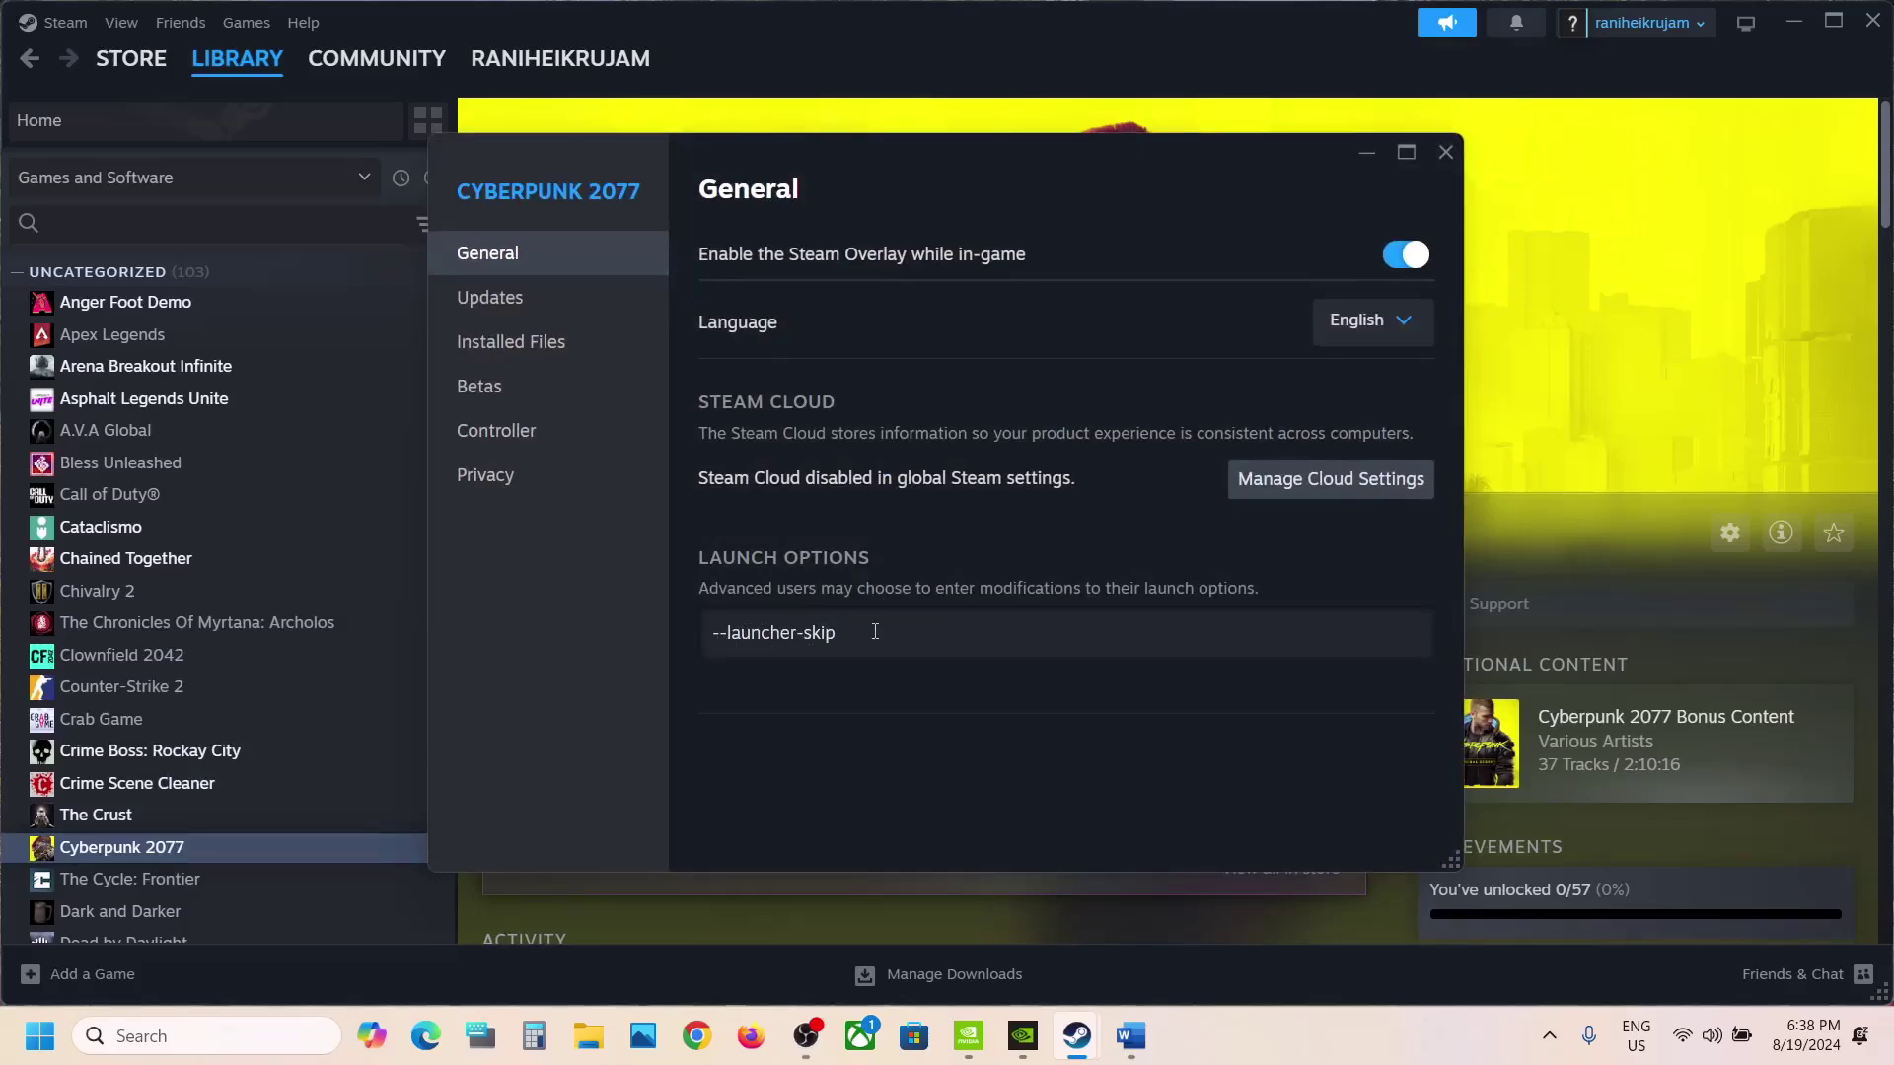
Close the Cyberpunk 2077 properties, switch to the Word guide, and highlight the step 2 instruction about launching from the installation folder
left_click(1007, 820)
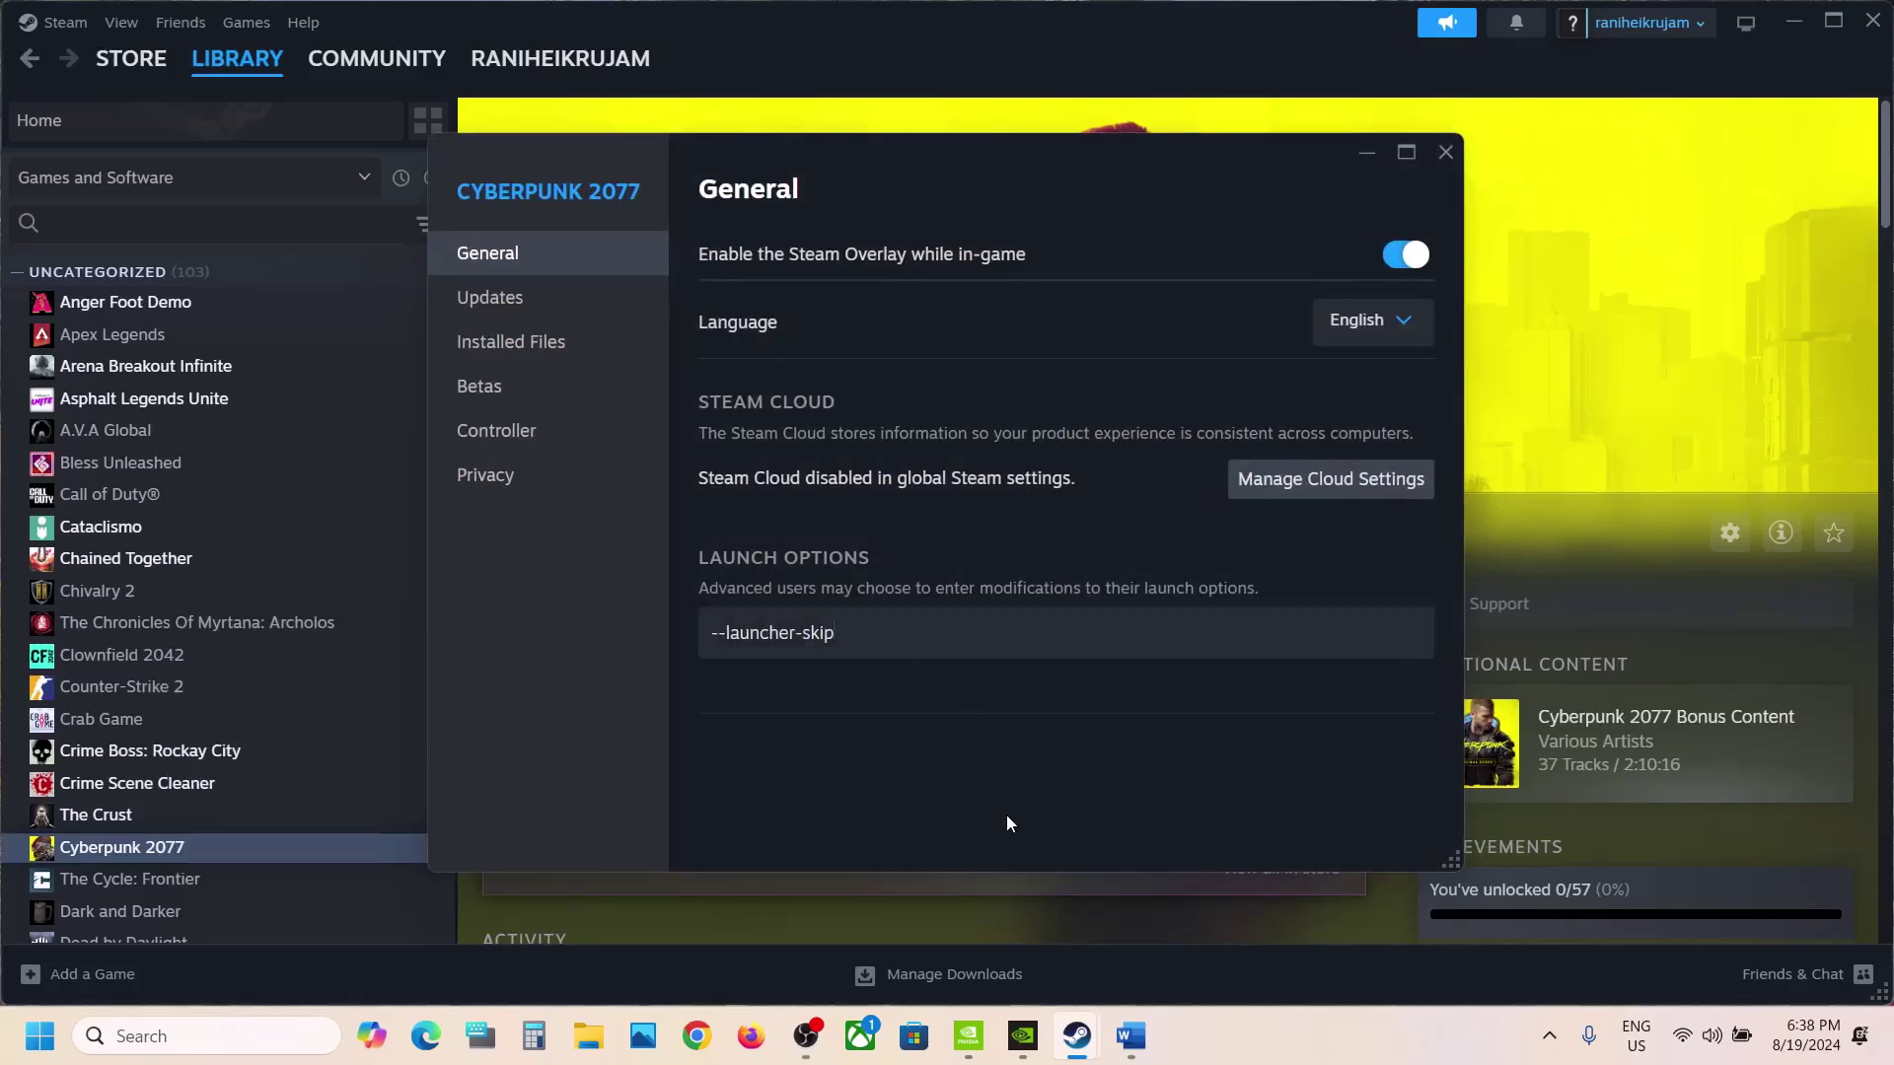
left_click(1445, 149)
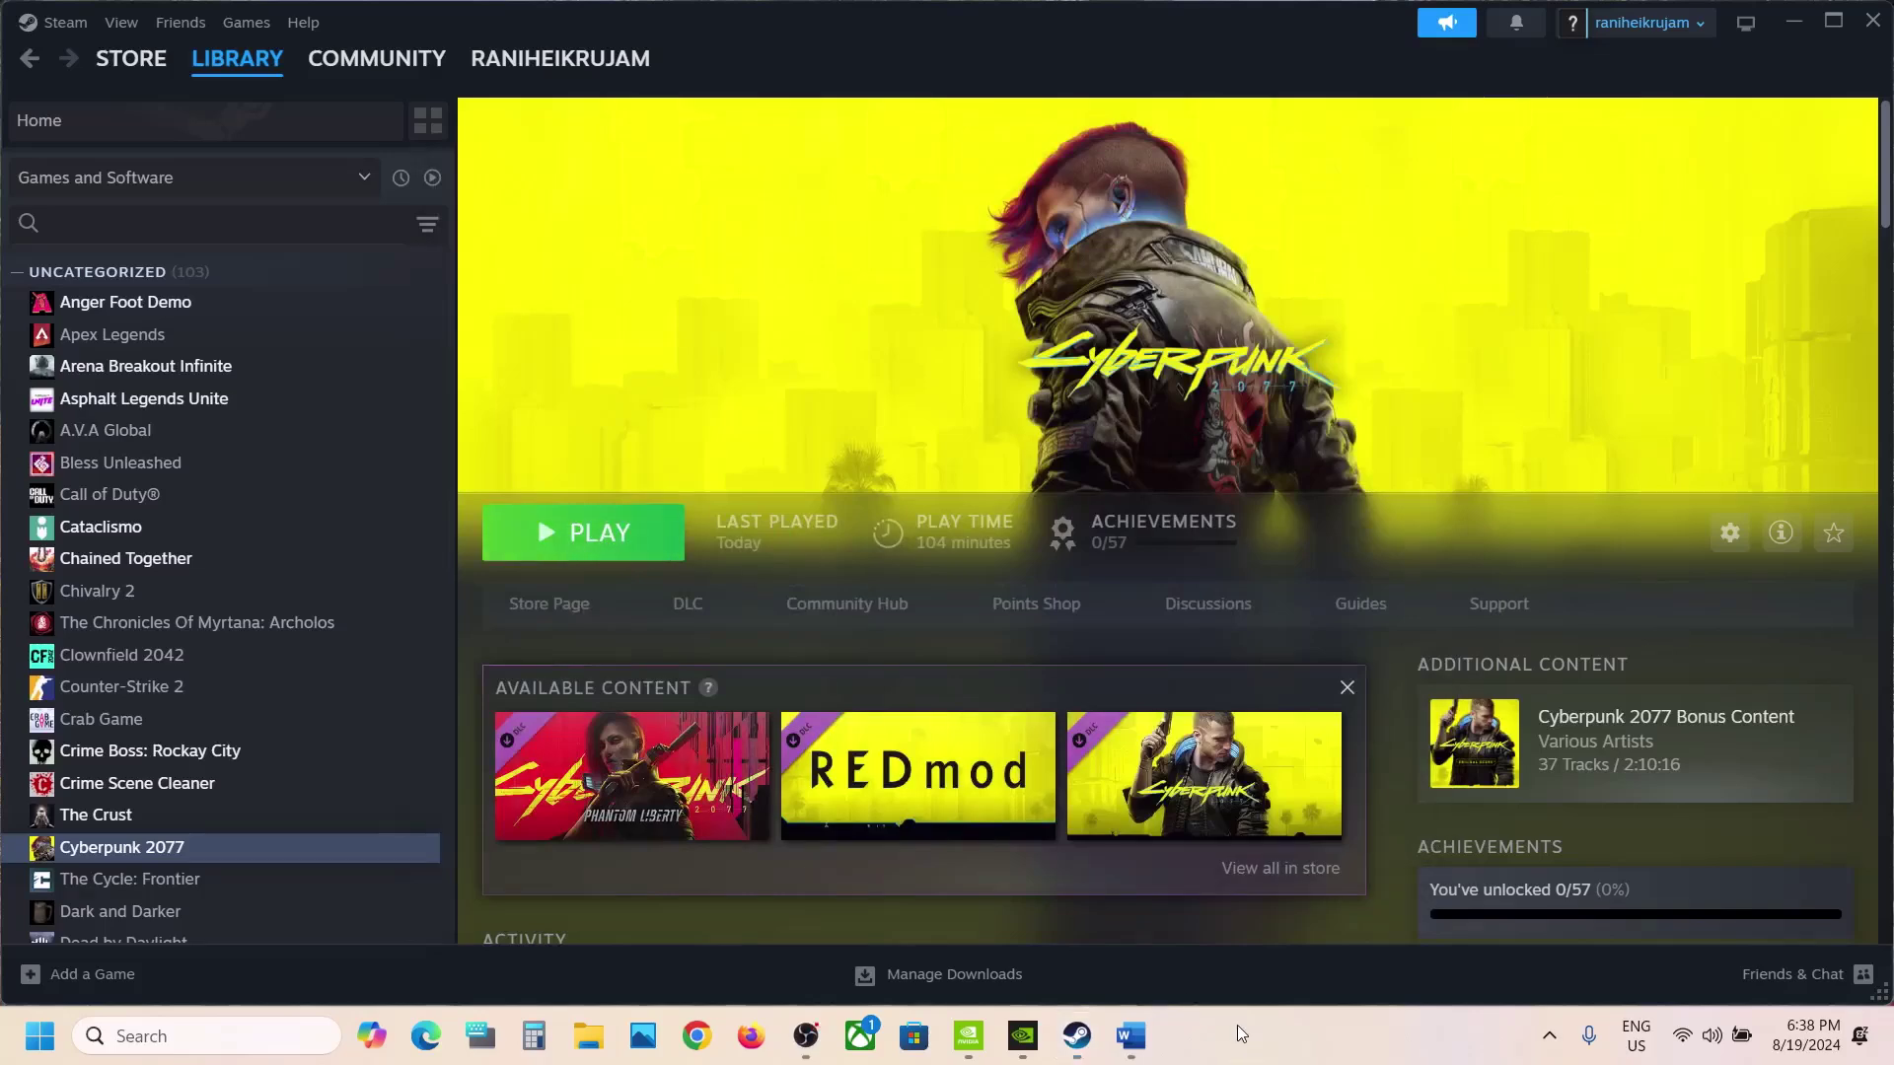
left_click(1130, 1036)
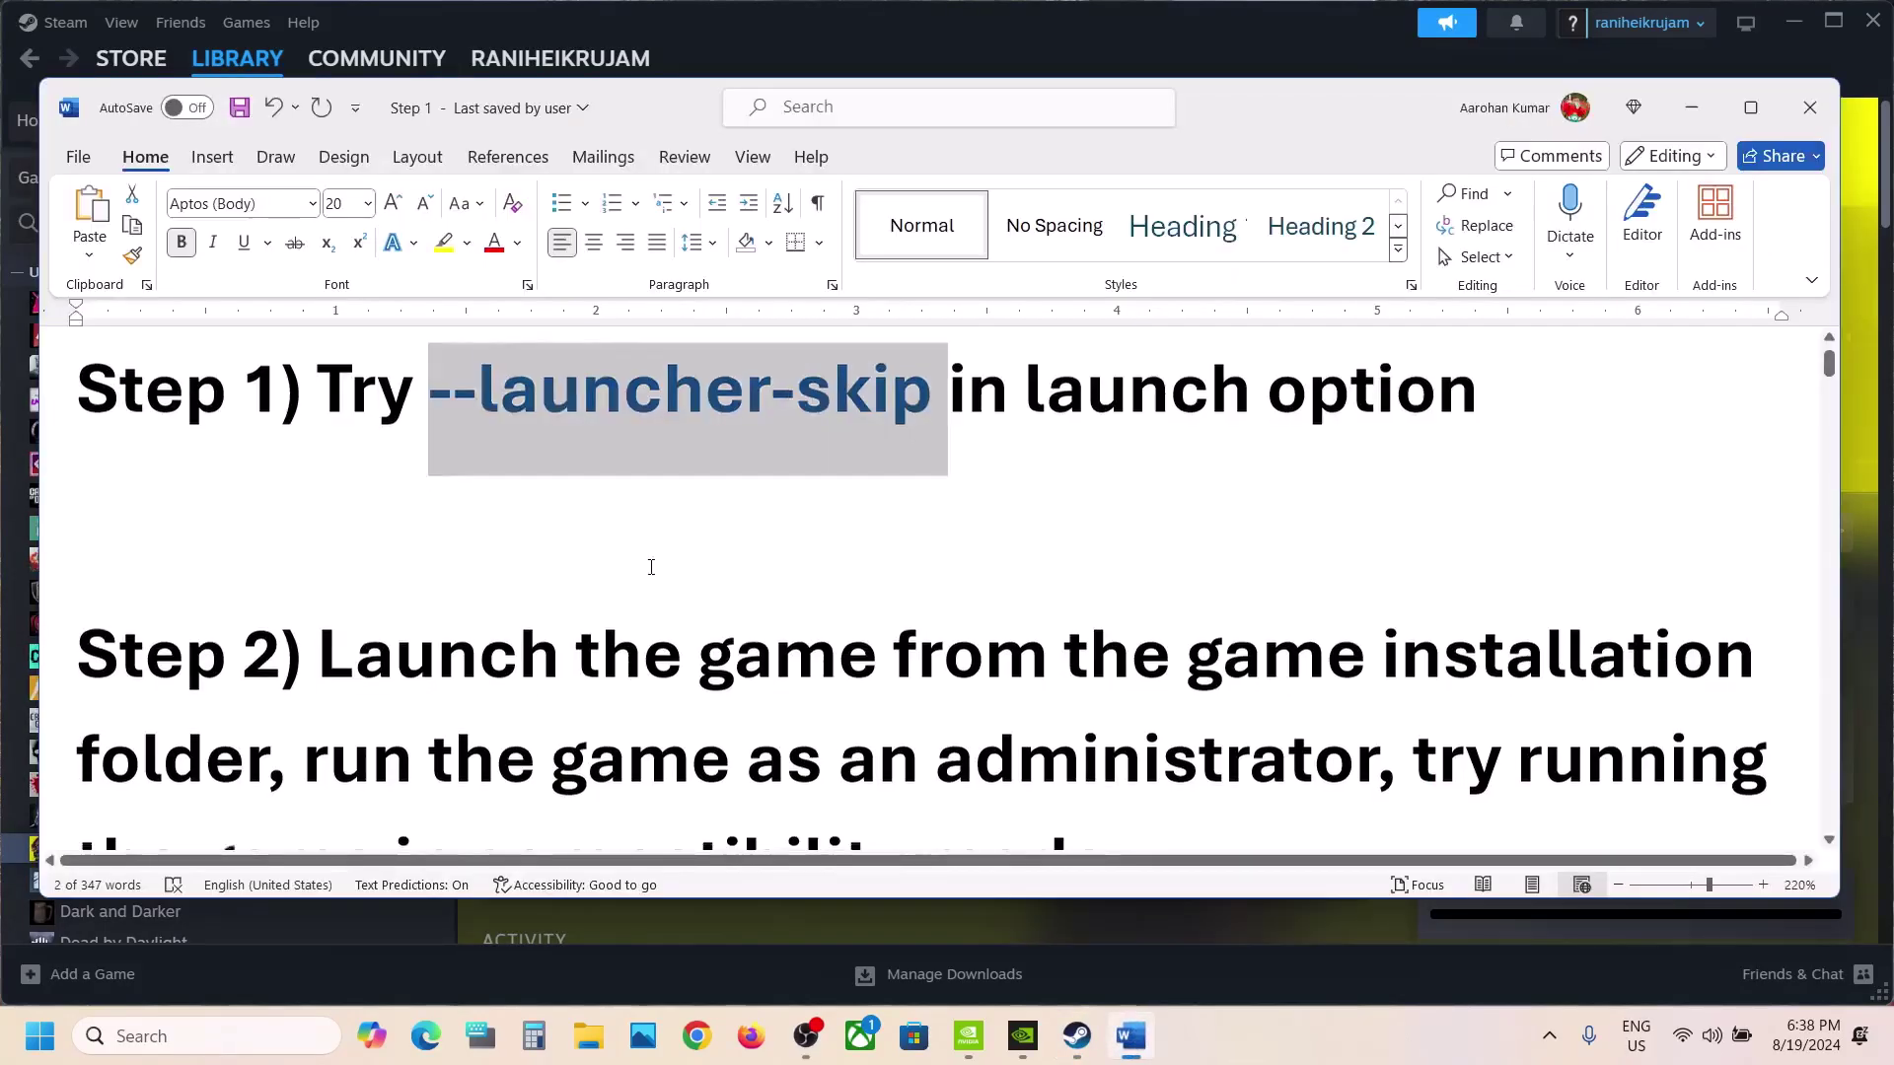
scroll(651, 567, "down", 2)
left_click_drag(323, 483, 302, 577)
left_click(920, 4)
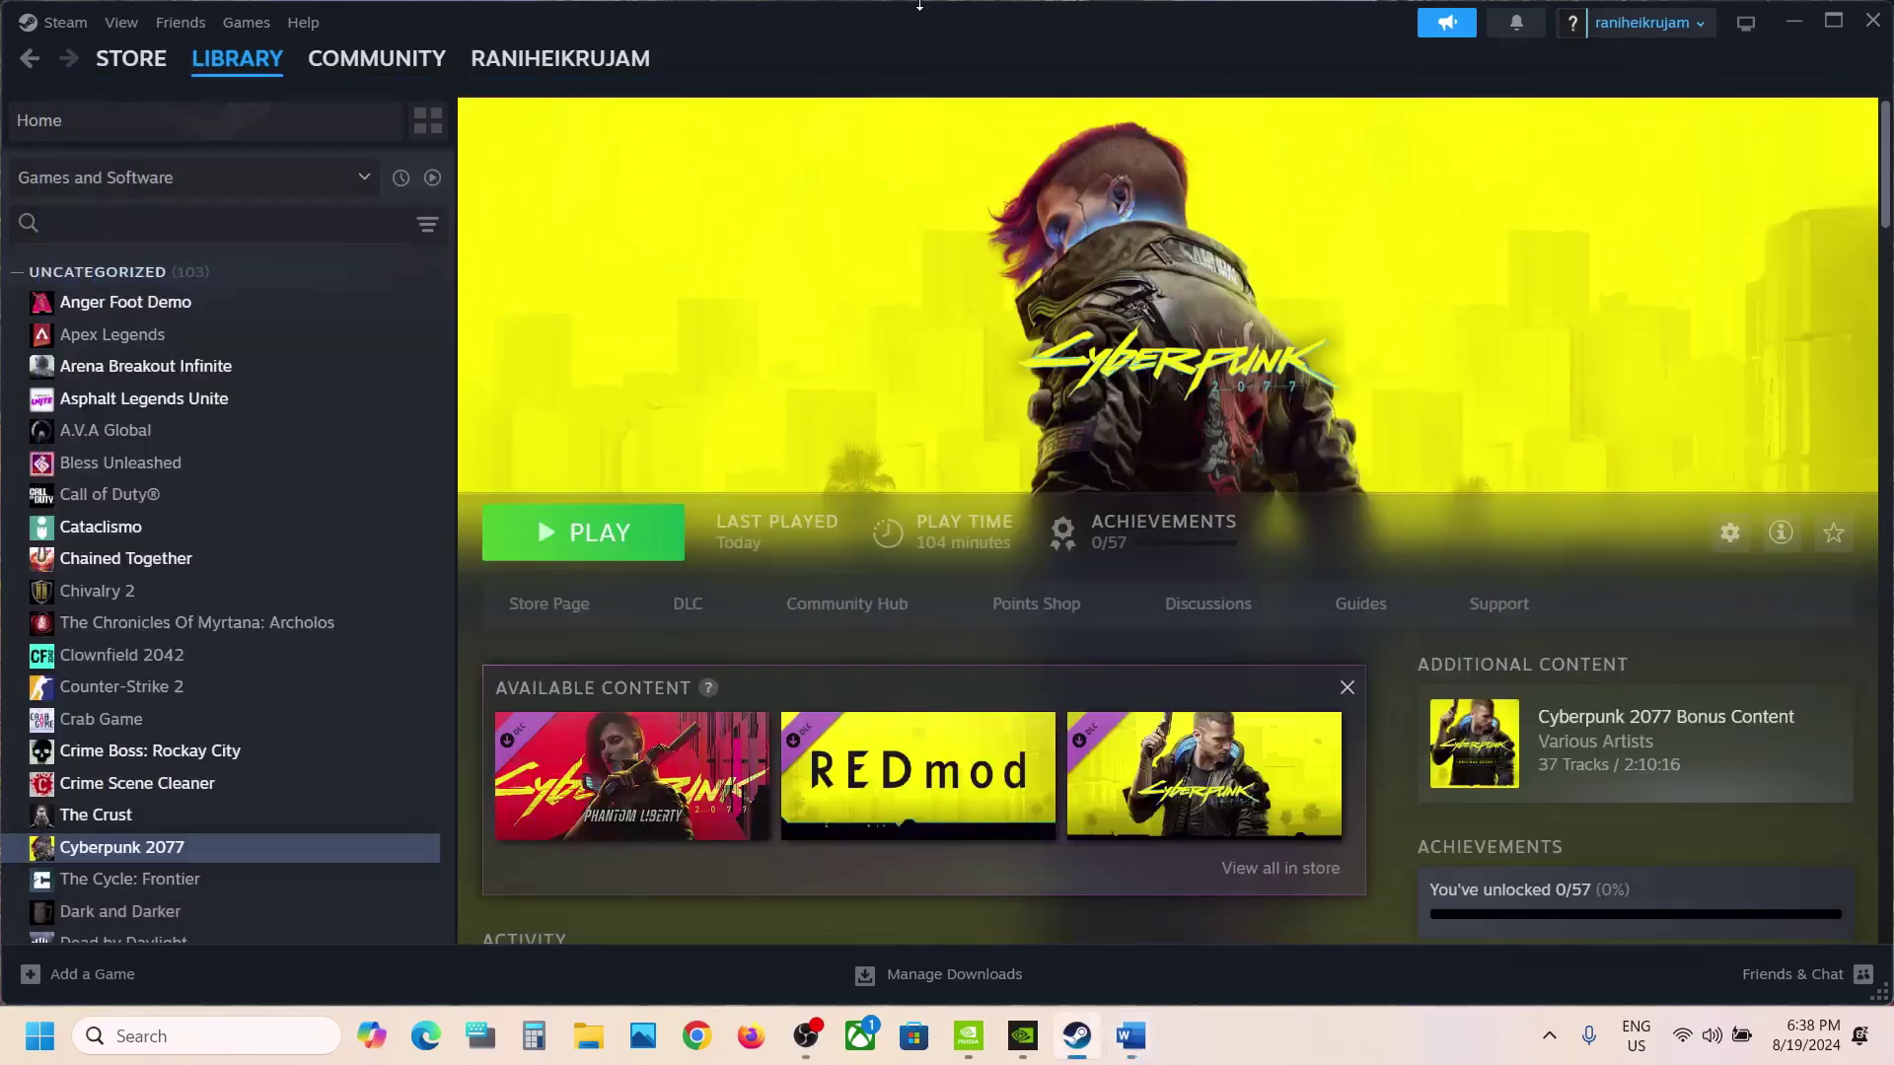
Return to Steam and browse the local files of Cyberpunk 2077
right_click(136, 861)
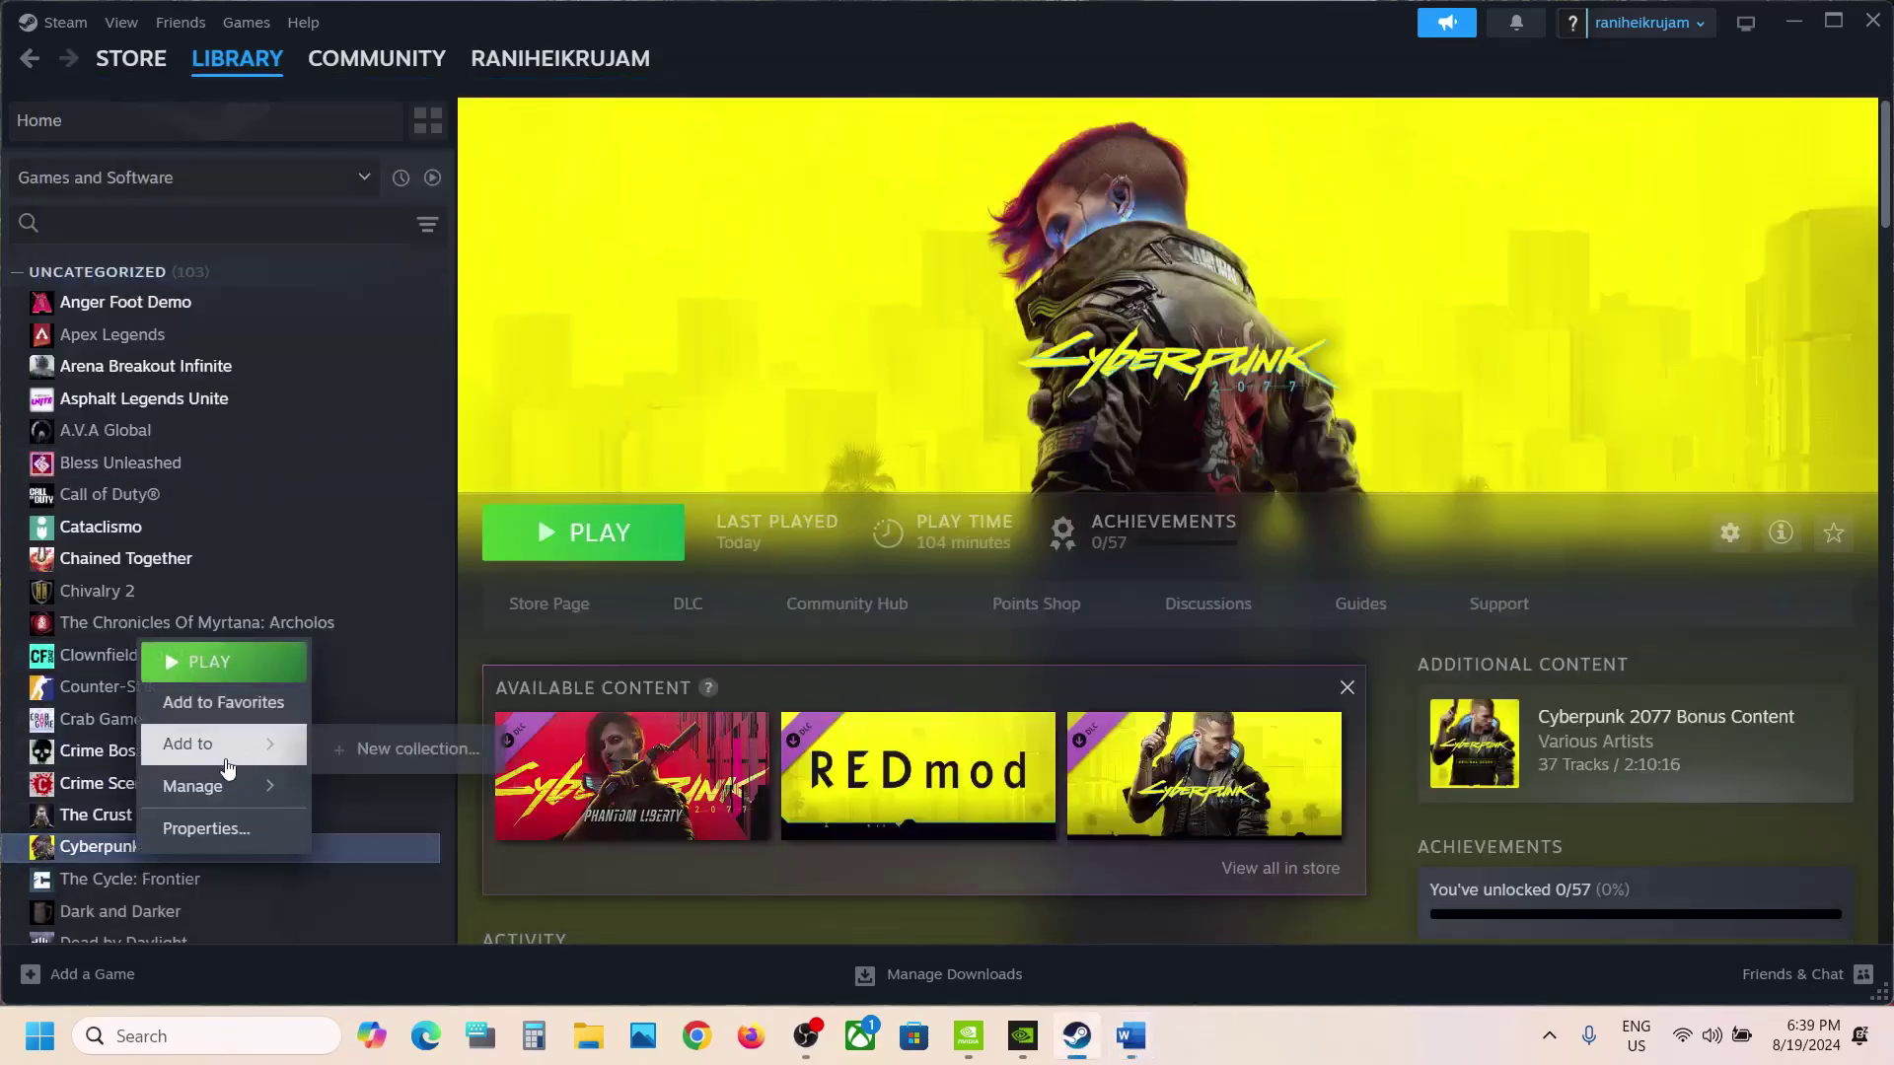
mouse_move(275, 799)
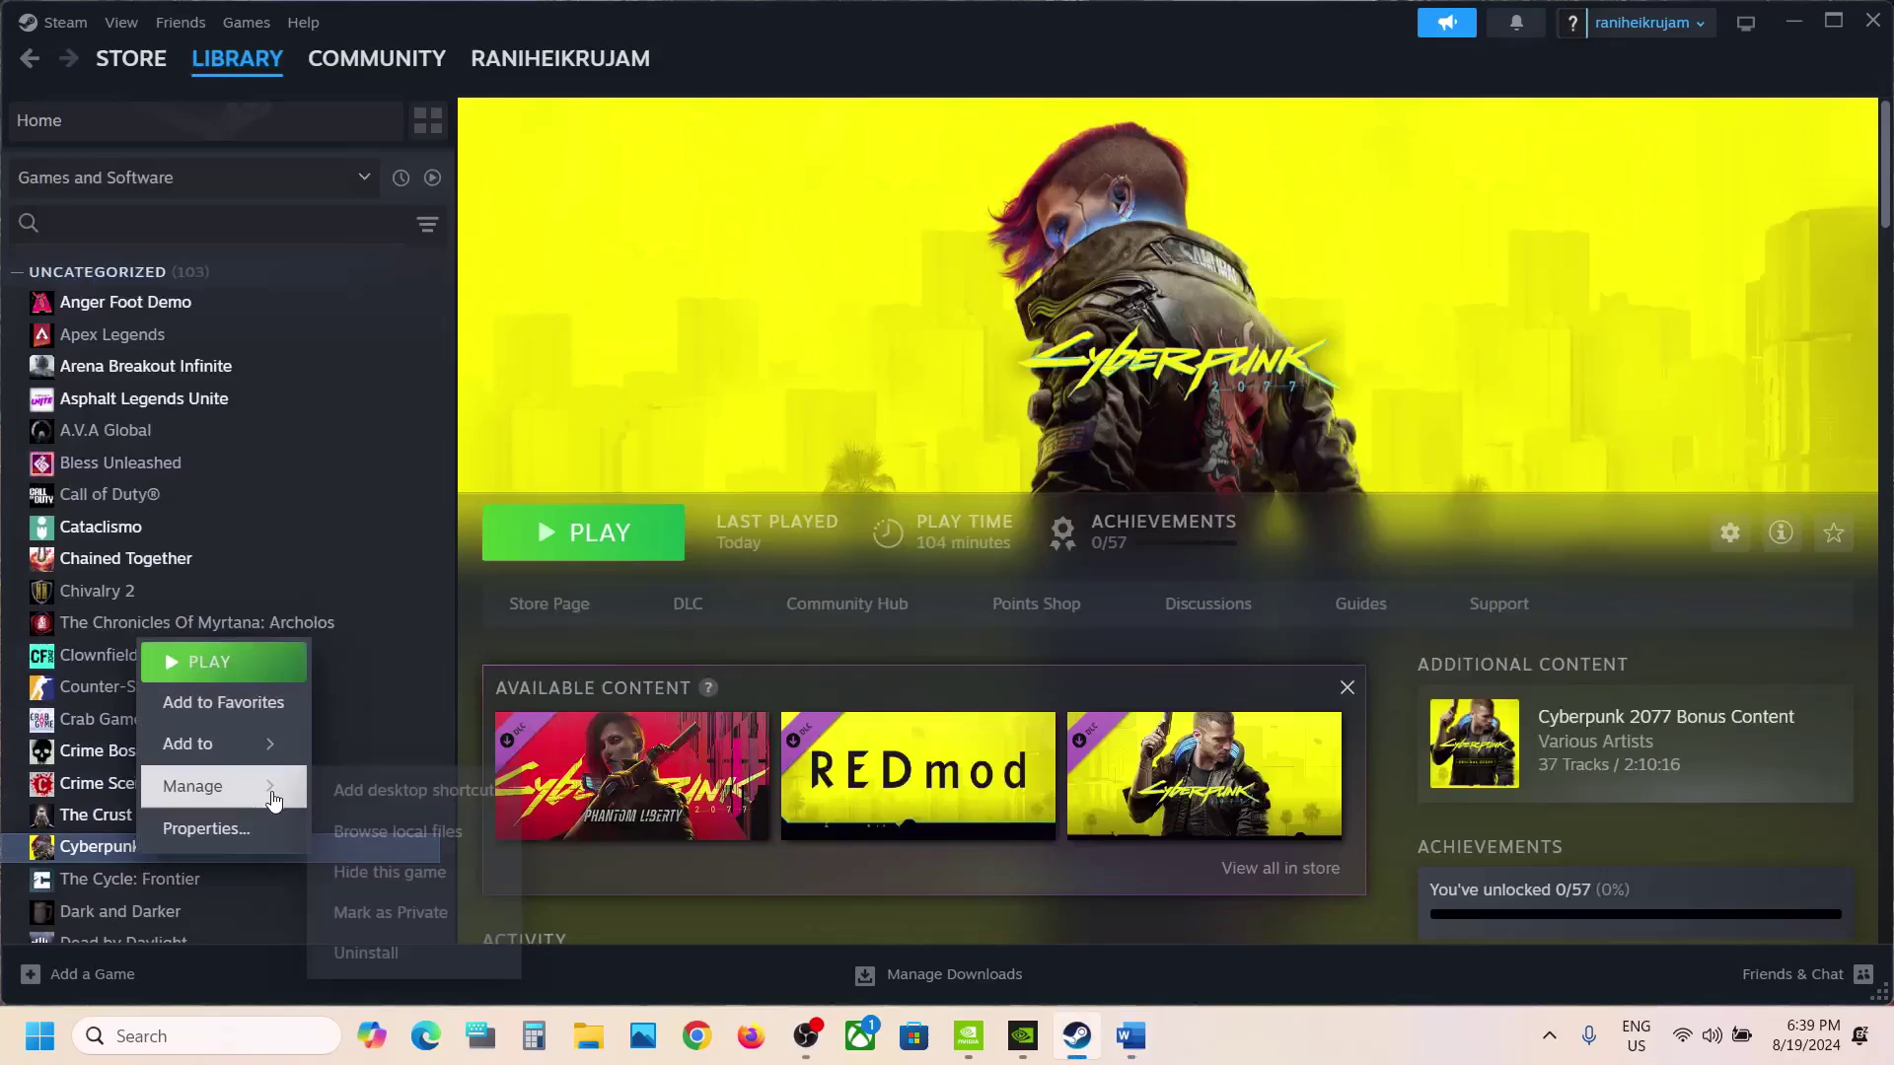
left_click(397, 831)
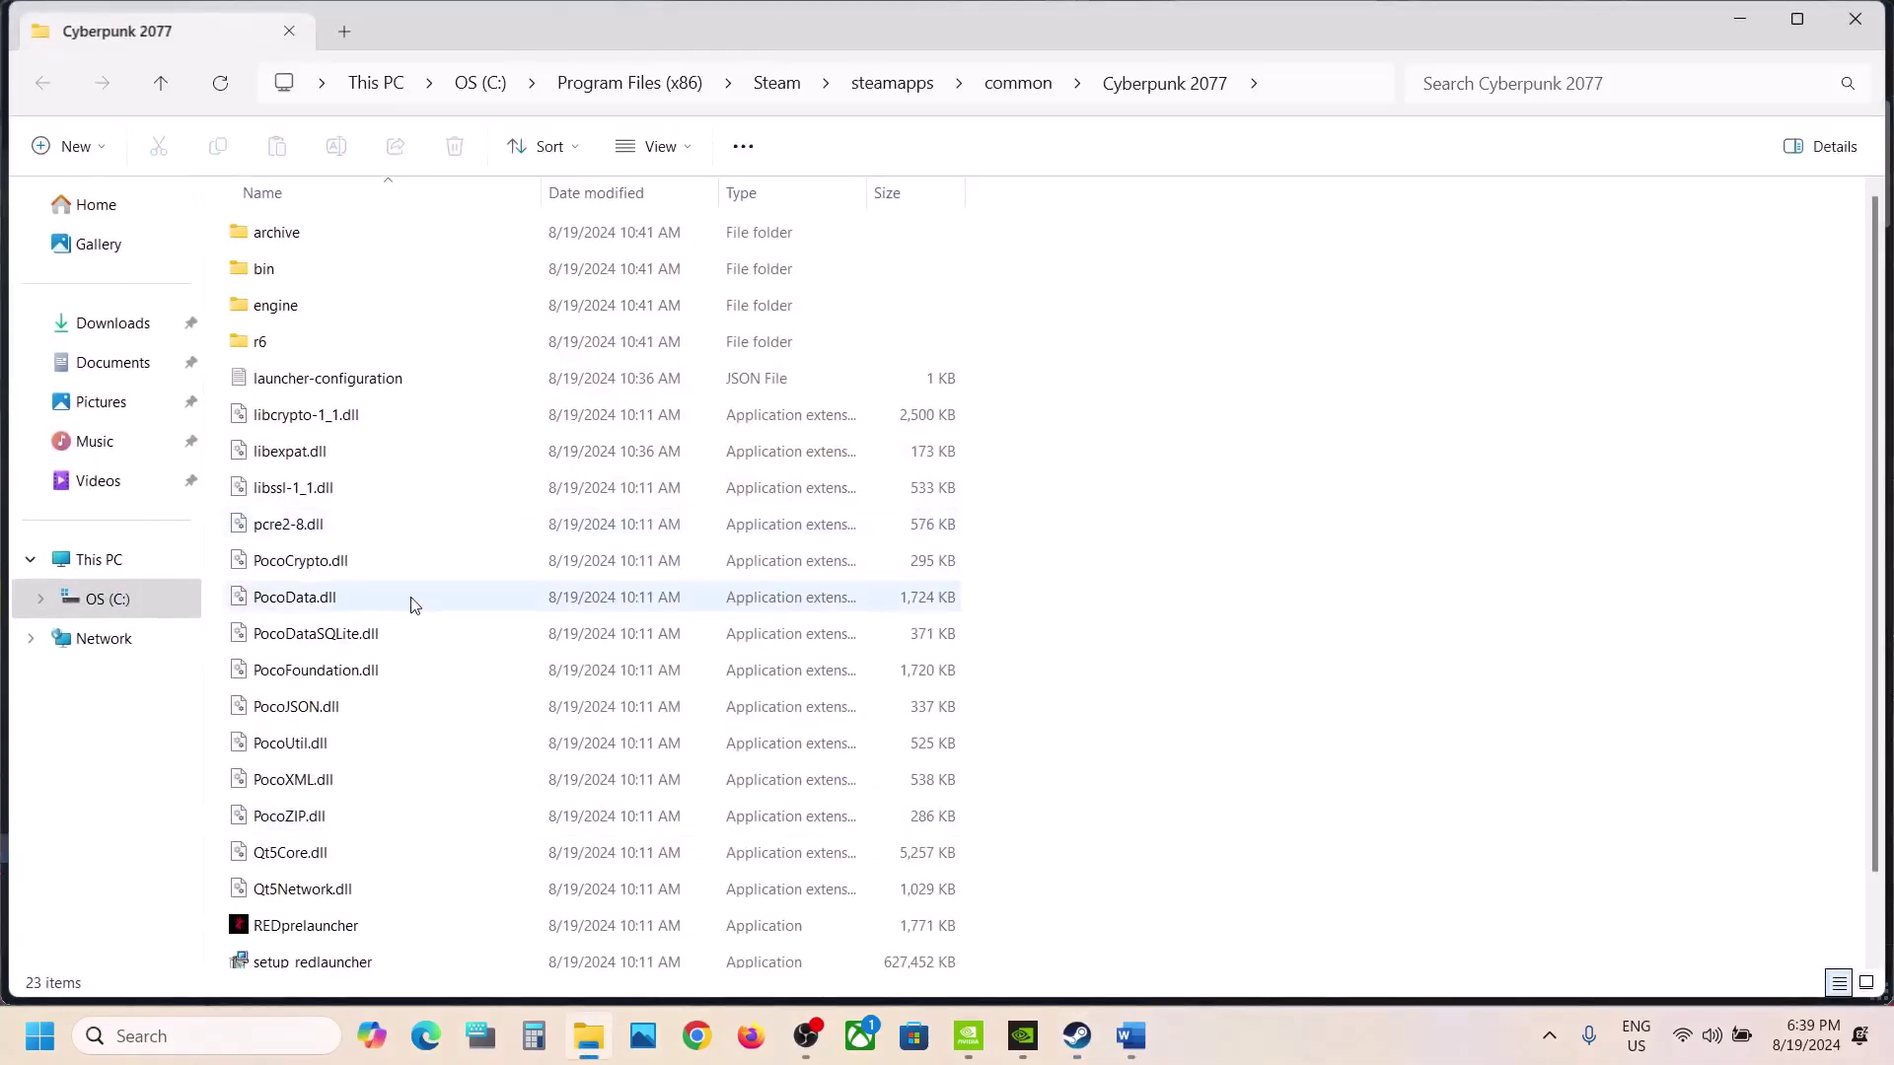
Open the x64 folder inside the bin folder of the Cyberpunk 2077 installation
scroll(415, 604, "down", 1)
scroll(381, 697, "up", 1)
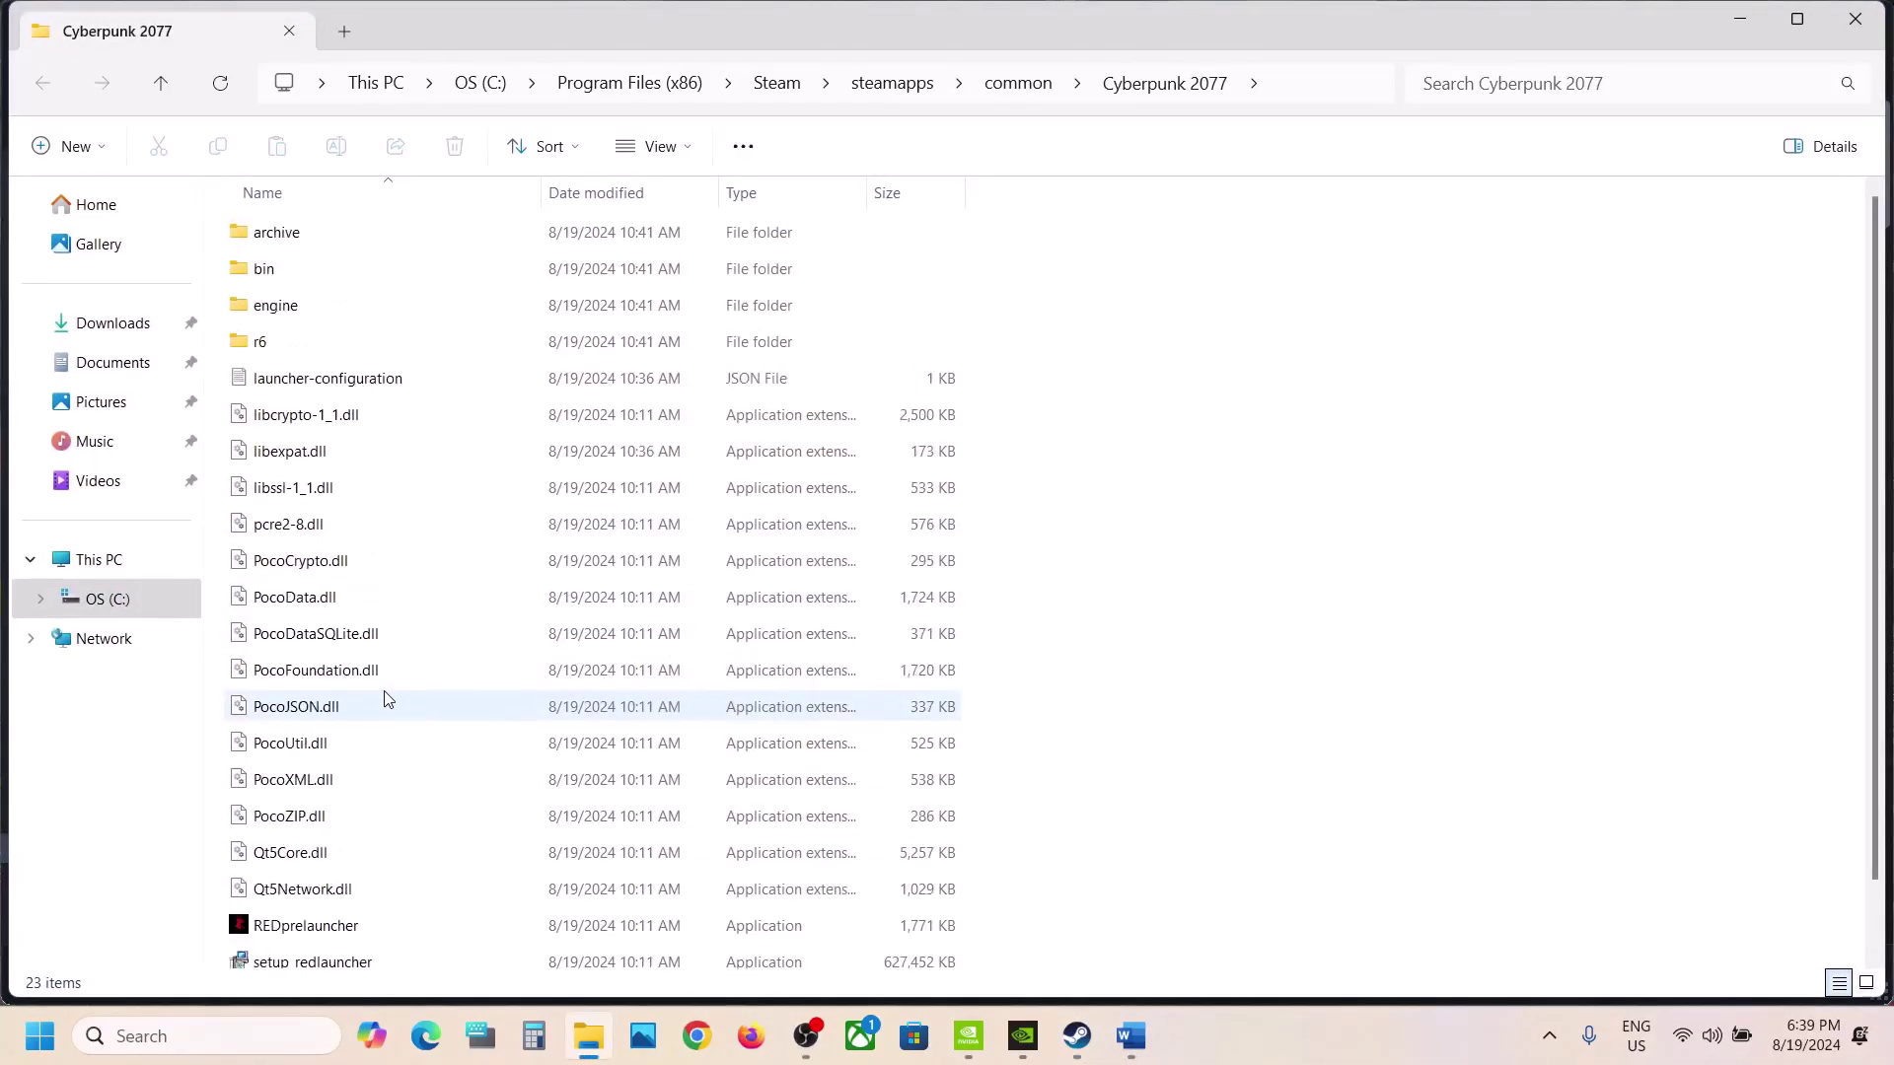
left_click(266, 269)
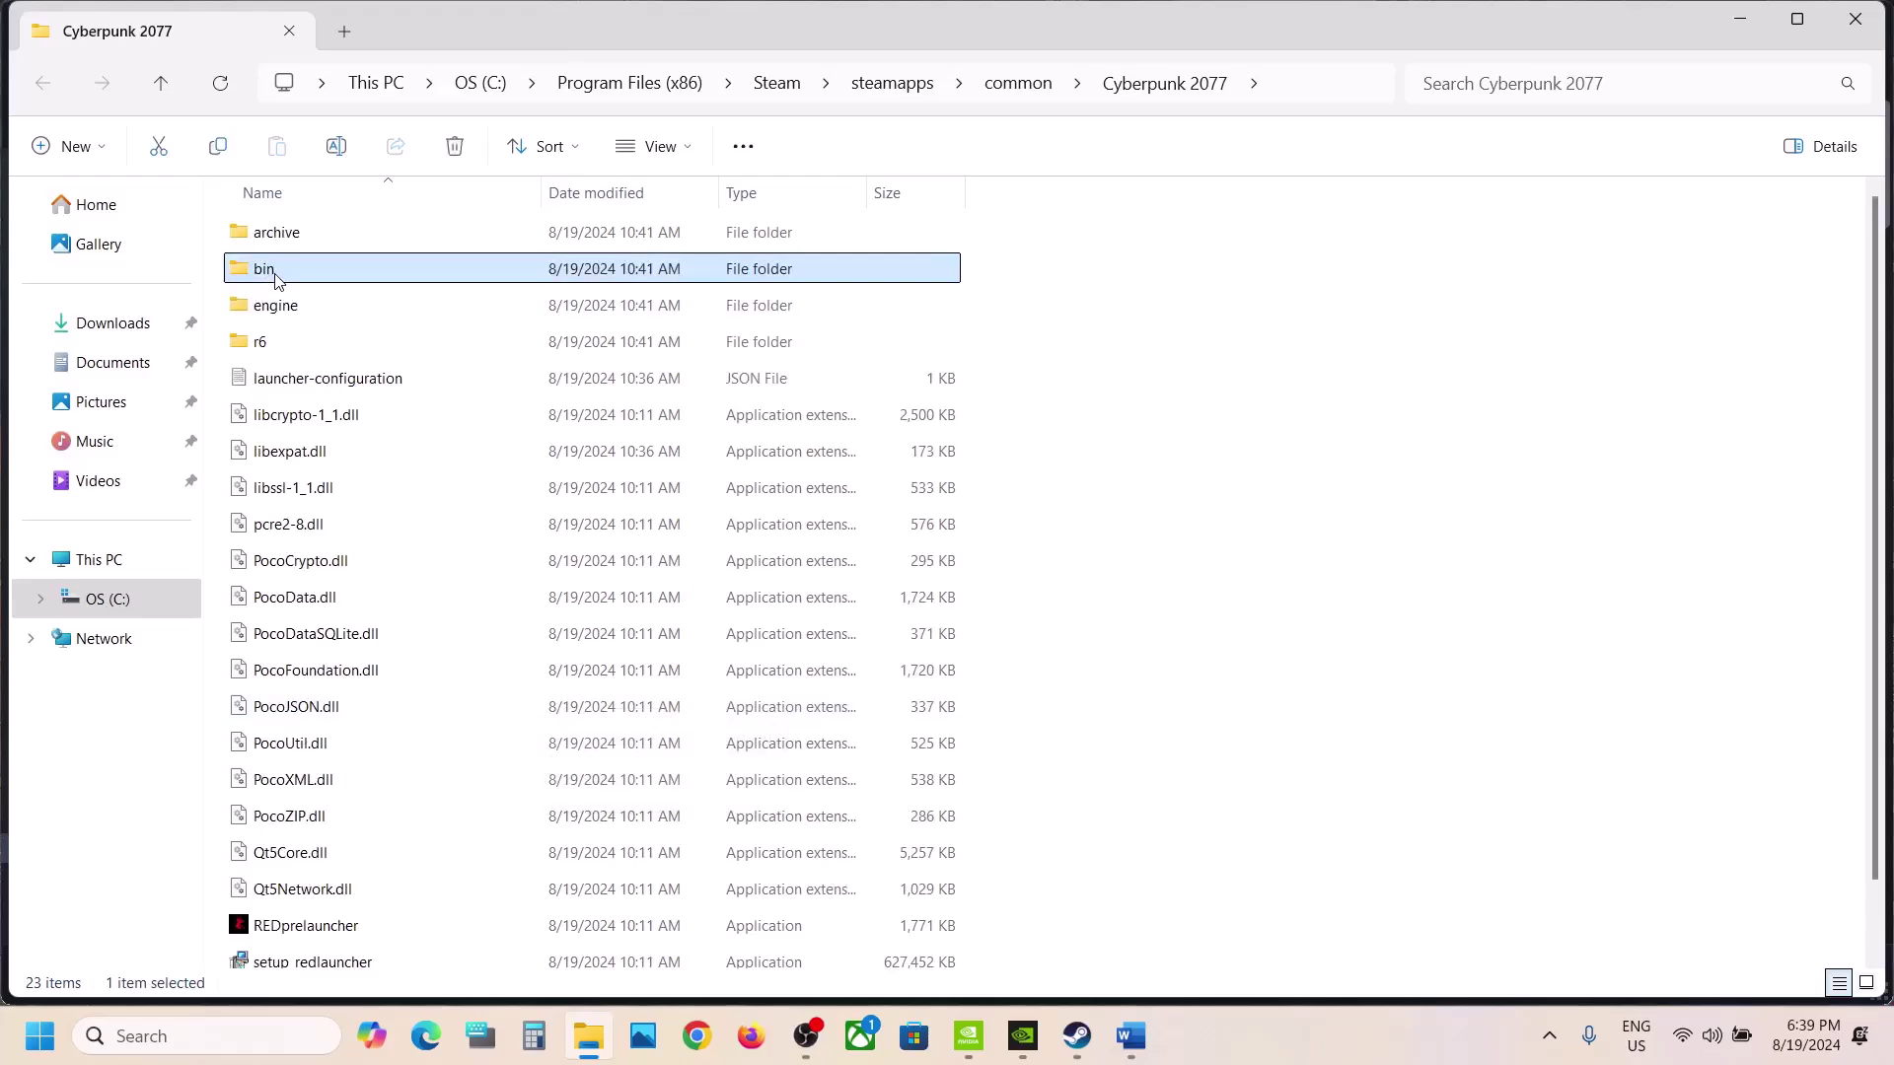
double_click(274, 280)
double_click(293, 237)
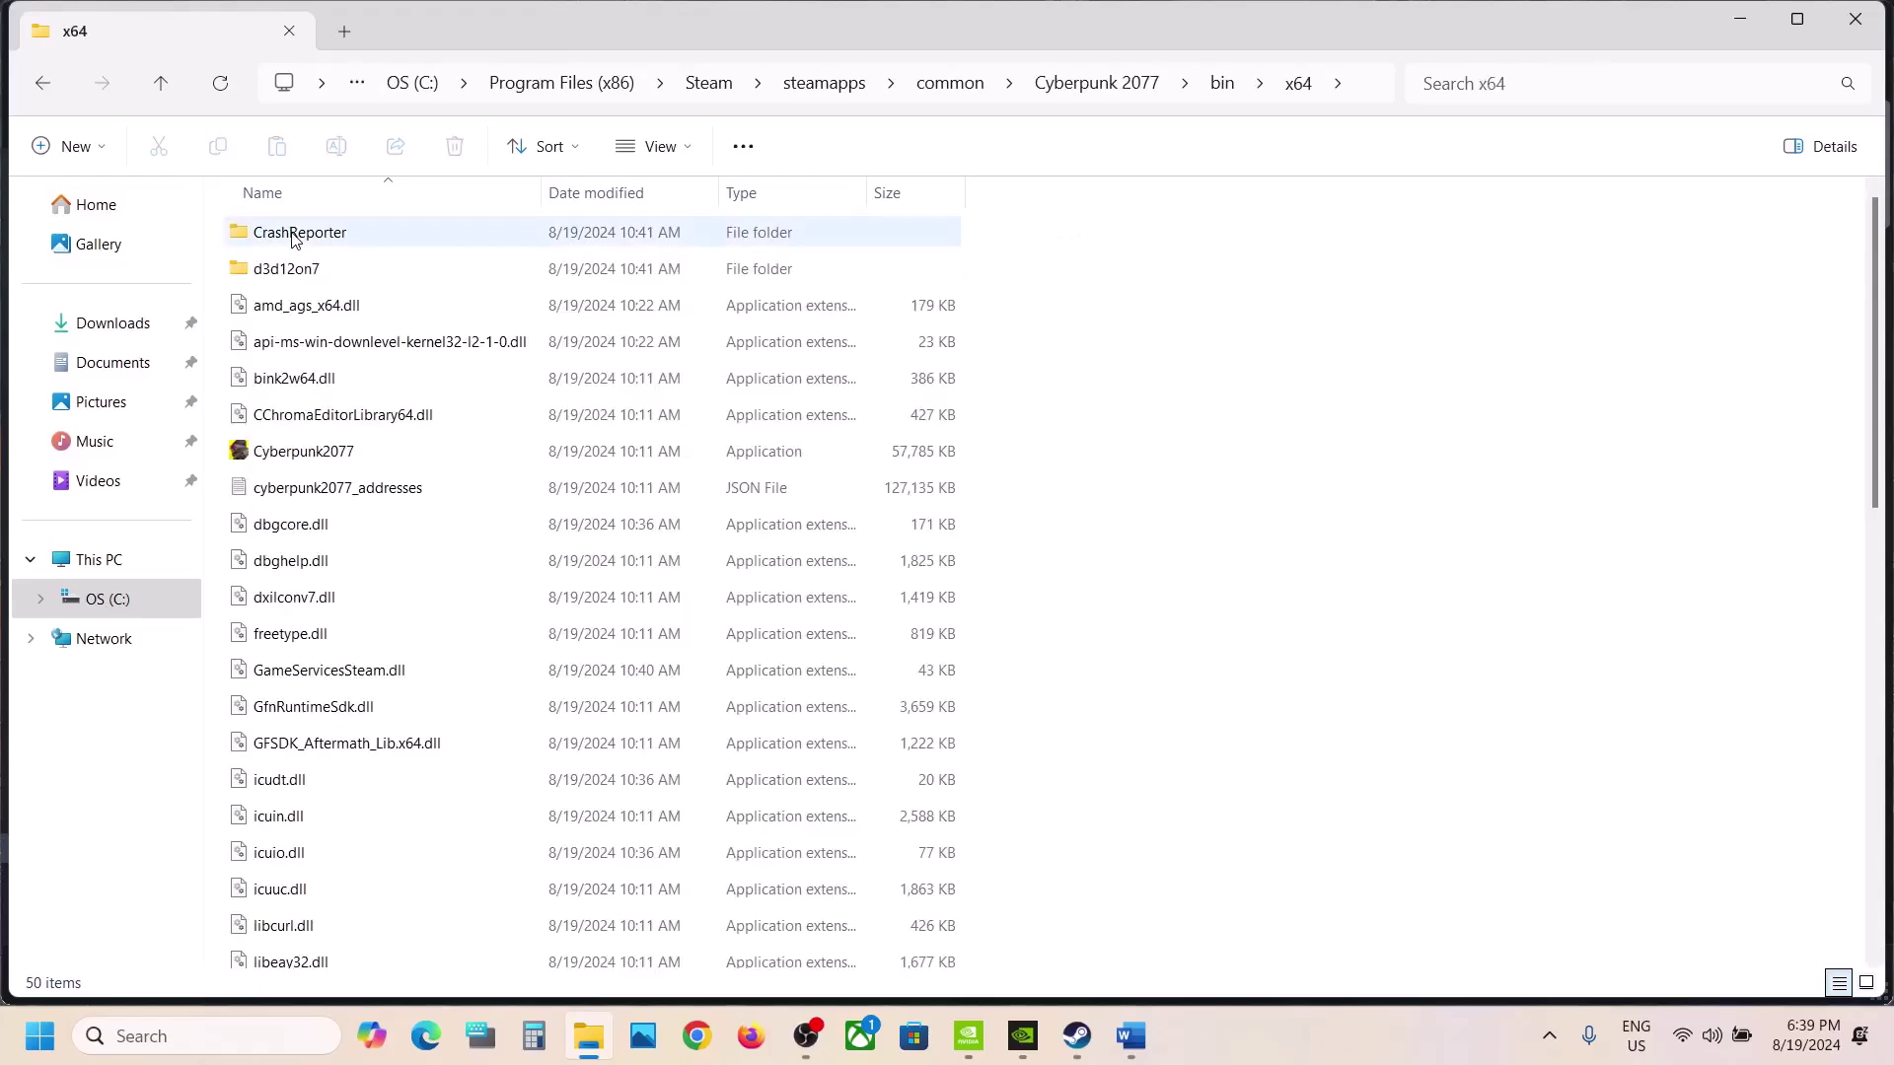
Find the Cyberpunk2077 application in the x64 folder and launch it directly
scroll(338, 422, "down", 8)
scroll(342, 432, "up", 7)
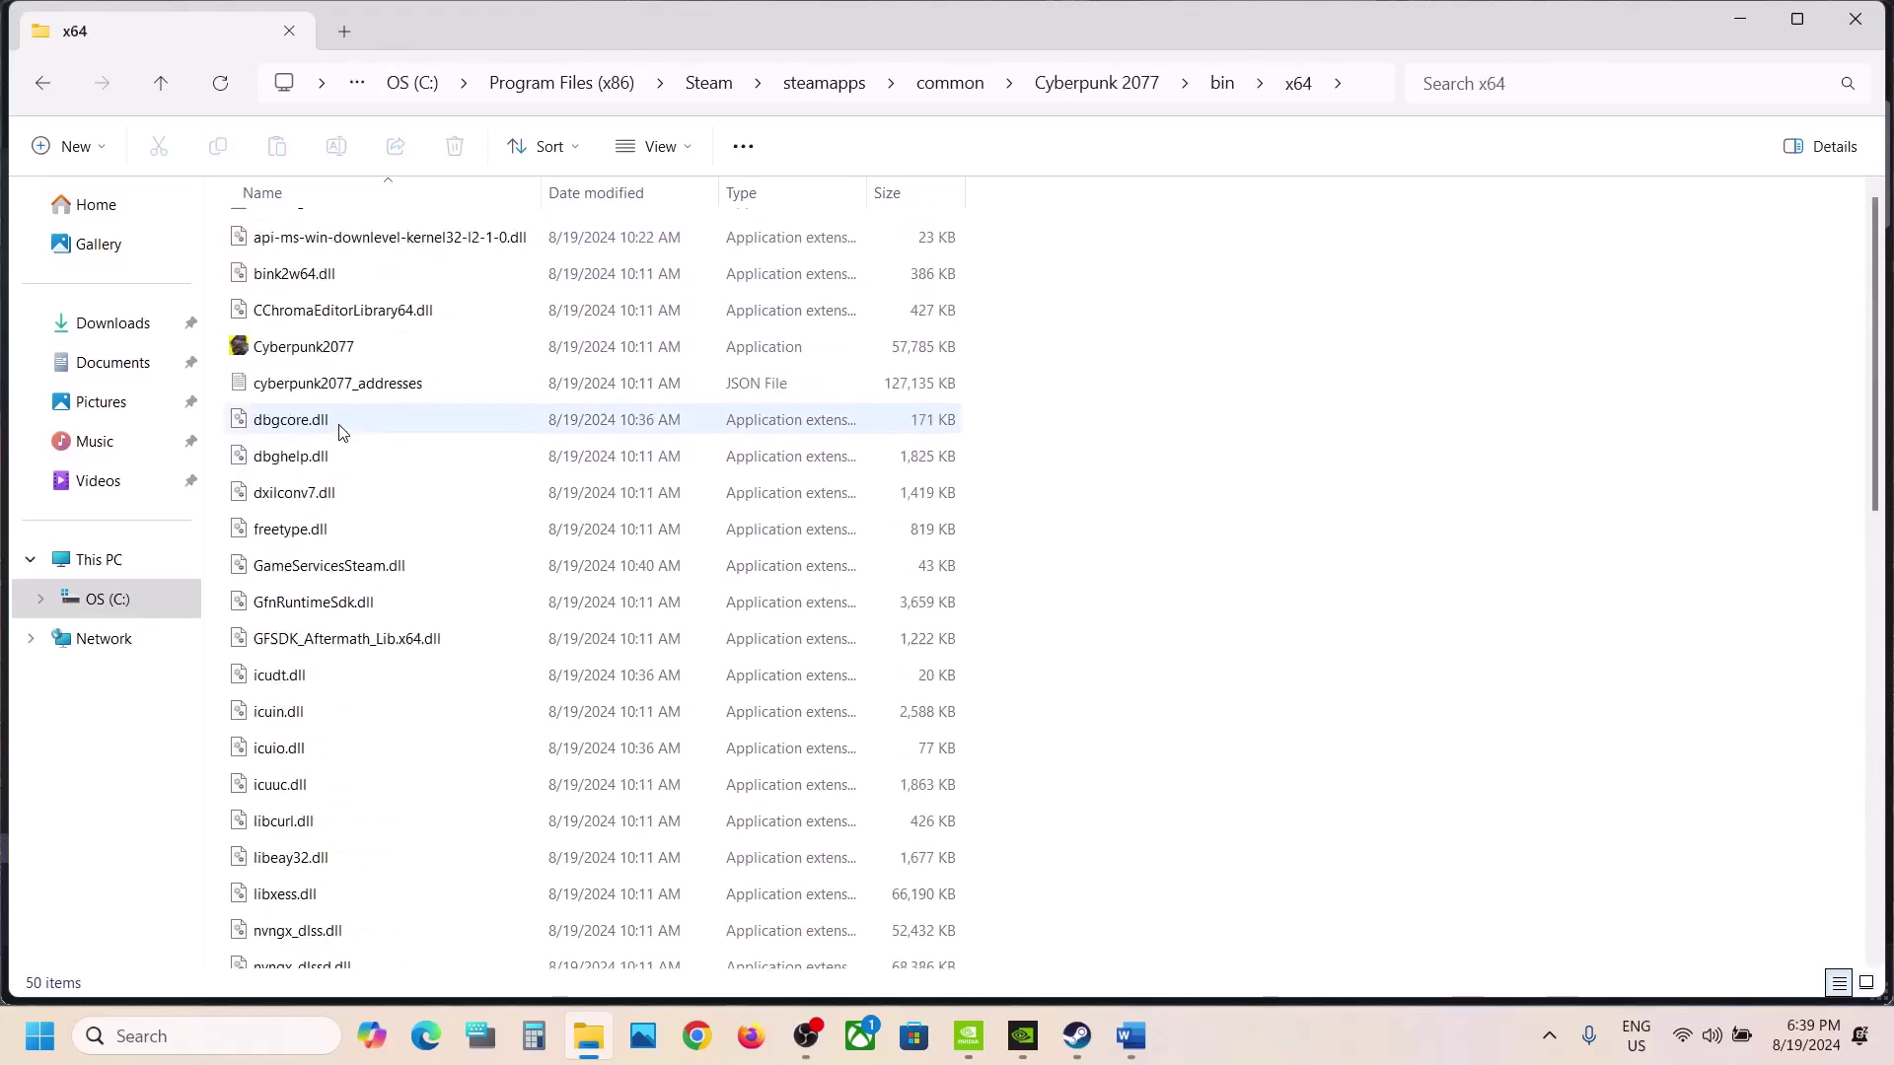
scroll(342, 432, "up", 2)
left_click(325, 454)
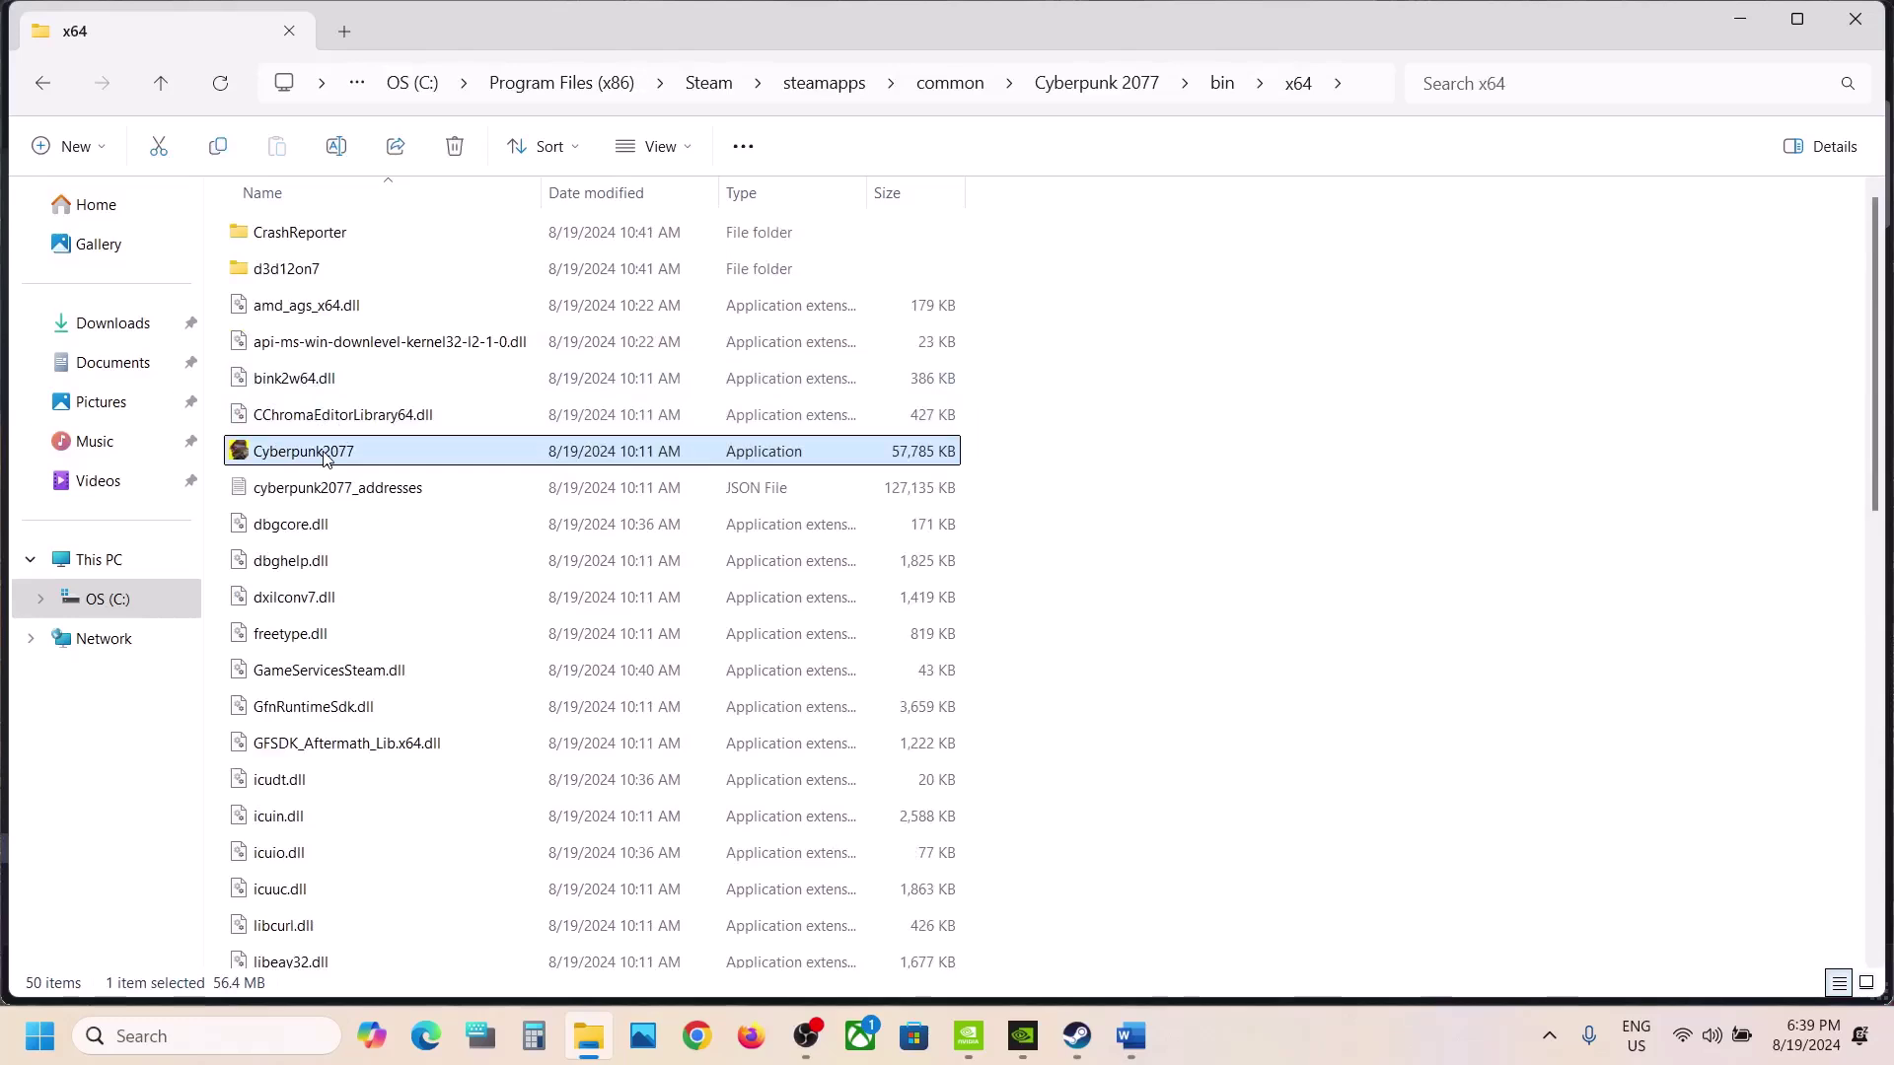
double_click(460, 453)
Set the Cyberpunk2077 application to run as an administrator in its compatibility properties and apply the change
right_click(328, 456)
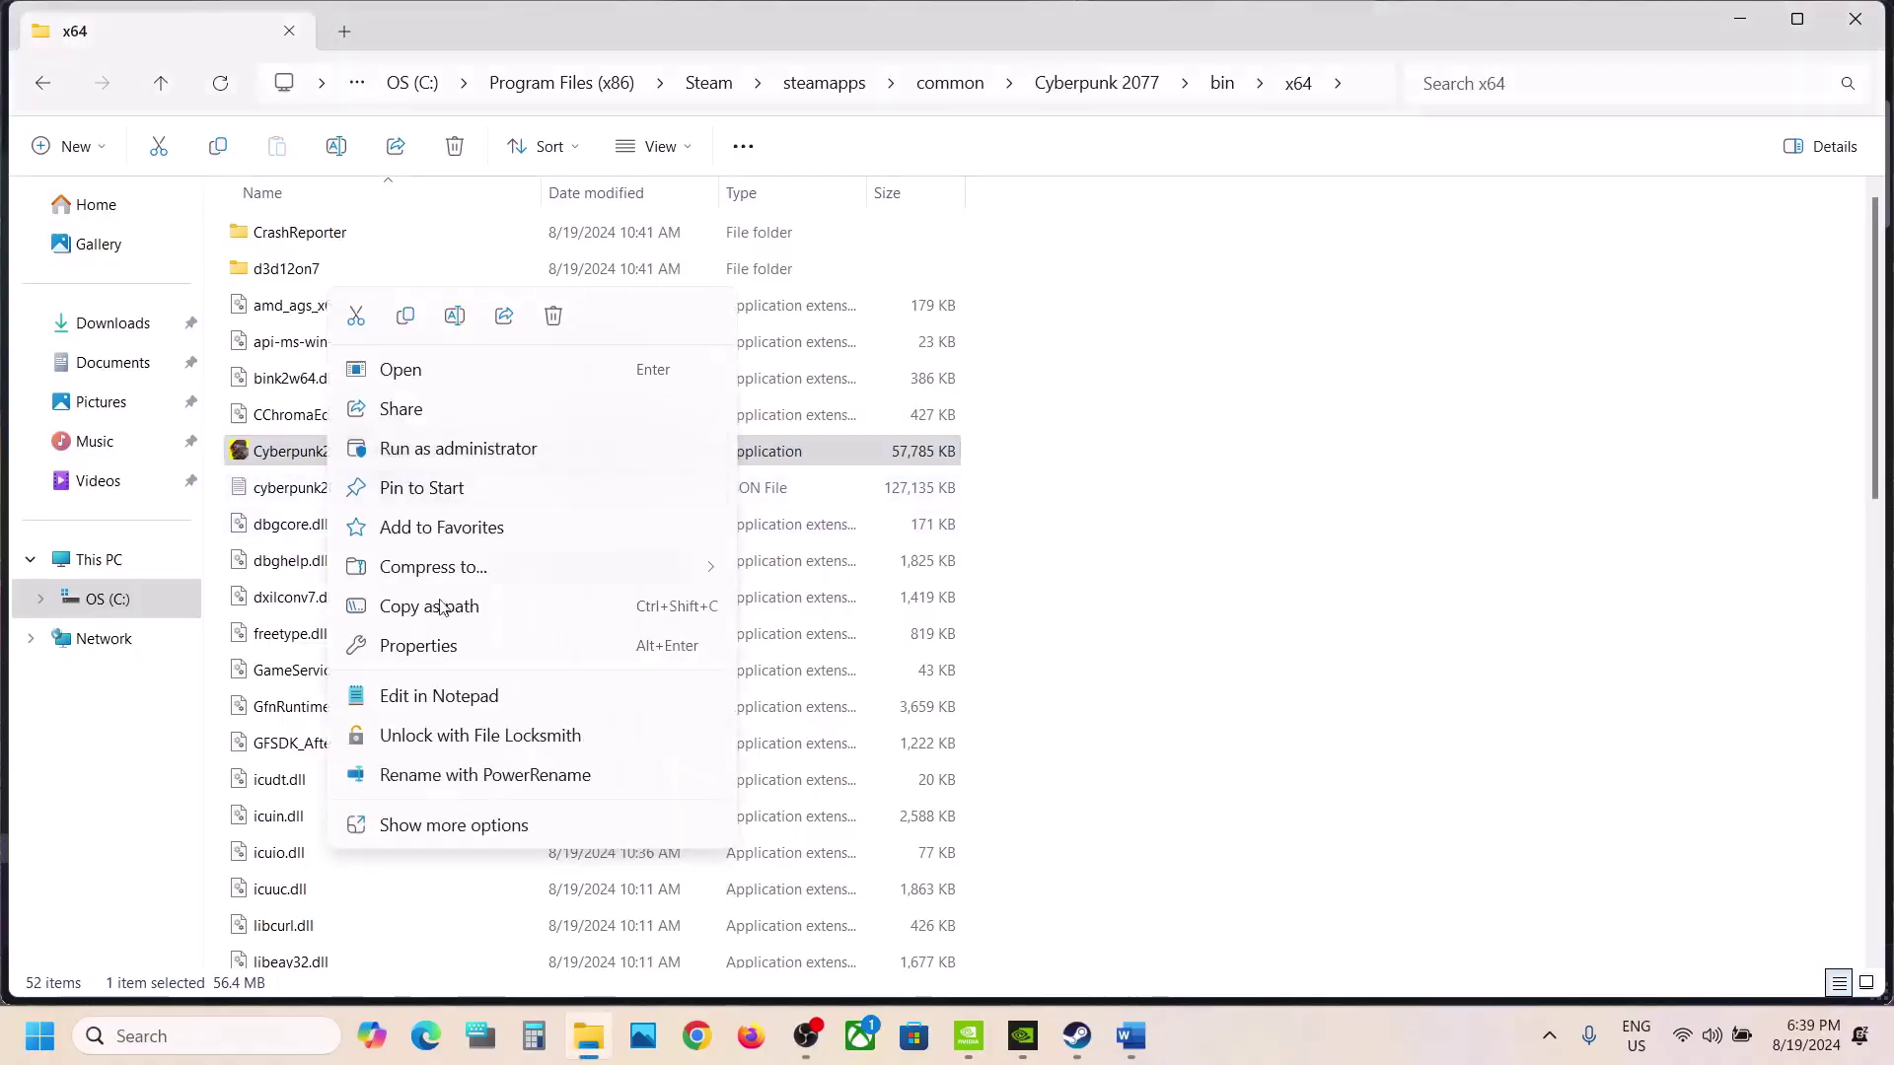
left_click(431, 646)
left_click(530, 391)
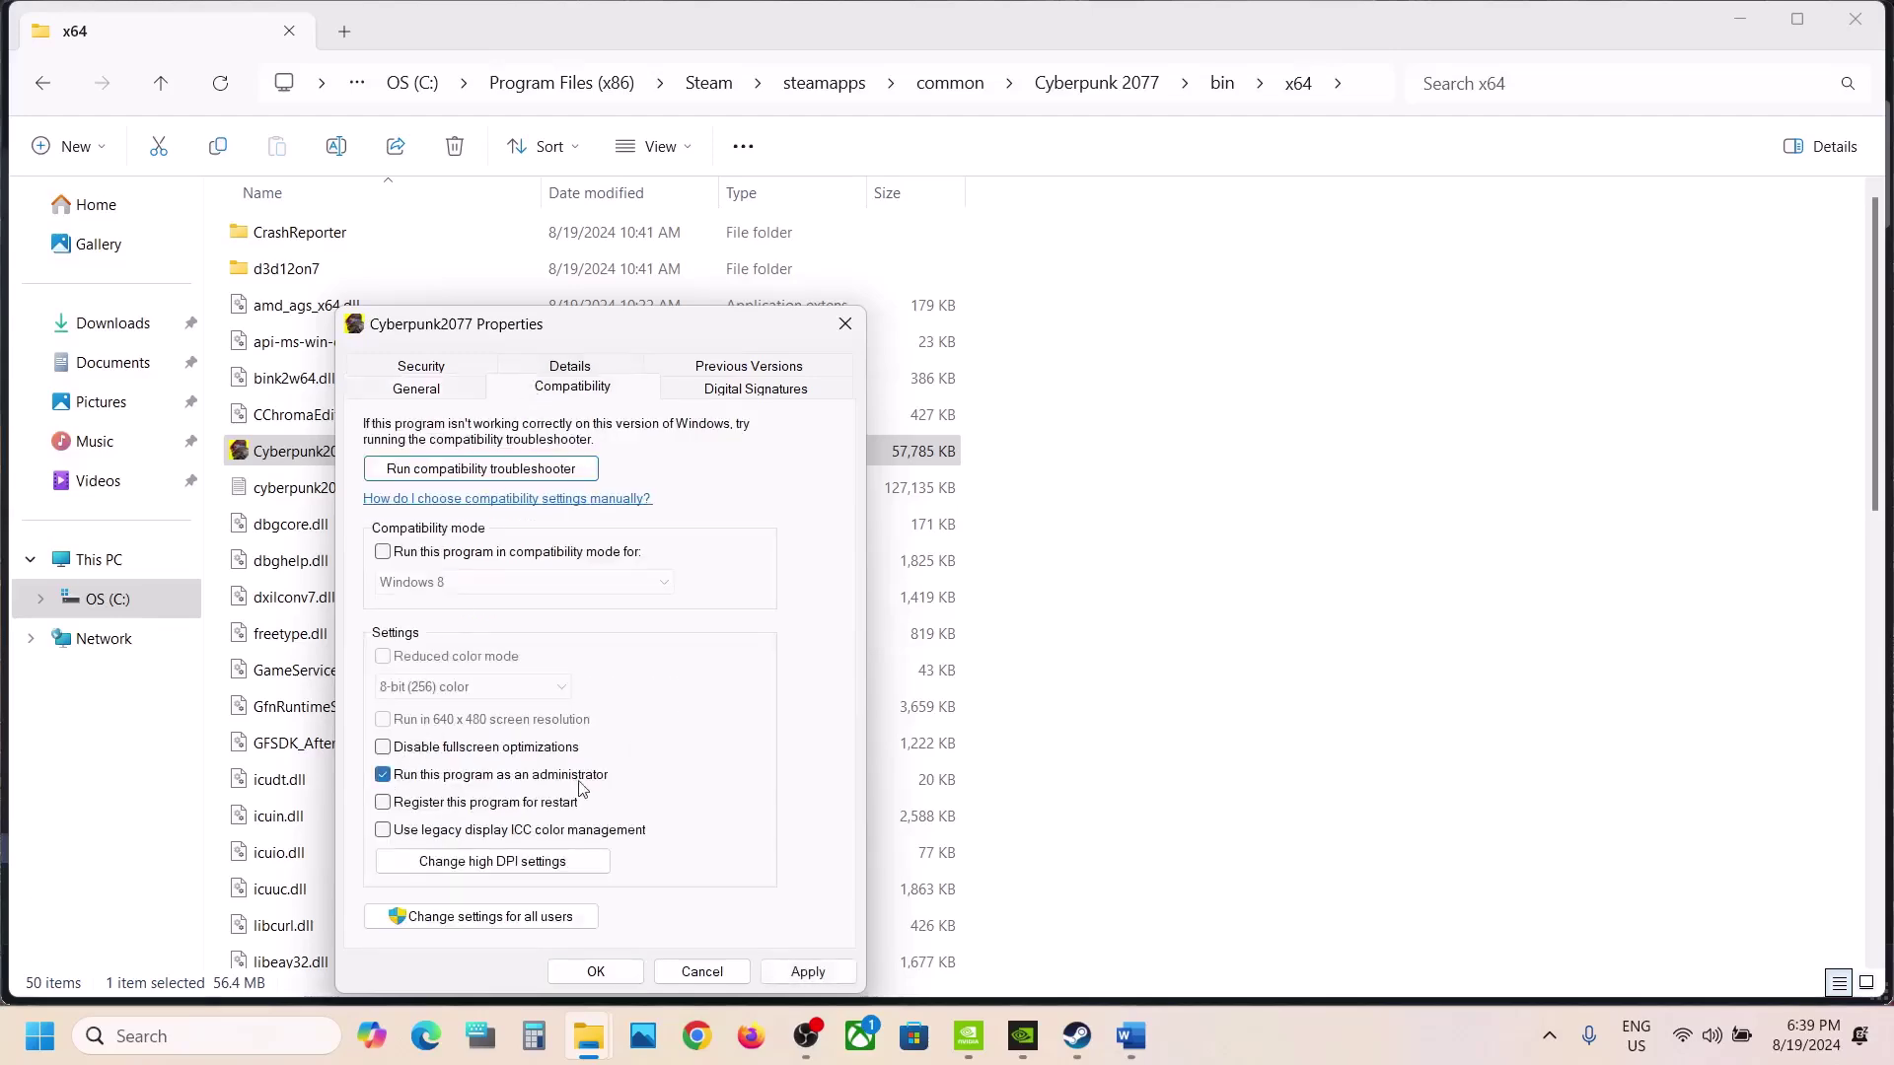
left_click(789, 973)
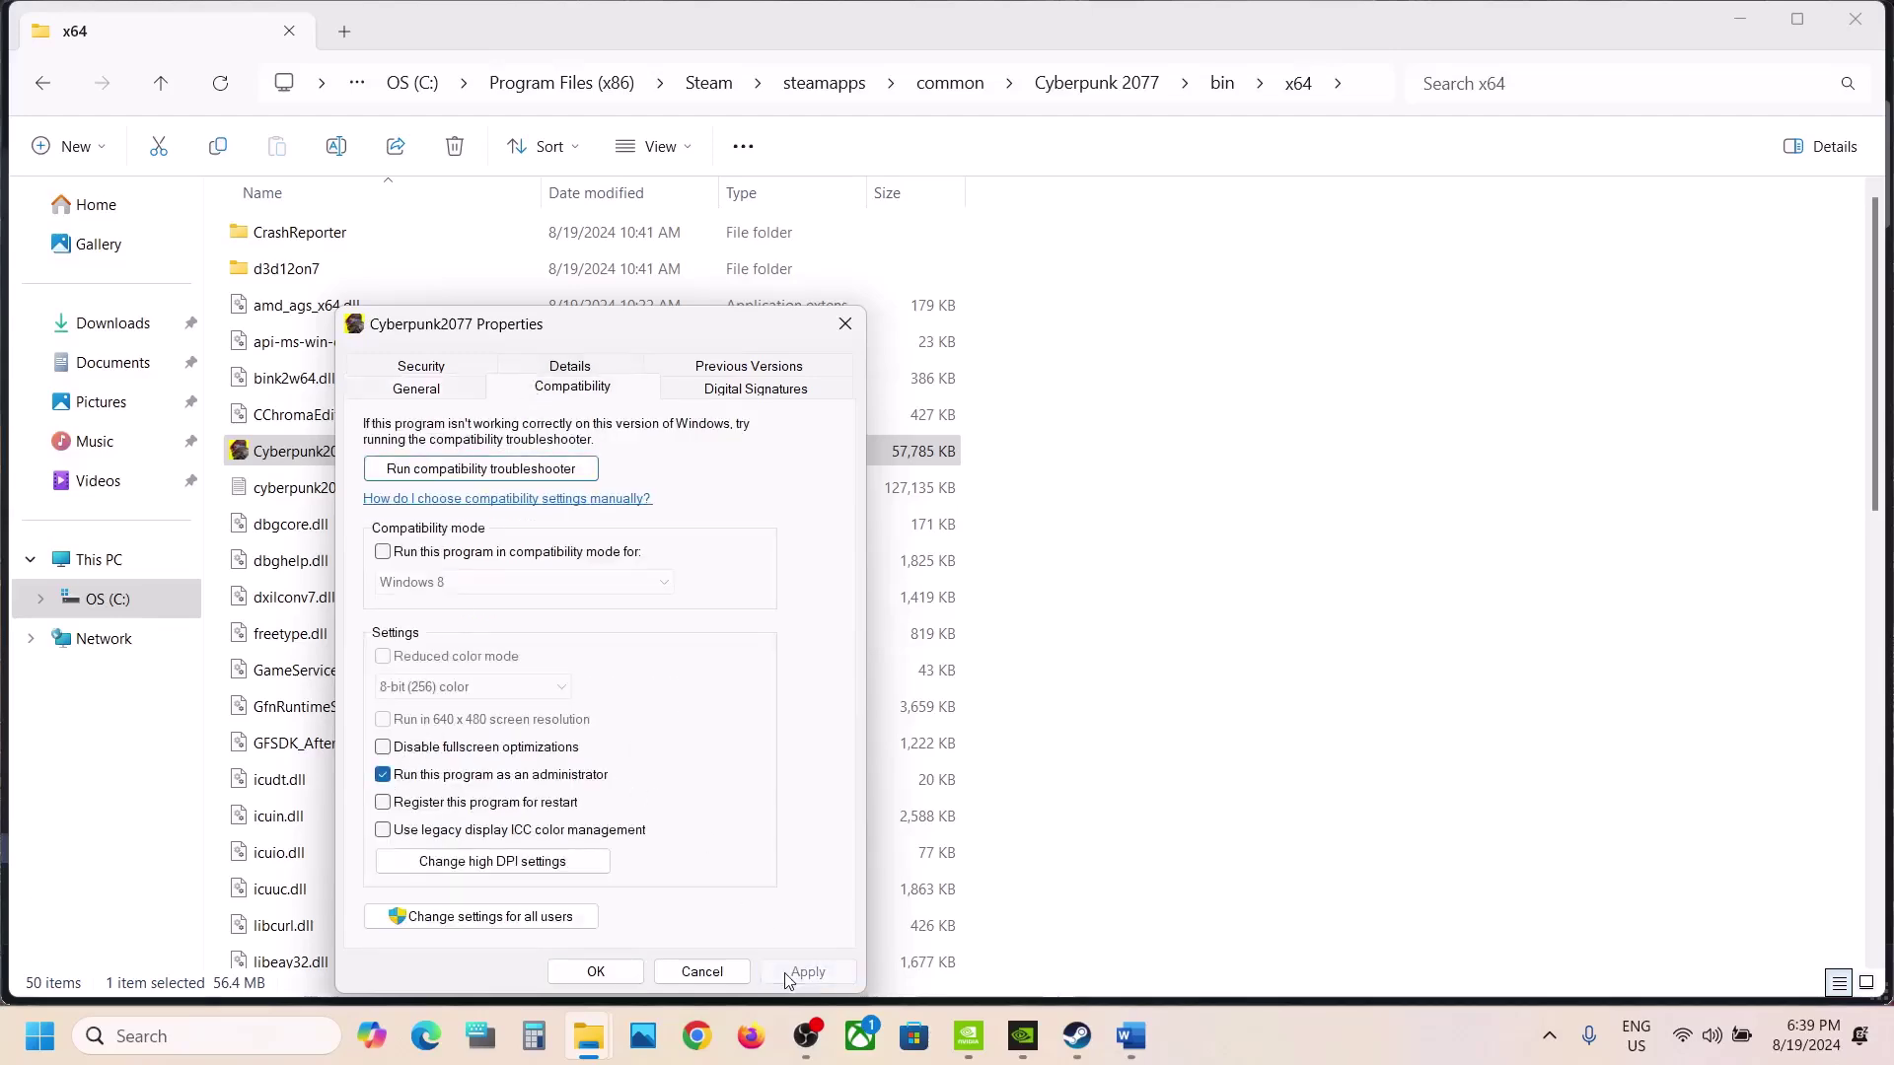
left_click(619, 974)
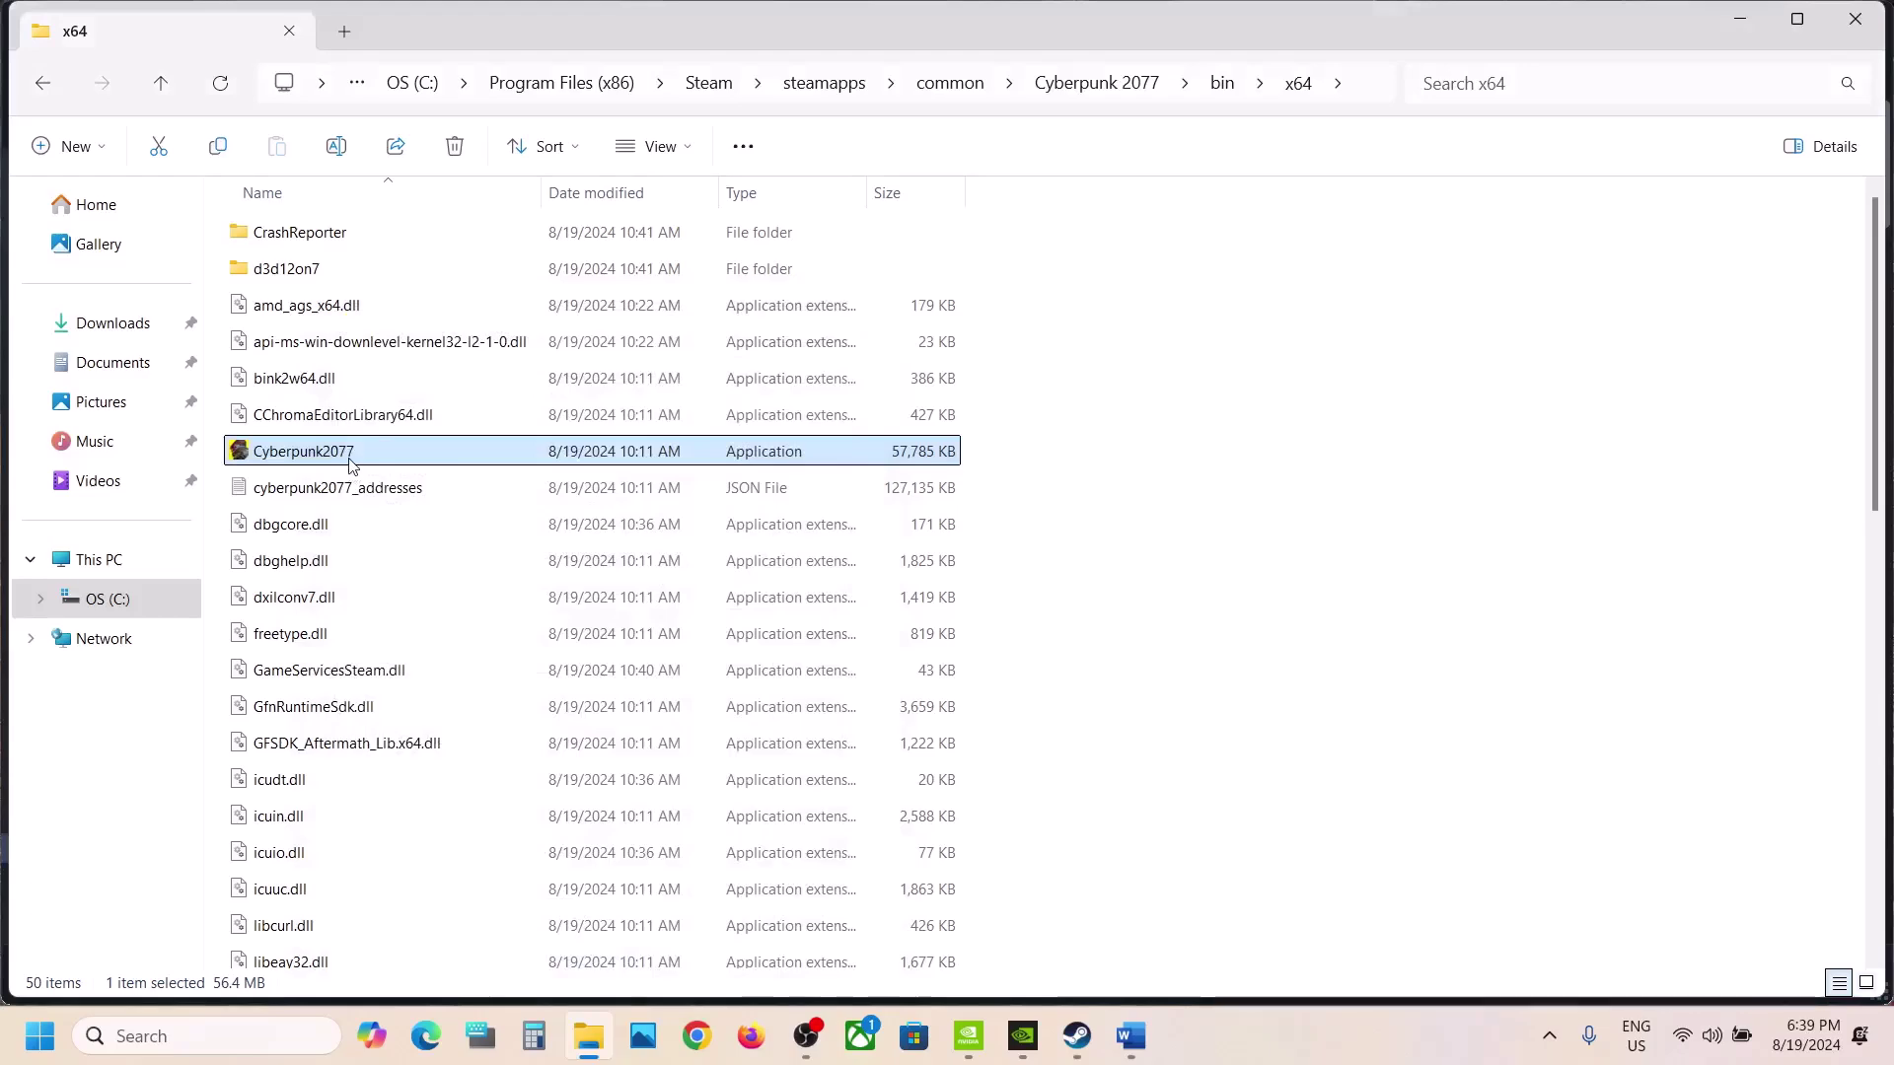
Set the Cyberpunk2077 application to compatibility mode, trying Windows 8 before Windows 7, and disable fullscreen optimizations
right_click(352, 463)
left_click(441, 646)
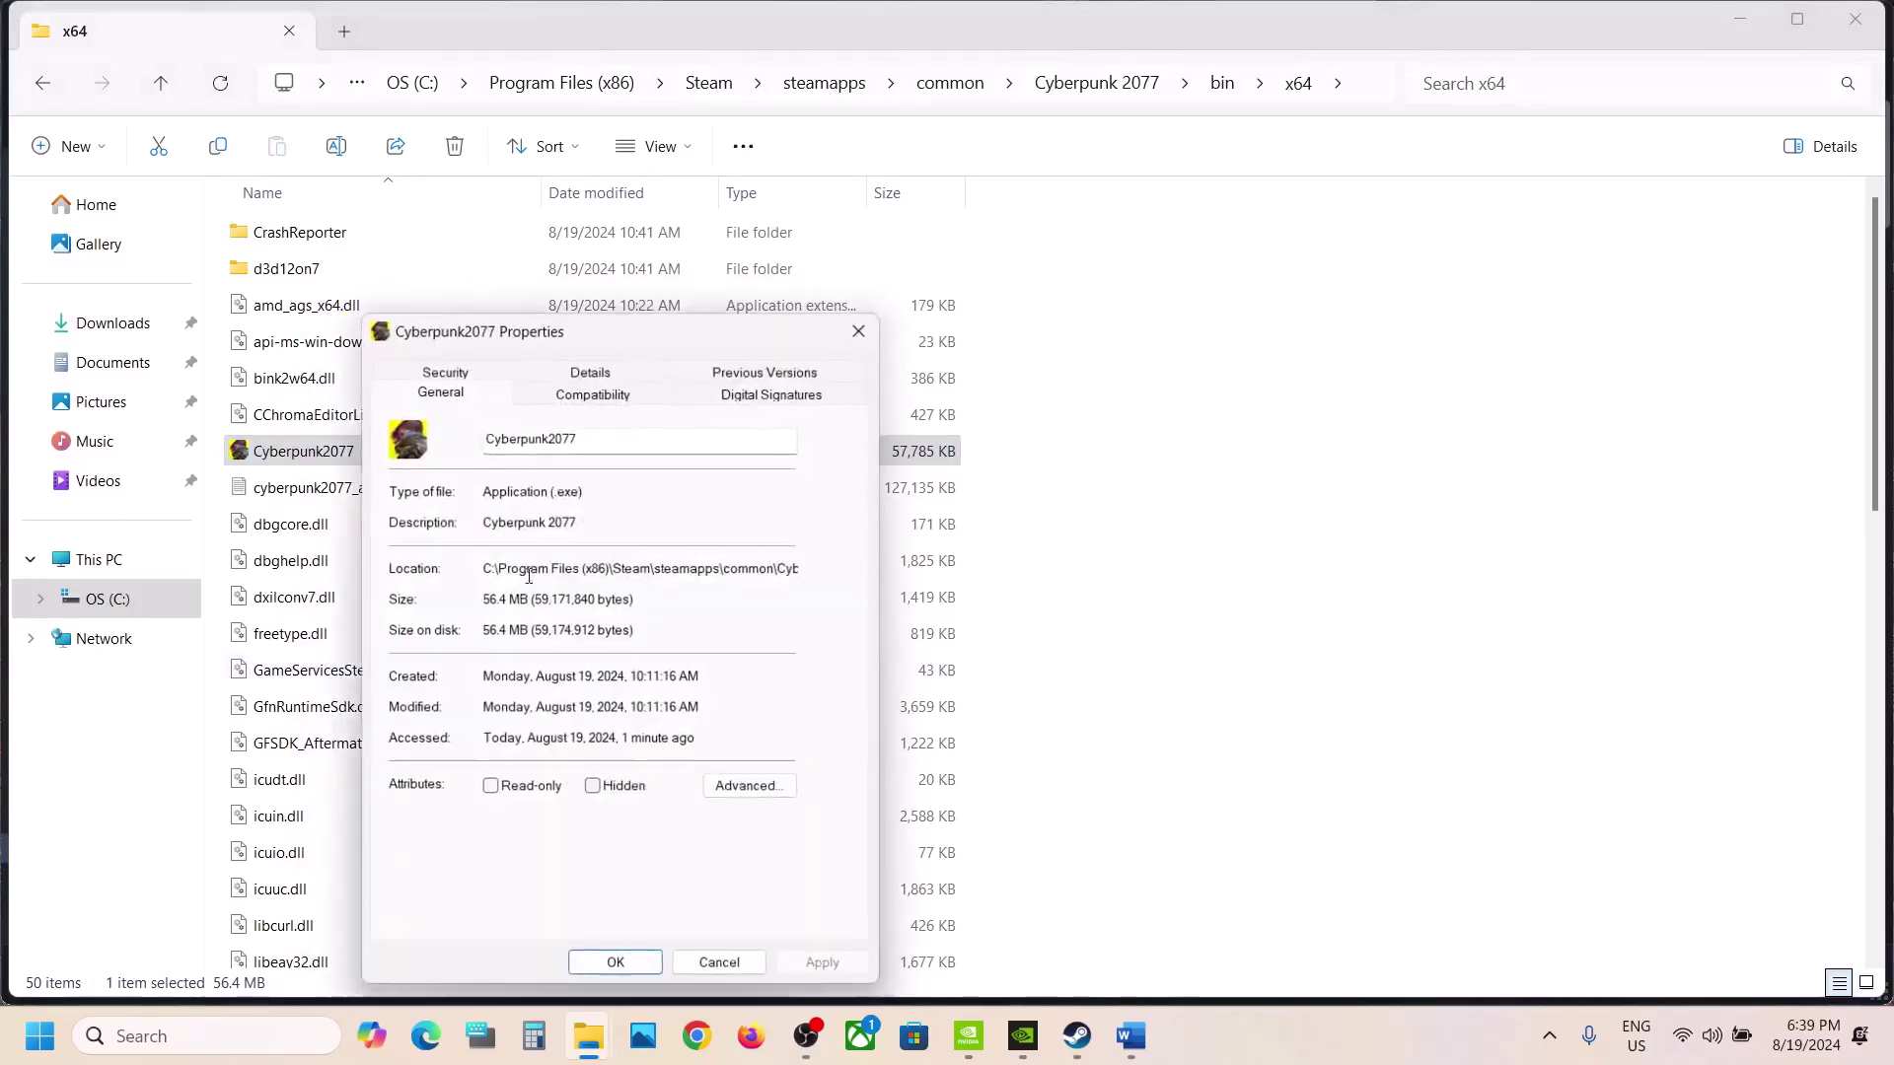
left_click(564, 391)
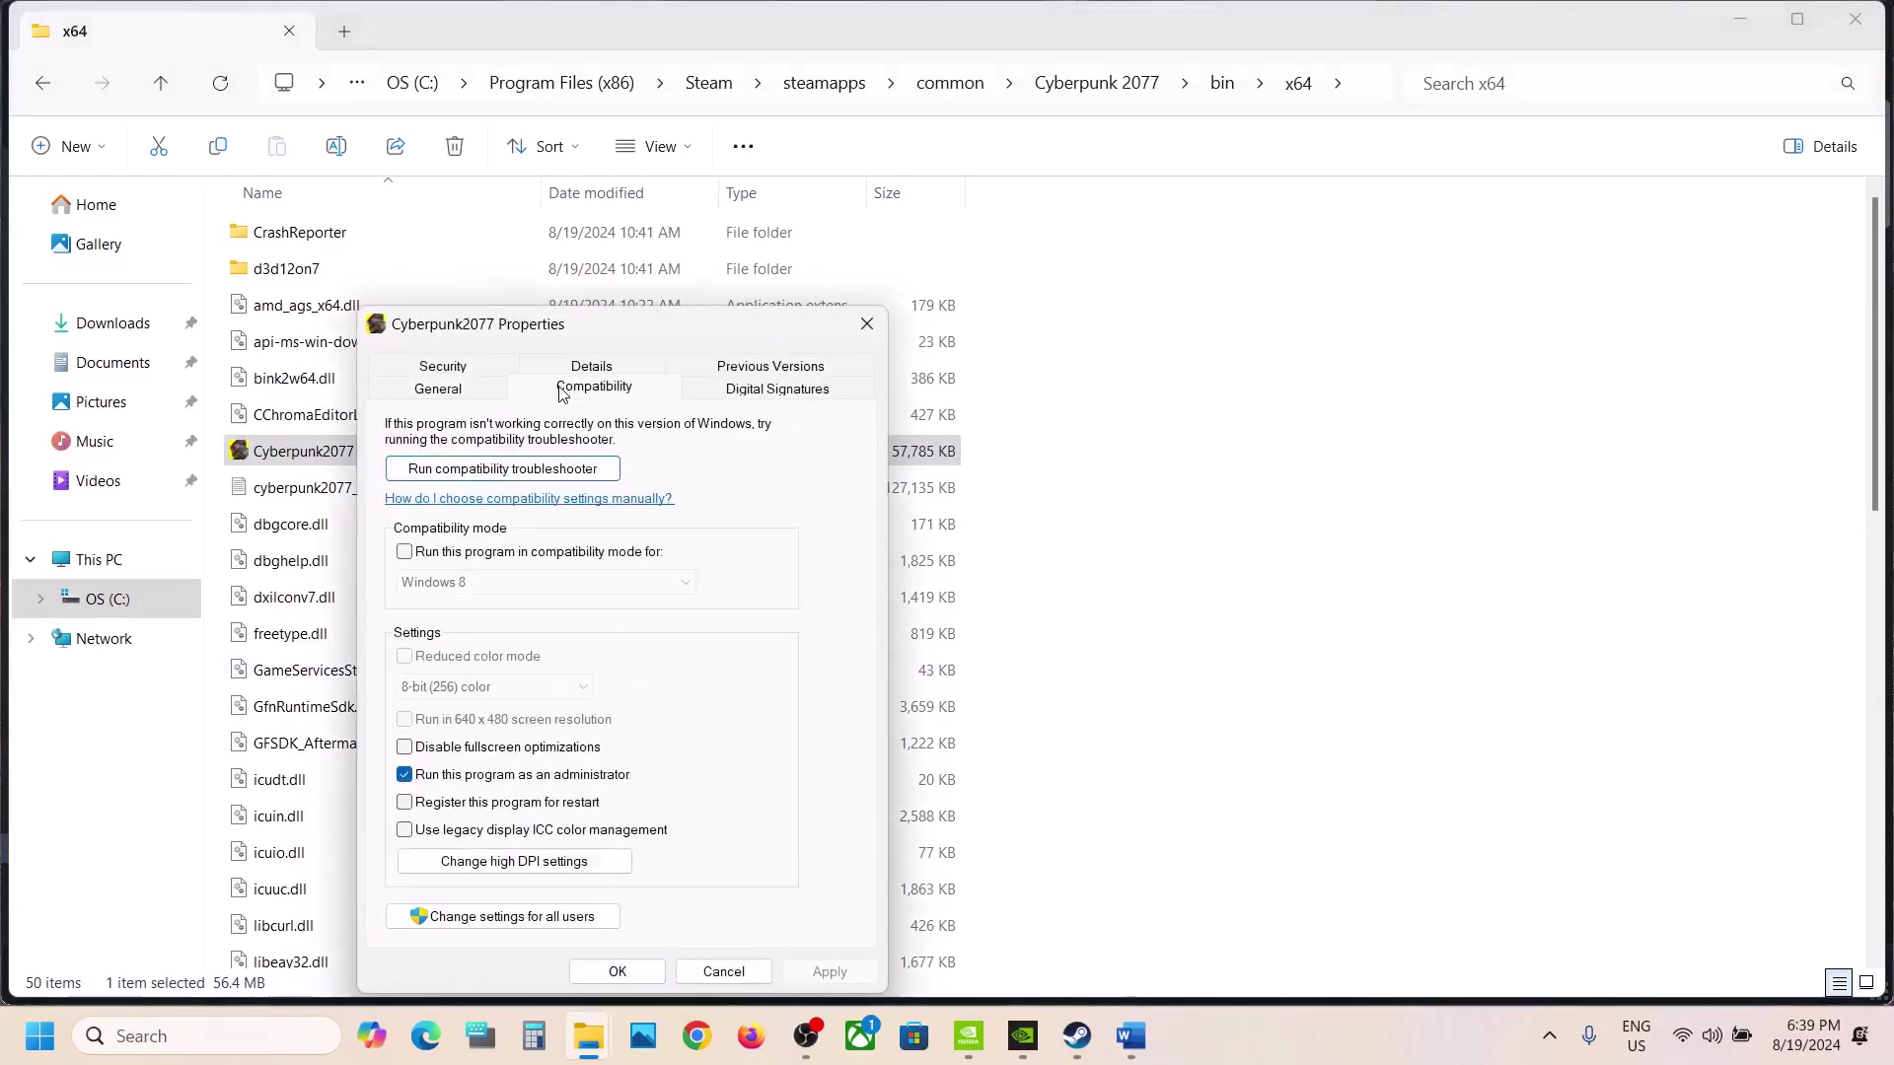
left_click(405, 554)
left_click(831, 971)
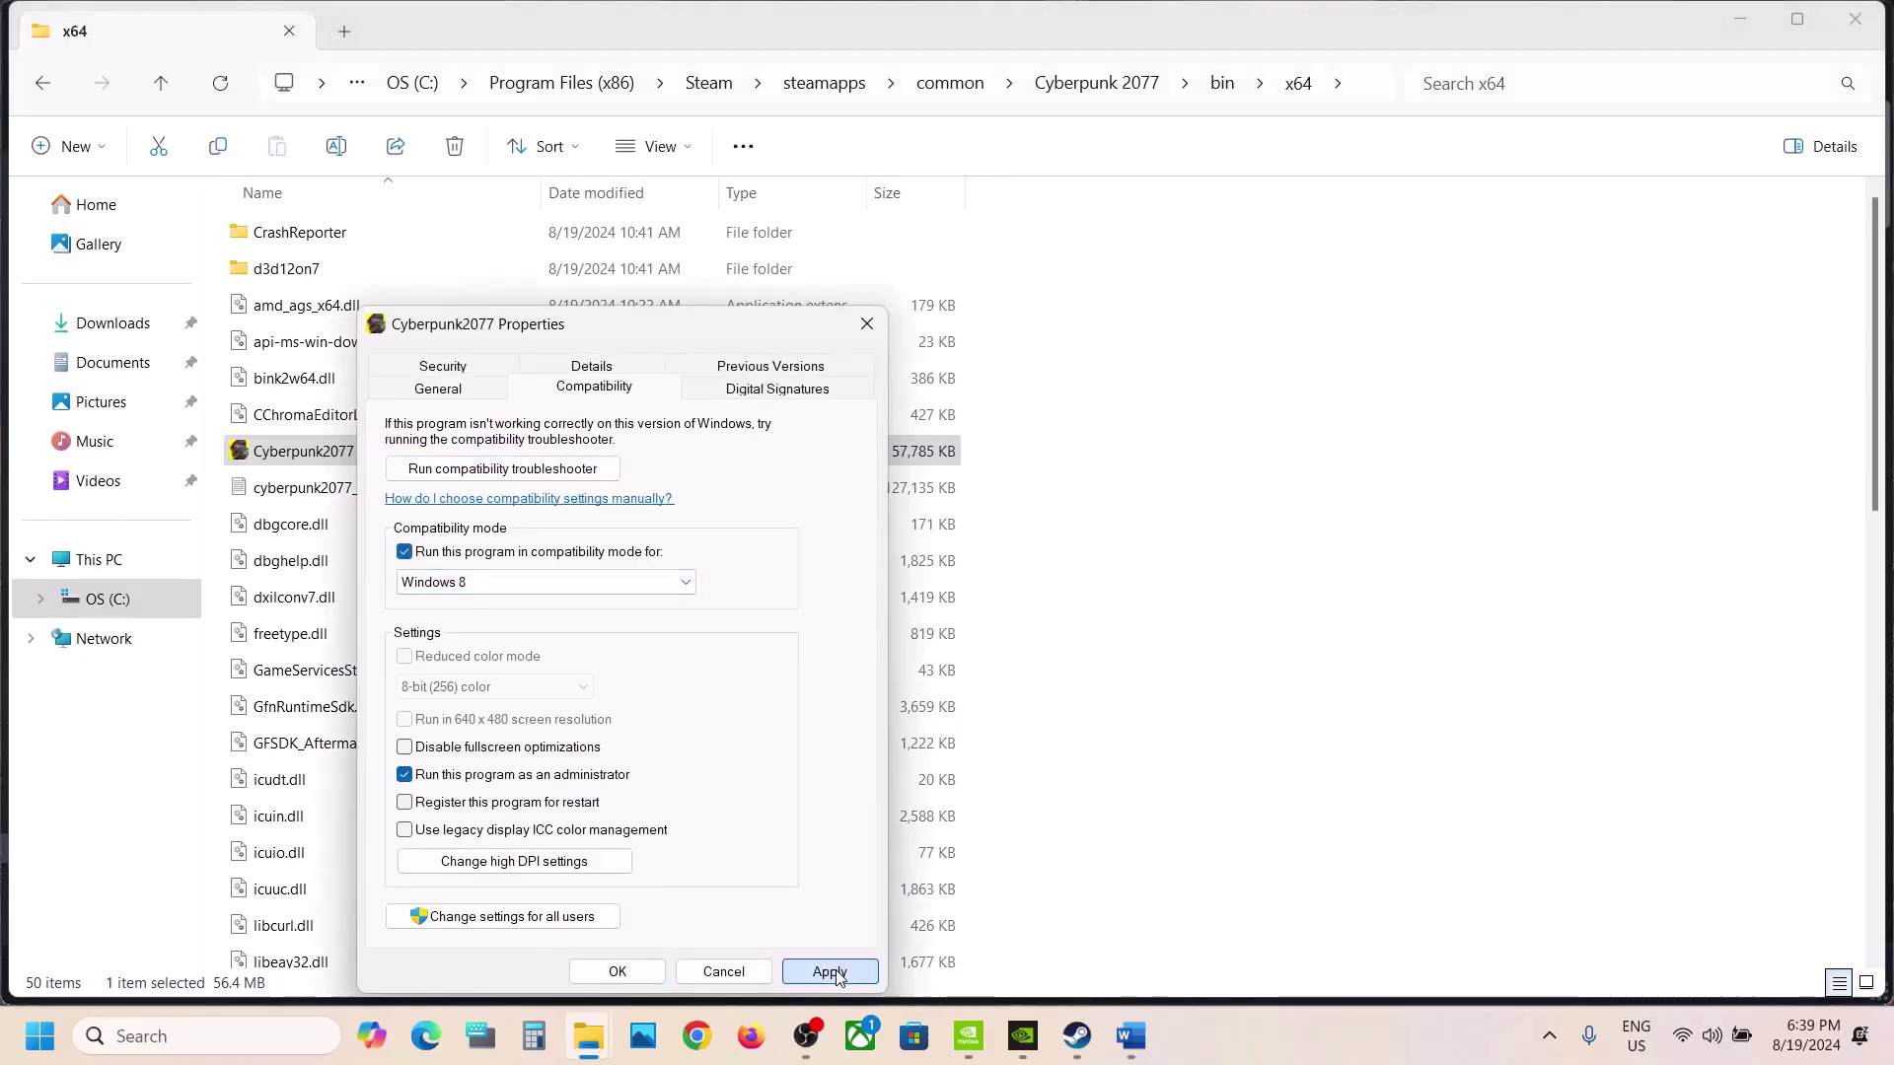
left_click(632, 584)
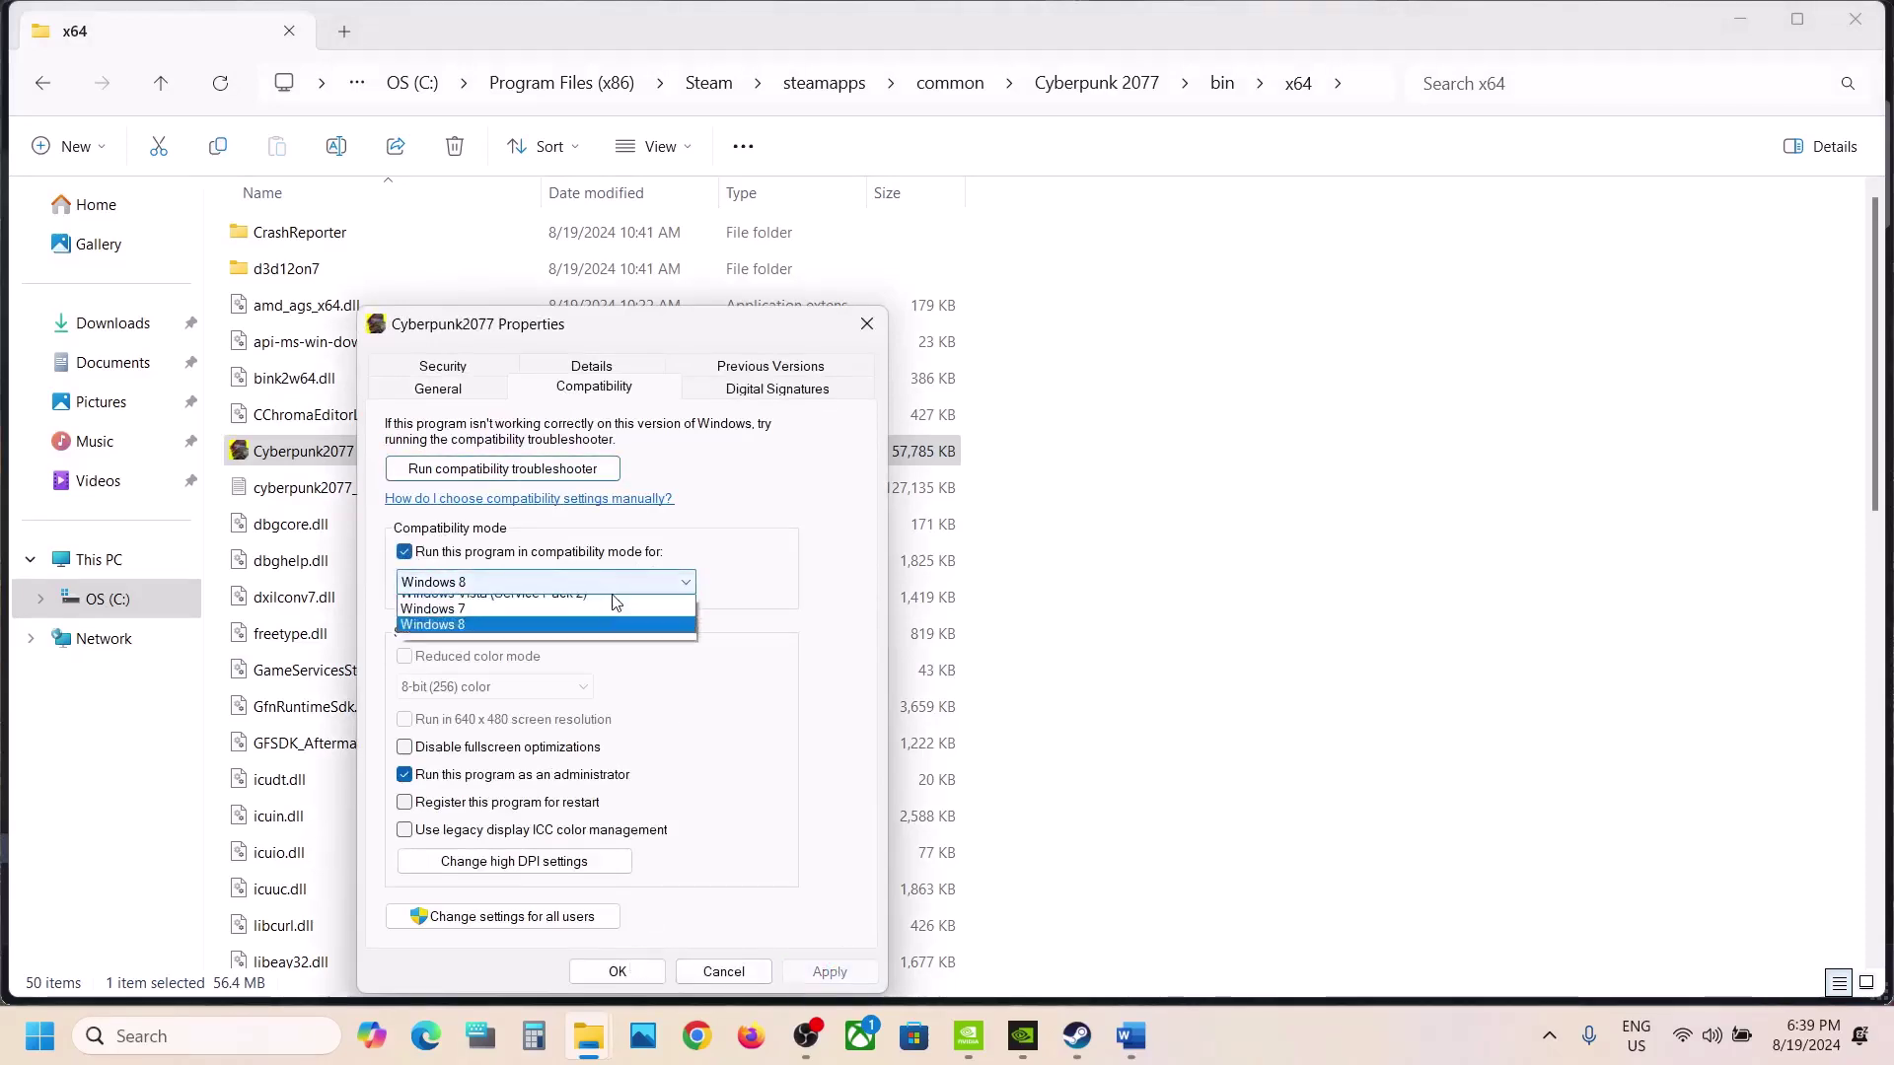
left_click(492, 658)
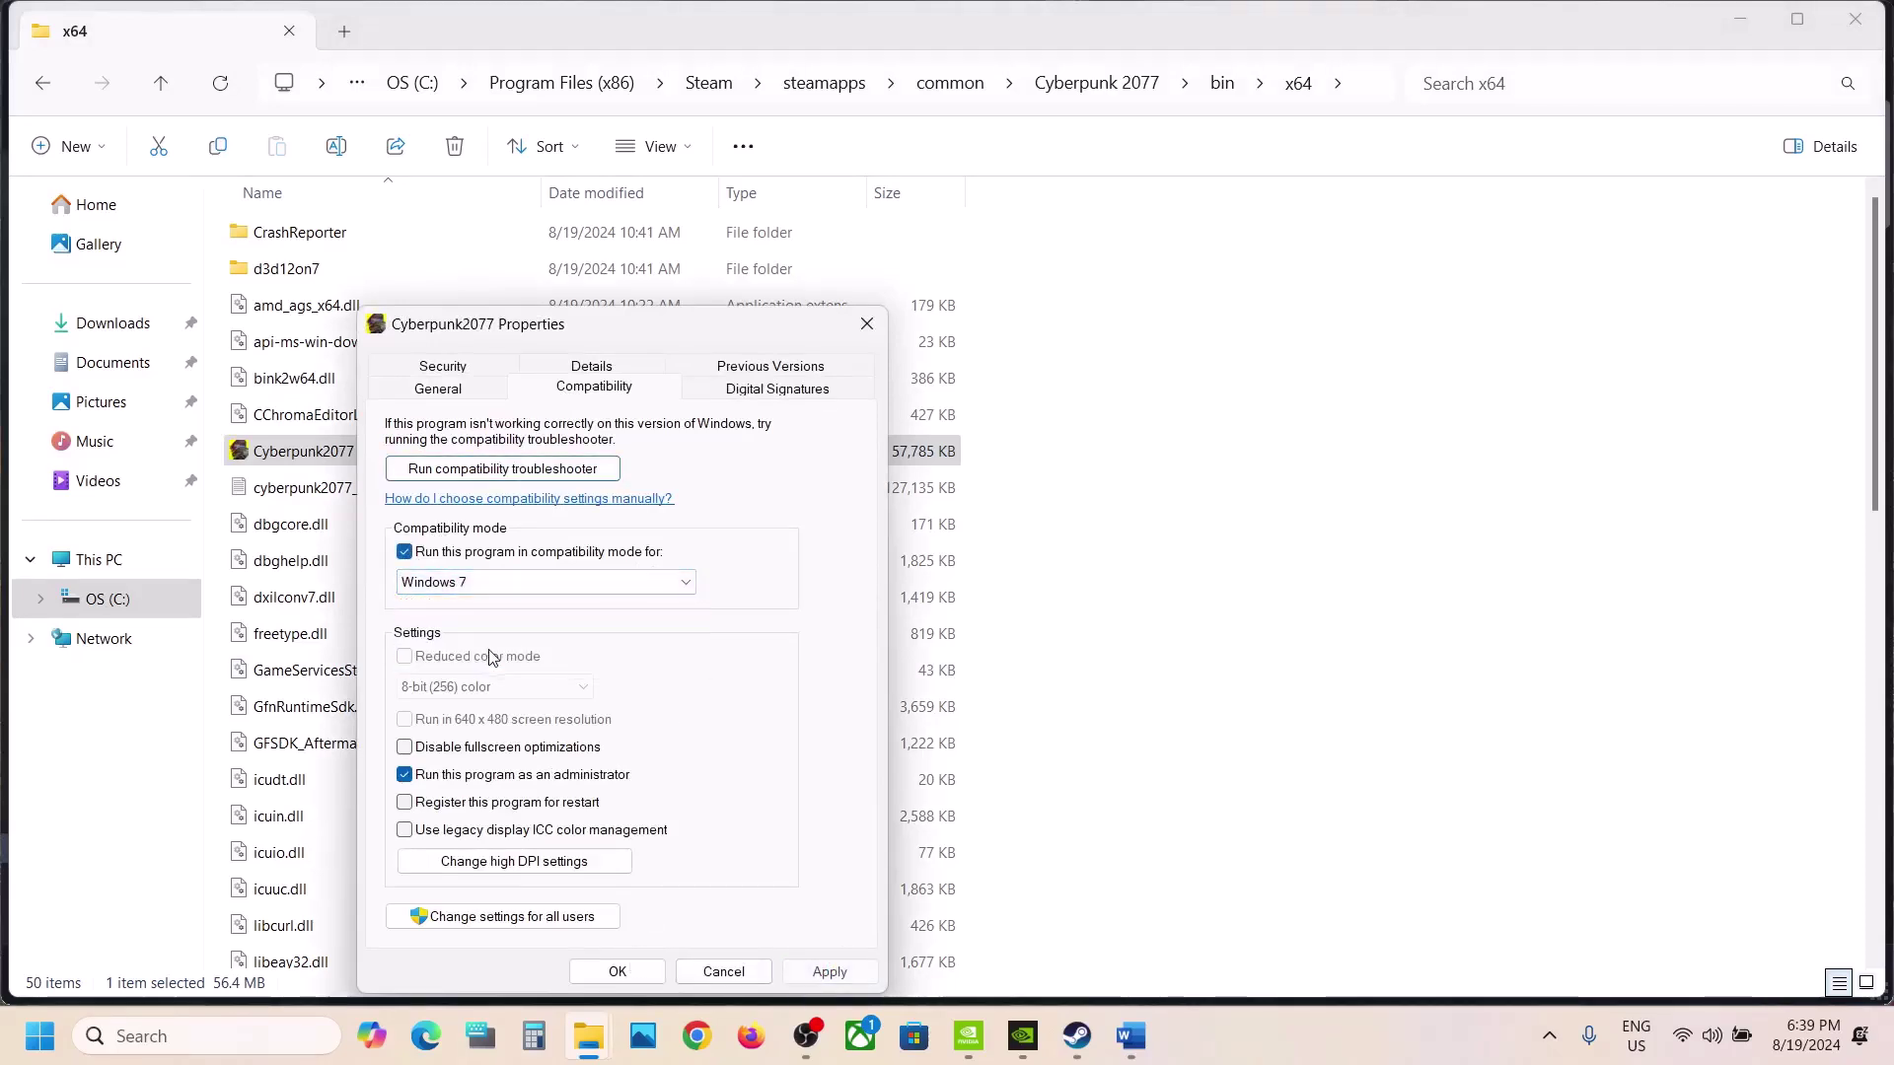
left_click(858, 972)
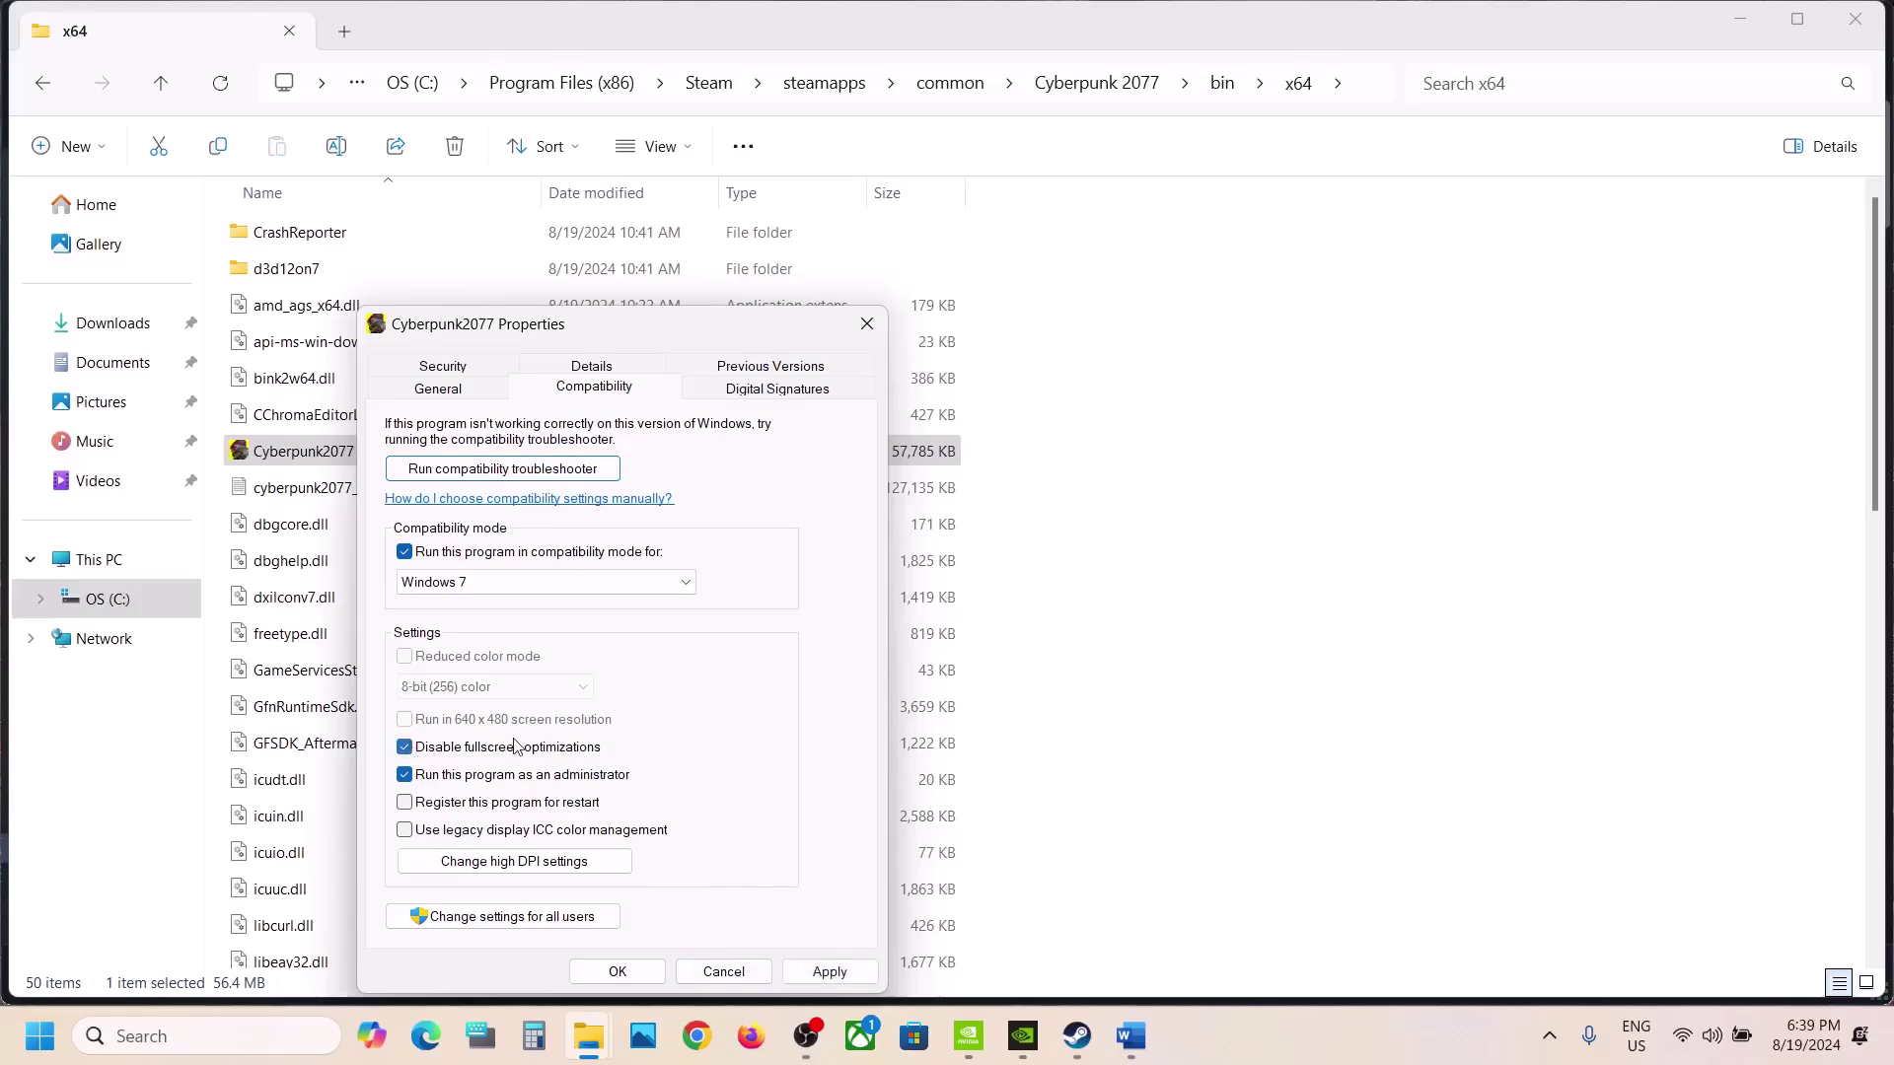
left_click(831, 971)
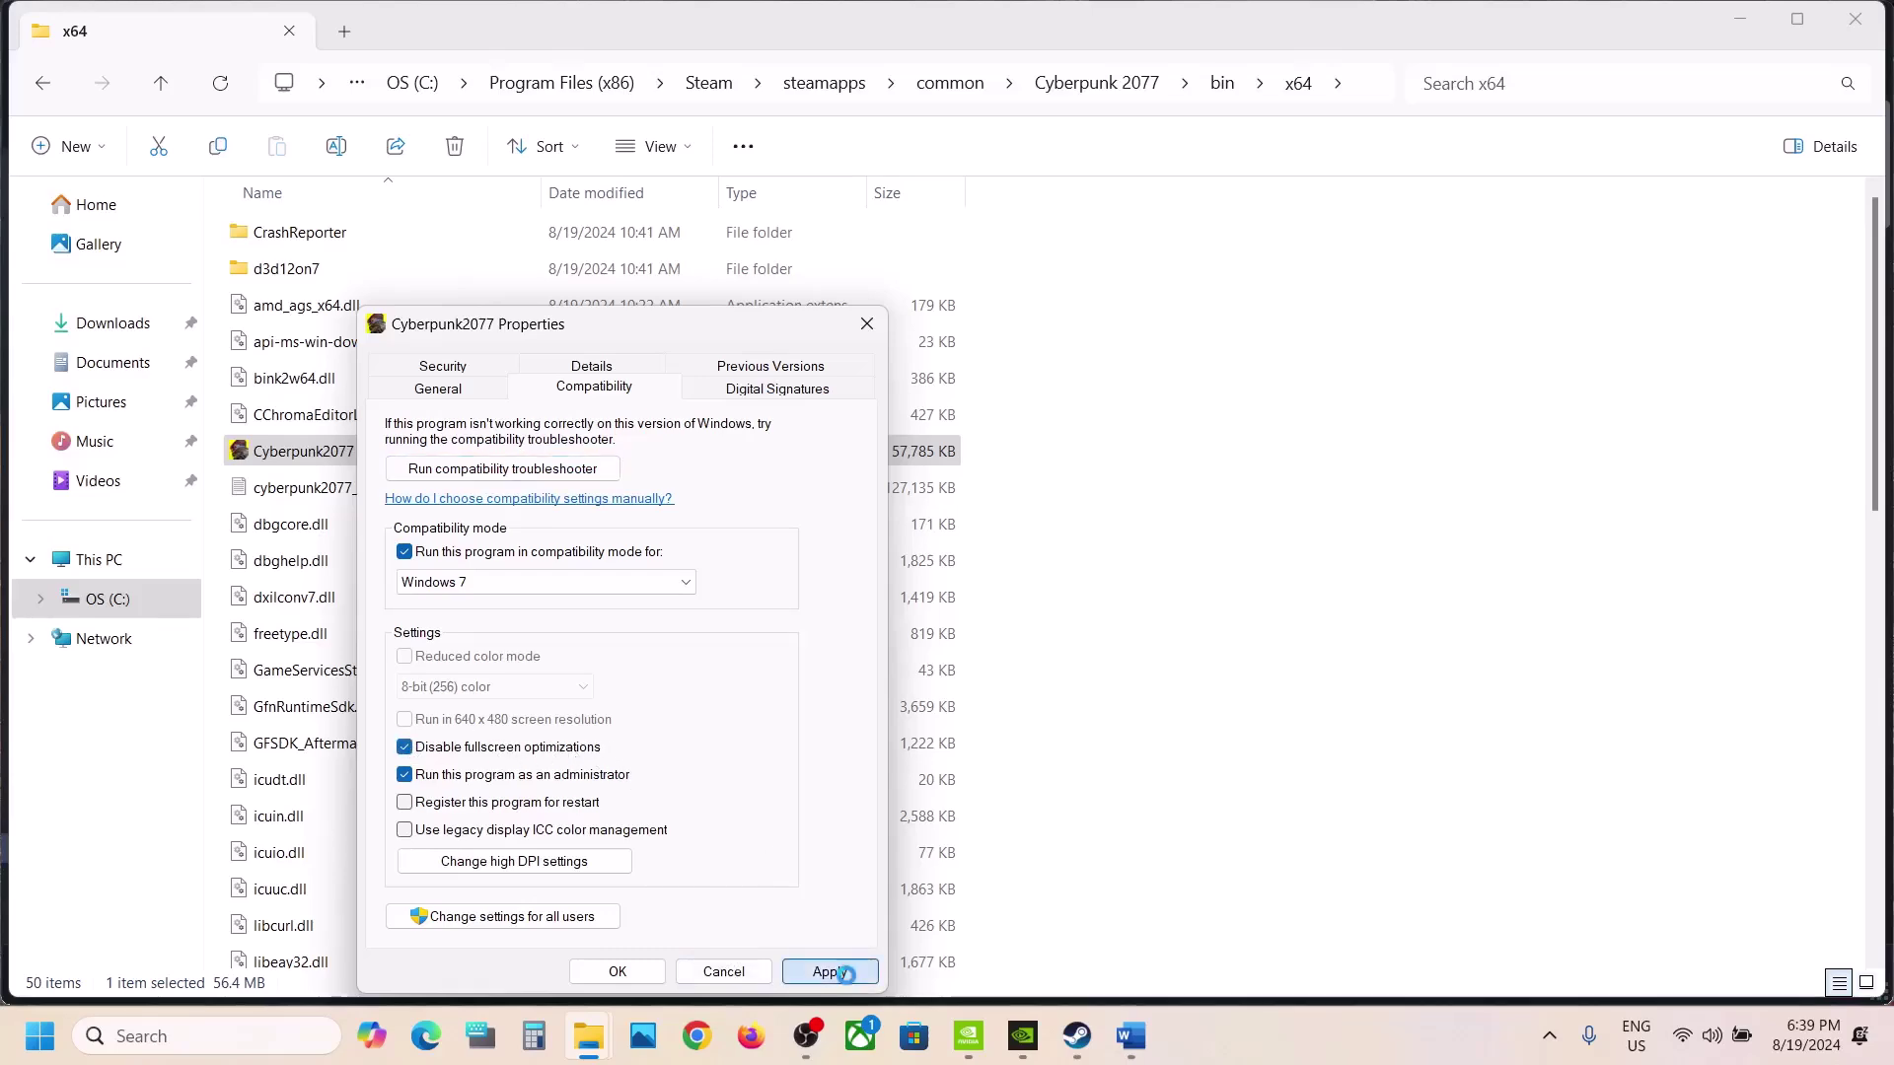
left_click(617, 971)
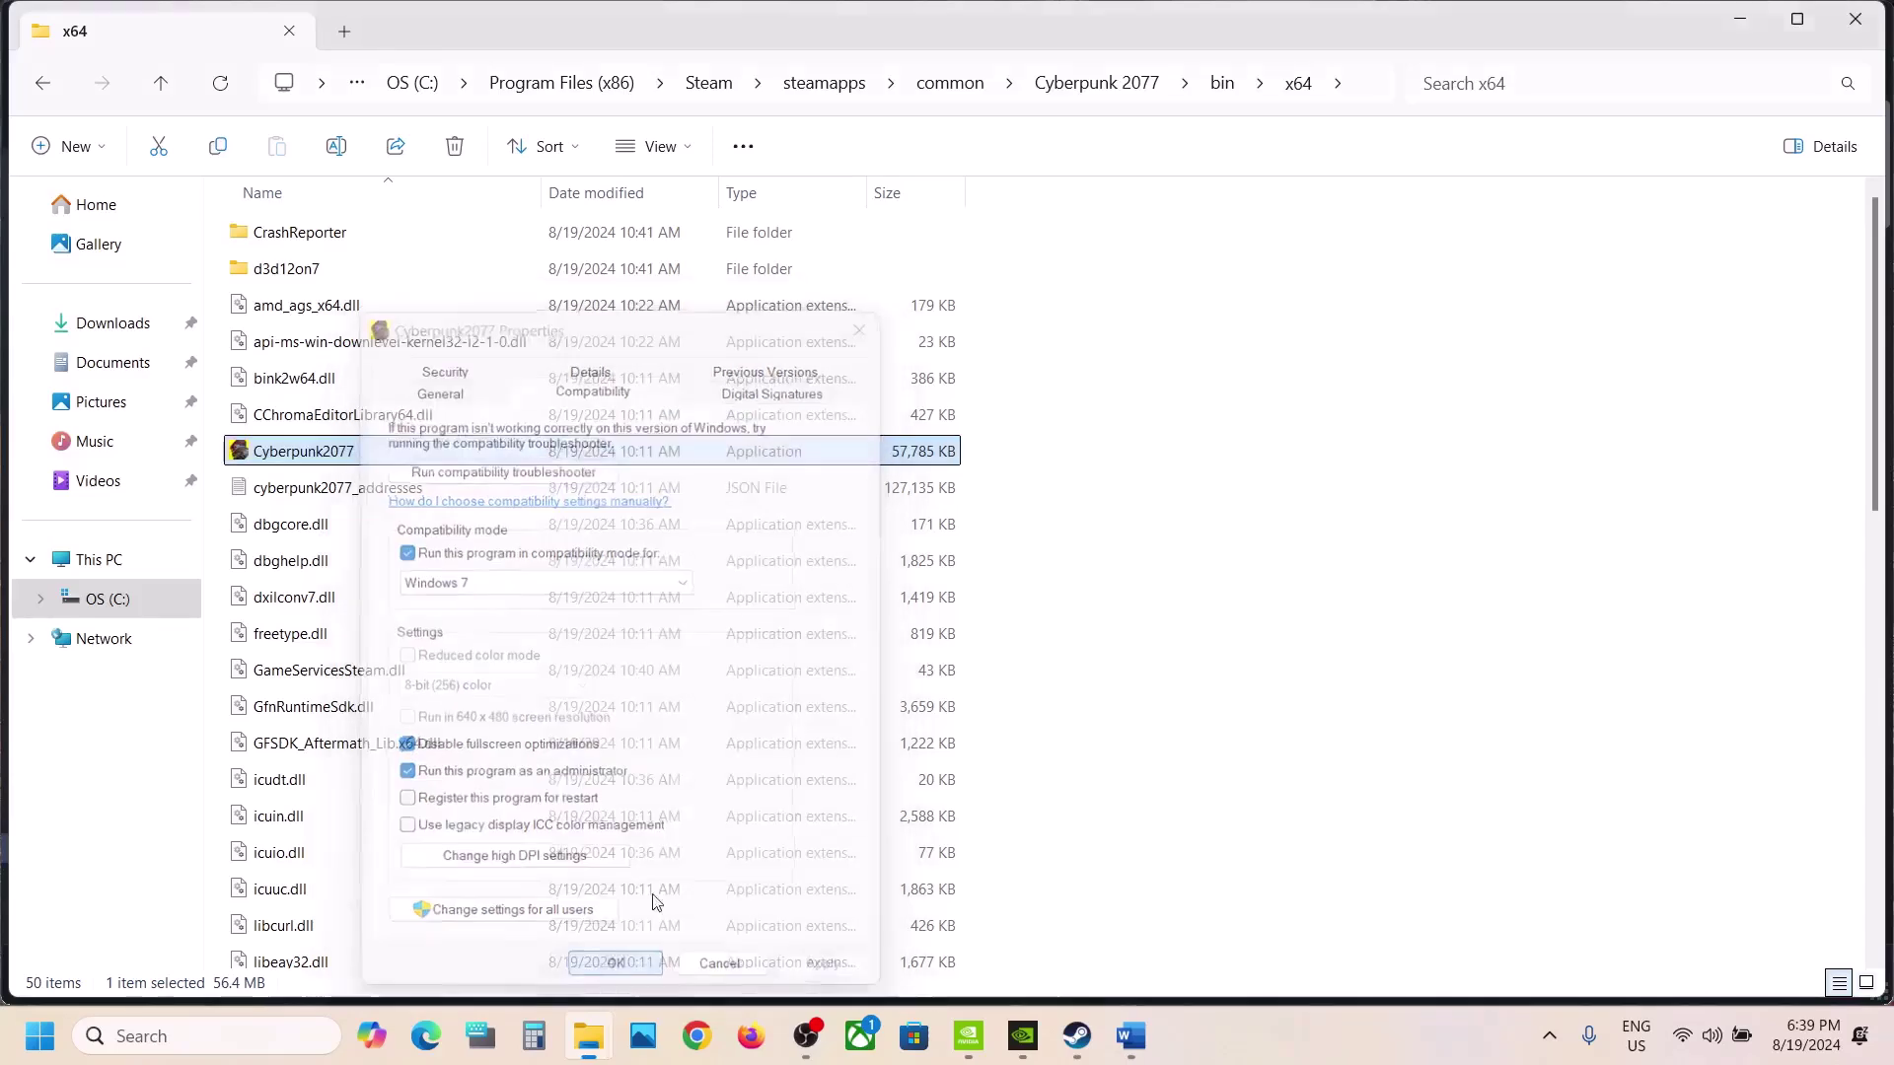
Turn off compatibility mode, disabled fullscreen optimizations, and run as administrator for the Cyberpunk2077 application, and apply the changes
right_click(372, 456)
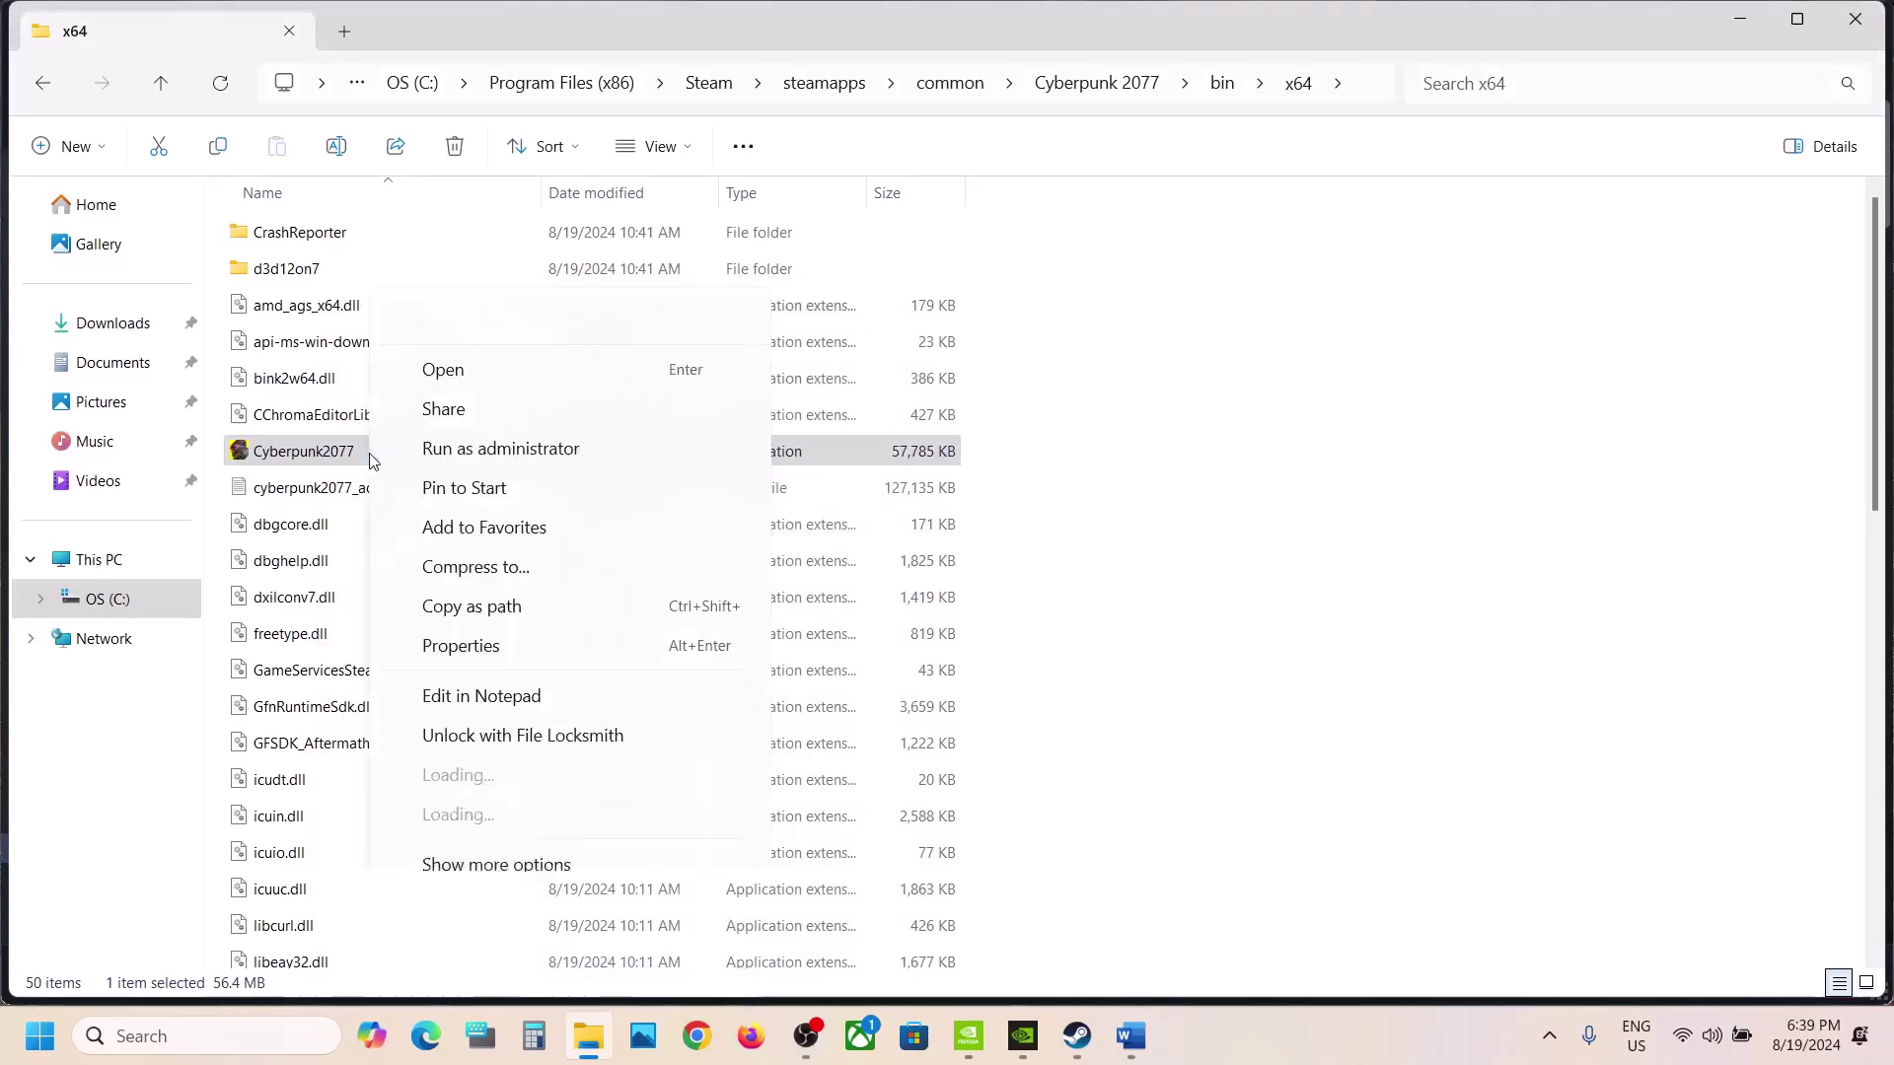
left_click(477, 643)
left_click(550, 392)
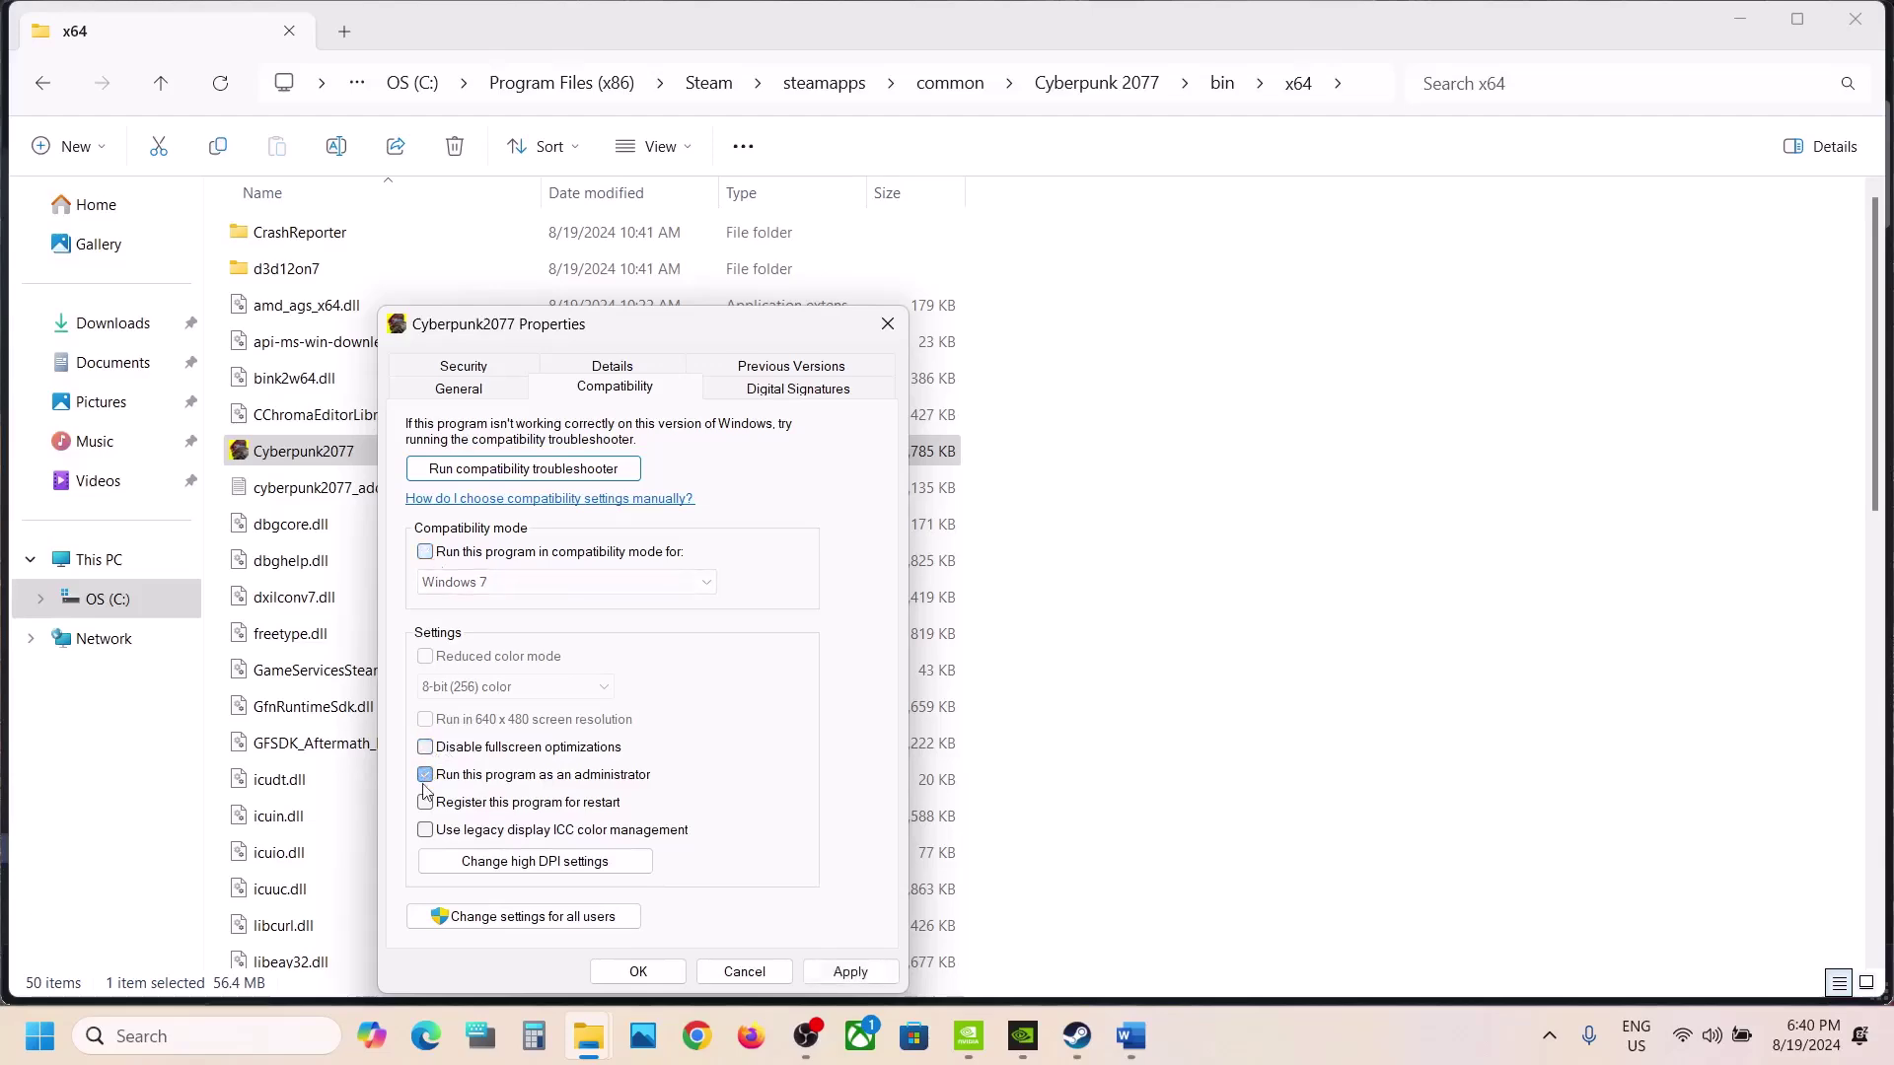
left_click(879, 967)
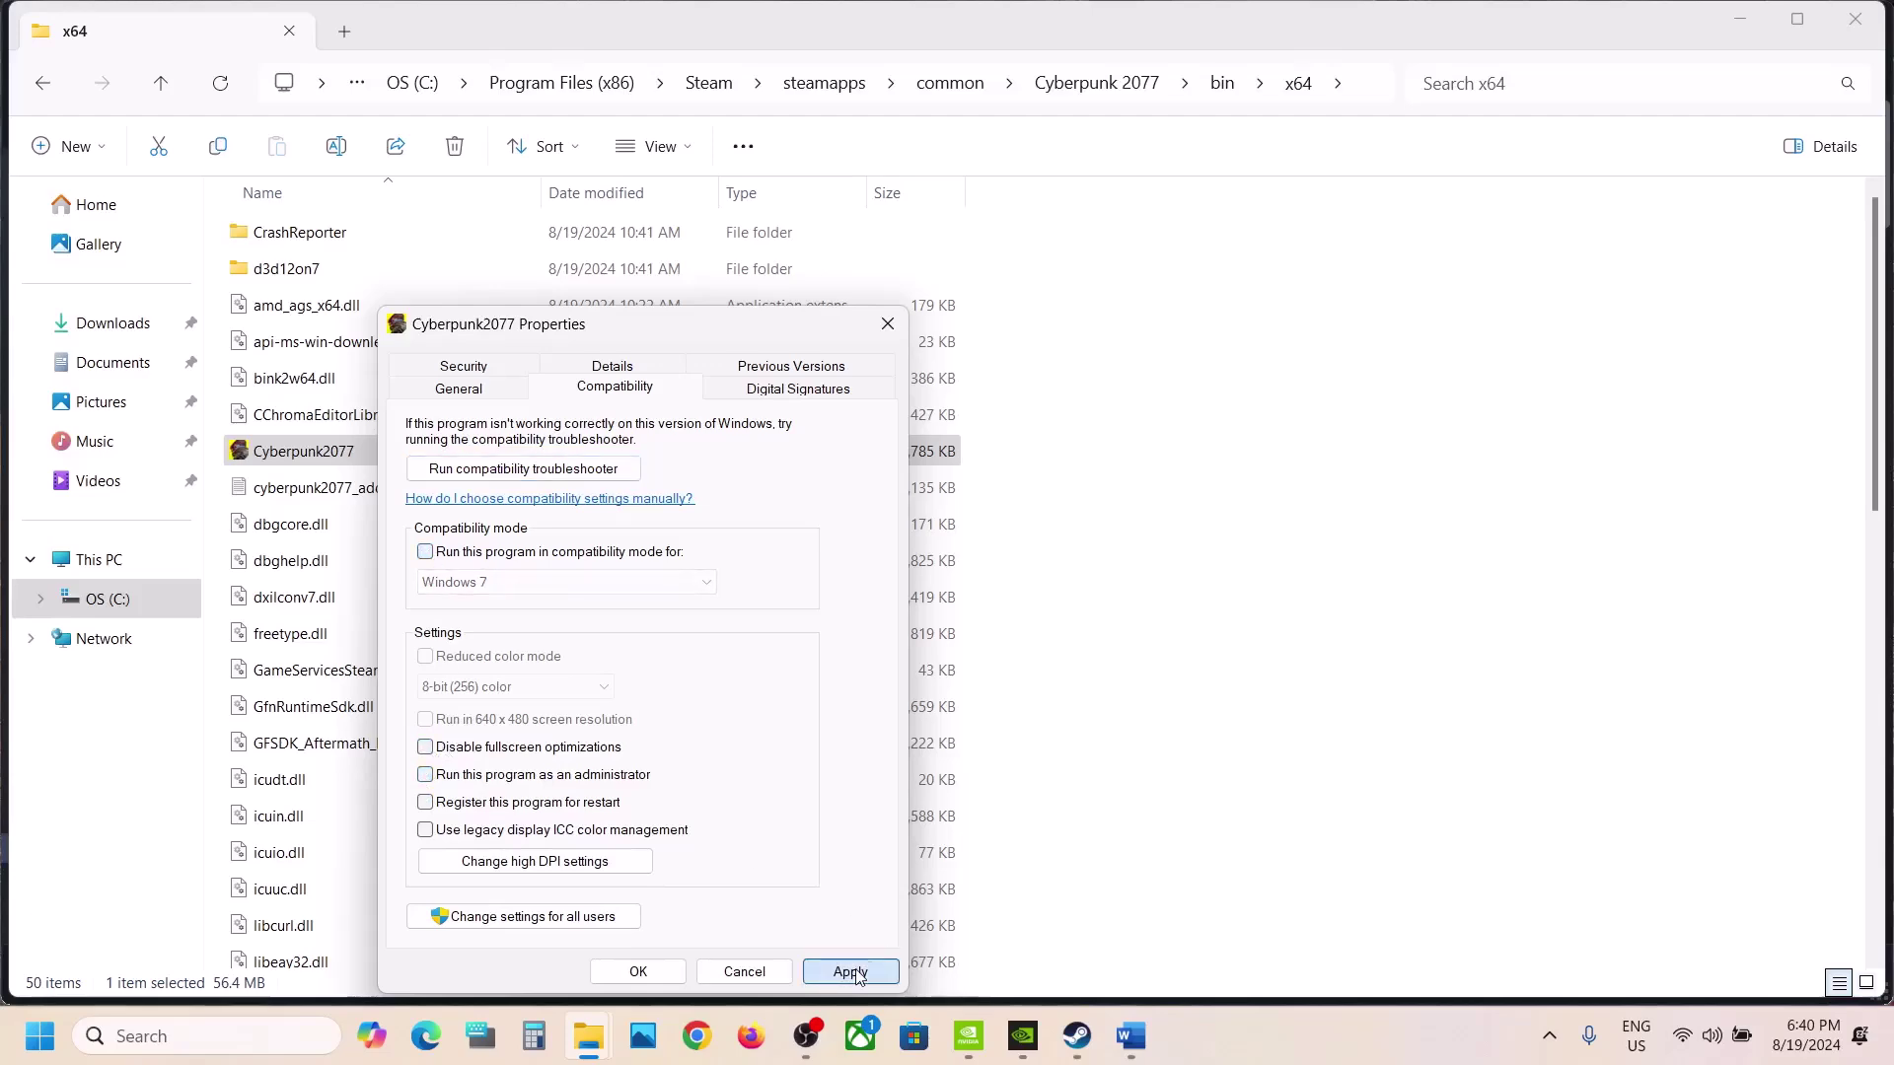
left_click(659, 975)
Switch to the Word guide and read step 3 on allowing the game exe through antivirus, controlled folder access and firewall
left_click(1131, 1035)
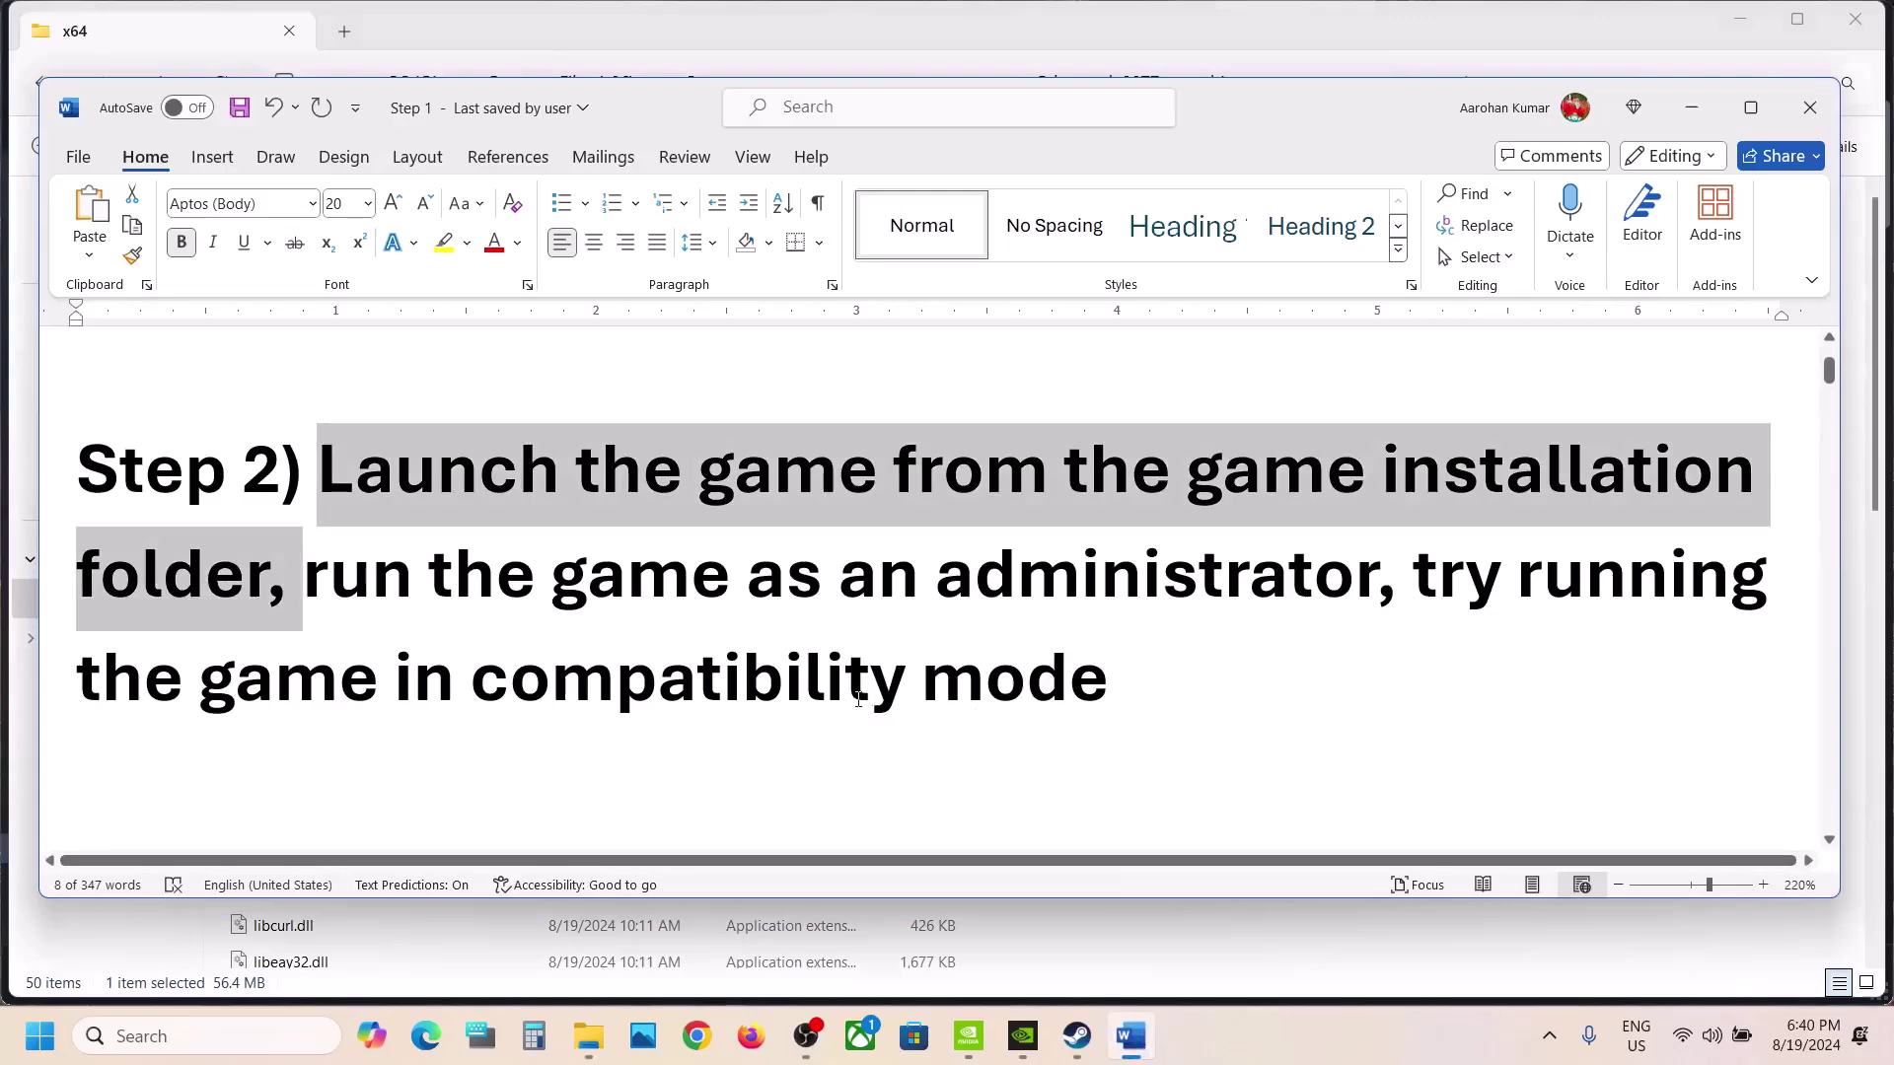
scroll(1074, 770, "down", 4)
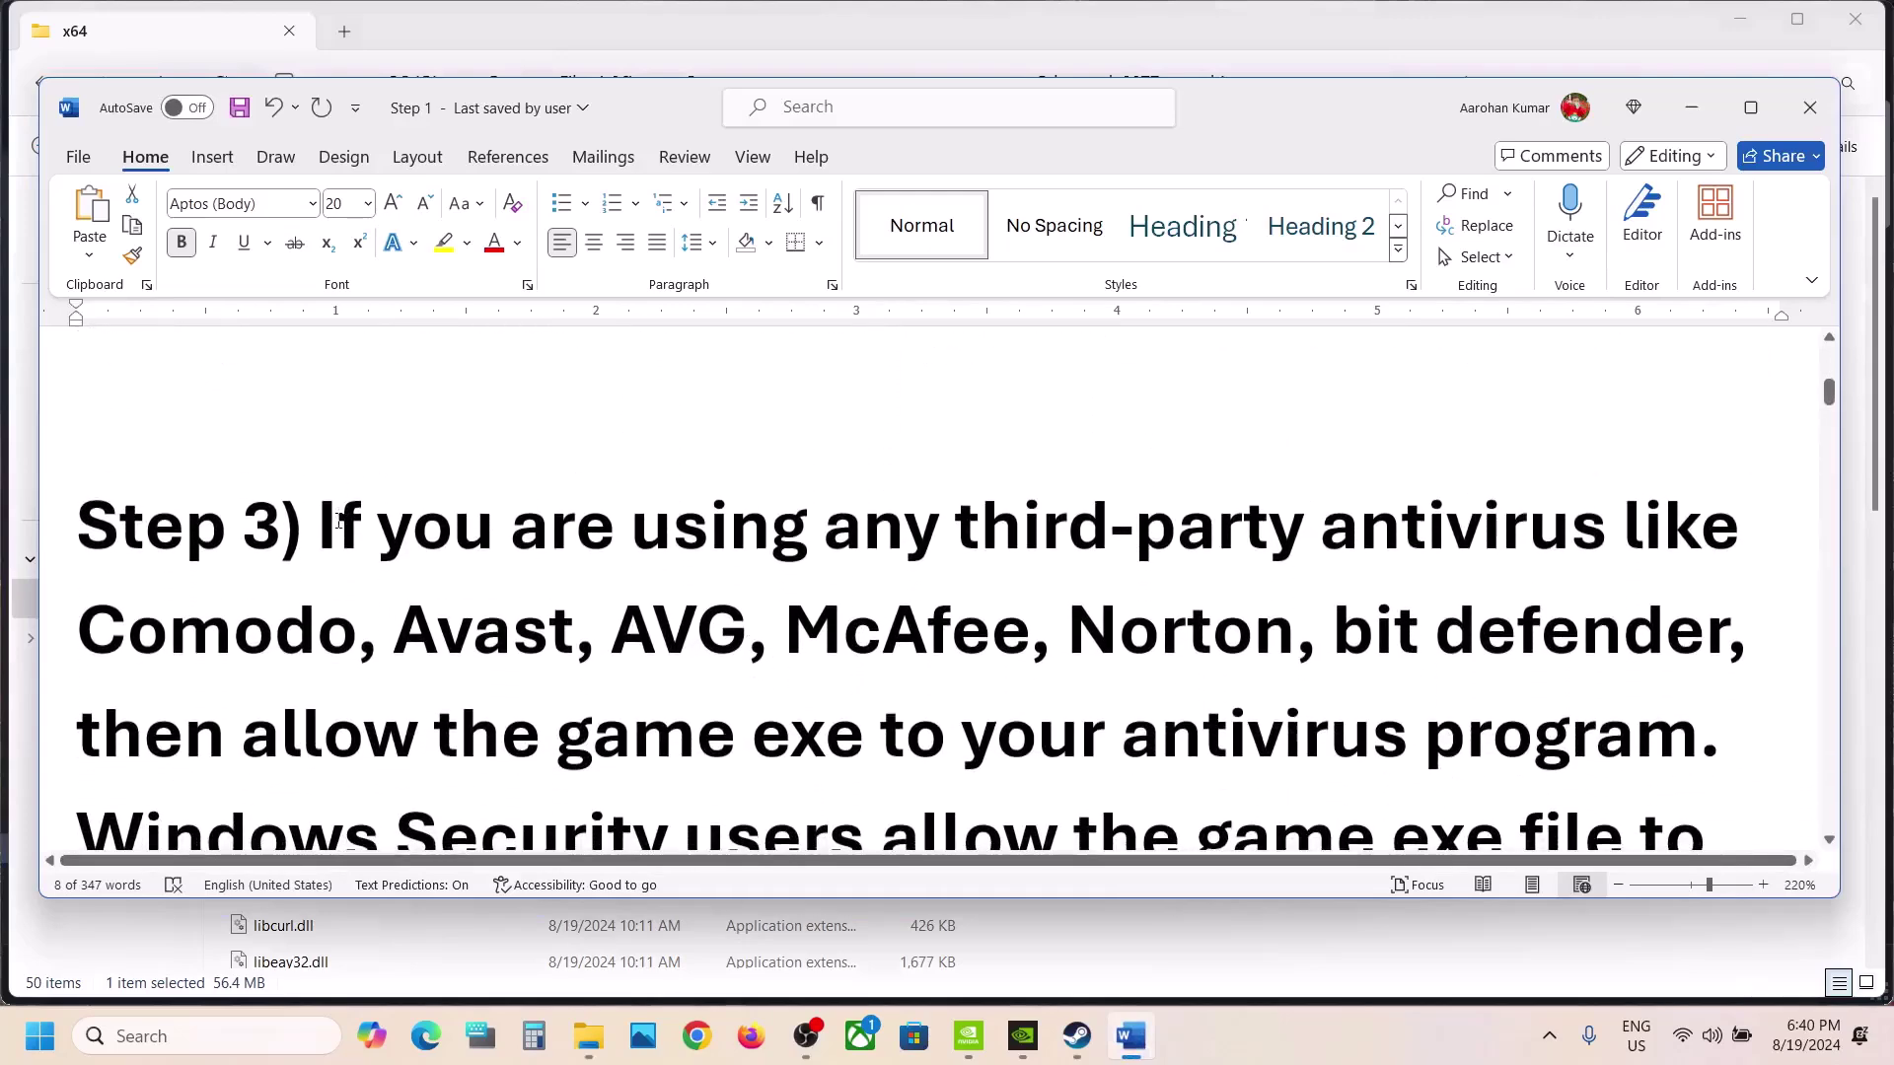
left_click_drag(318, 527, 787, 633)
scroll(149, 607, "down", 2)
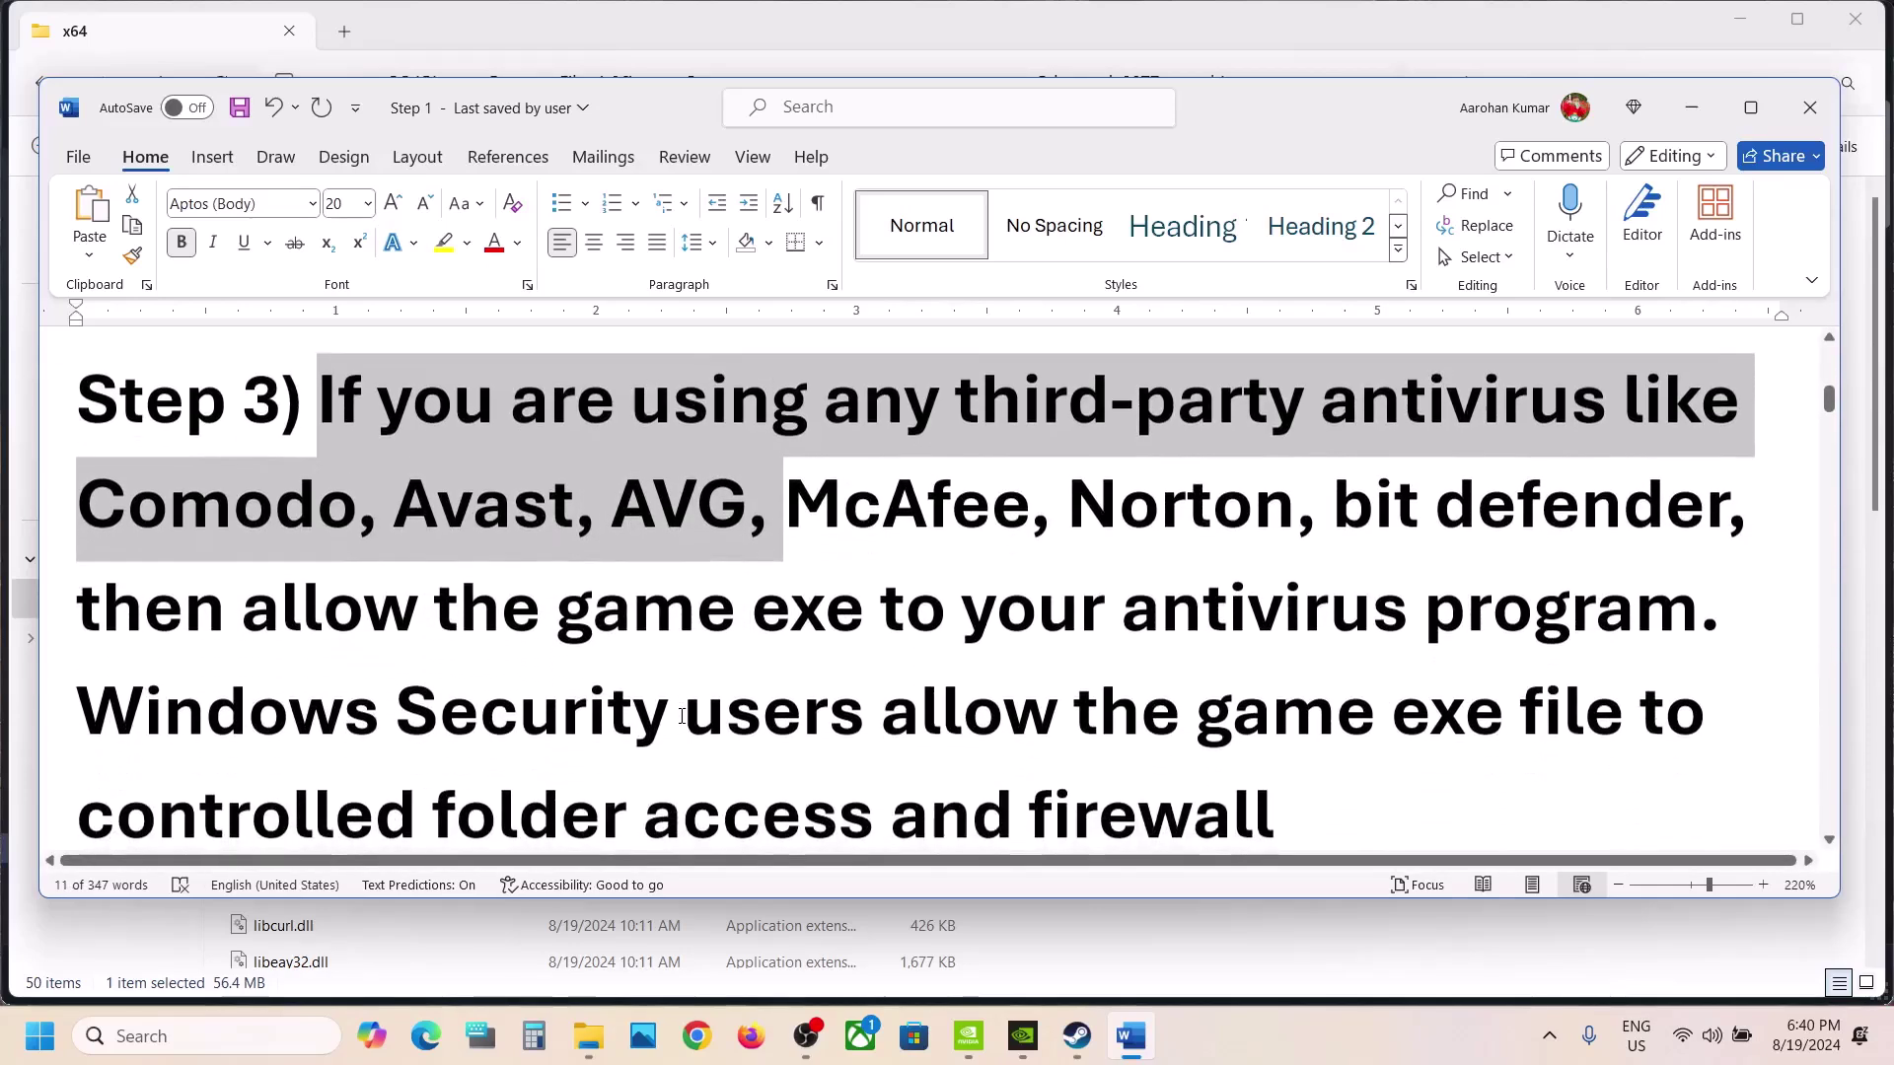
left_click_drag(155, 608, 1171, 584)
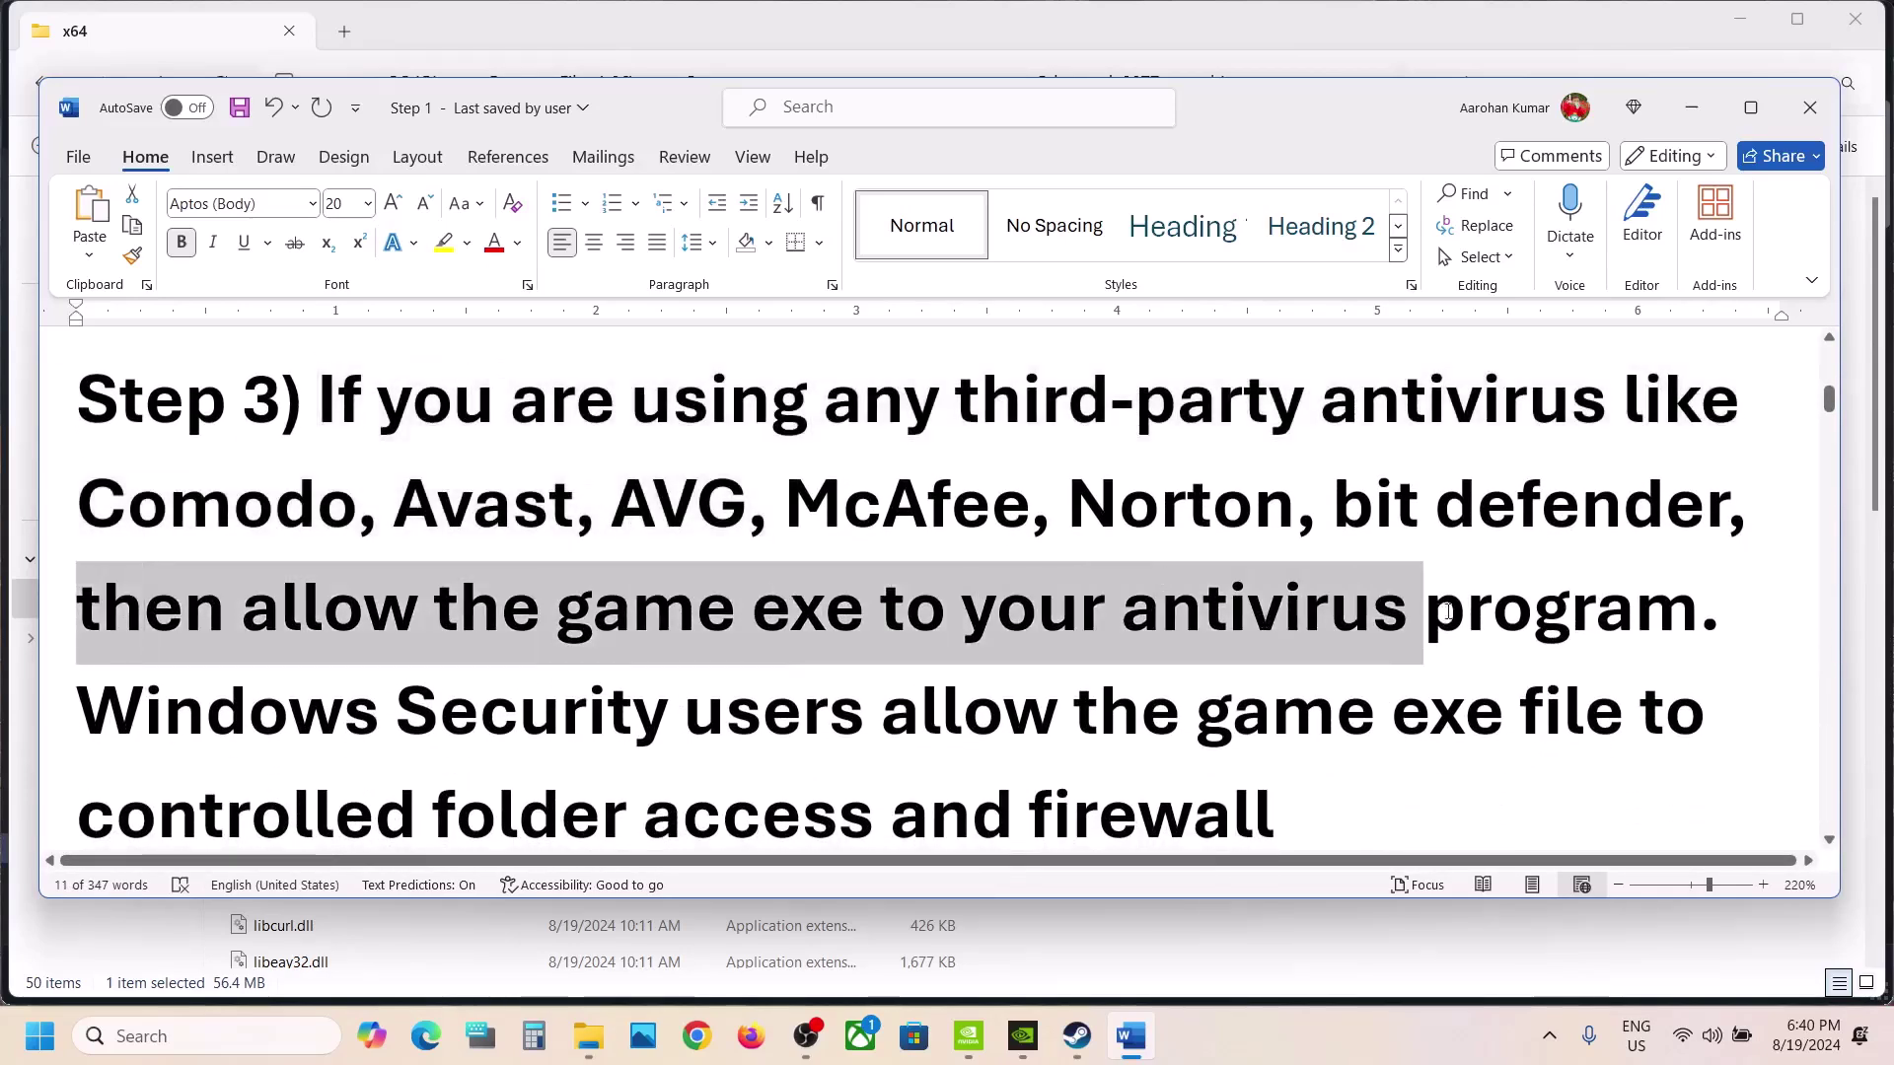
left_click_drag(1447, 612, 1698, 611)
scroll(766, 660, "down", 1)
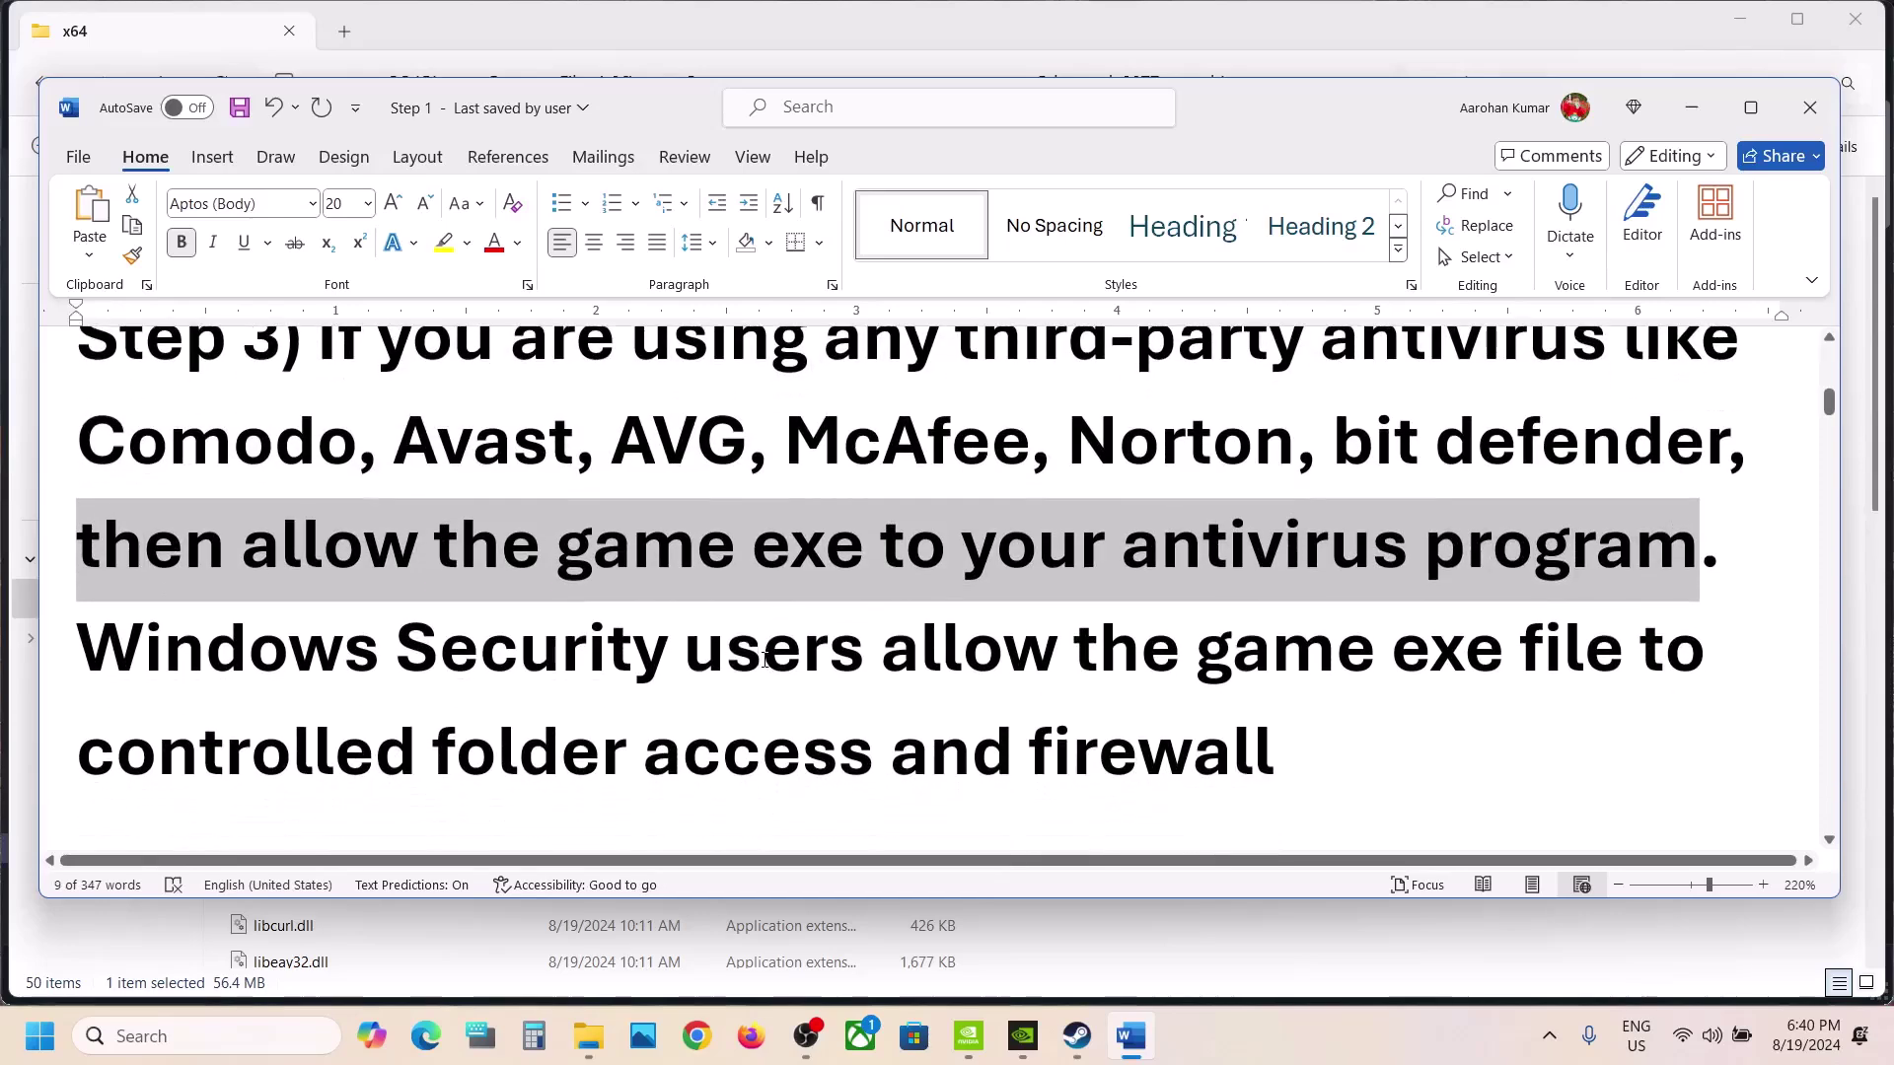
left_click_drag(171, 672, 669, 651)
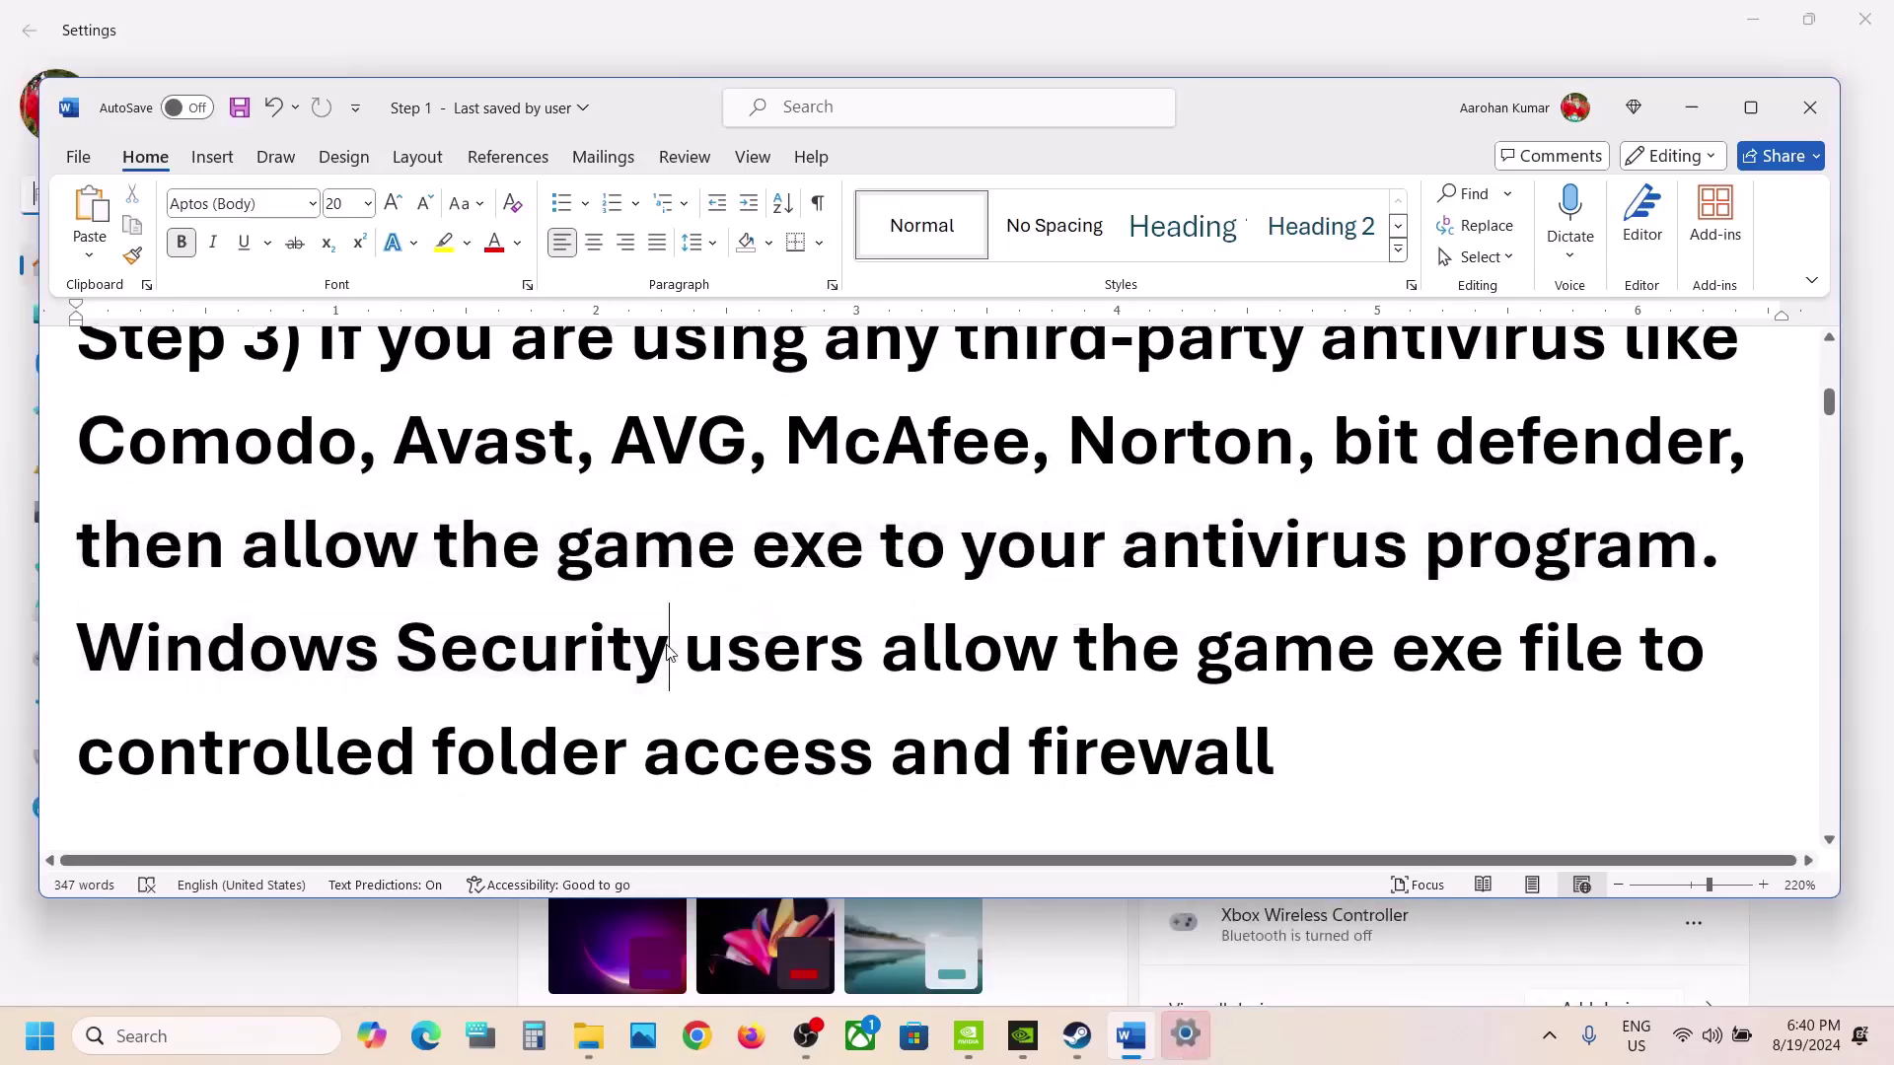
Switch to Settings and open Windows Security's list of apps allowed through Controlled folder access under ransomware protection
left_click(1185, 1036)
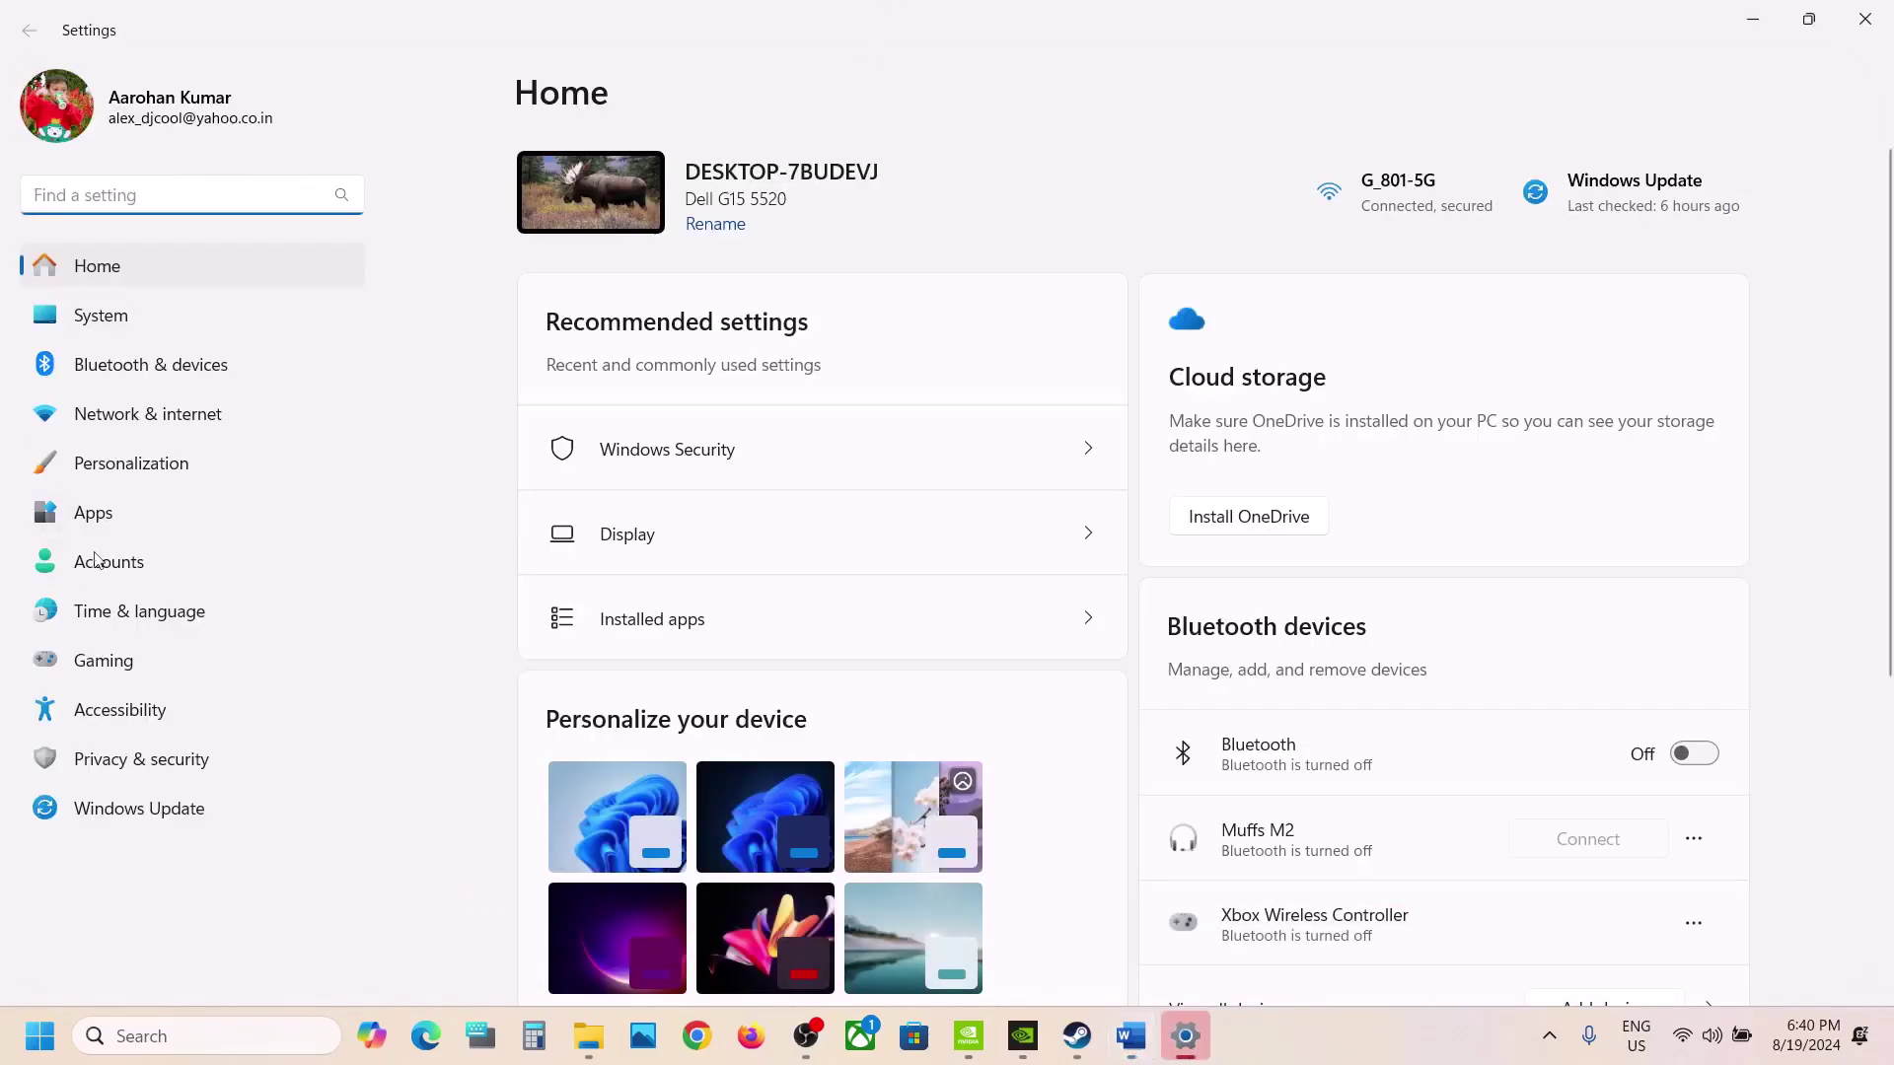
left_click(173, 758)
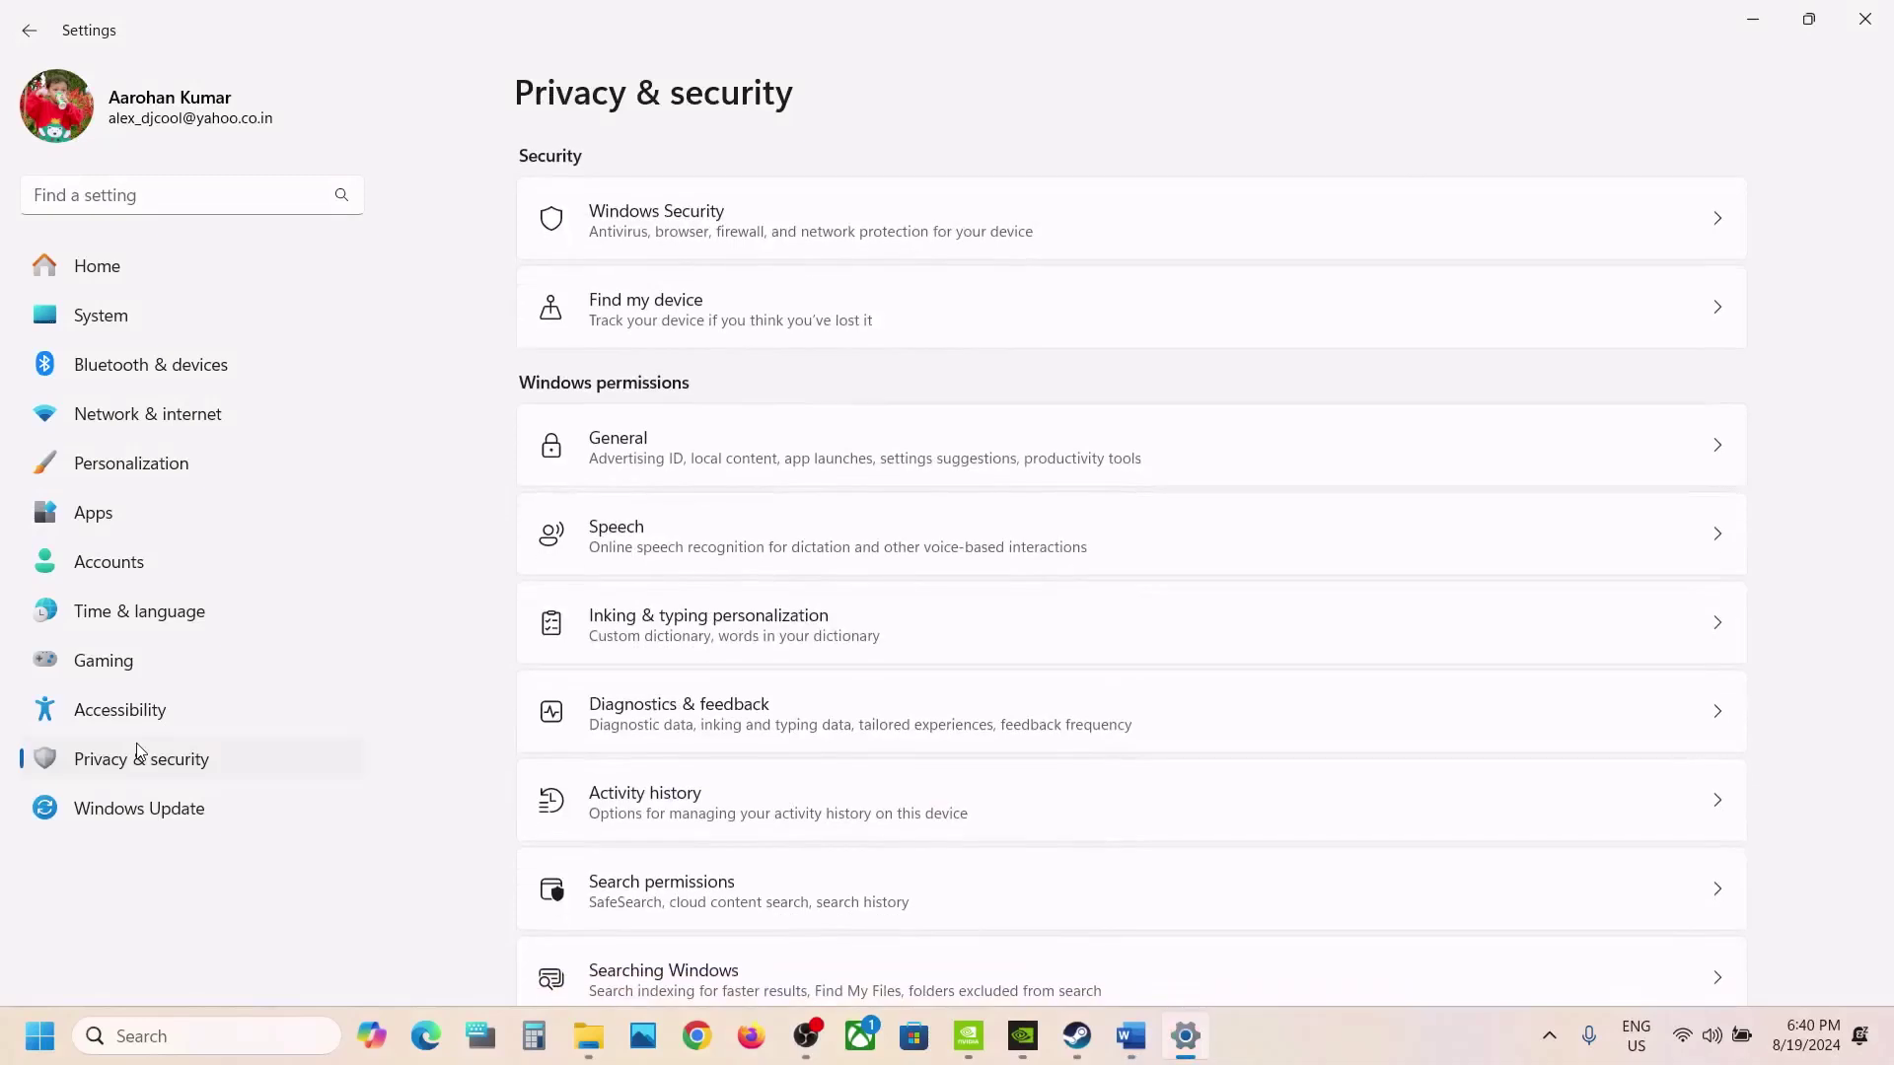
left_click(719, 246)
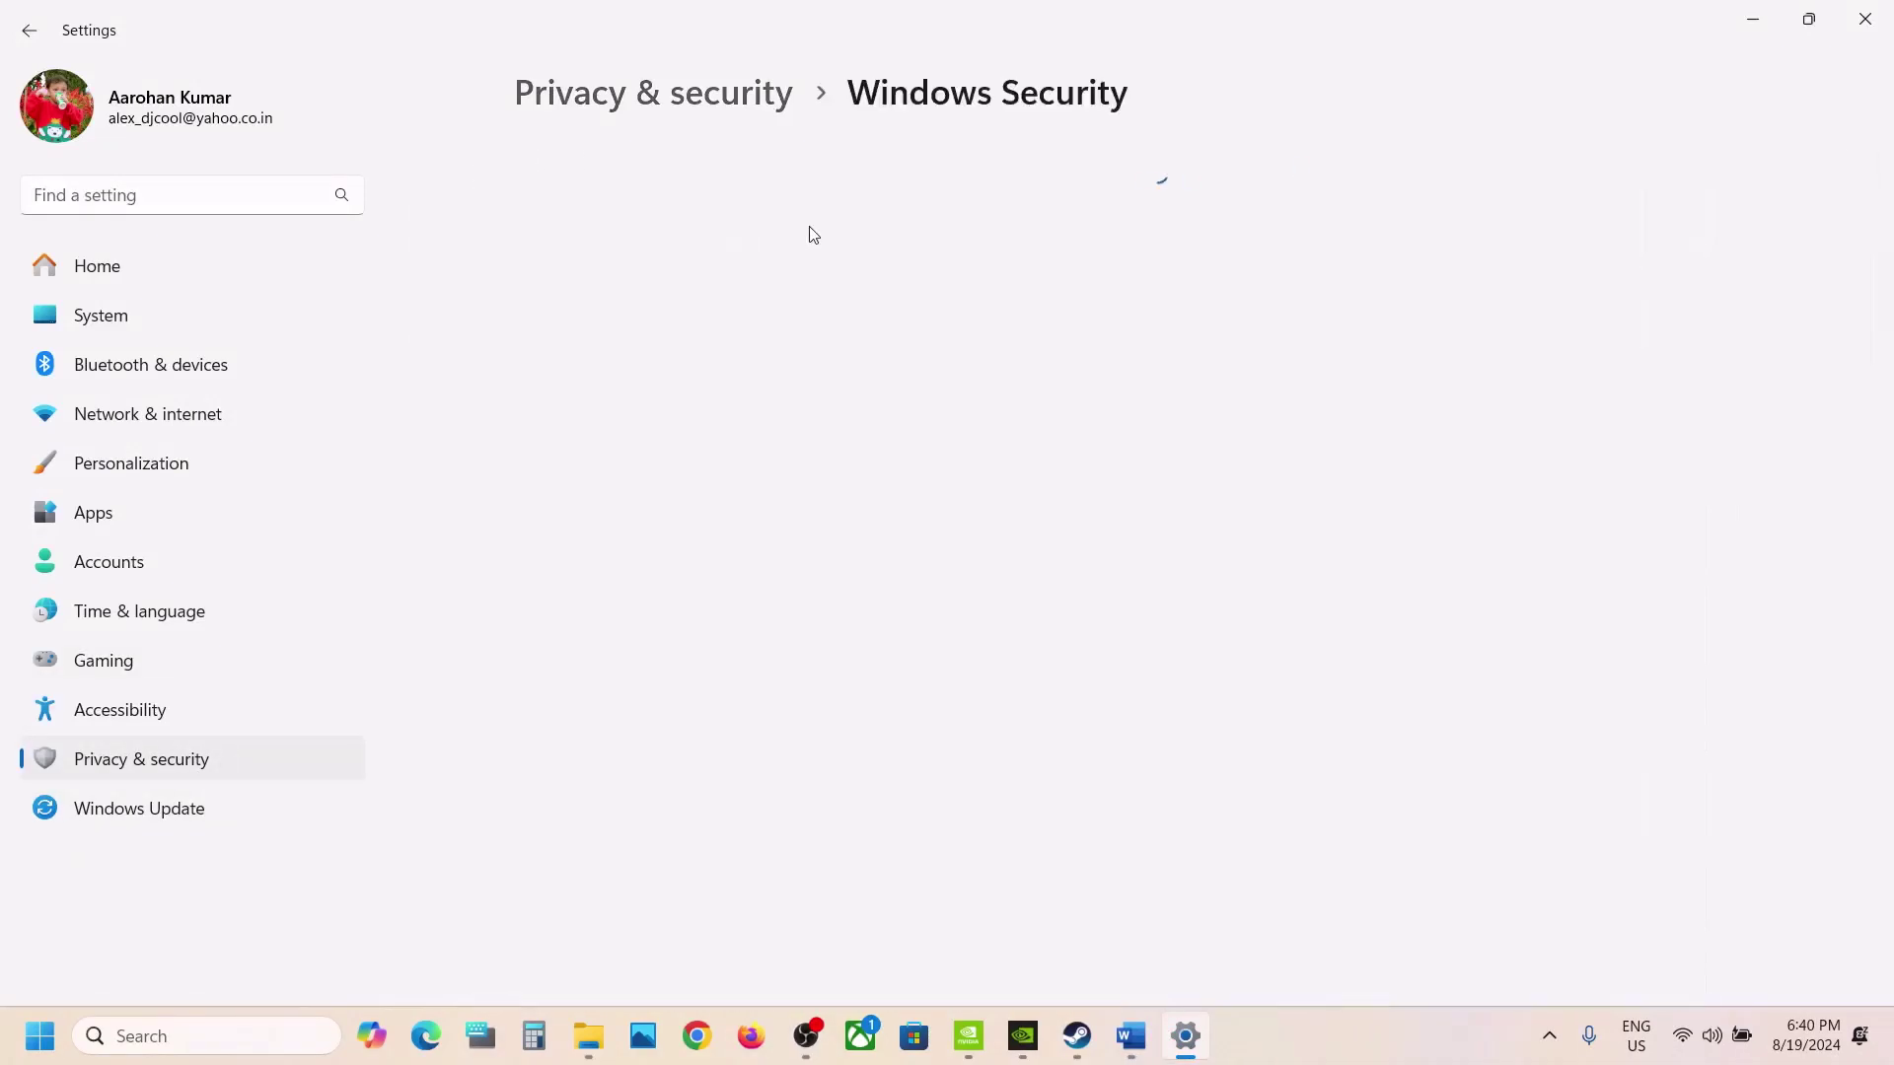
left_click(686, 369)
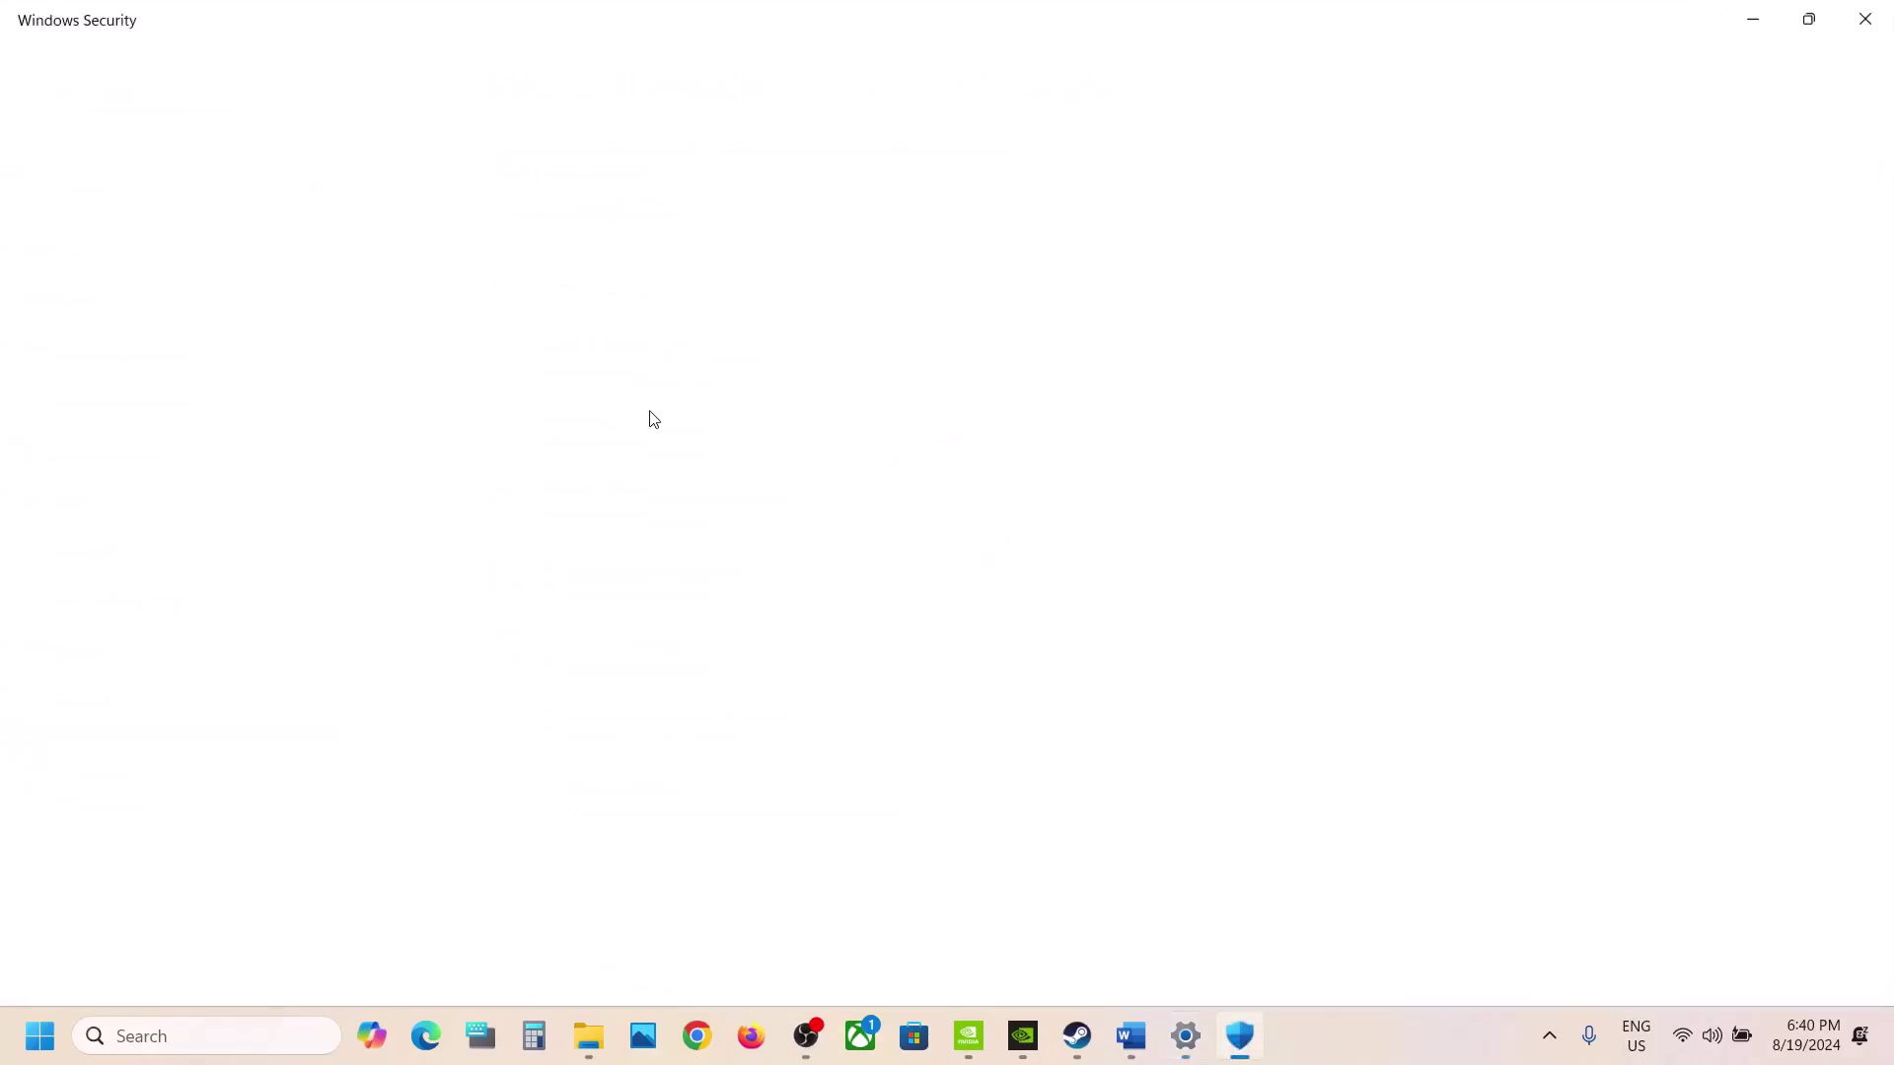
scroll(647, 418, "down", 3)
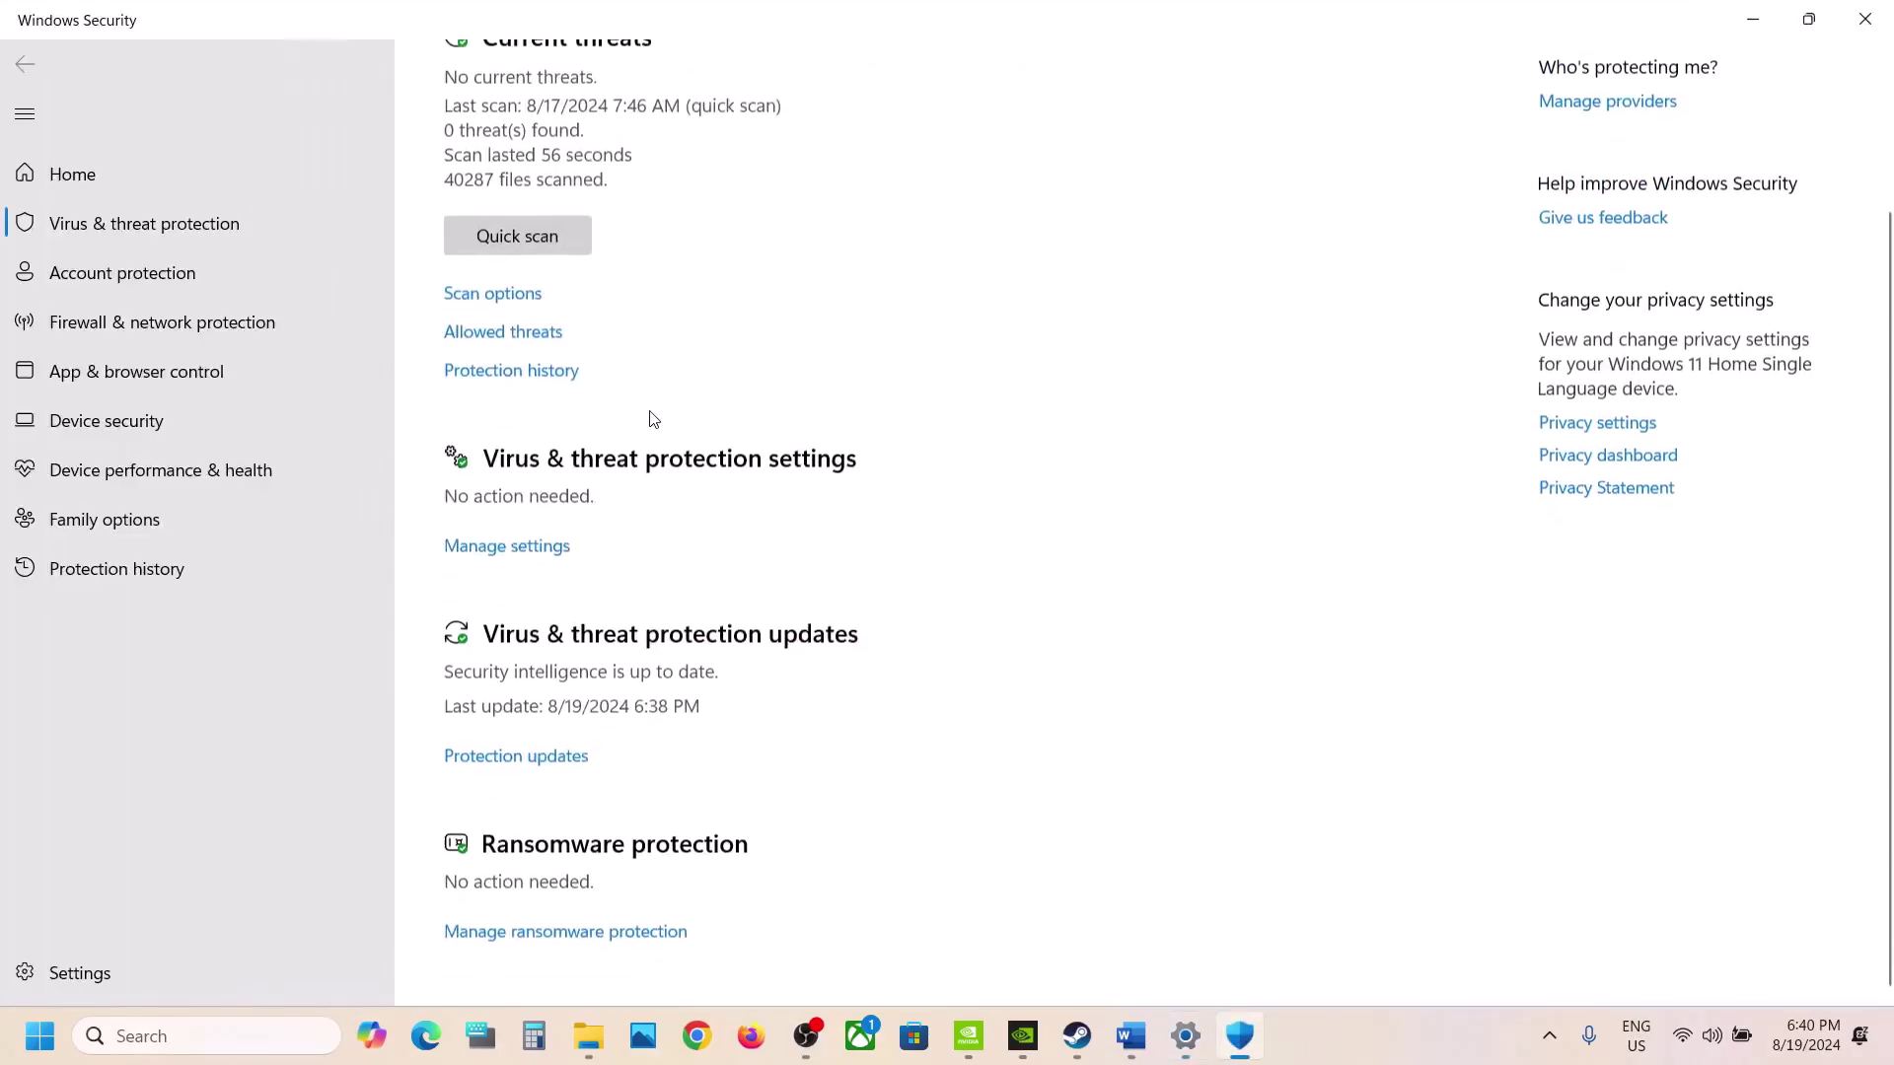
left_click(597, 923)
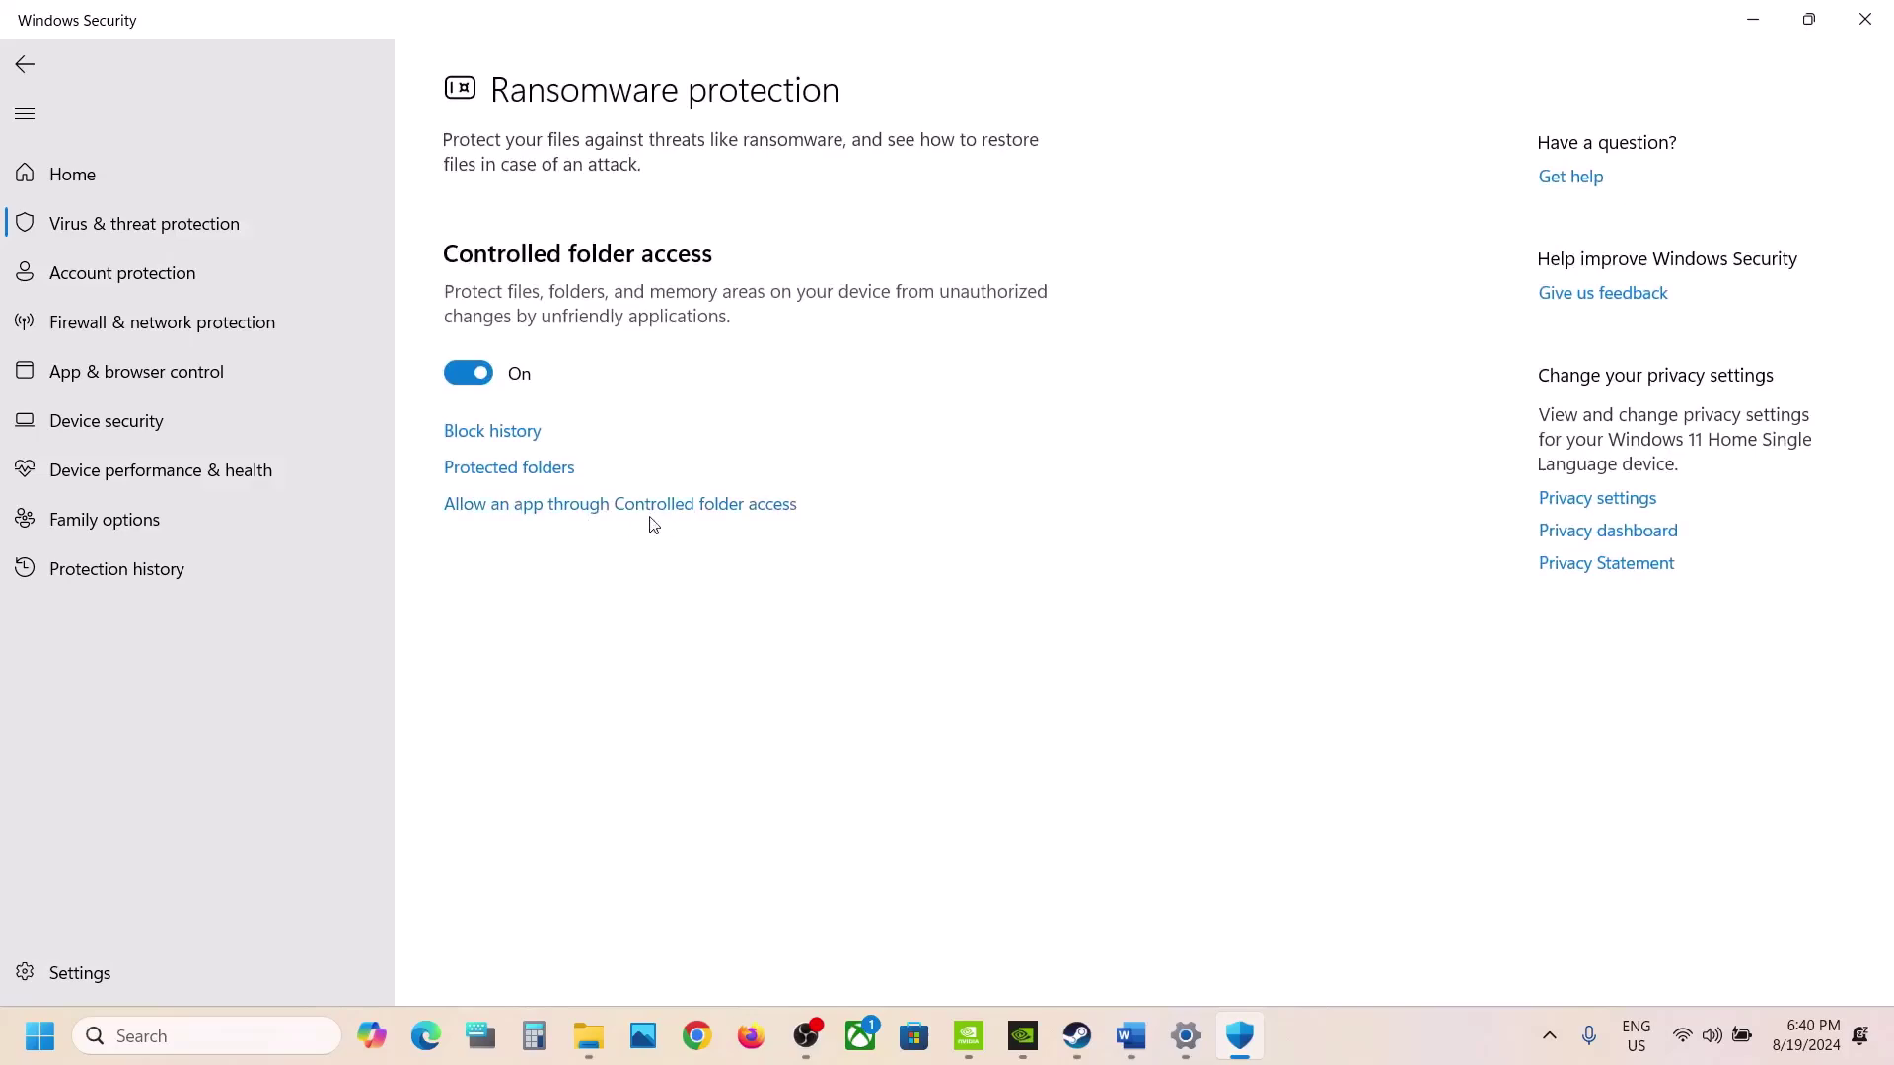
left_click(655, 506)
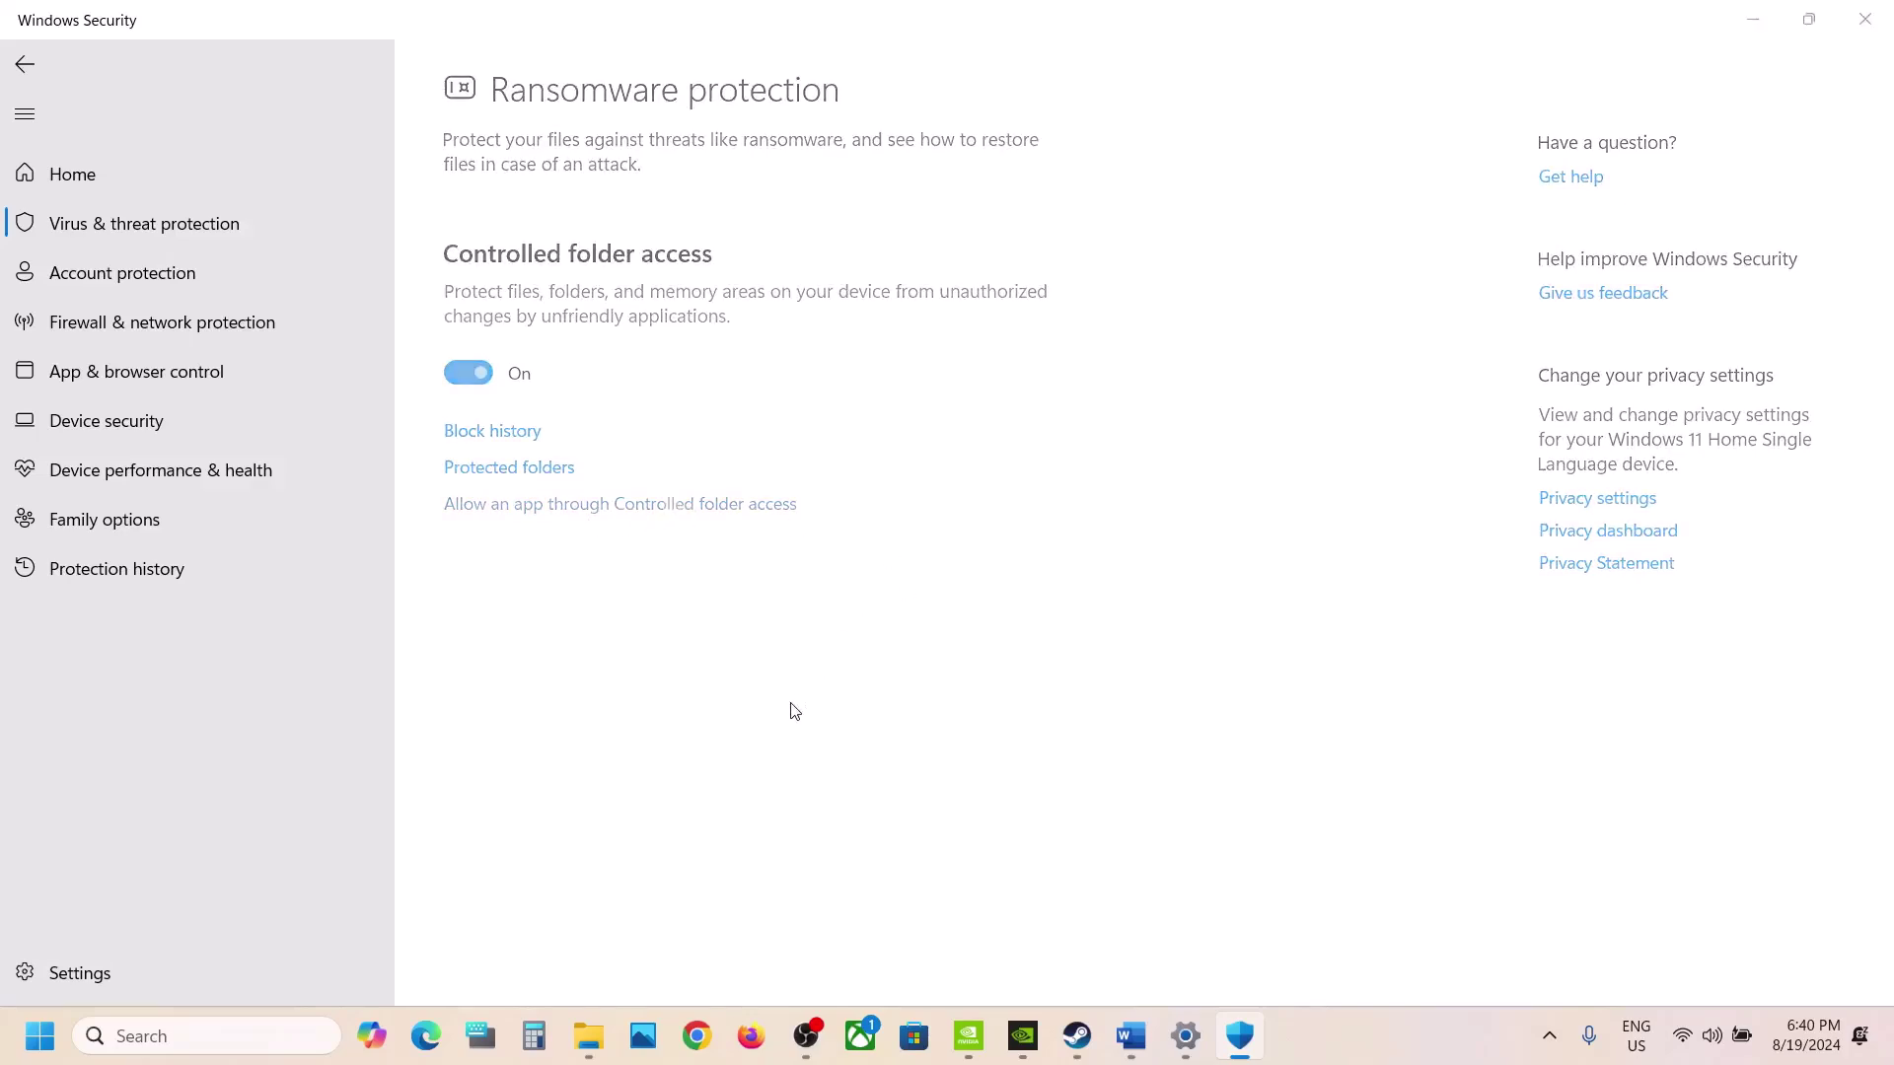
Start adding an allowed app by browsing all apps and go to the C:\Program Files (x86)\Steam folder
left_click(570, 282)
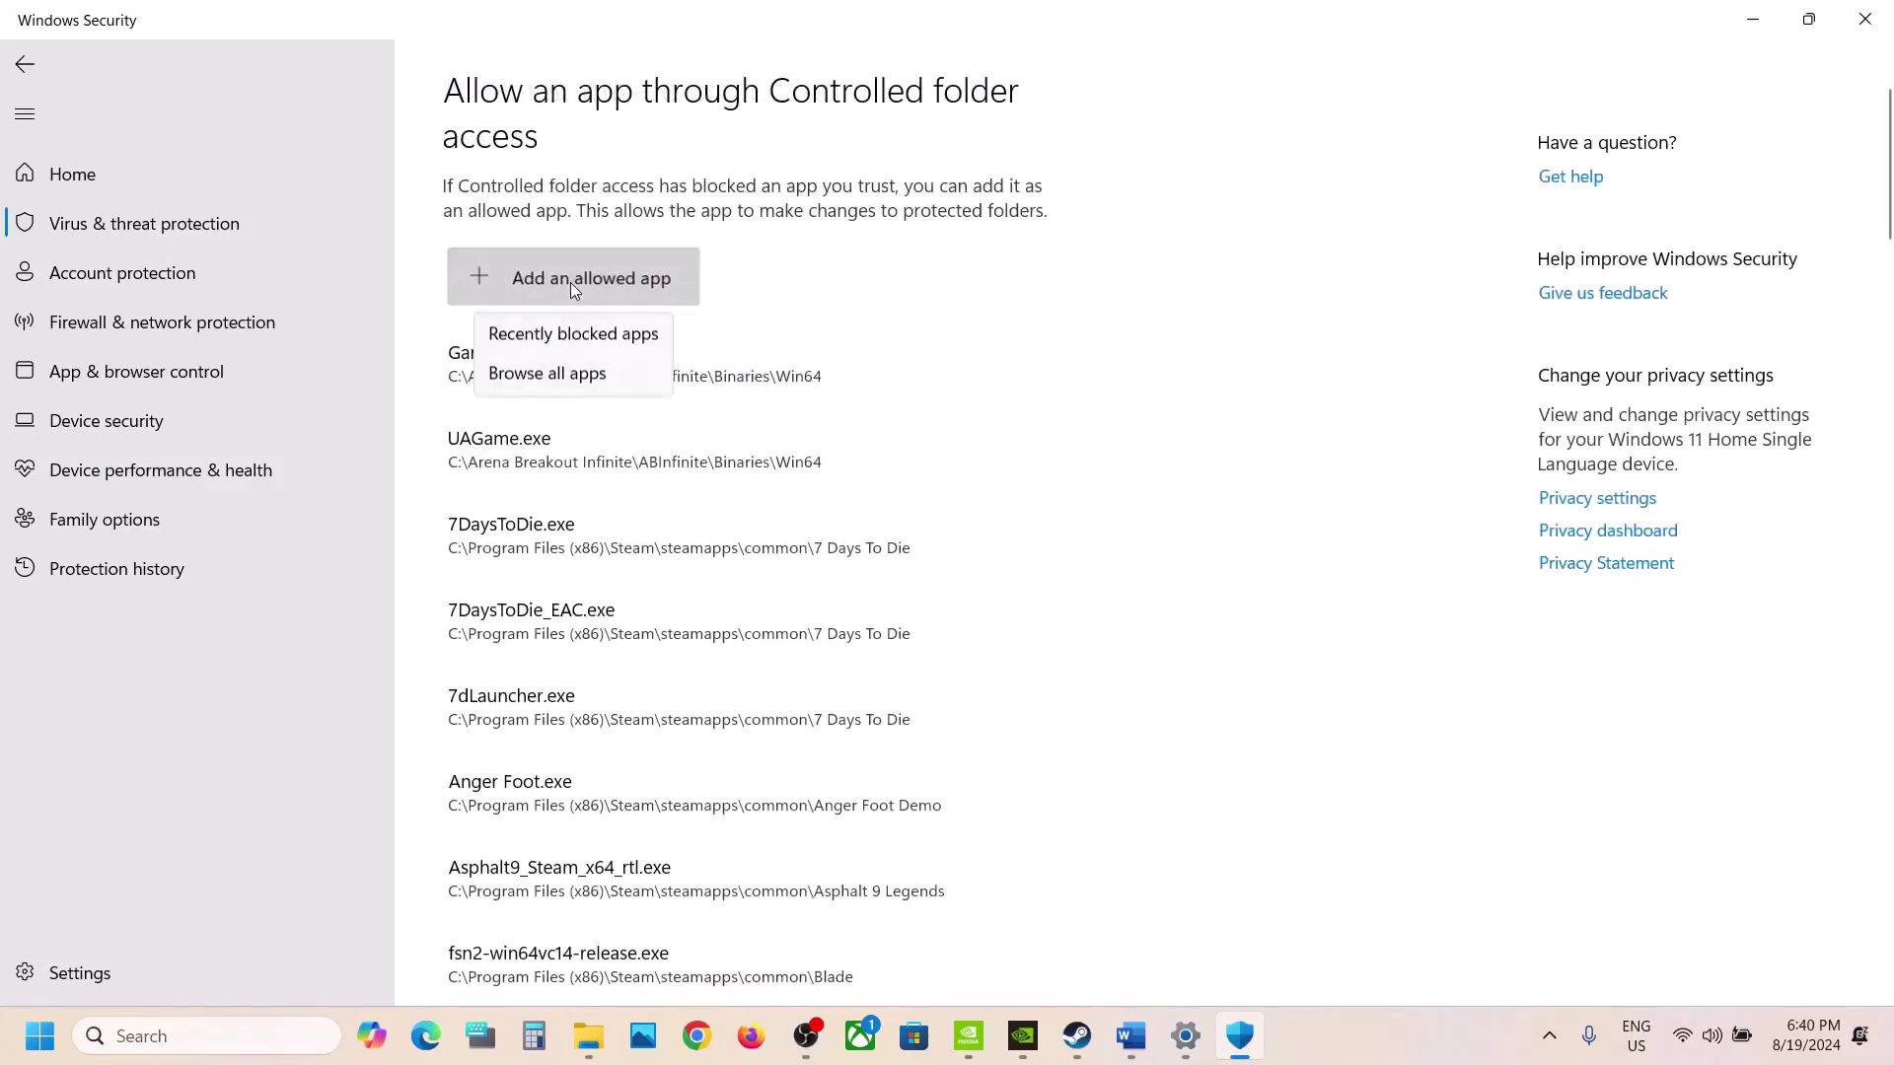
left_click(560, 378)
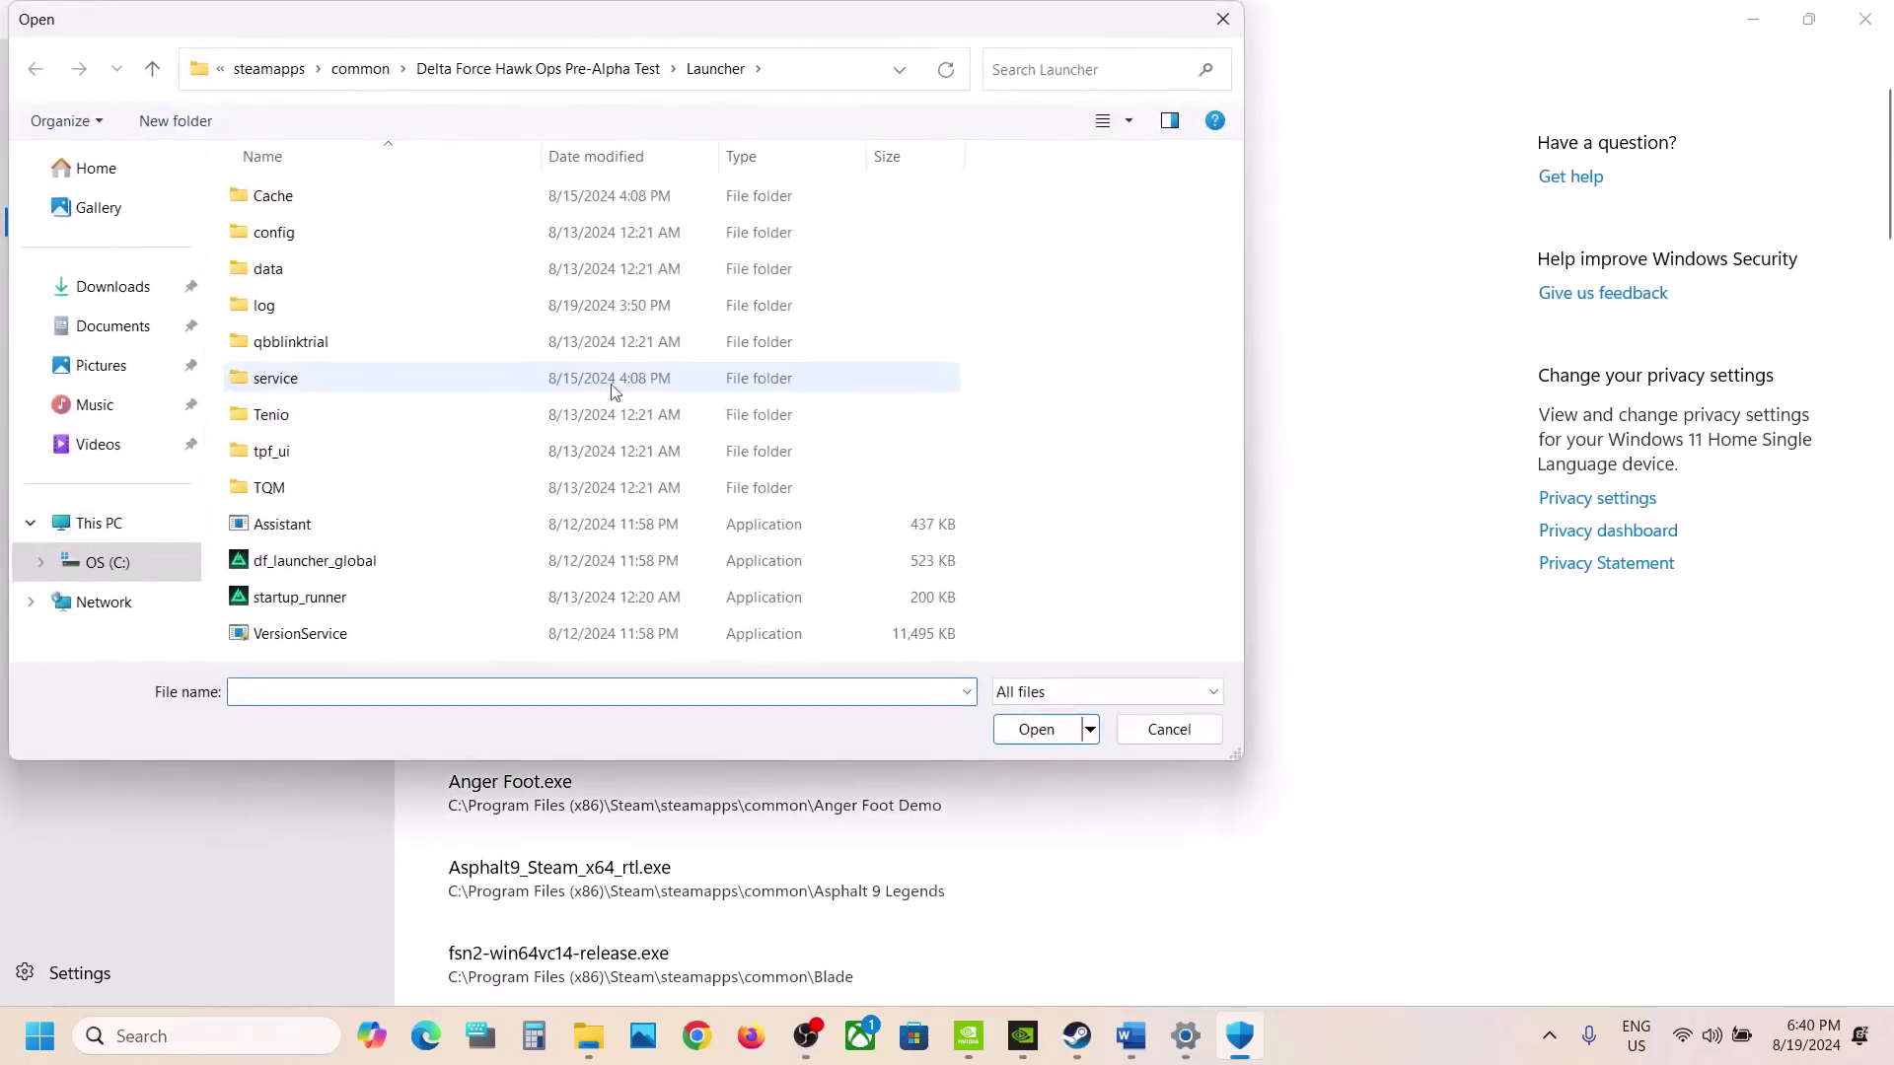
left_click(114, 562)
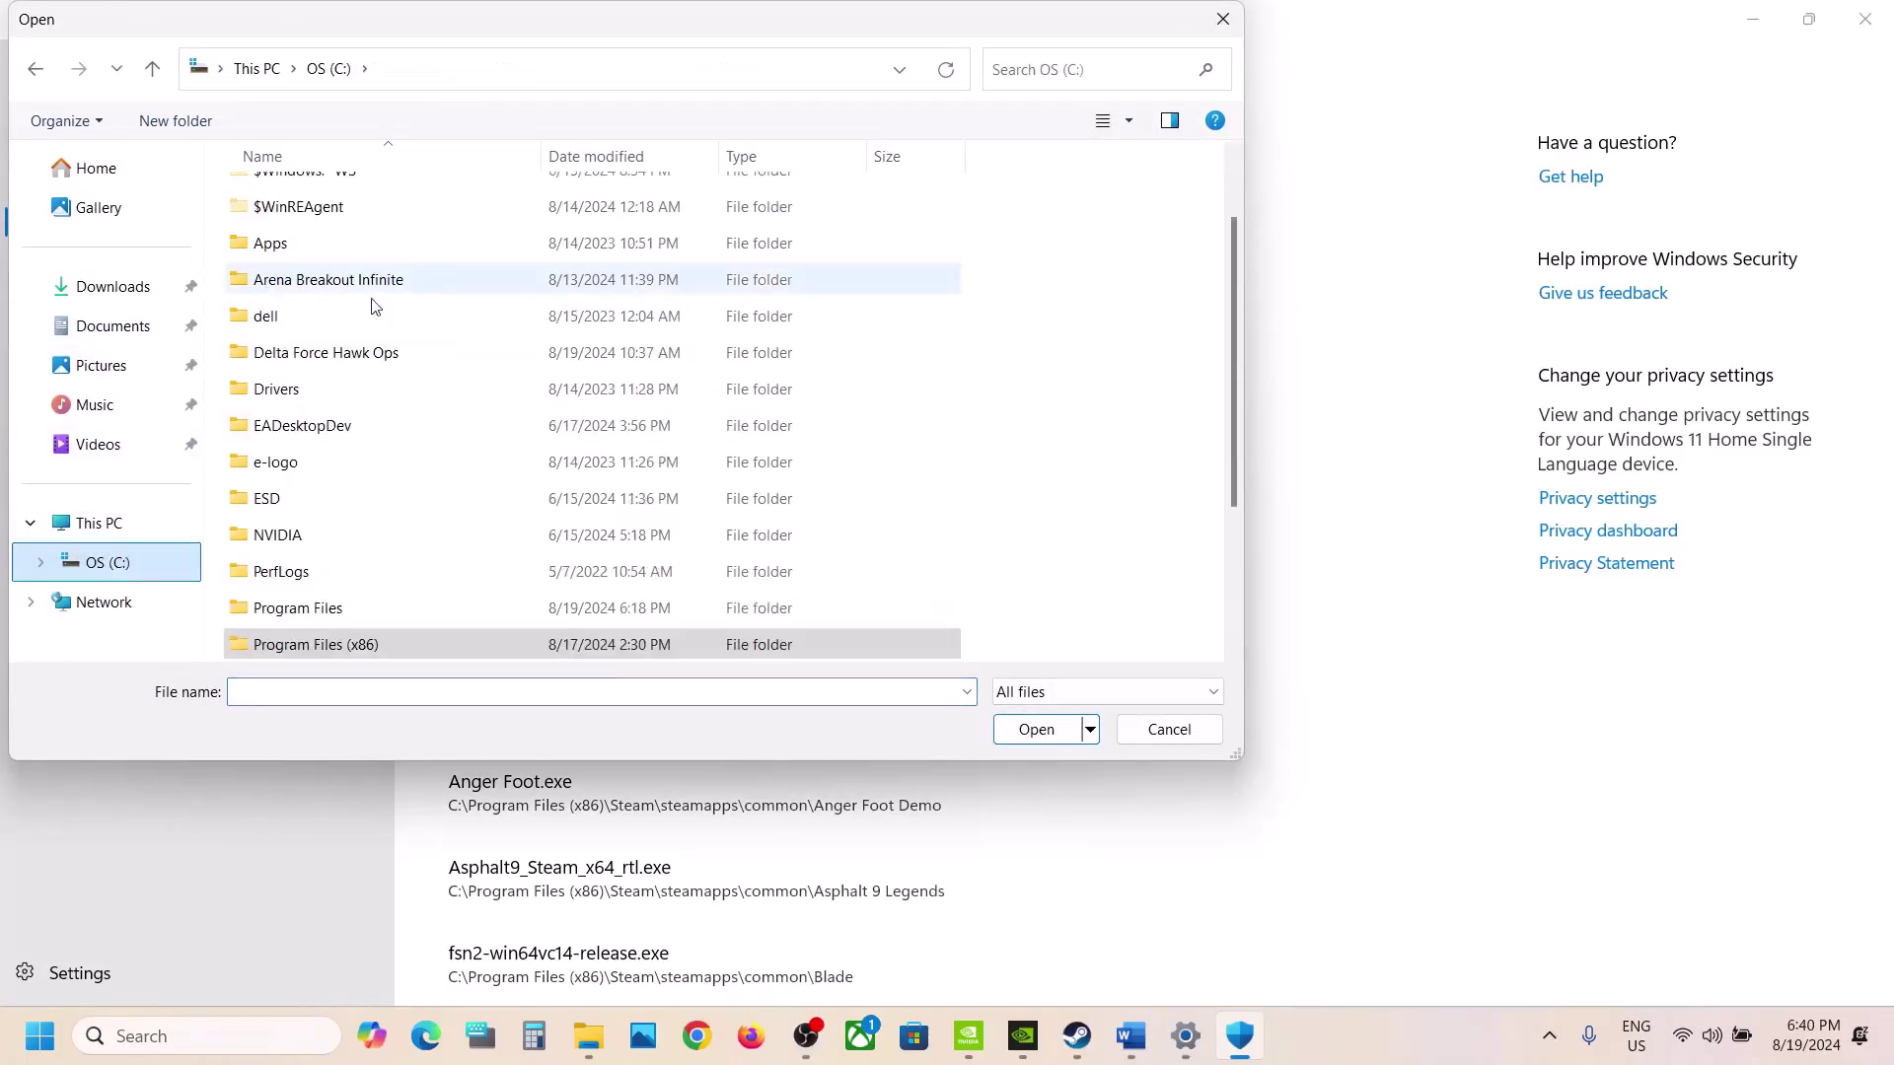
left_click(89, 523)
double_click(367, 241)
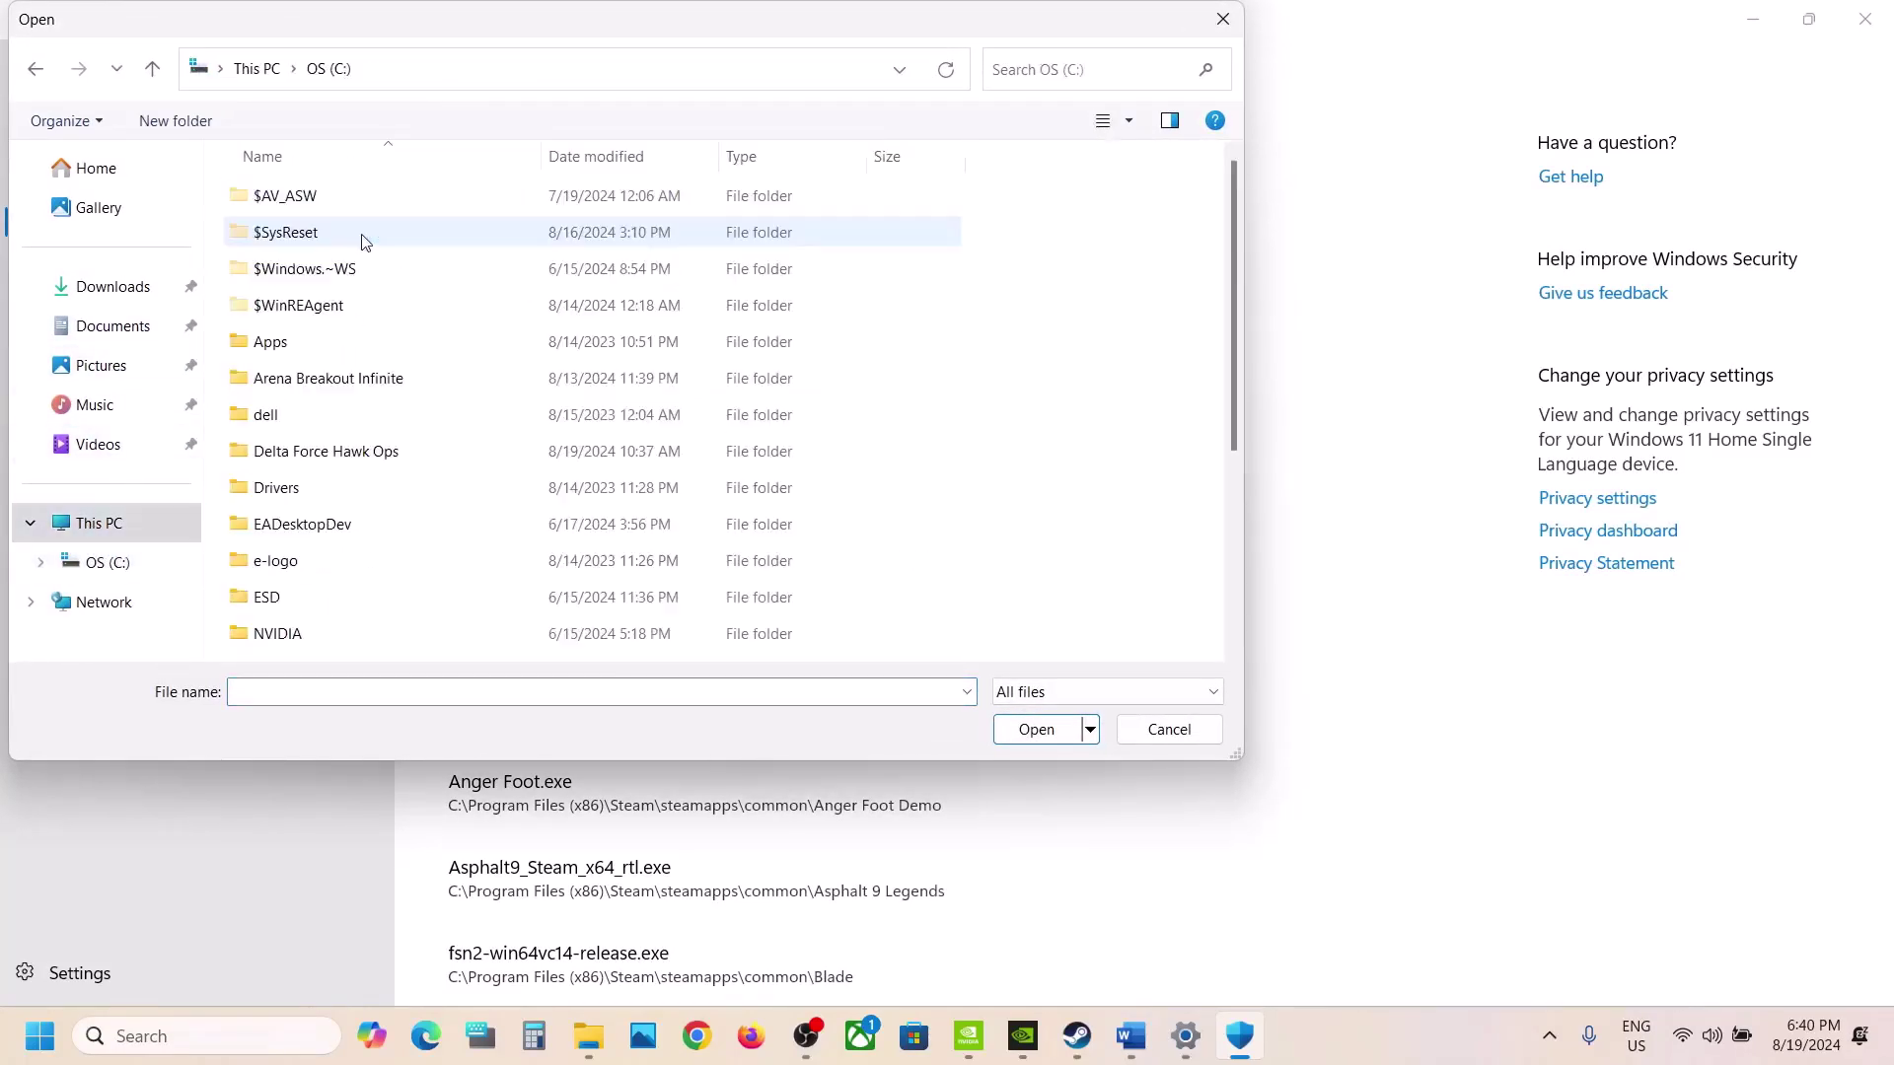
scroll(361, 239, "down", 3)
double_click(359, 431)
scroll(328, 427, "down", 4)
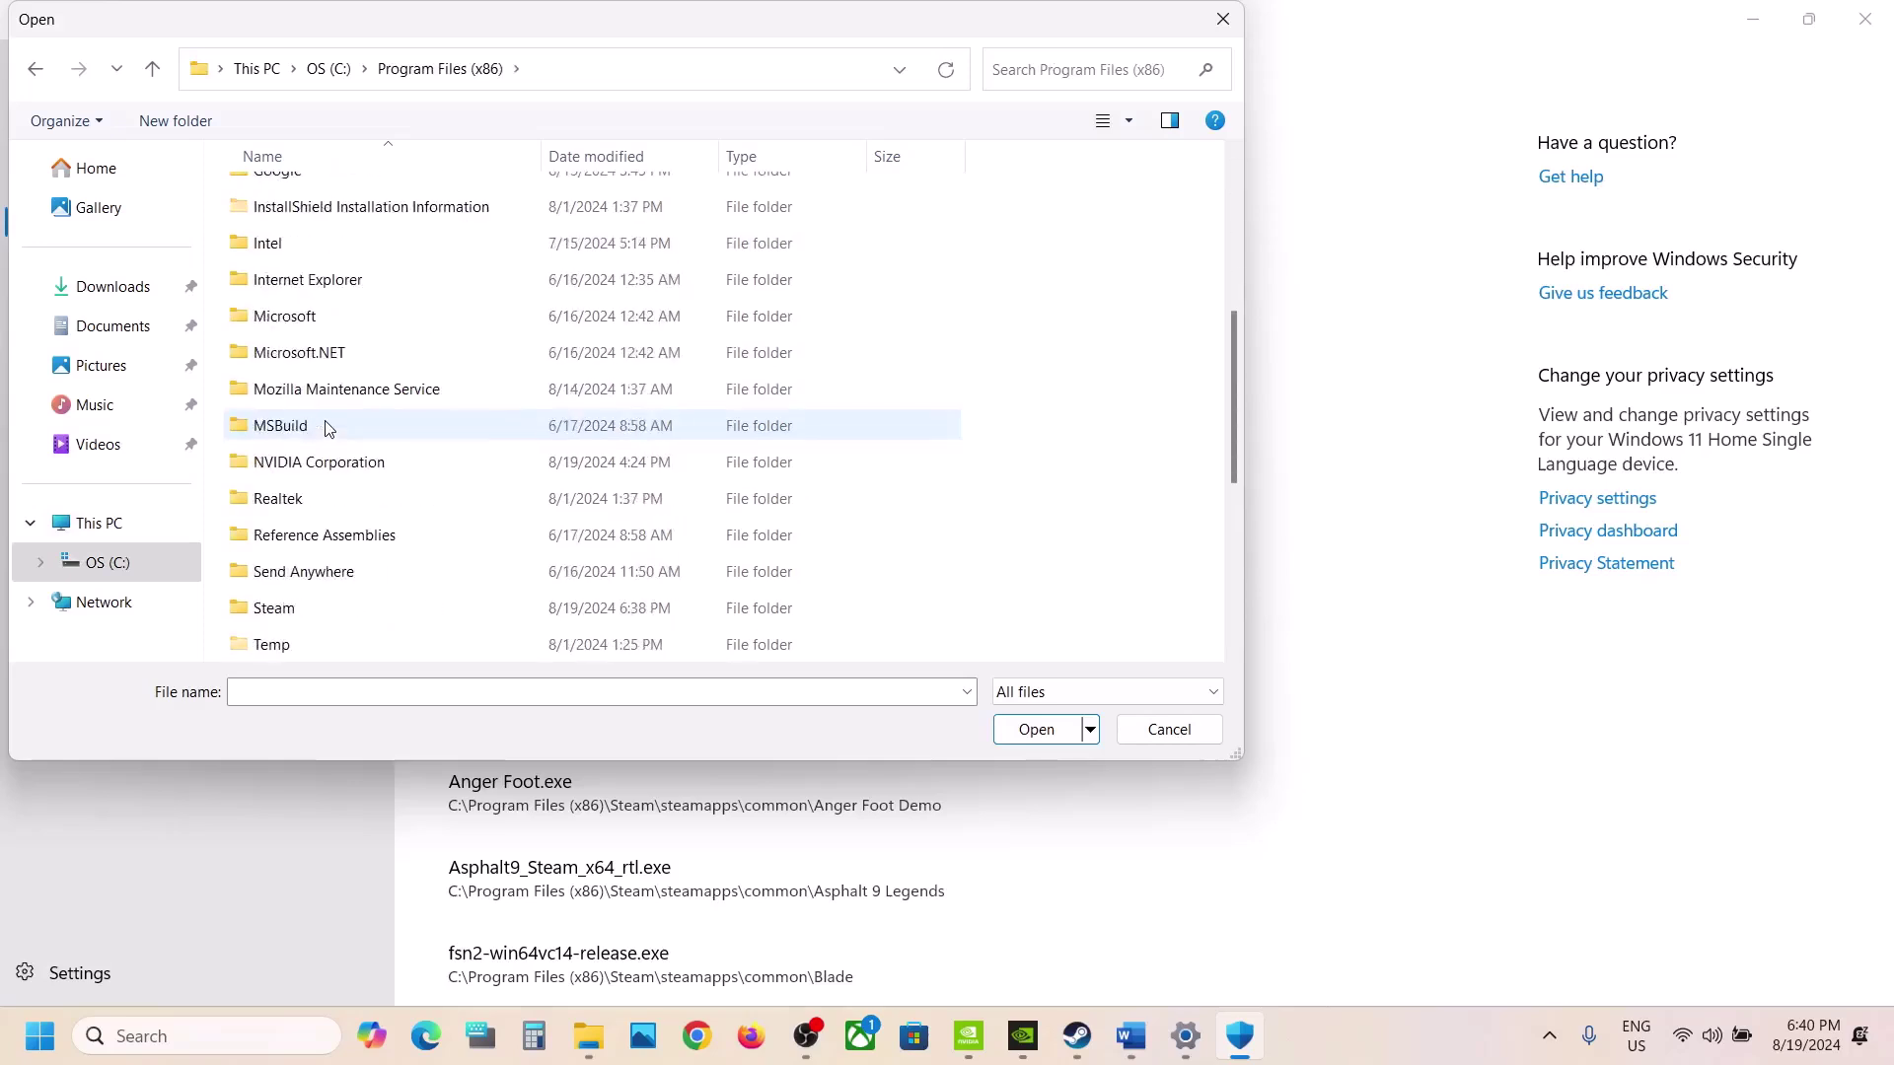
double_click(281, 604)
Allow REDprelauncher from steamapps\common\Cyberpunk 2077 through Controlled folder access
scroll(281, 604, "down", 4)
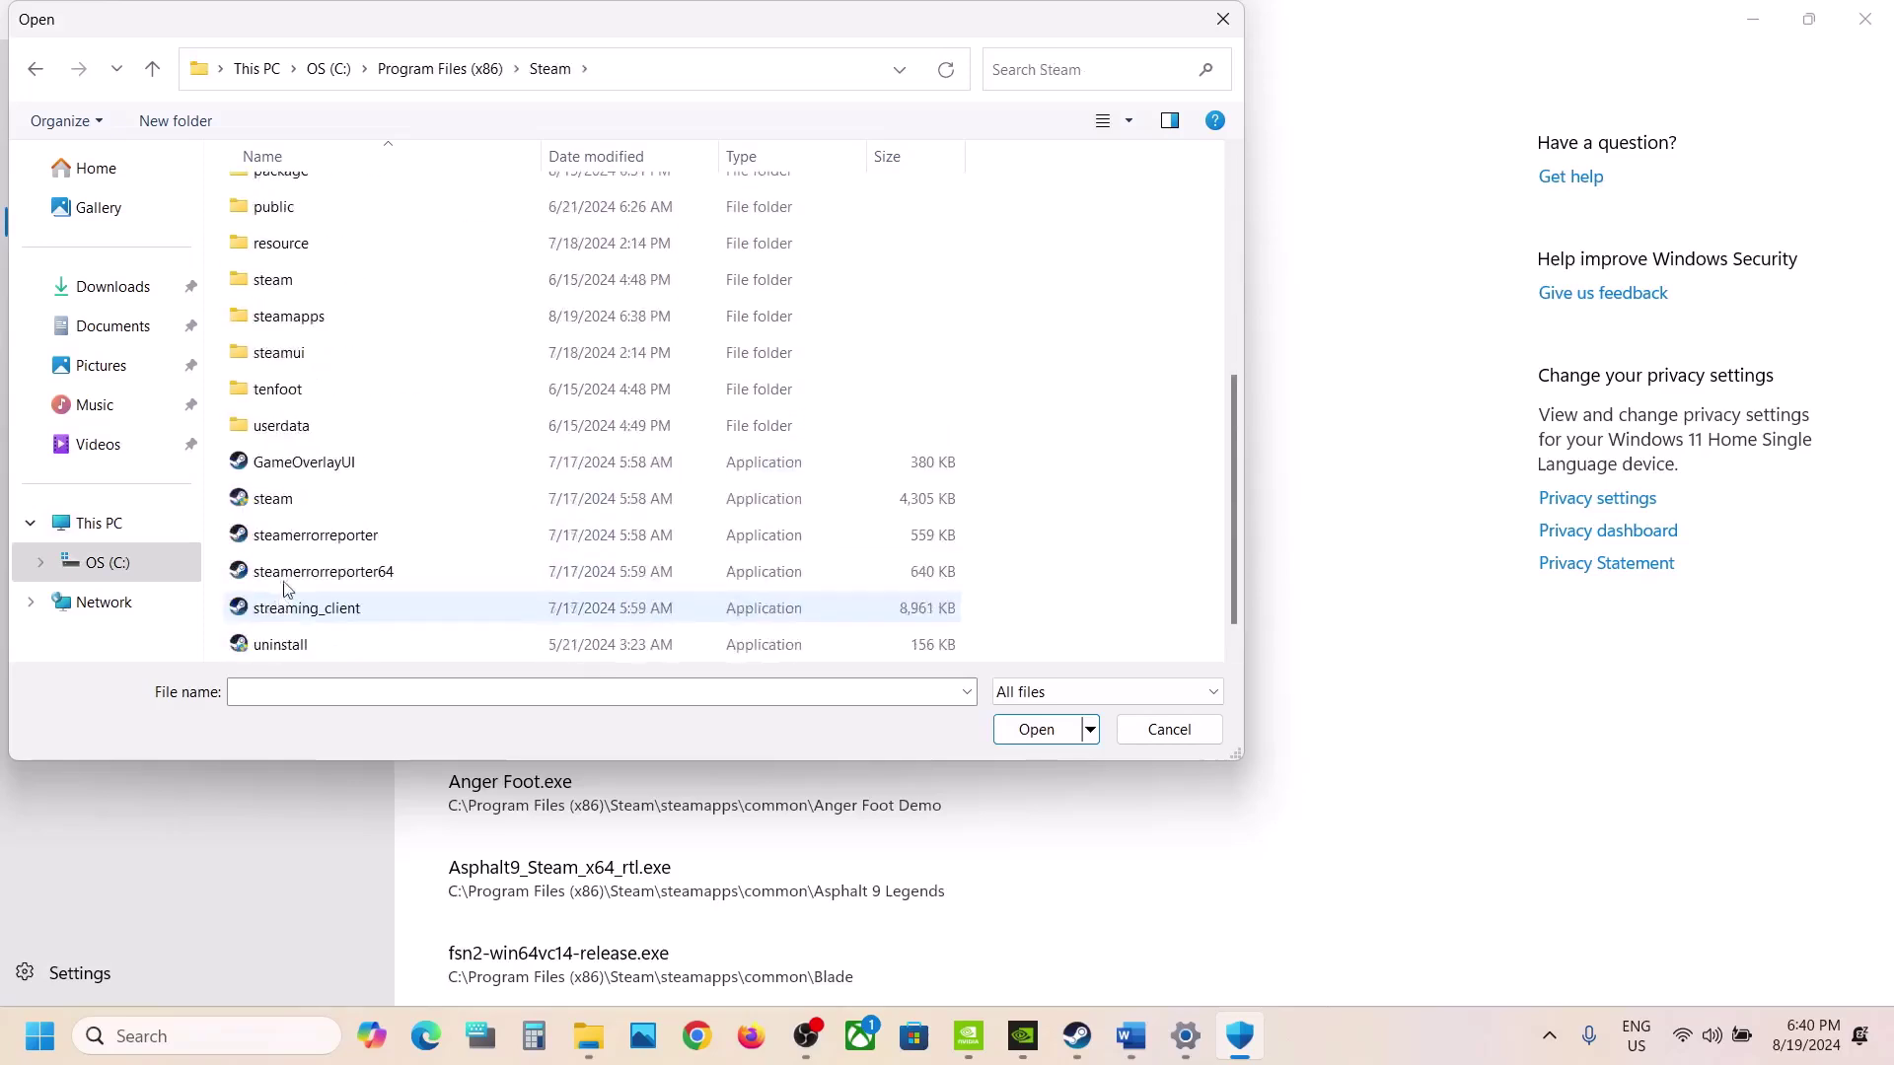
double_click(291, 317)
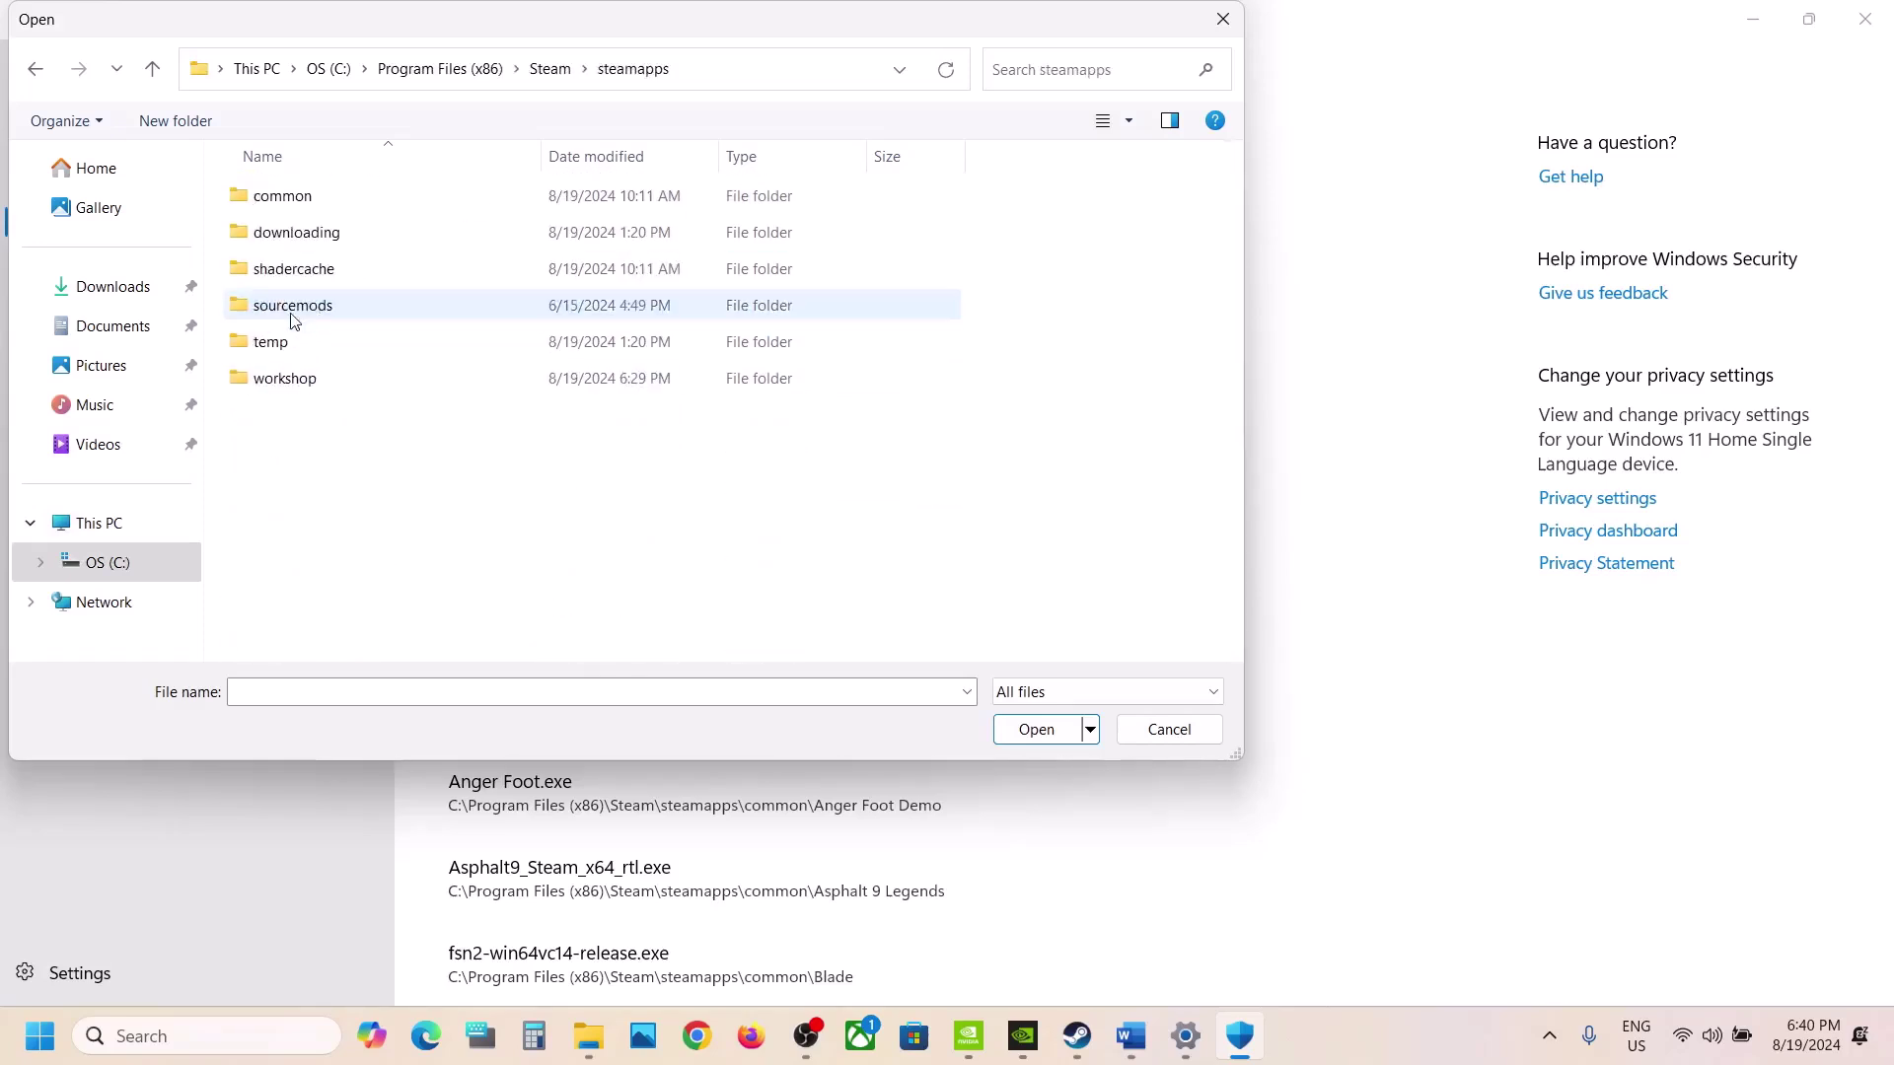
double_click(283, 197)
double_click(359, 243)
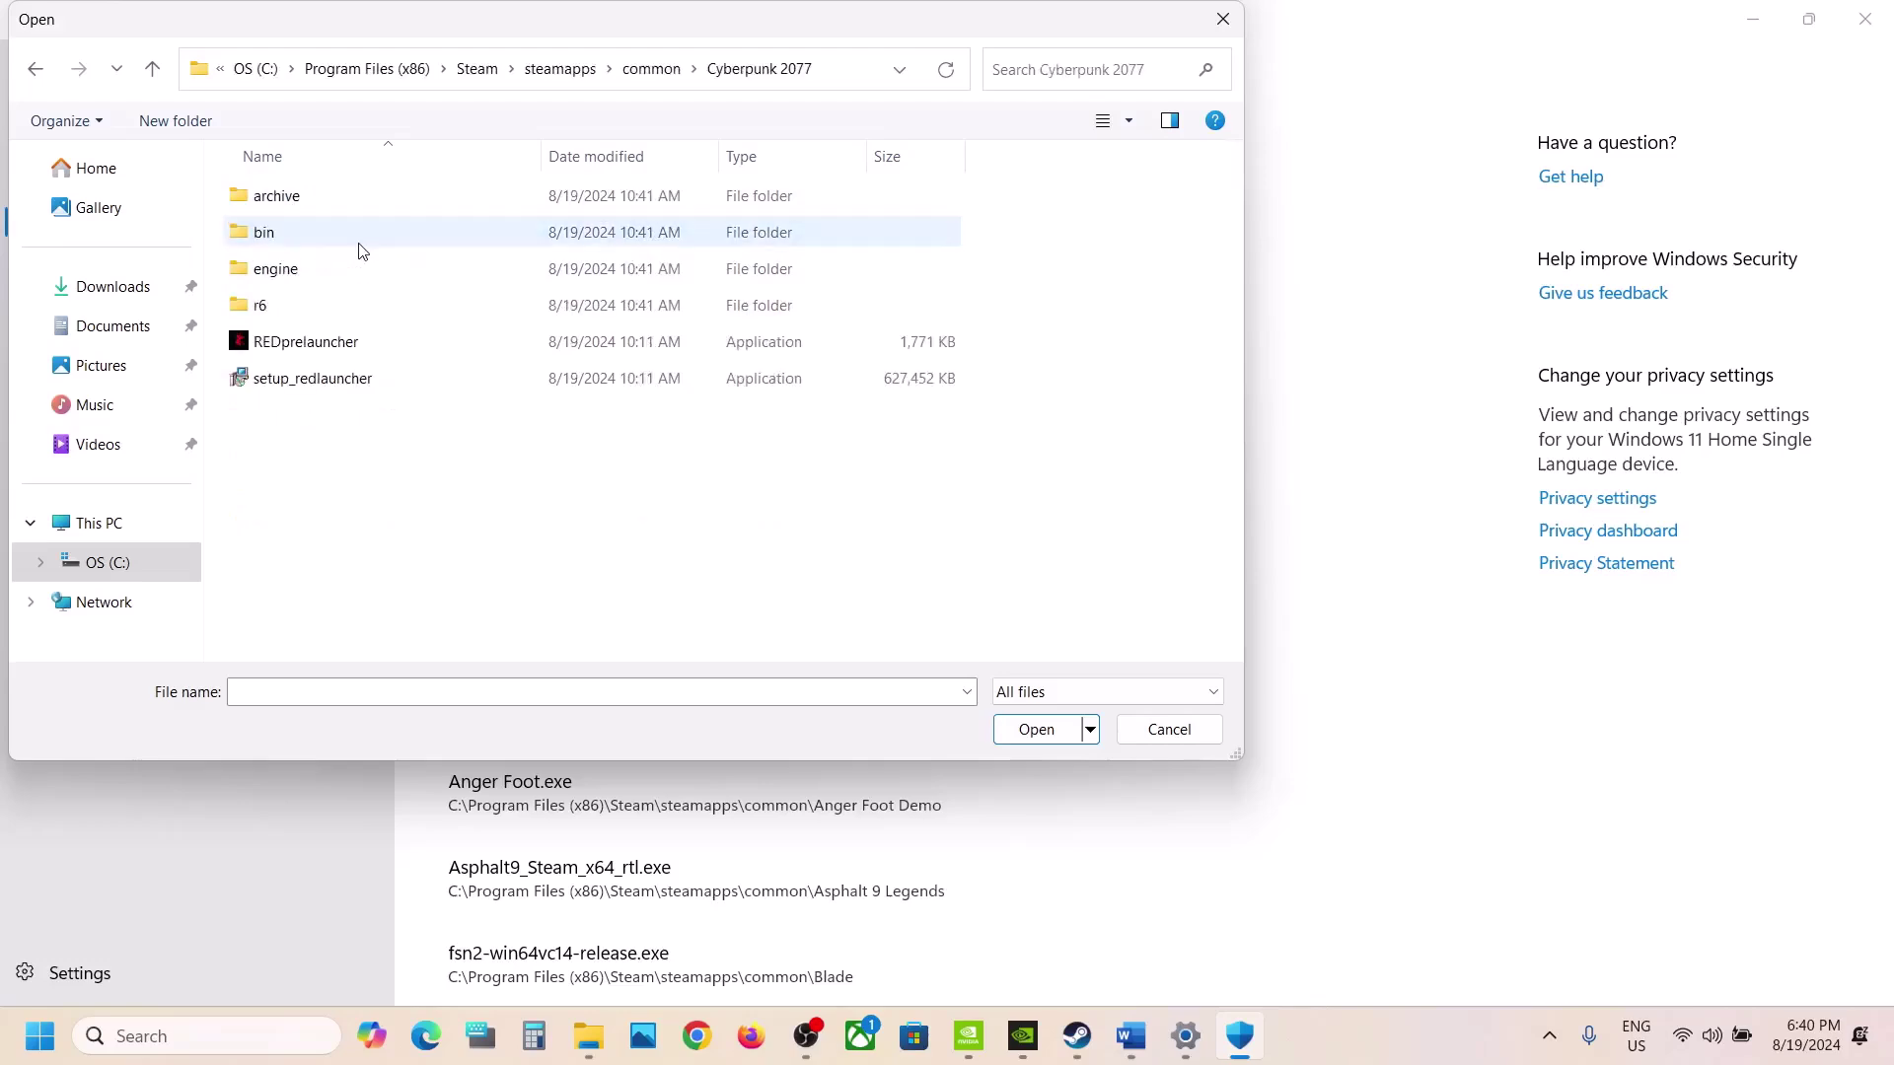
left_click(319, 353)
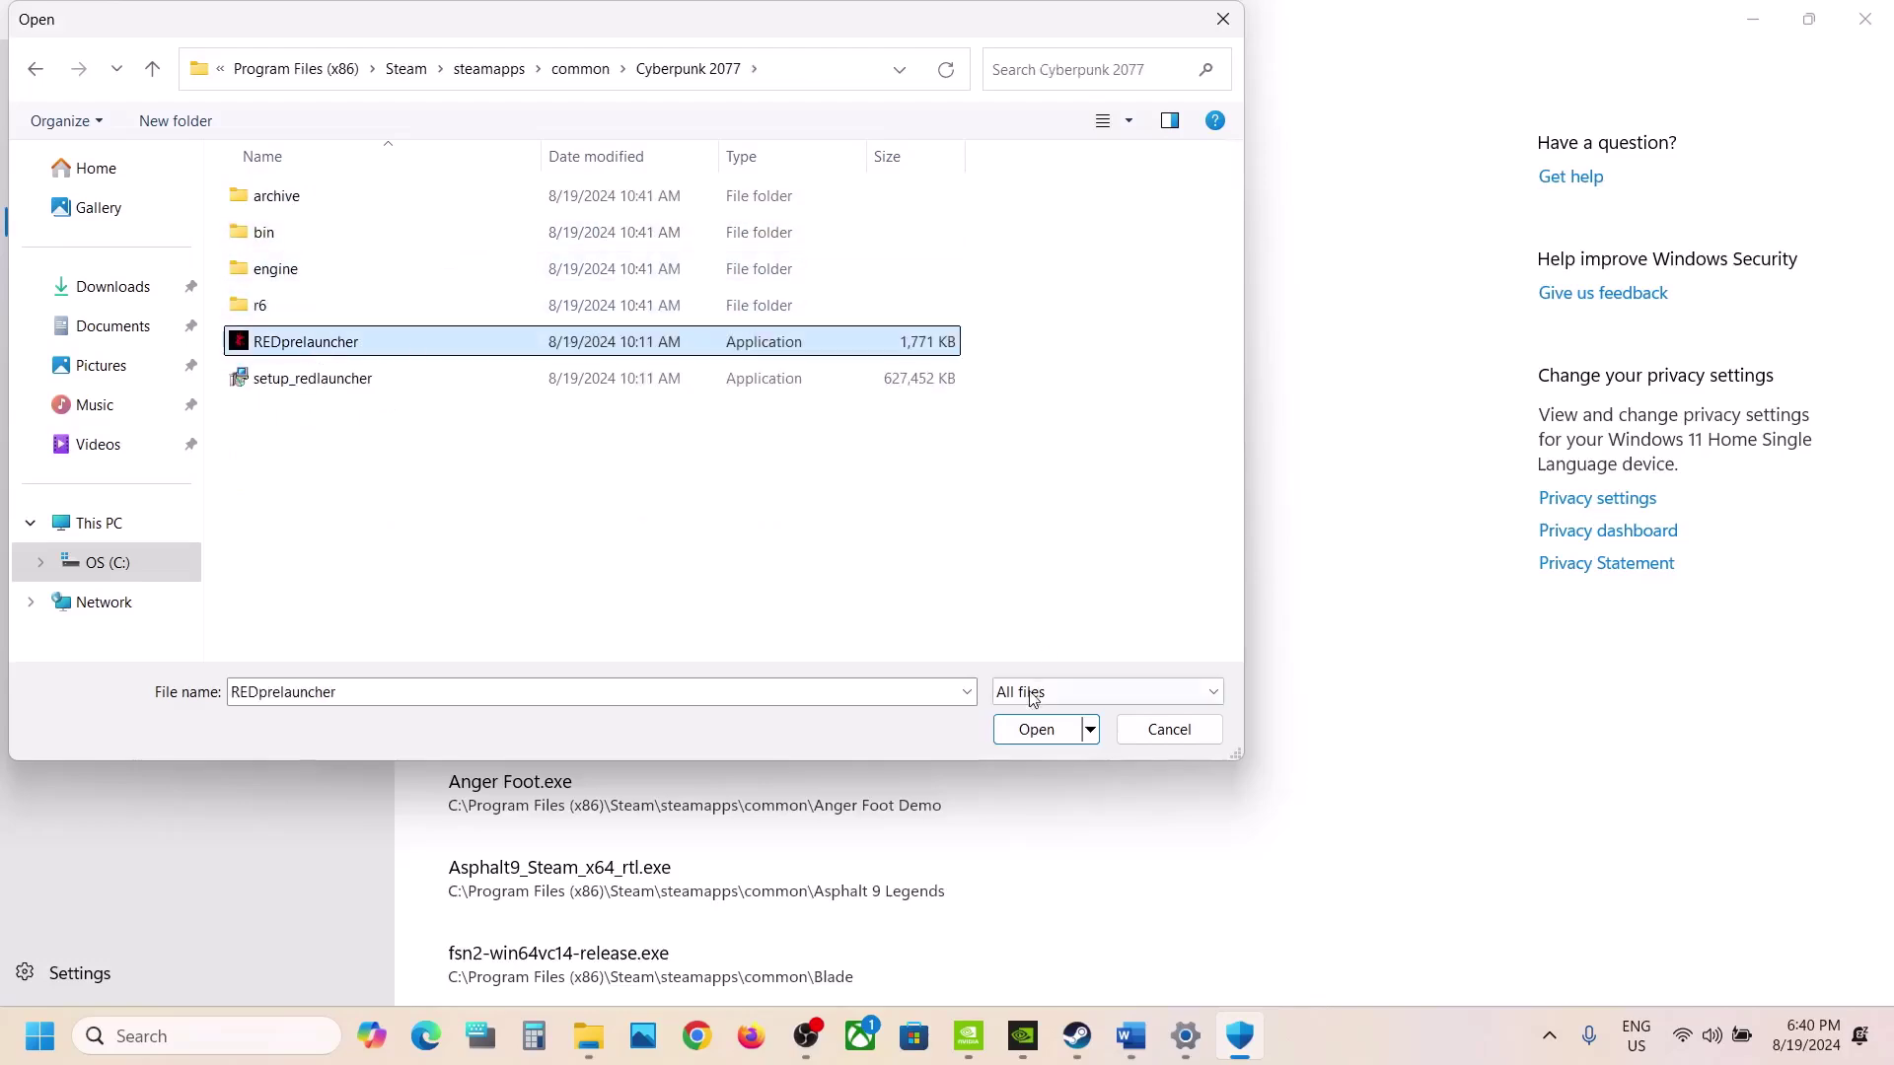
left_click(1035, 729)
Allow the Cyberpunk2077 application from the game's bin\x64 folder through Controlled folder access
left_click(582, 296)
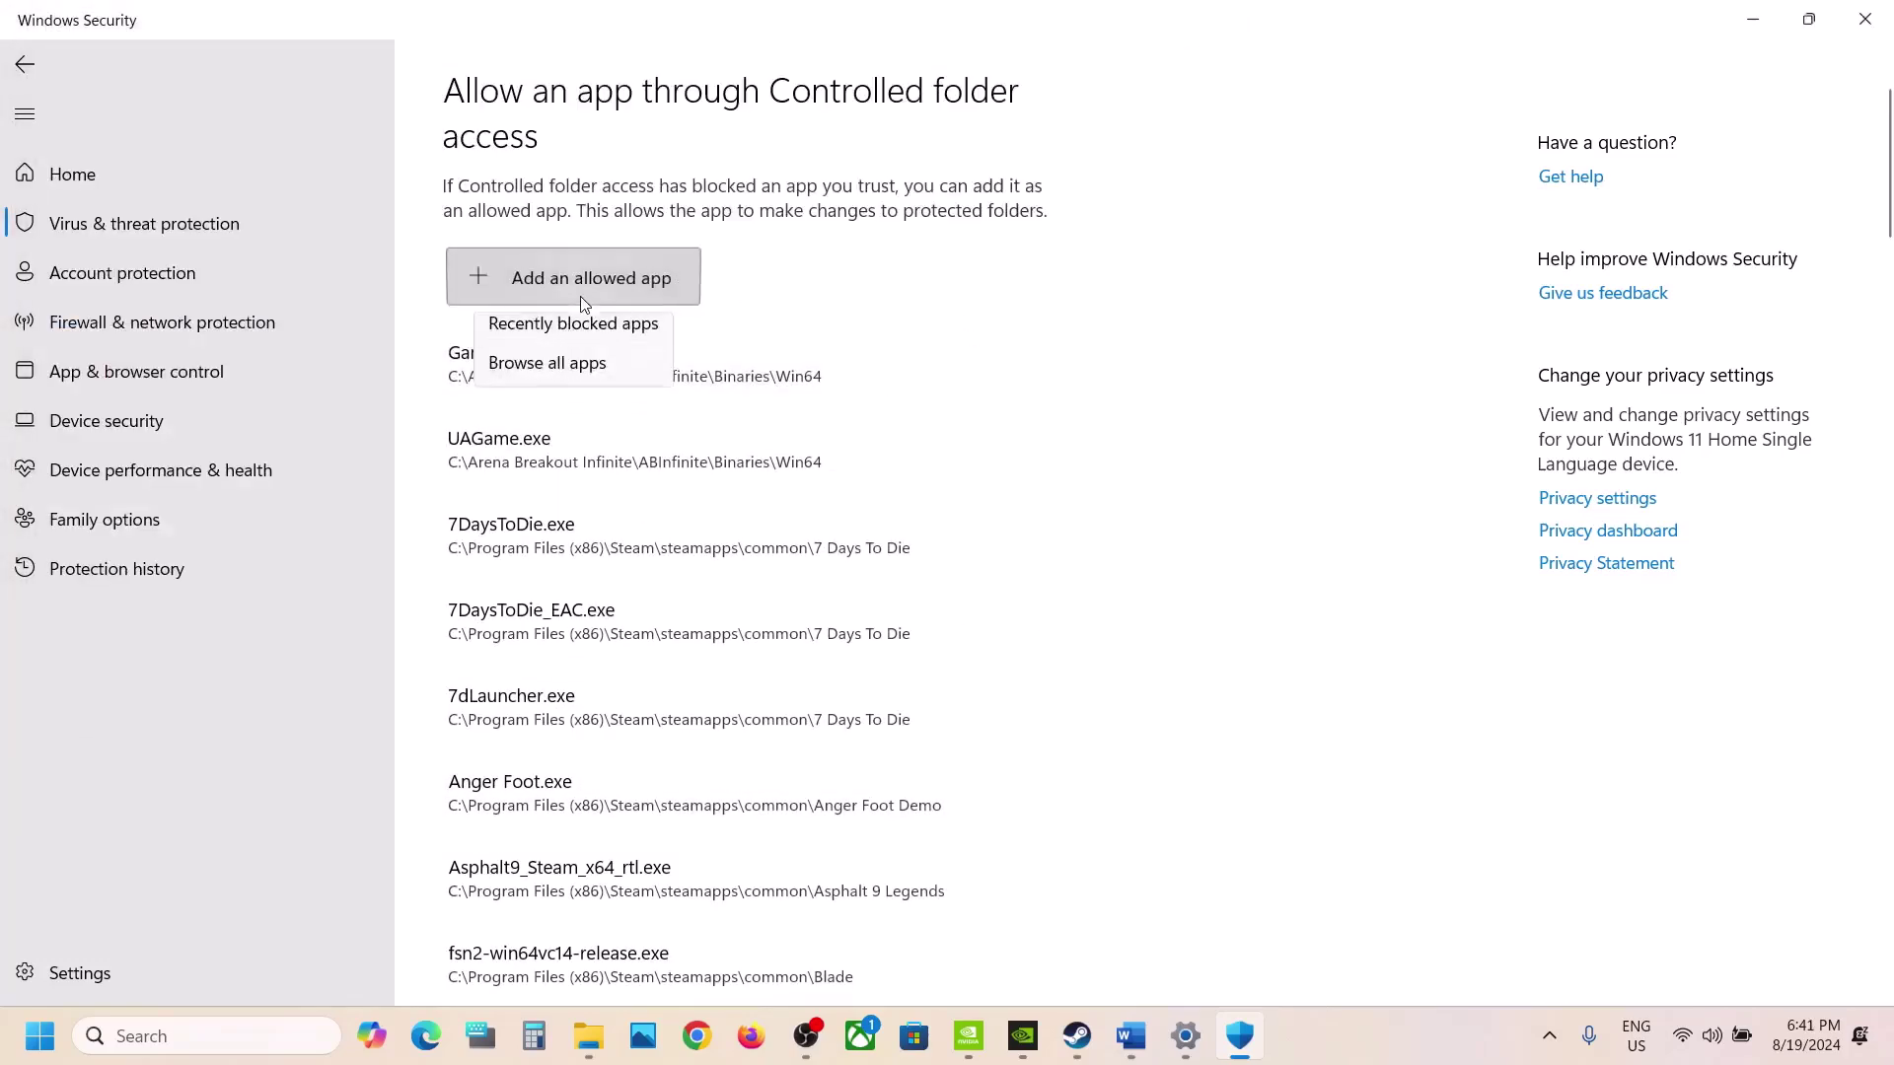
left_click(556, 375)
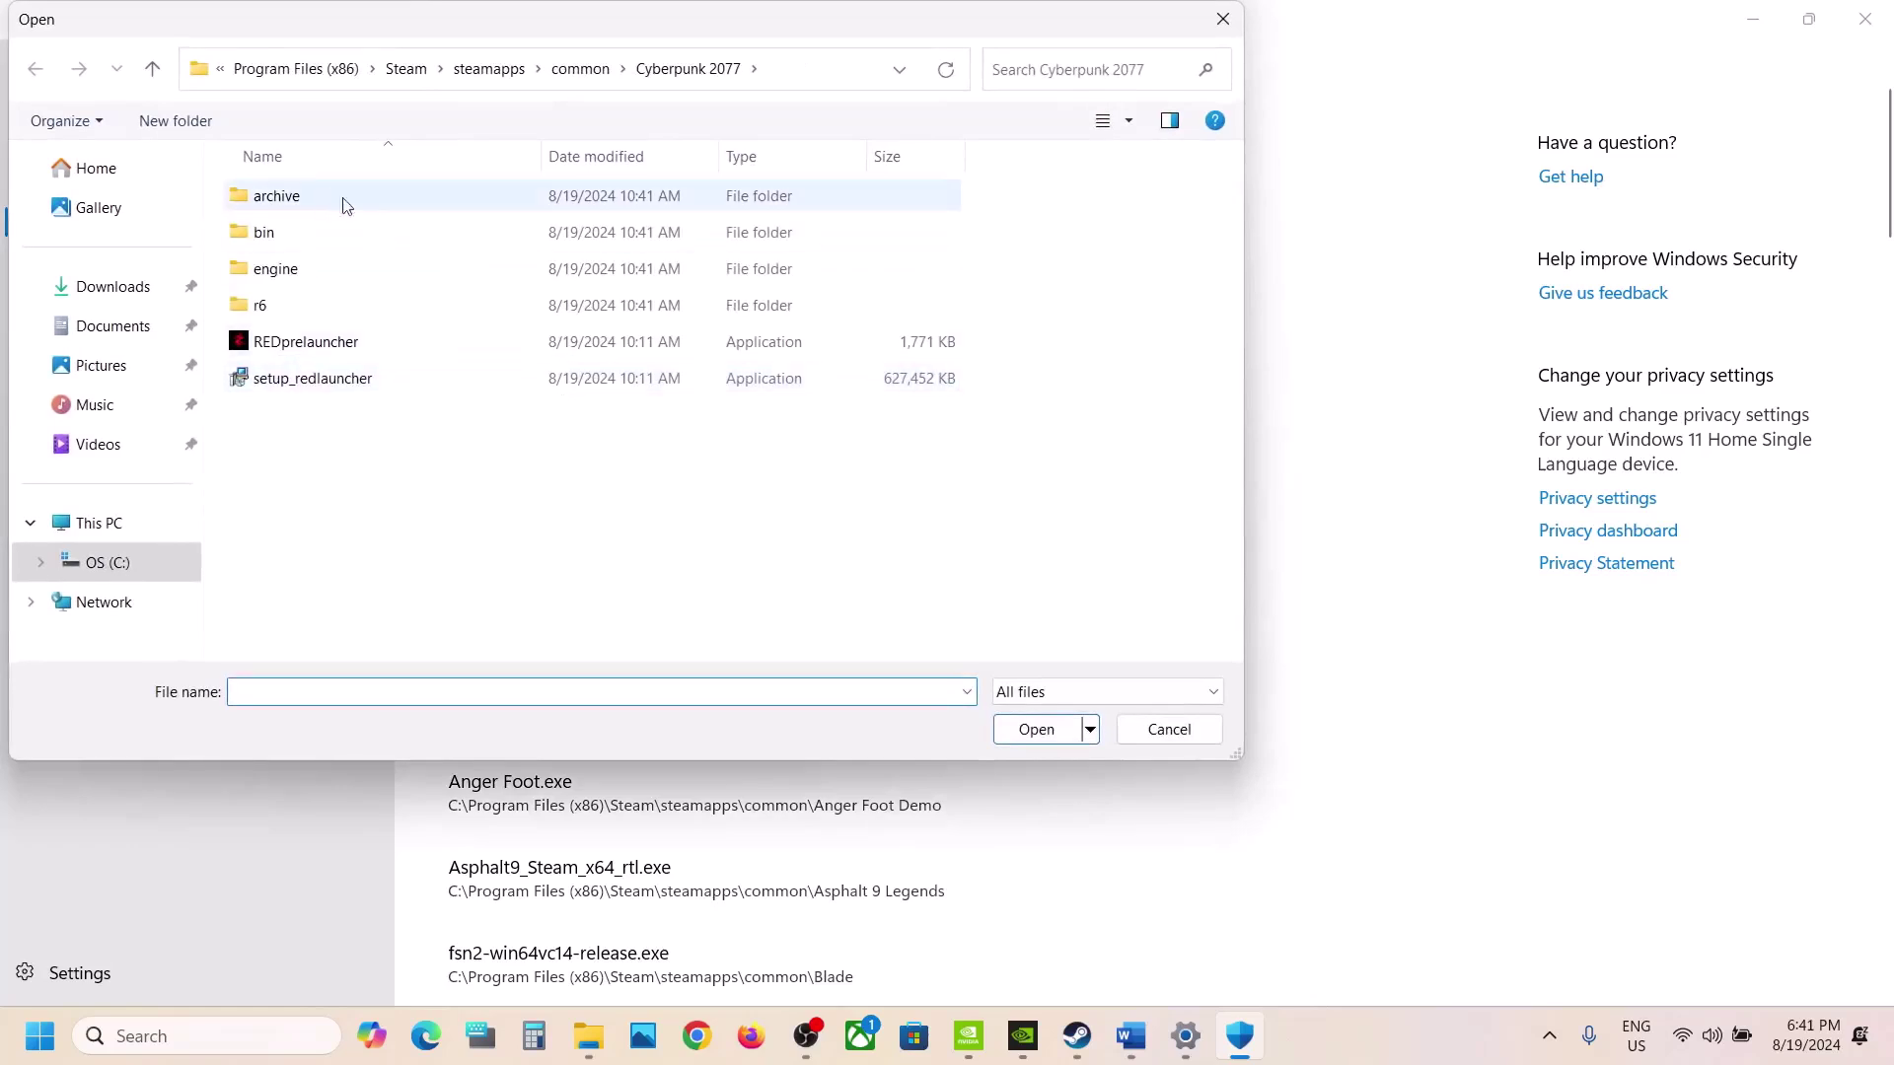
double_click(266, 233)
double_click(300, 192)
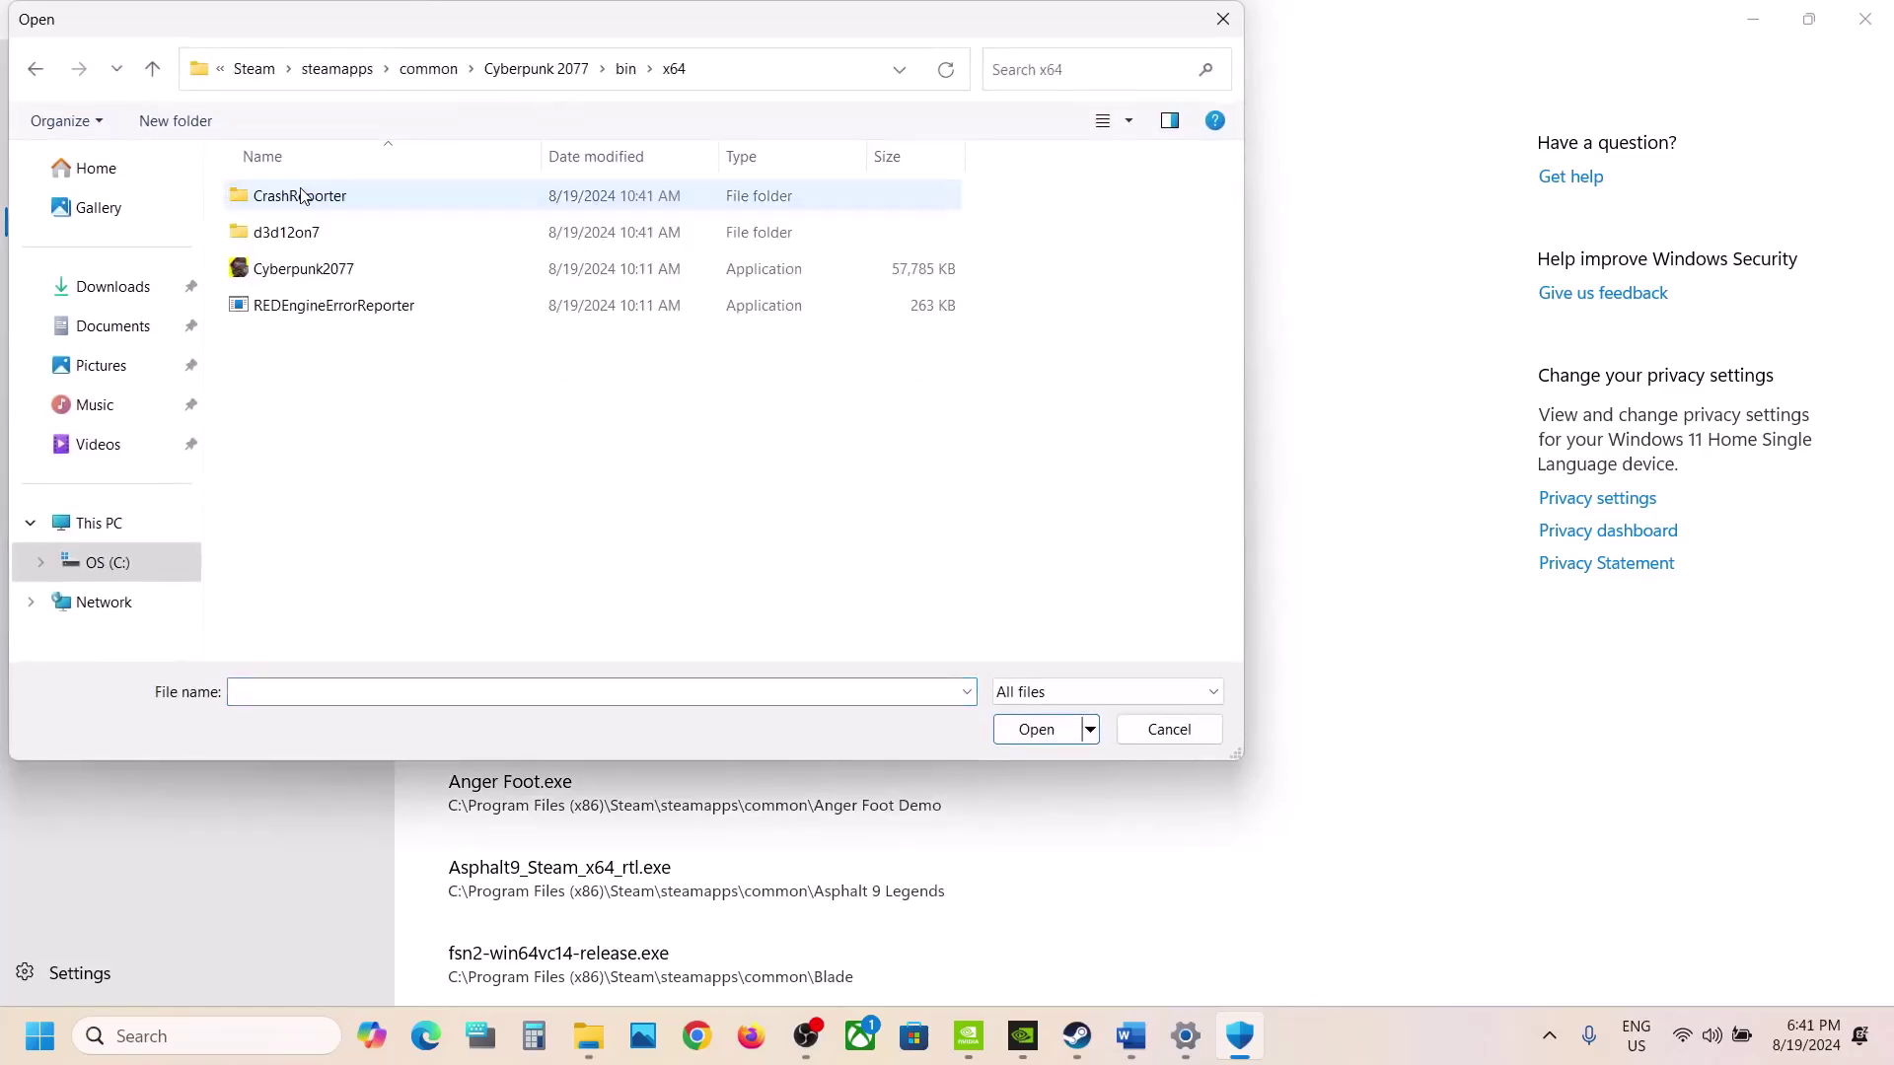
left_click(318, 278)
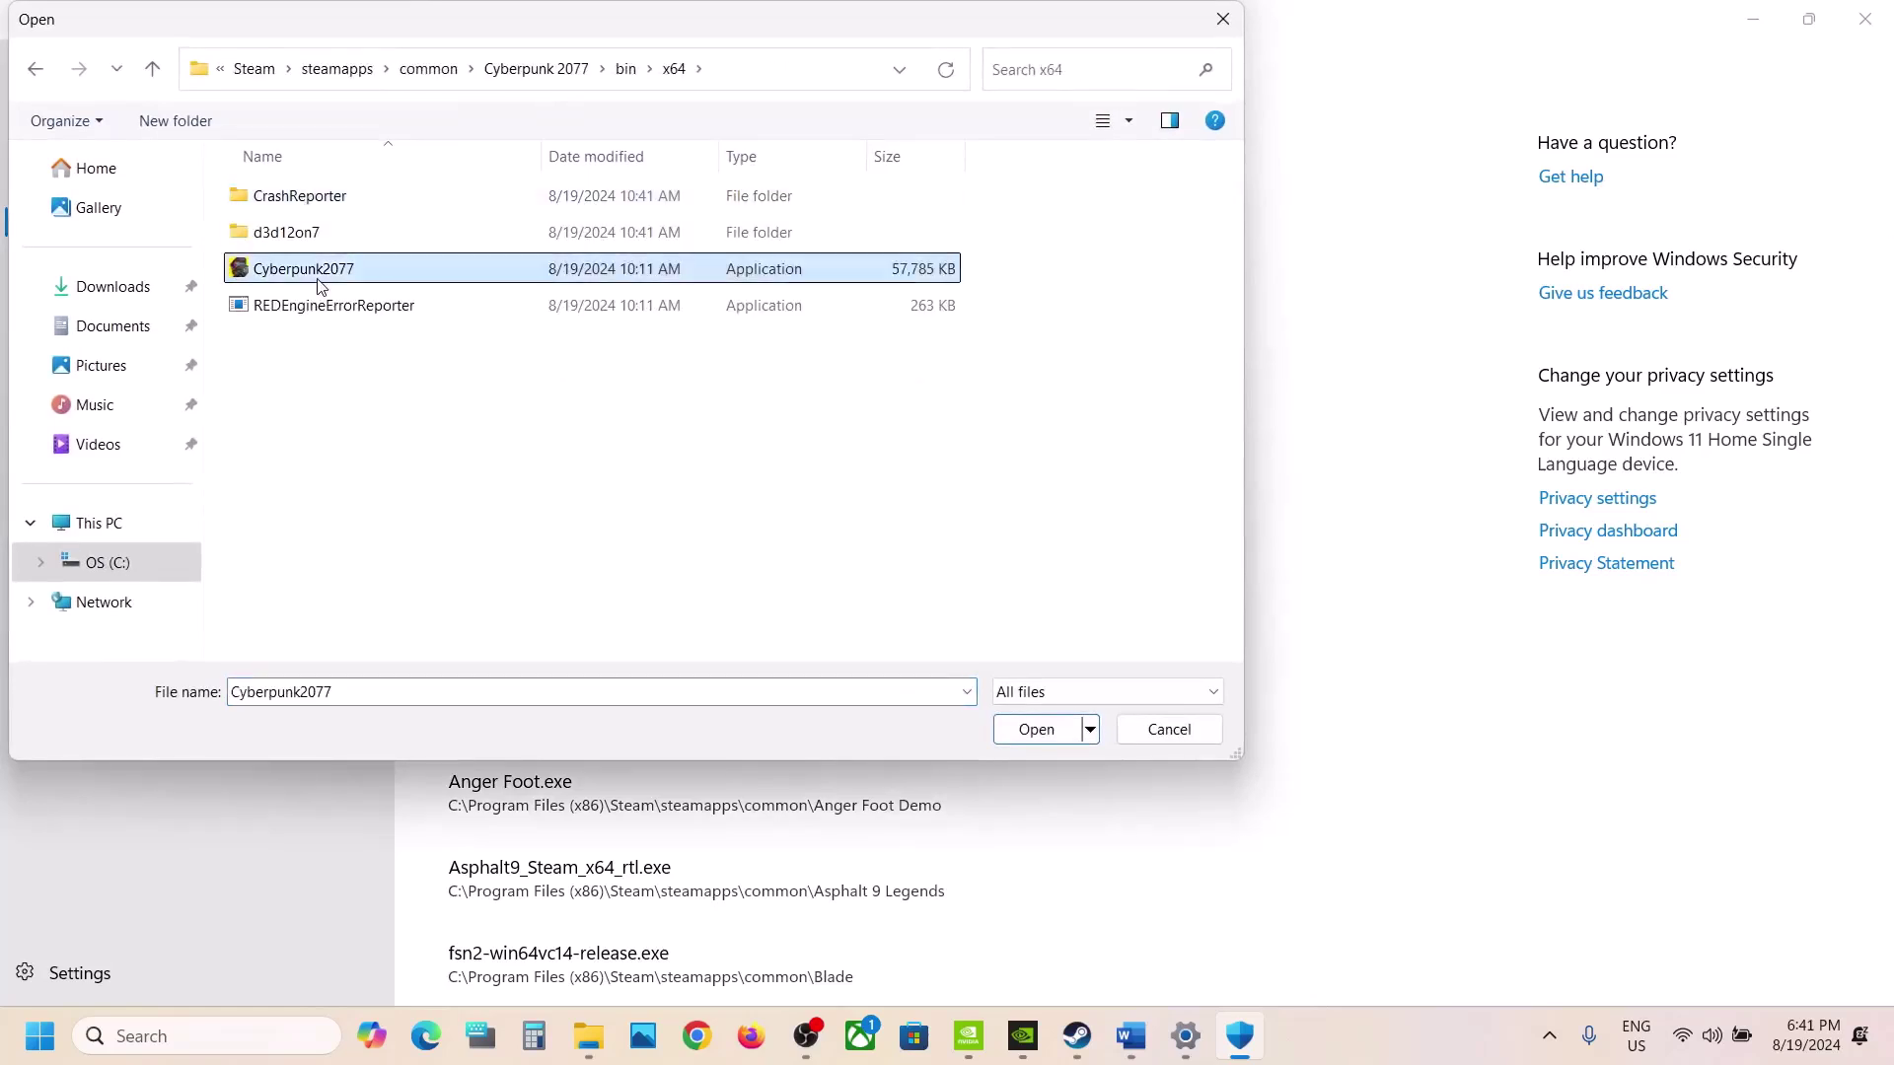
left_click(1034, 730)
Open Control Panel, go to the Windows Defender Firewall allowed apps list, and unlock its settings for changes
left_click(160, 1036)
type("co")
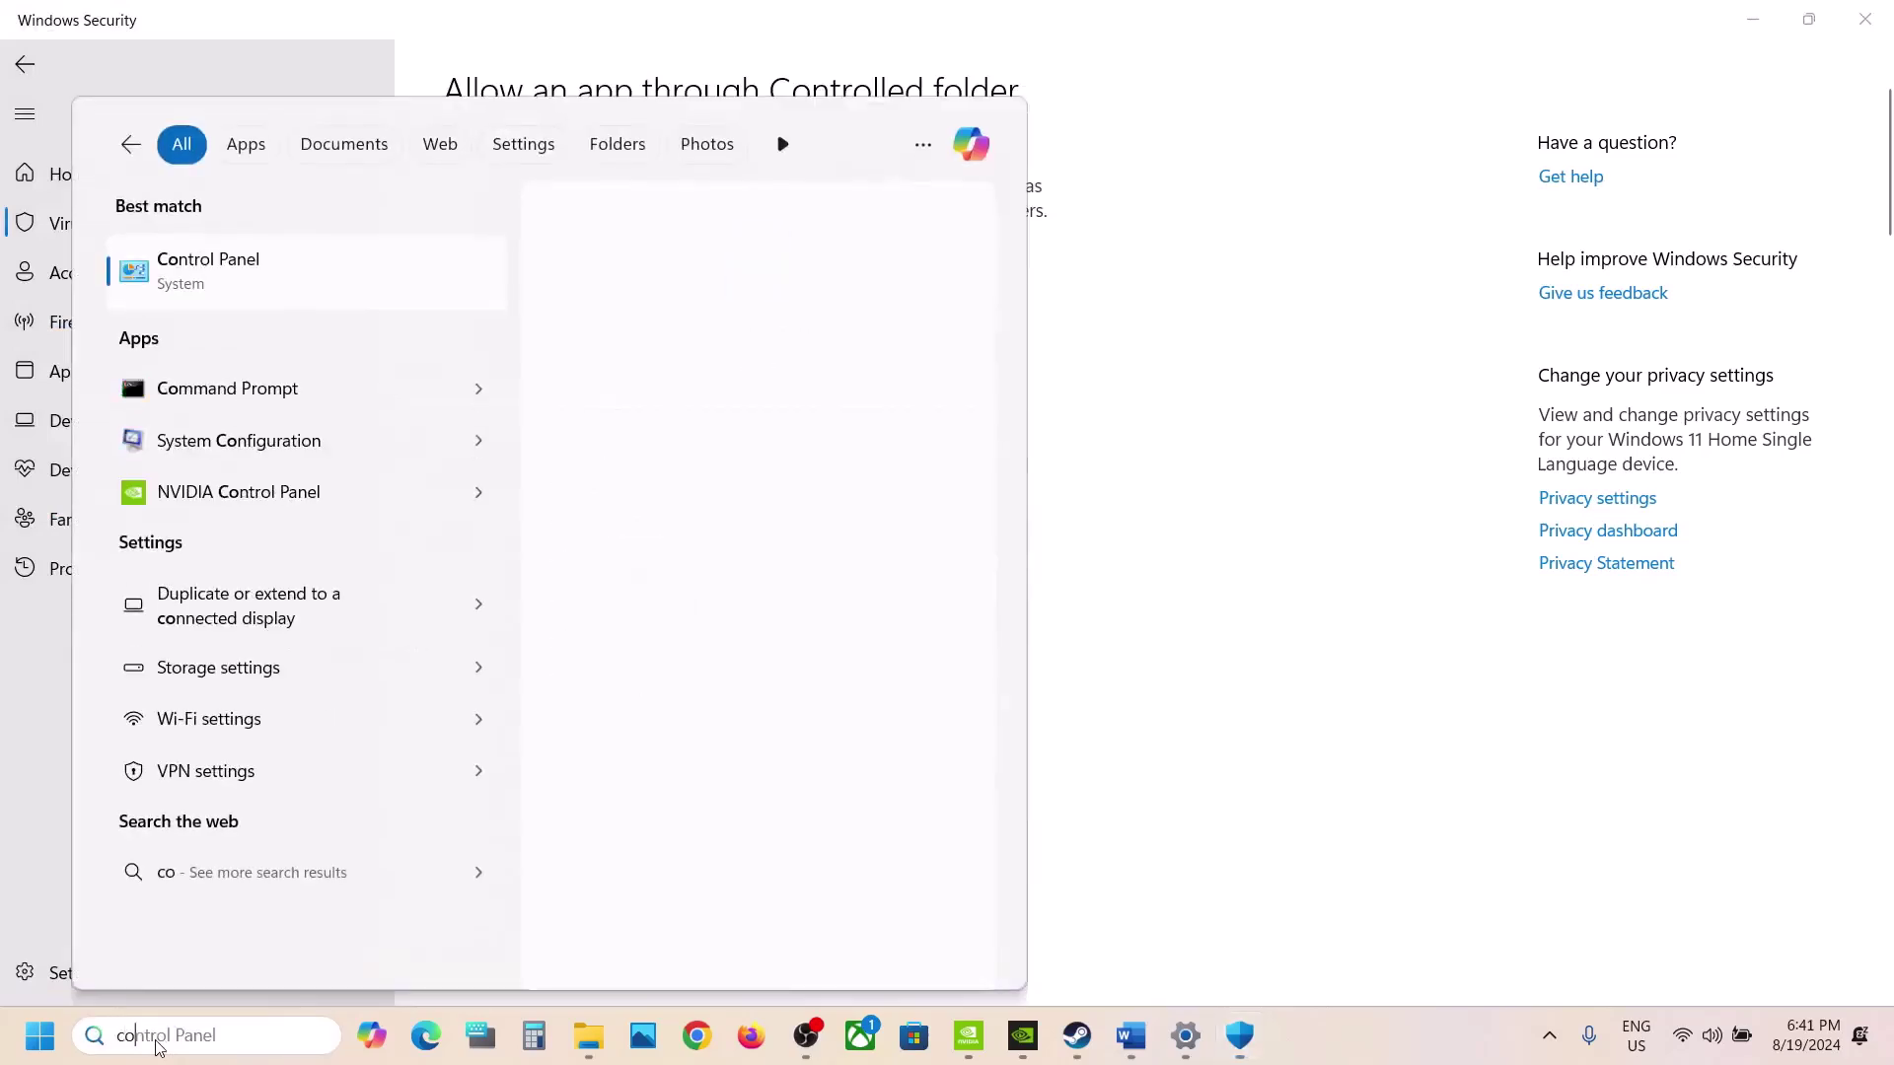
type("ntrol")
key("Return")
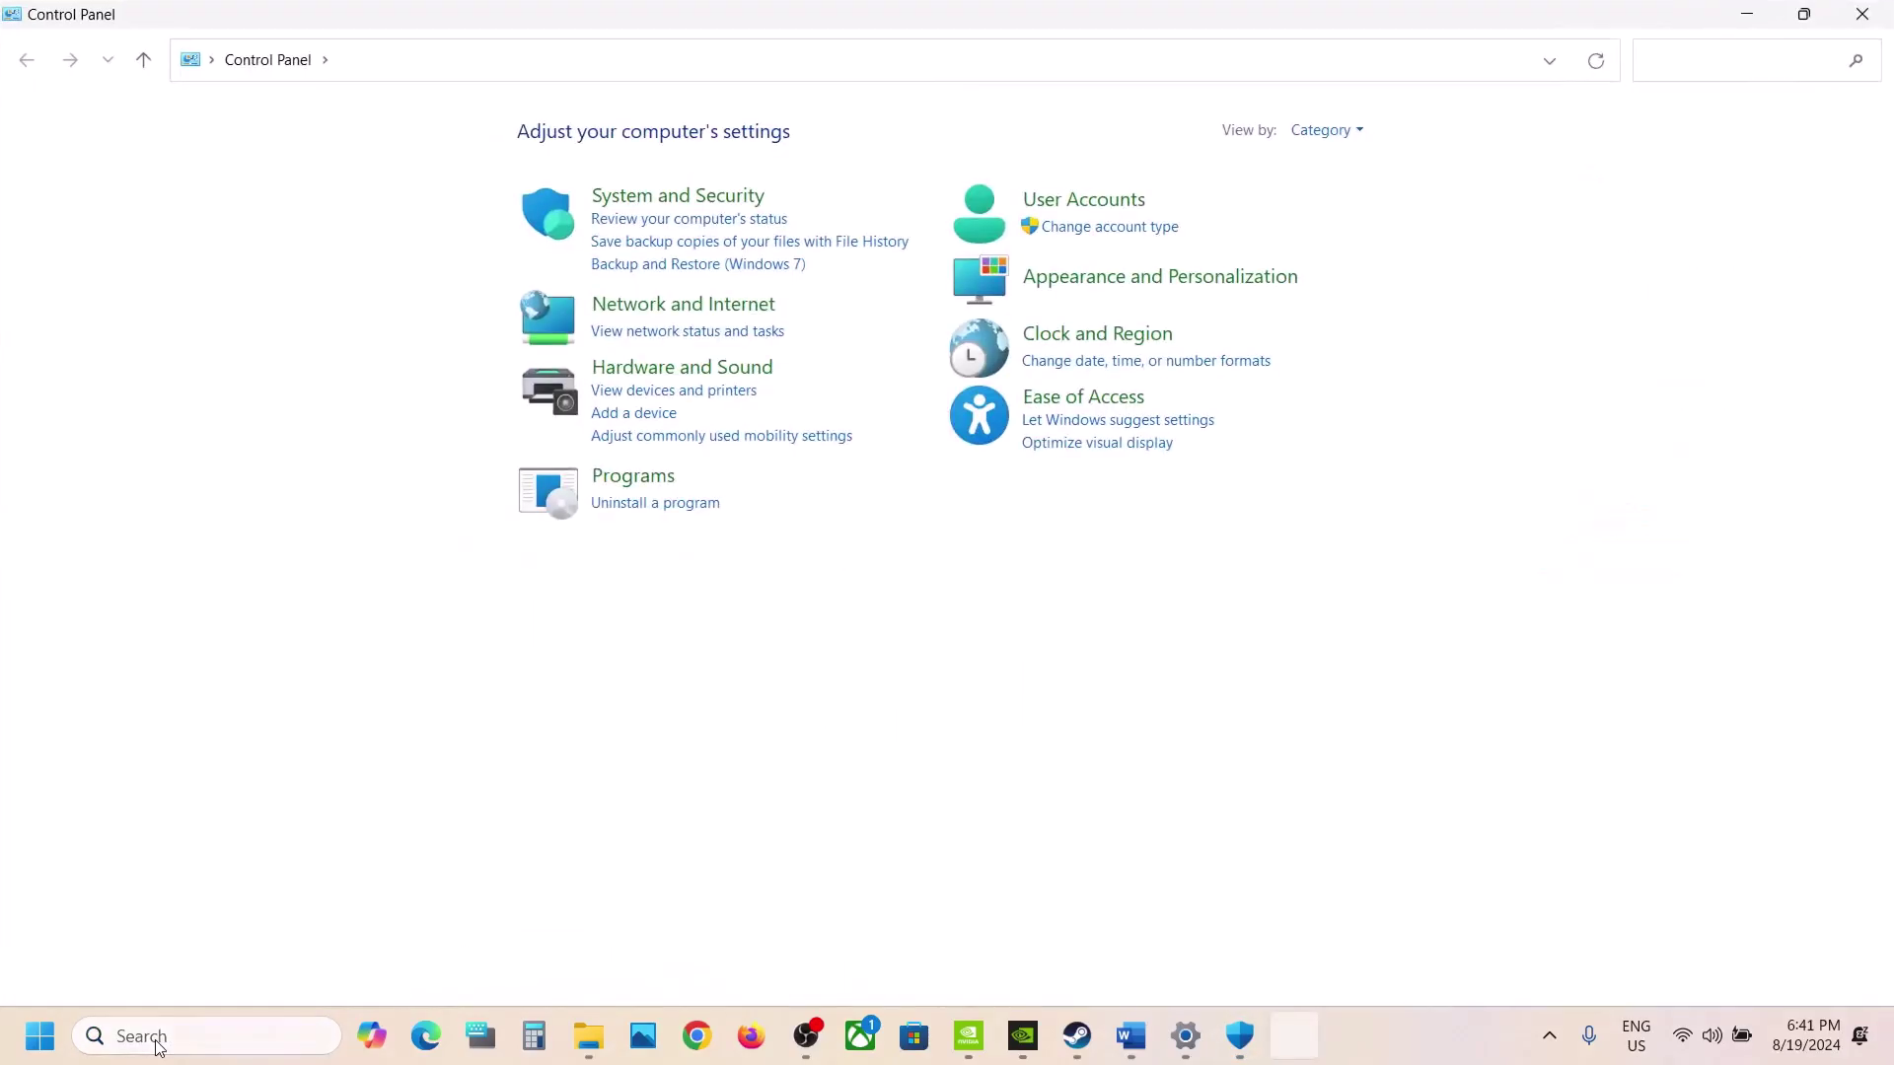
left_click(702, 195)
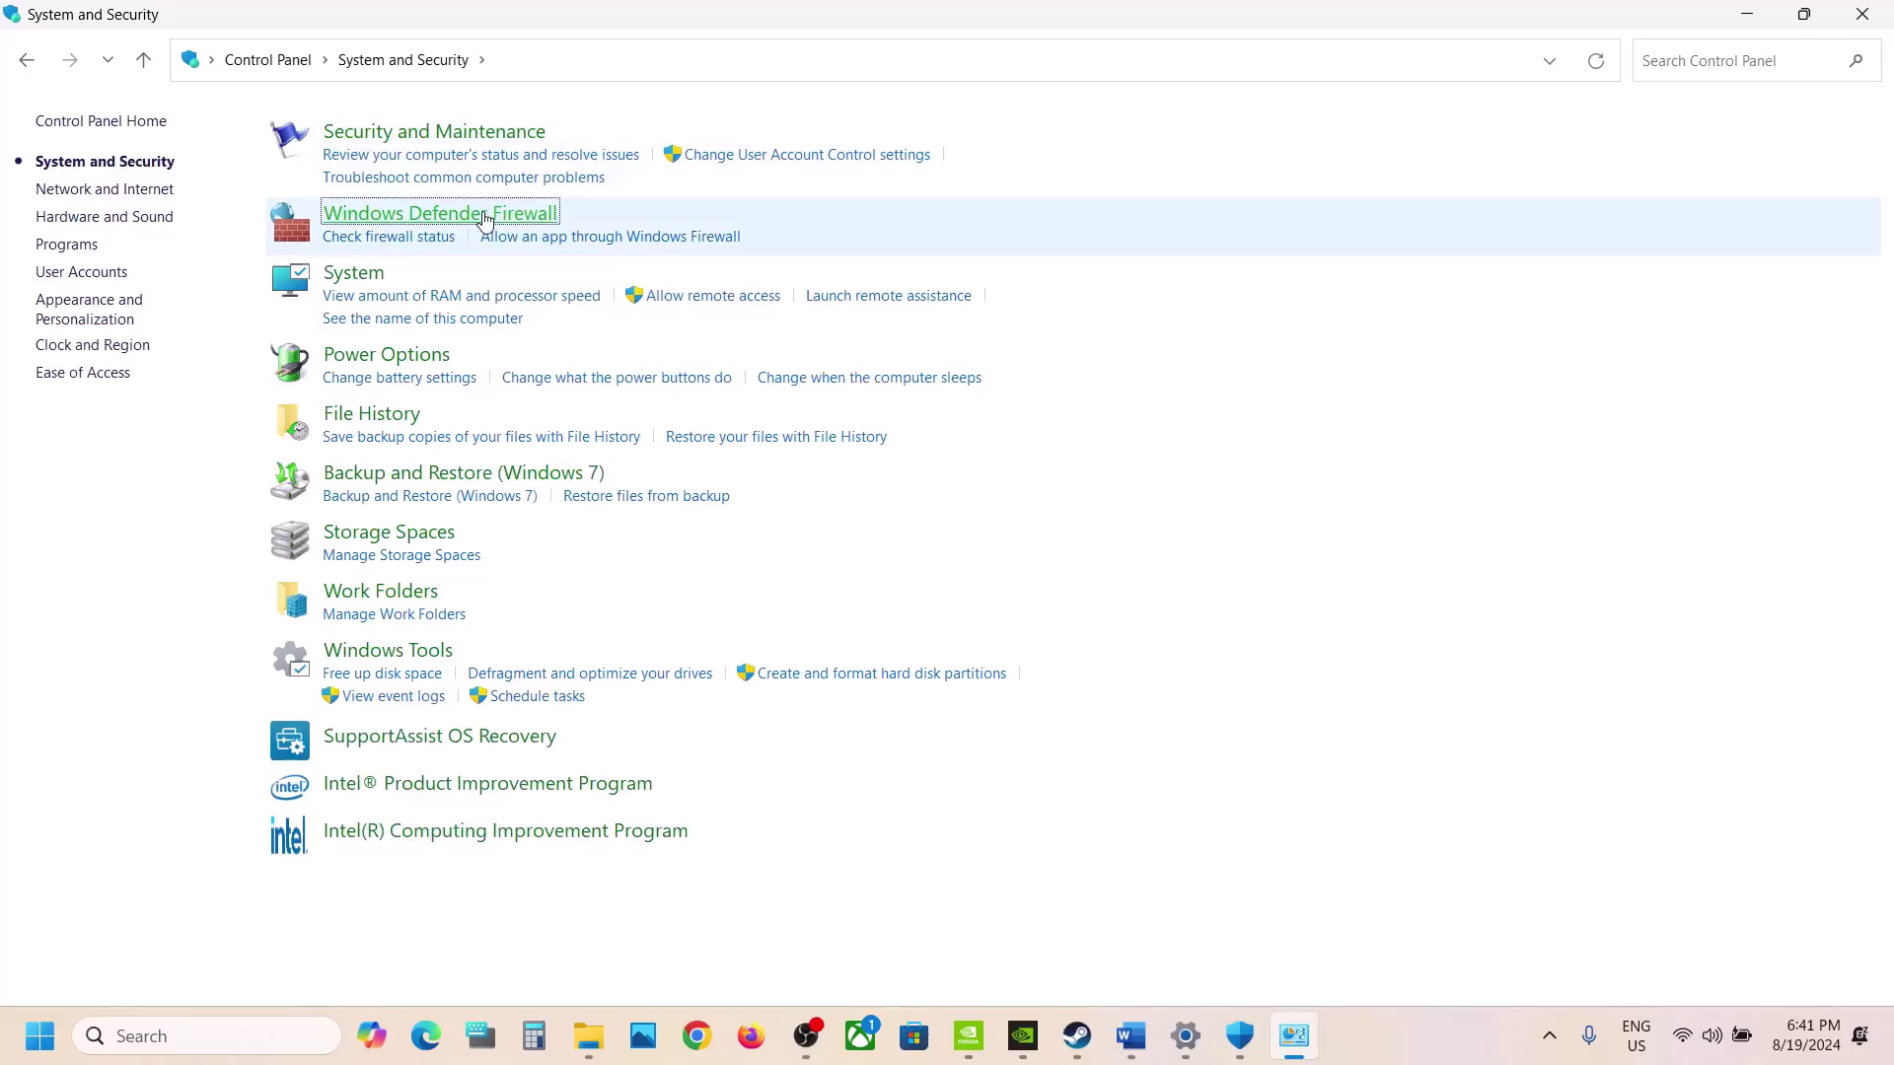
left_click(485, 219)
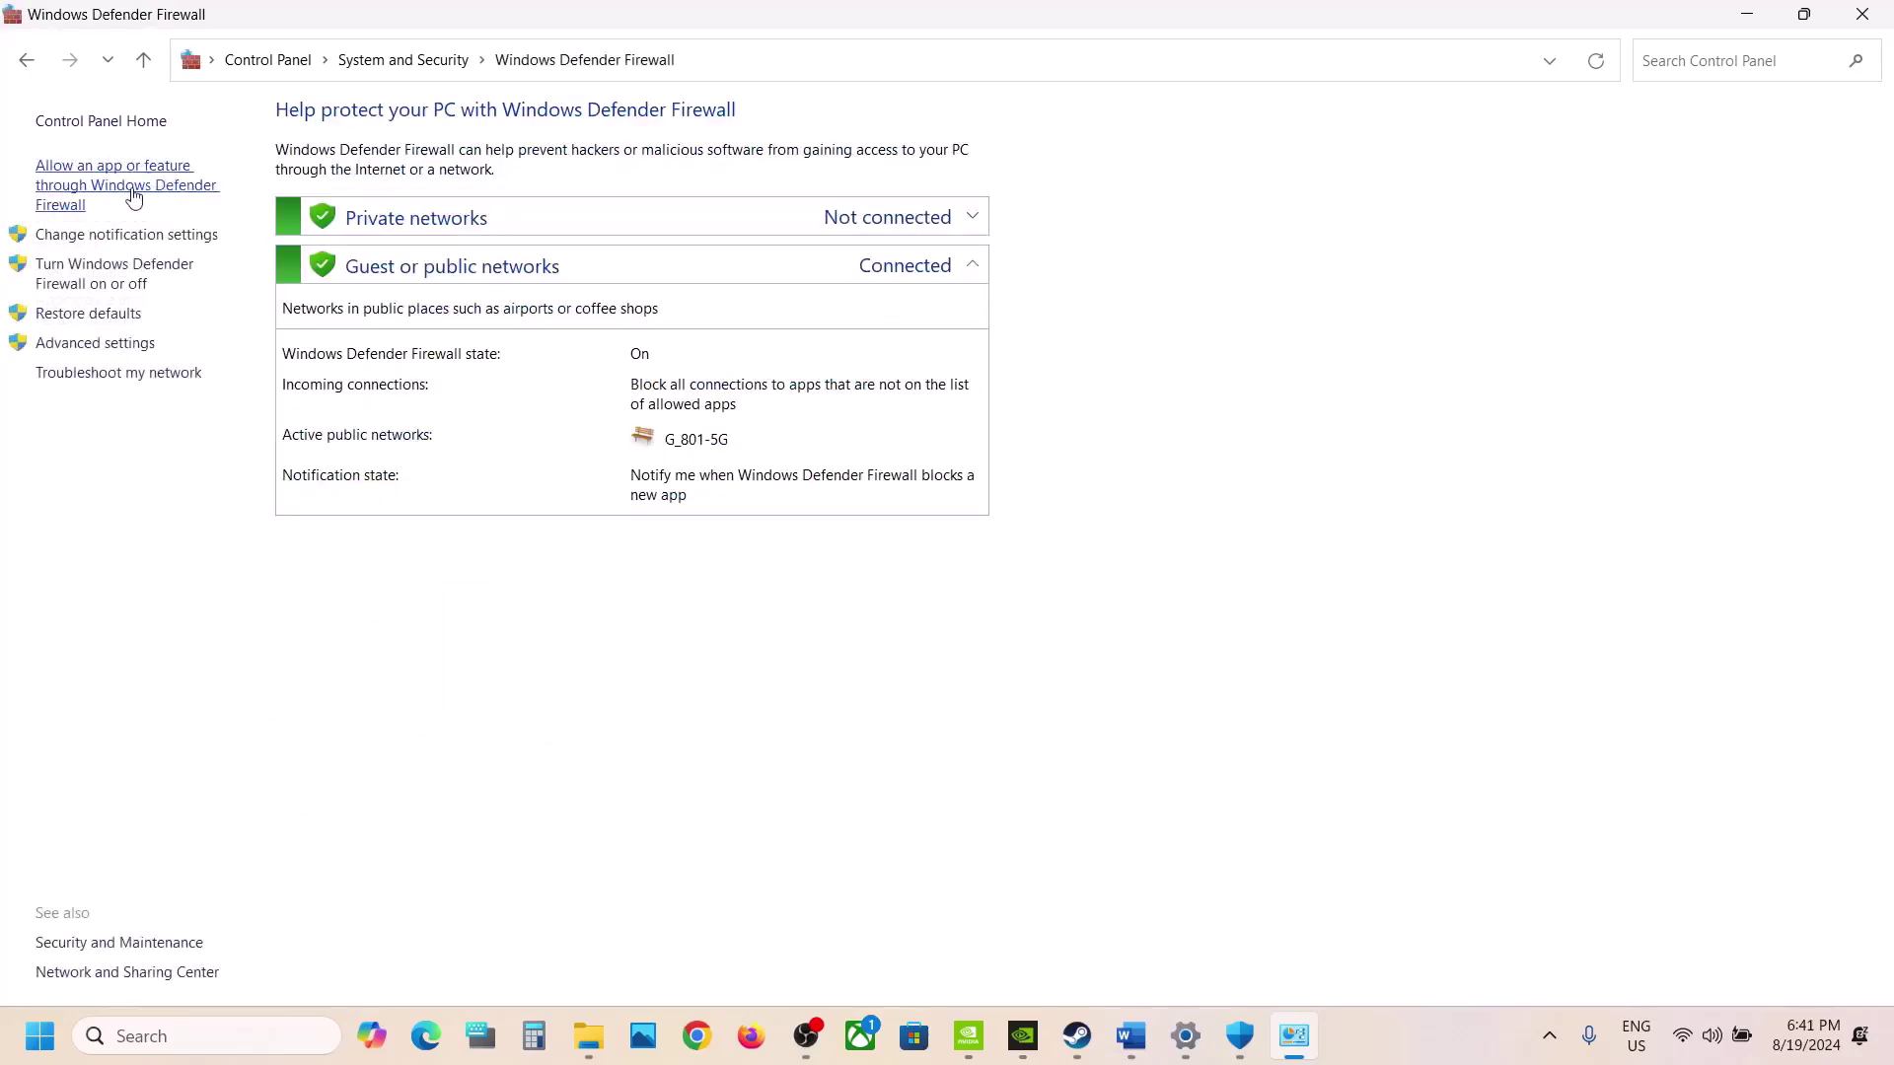
left_click(1261, 195)
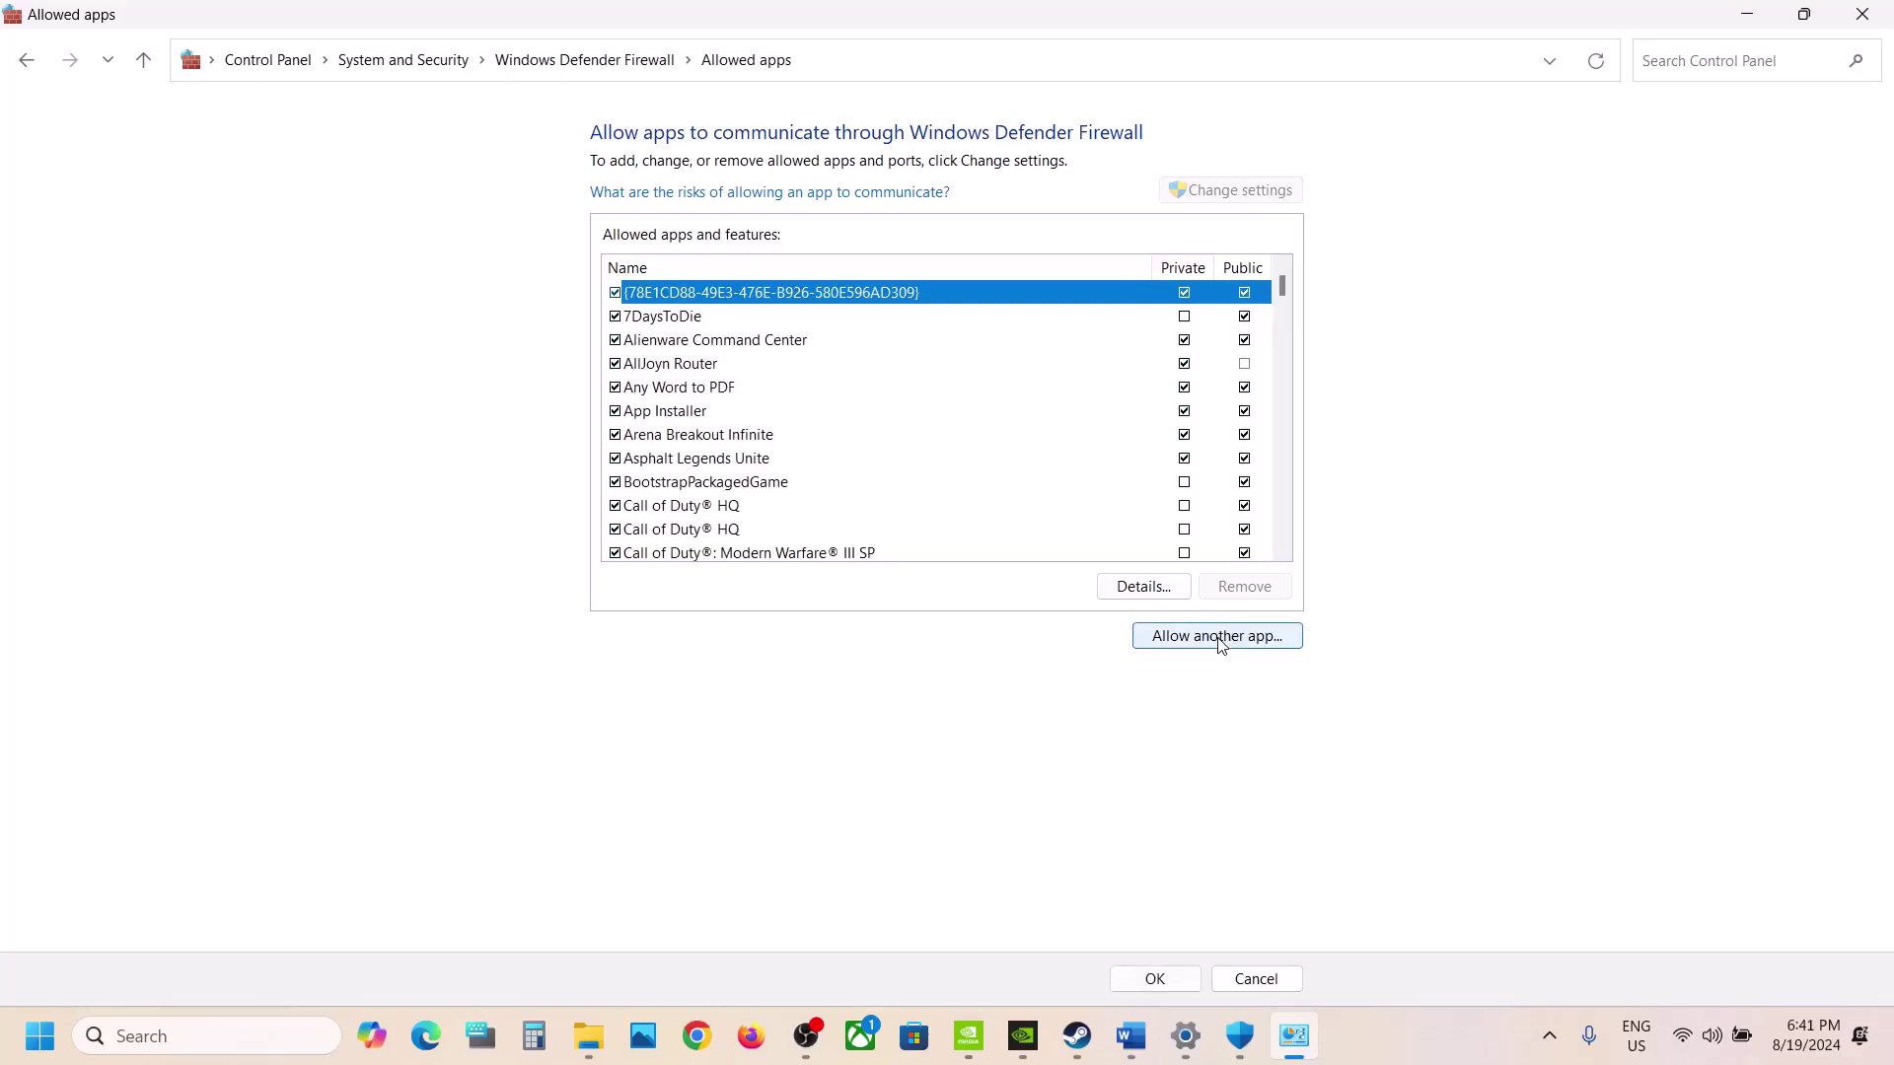
Try to add REDprelauncher from the steamapps\common\Cyberpunk 2077 folder to the firewall's allowed apps
left_click(1222, 647)
left_click(1097, 639)
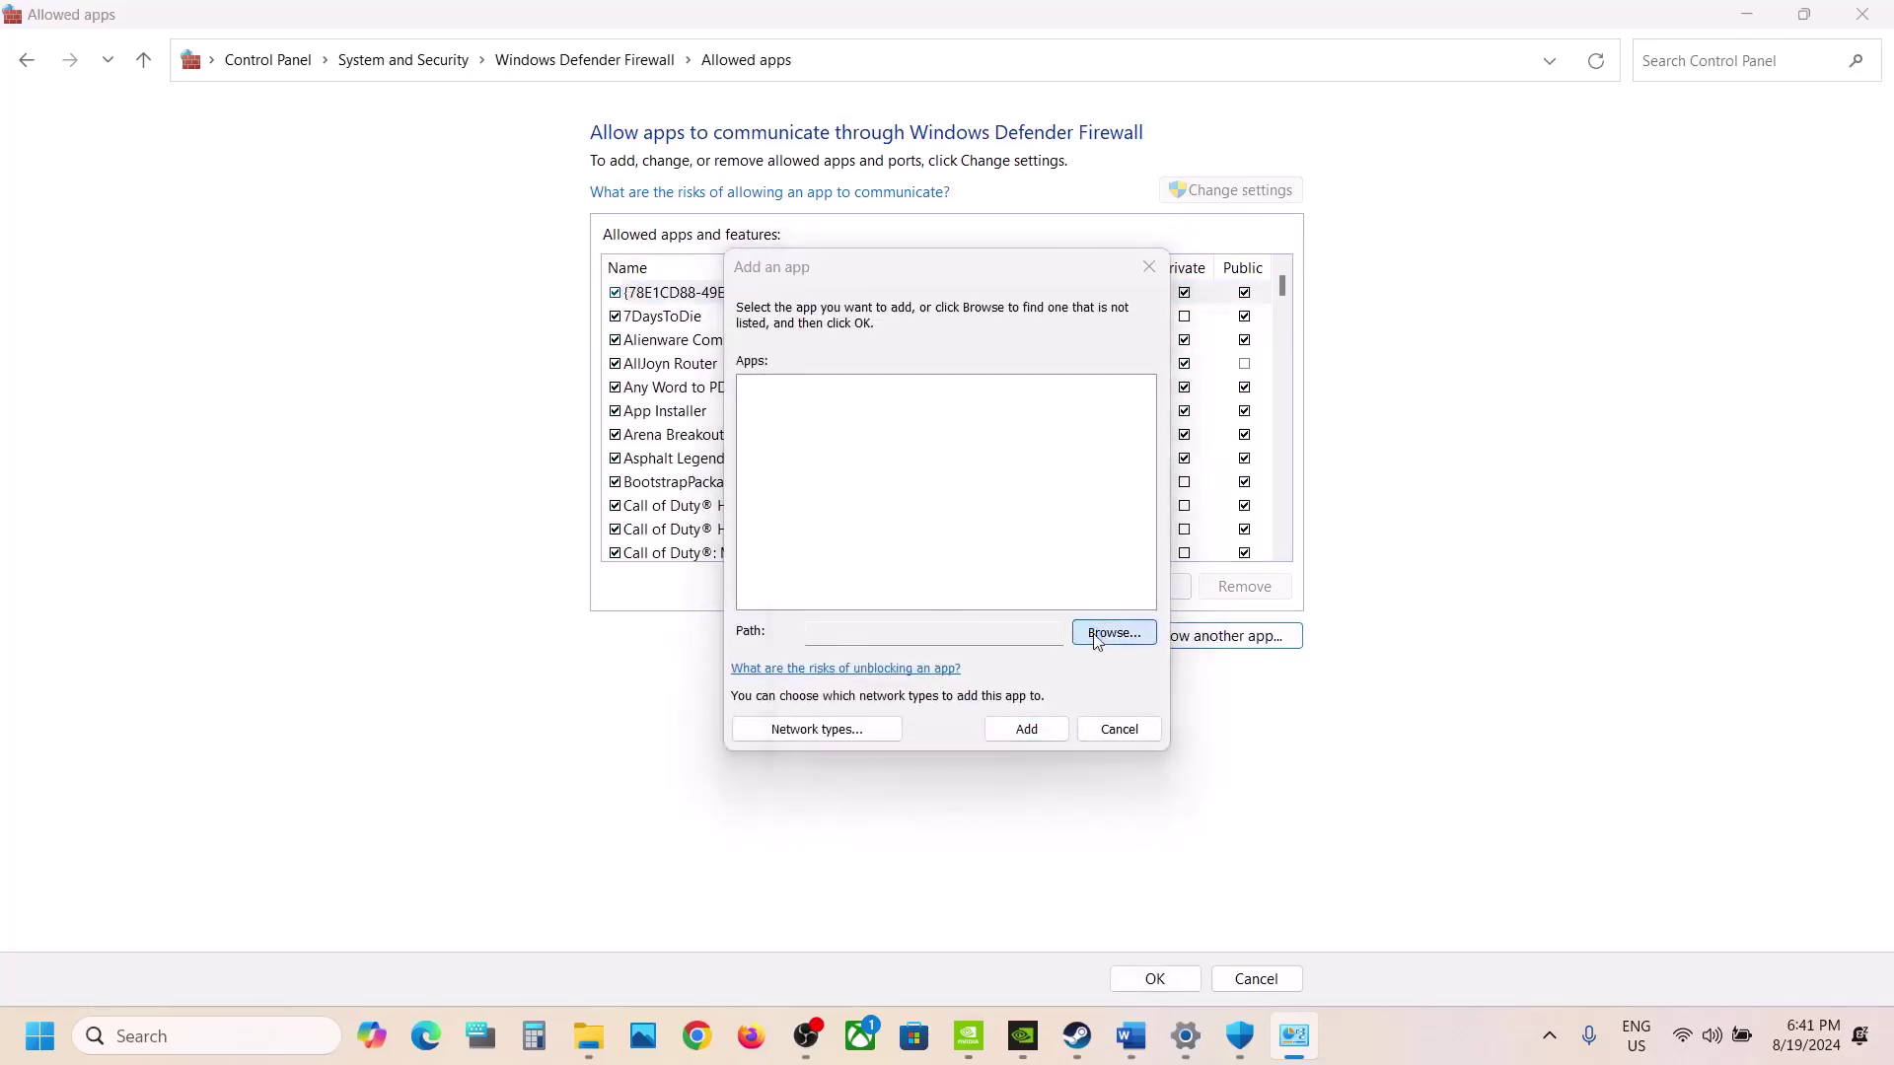
left_click(1049, 360)
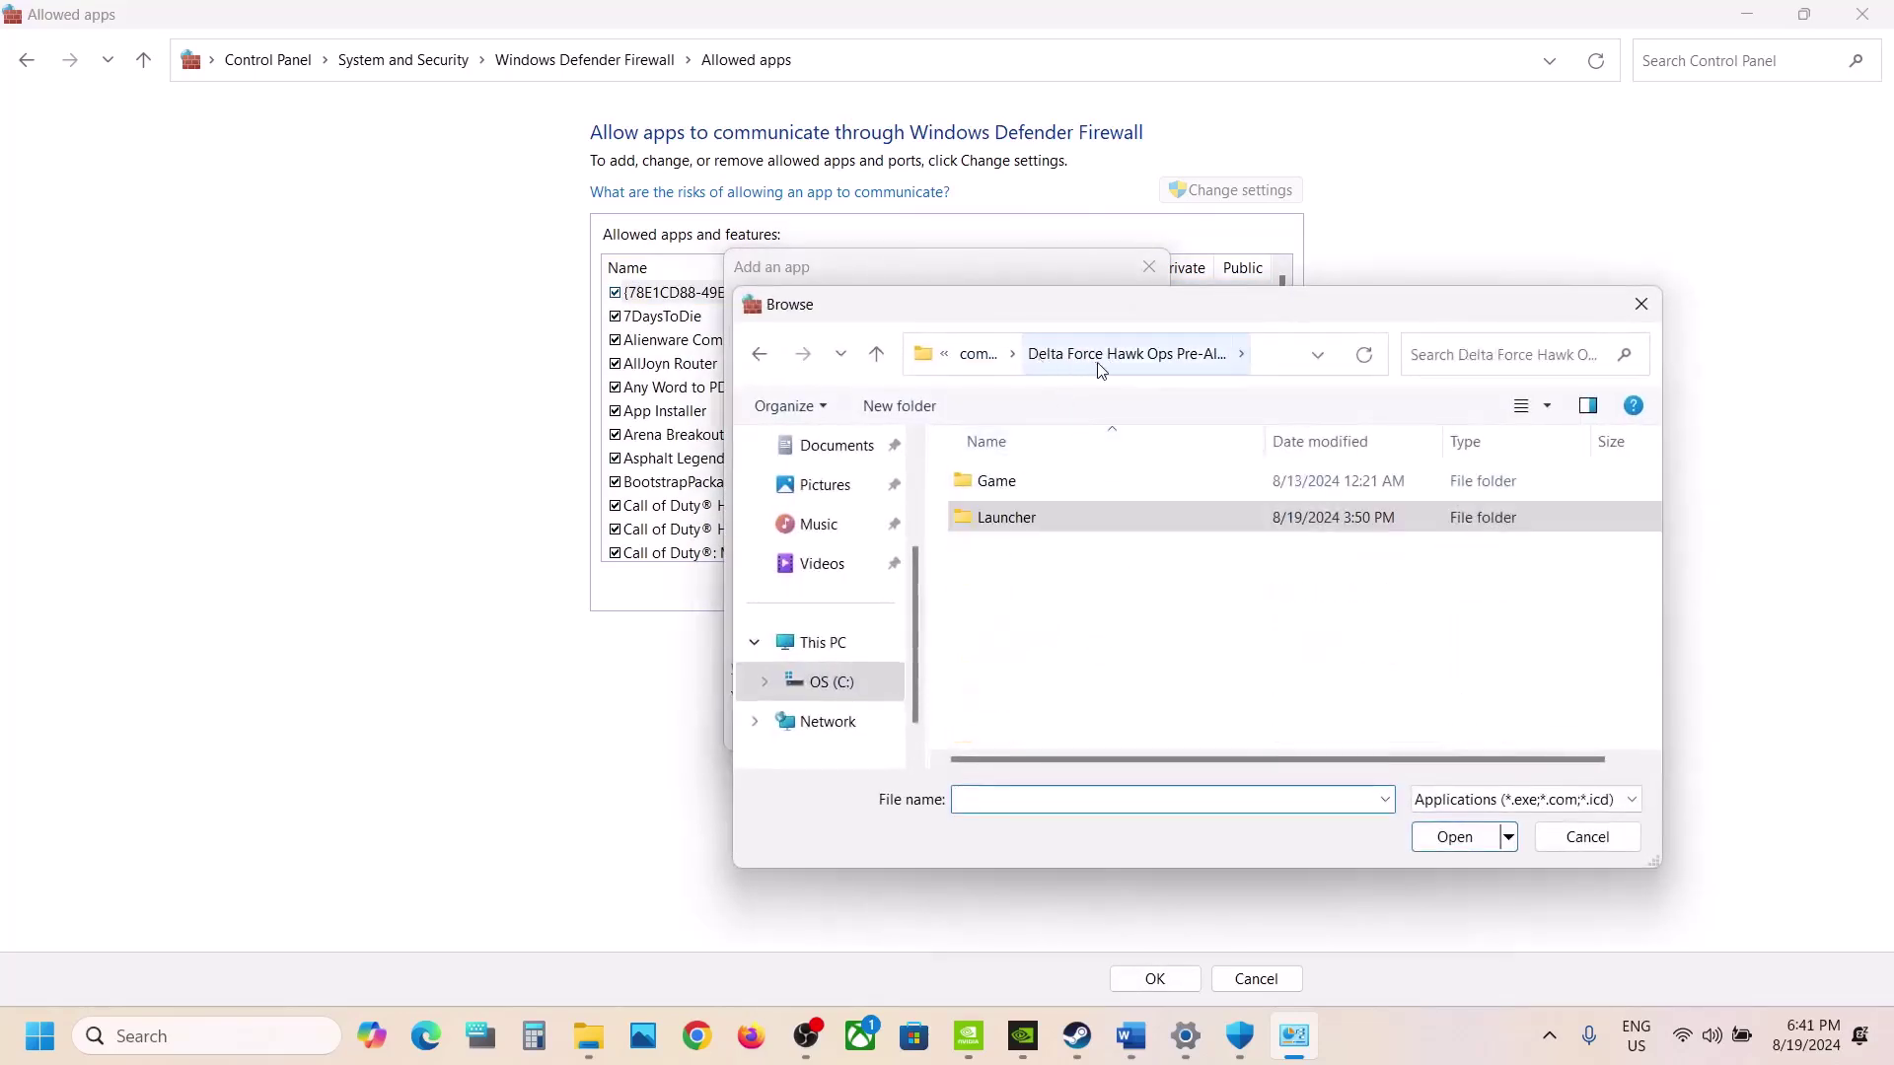
left_click(989, 357)
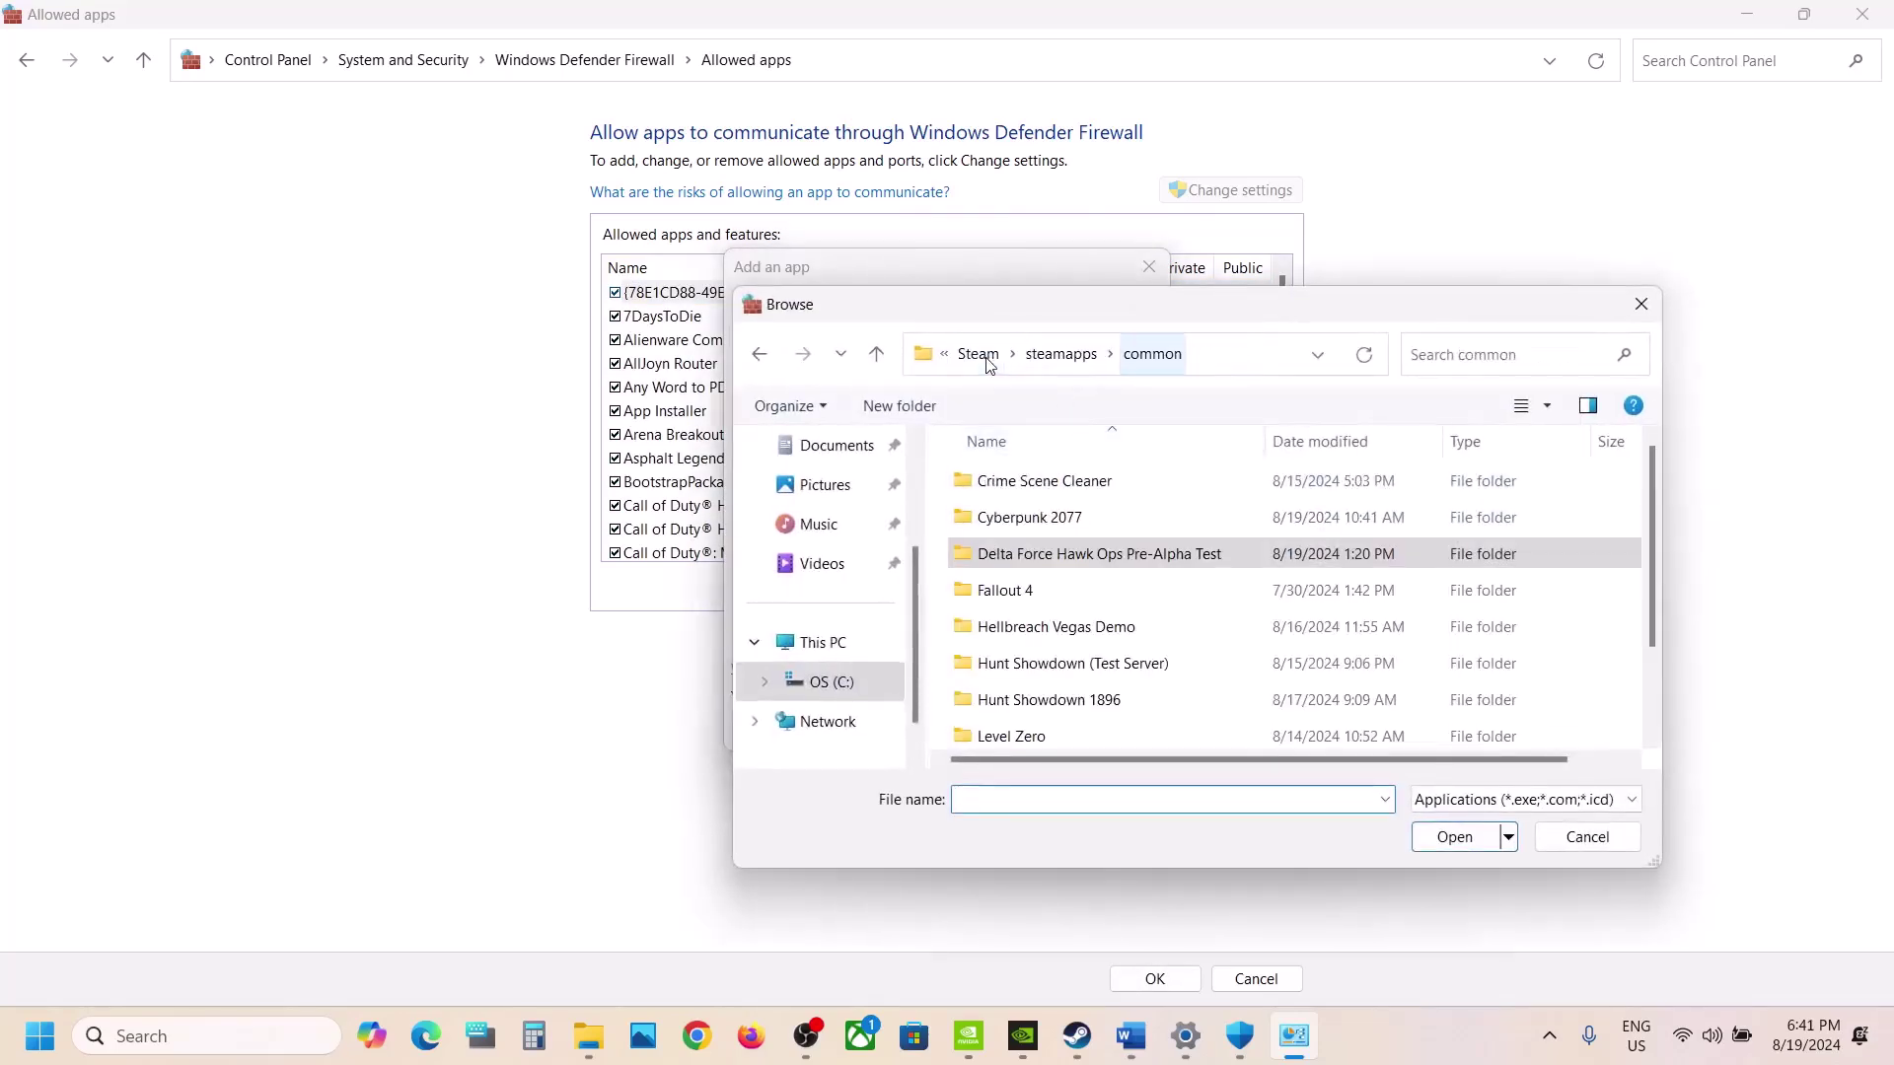
double_click(1071, 518)
left_click(1046, 629)
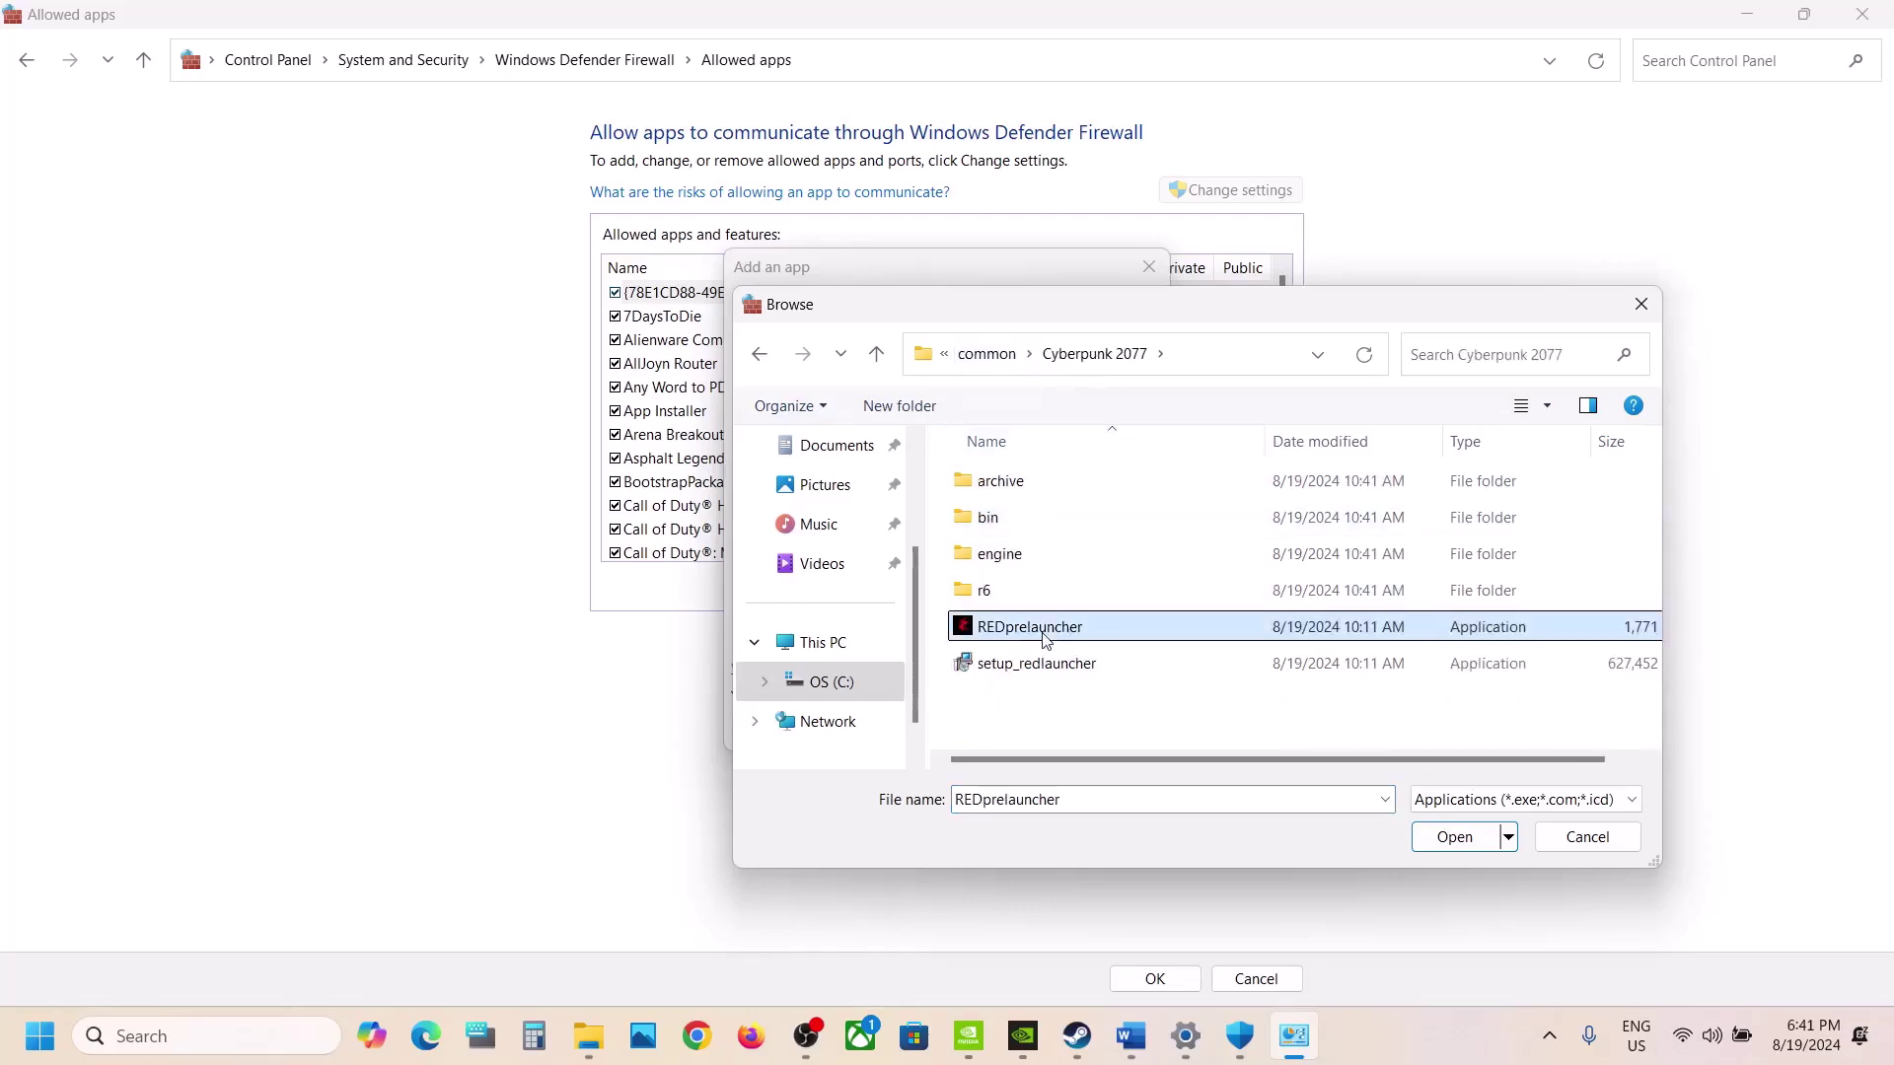
left_click(1473, 841)
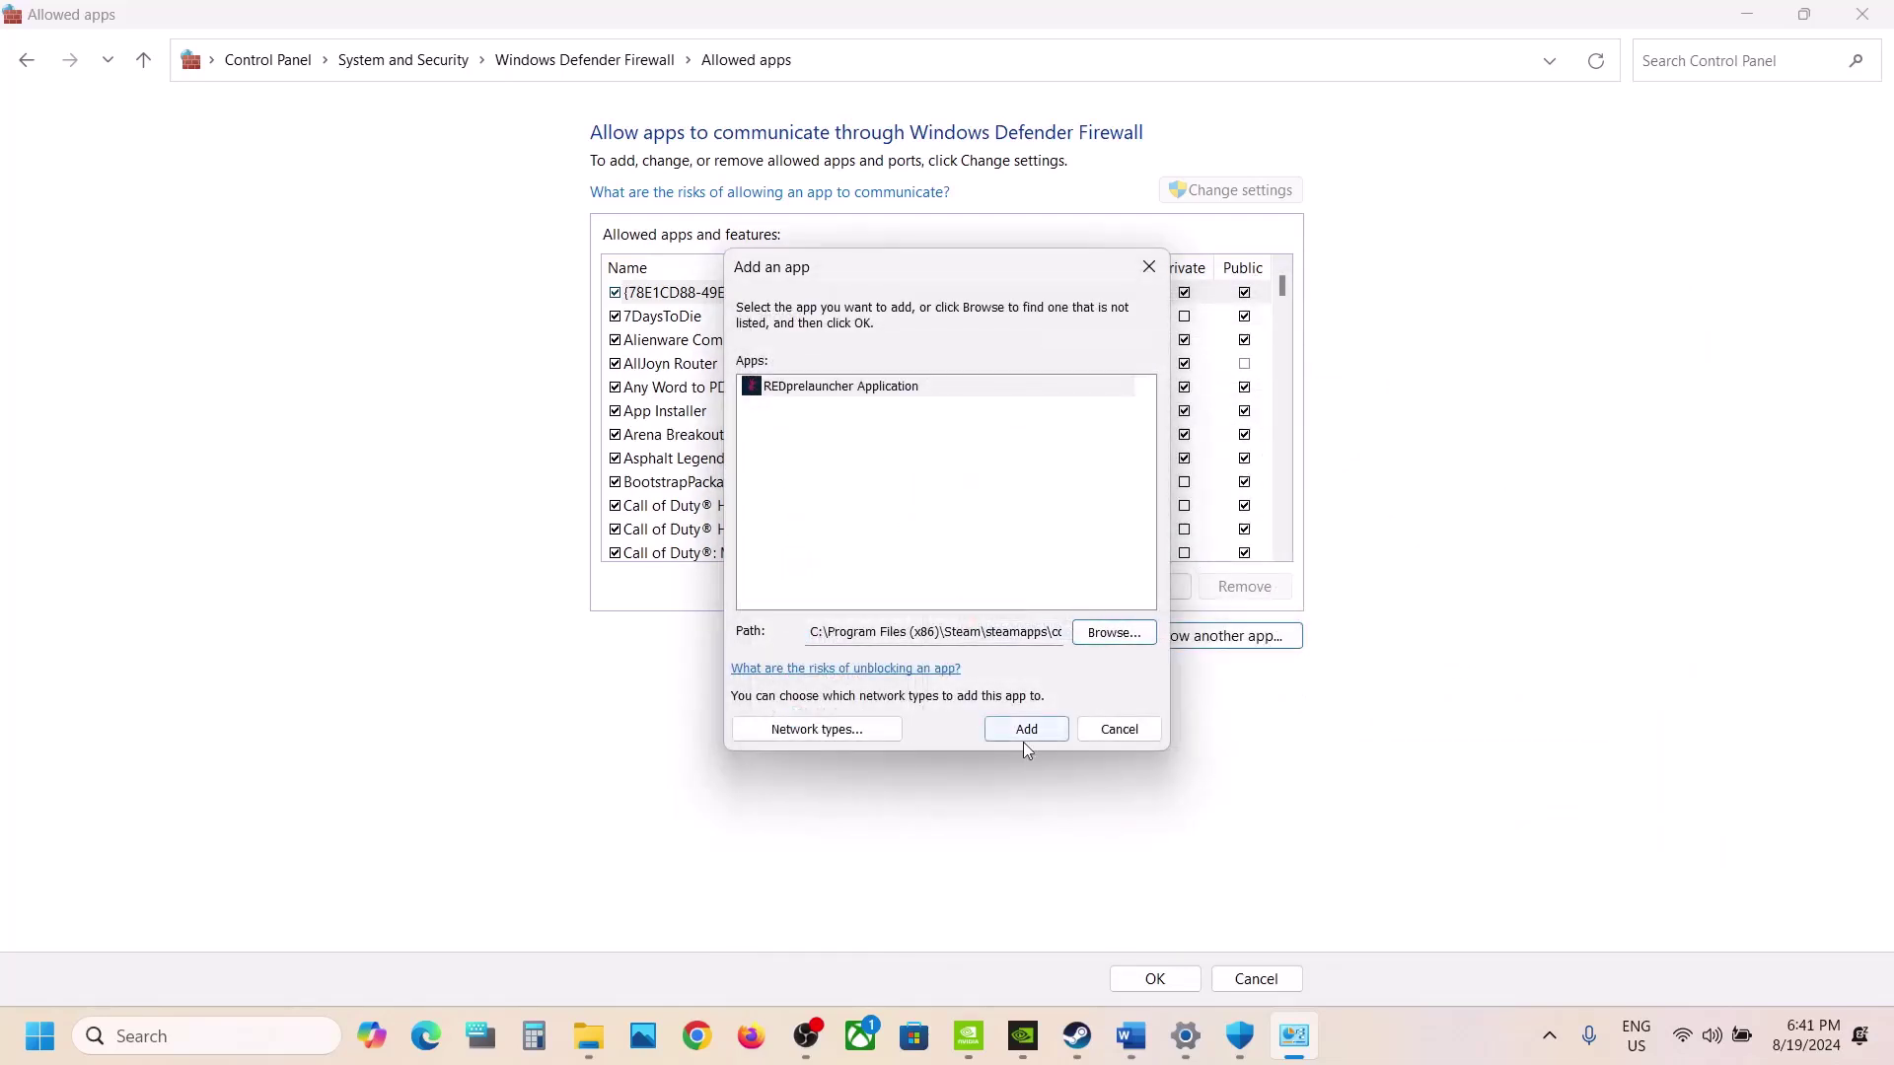
left_click(1024, 737)
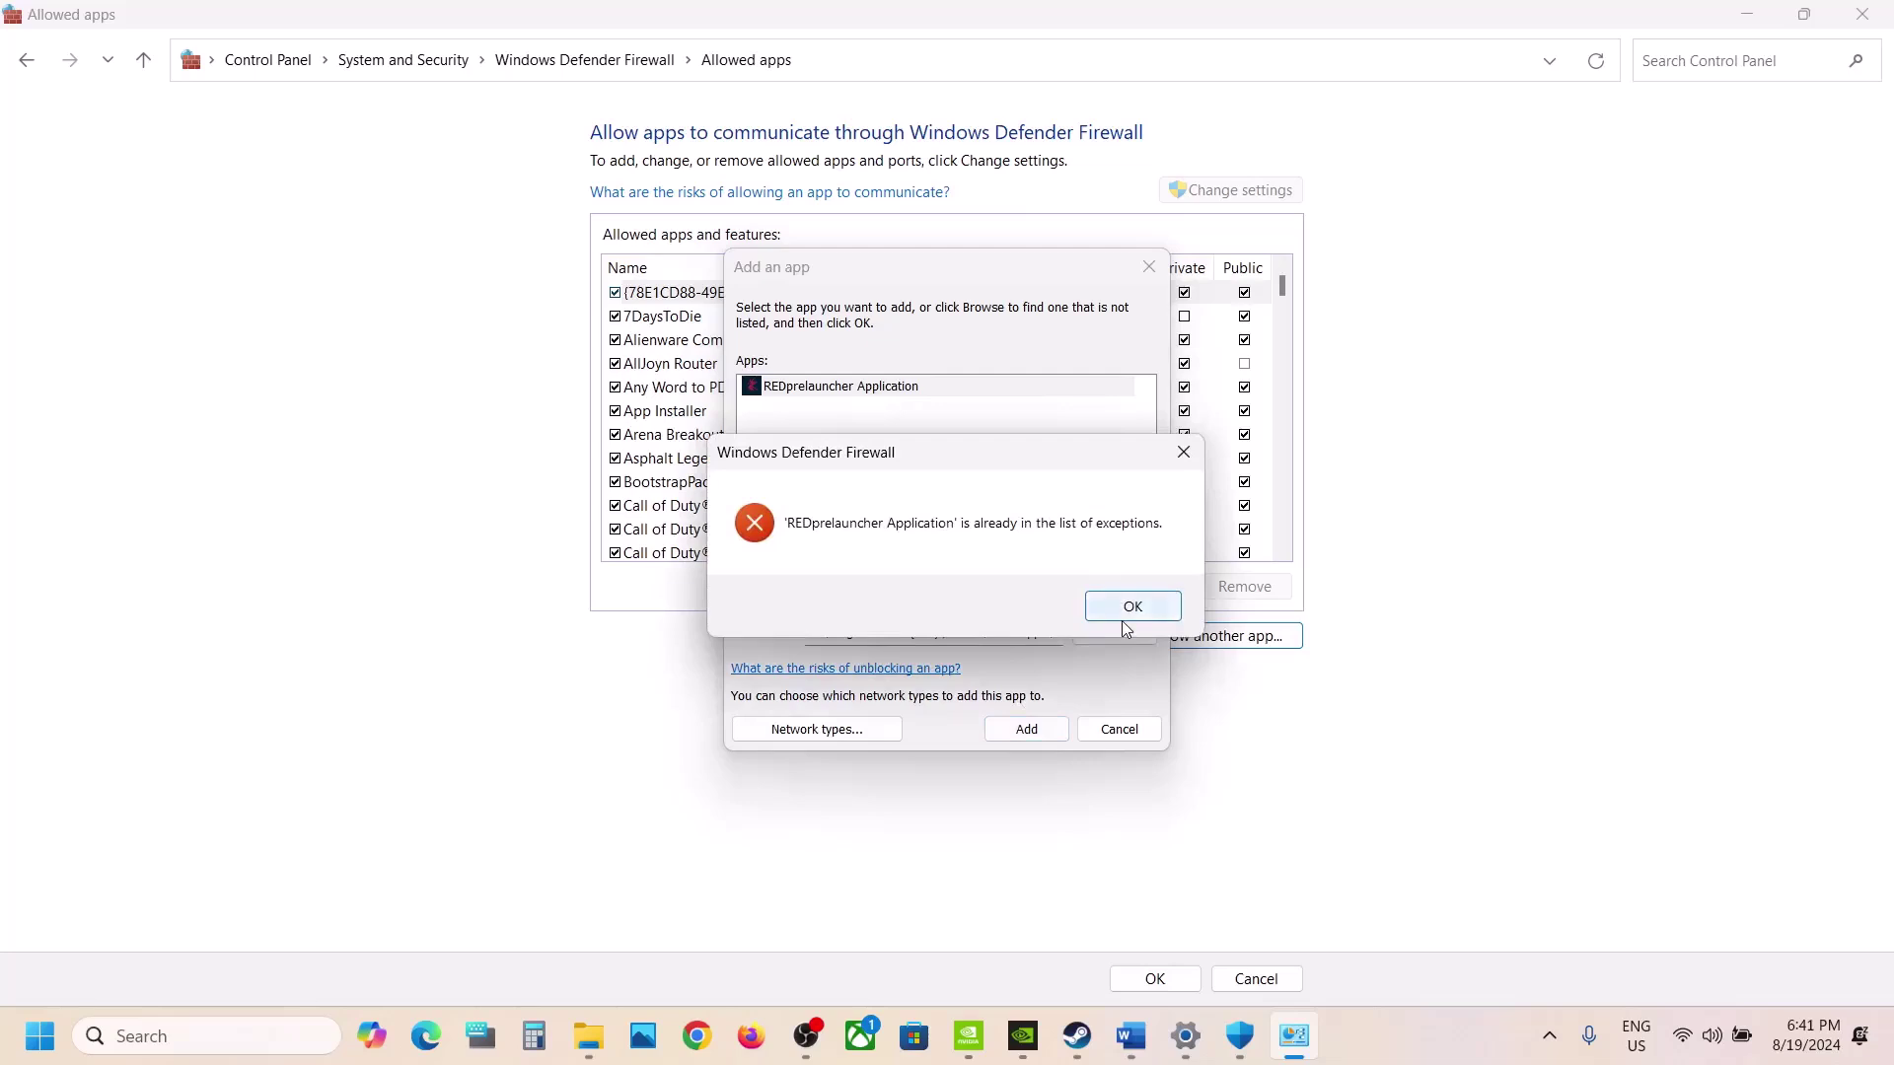
left_click(1127, 608)
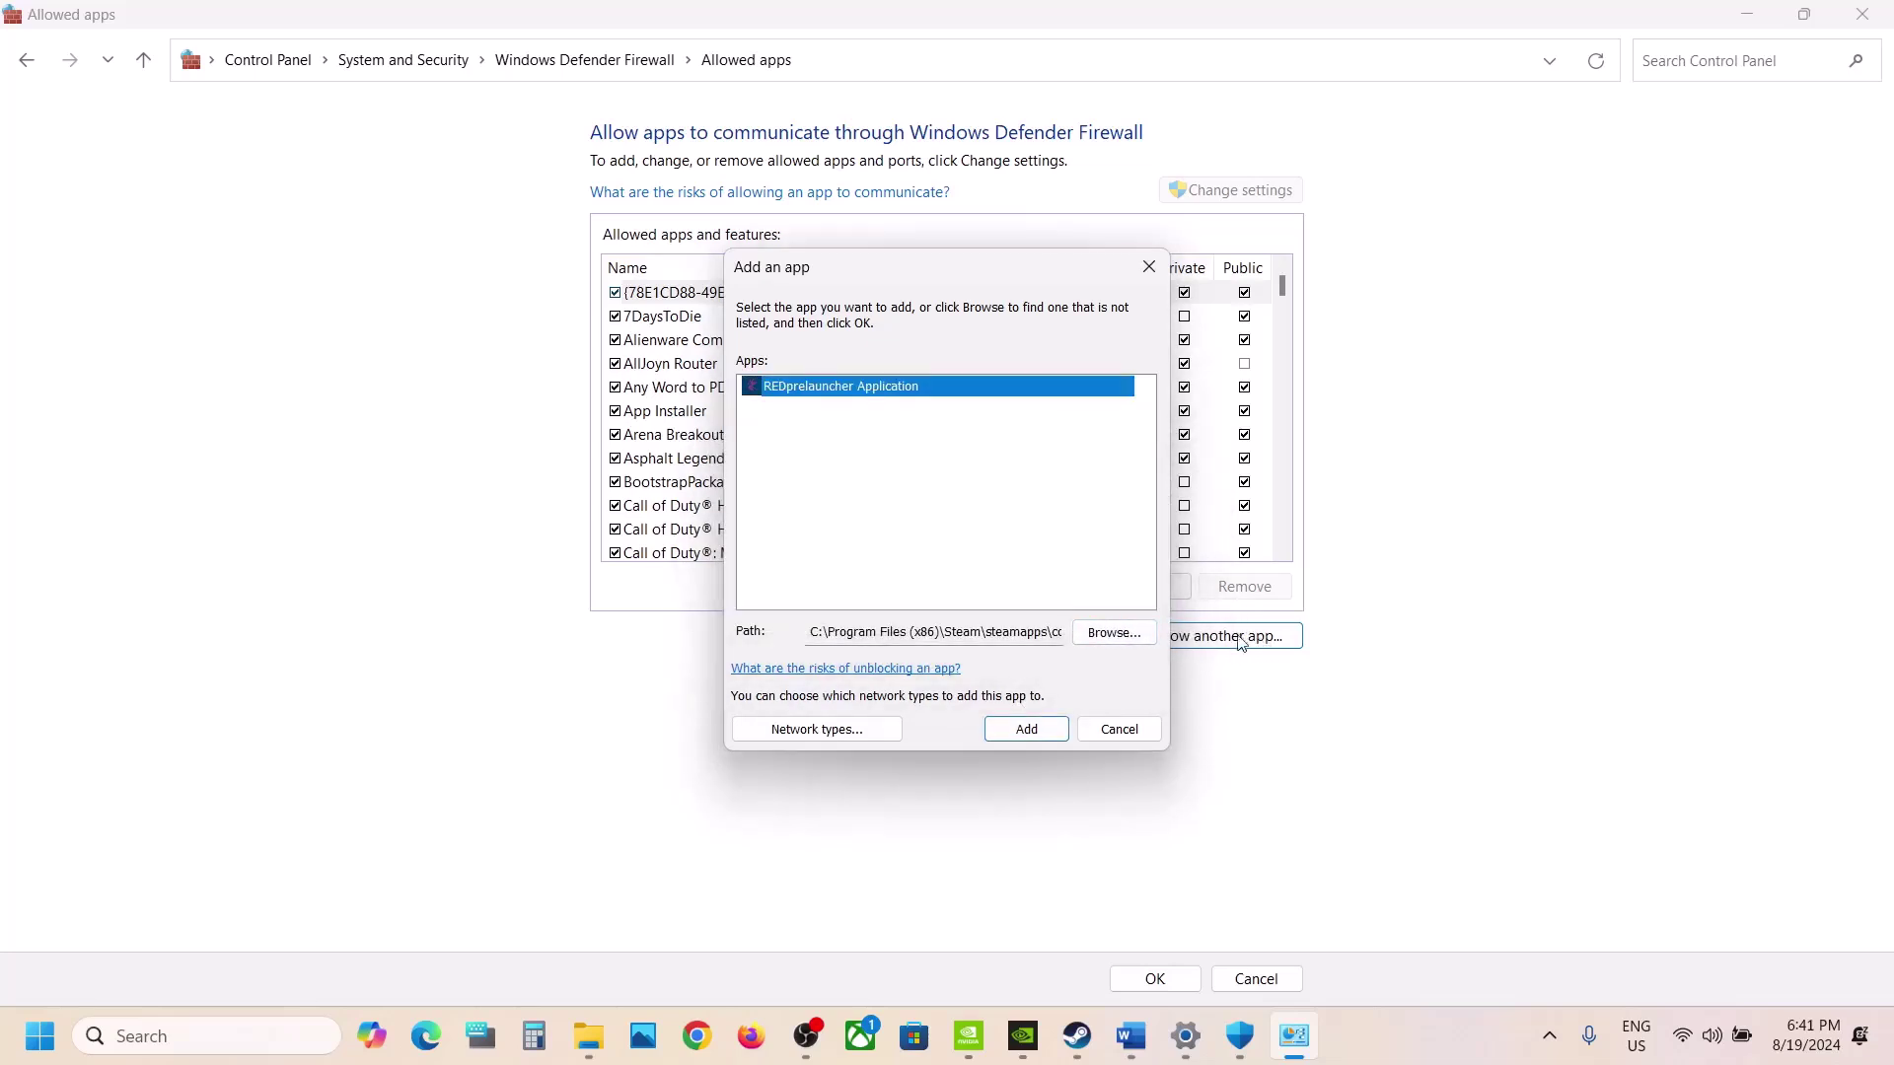
Try to add the Cyberpunk2077 application from the game's bin\x64 folder to the firewall's allowed apps
left_click(1114, 632)
double_click(1013, 518)
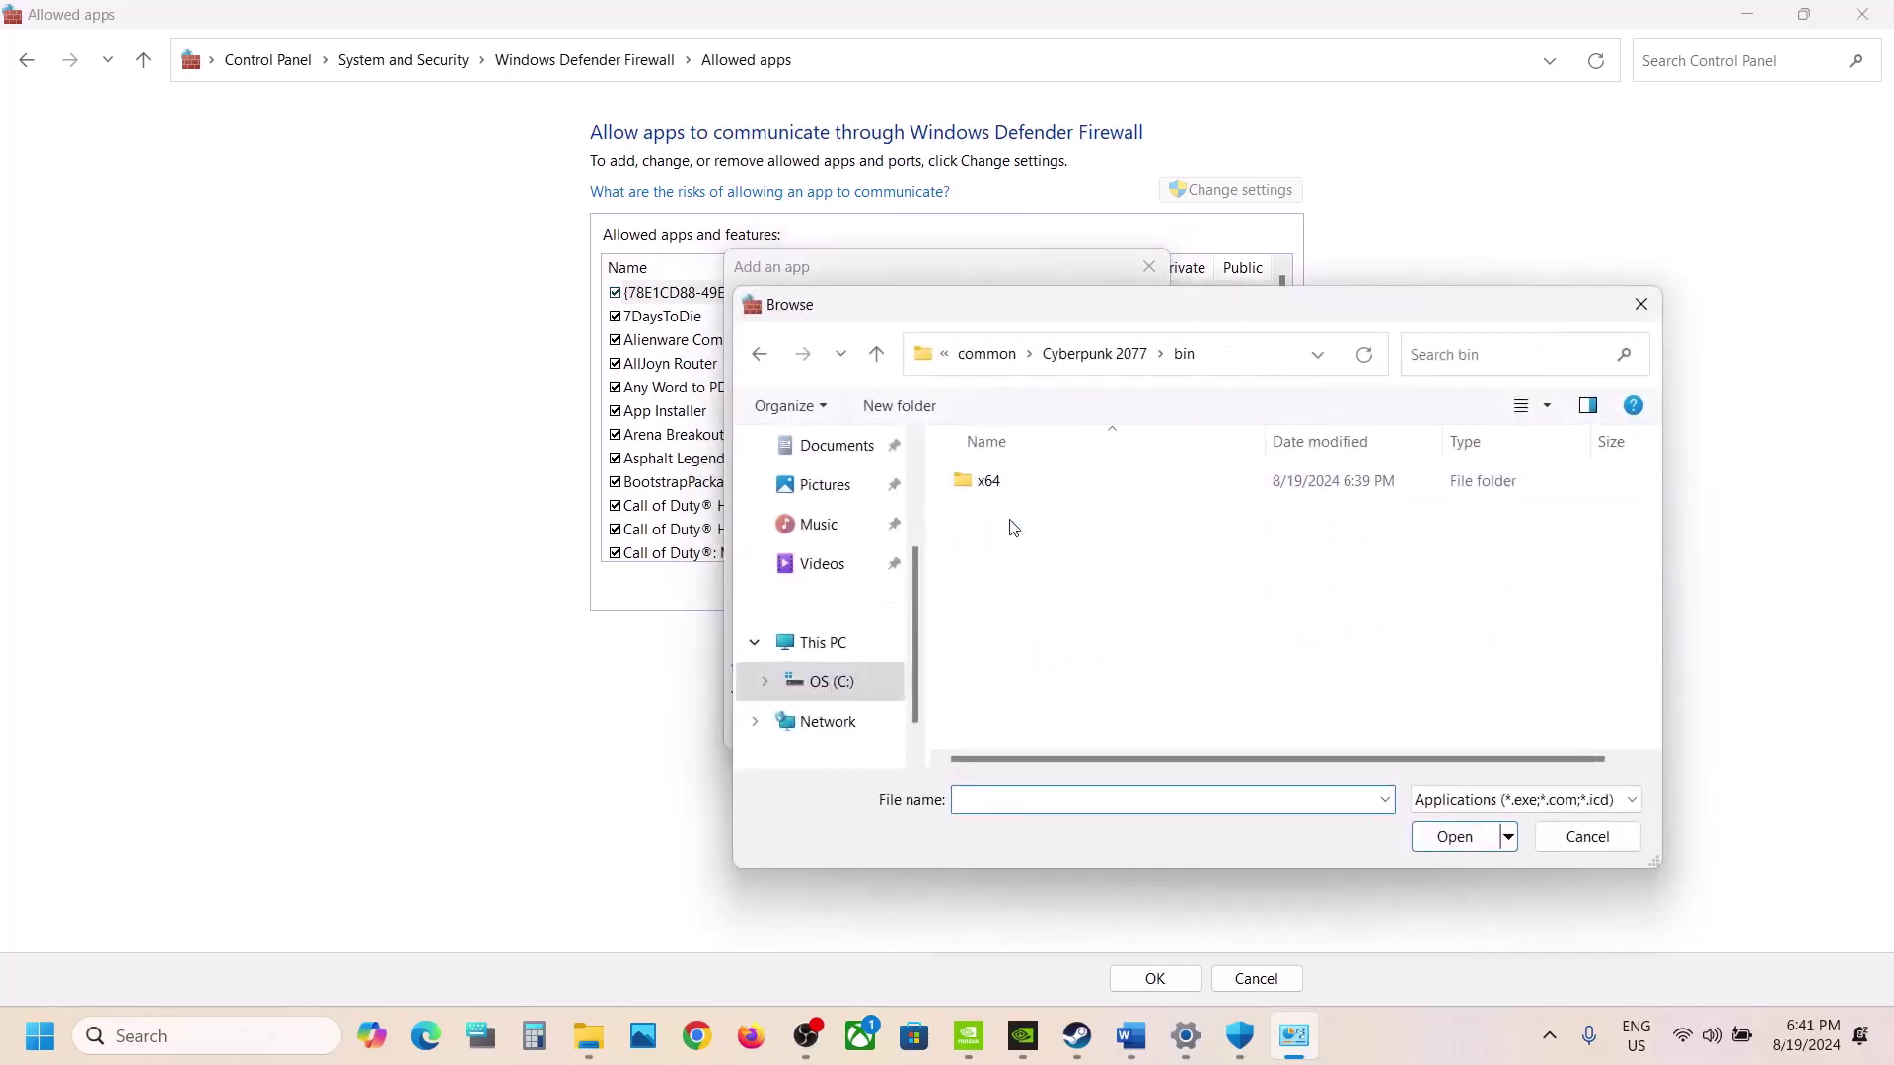
double_click(1015, 483)
left_click(1048, 555)
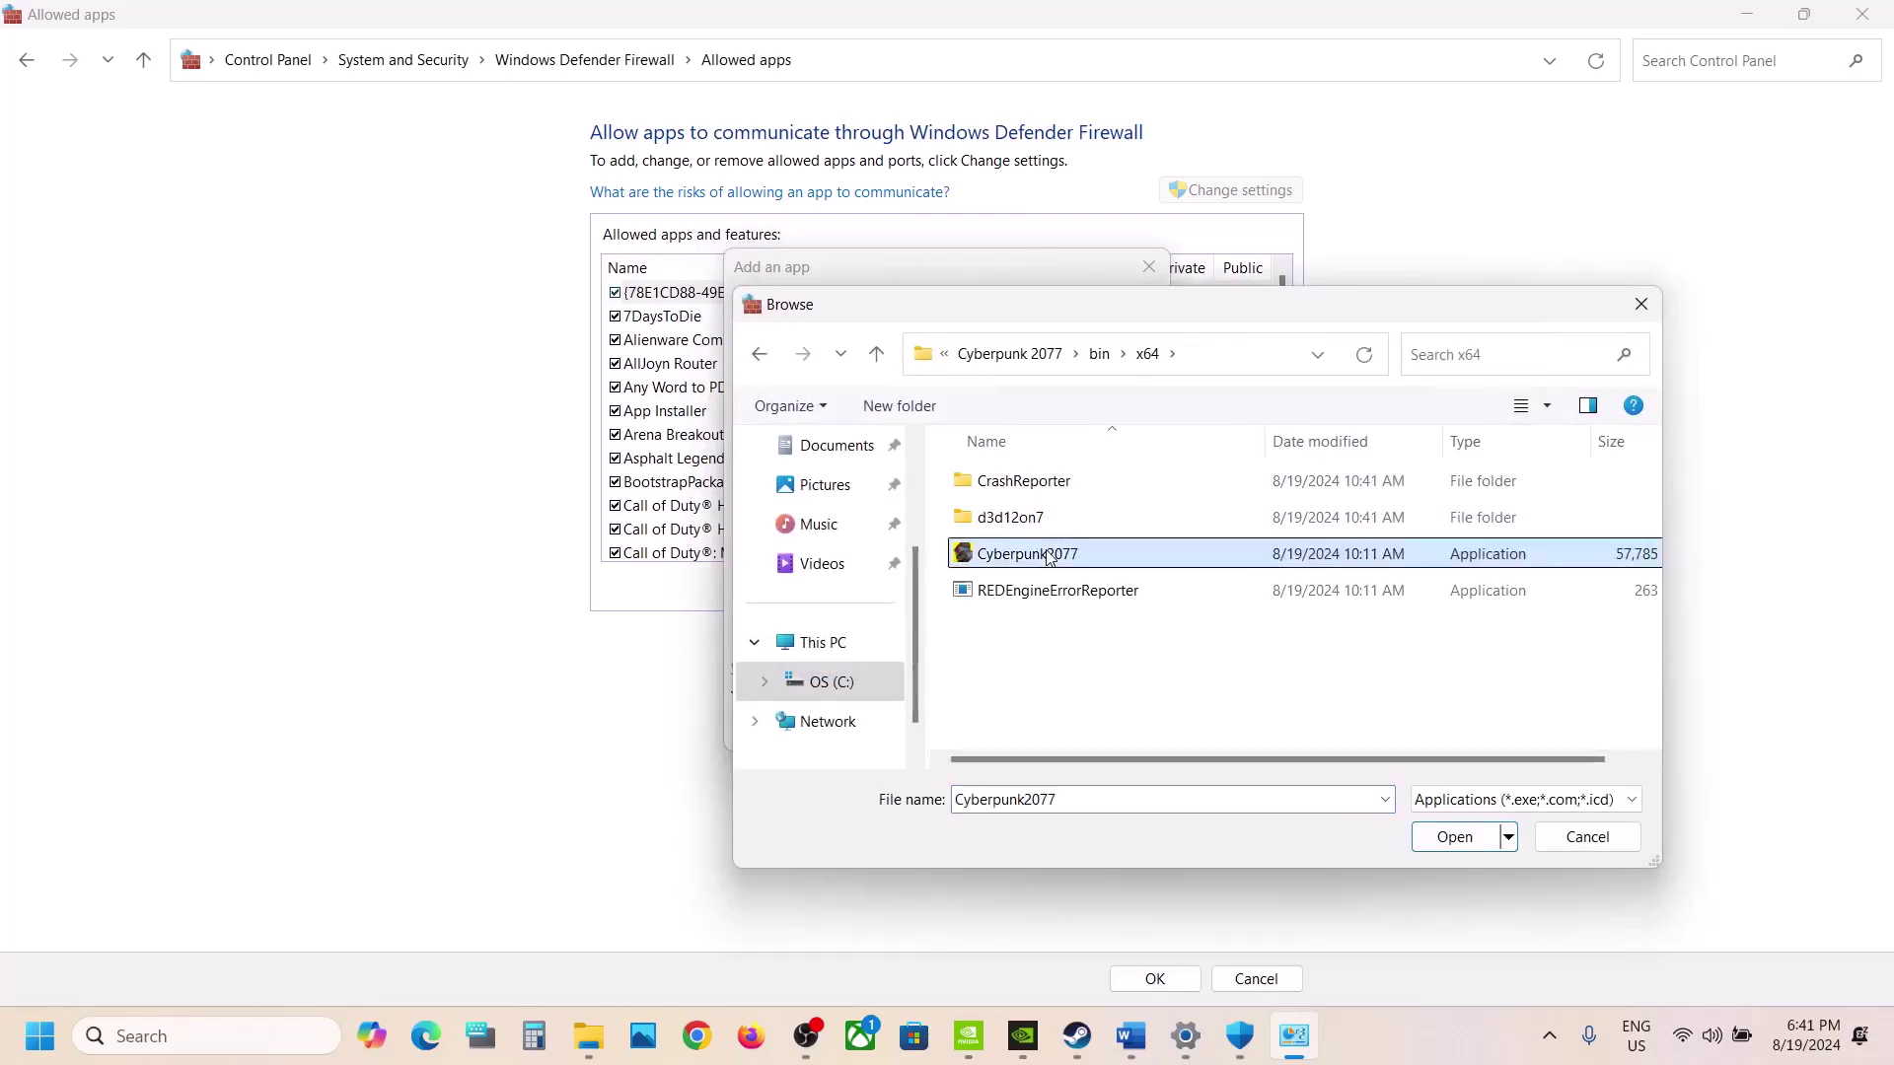
left_click(1455, 837)
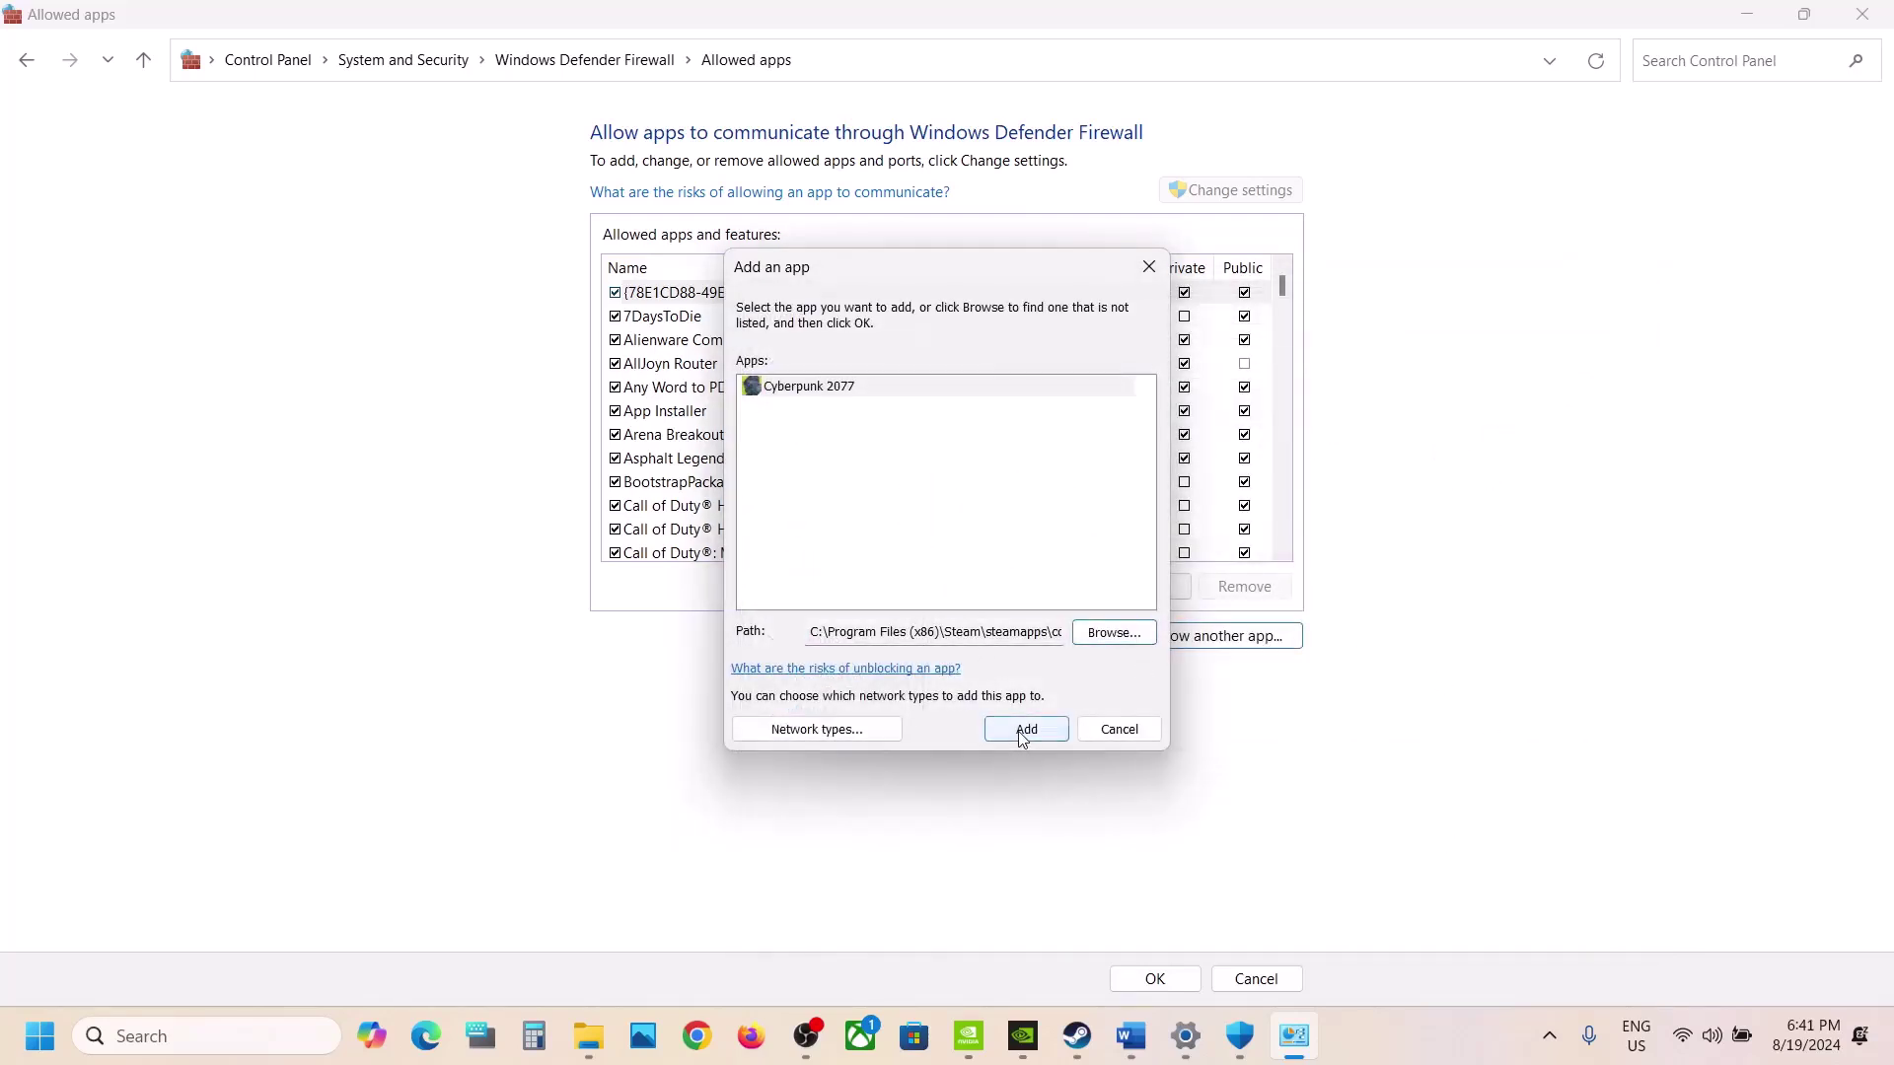
left_click(1018, 738)
left_click(1102, 607)
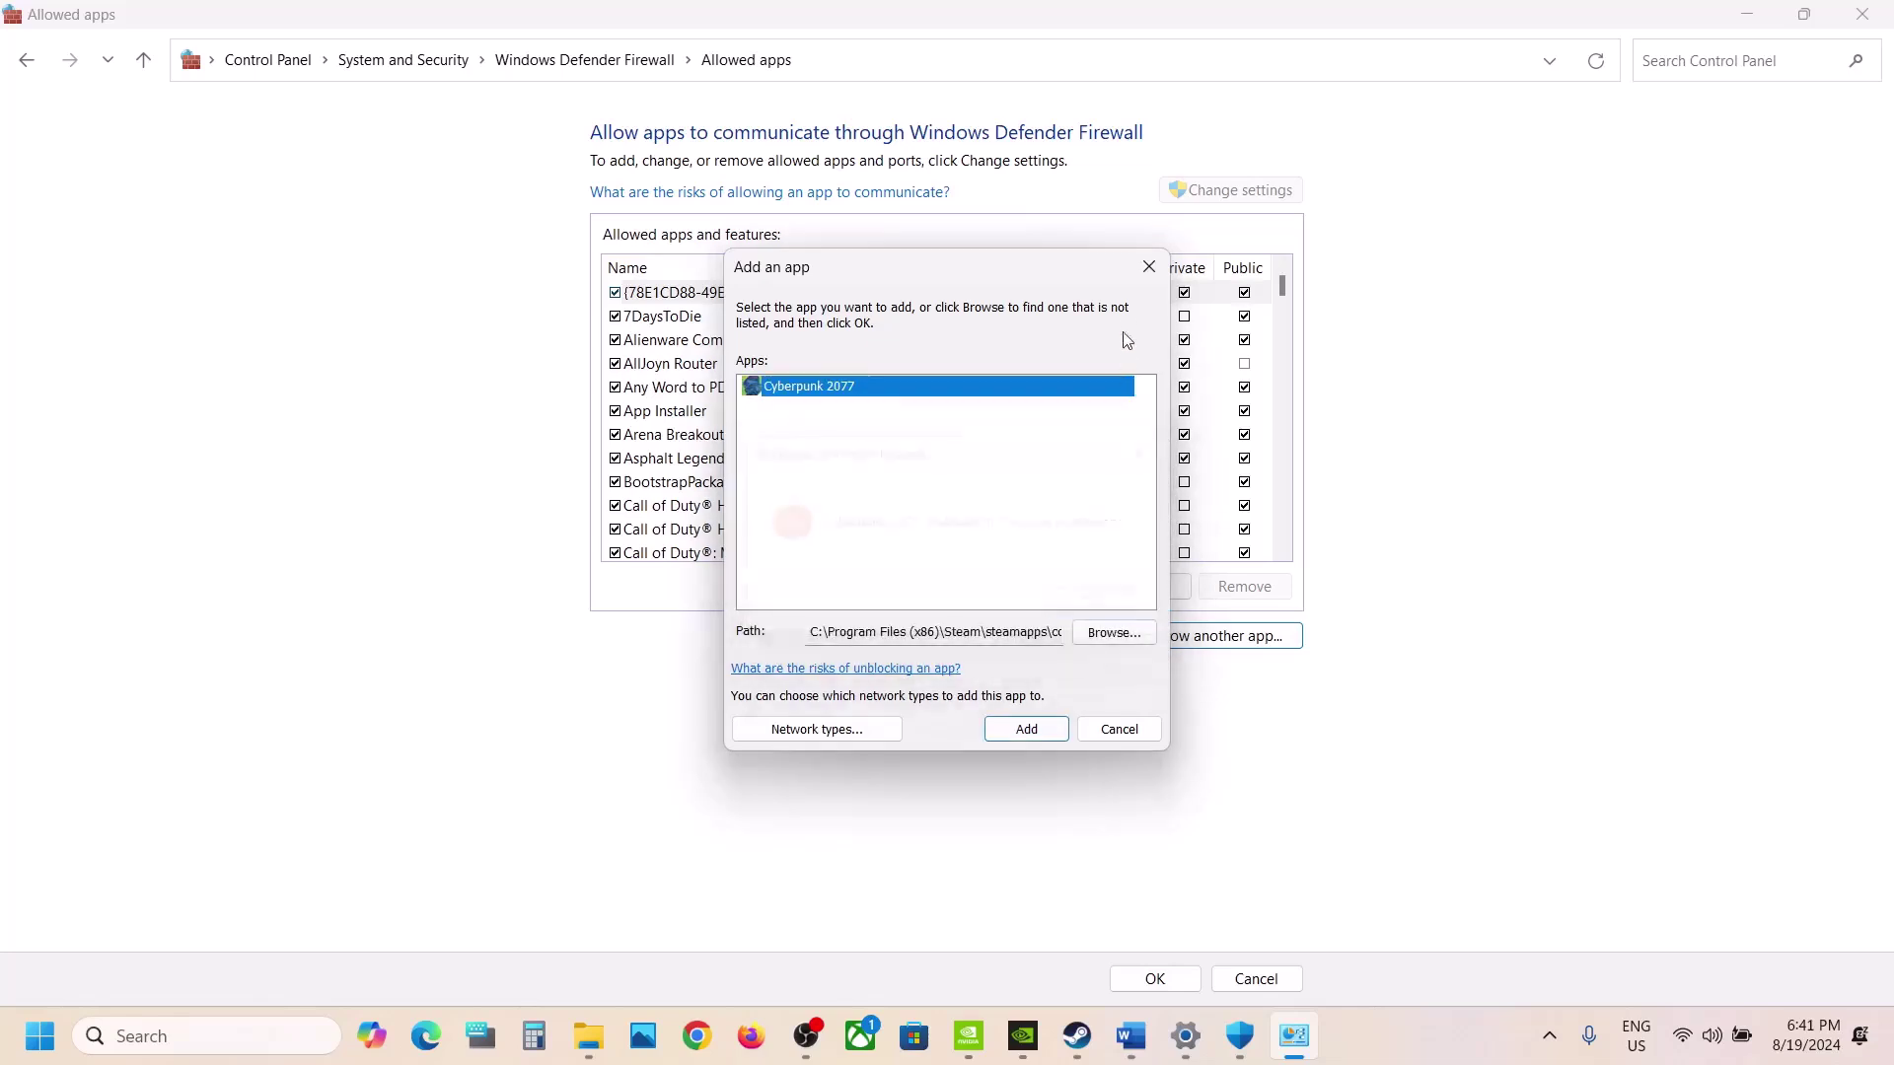
left_click(1149, 268)
Check the Cyberpunk 2077 entries in the firewall's allowed apps list and confirm the list
left_click(846, 464)
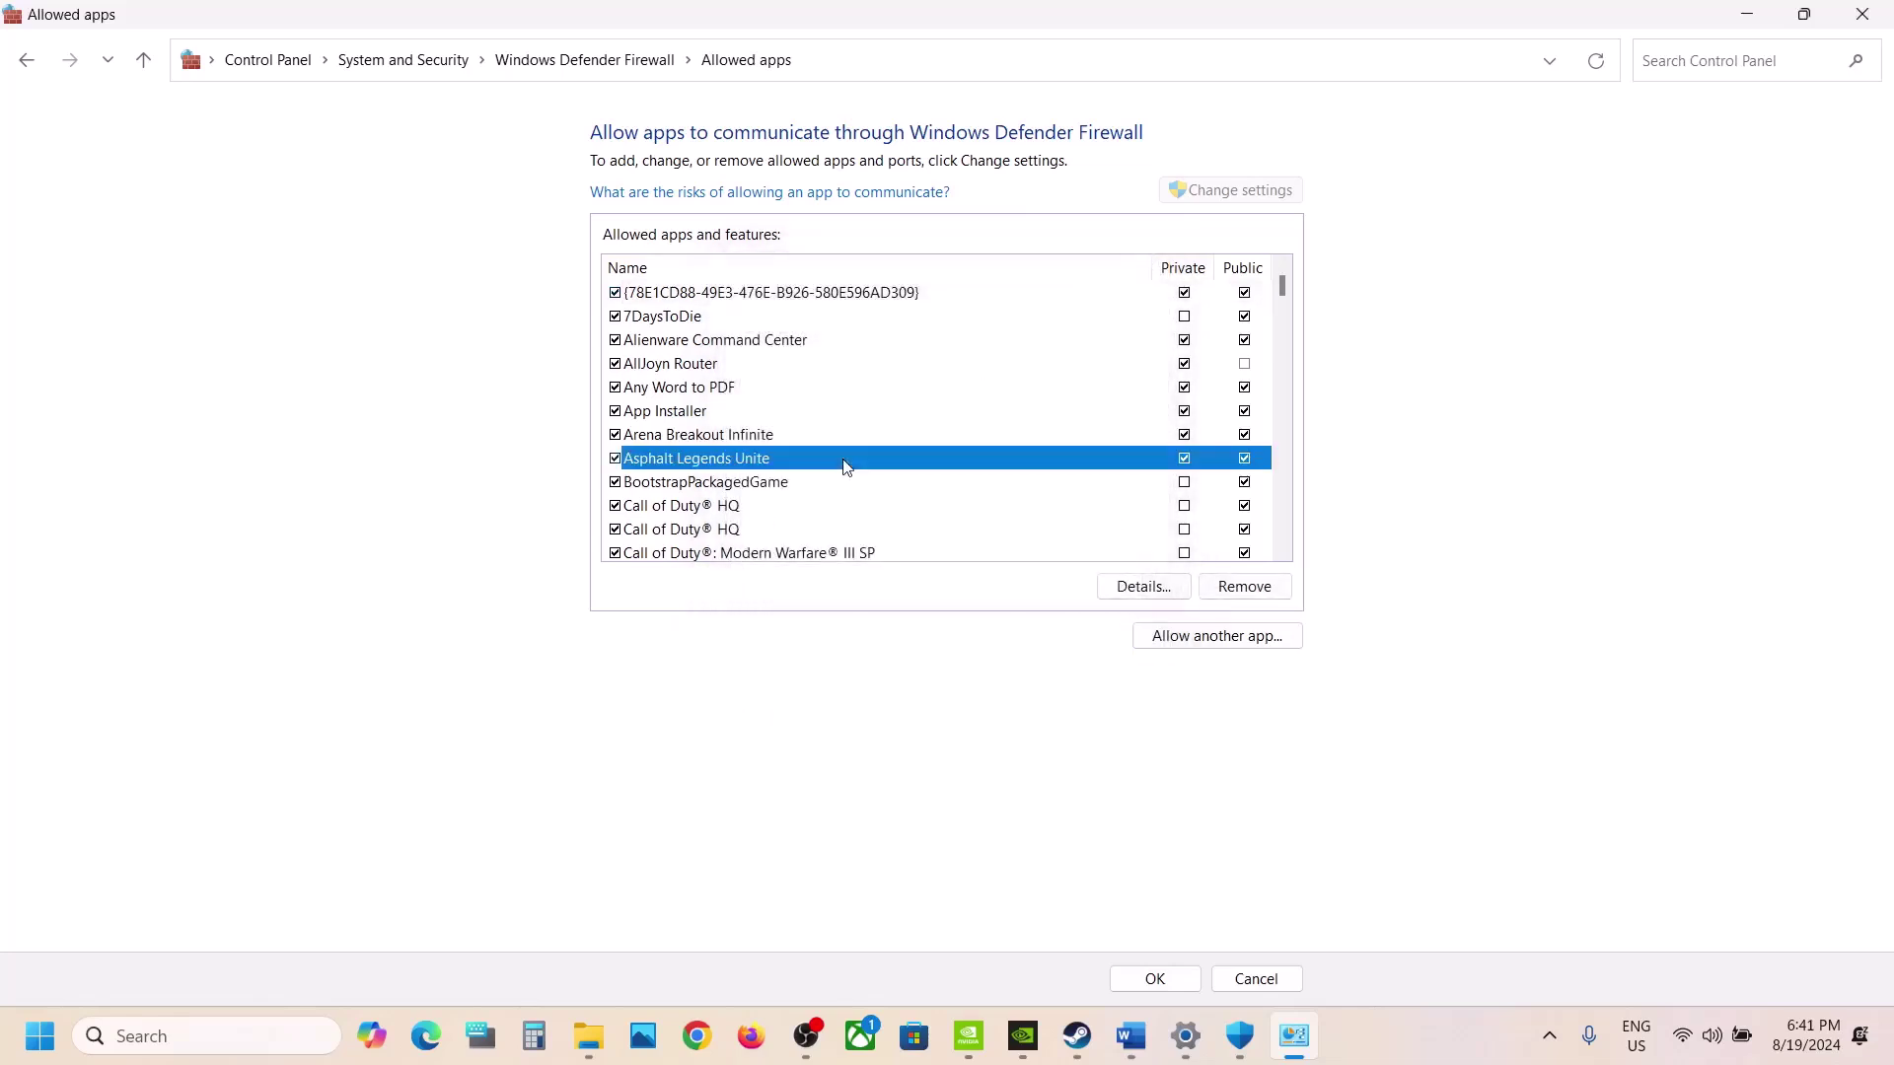
key("c")
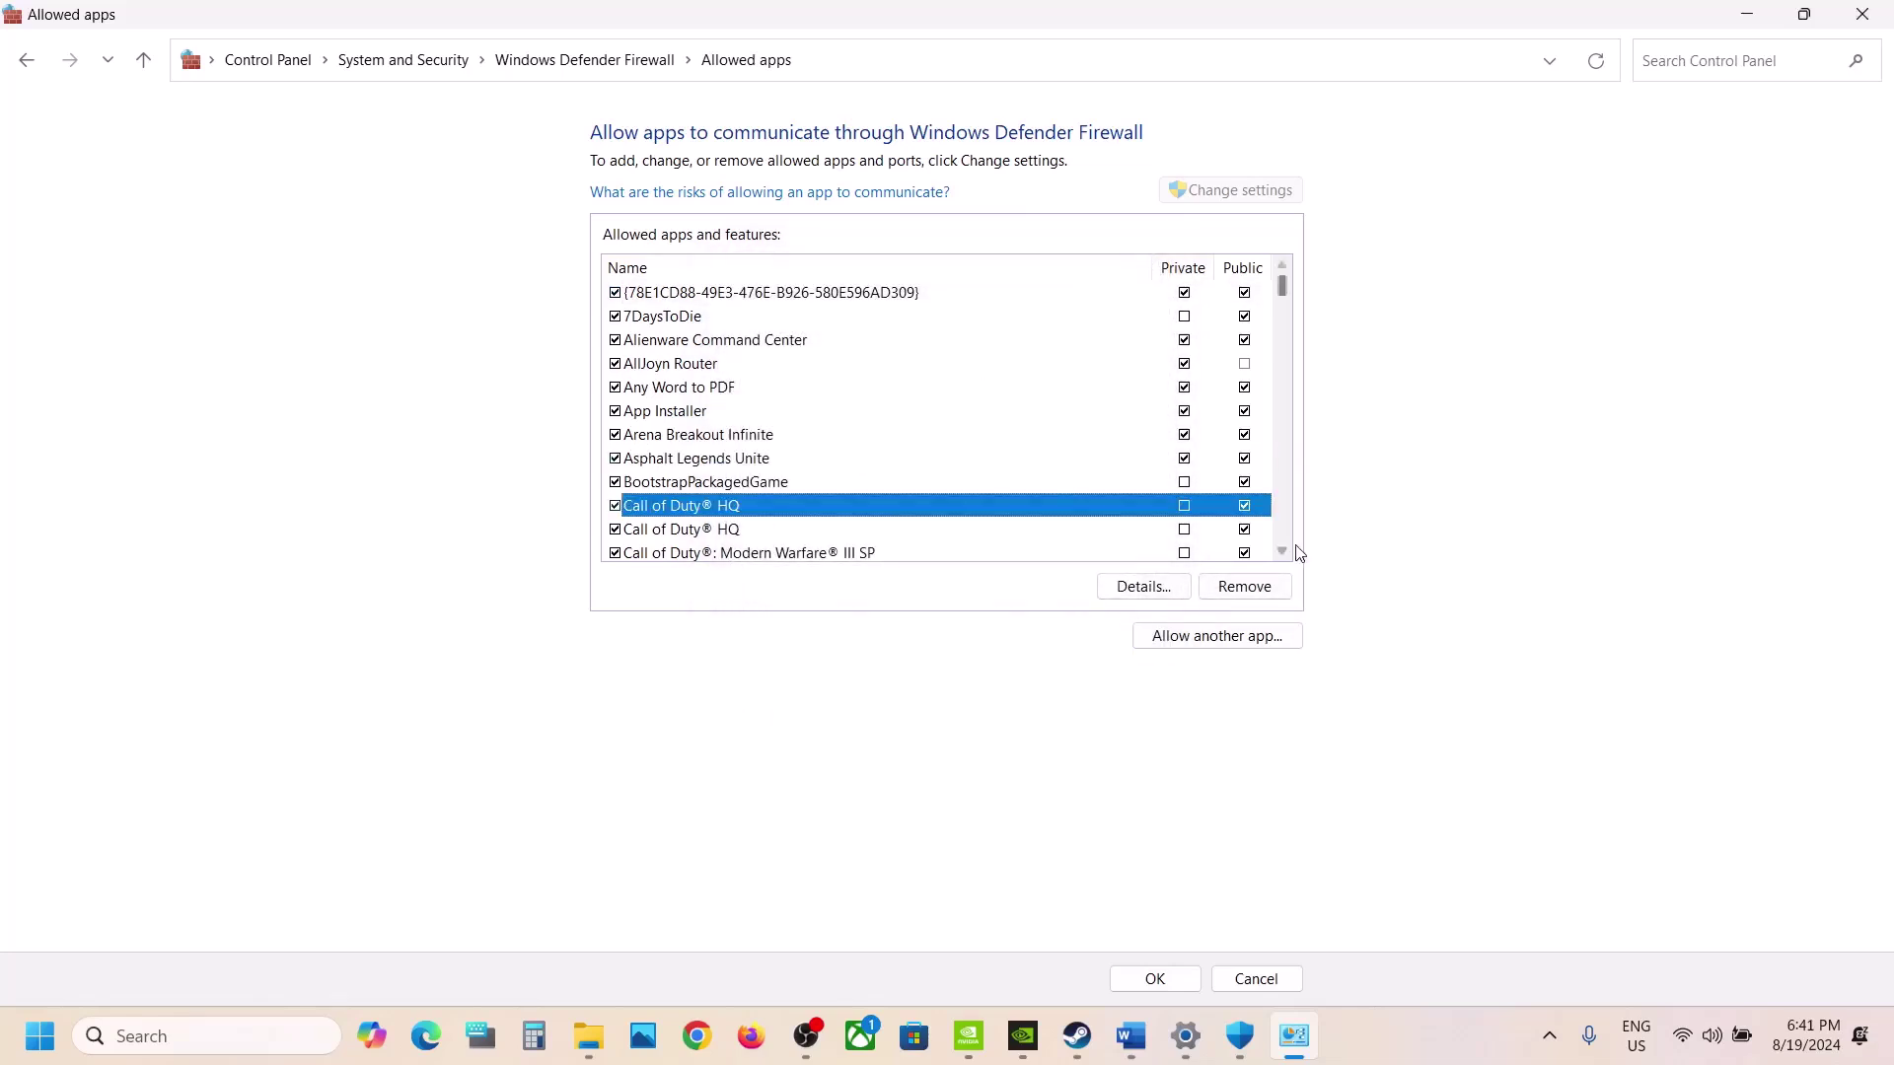
scroll(1285, 554, "down", 8)
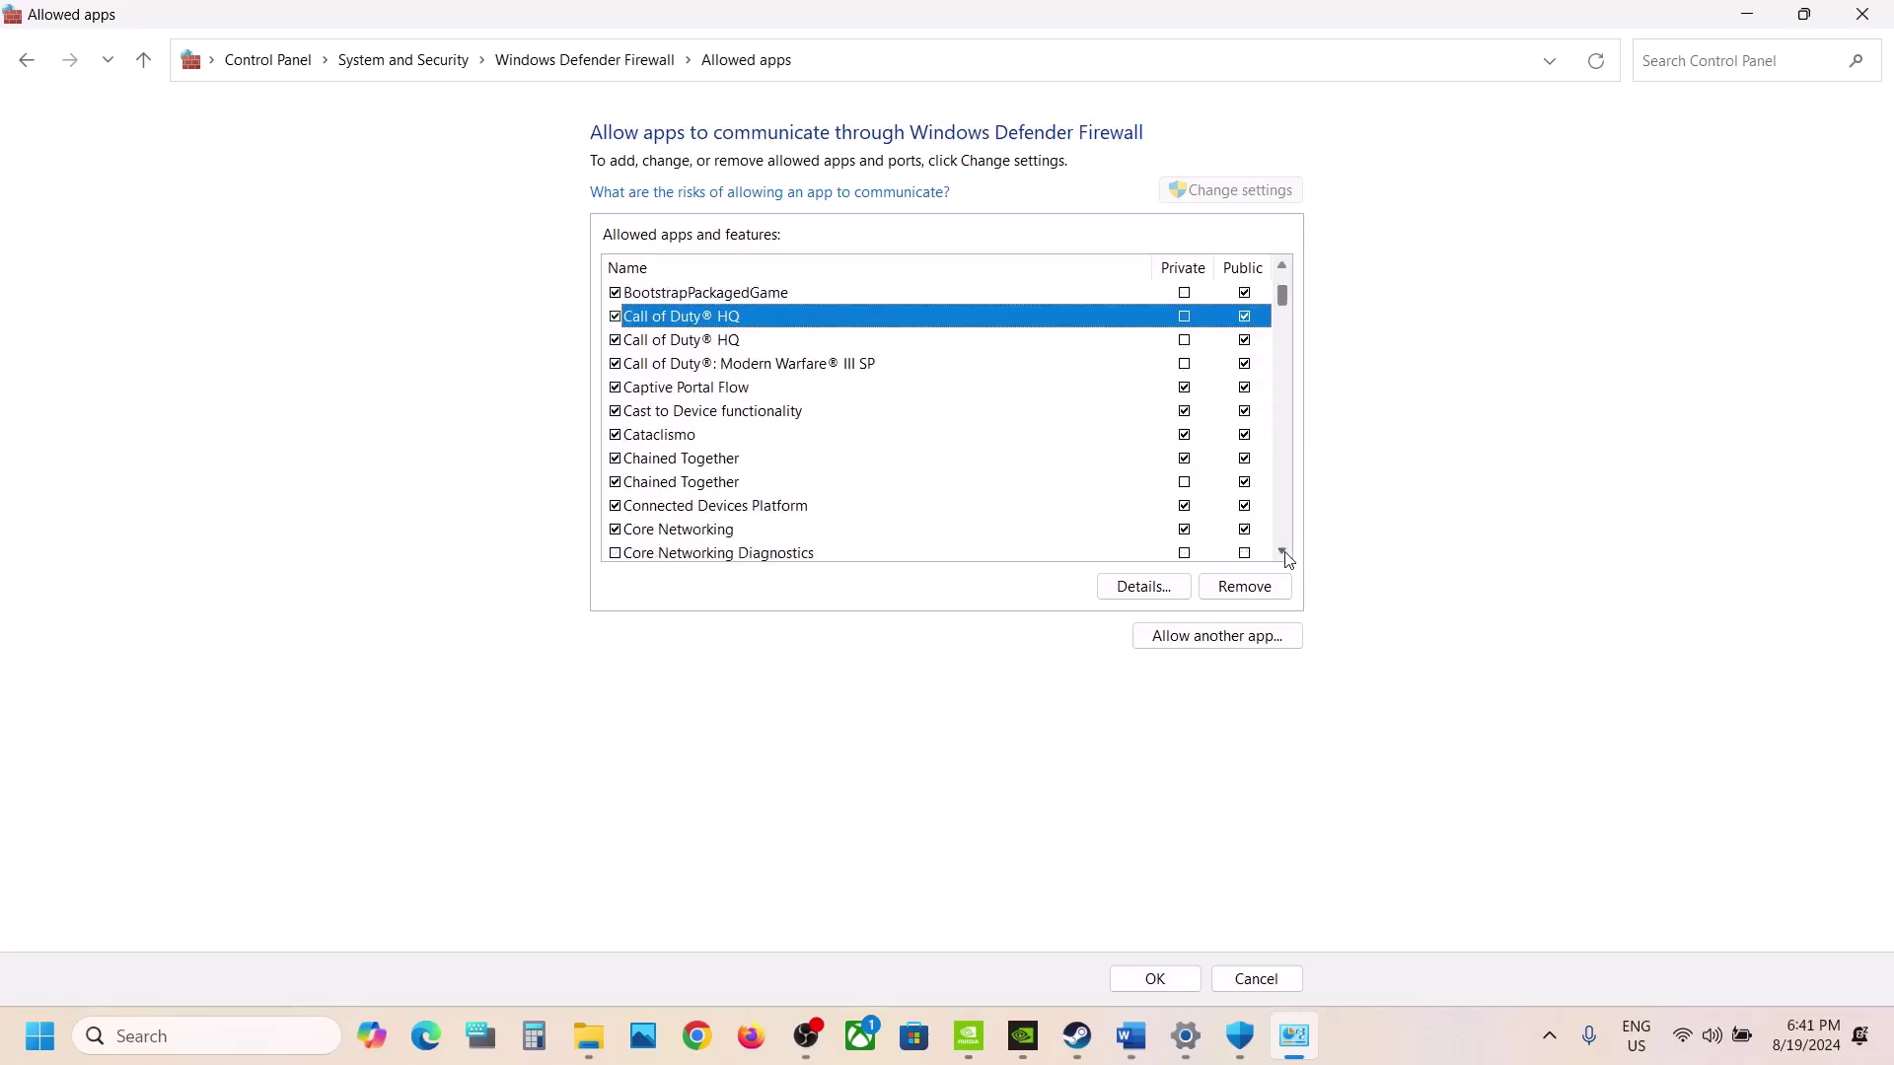
scroll(1285, 554, "down", 3)
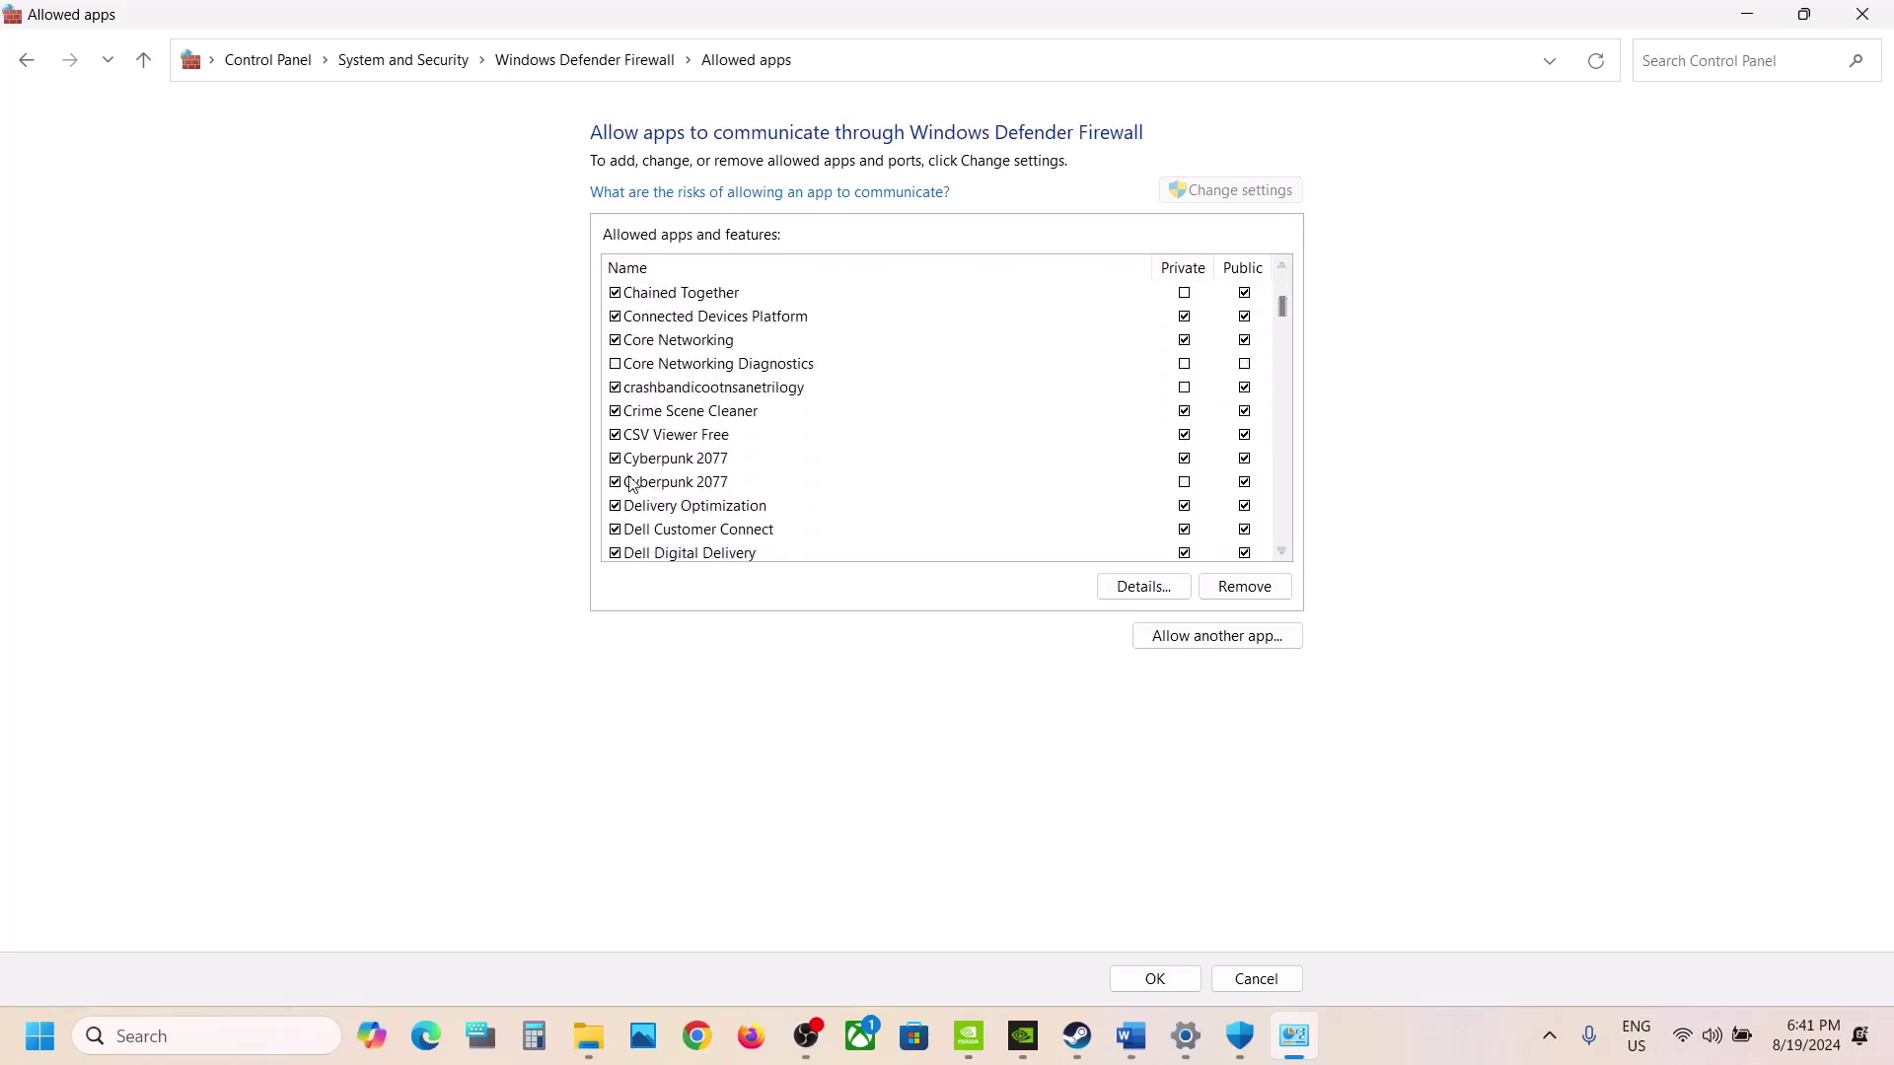
left_click(632, 485)
left_click(661, 461)
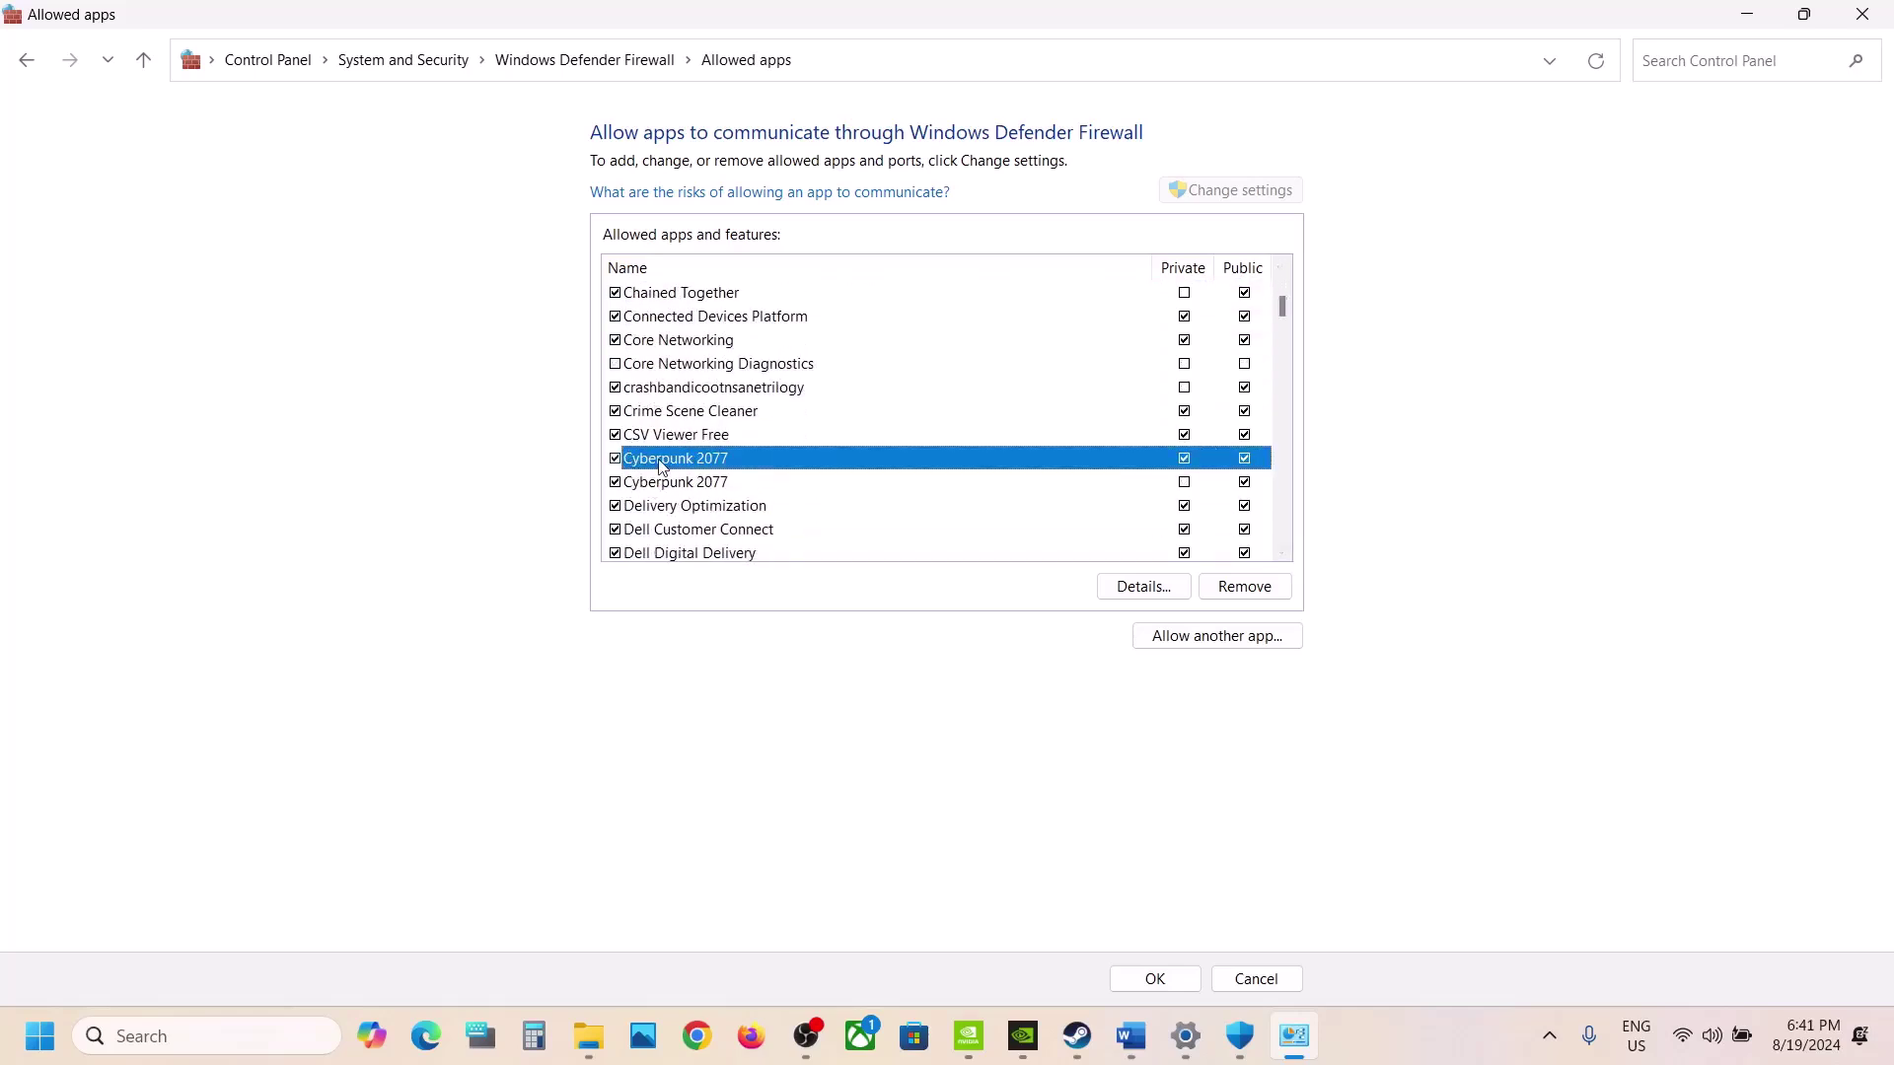
left_click(1147, 977)
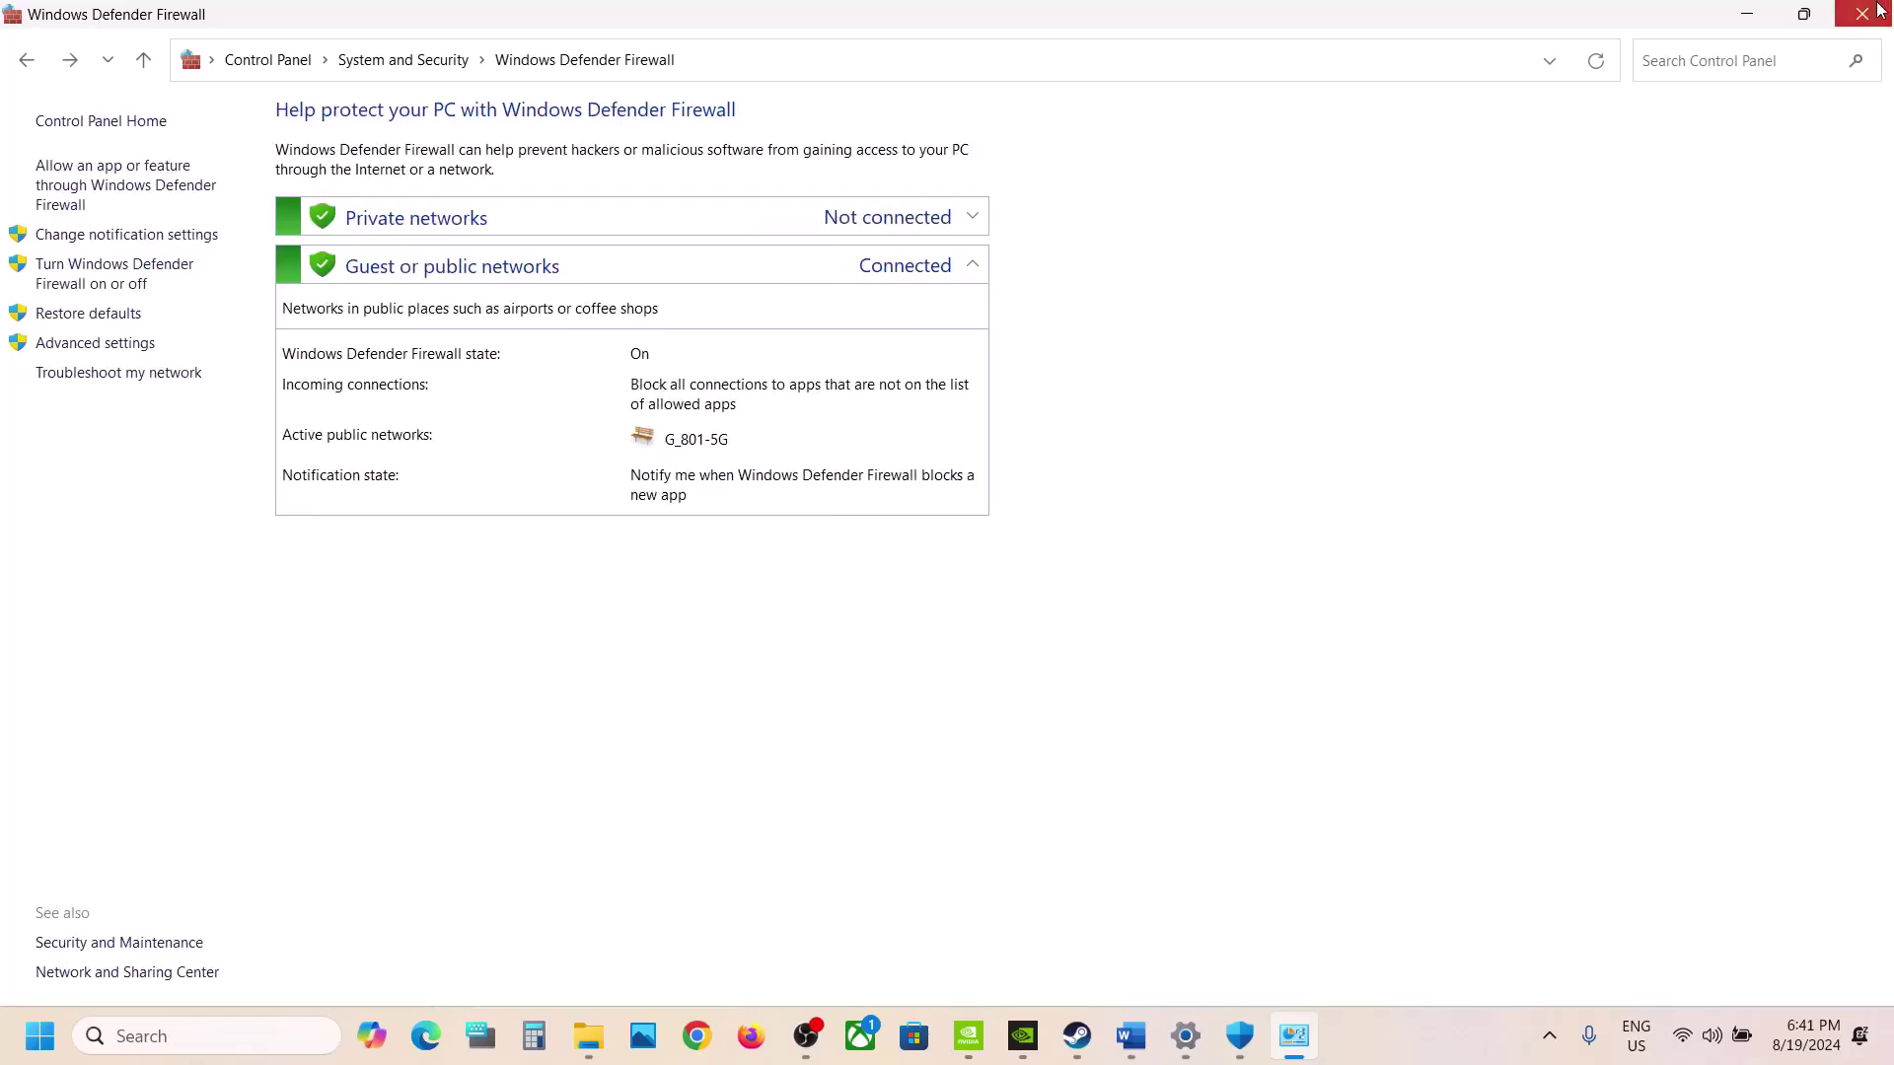
Close the Control Panel, Windows Security and Settings windows to return to the Word document
left_click(1879, 12)
left_click(1873, 19)
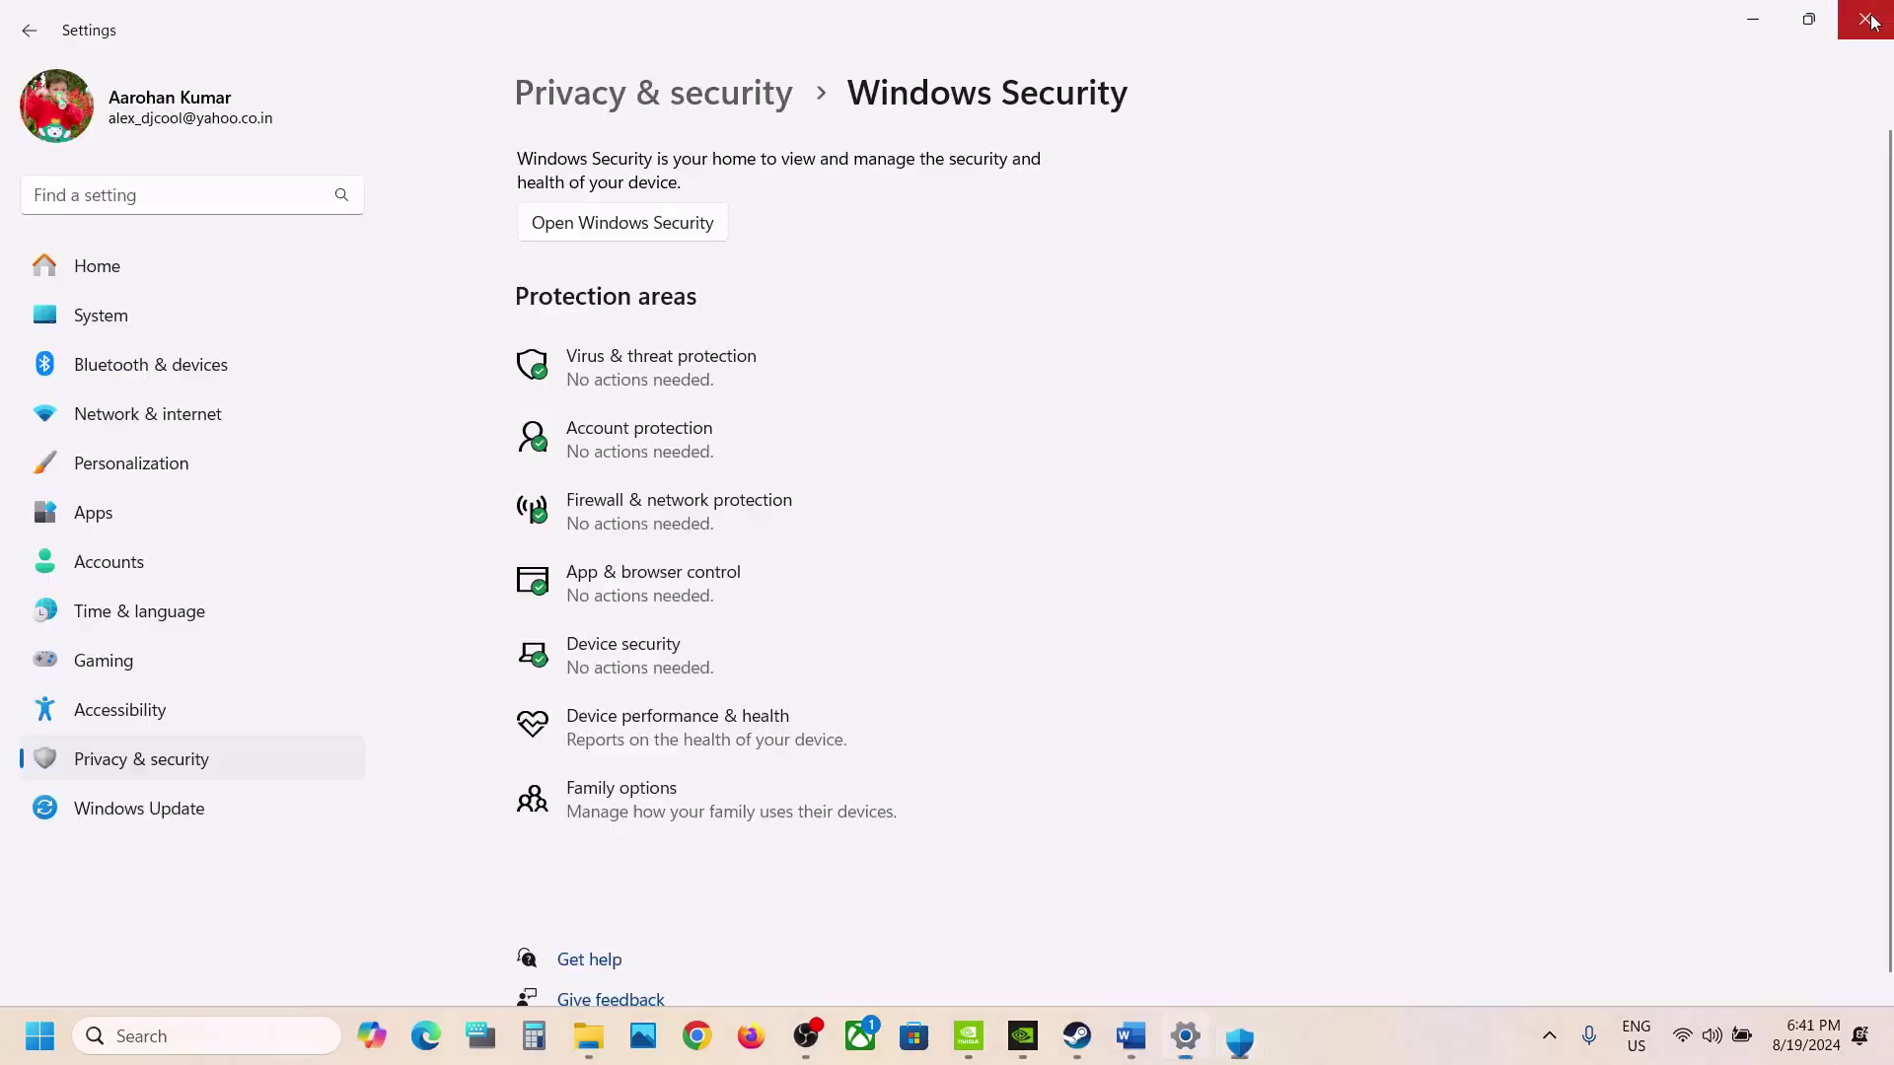
left_click(1857, 20)
Read Step 4 on uninstalling mods and disabling RedMOD and Step 5 on GeForce Experience performance in the Word document
scroll(415, 589, "down", 4)
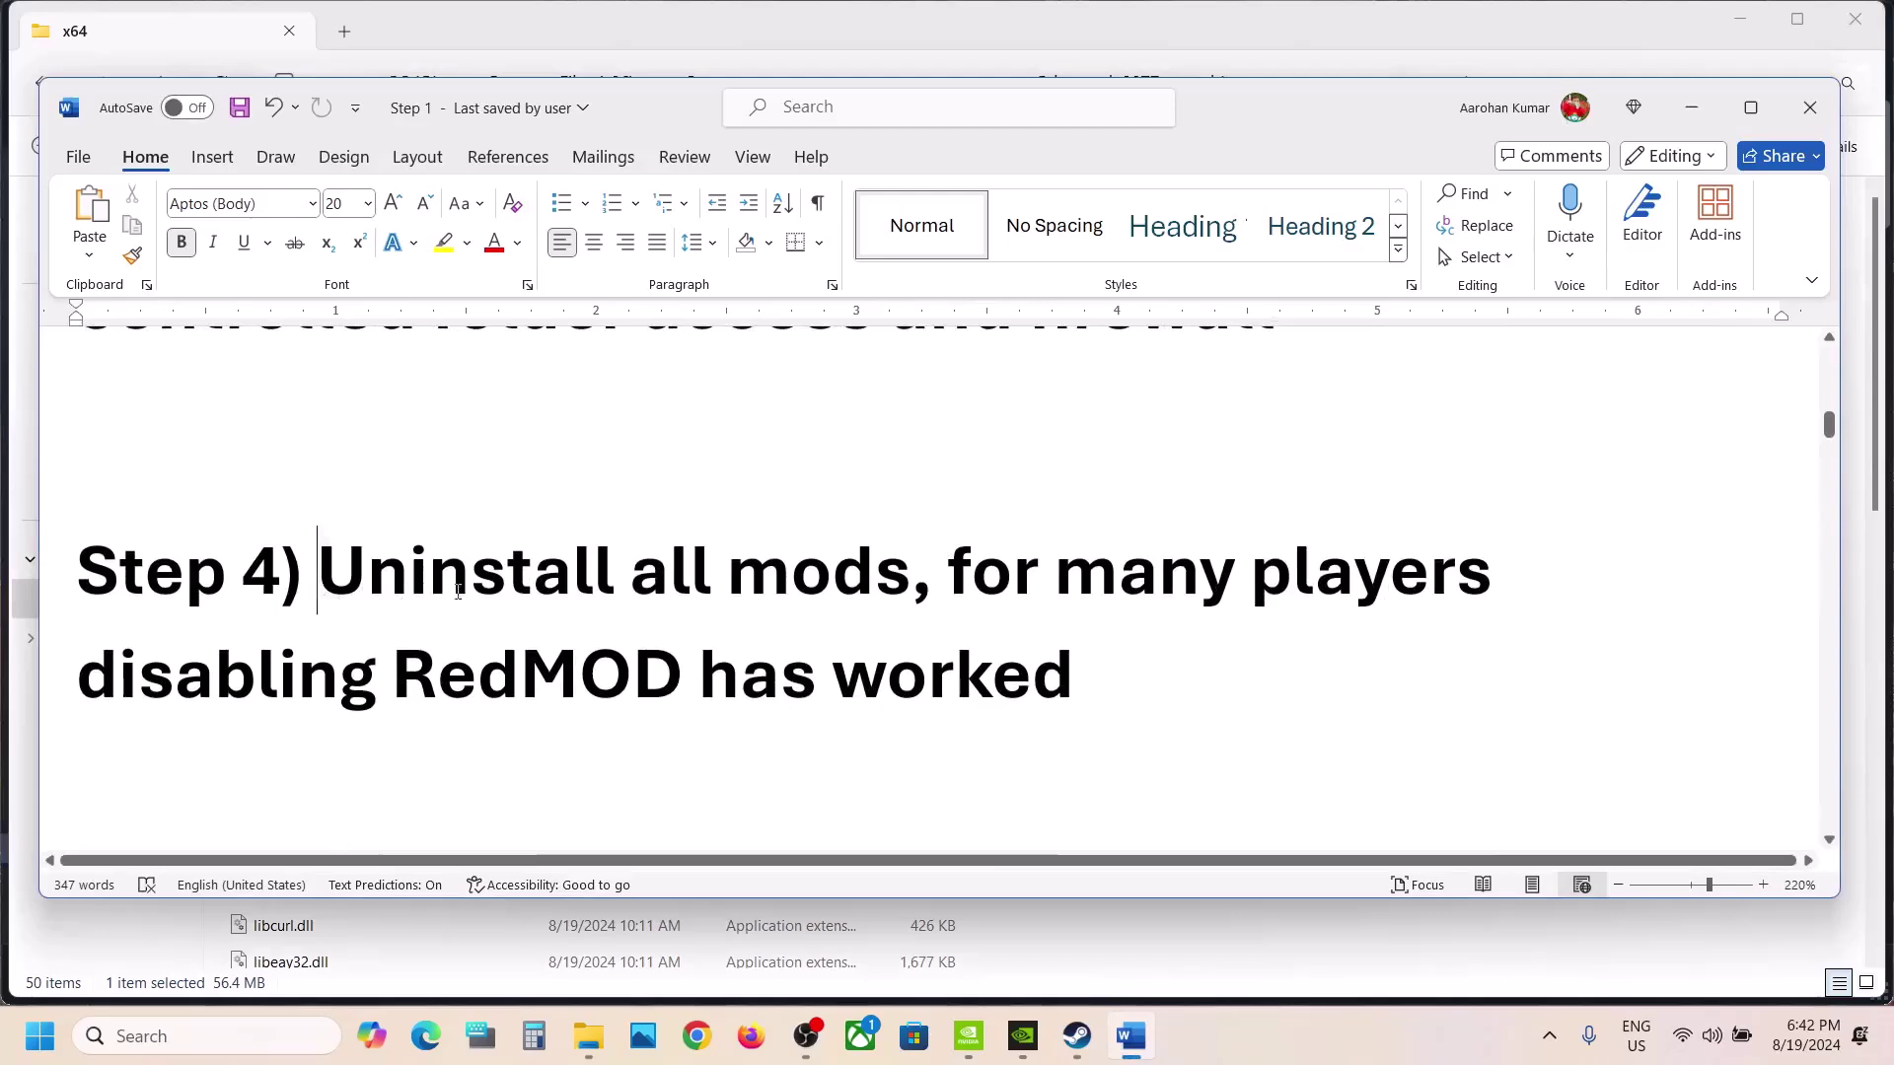
left_click_drag(317, 577, 934, 593)
left_click_drag(931, 591, 947, 681)
left_click(970, 596)
left_click(482, 707)
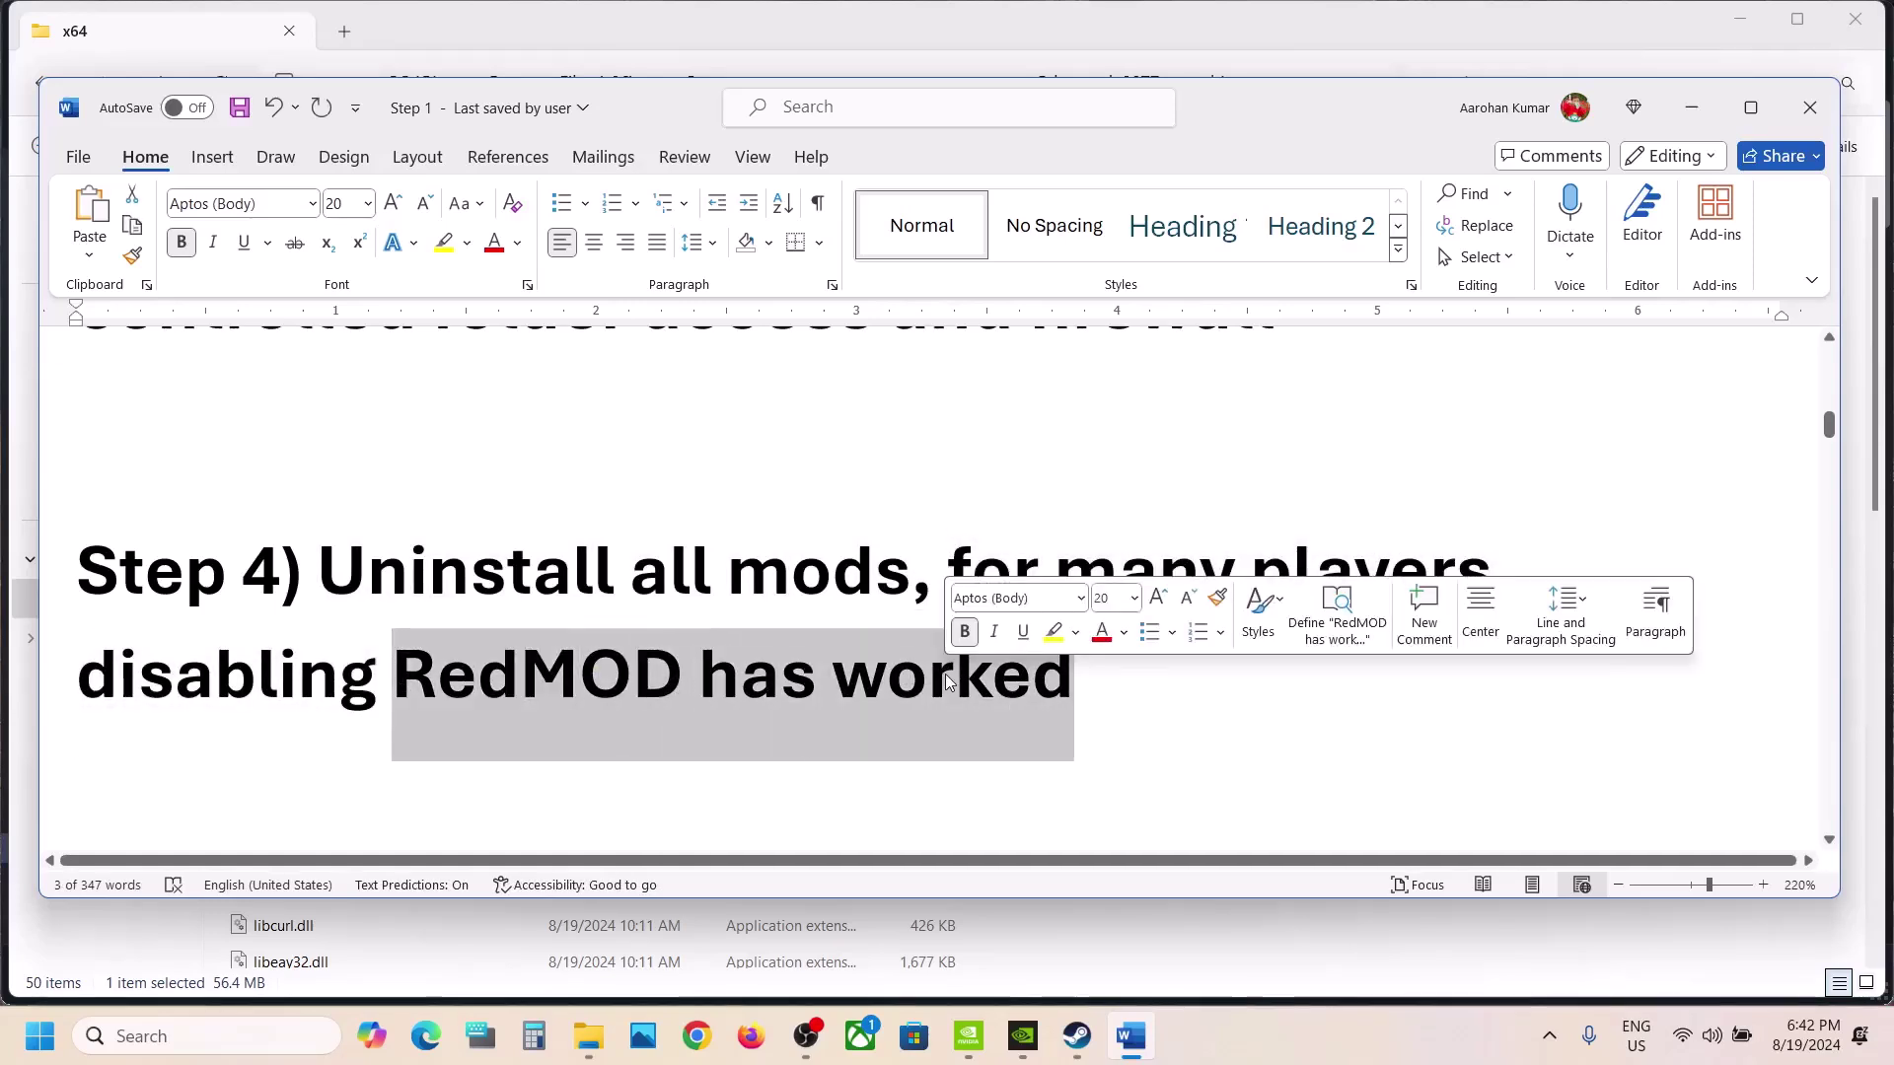
scroll(945, 680, "down", 5)
right_click(945, 681)
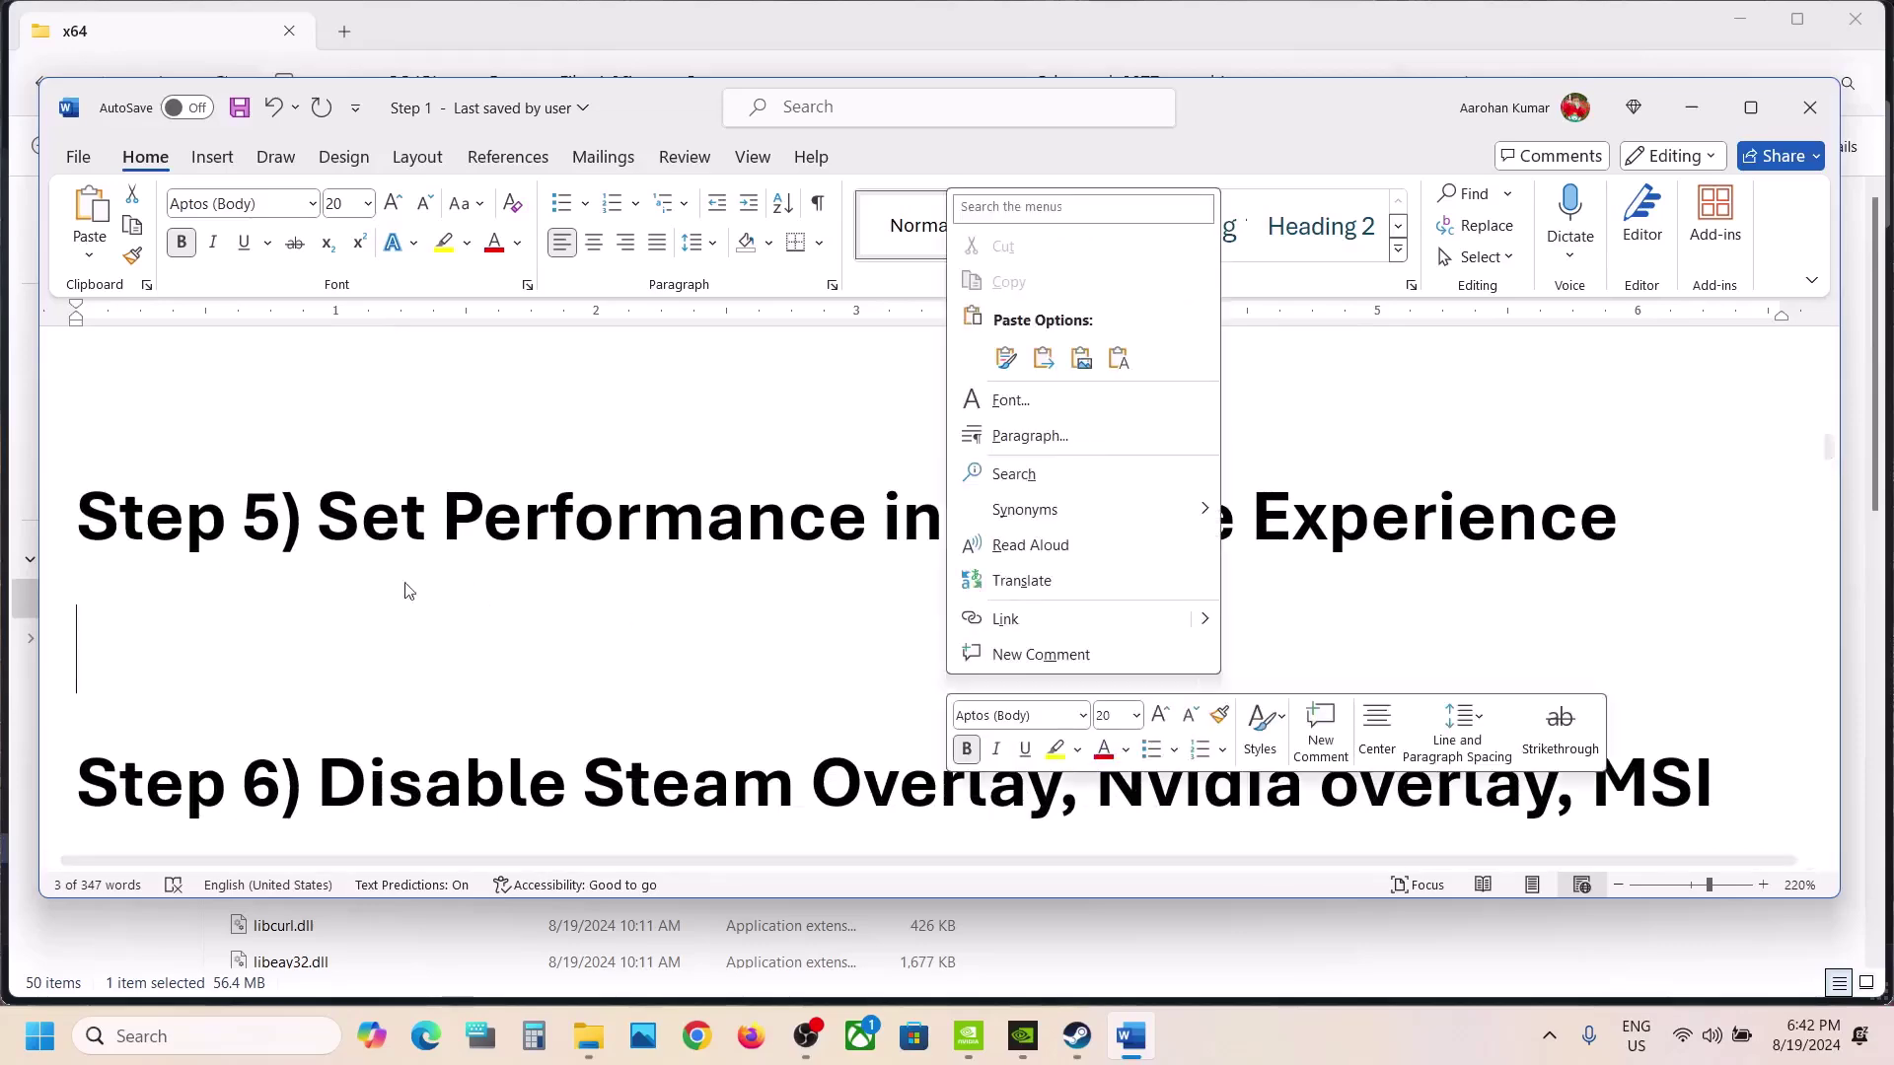
left_click(404, 590)
left_click_drag(318, 515, 1451, 485)
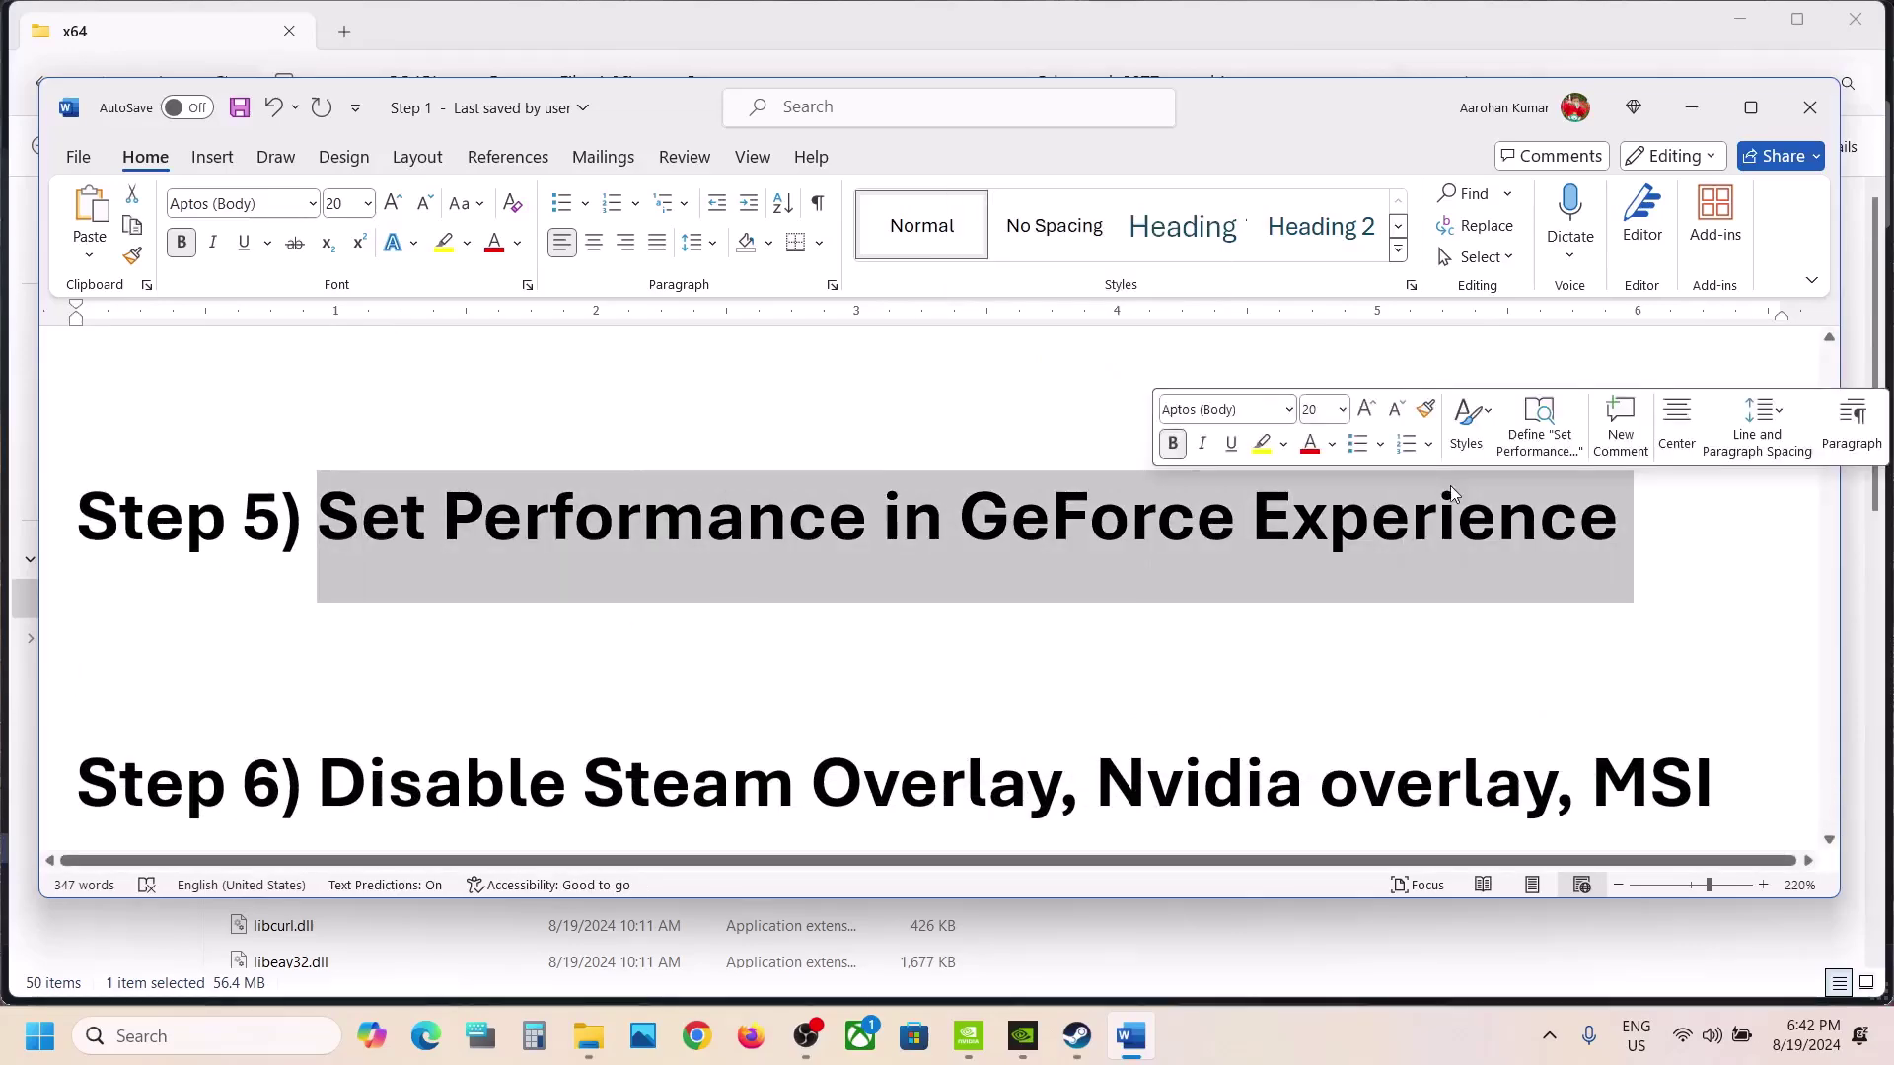
Switch to GeForce Experience, open the details of Cyberpunk 2077 and maximize the window
left_click(1021, 1056)
mouse_move(352, 338)
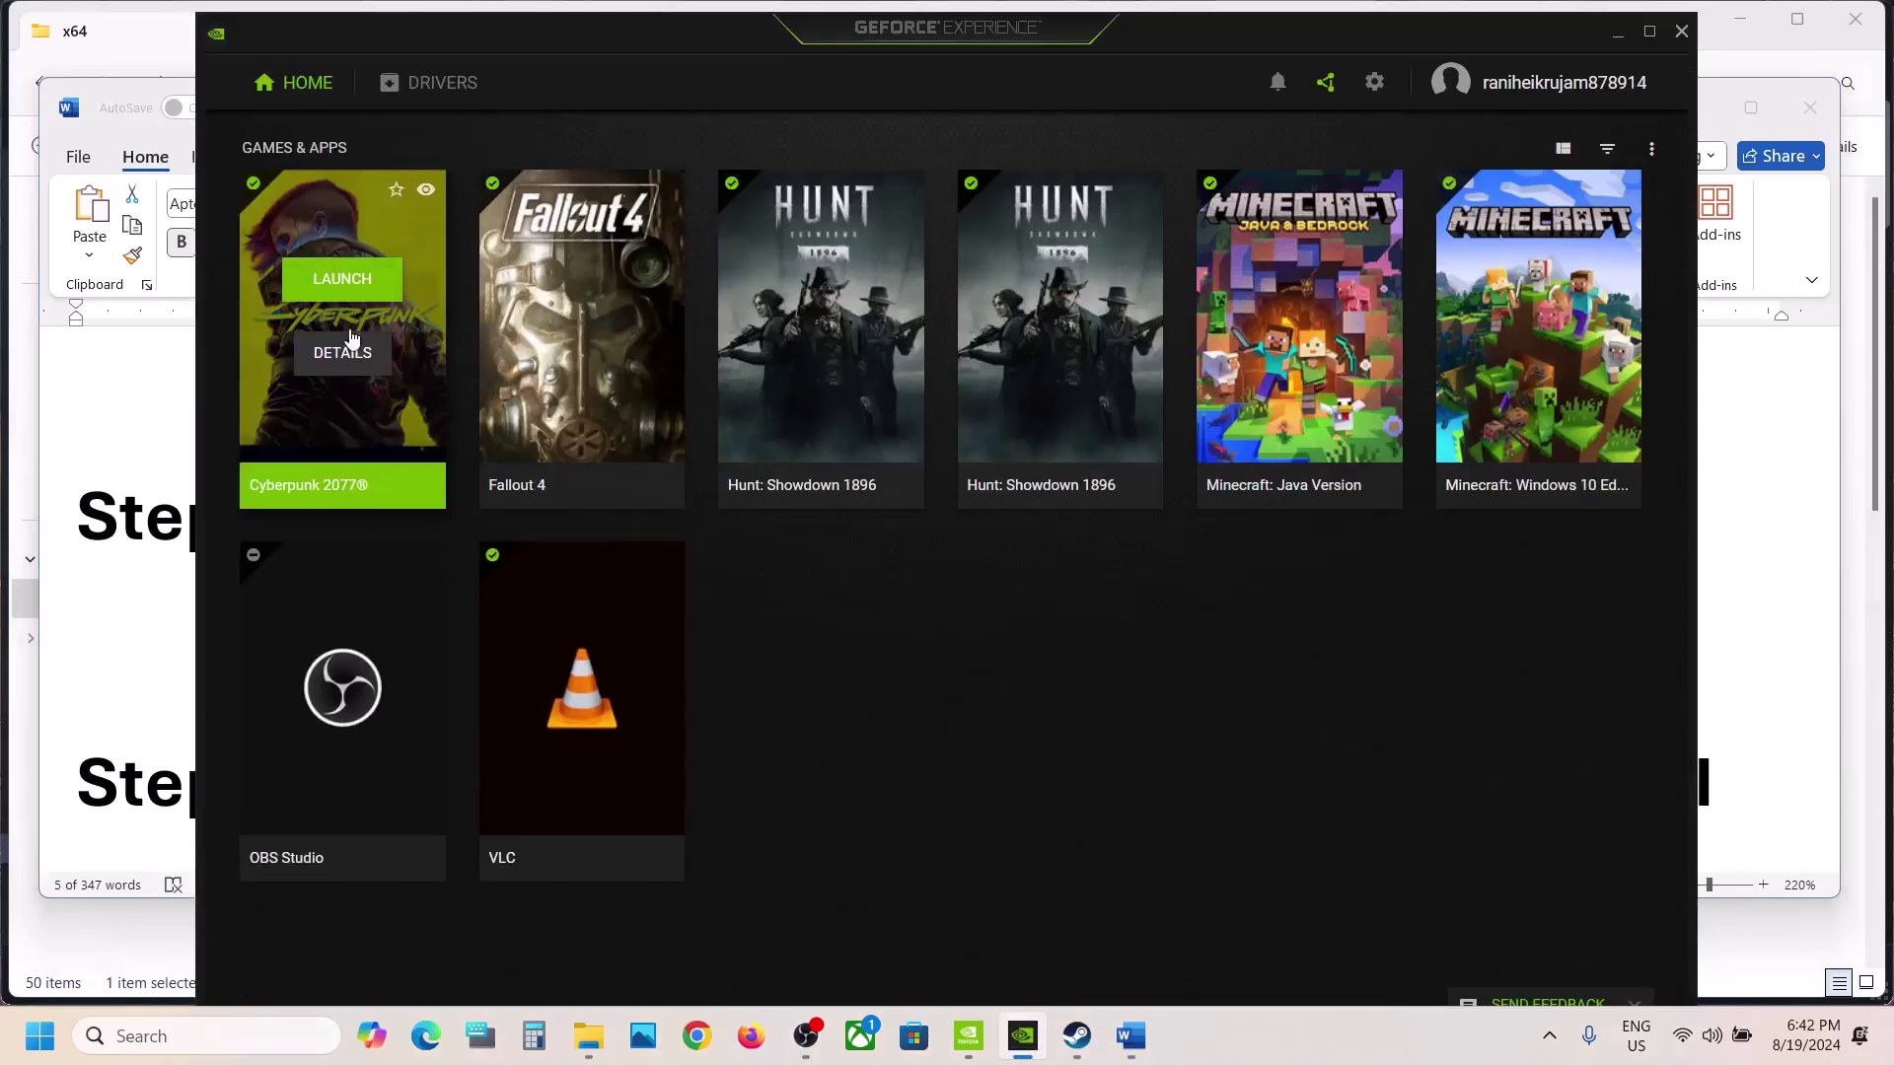
left_click(351, 347)
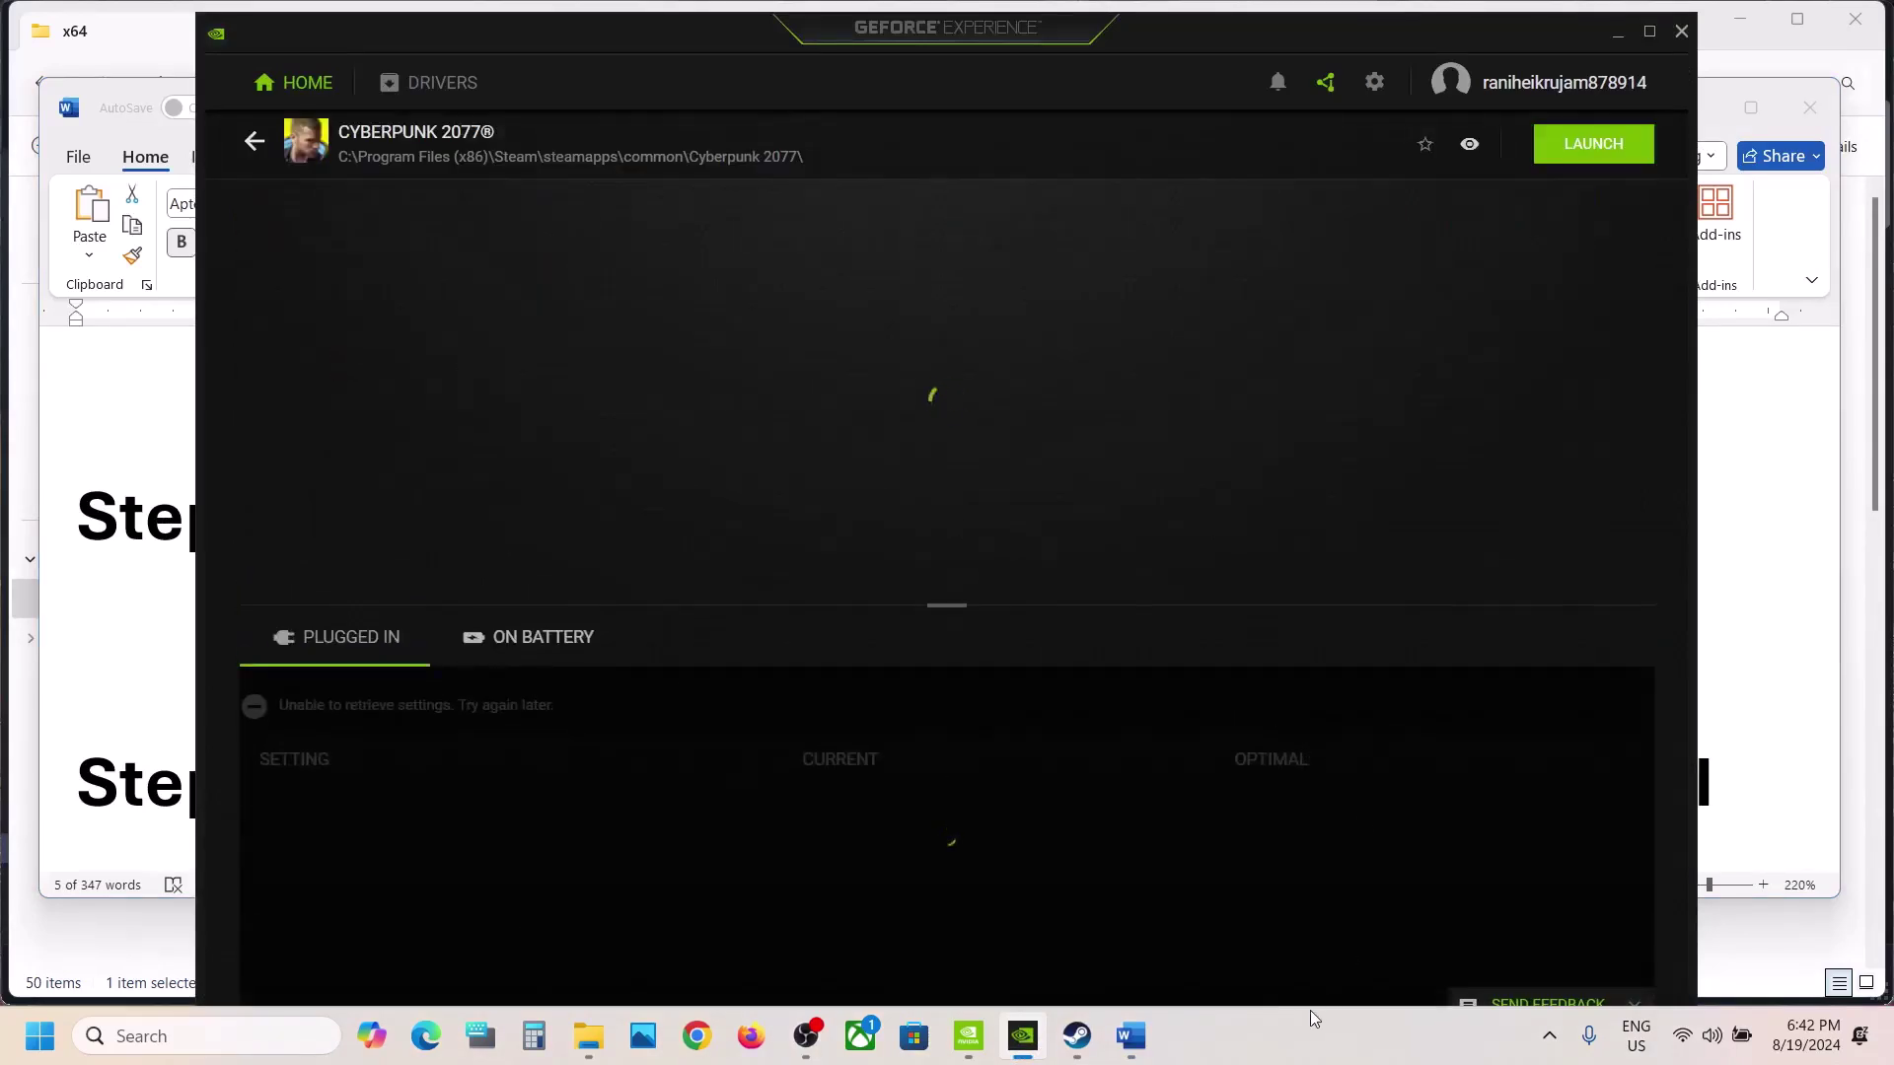
key("super+Up")
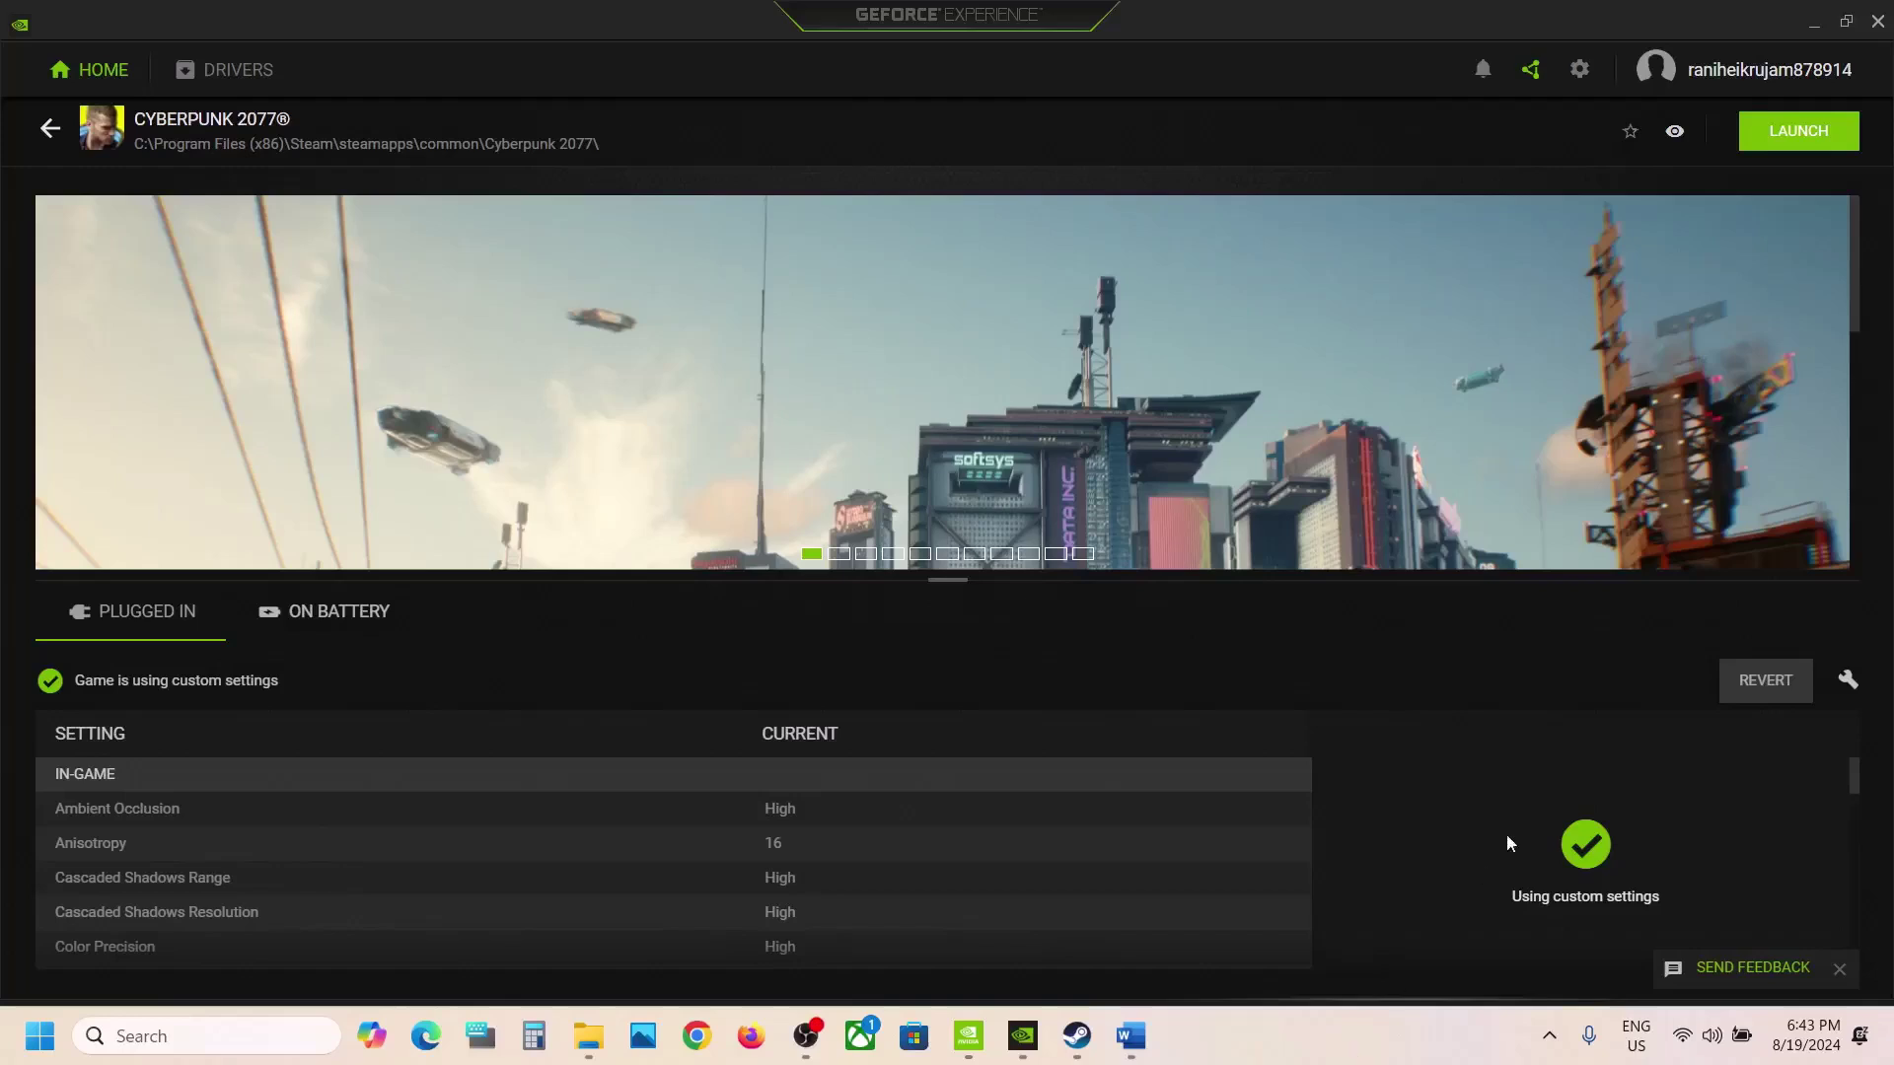
Set the plugged-in custom settings of Cyberpunk 2077 to optimize fully for Performance and apply them
left_click(1848, 681)
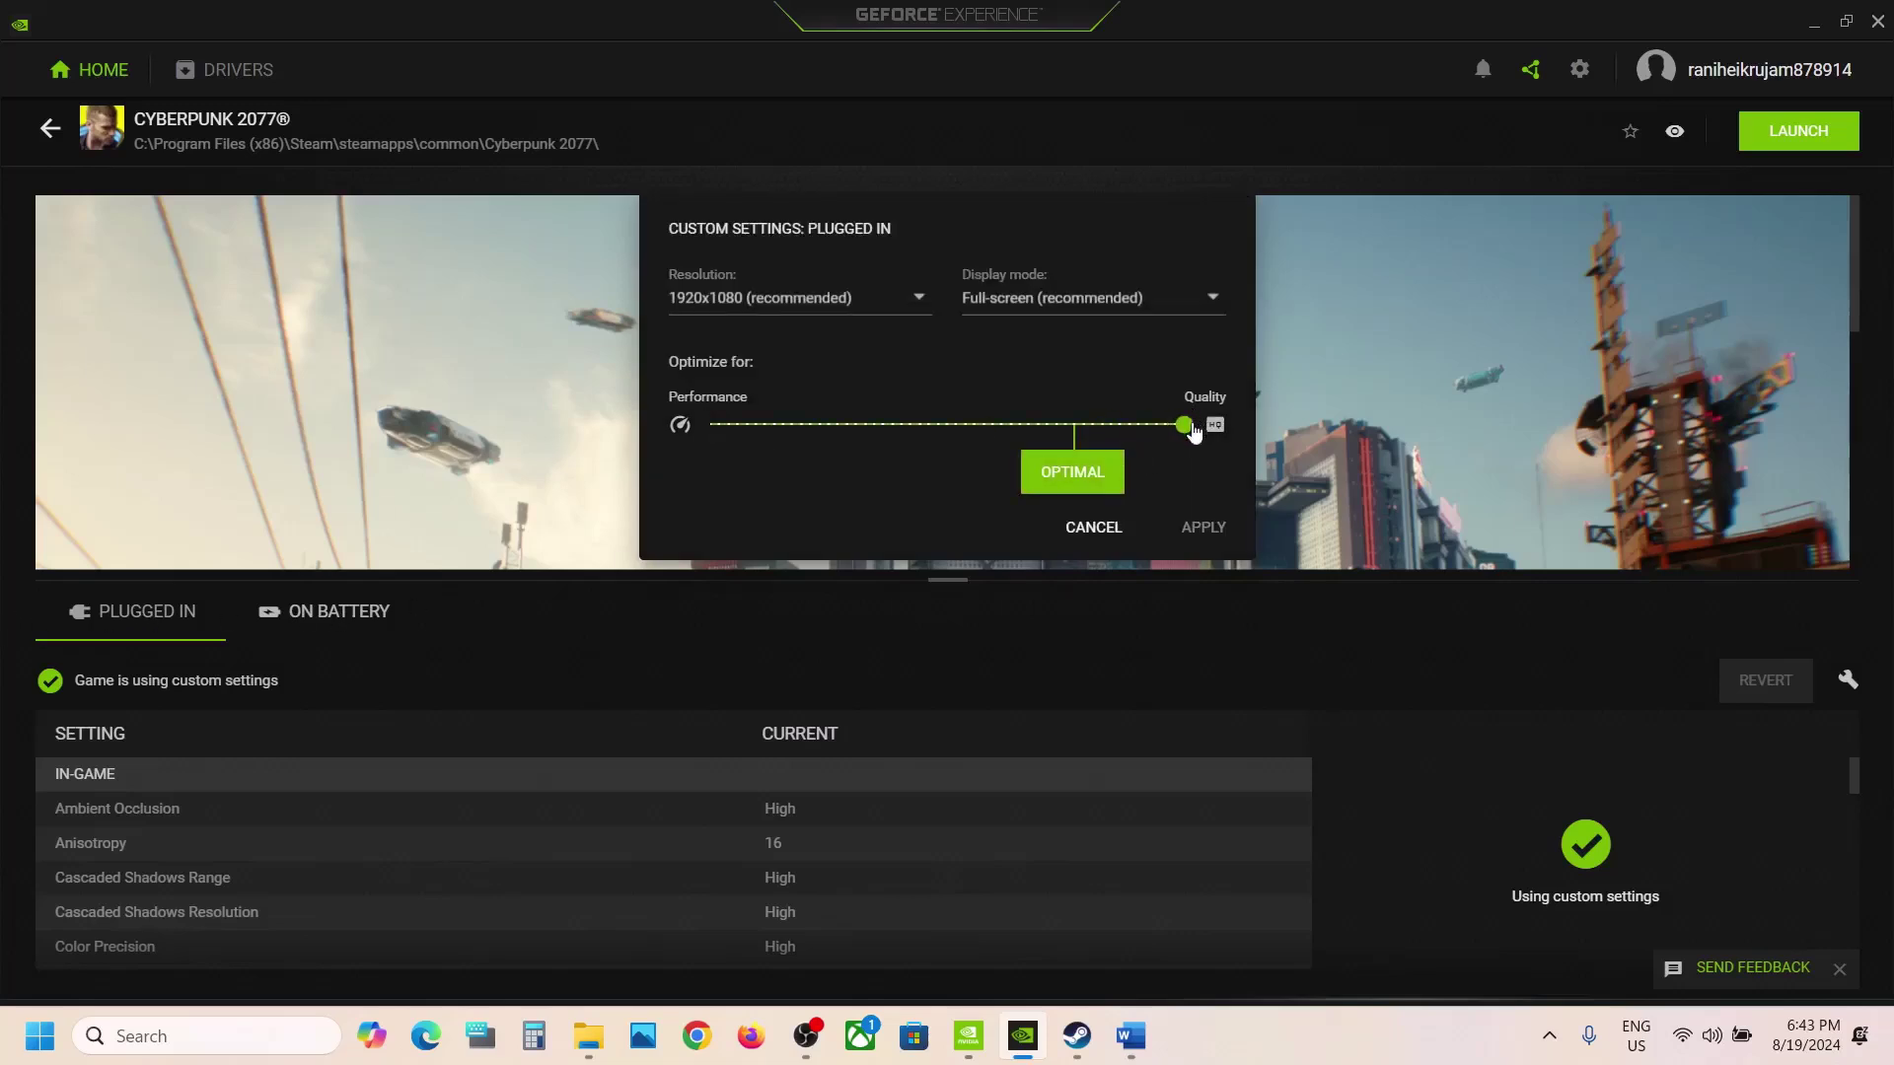
left_click_drag(1194, 432, 670, 442)
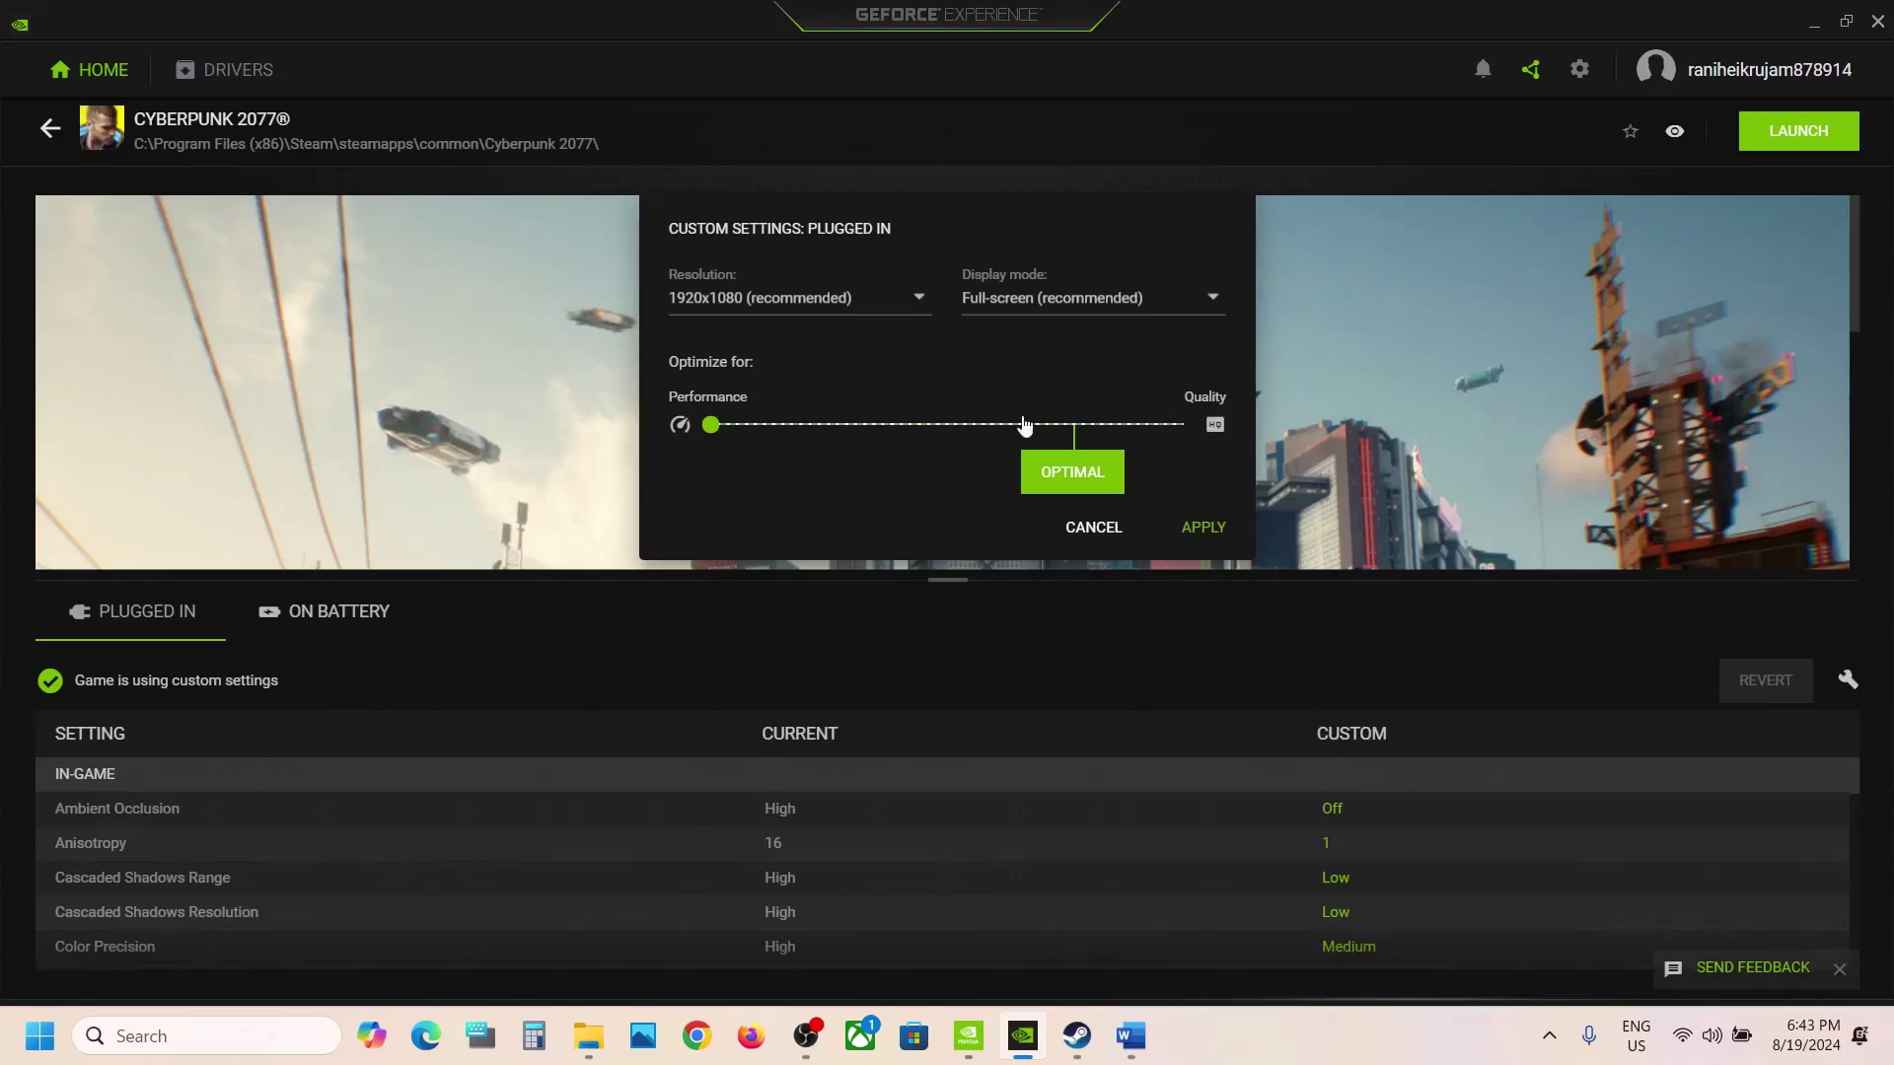
left_click(1186, 527)
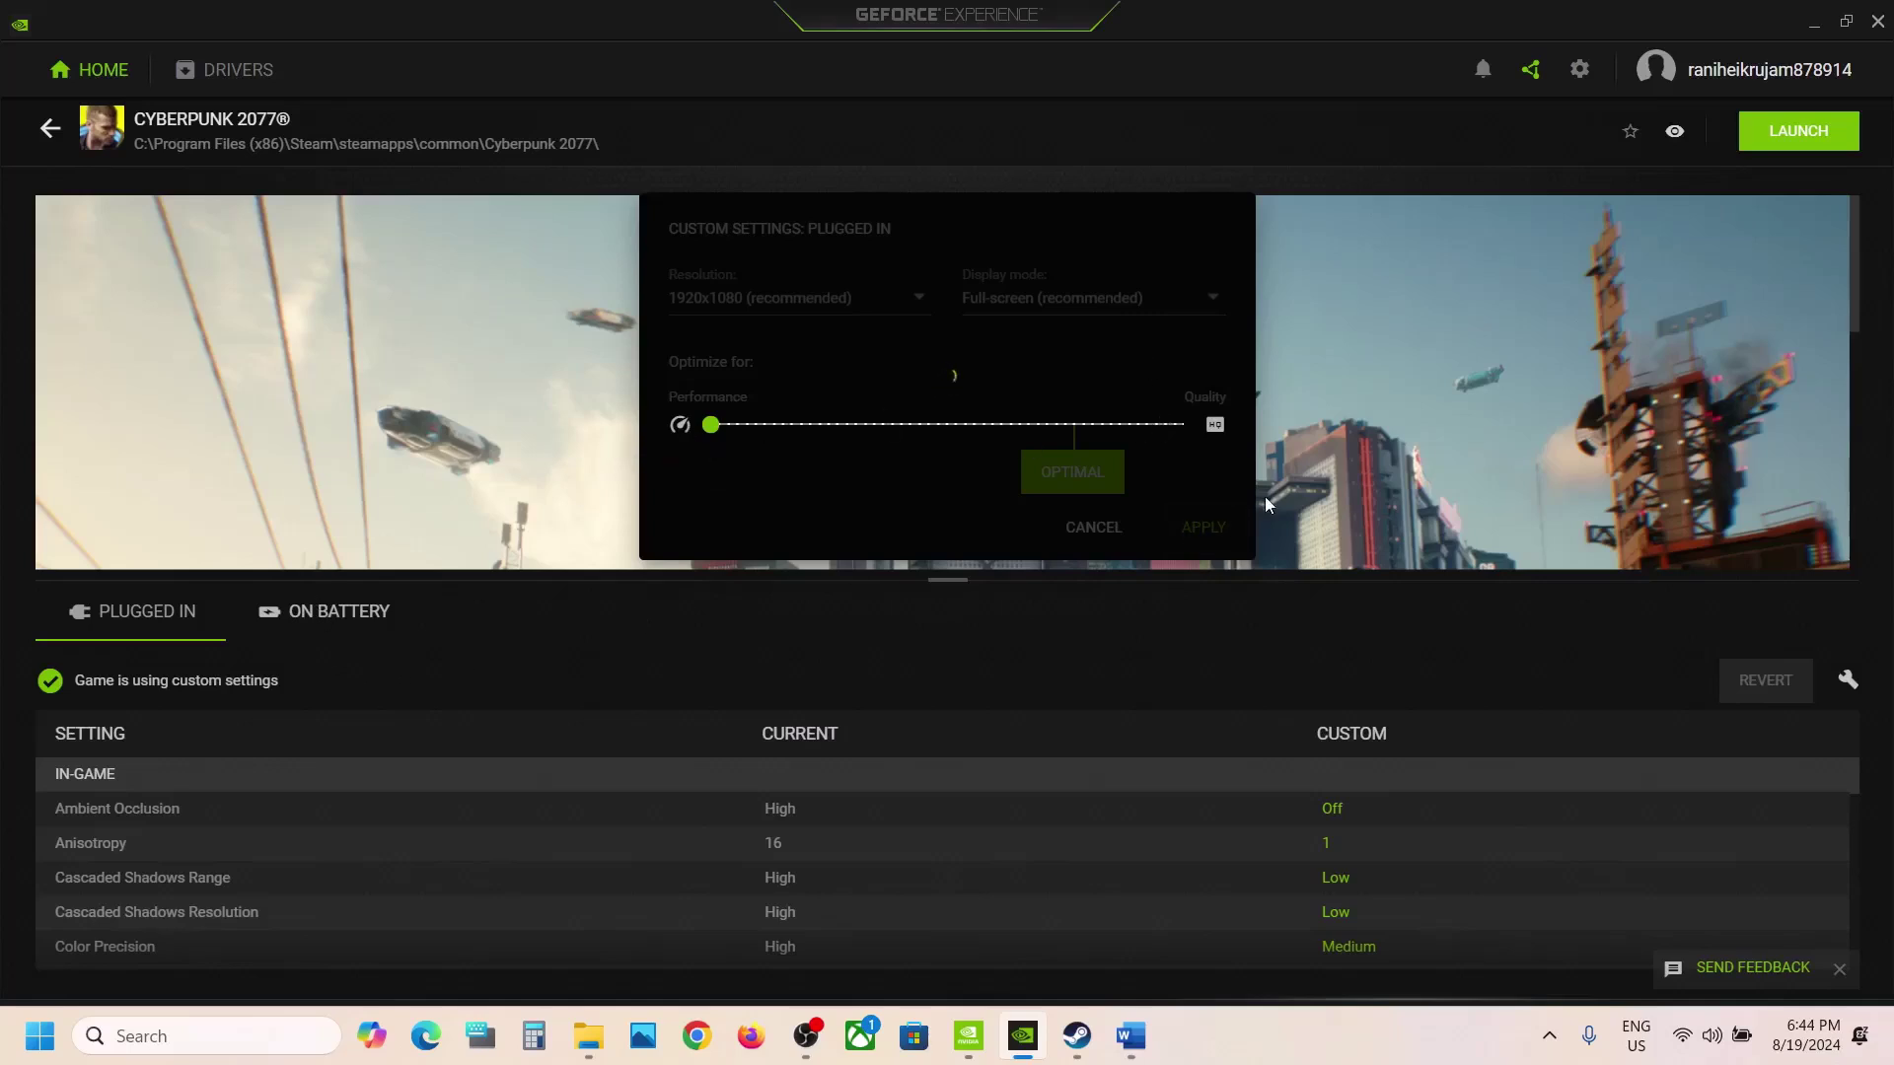
Switch back to the Word document and read the Step 6 instructions on disabling Steam, Nvidia, MSI Afterburner and Discord overlays
left_click(1069, 1046)
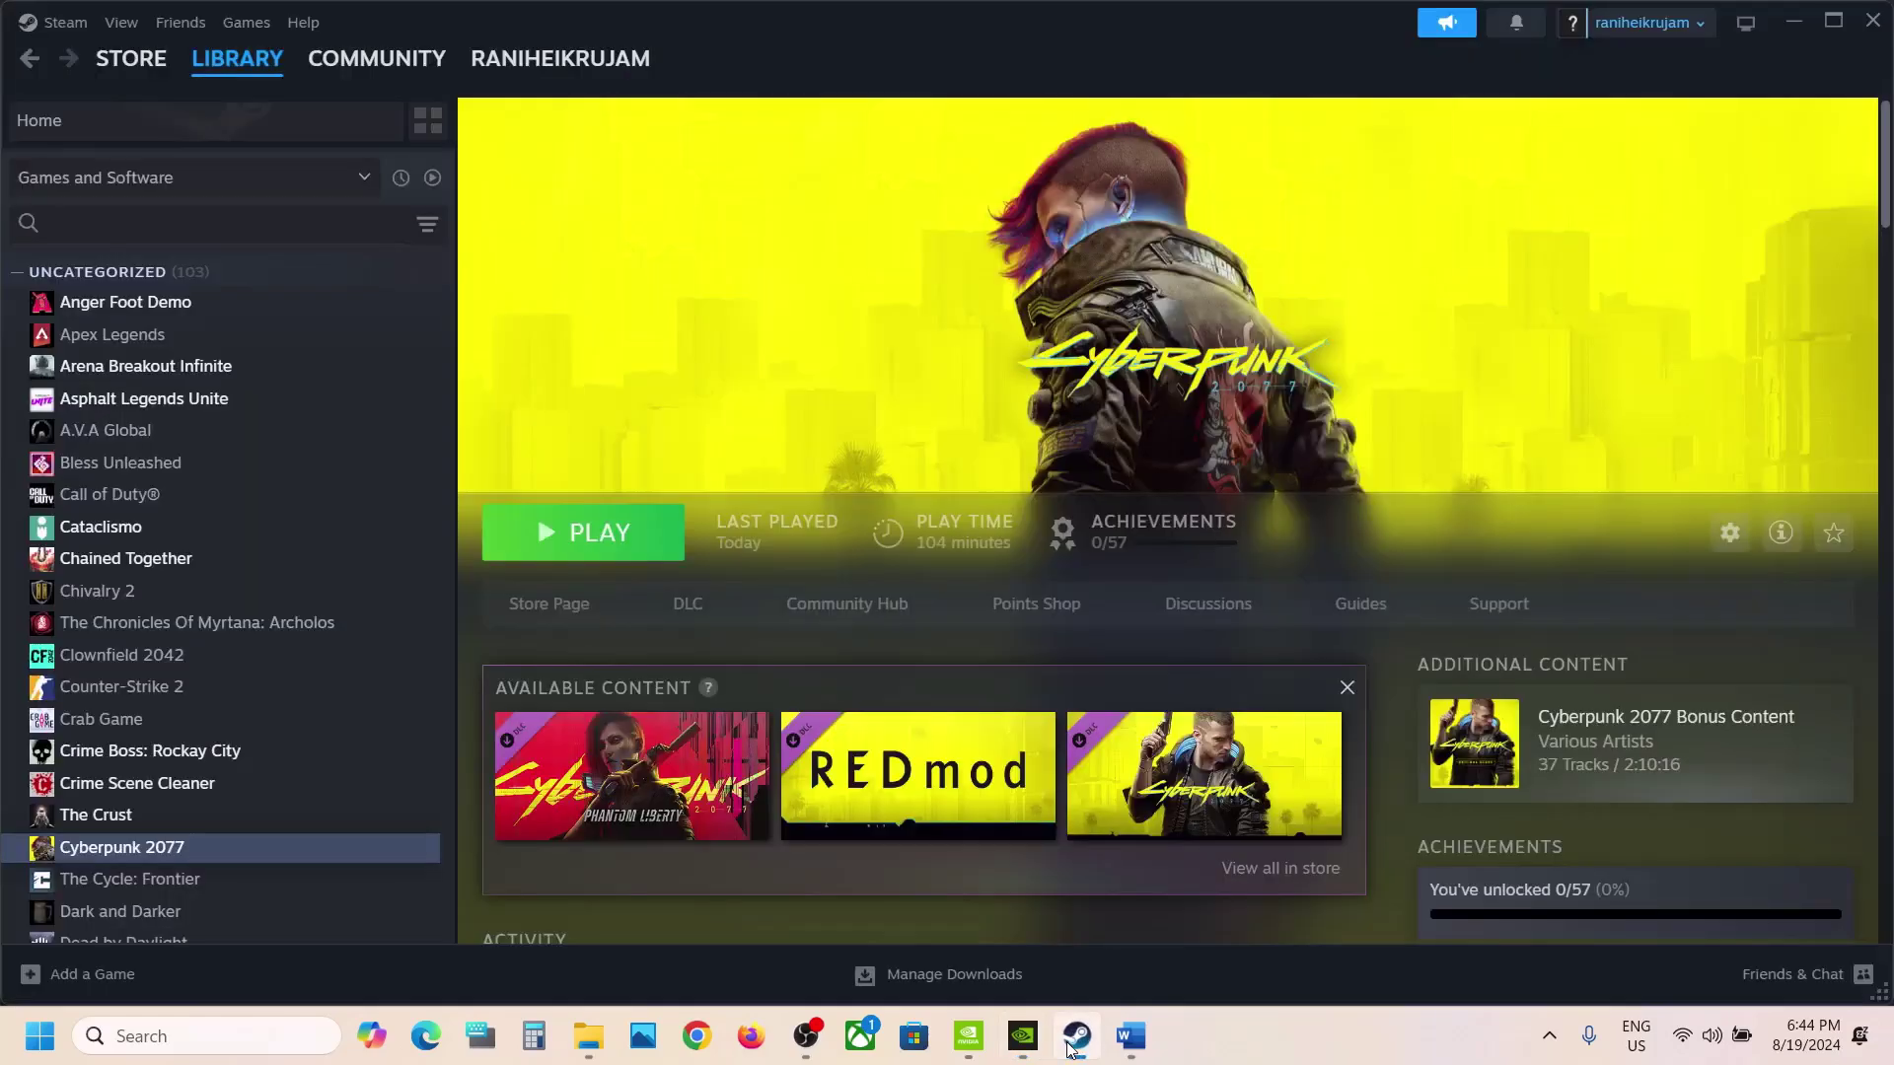
left_click(1130, 1035)
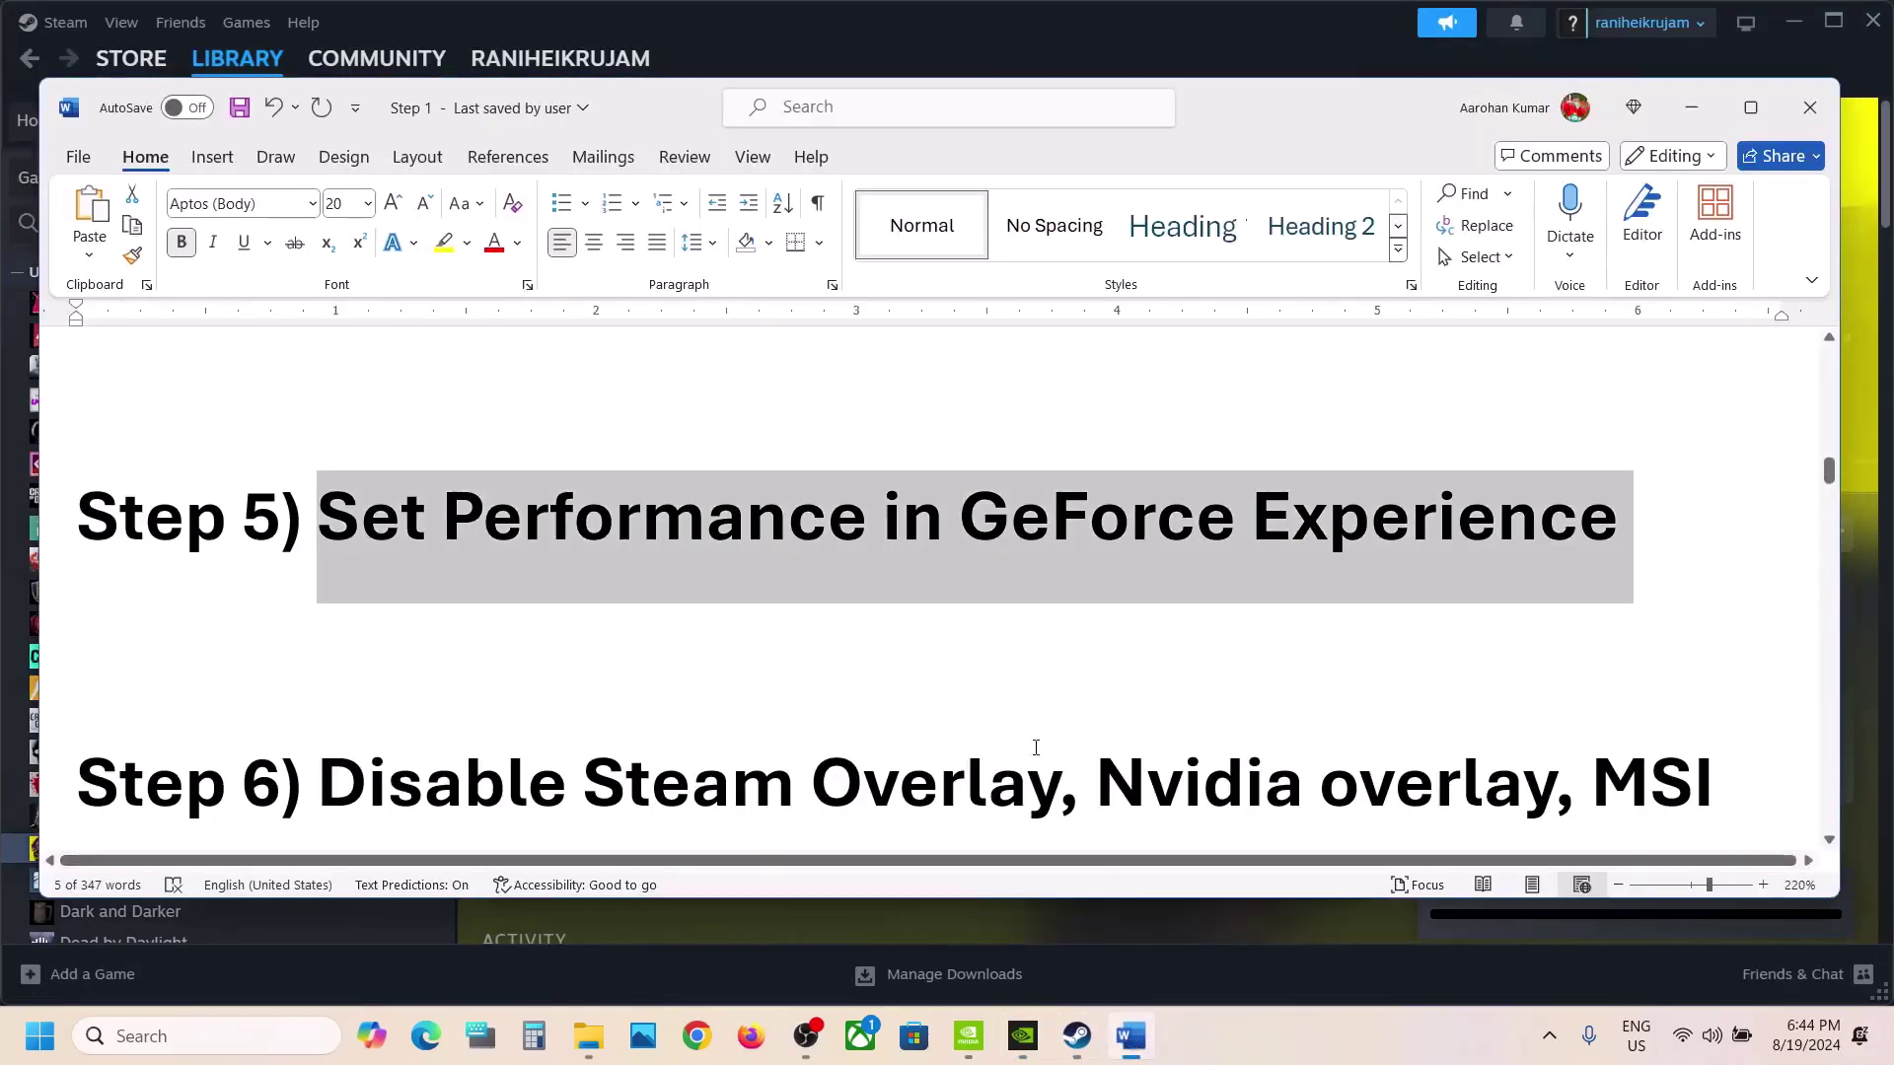
scroll(753, 671, "down", 1)
scroll(754, 671, "down", 1)
left_click_drag(319, 597, 1243, 641)
scroll(750, 680, "down", 1)
left_click(611, 632)
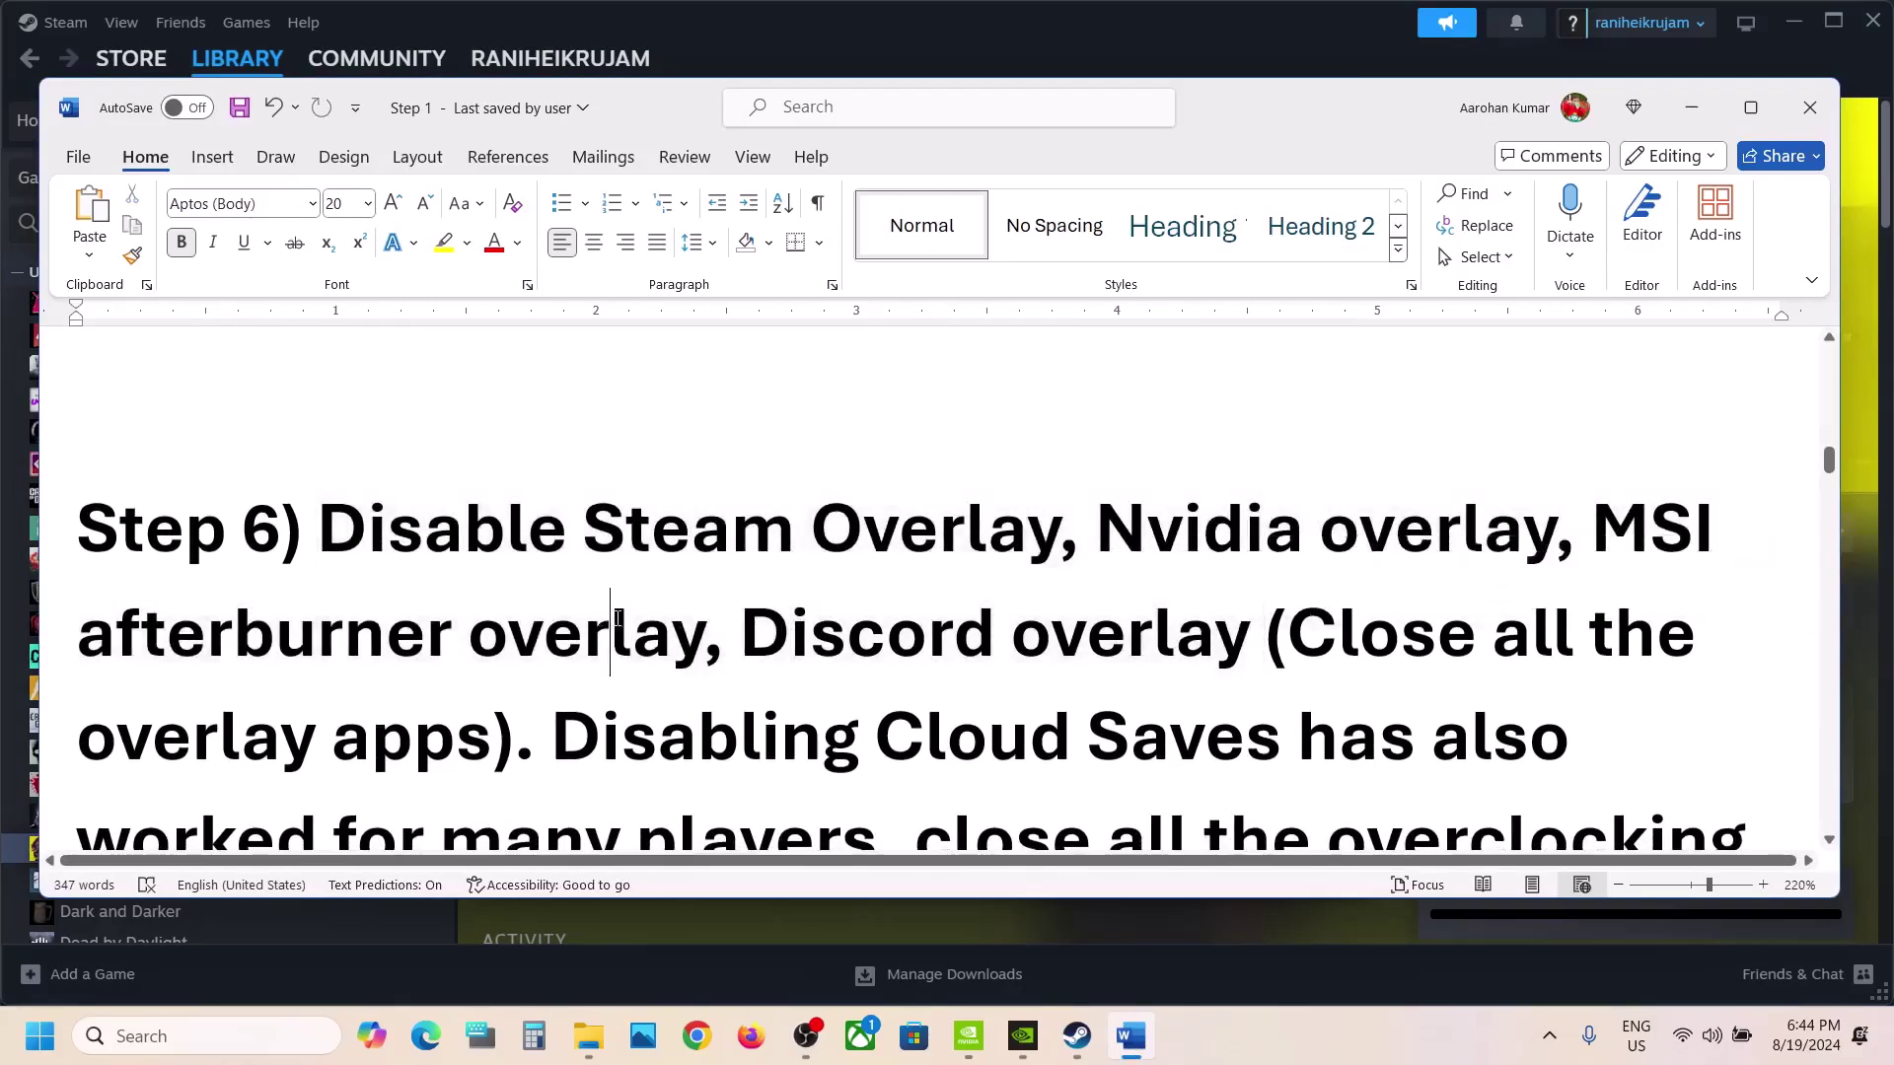
double_click(1298, 639)
Switch to Steam and disable the in-game Steam Overlay in the properties of Cyberpunk 2077
left_click(30, 454)
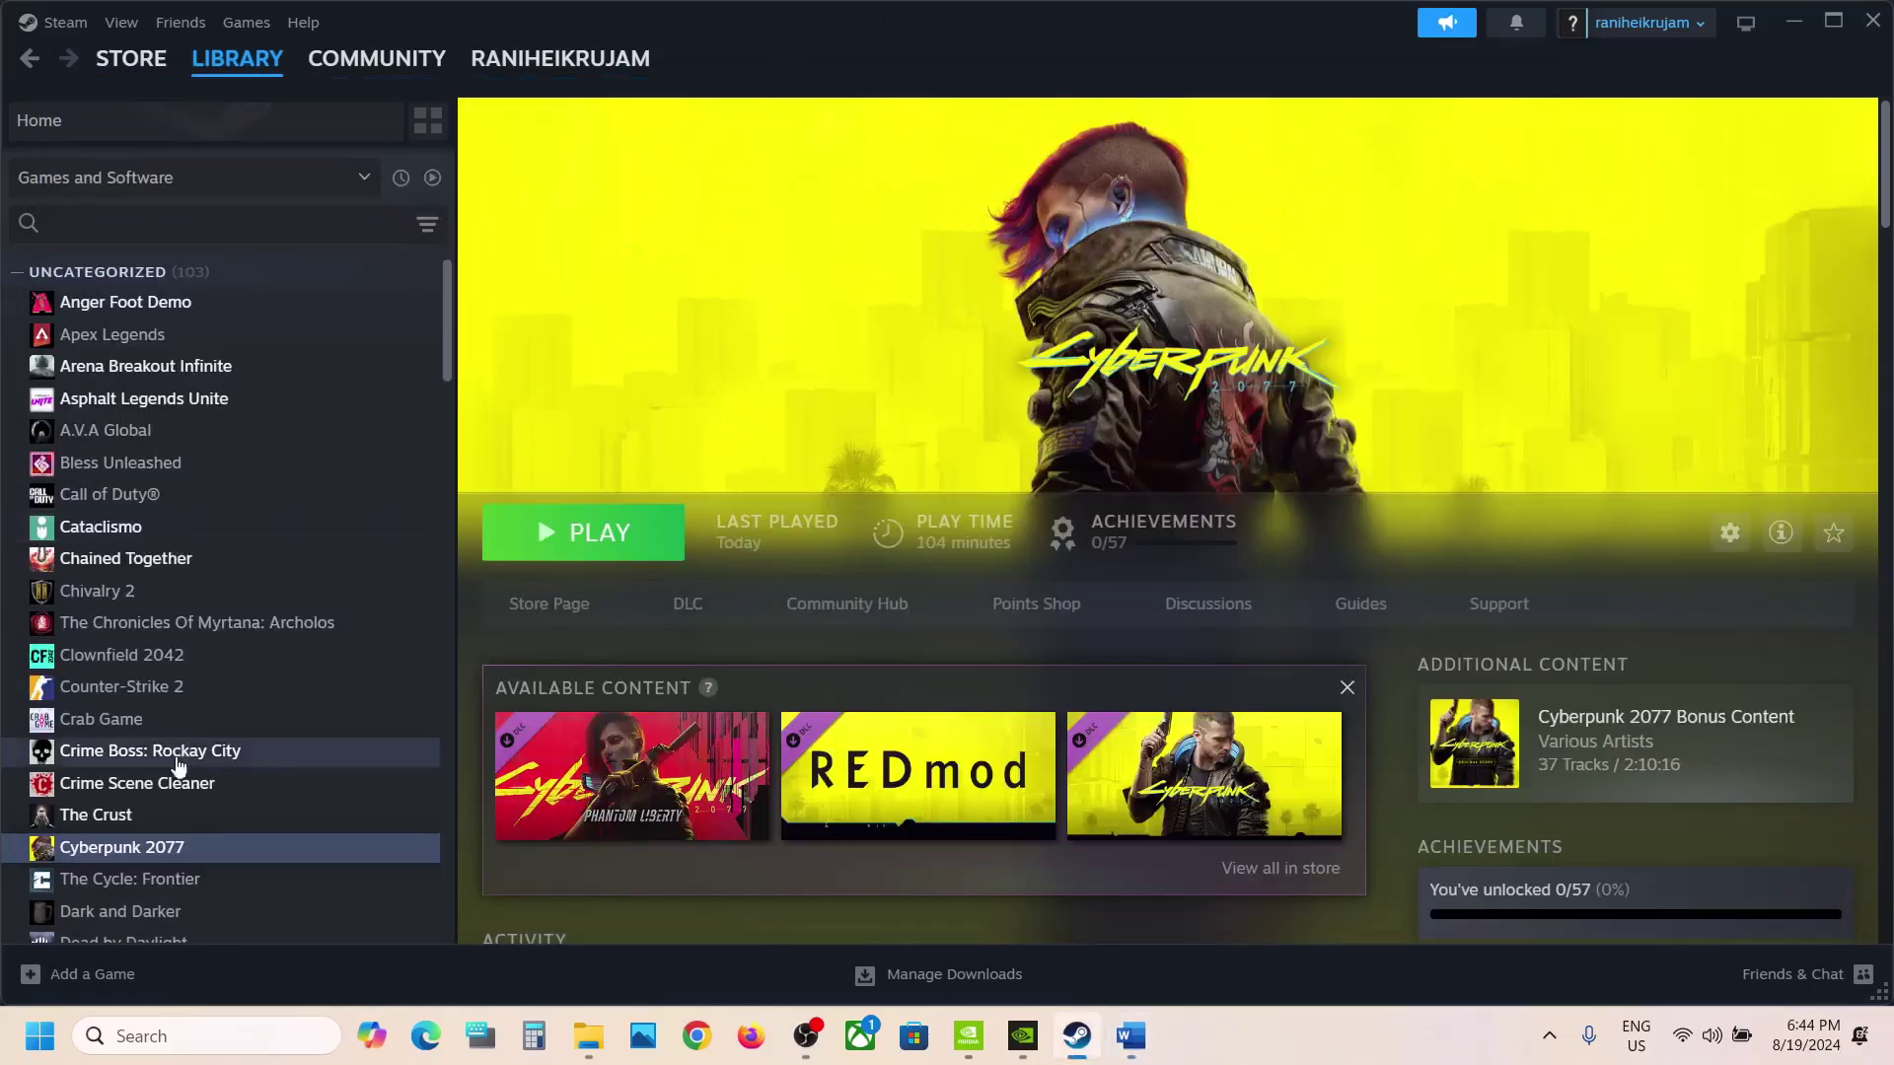
right_click(134, 848)
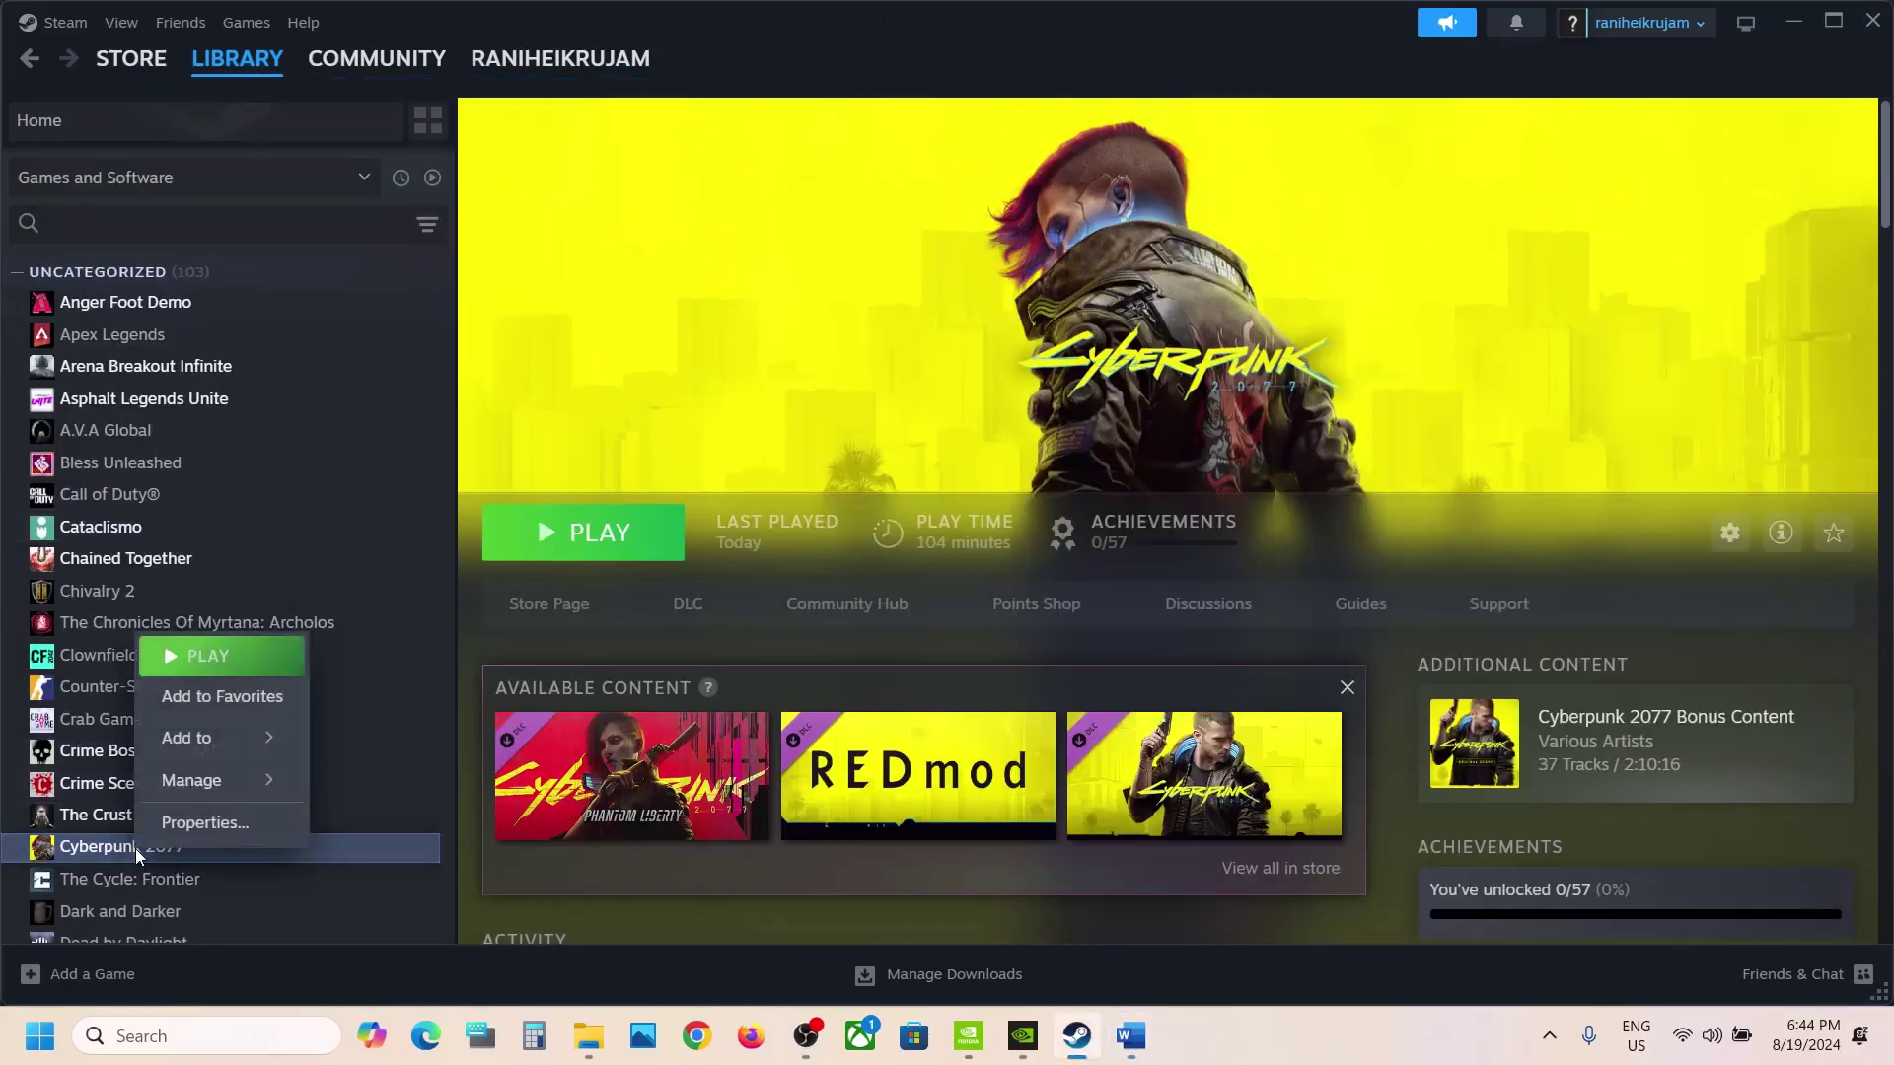
left_click(205, 823)
left_click(1405, 257)
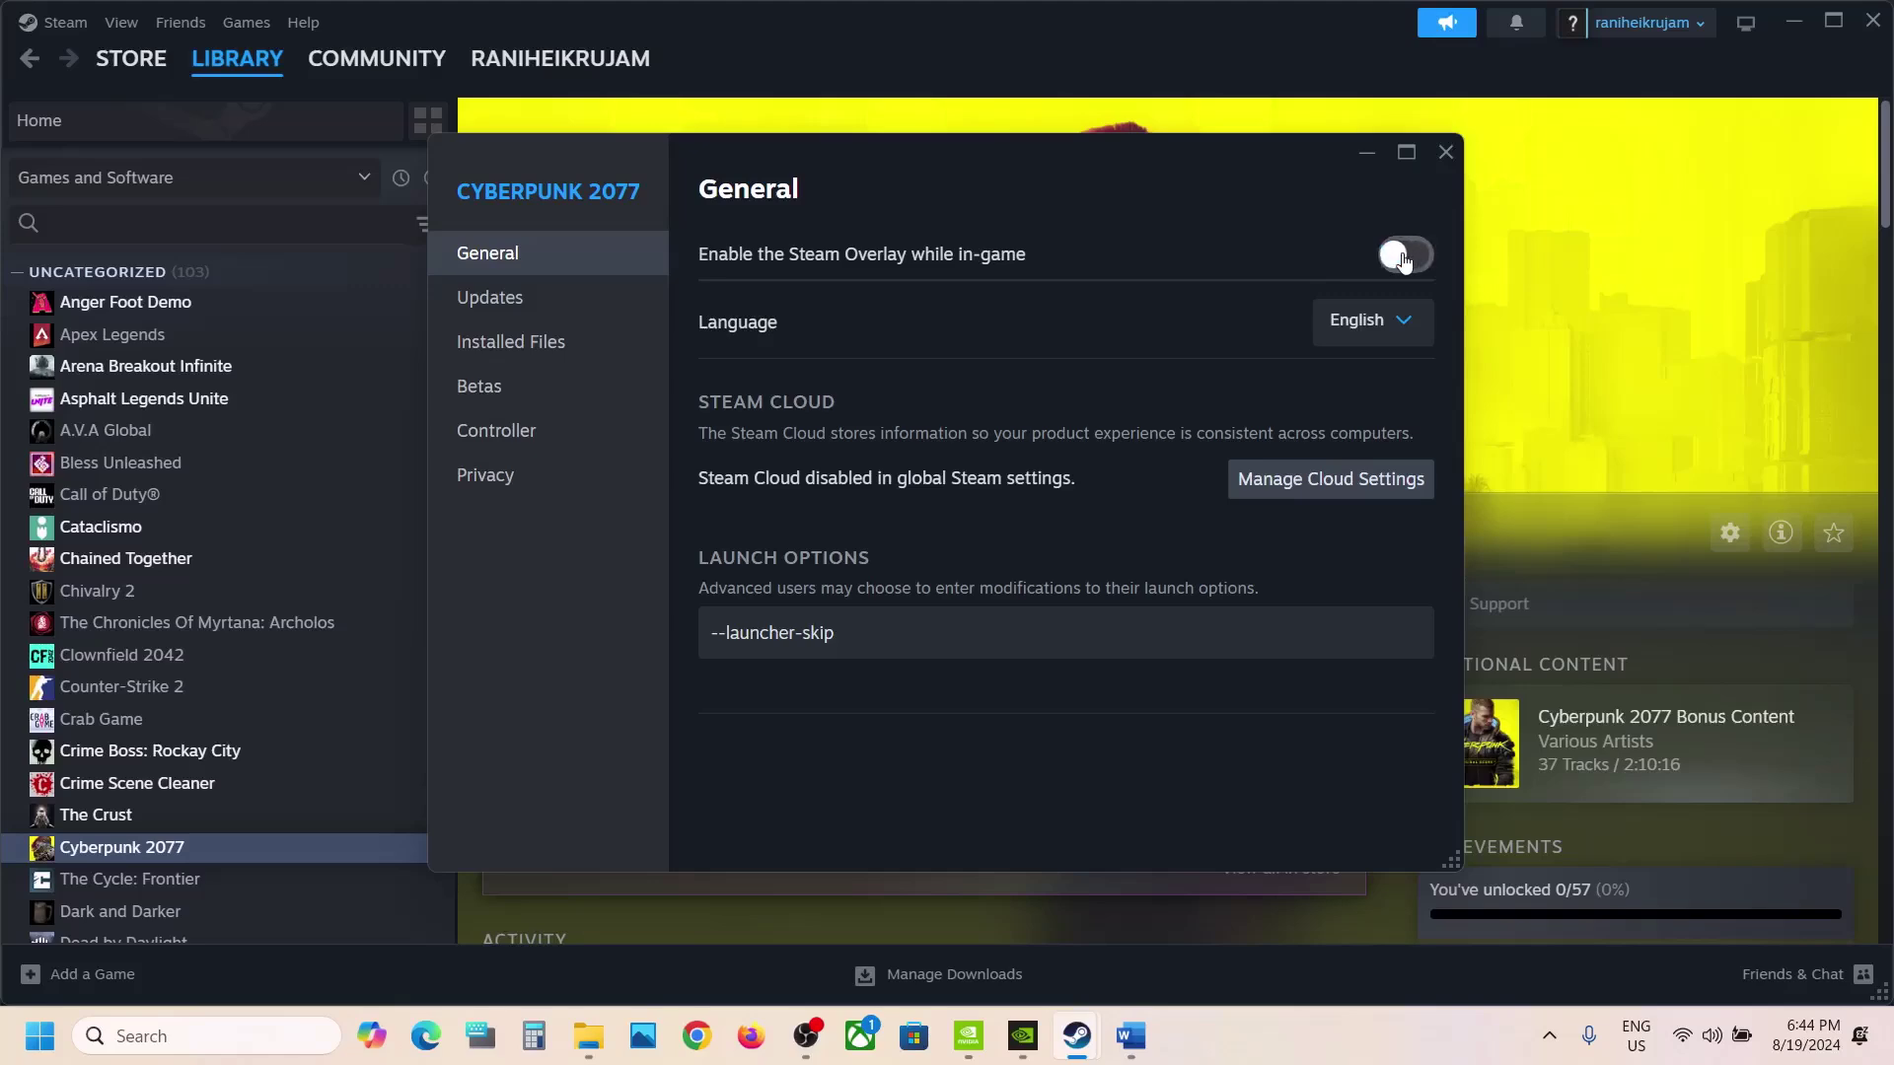
left_click(1445, 152)
Return to the Word document and read the rest of Step 6 on closing overlay apps and disabling Cloud Saves
left_click(1131, 1038)
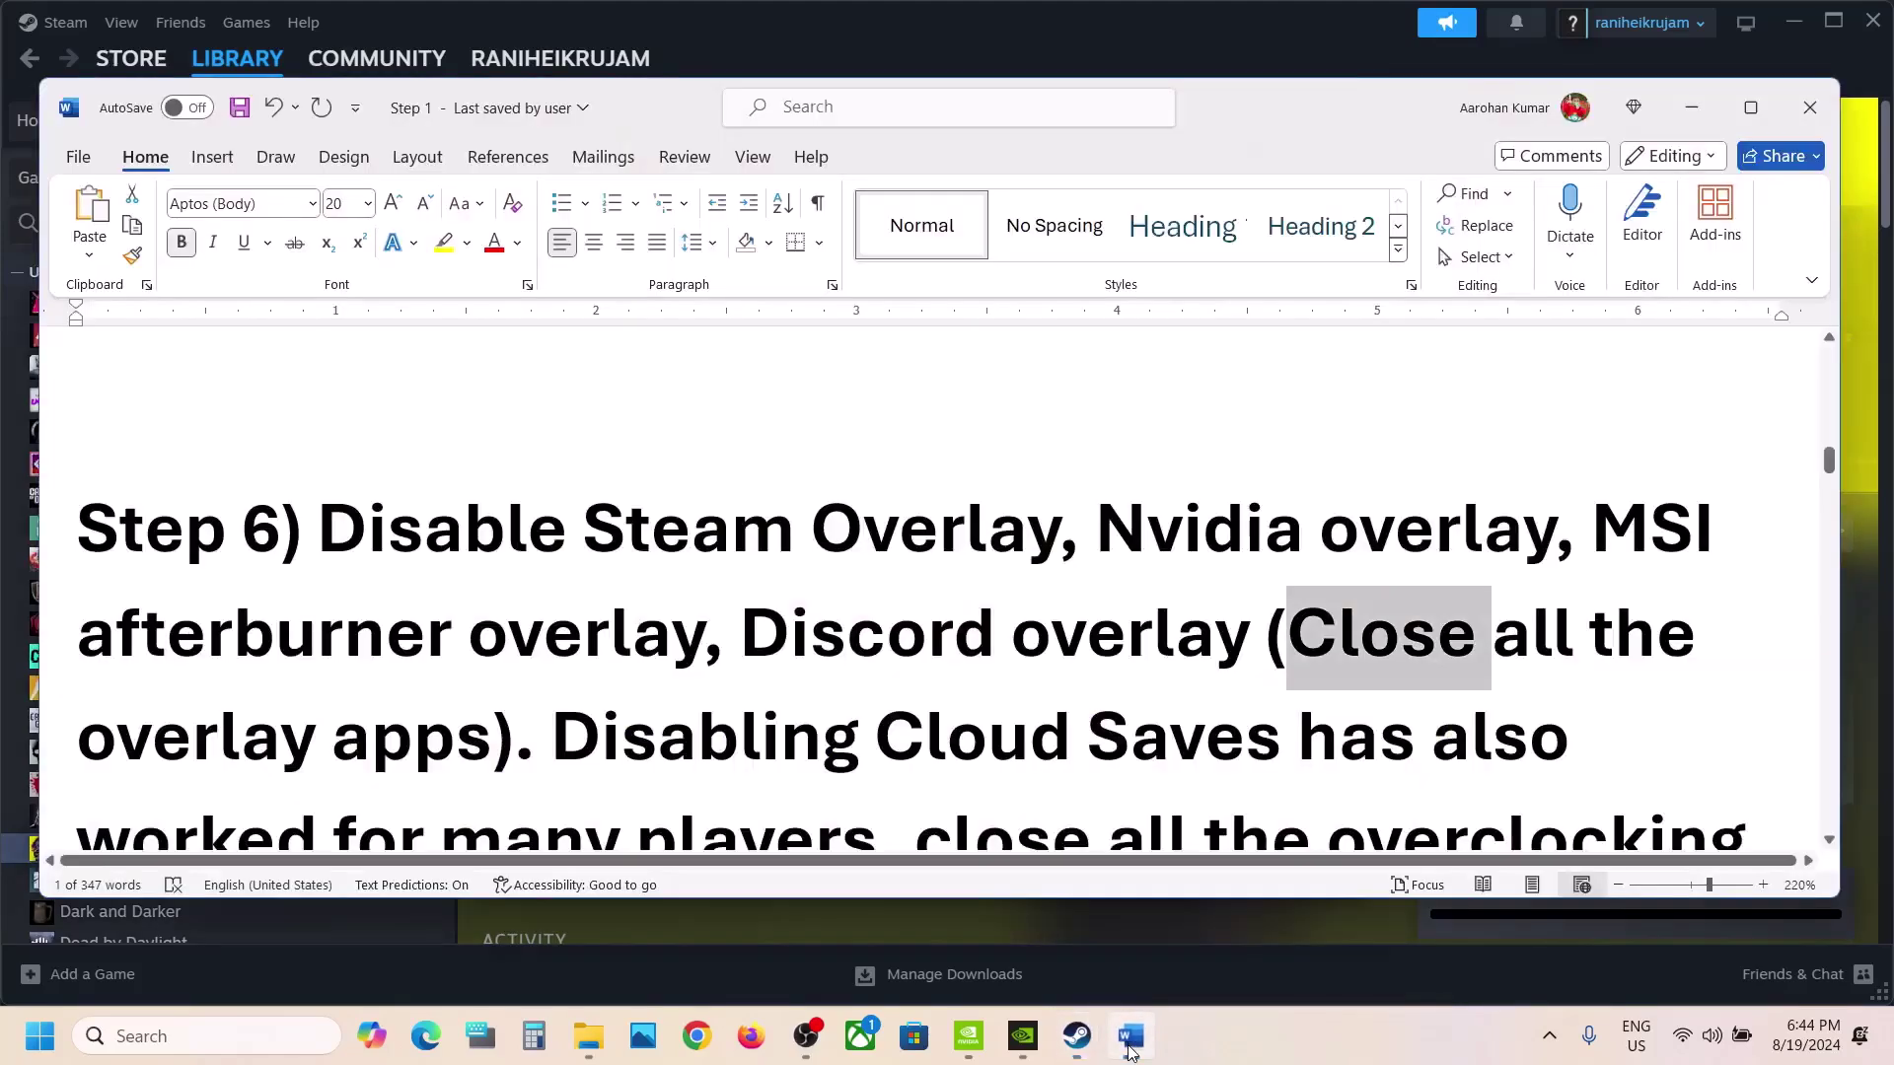
left_click_drag(754, 643, 1126, 641)
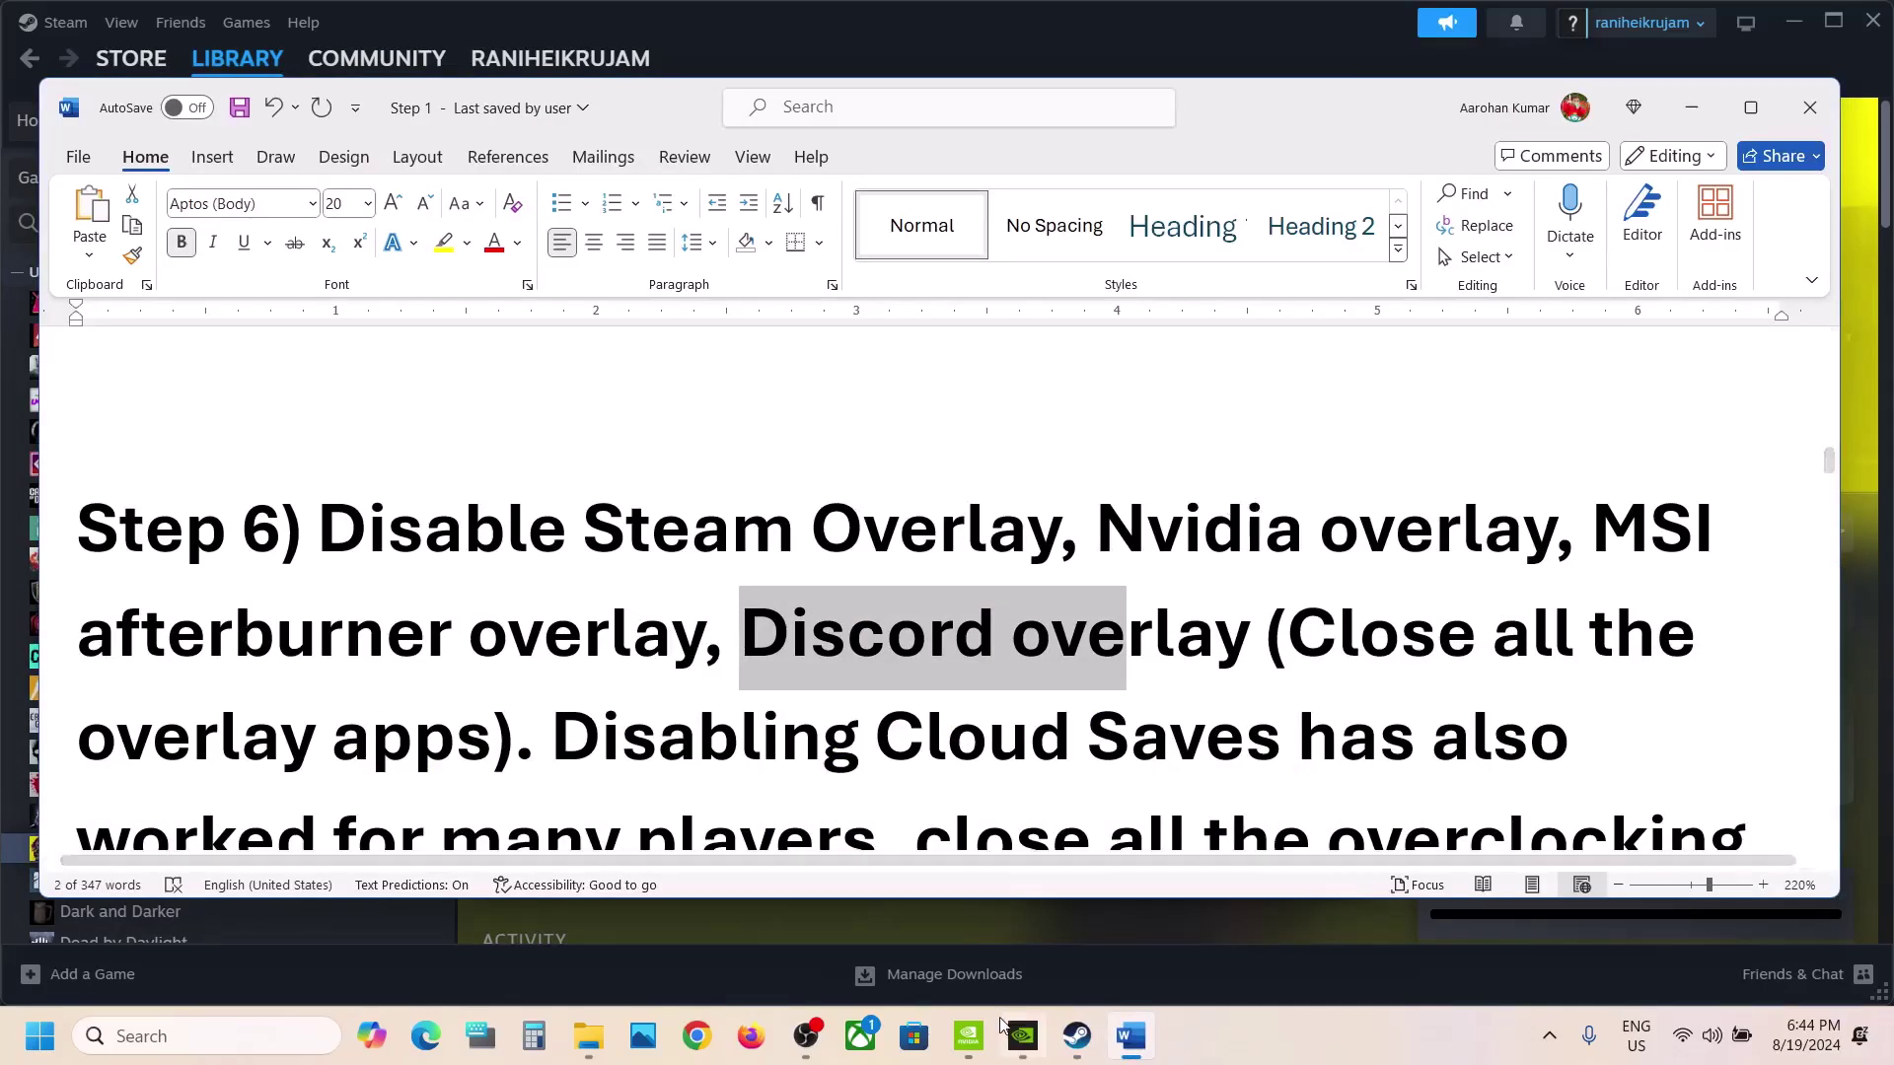
left_click(647, 719)
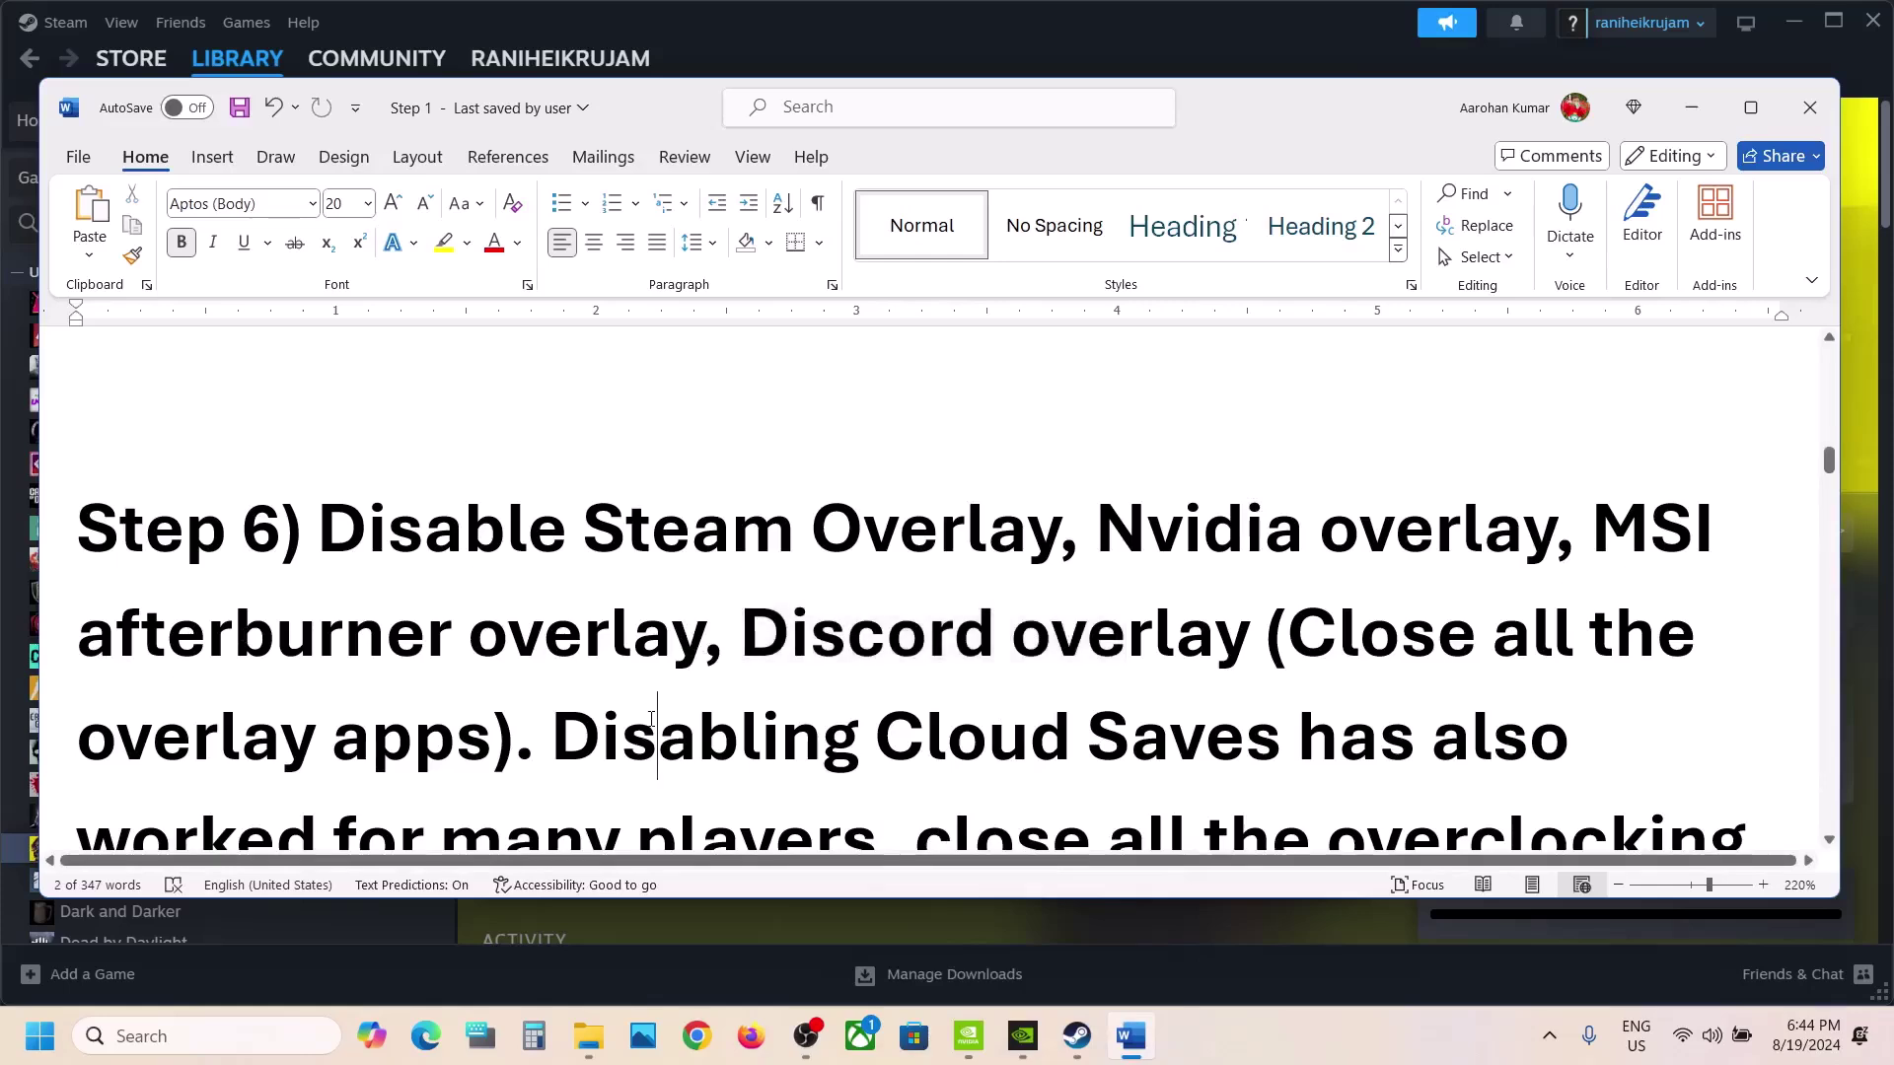
scroll(879, 624, "down", 1)
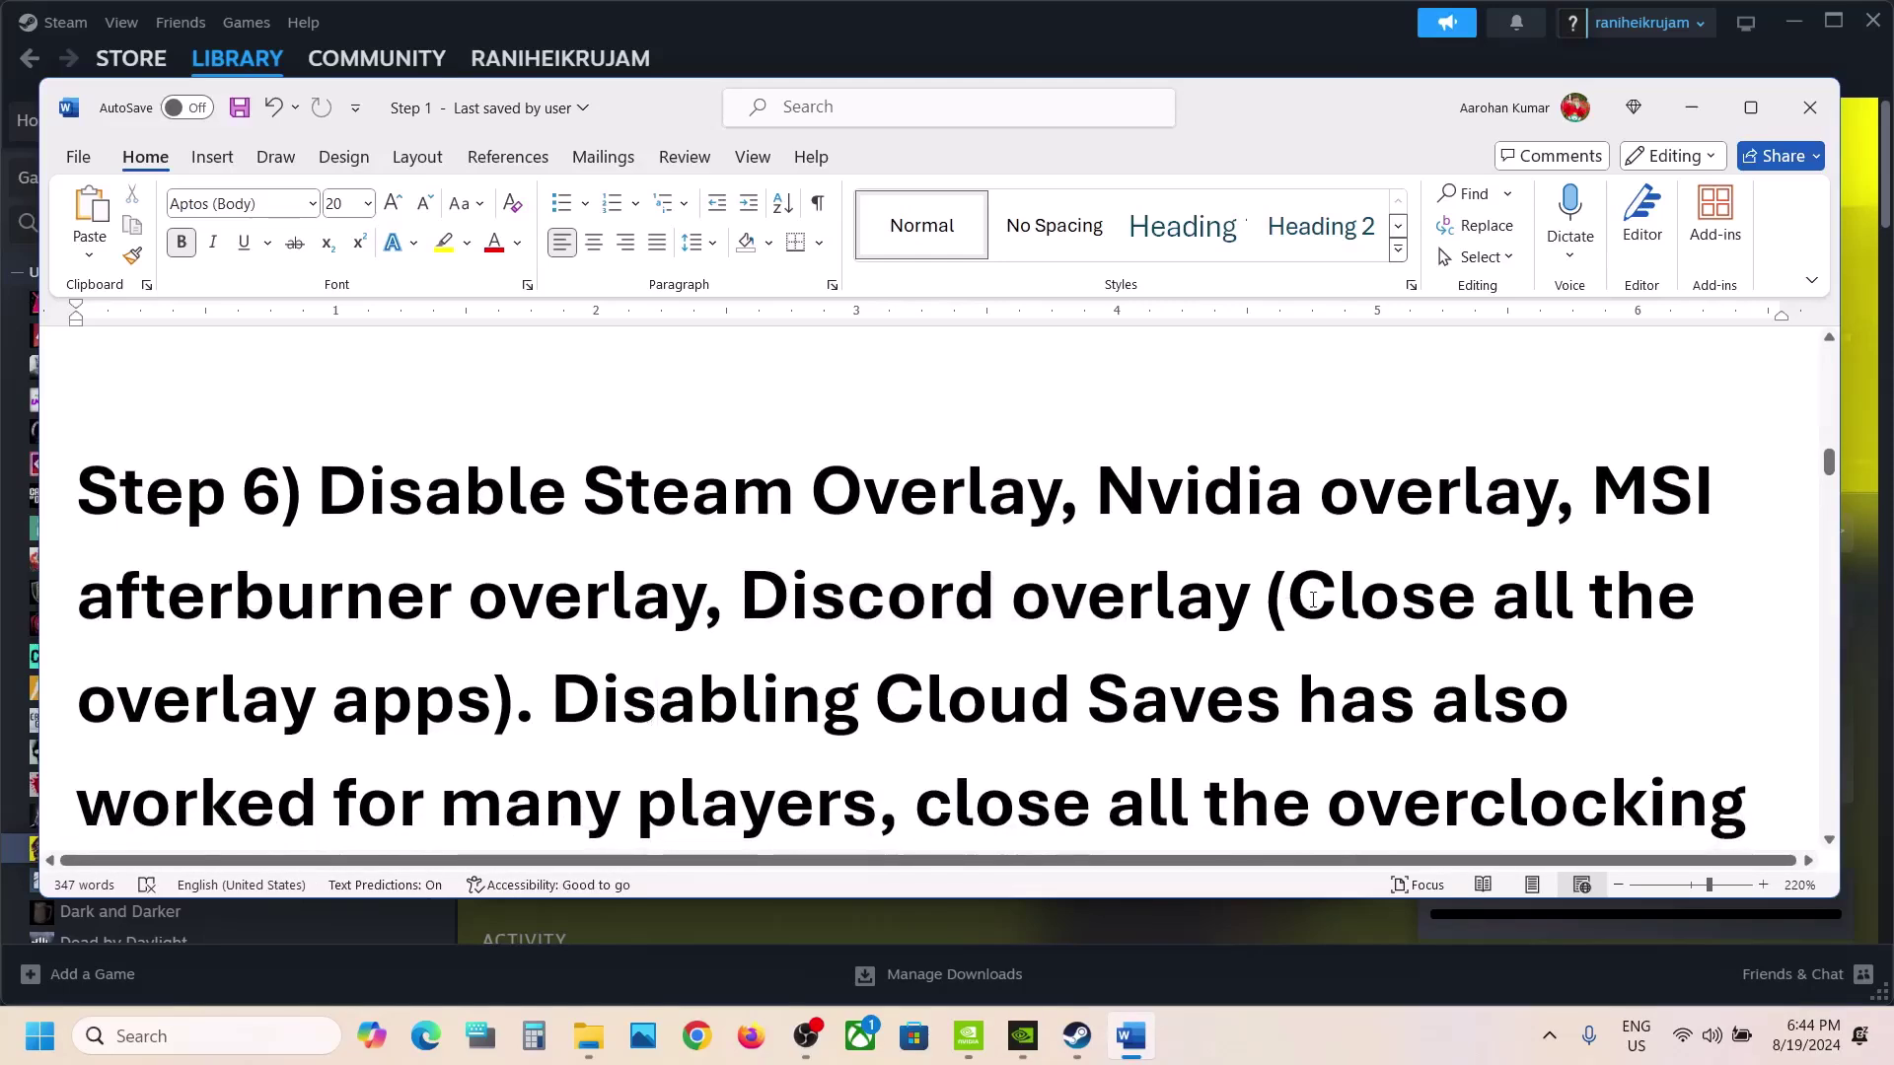
left_click_drag(1313, 599, 458, 700)
left_click(479, 696)
scroll(479, 696, "down", 1)
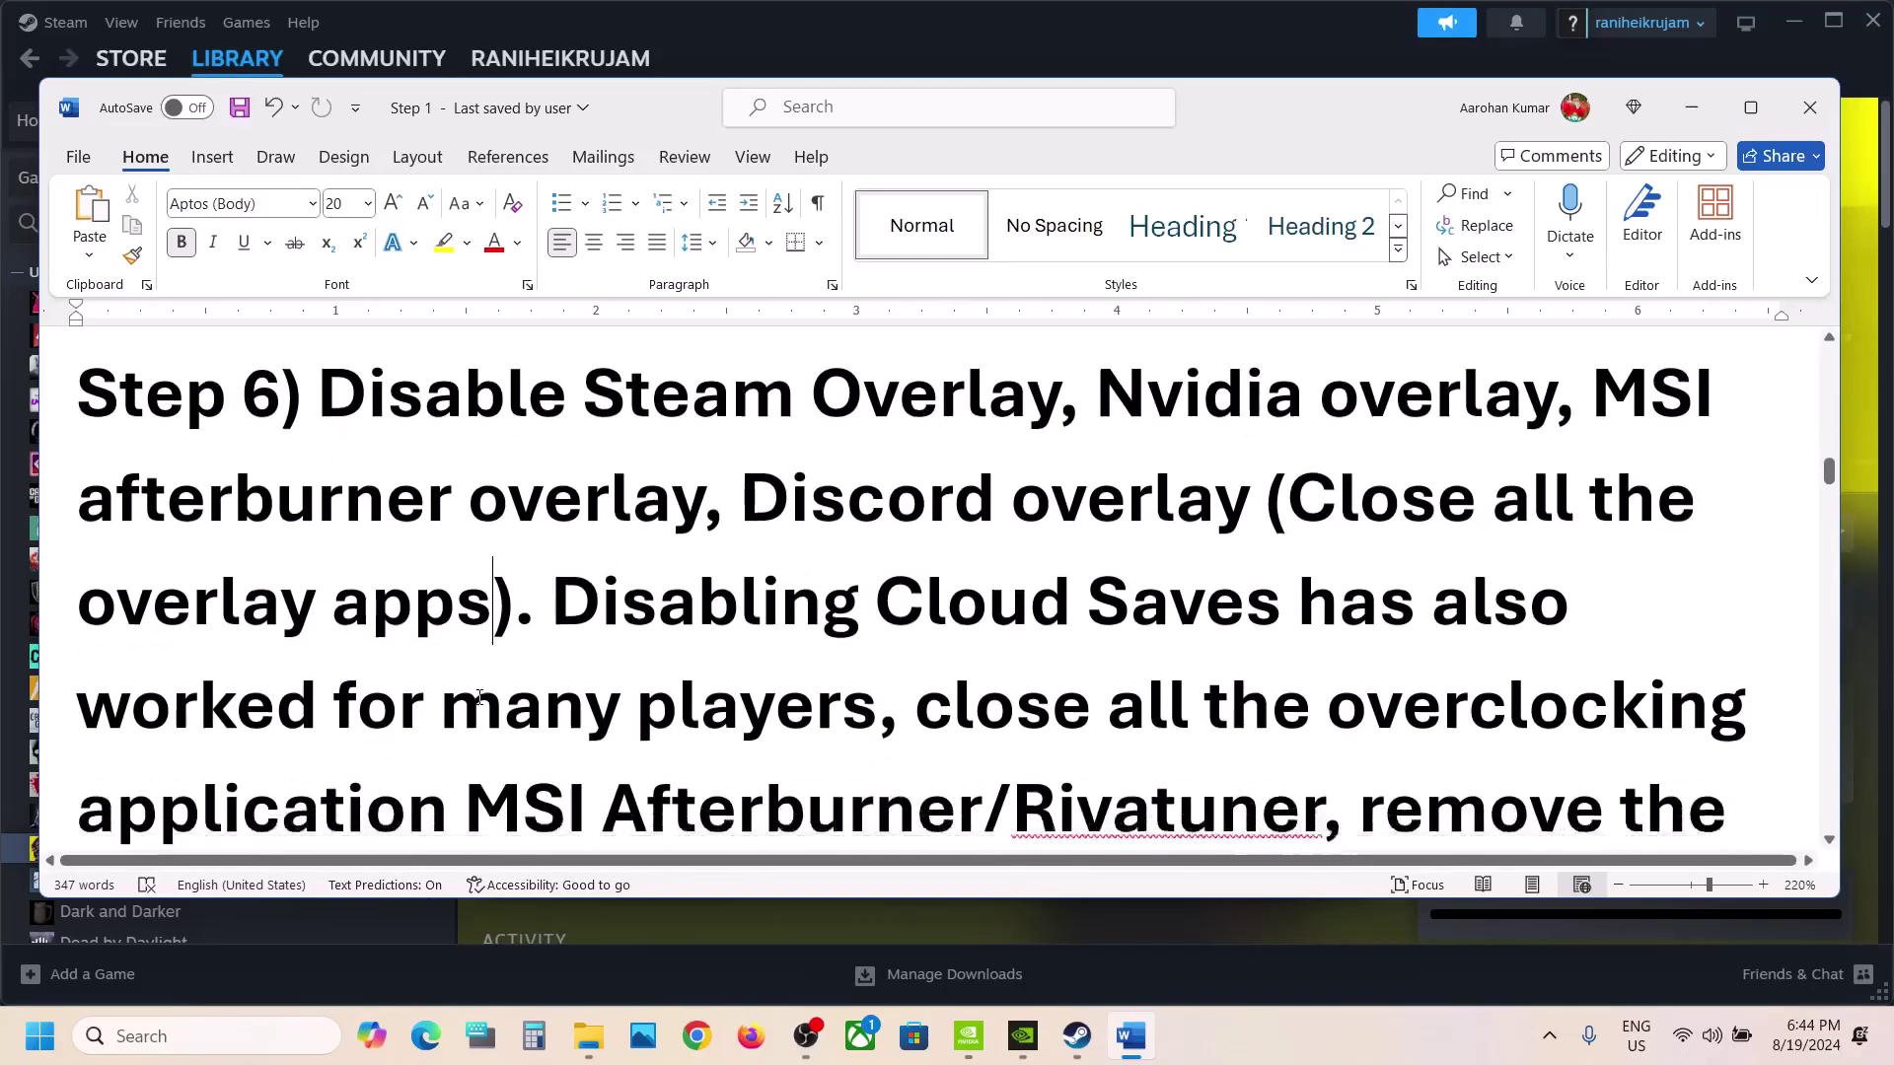
scroll(479, 697, "down", 1)
left_click_drag(554, 502, 1263, 523)
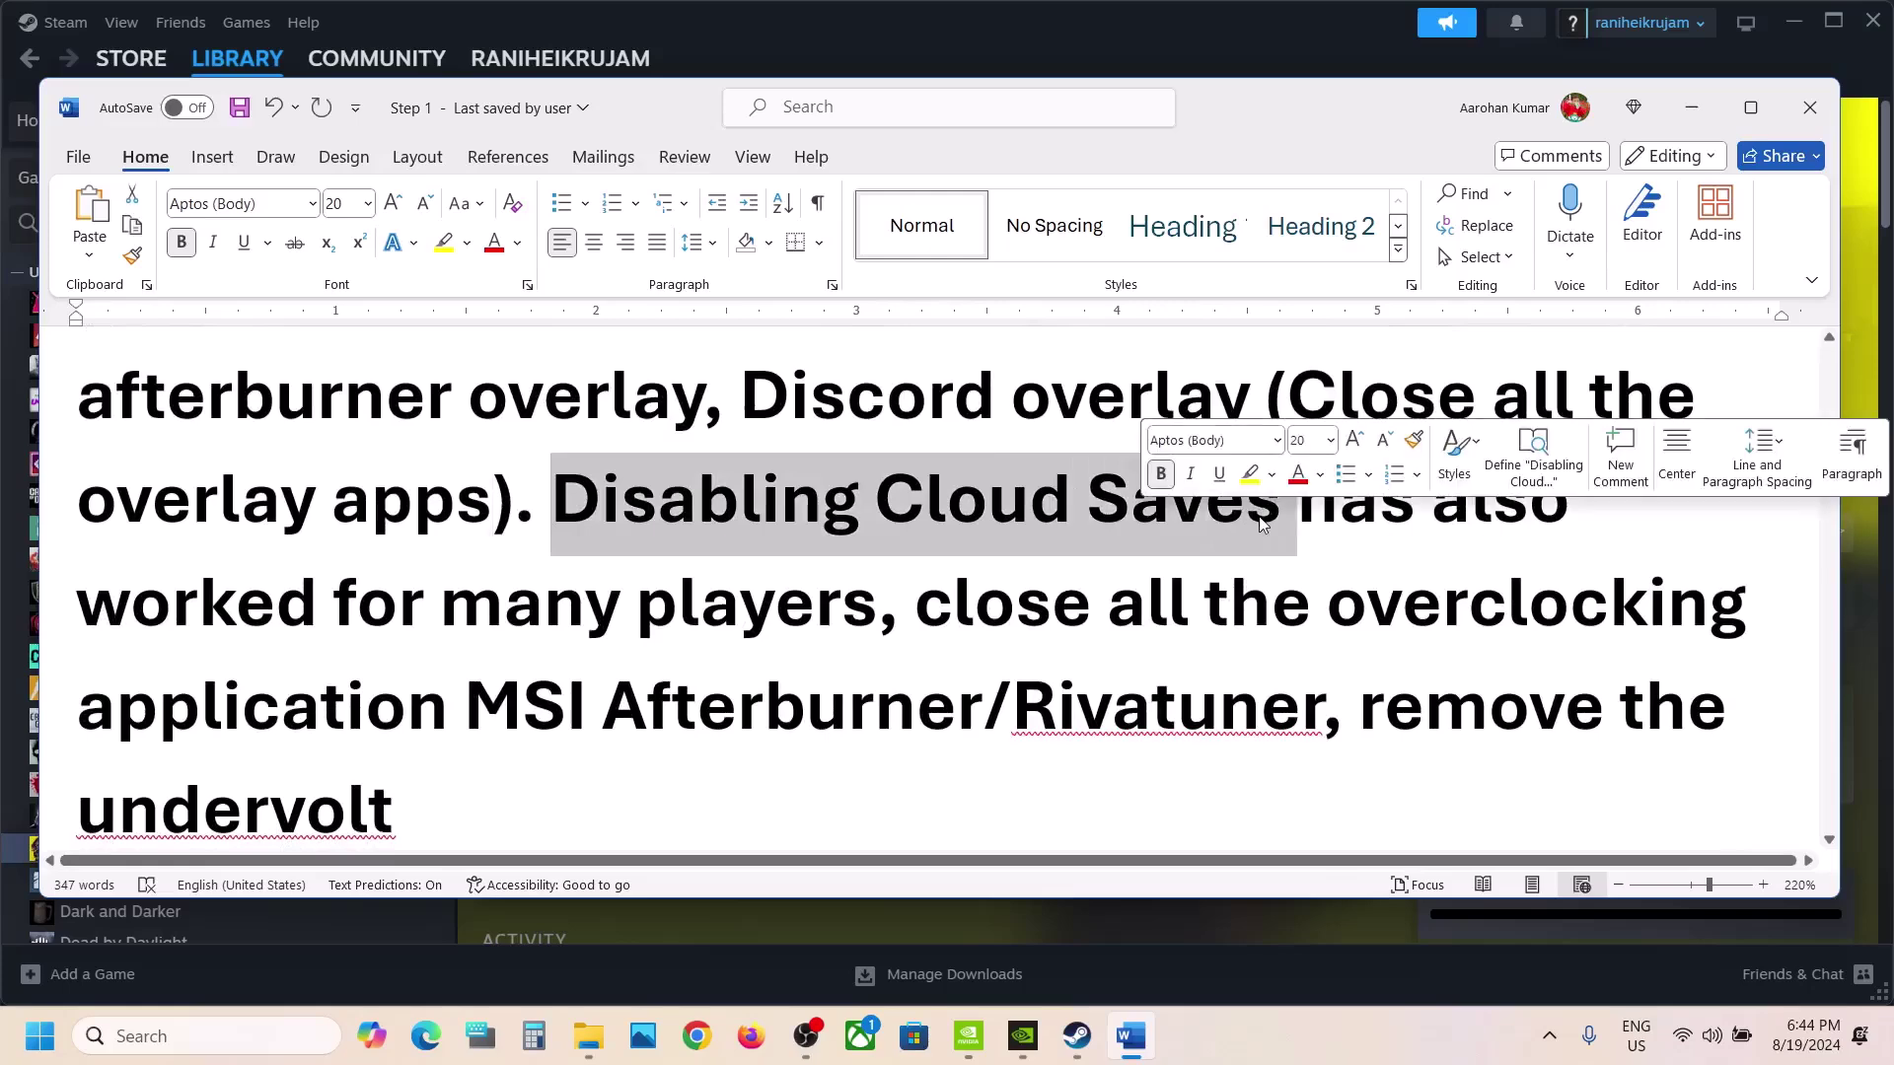
Switch to Steam and check the Steam Cloud synchronization setting through the properties of Cyberpunk 2077
left_click(1077, 1036)
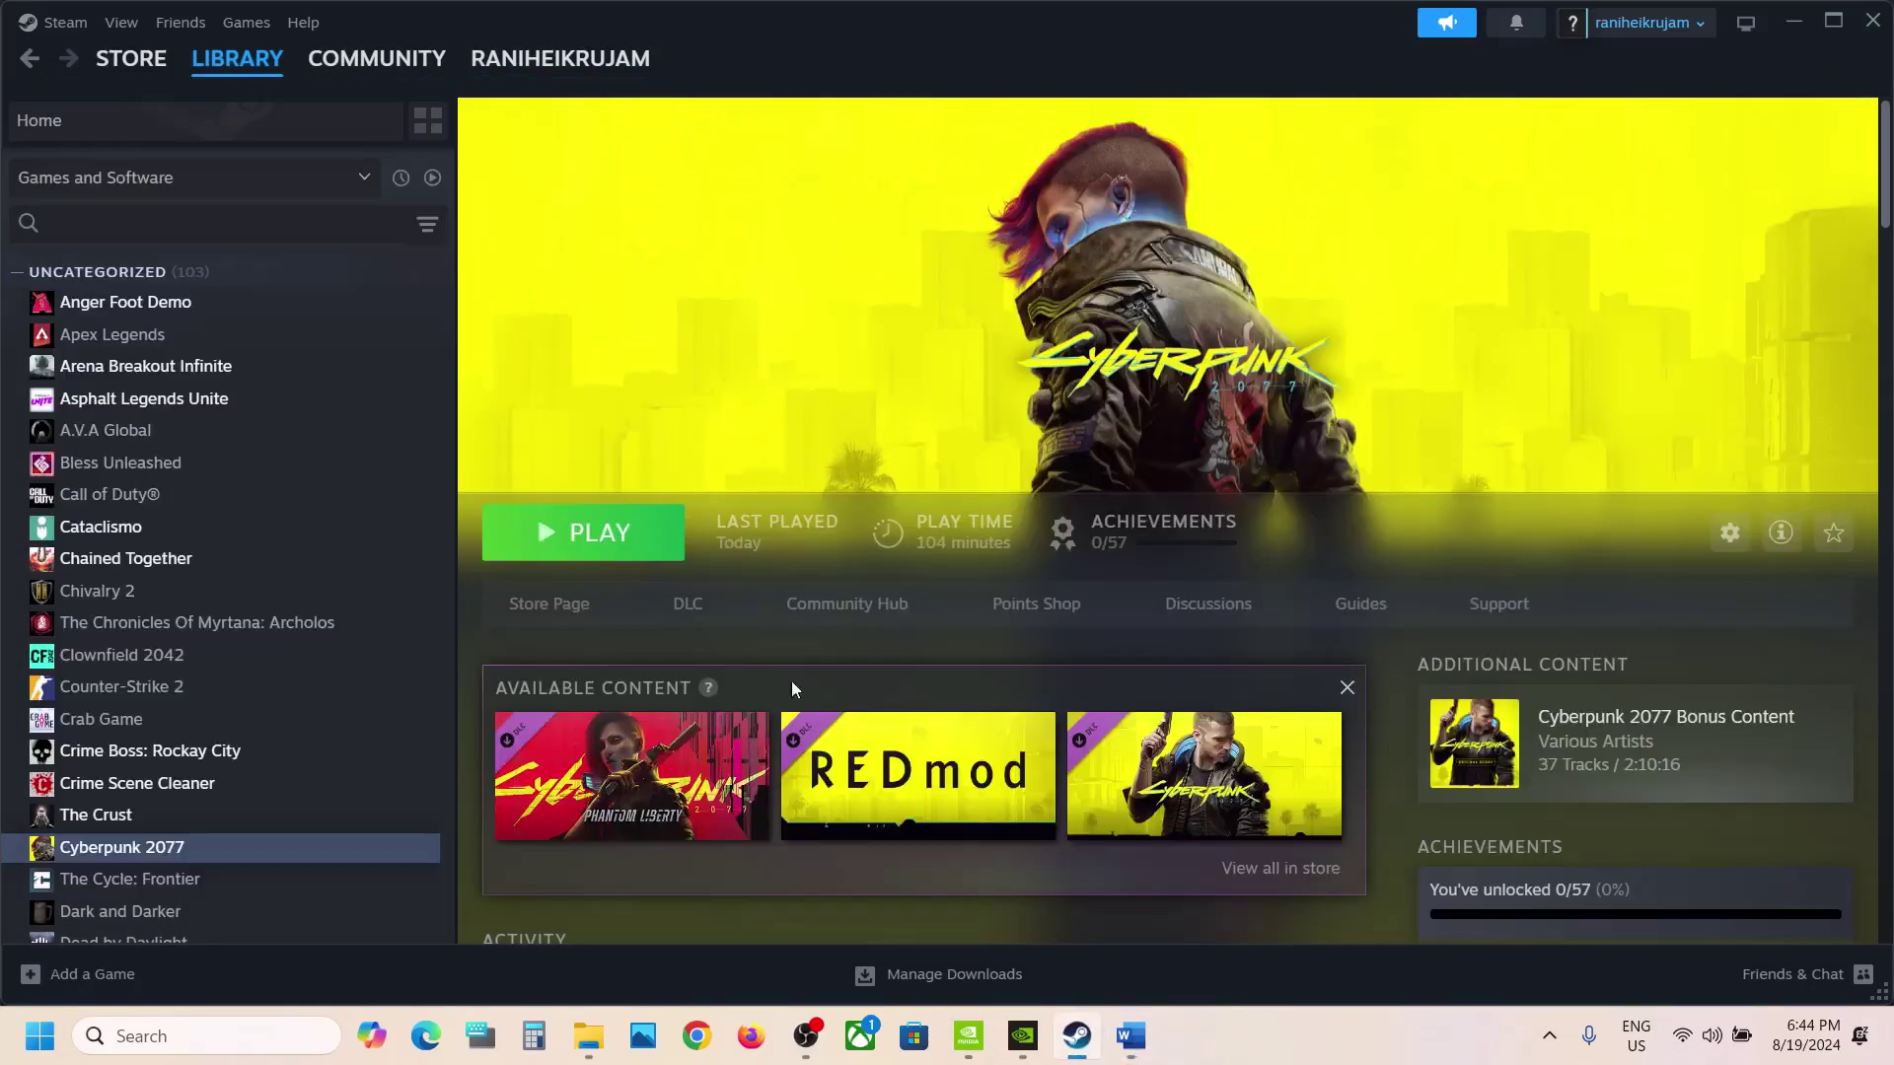
right_click(235, 848)
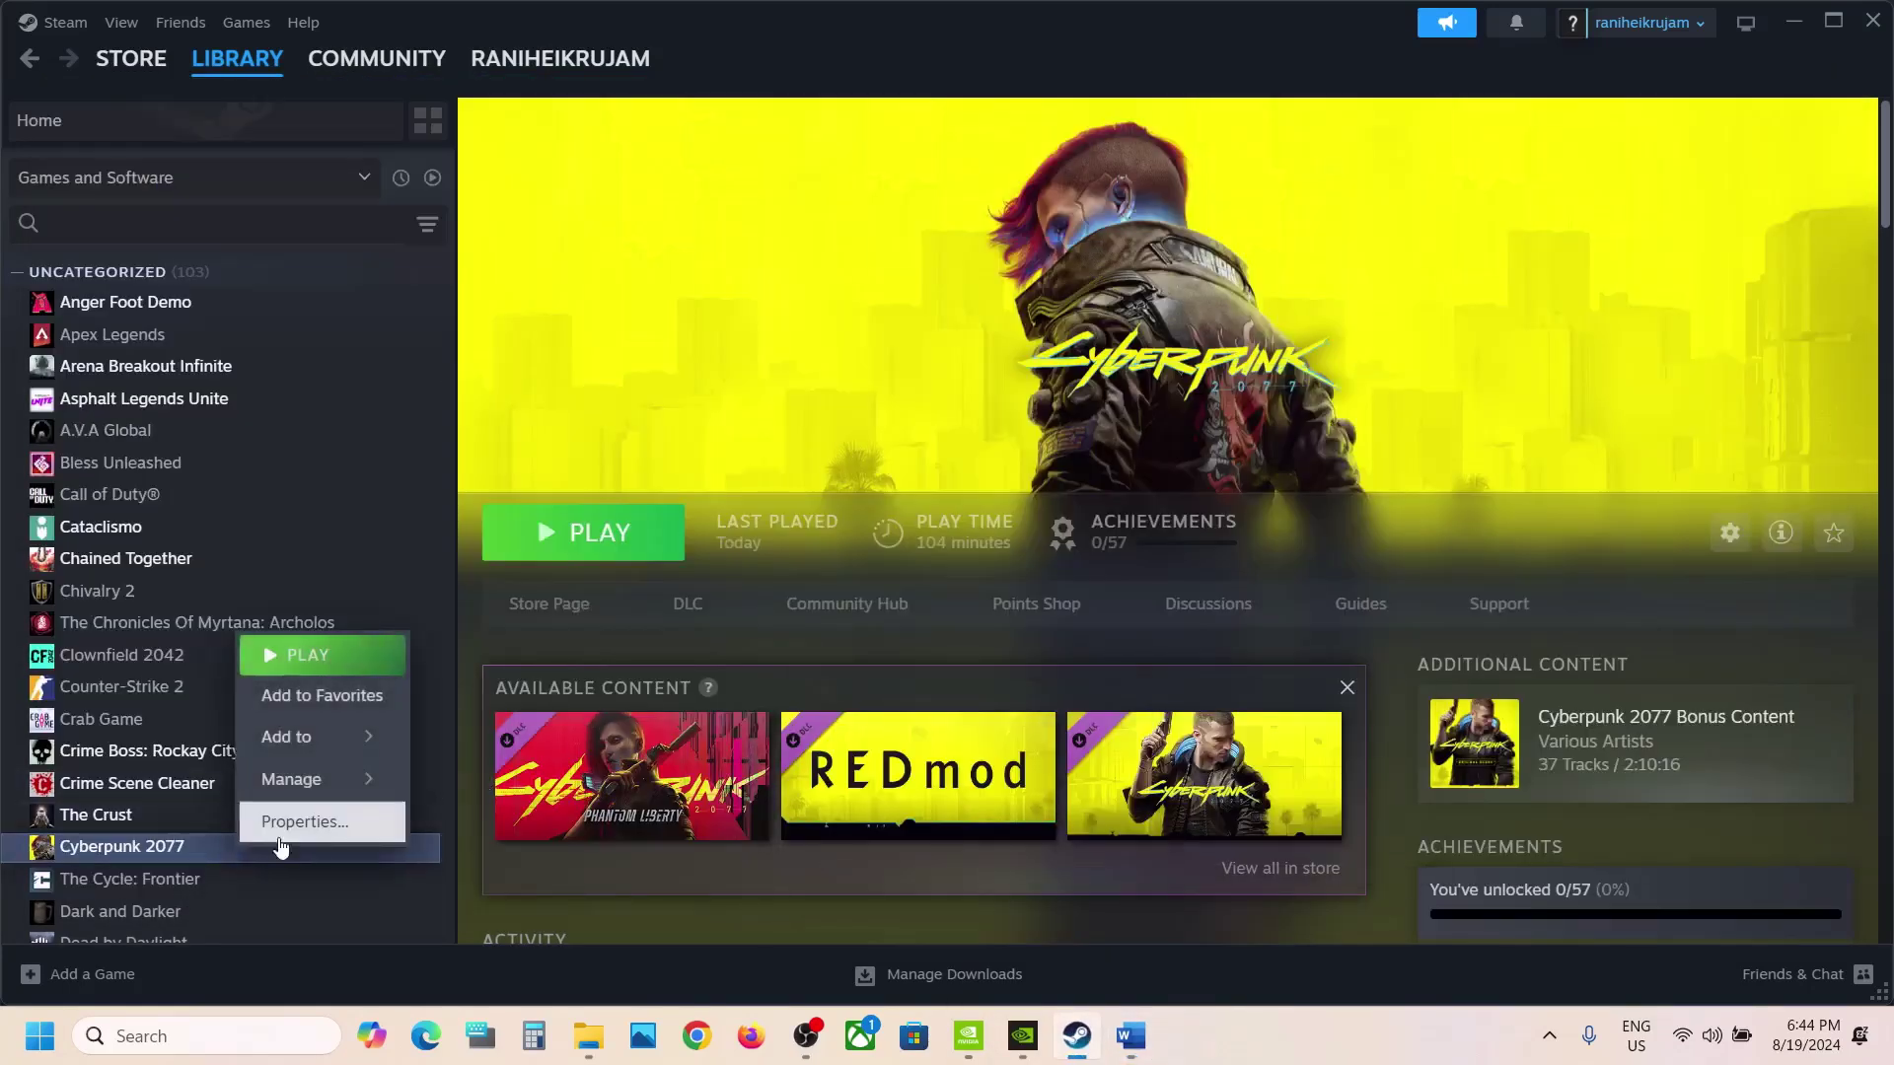
left_click(314, 823)
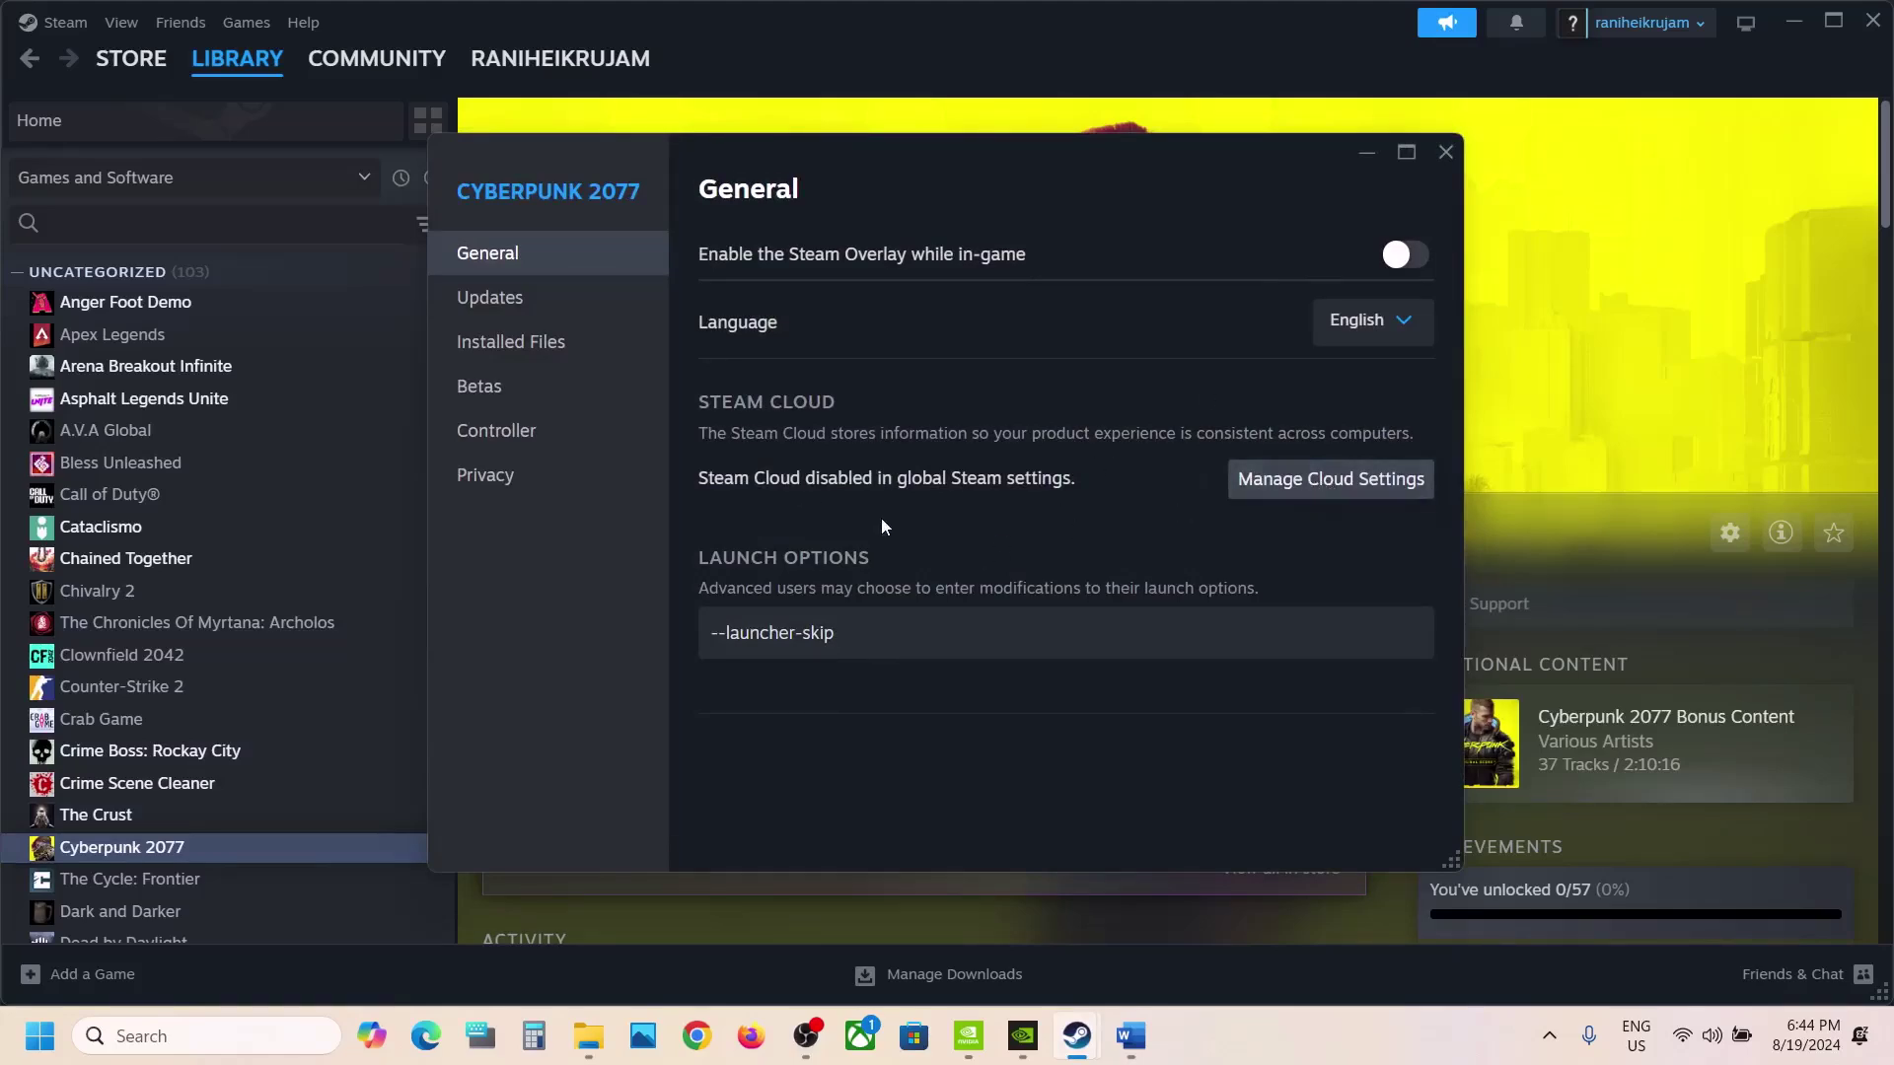
left_click(1335, 482)
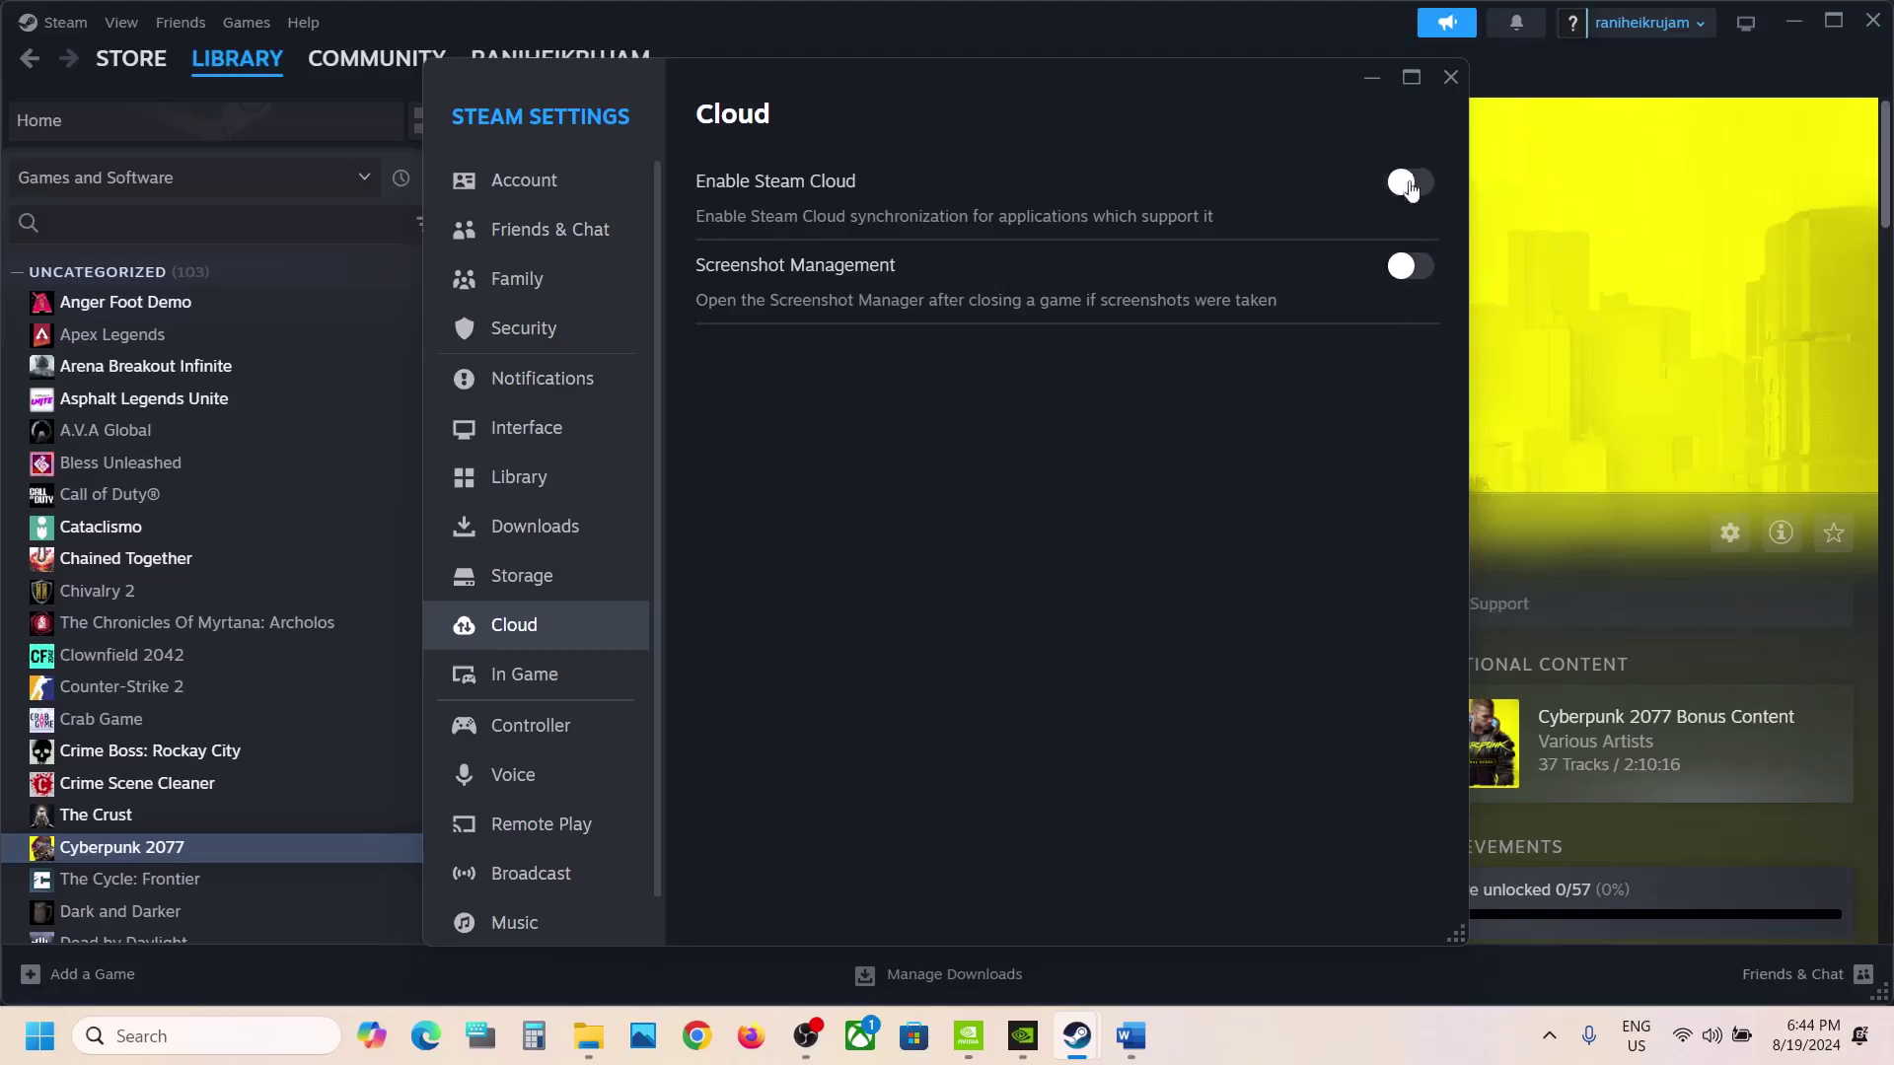
left_click(1448, 75)
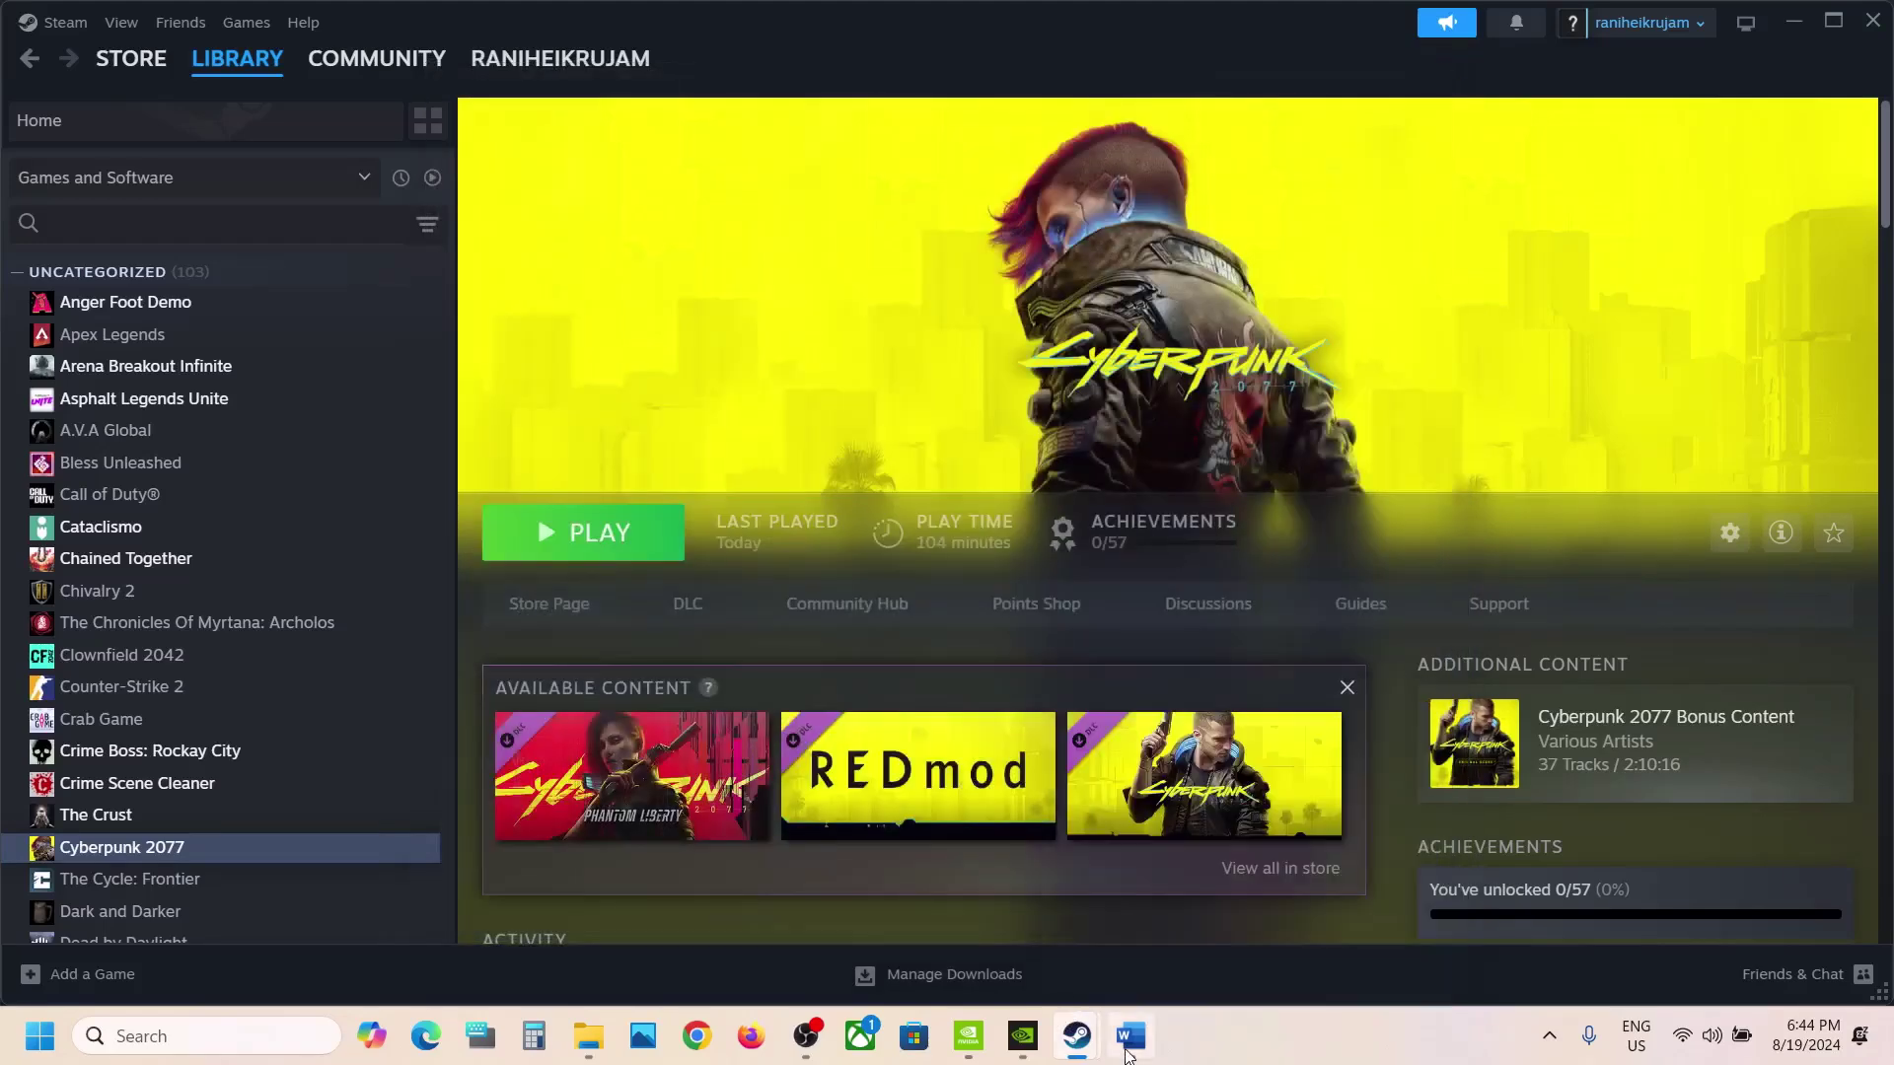
Return to the Word document and read the end of Step 6 on overclocking apps and undervolting, plus Step 7 on graphics card selection
left_click(1127, 1052)
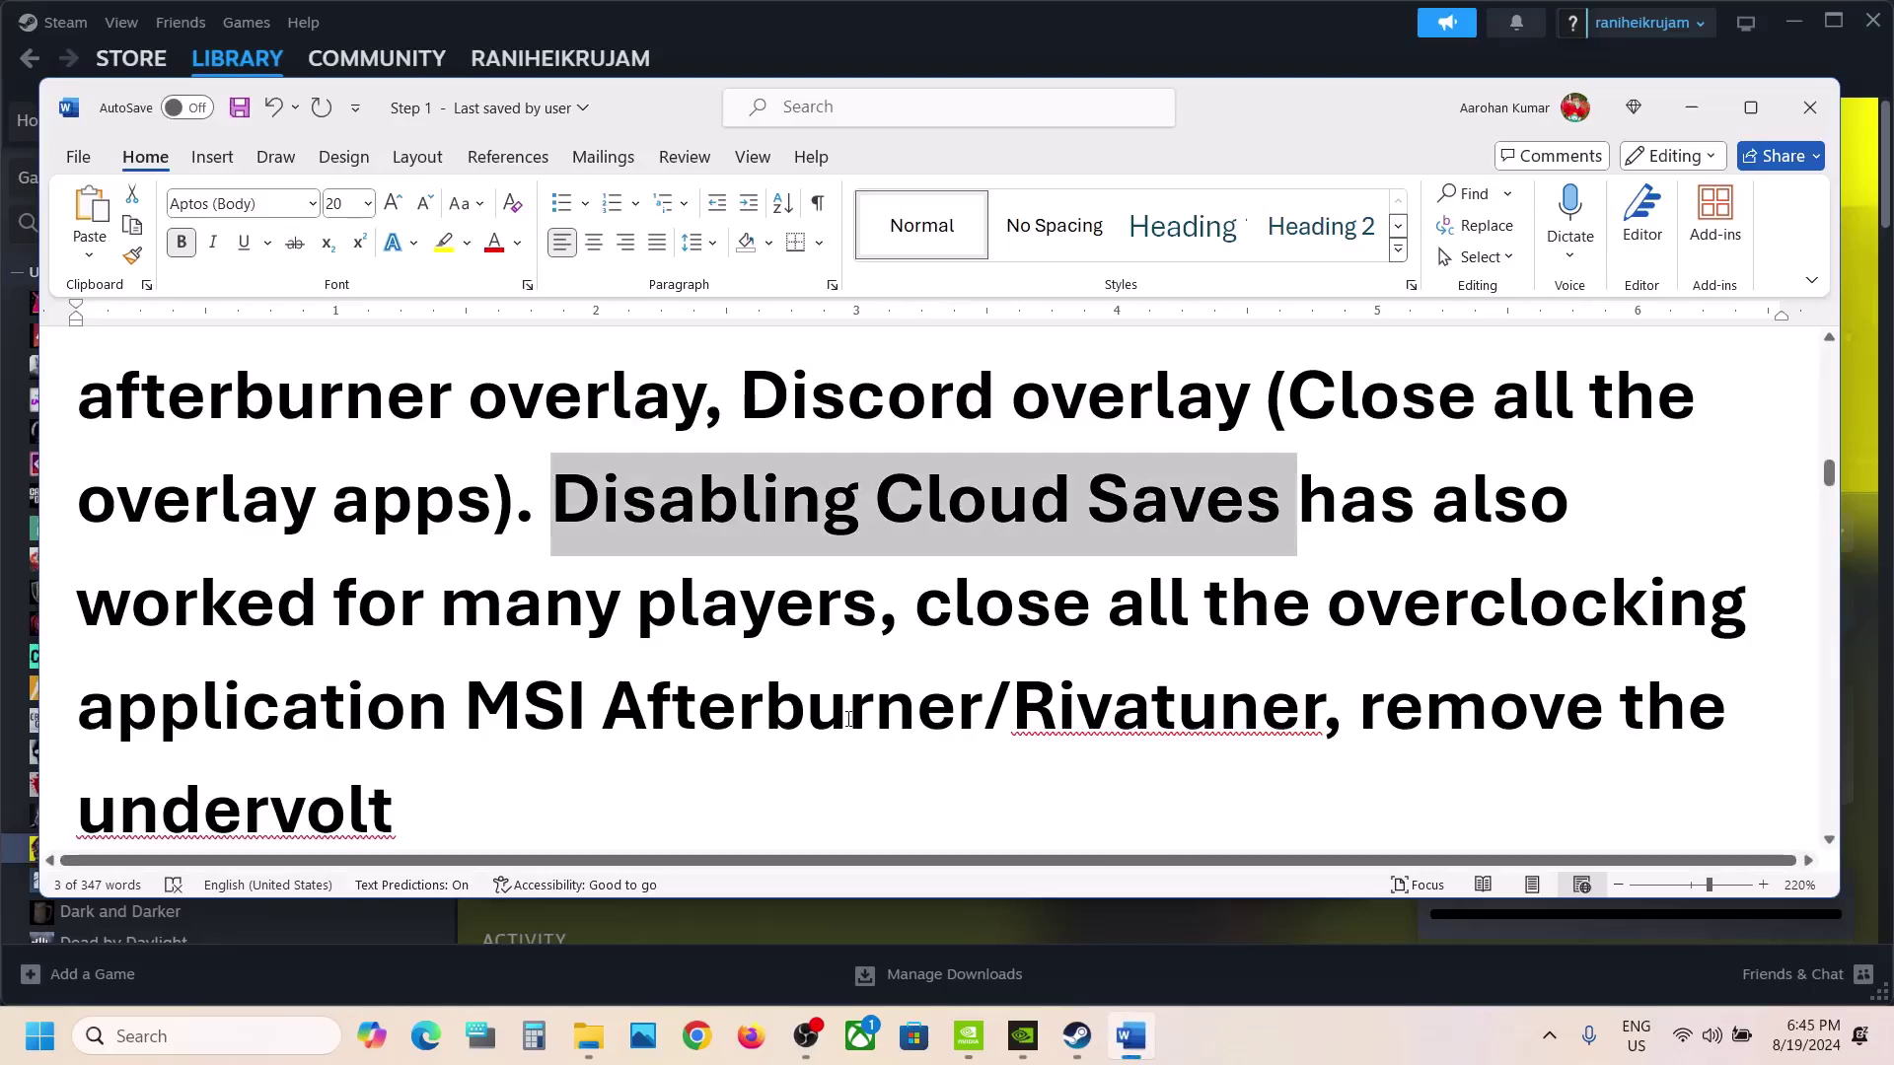
left_click_drag(919, 607, 1324, 704)
left_click(1324, 704)
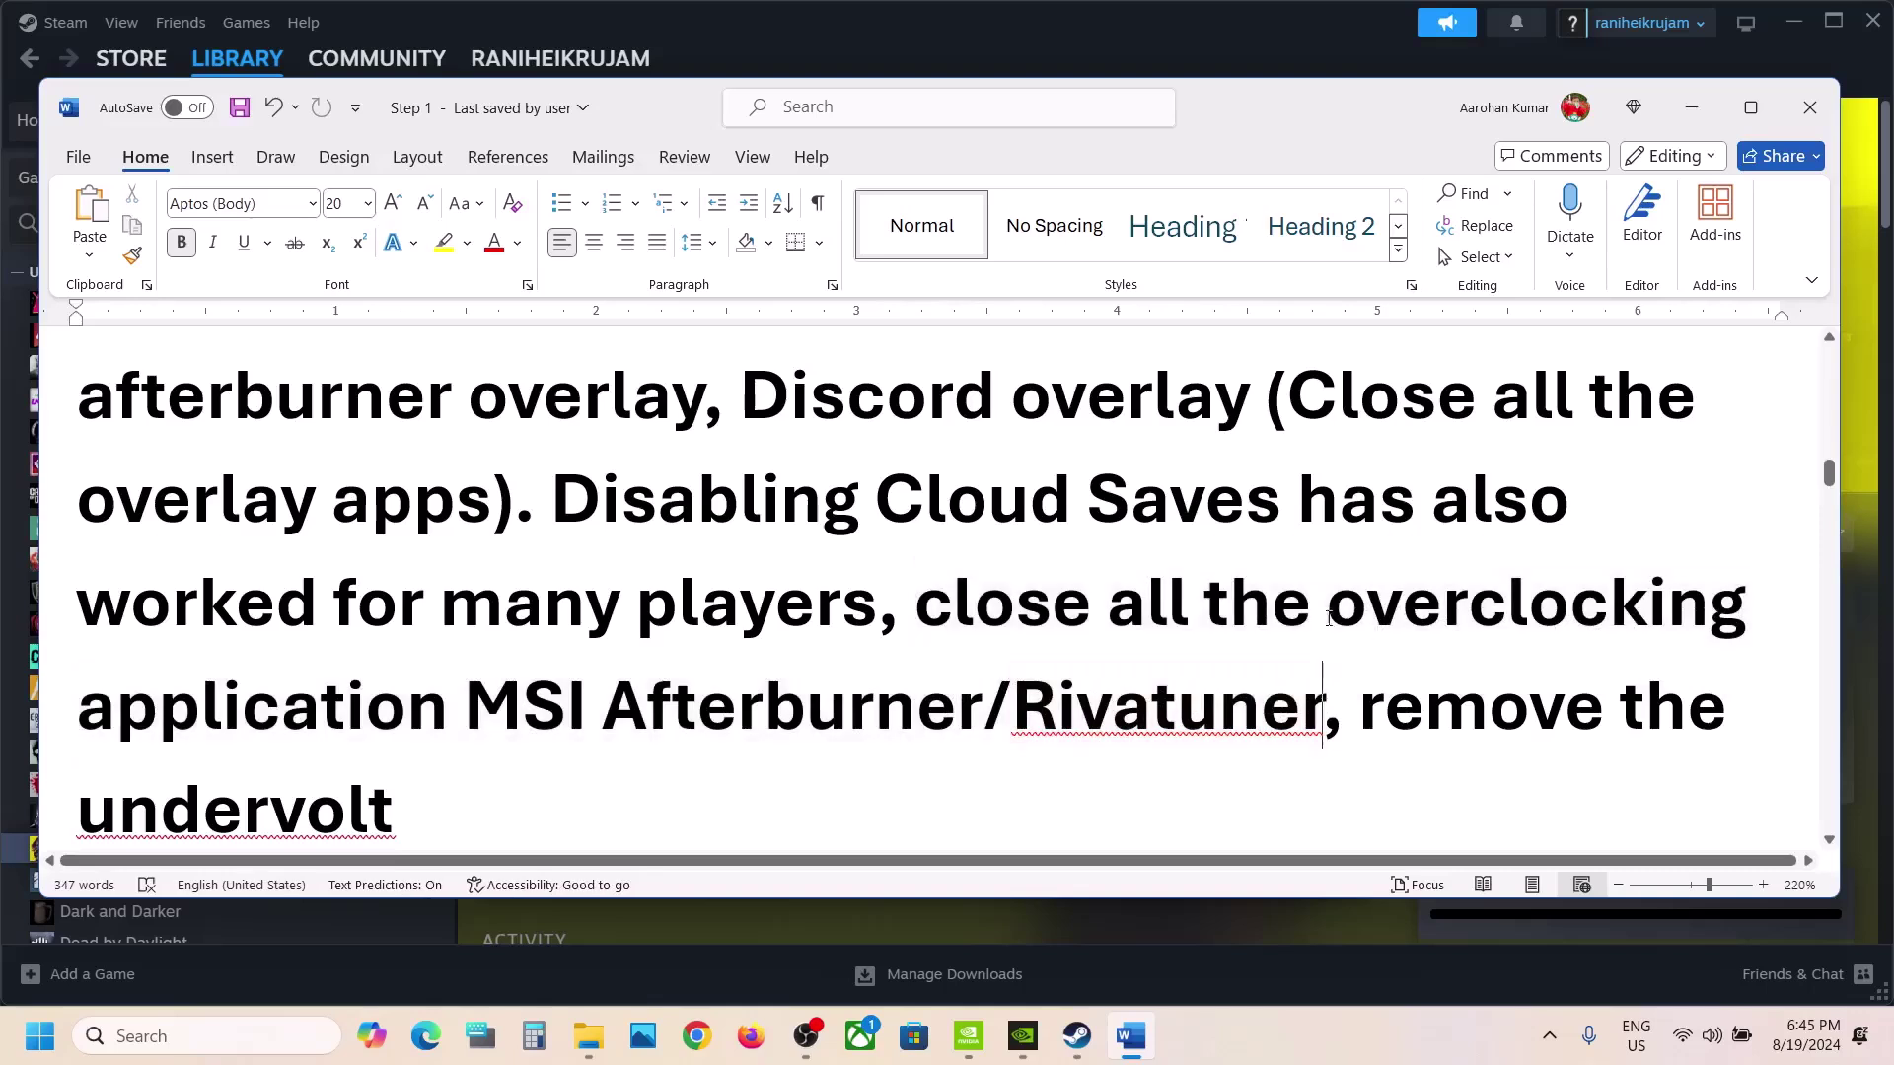
left_click_drag(1384, 616, 1577, 772)
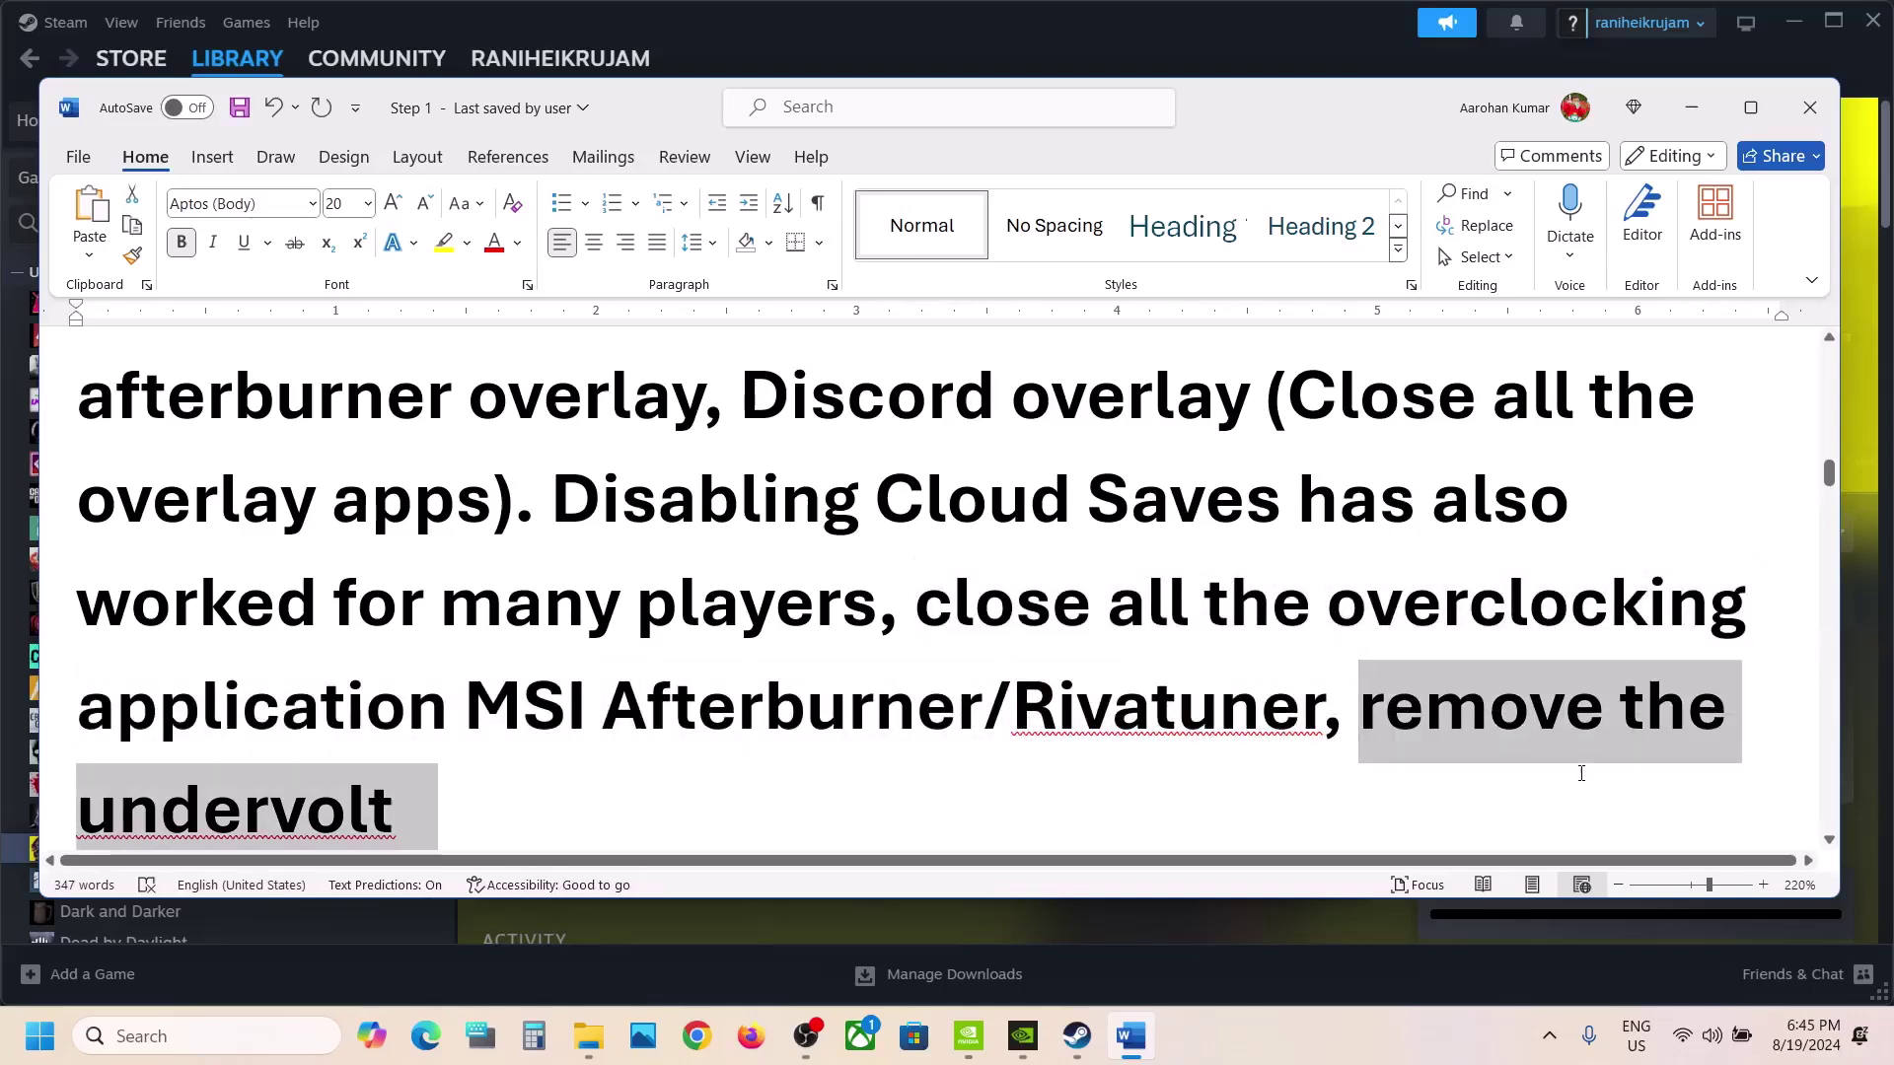
left_click(832, 752)
scroll(832, 751, "down", 5)
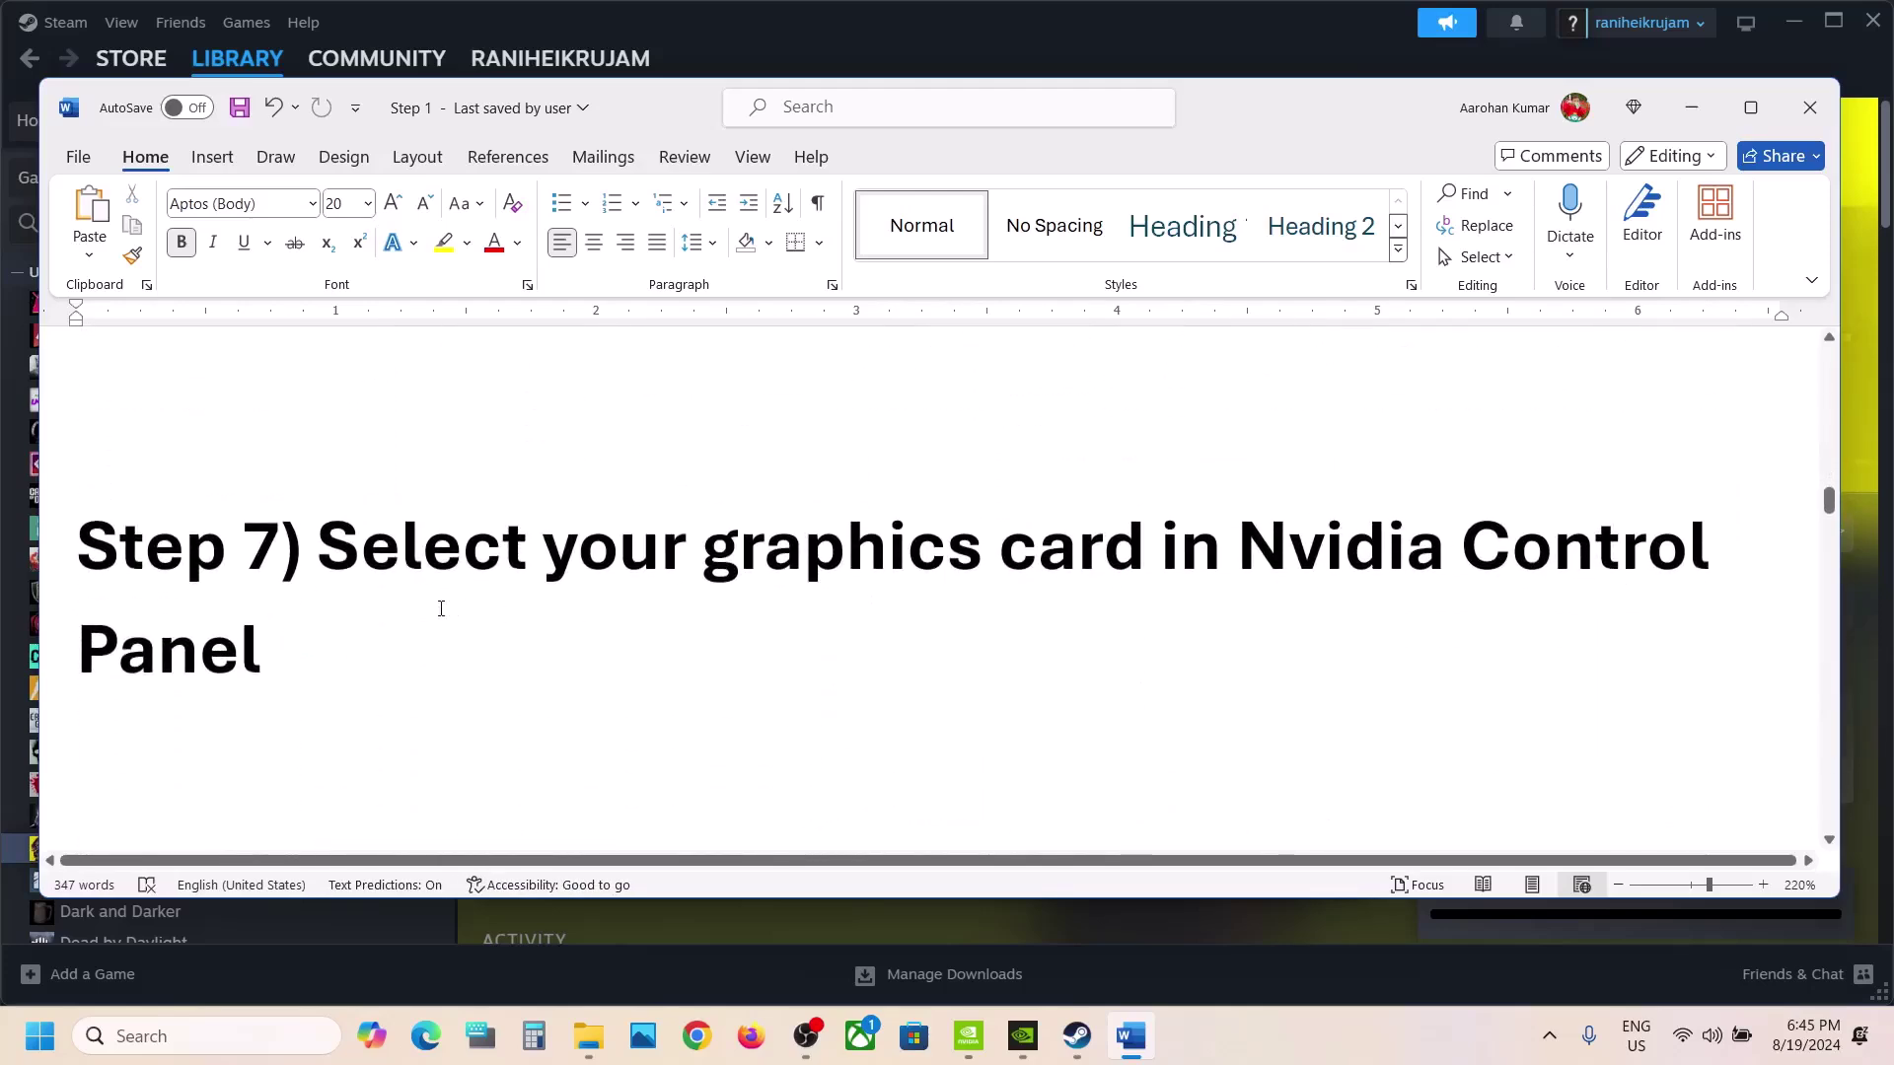
left_click_drag(326, 560, 1390, 618)
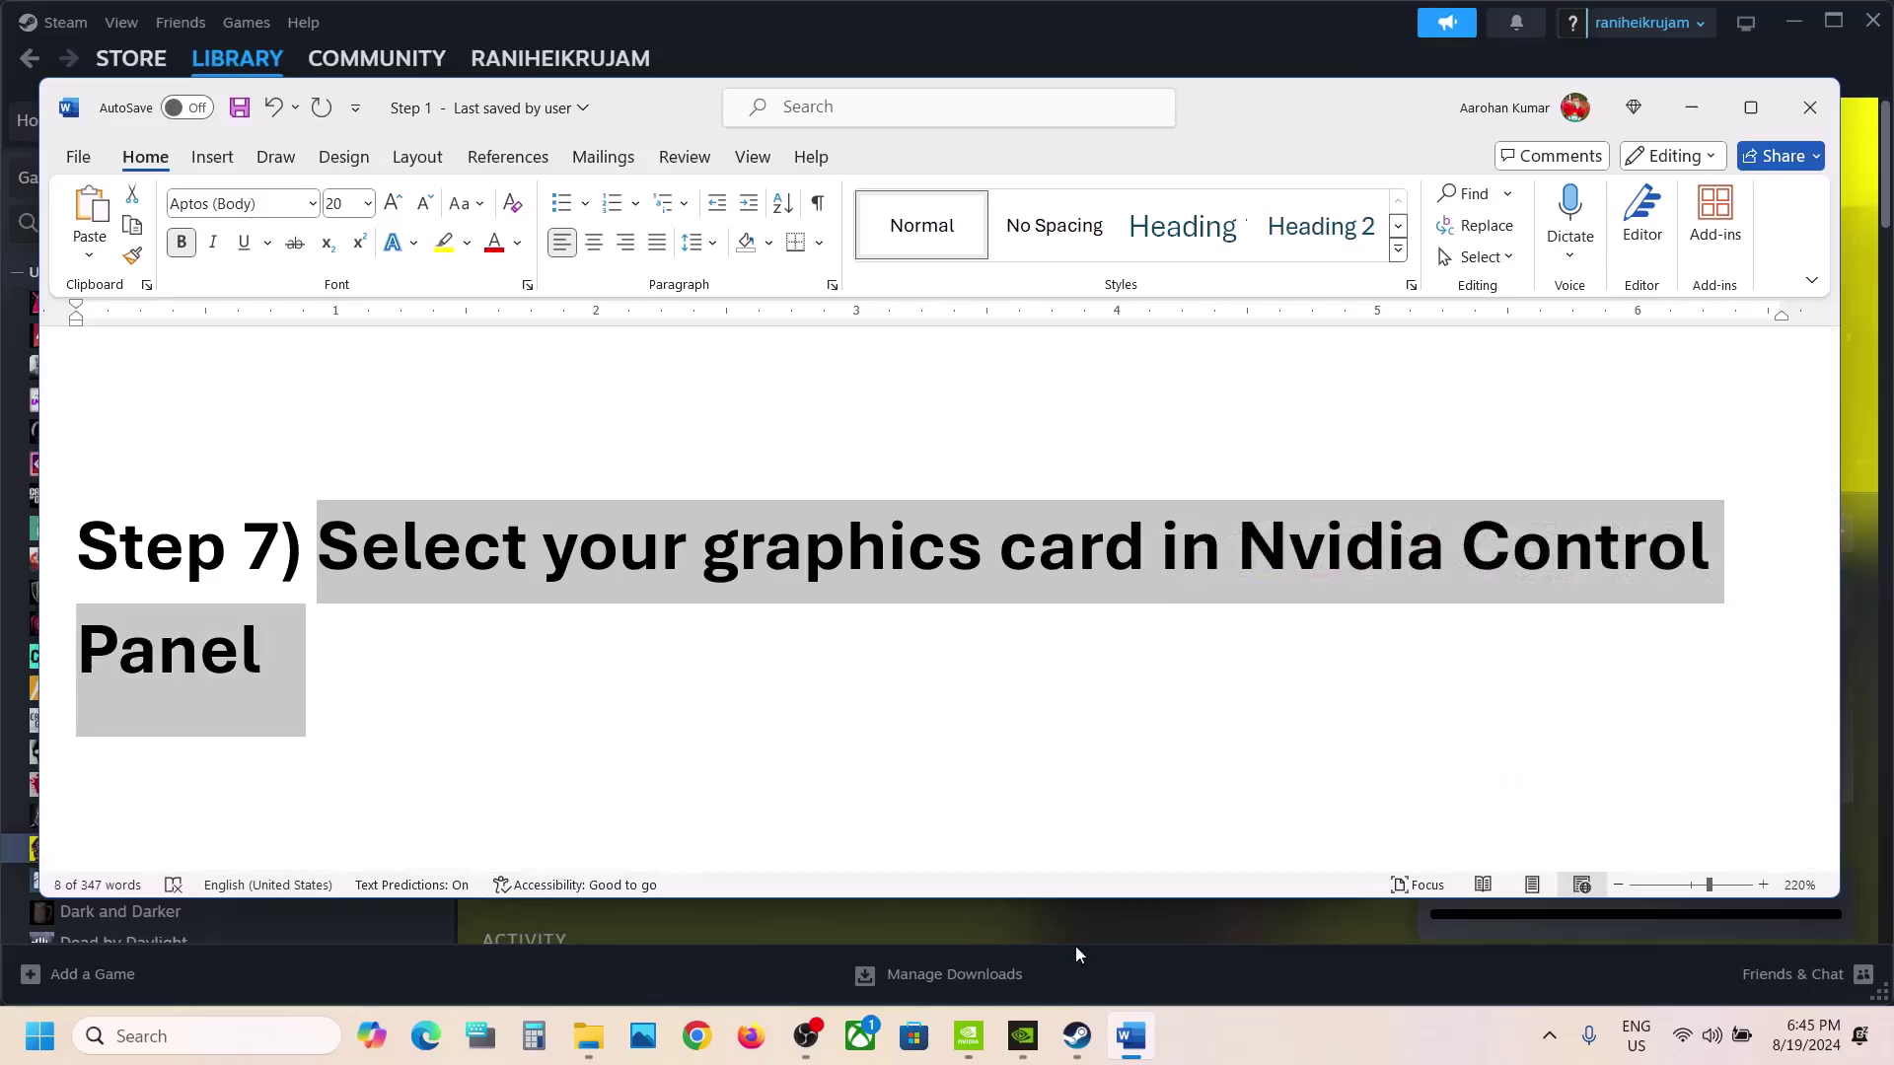
Switch to NVIDIA Control Panel and set the PhysX processor to NVIDIA GeForce RTX 3050 Laptop GPU, applying the change
left_click(962, 1040)
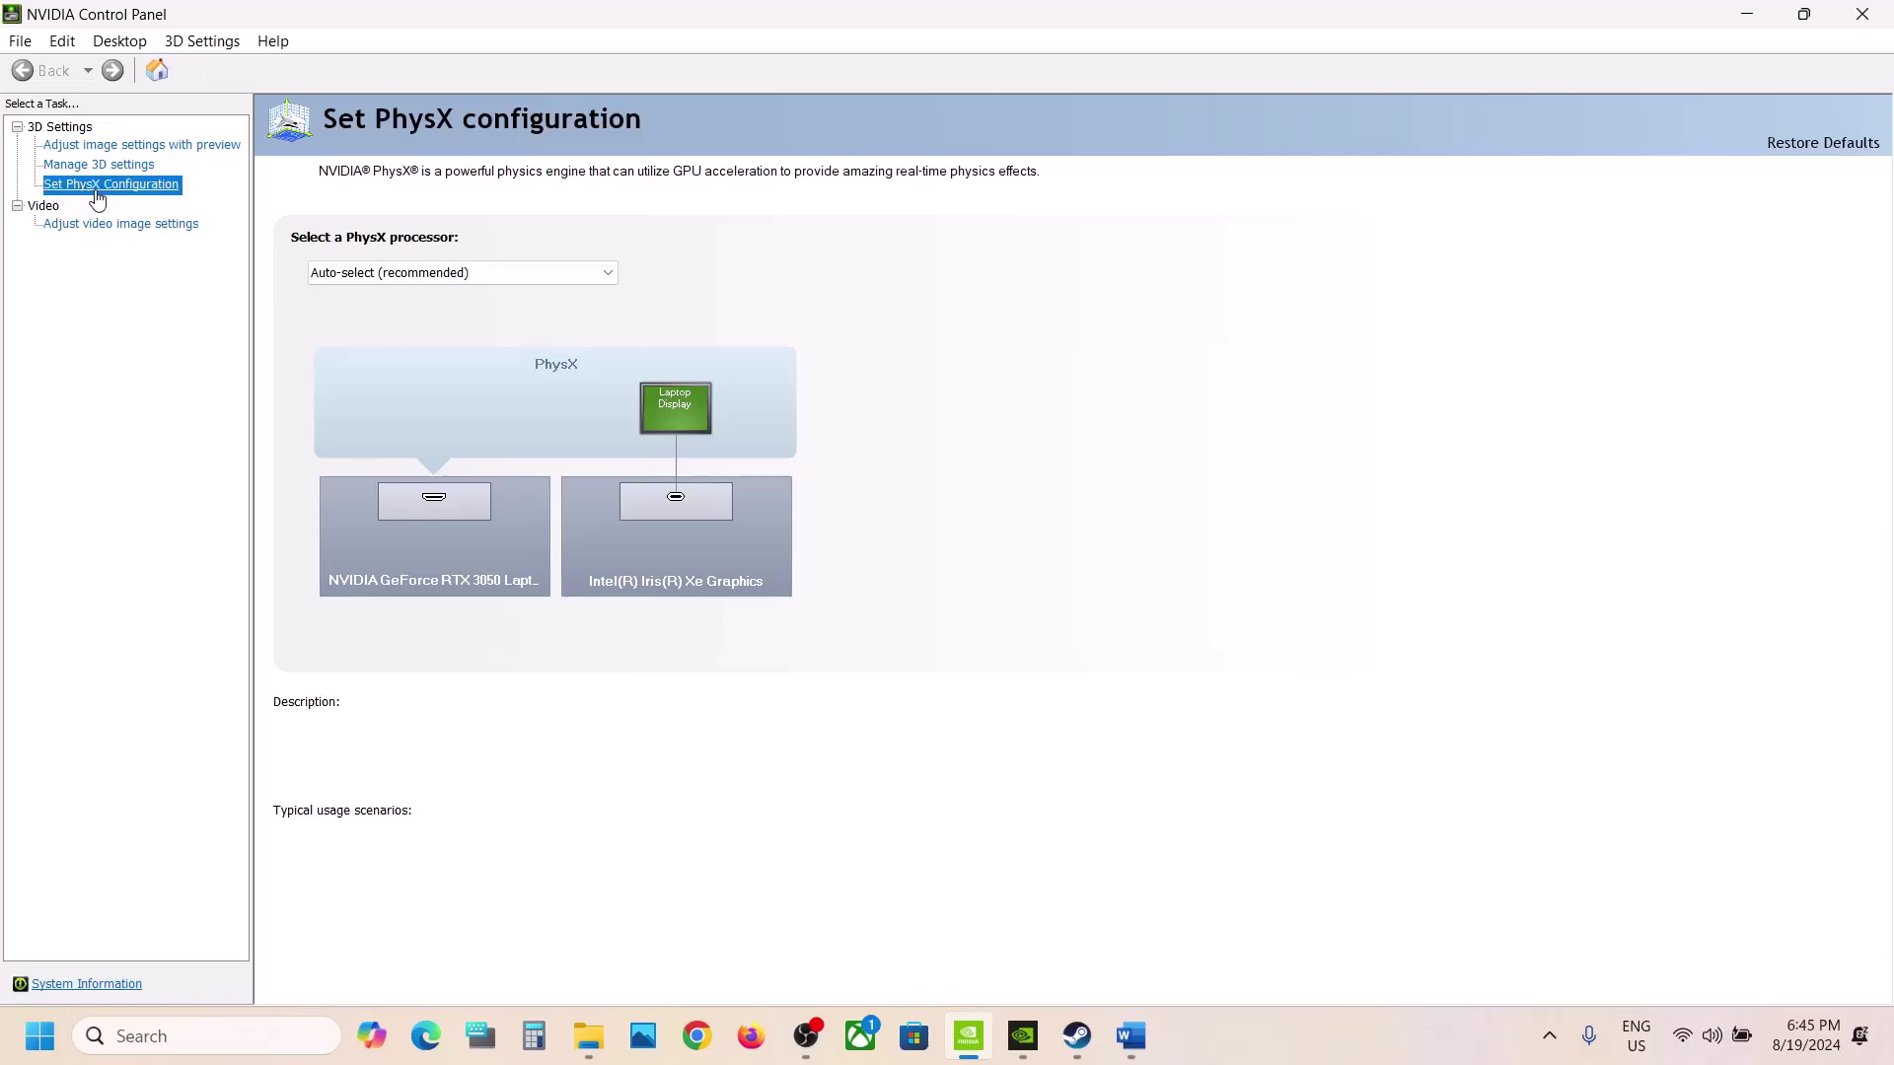
left_click(443, 272)
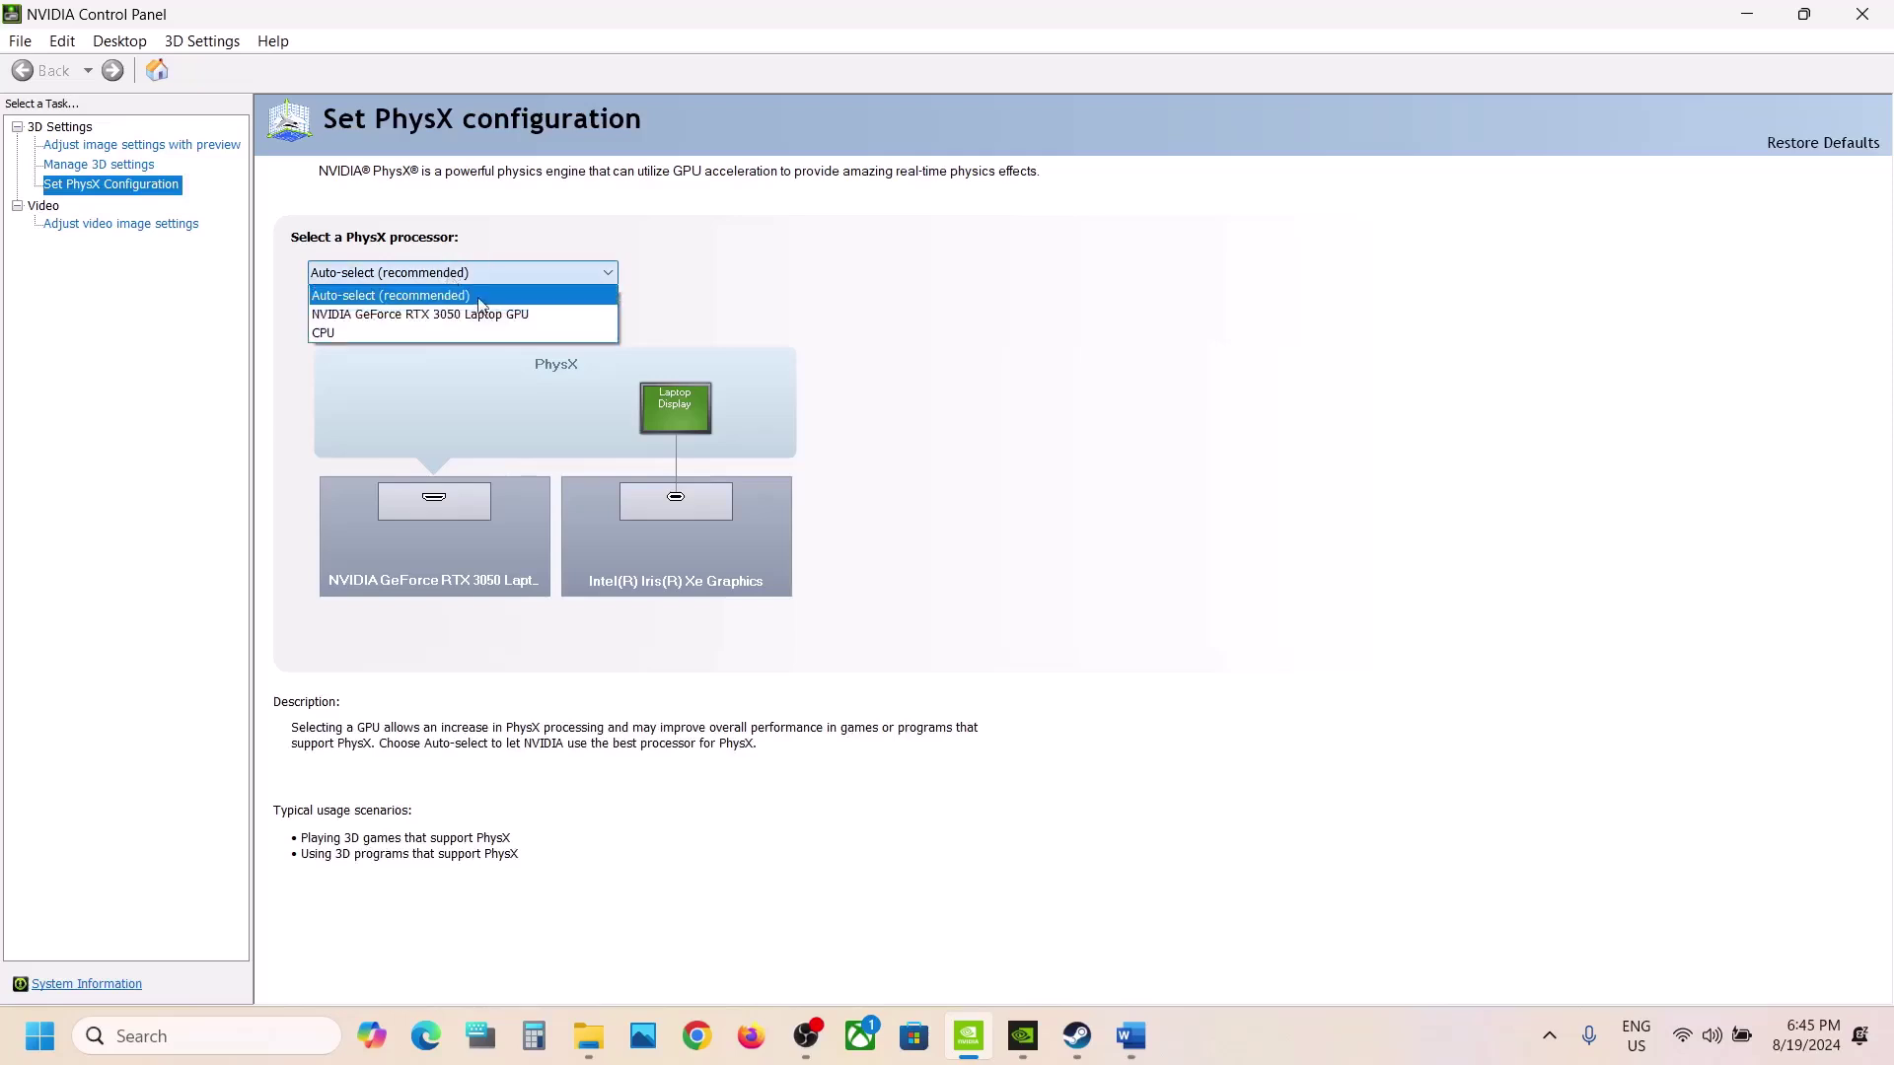
left_click(484, 309)
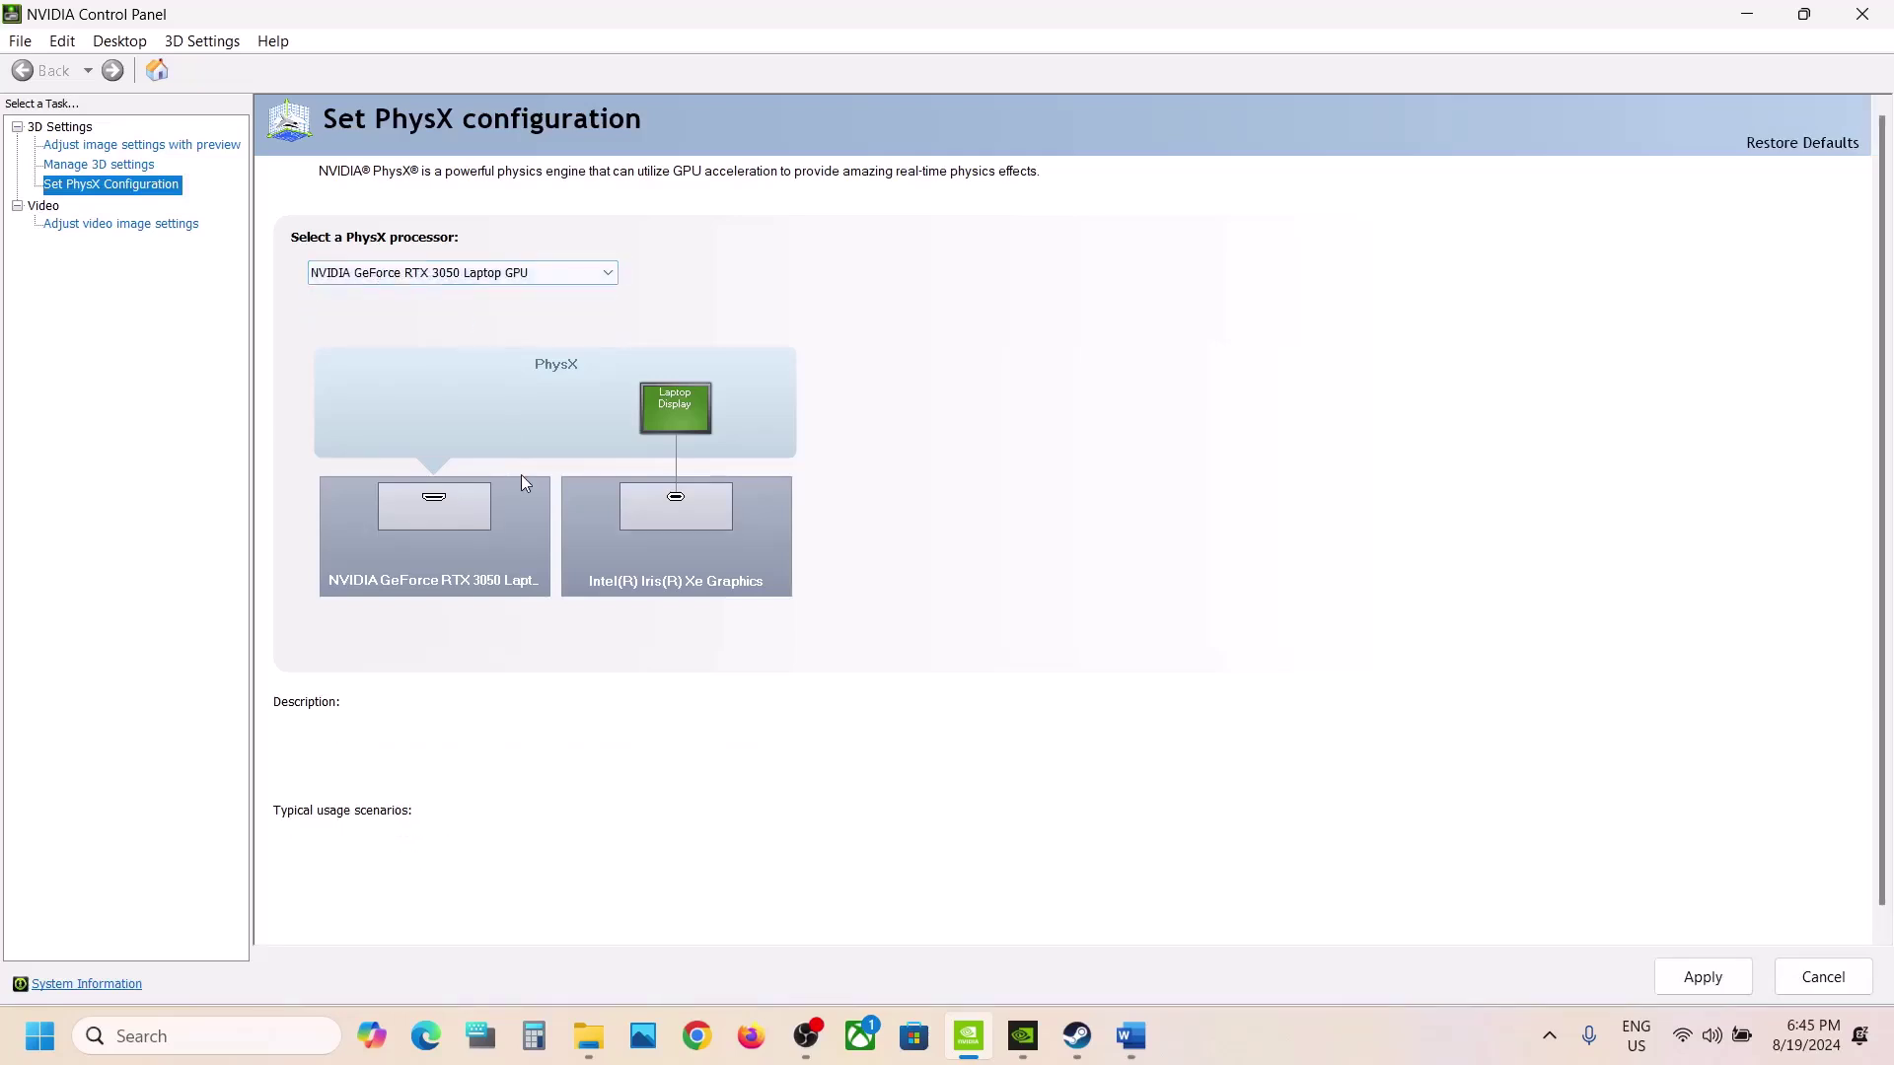
left_click(1703, 977)
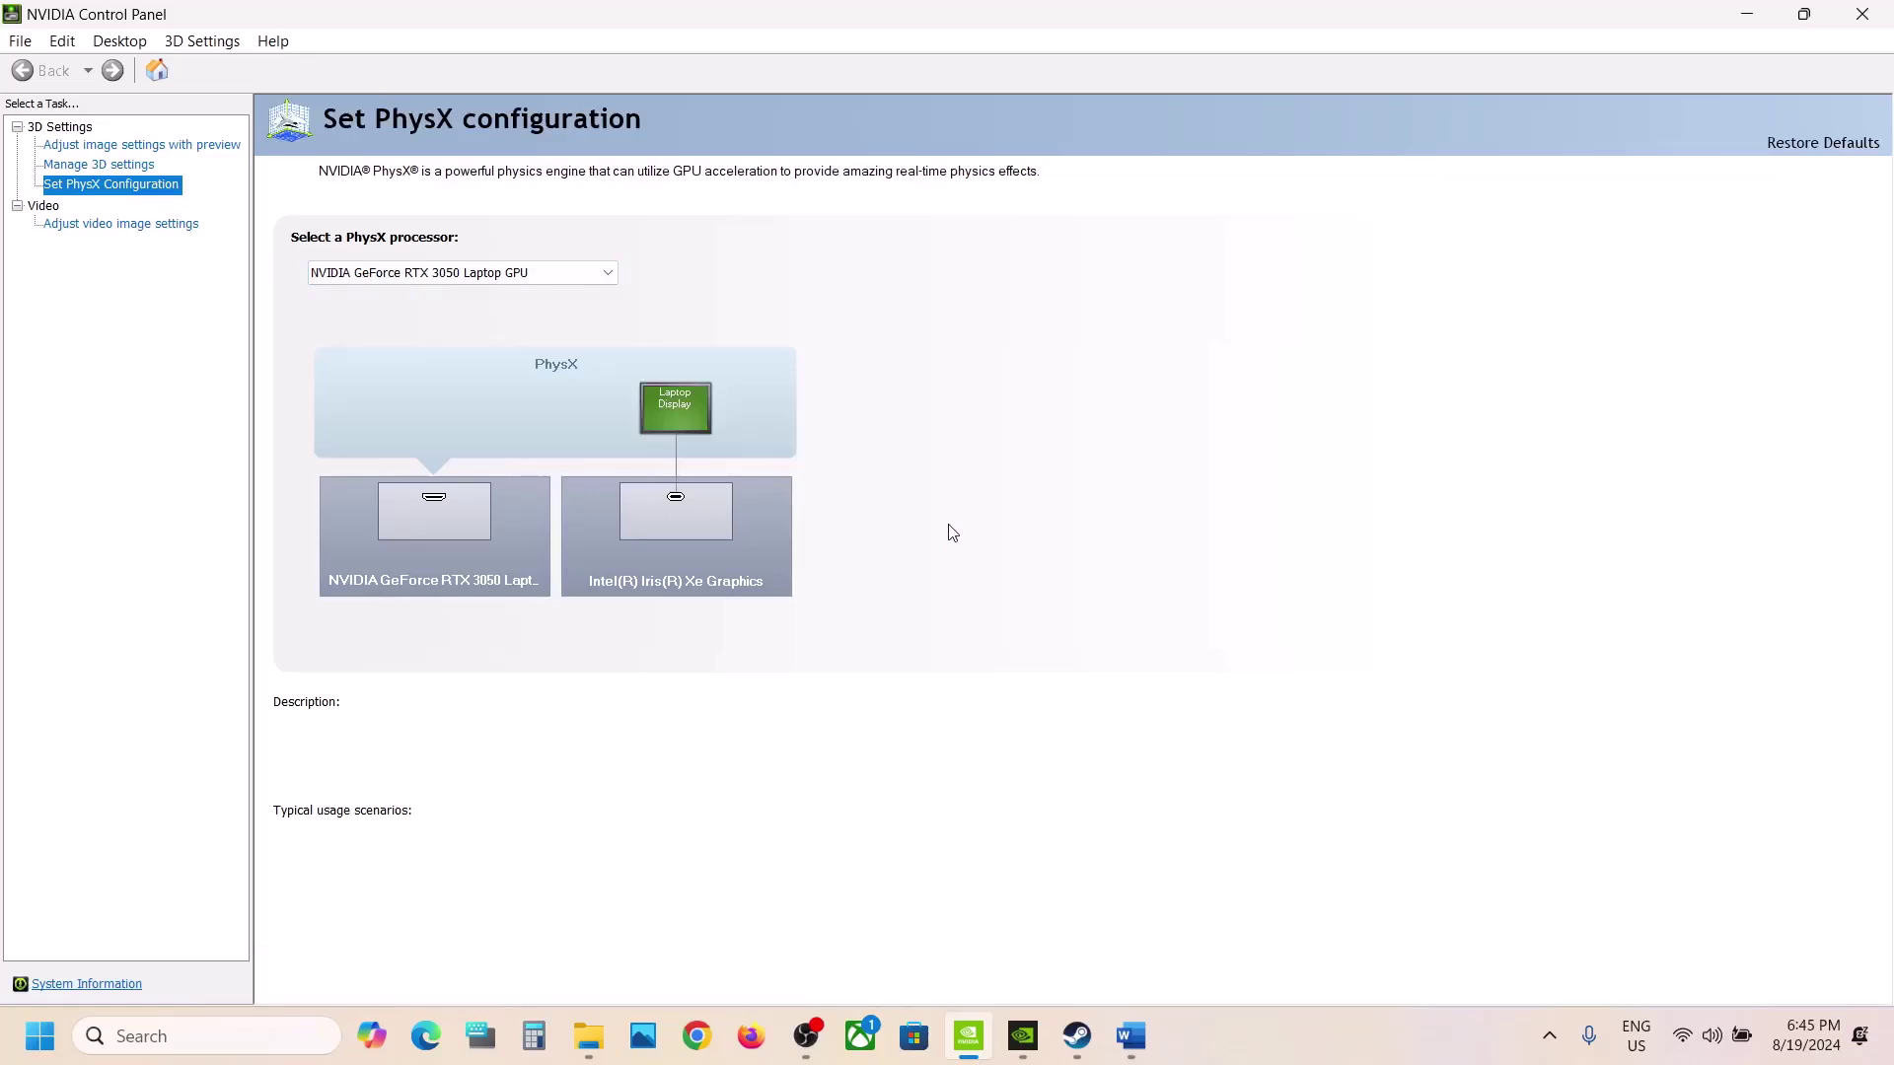
Open the program-specific 3D settings and select Cyberpunk 2077 as the program to add
left_click(109, 168)
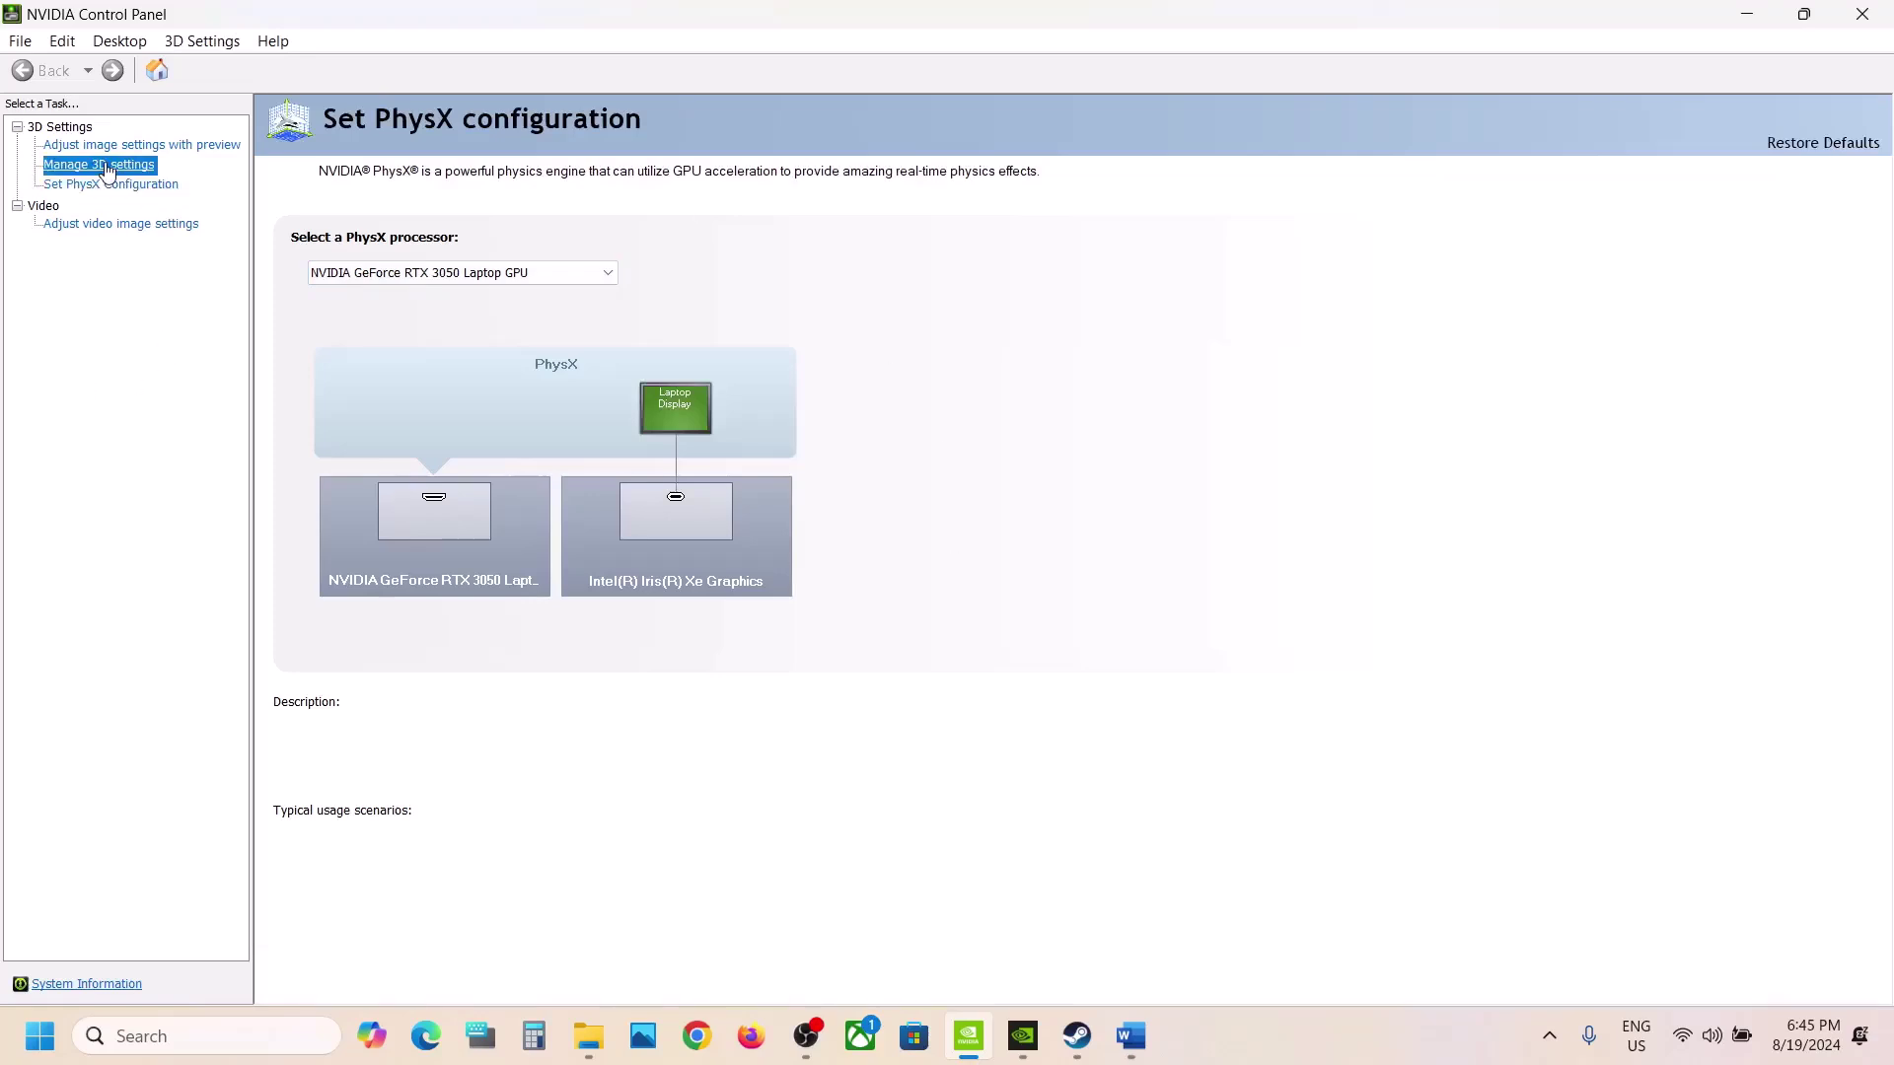
left_click(465, 285)
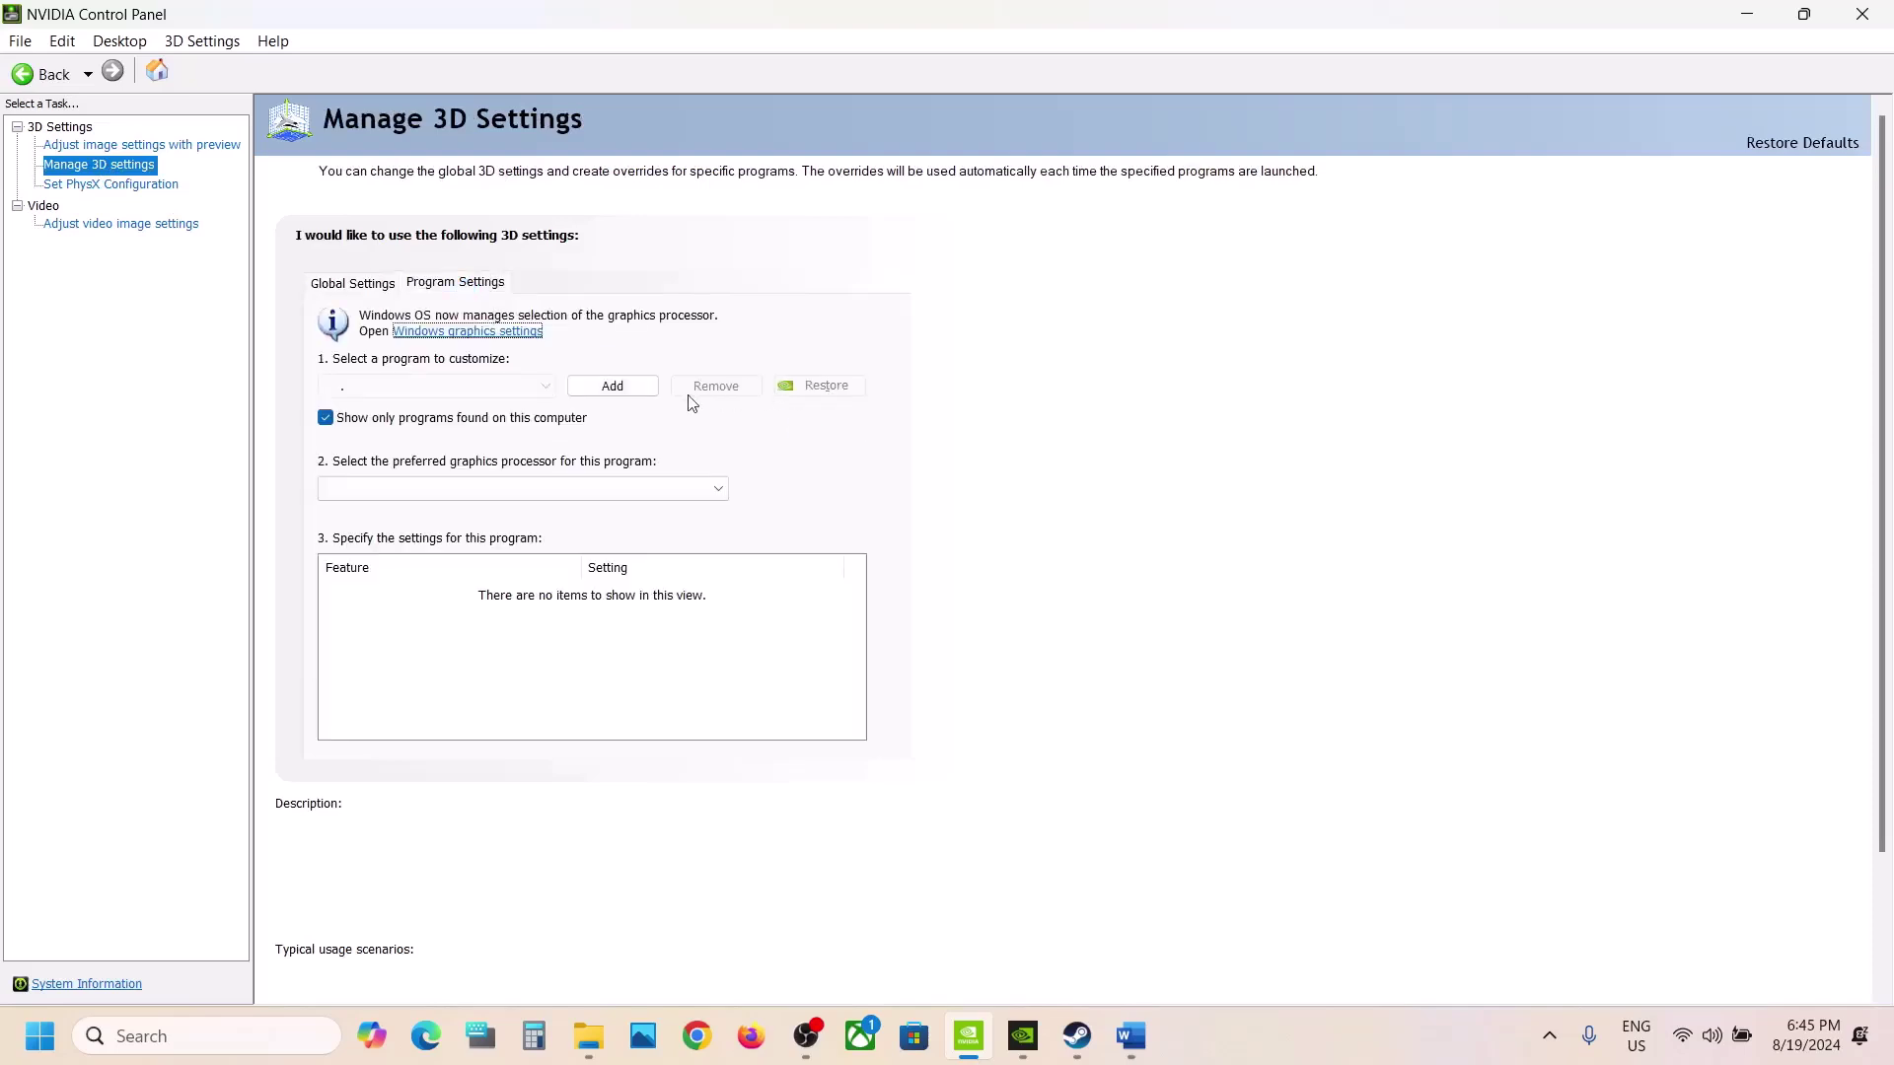
left_click(612, 386)
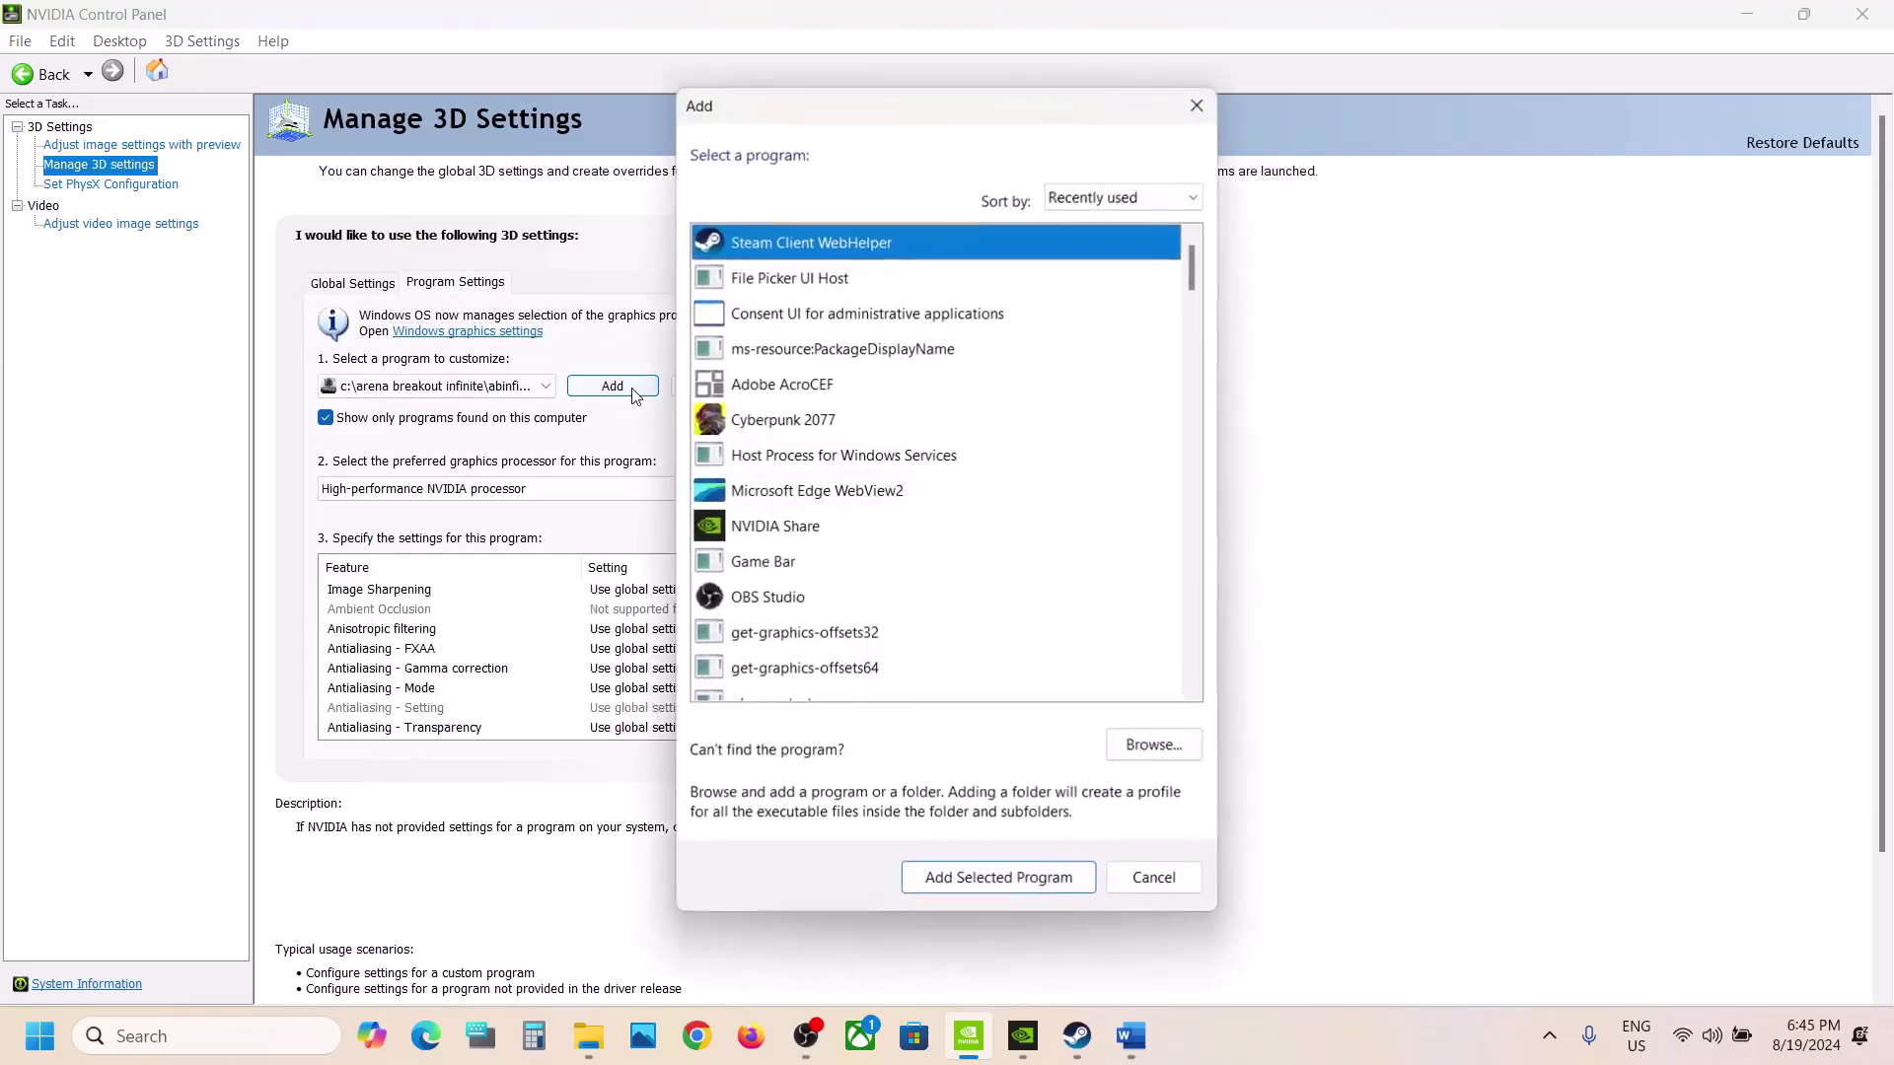
left_click(803, 424)
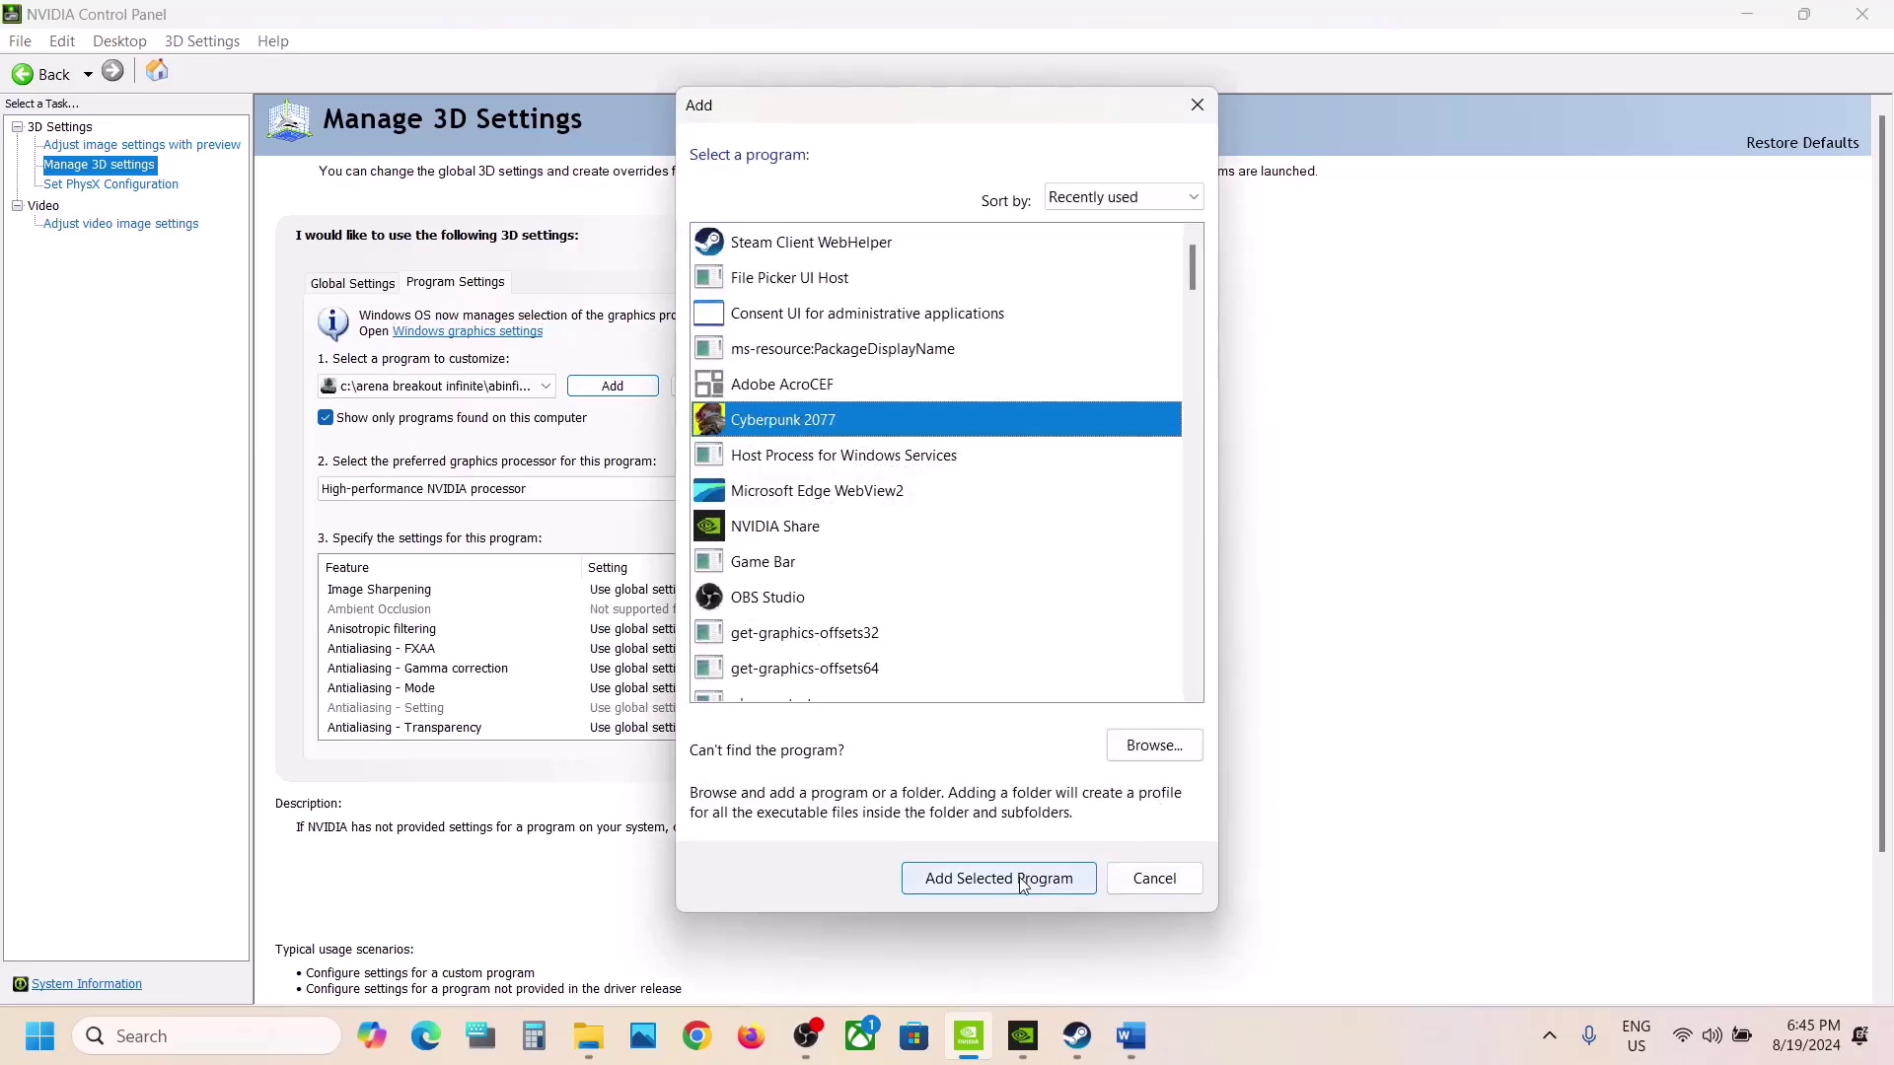
left_click(1152, 745)
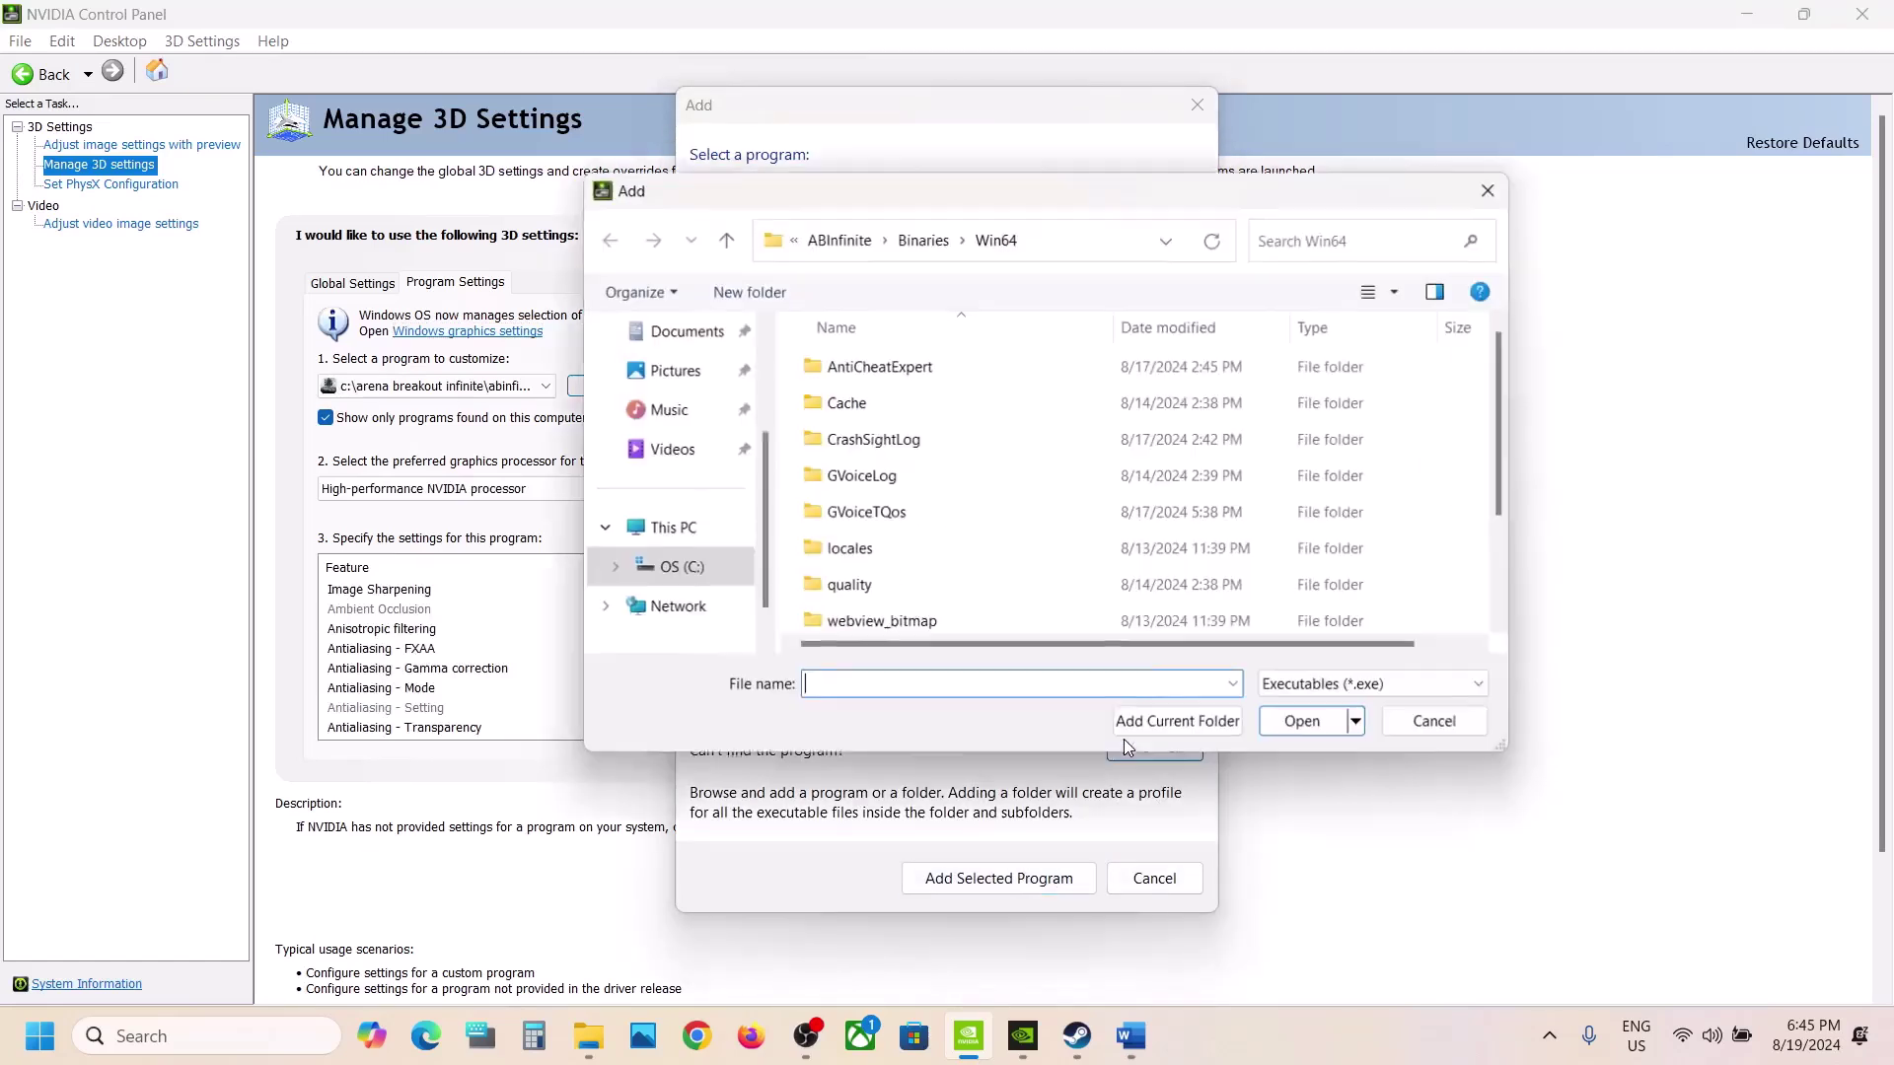
left_click(839, 239)
left_click(693, 565)
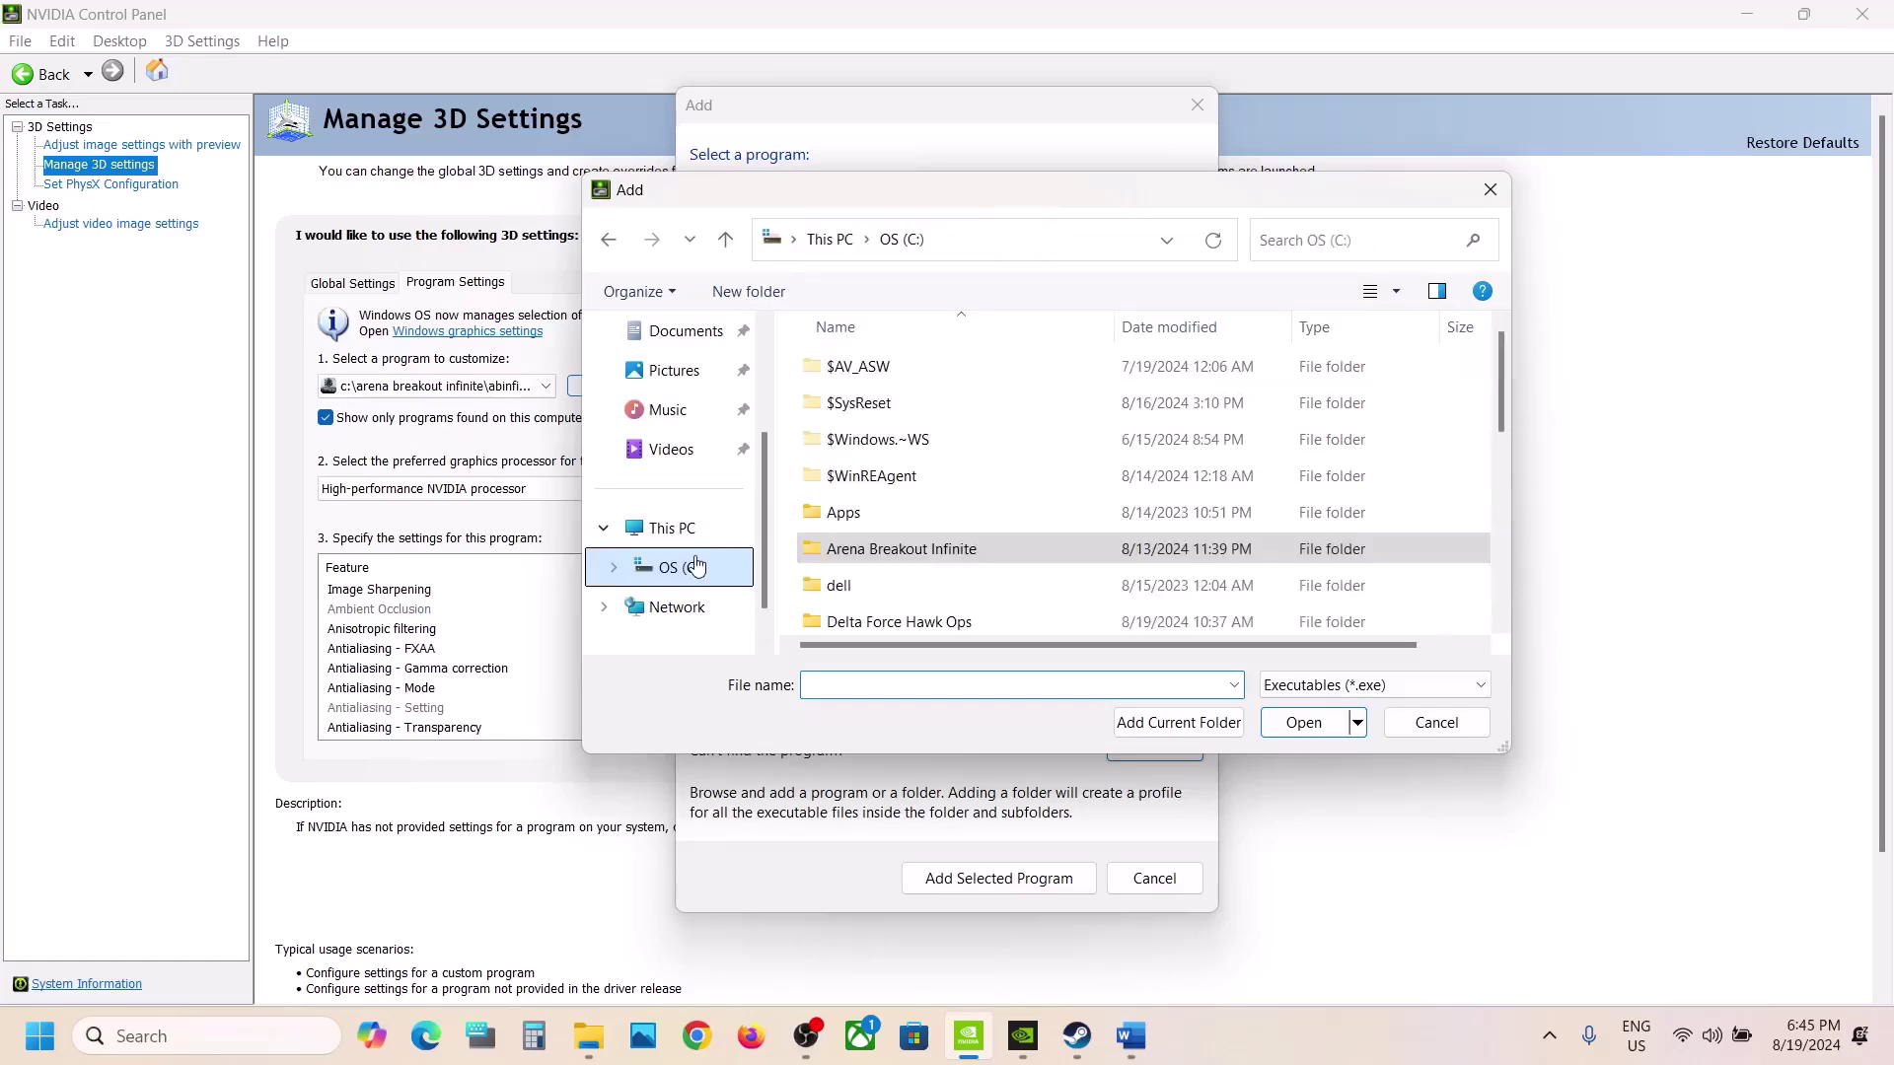
left_click(1491, 189)
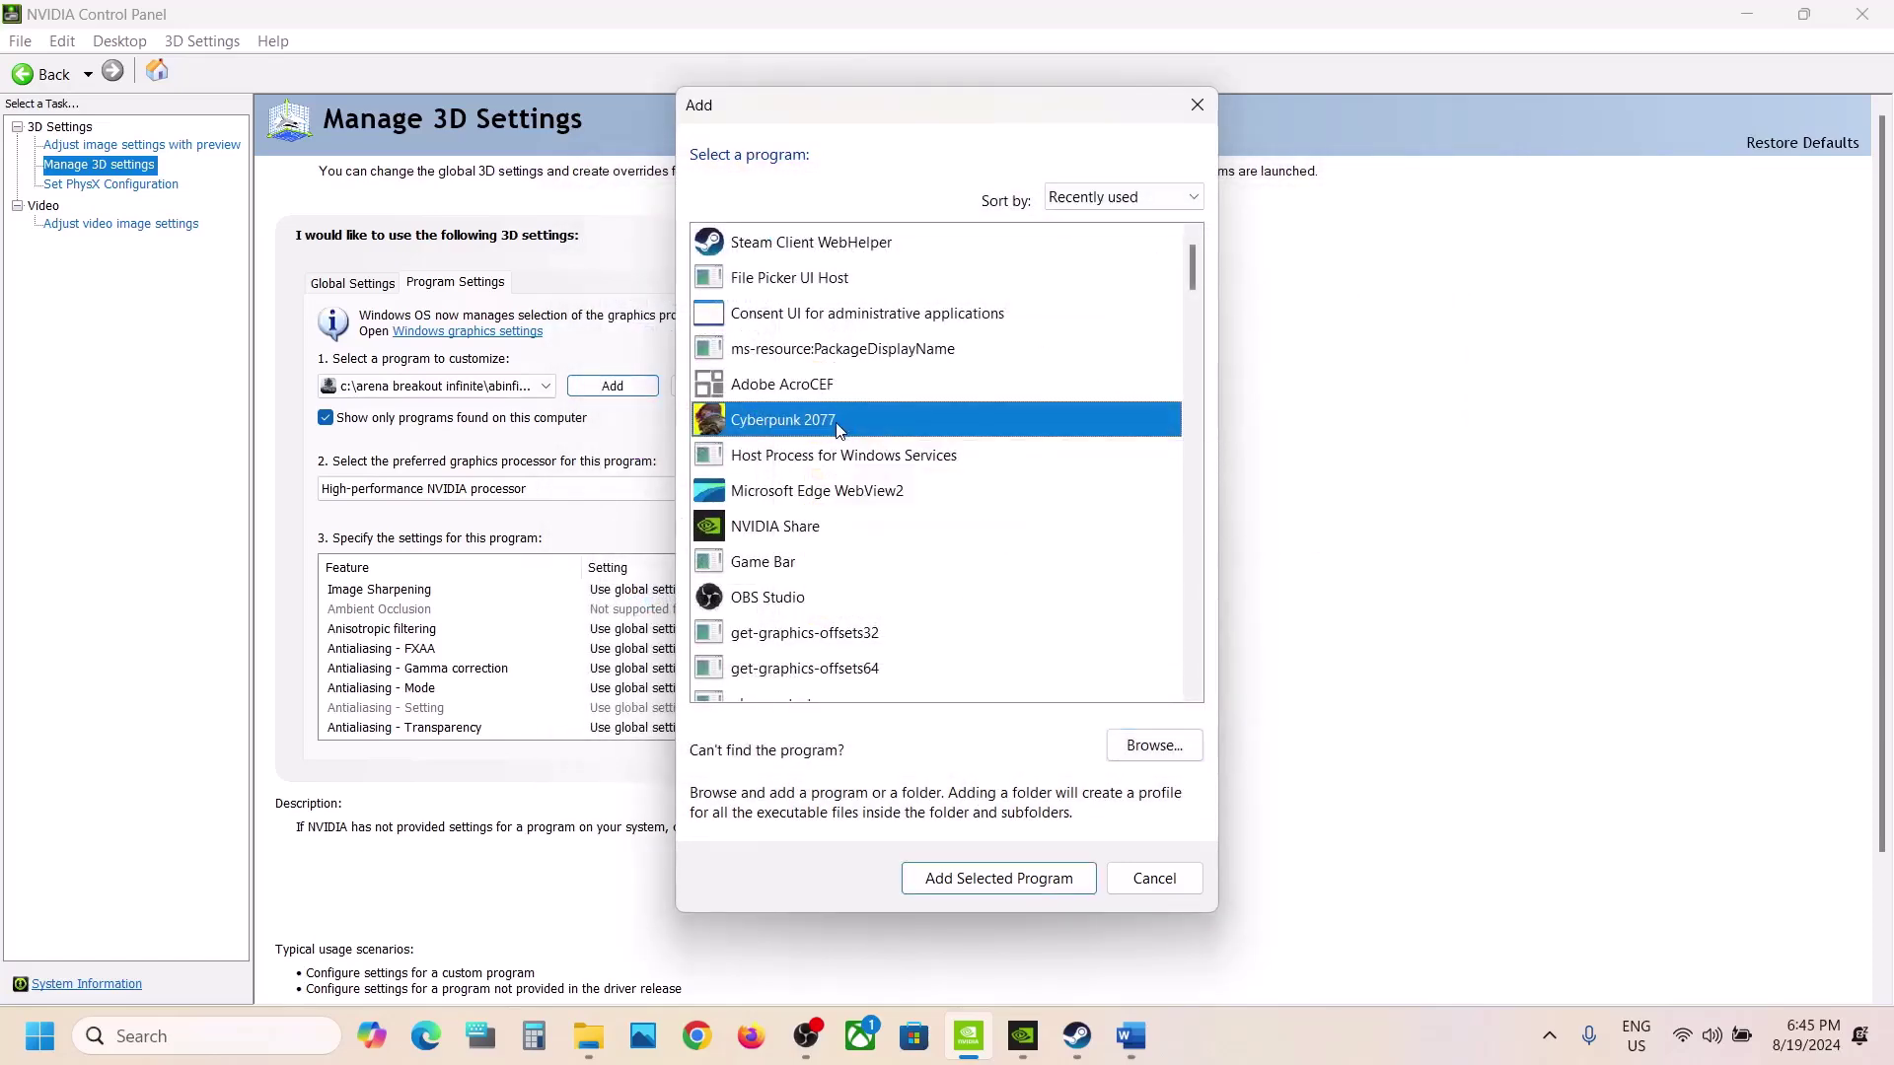
Add Cyberpunk 2077 to the customized programs, set its preferred graphics processor to High-performance NVIDIA processor, and close NVIDIA Control Panel
left_click(975, 877)
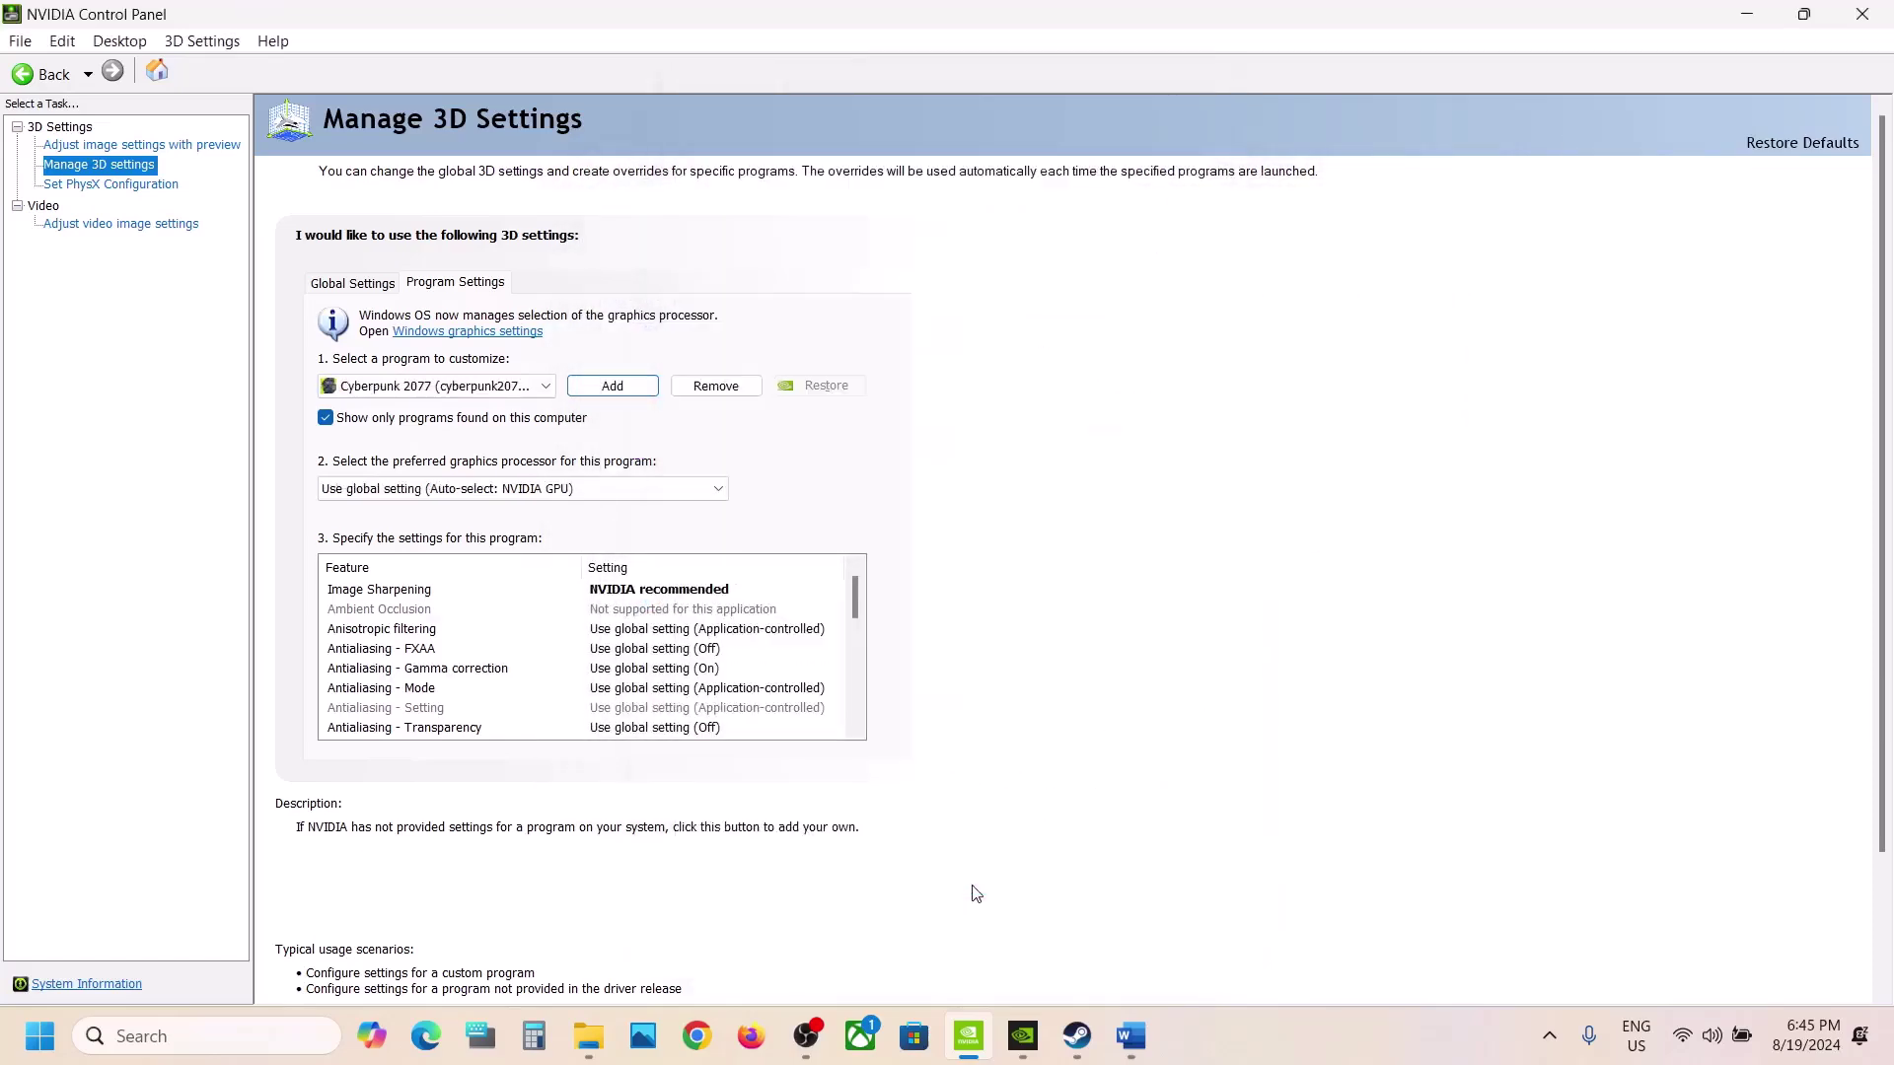
left_click(590, 493)
left_click(499, 533)
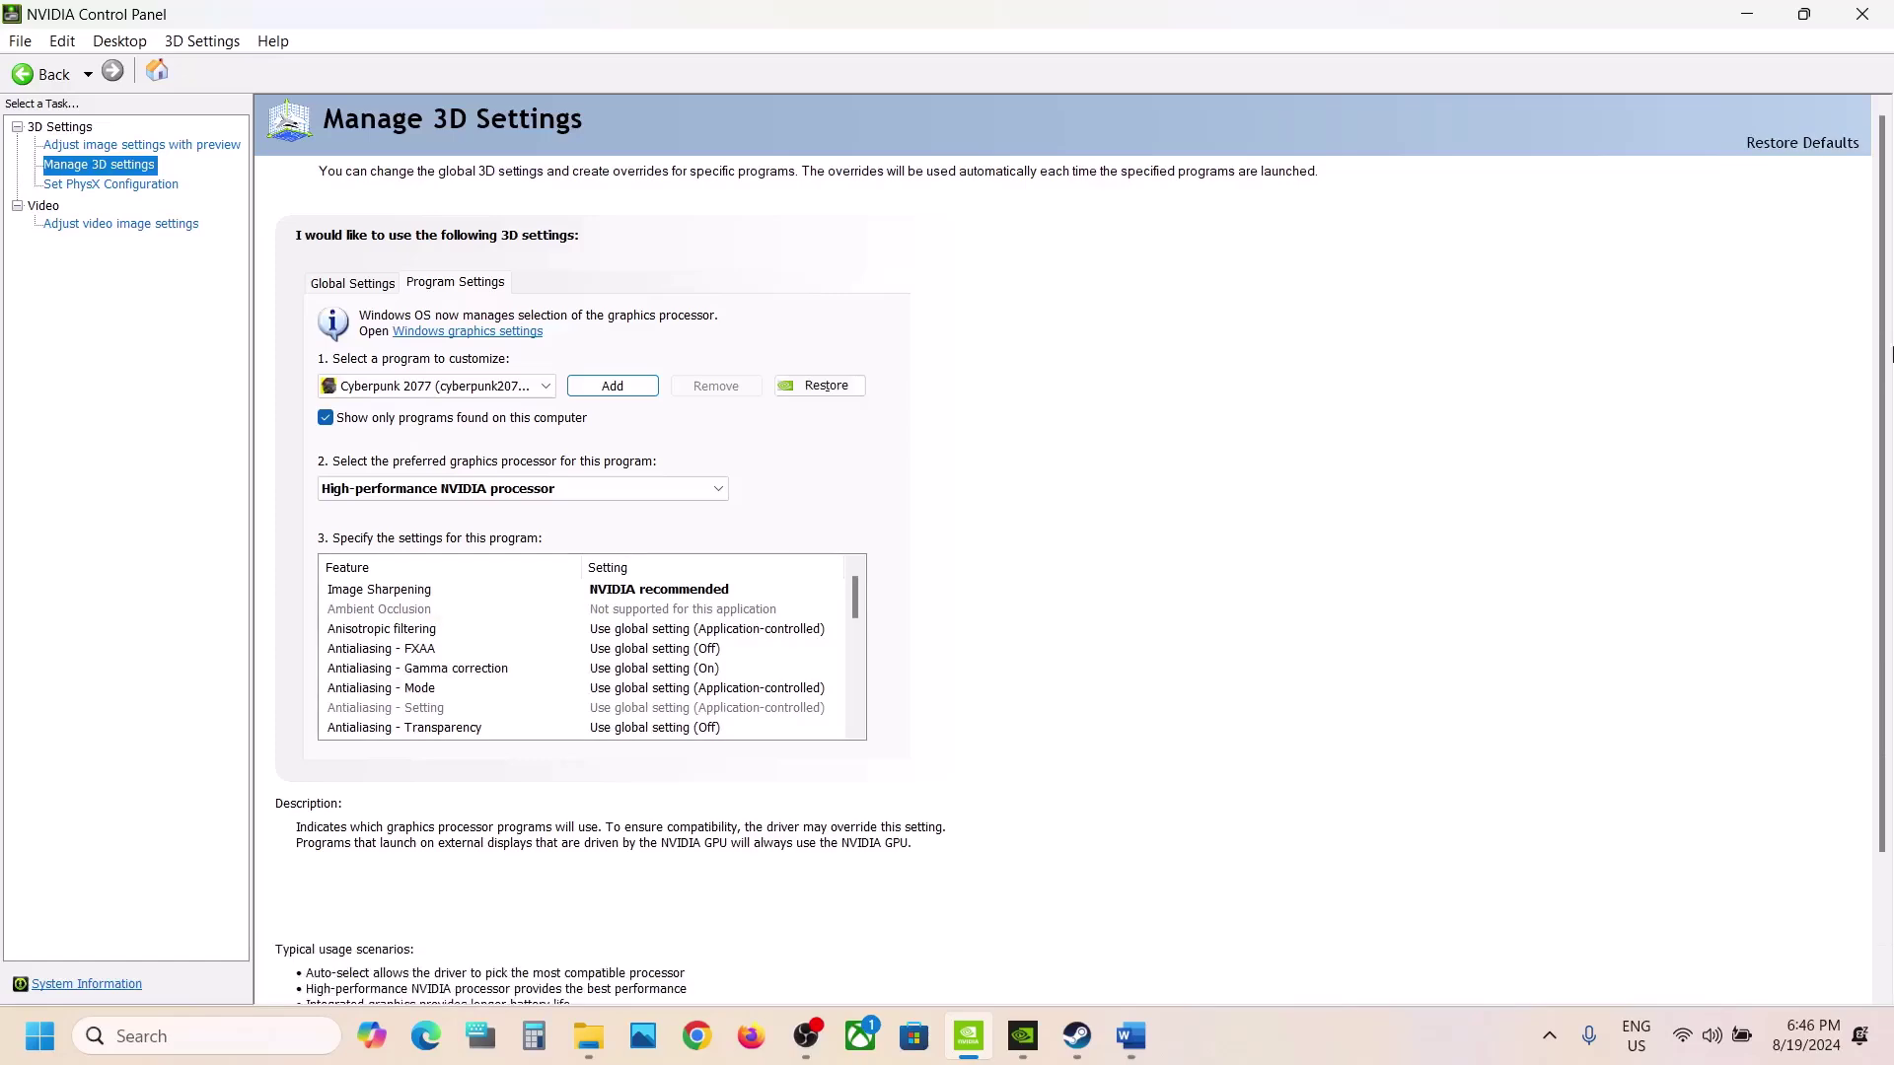
left_click(1863, 14)
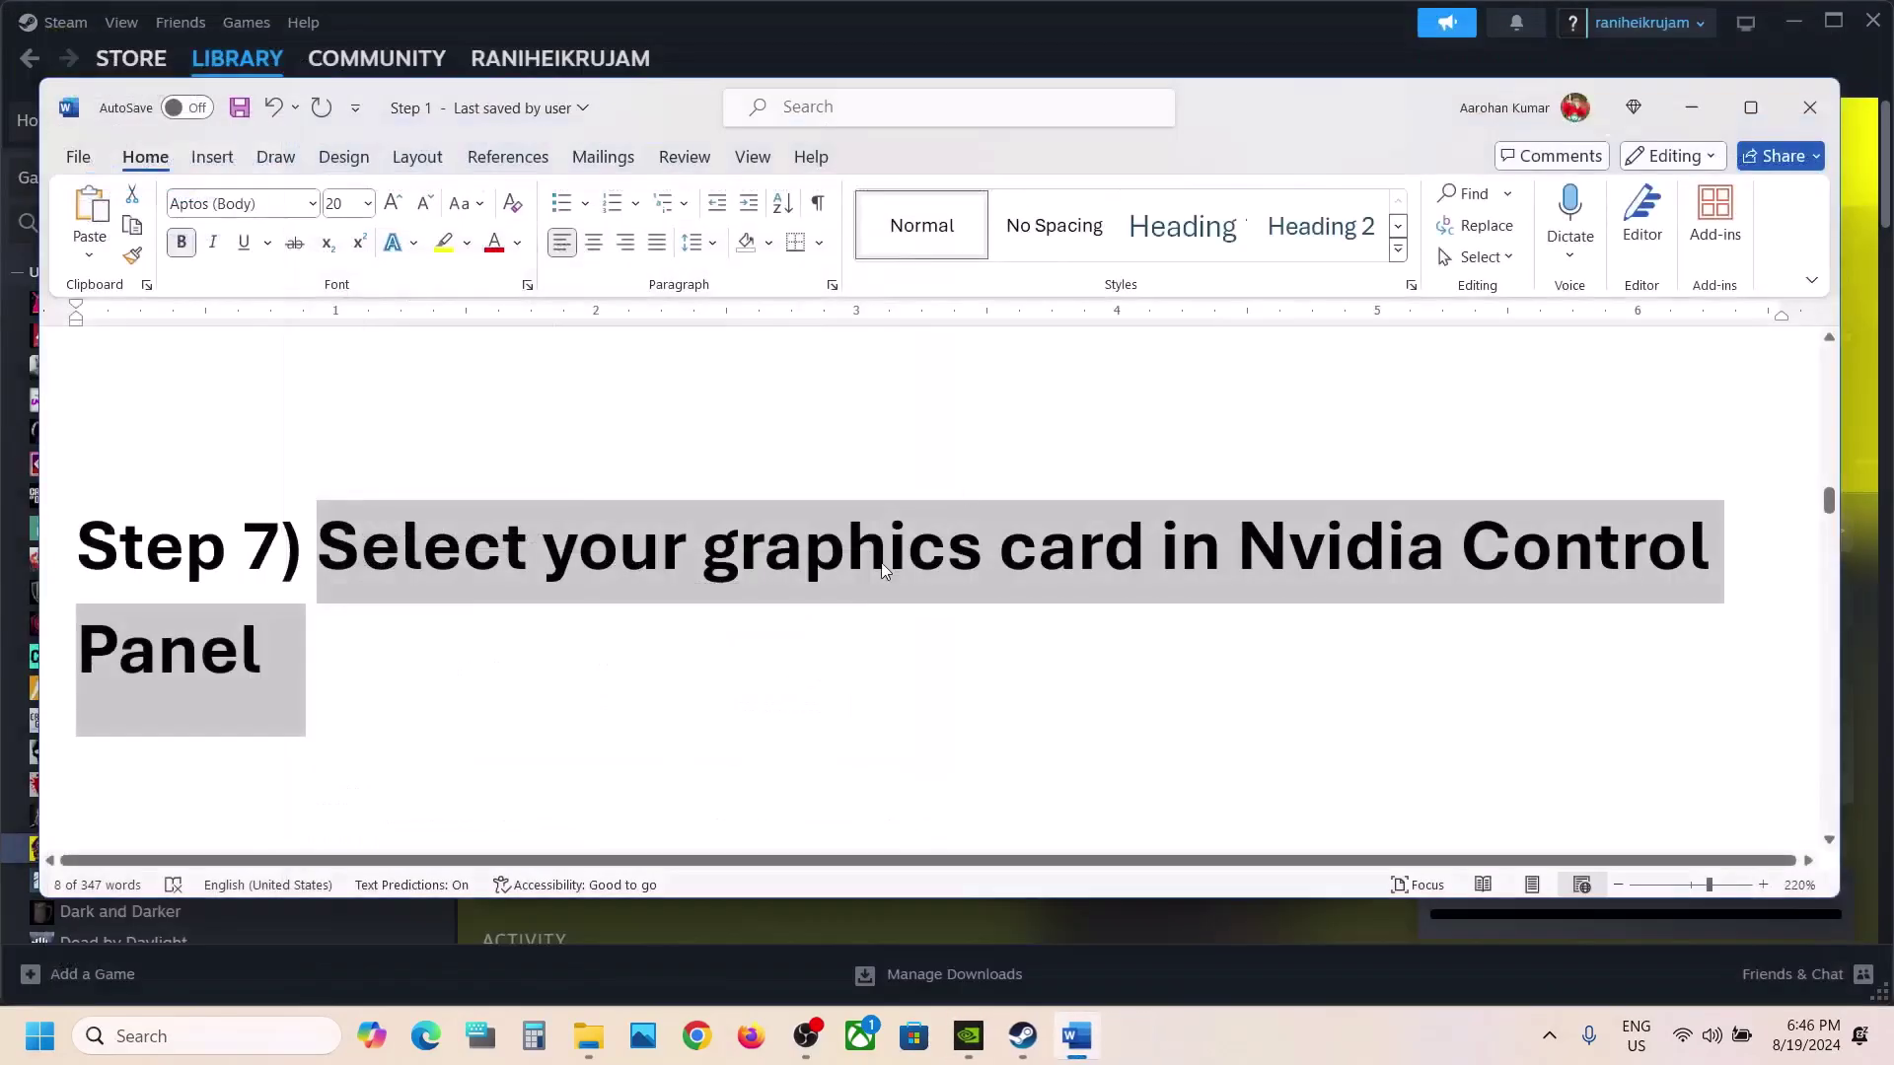
Read Step 8 in the Word document on lowering the CPU core ratio to 54/53/52 in Intel Extreme Tuning Utility and repeating it after restarts
scroll(880, 567, "down", 2)
scroll(881, 567, "down", 2)
scroll(478, 583, "down", 1)
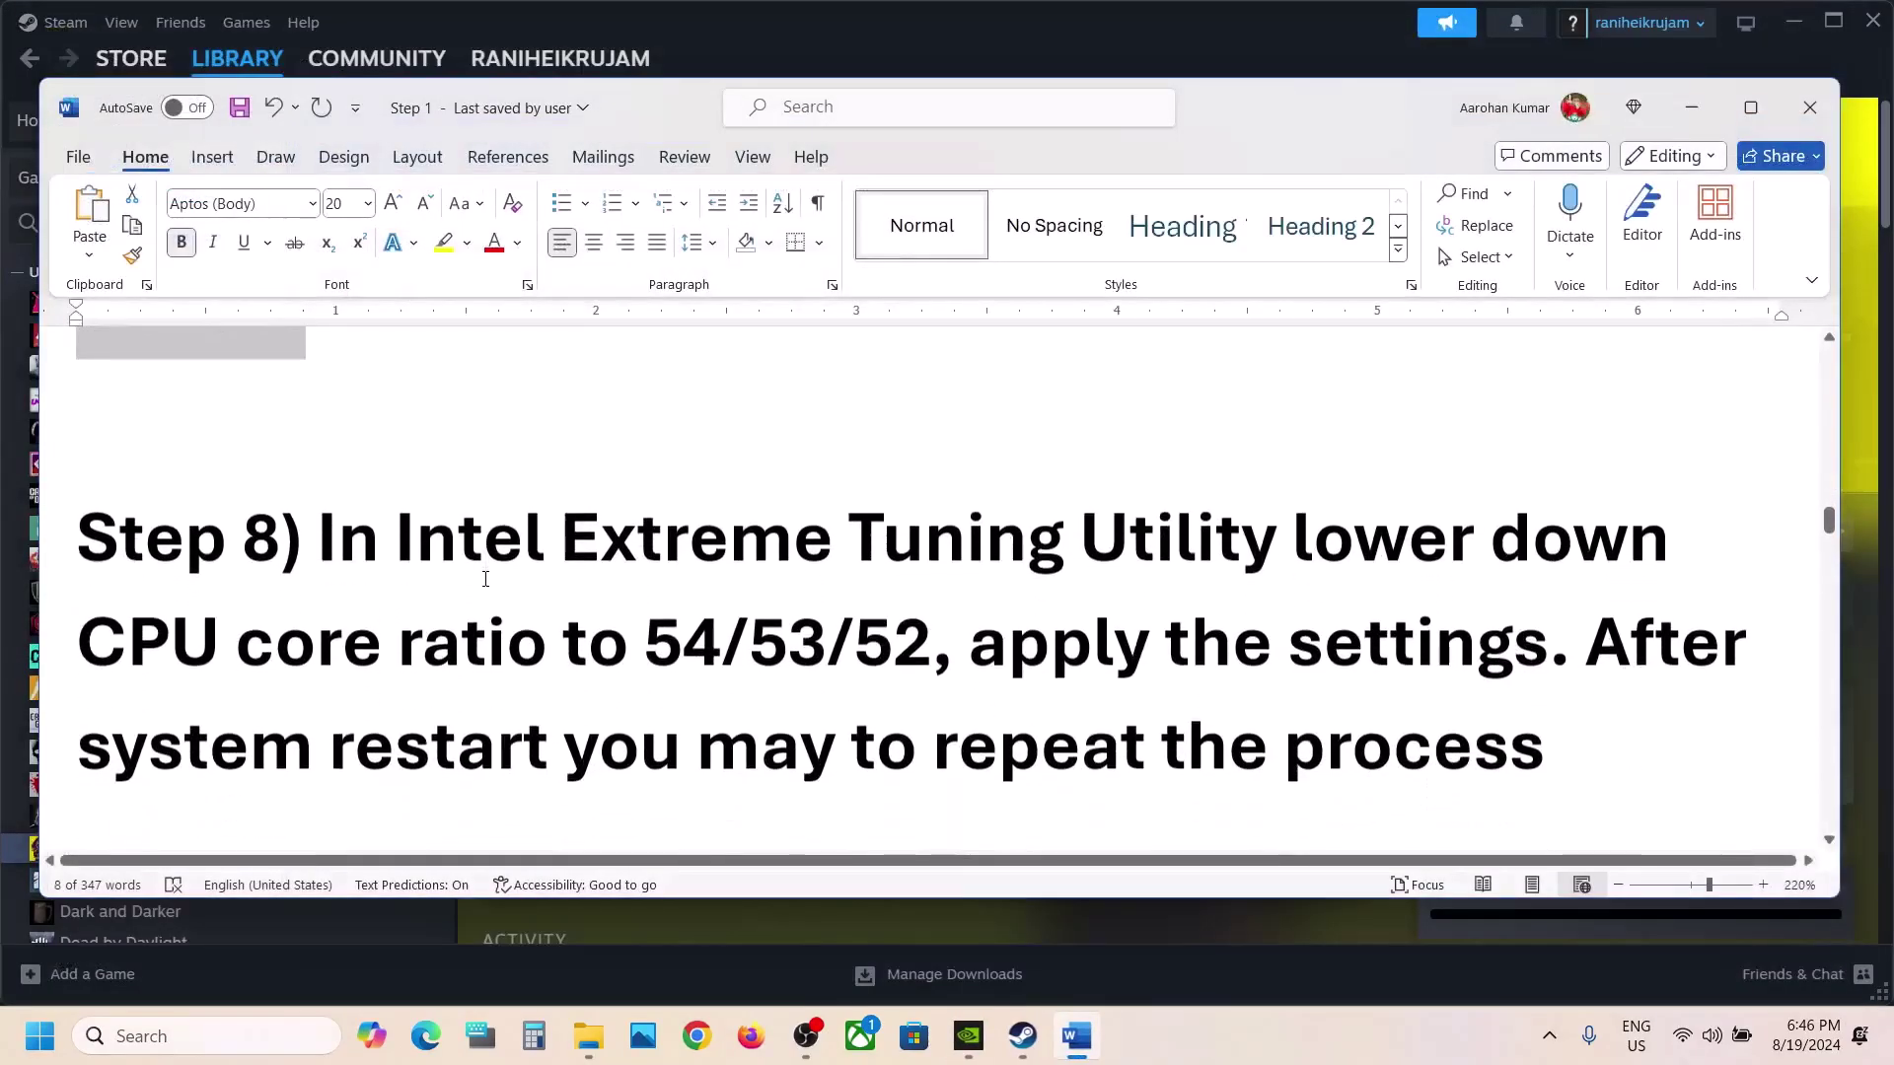
left_click_drag(397, 543, 1137, 563)
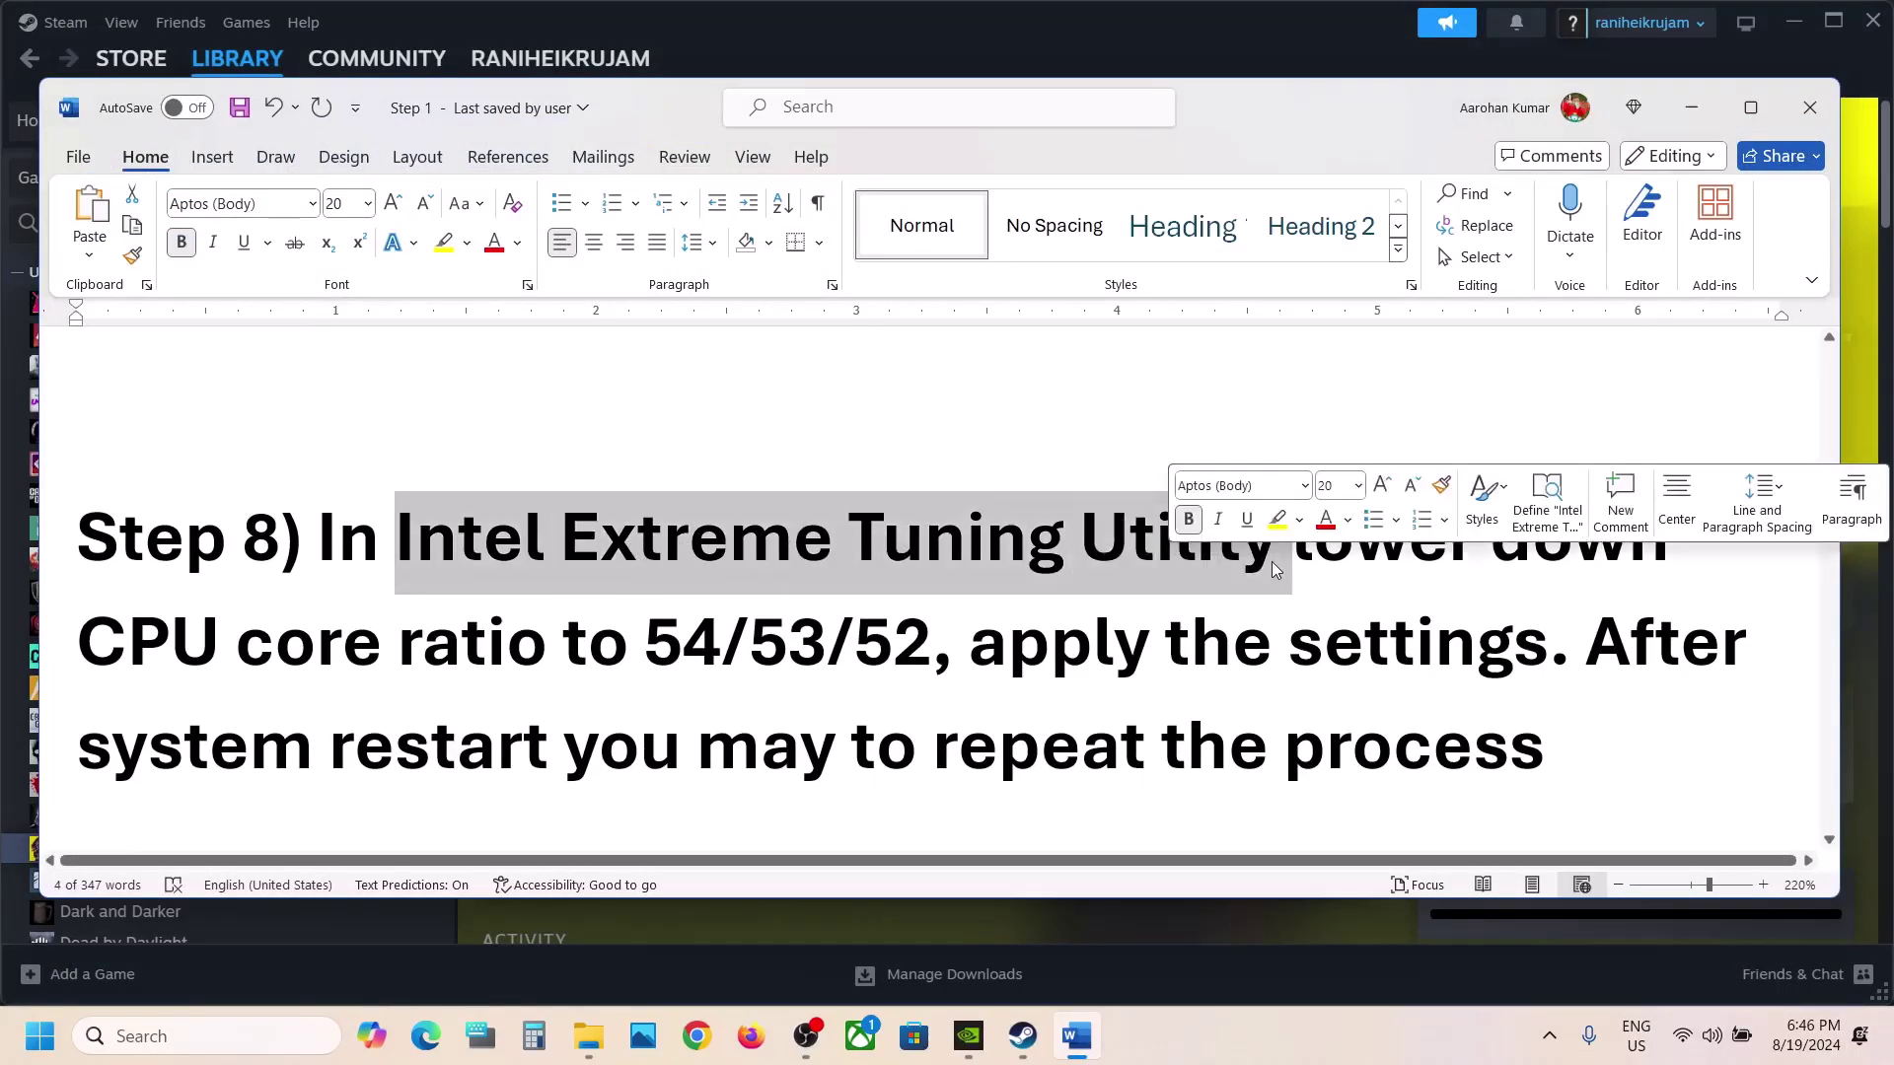
left_click(1296, 542)
left_click_drag(1295, 542, 646, 639)
left_click(910, 646)
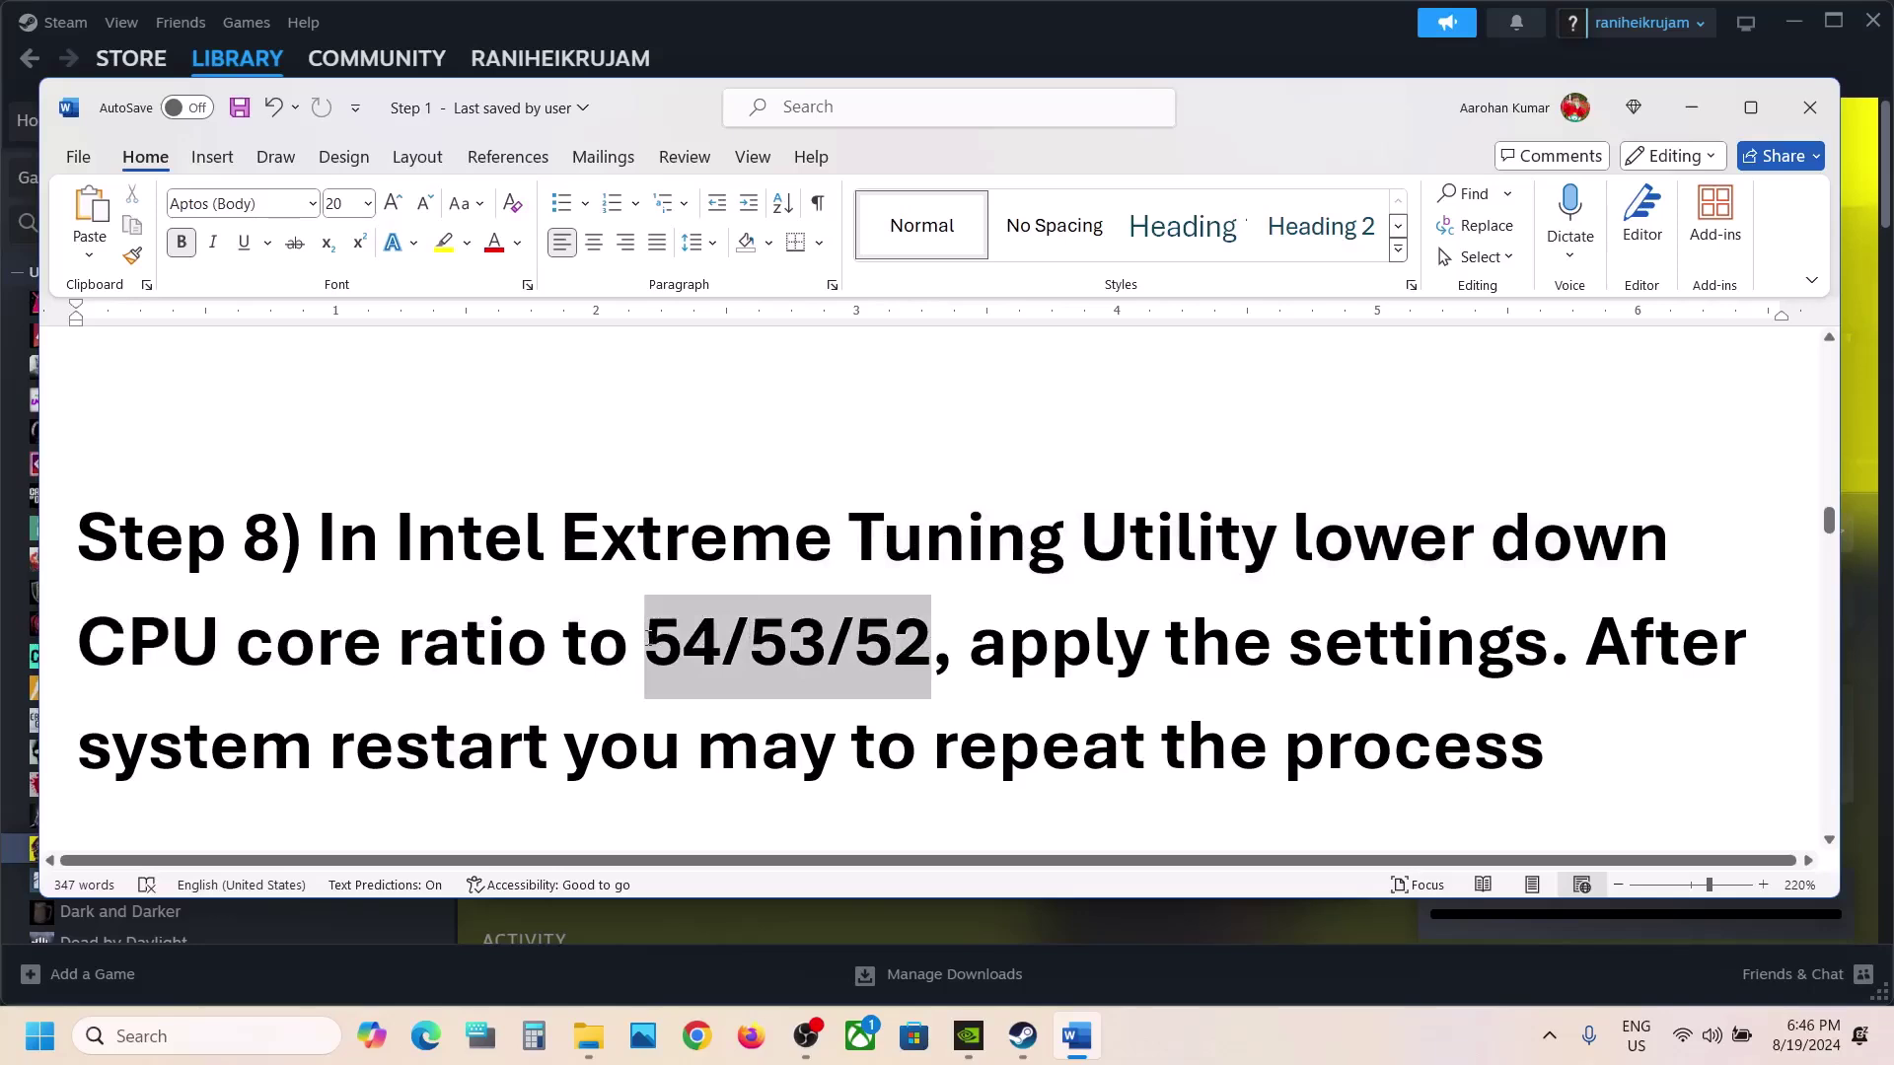
left_click_drag(971, 643, 1382, 671)
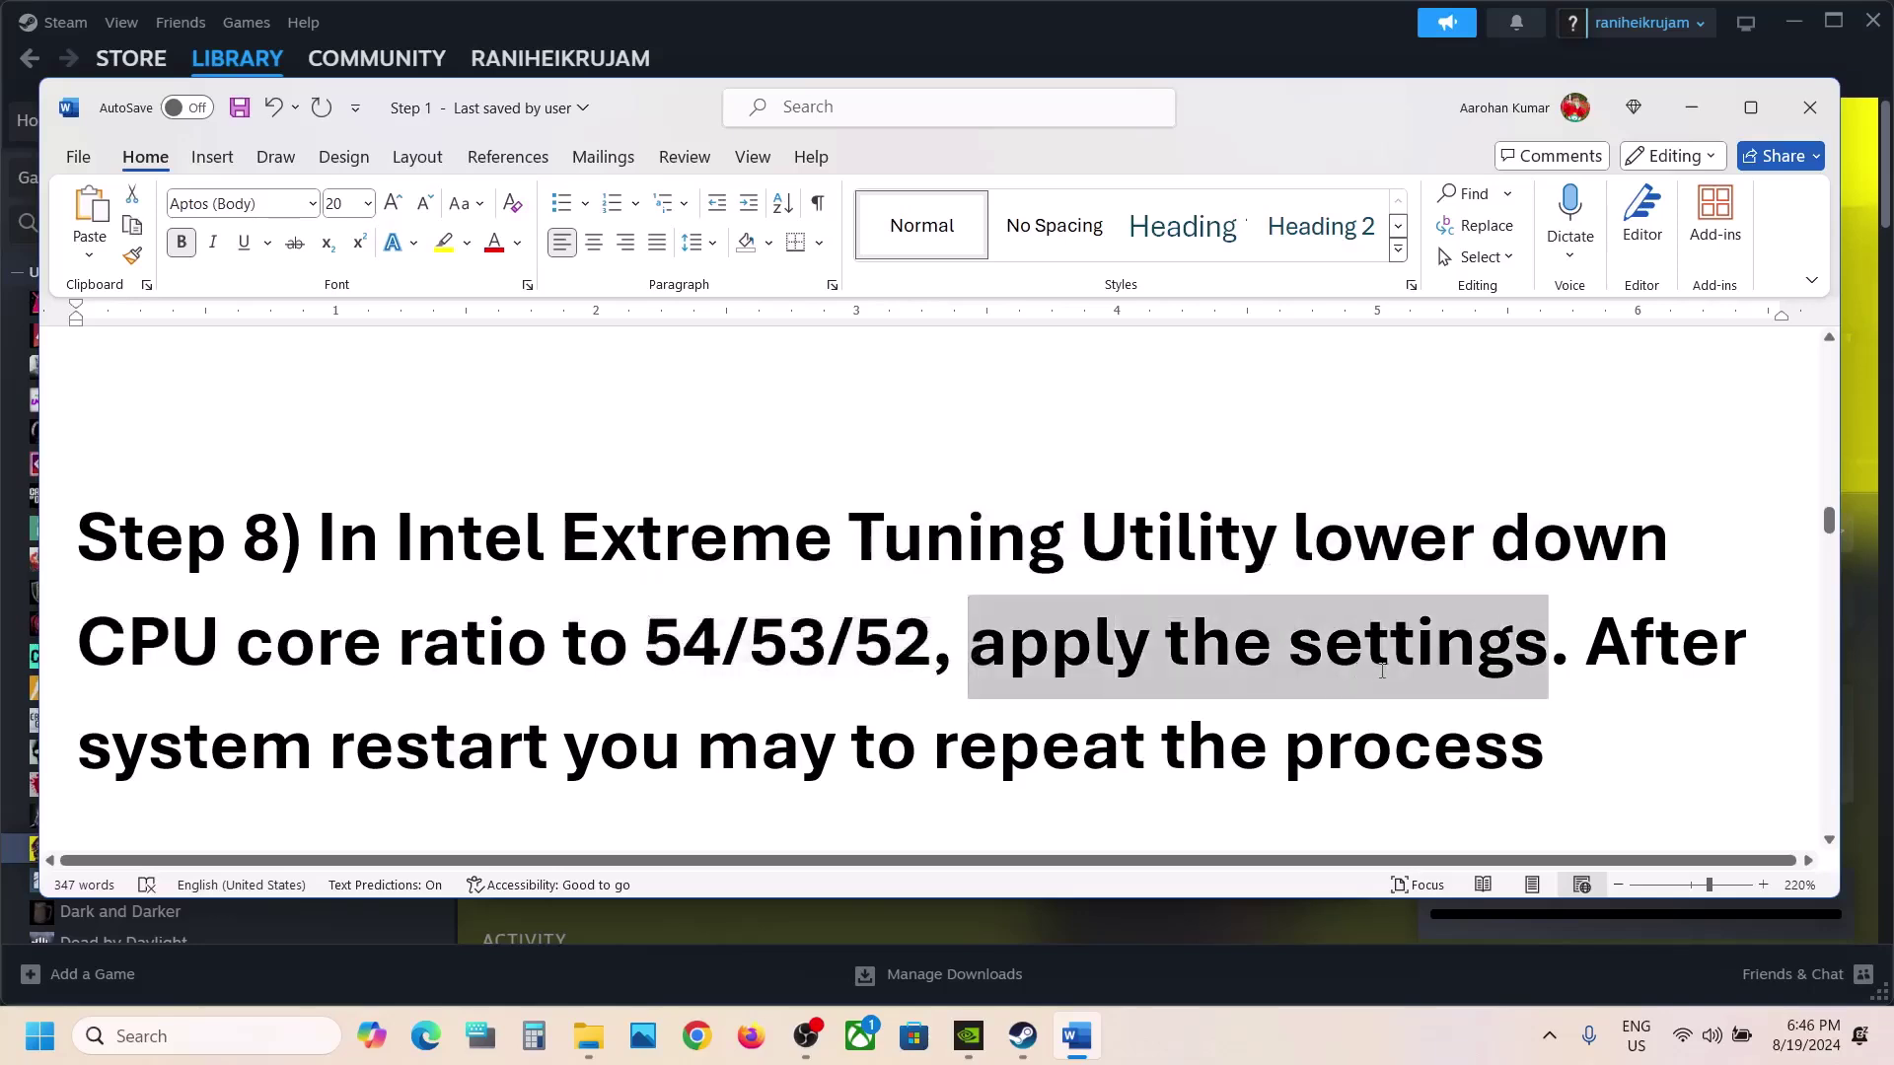
left_click_drag(967, 646, 646, 646)
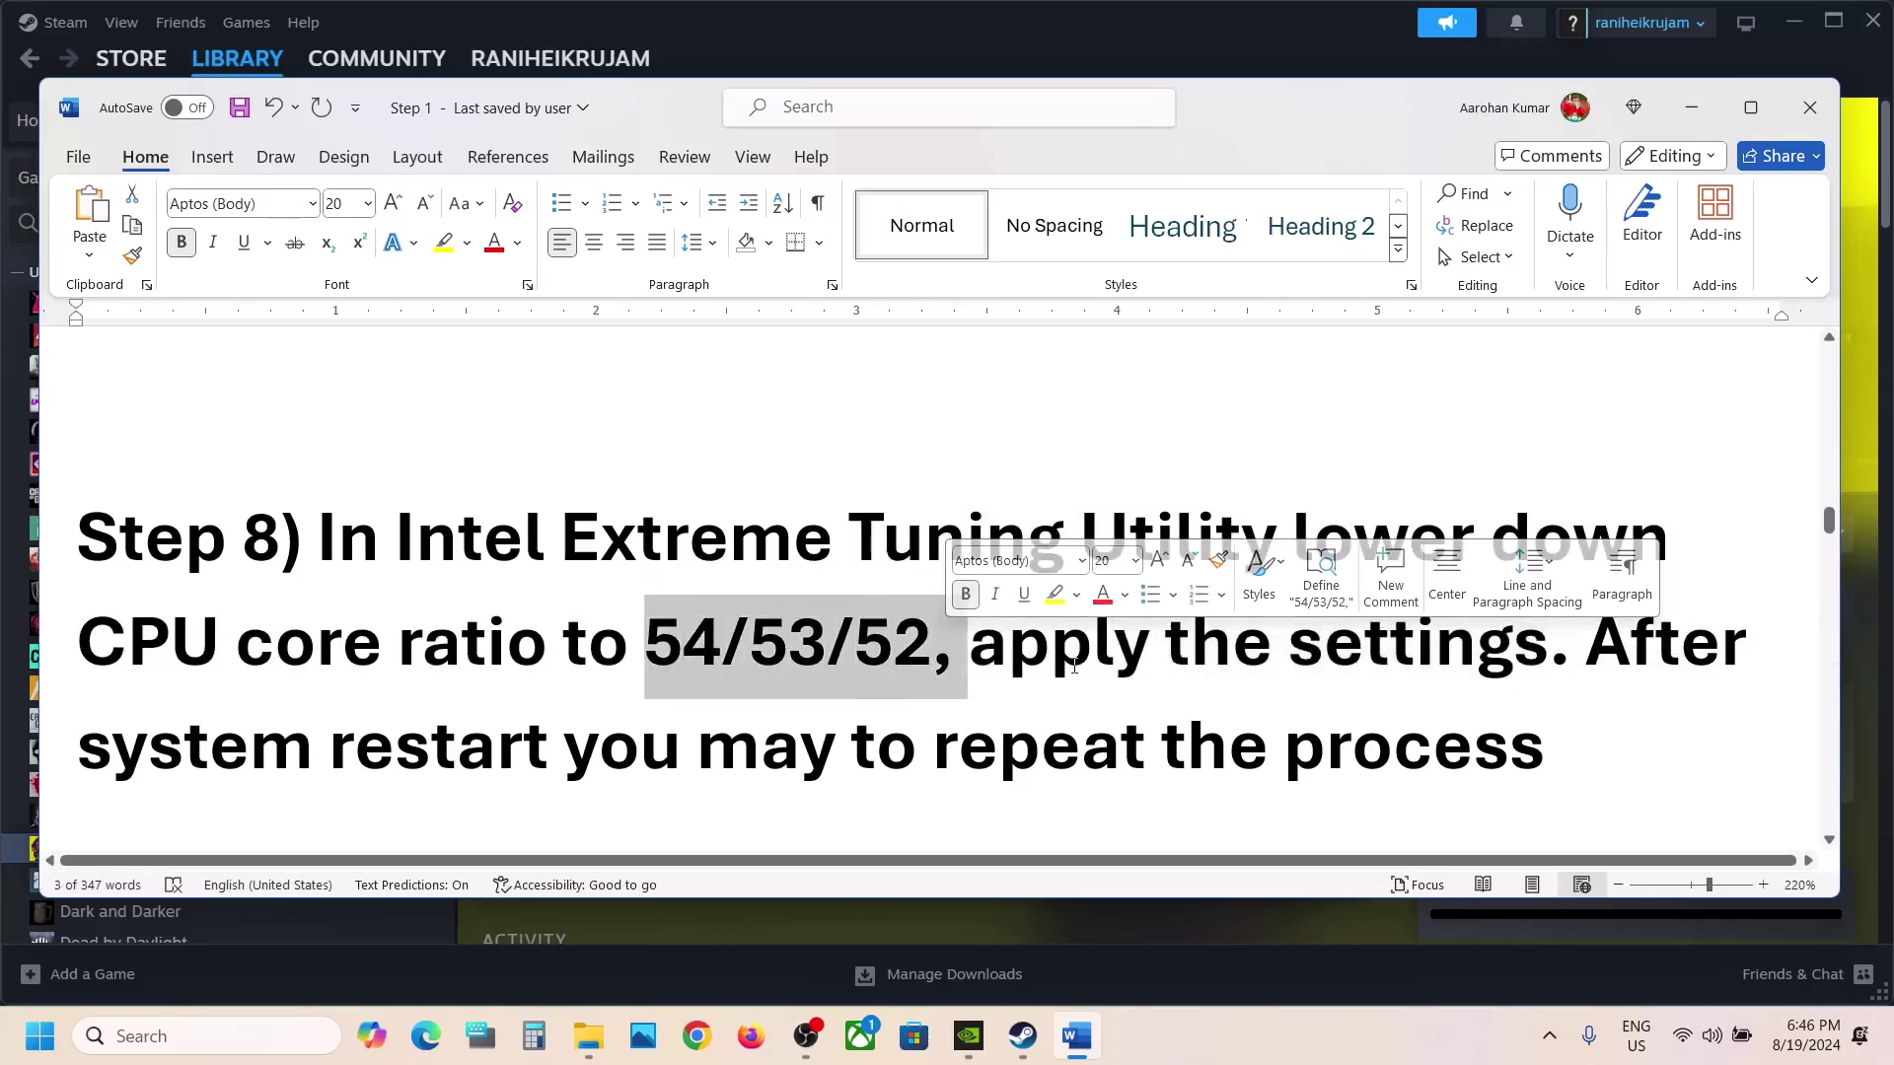
left_click_drag(970, 643, 1546, 649)
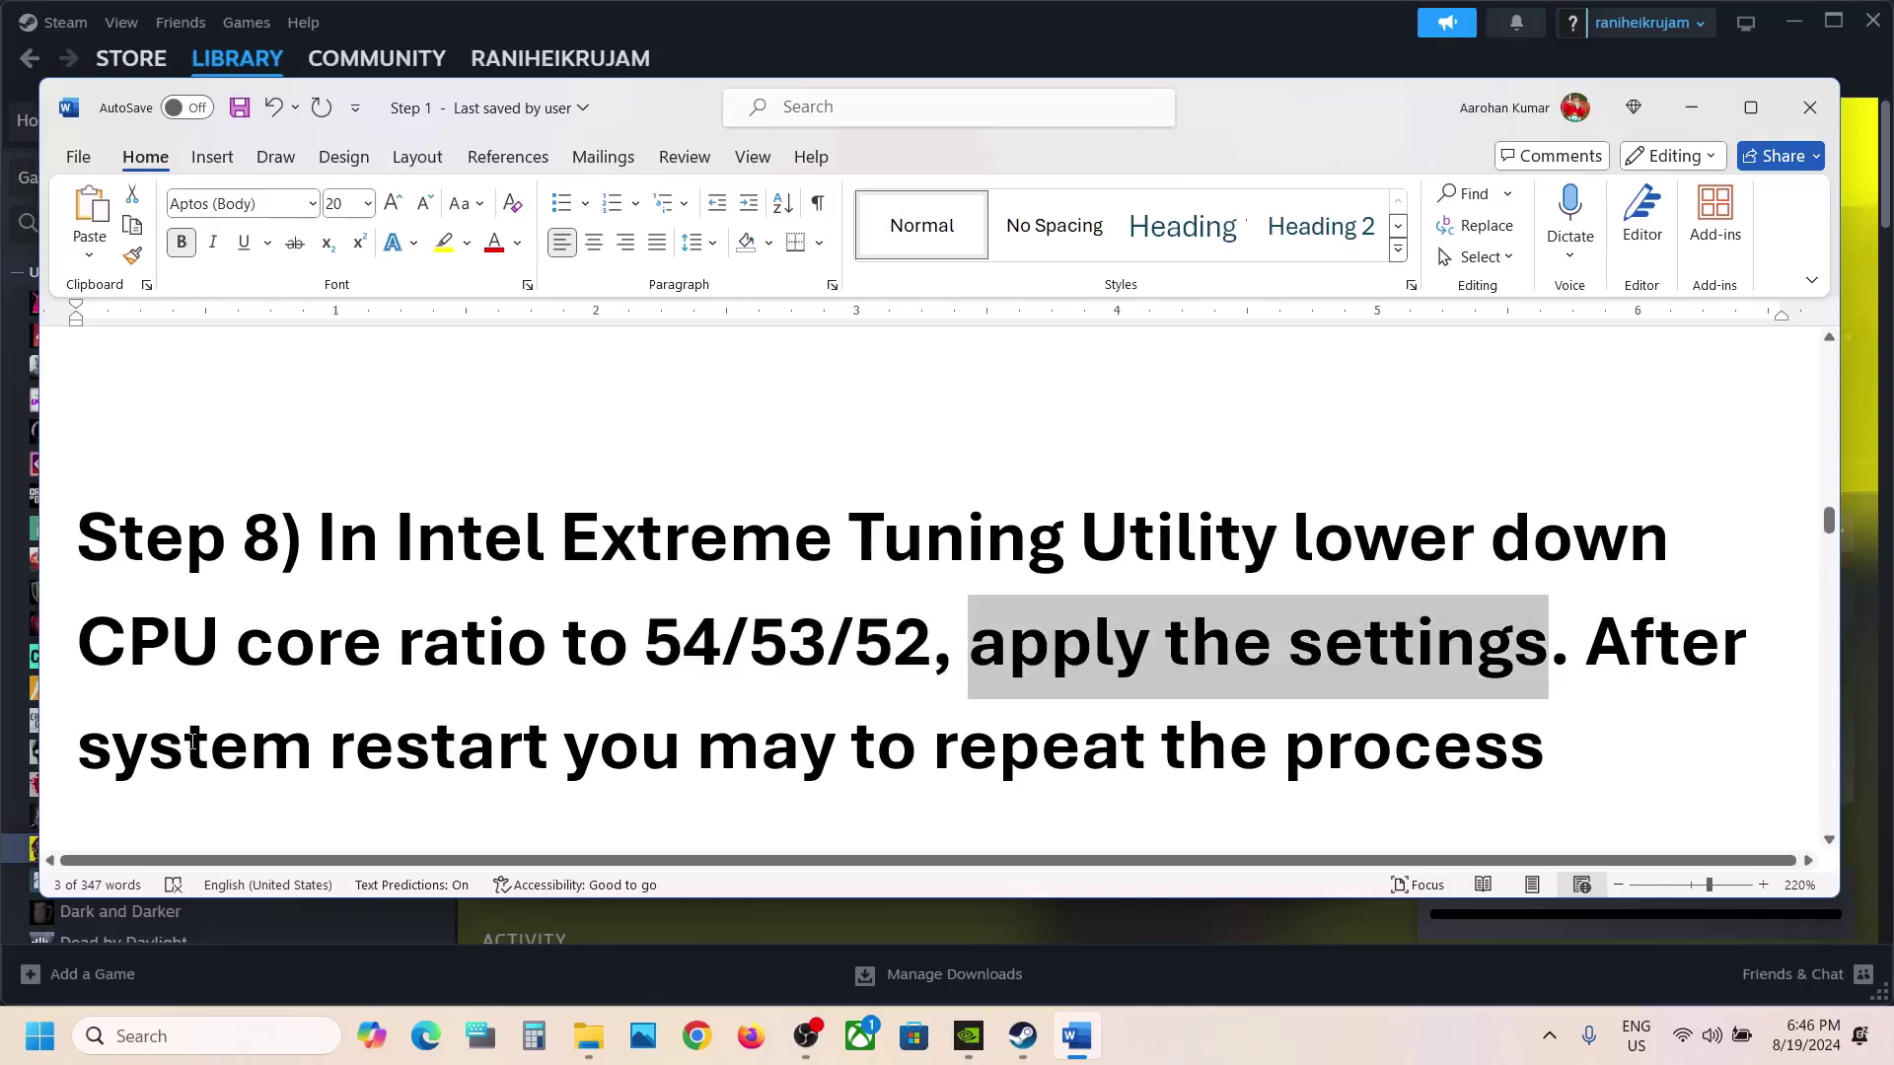
left_click_drag(179, 755, 691, 758)
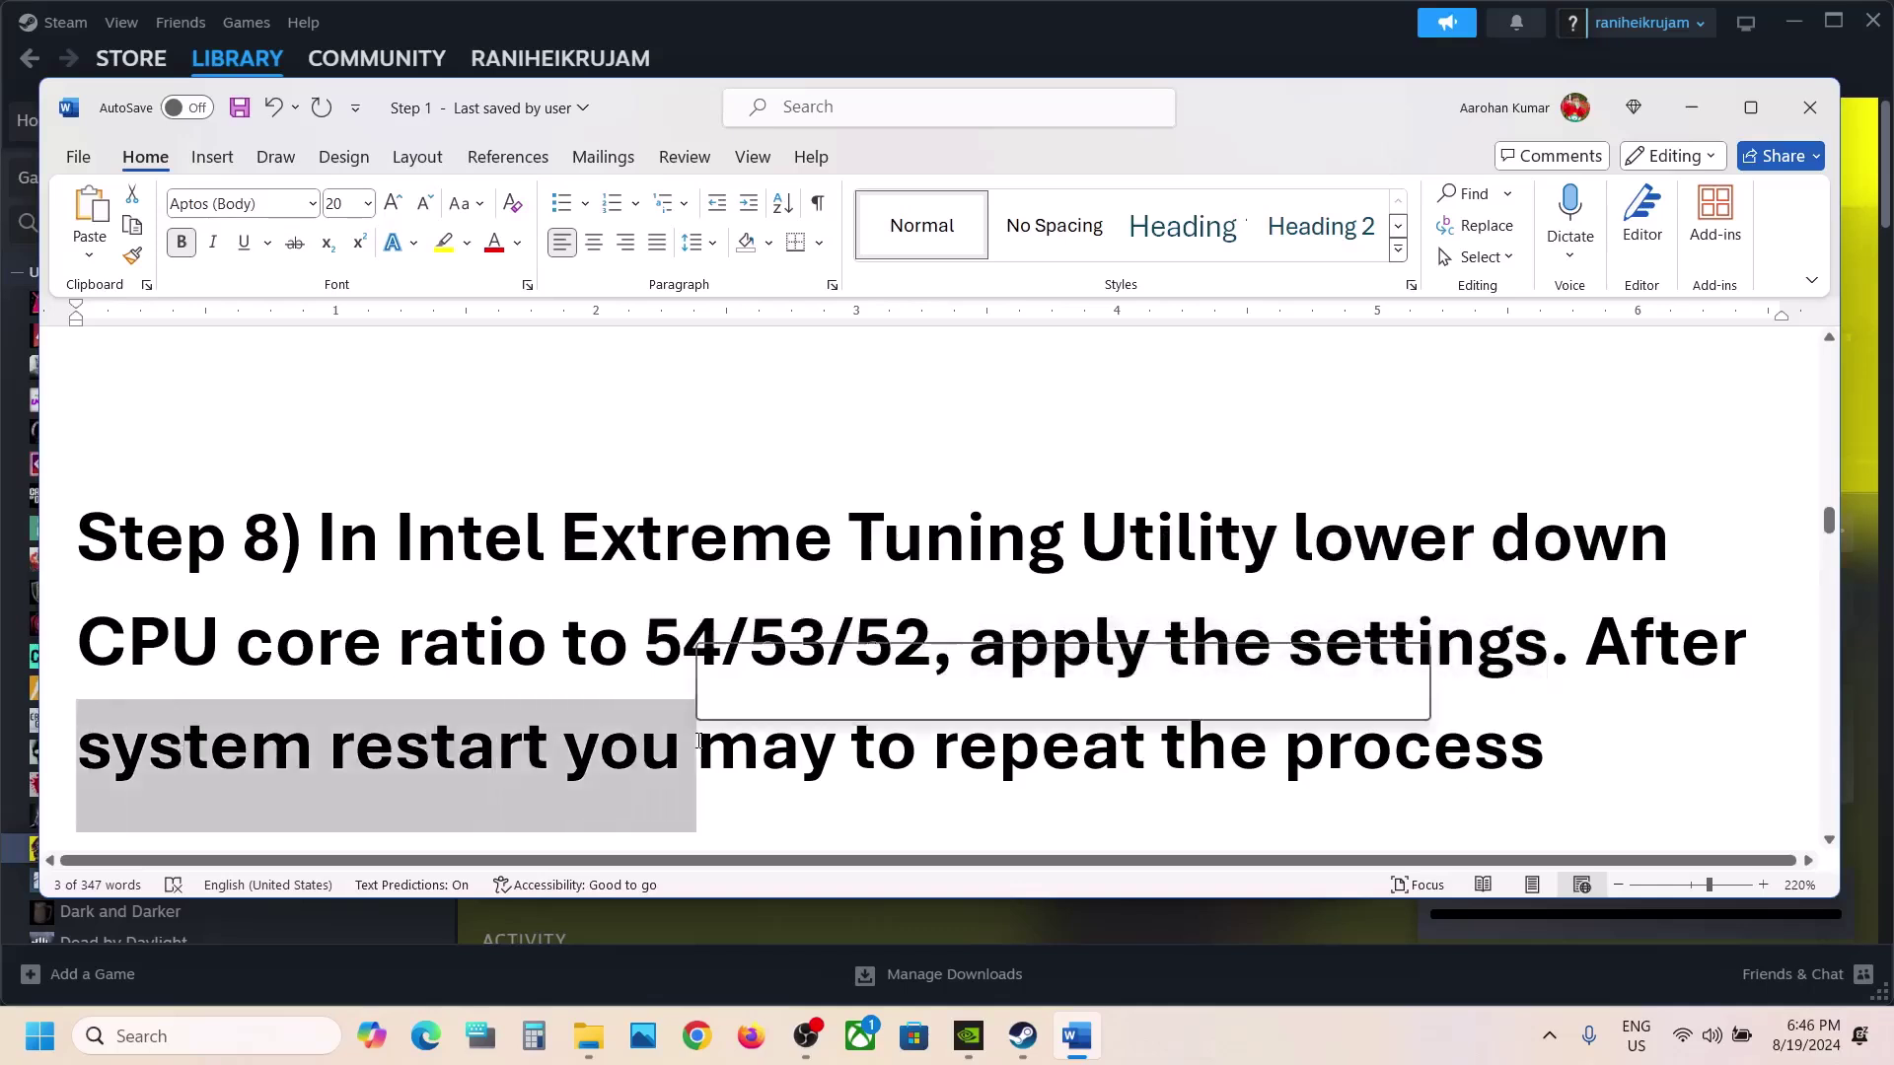
left_click(636, 641)
left_click_drag(886, 760, 1536, 775)
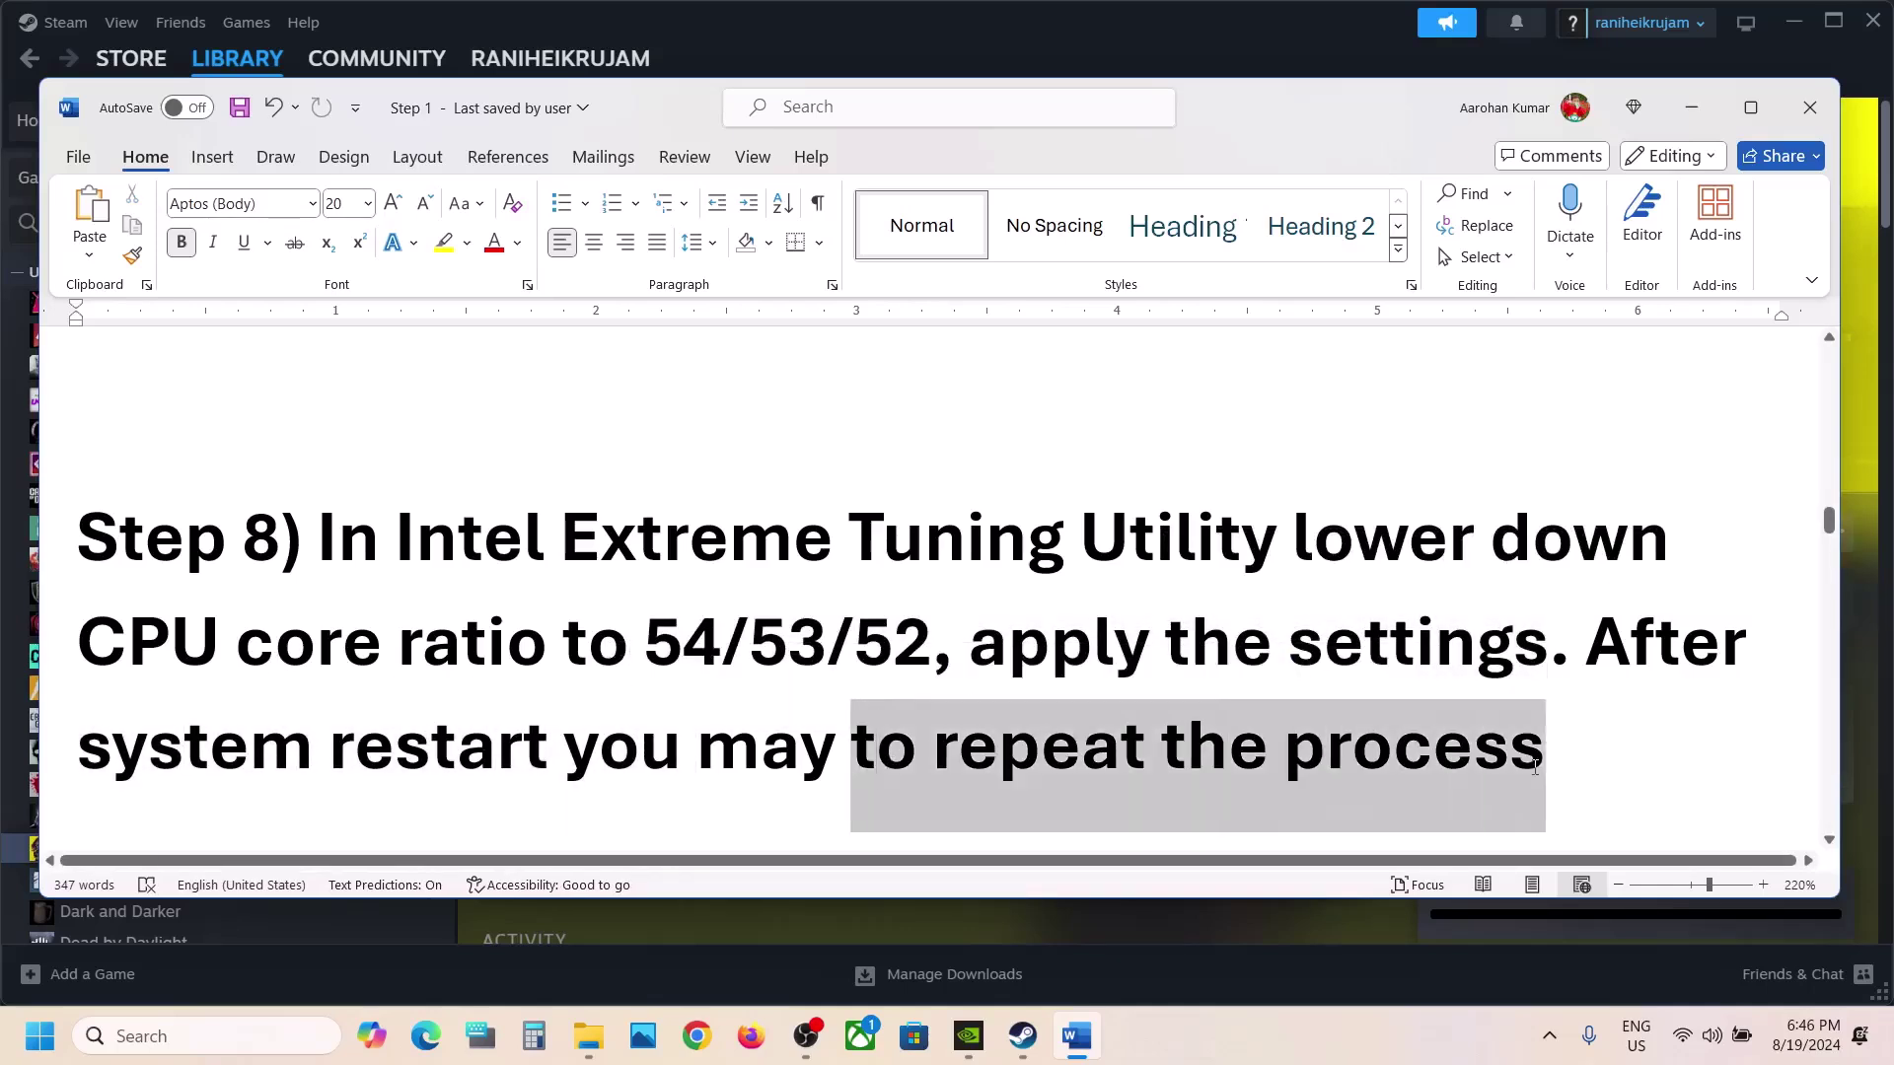
left_click(899, 703)
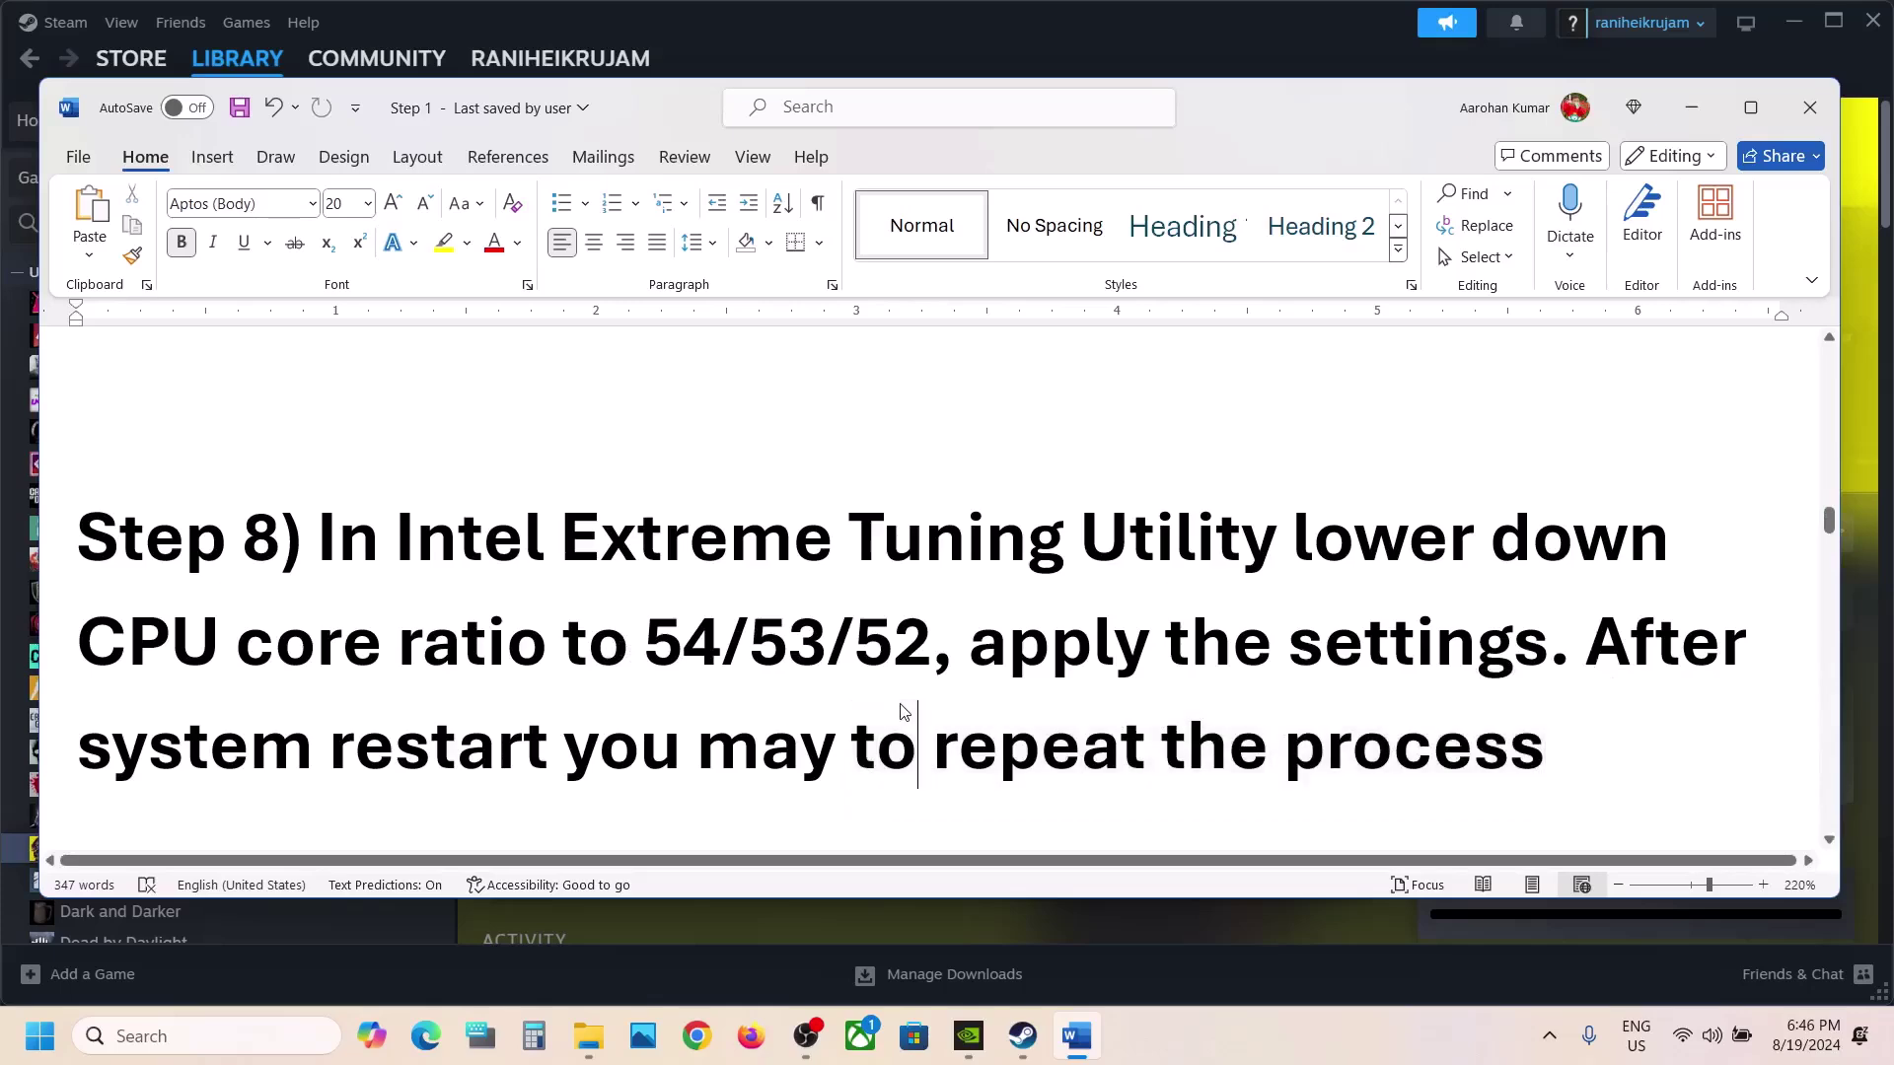
left_click_drag(398, 646, 952, 646)
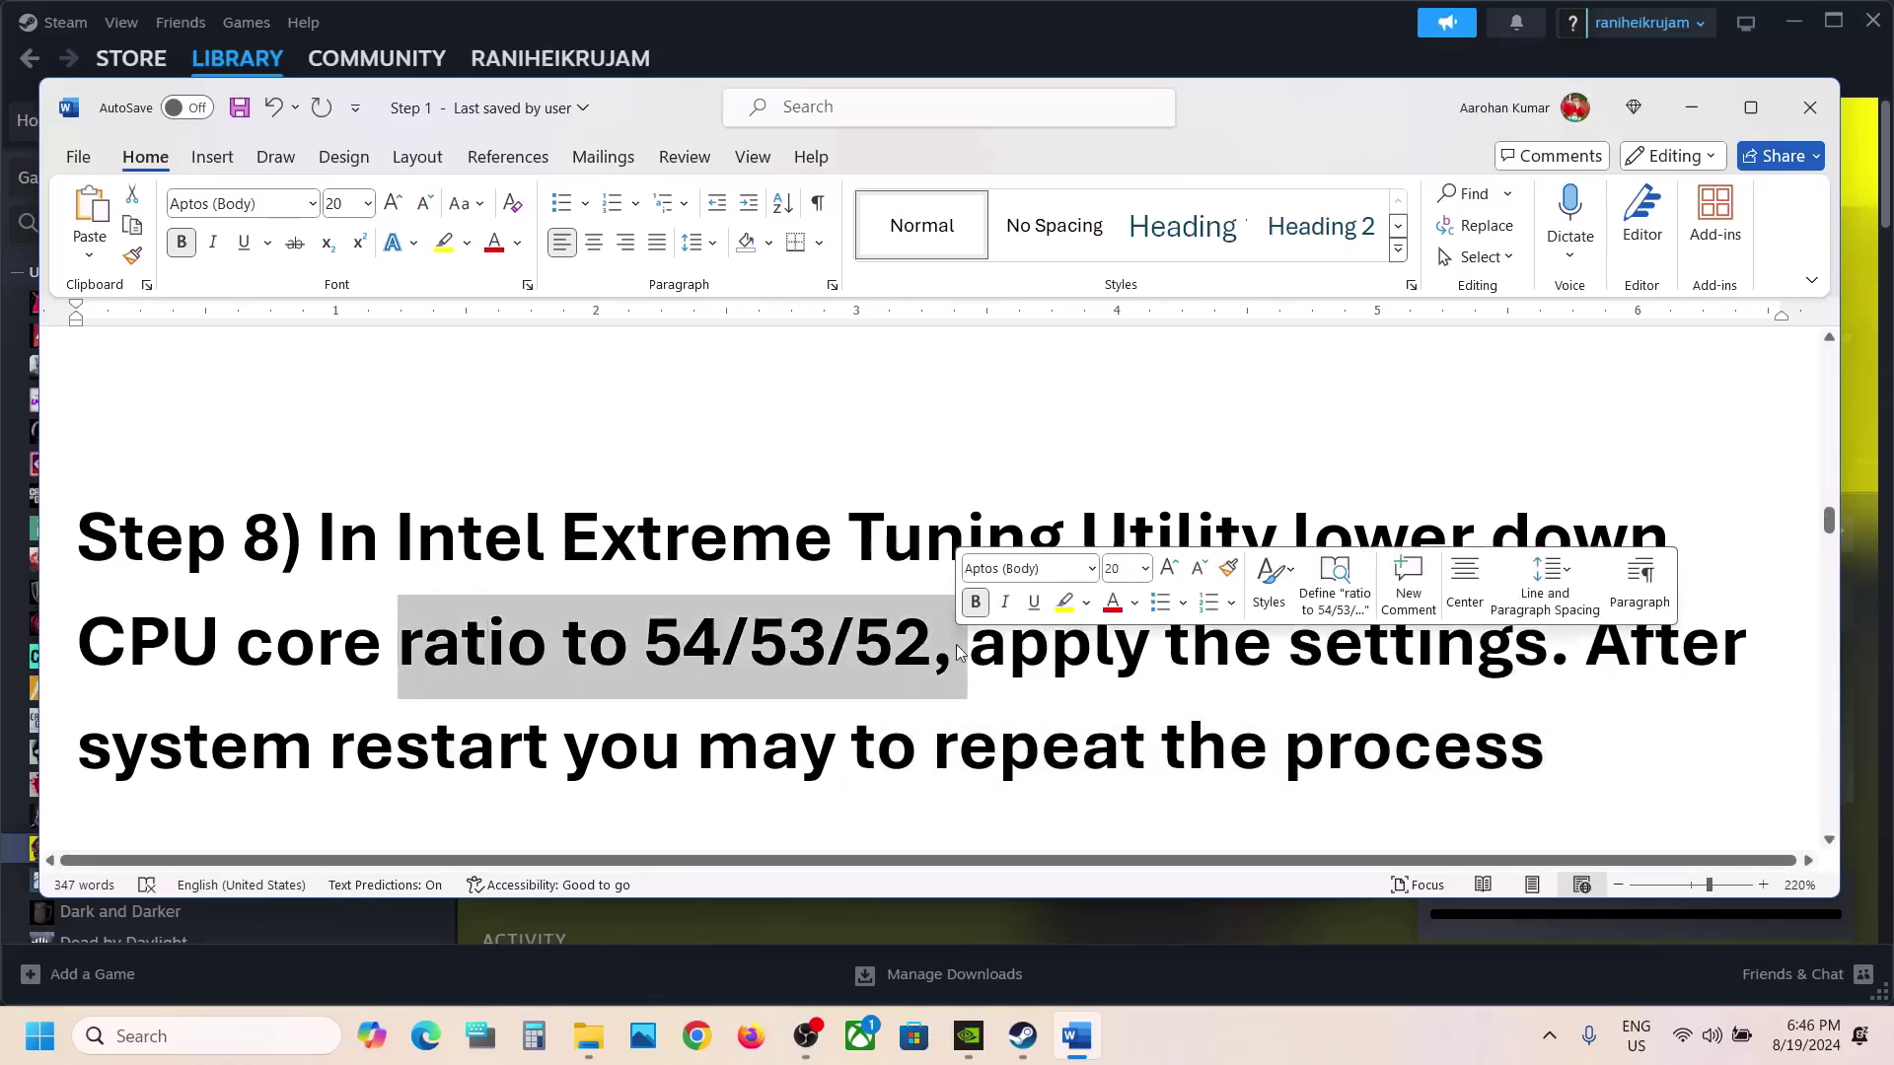
left_click(953, 641)
Maximize the Word document and read the start of Step 9 on disconnecting the controller and any USB adapter or dongle
scroll(958, 645, "down", 2)
scroll(957, 645, "down", 3)
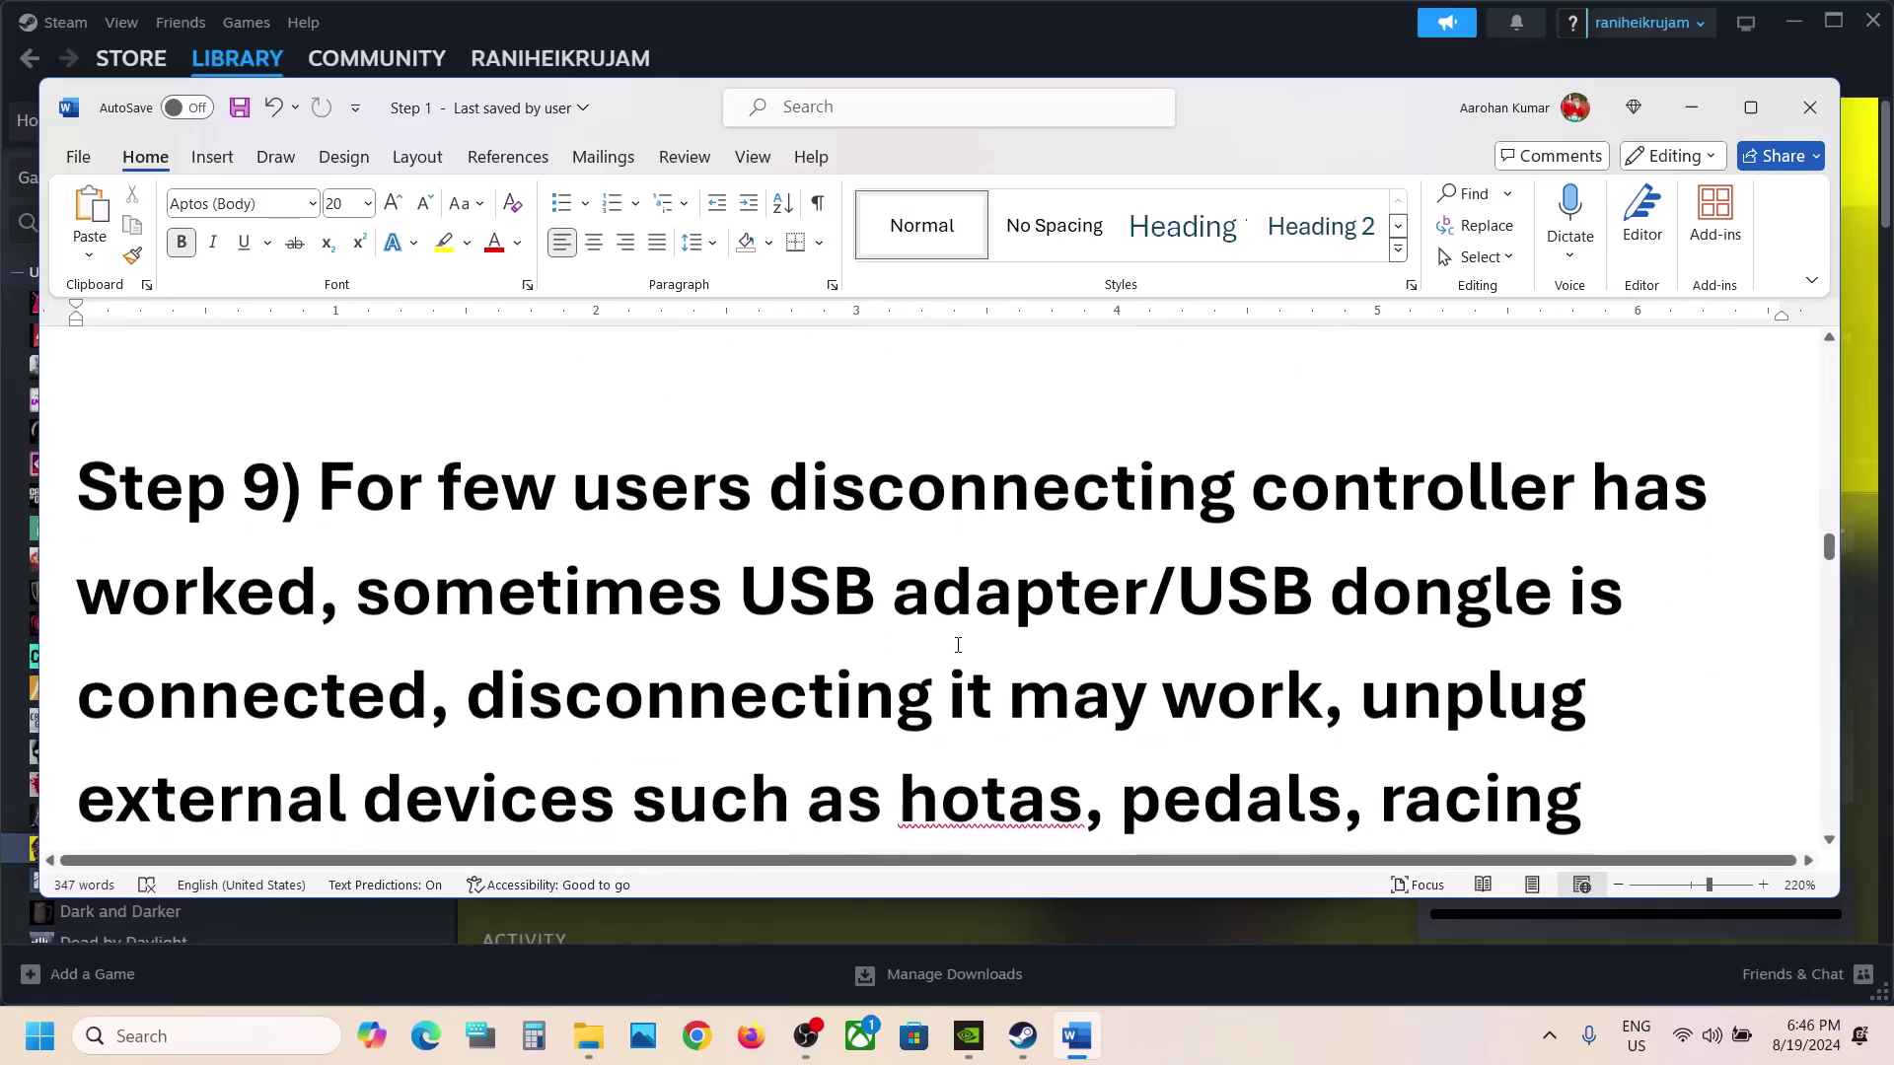
left_click_drag(319, 501, 1129, 508)
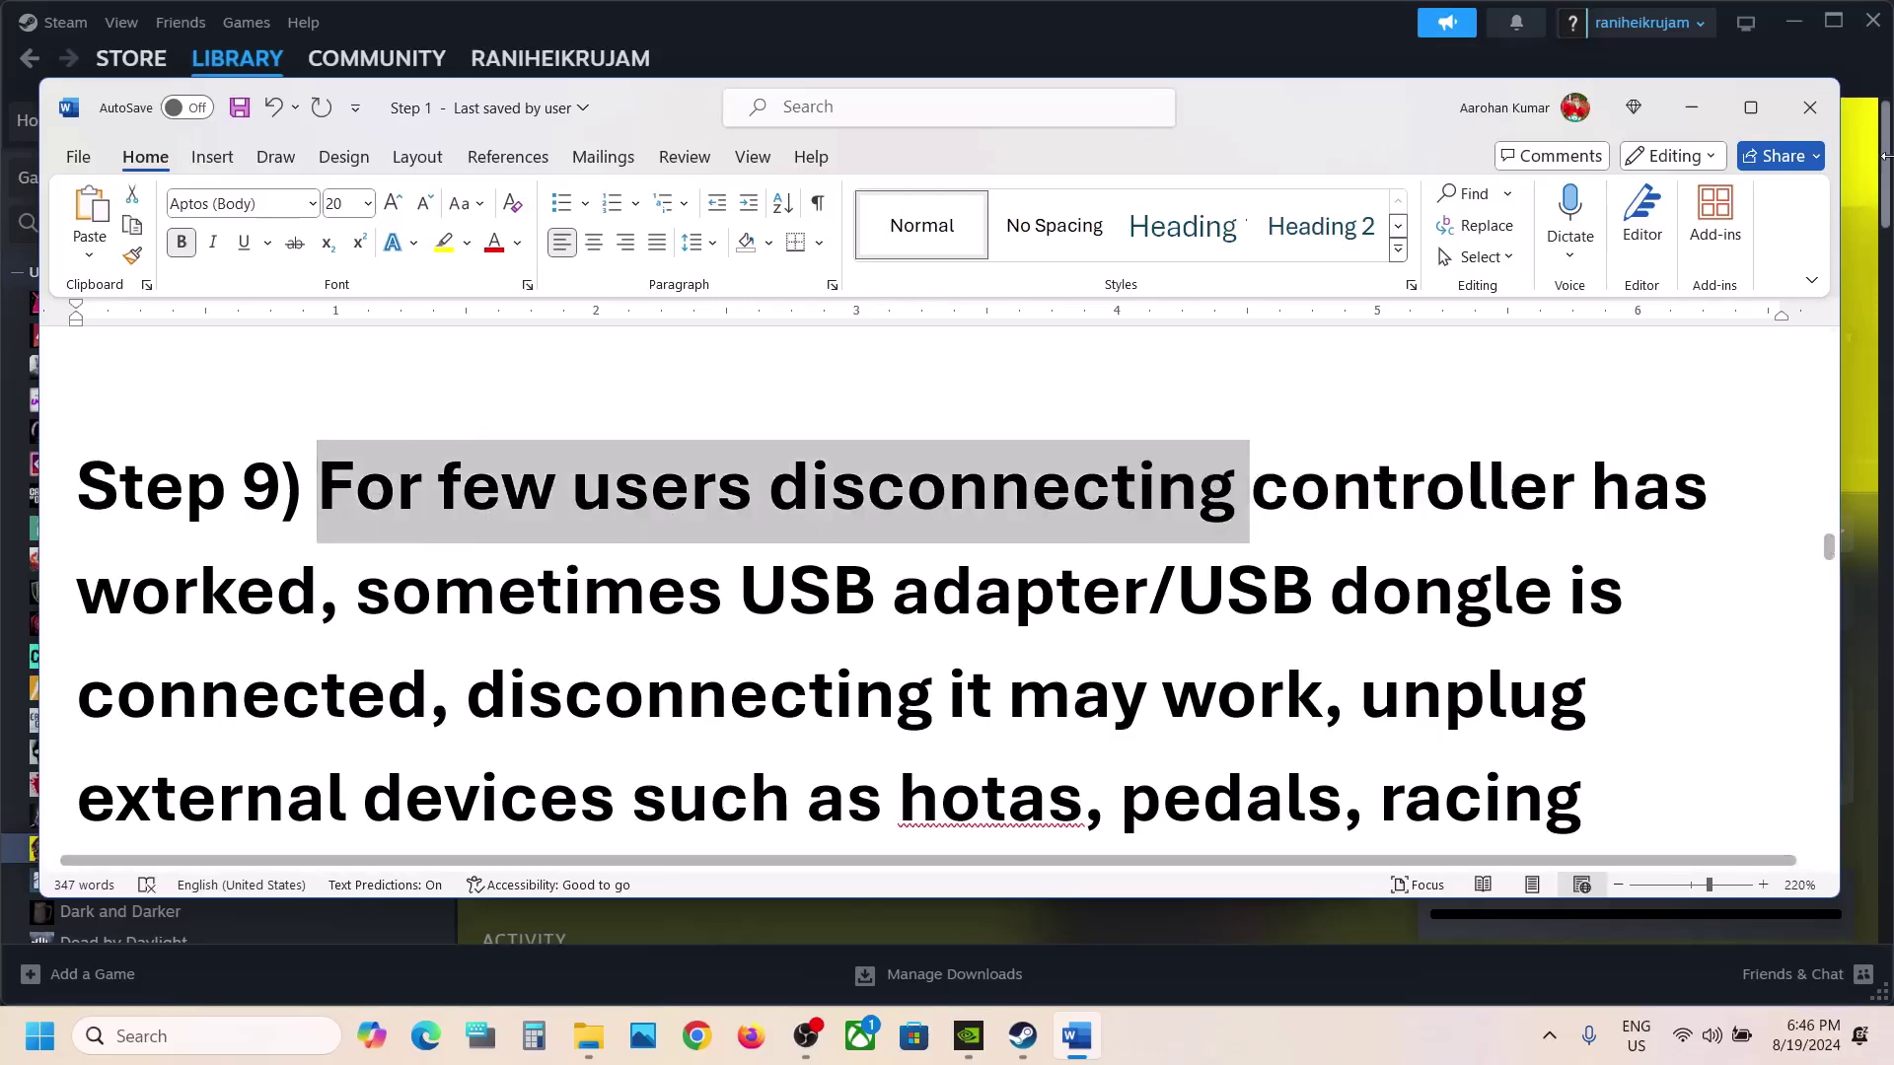
left_click(1766, 123)
left_click(853, 513)
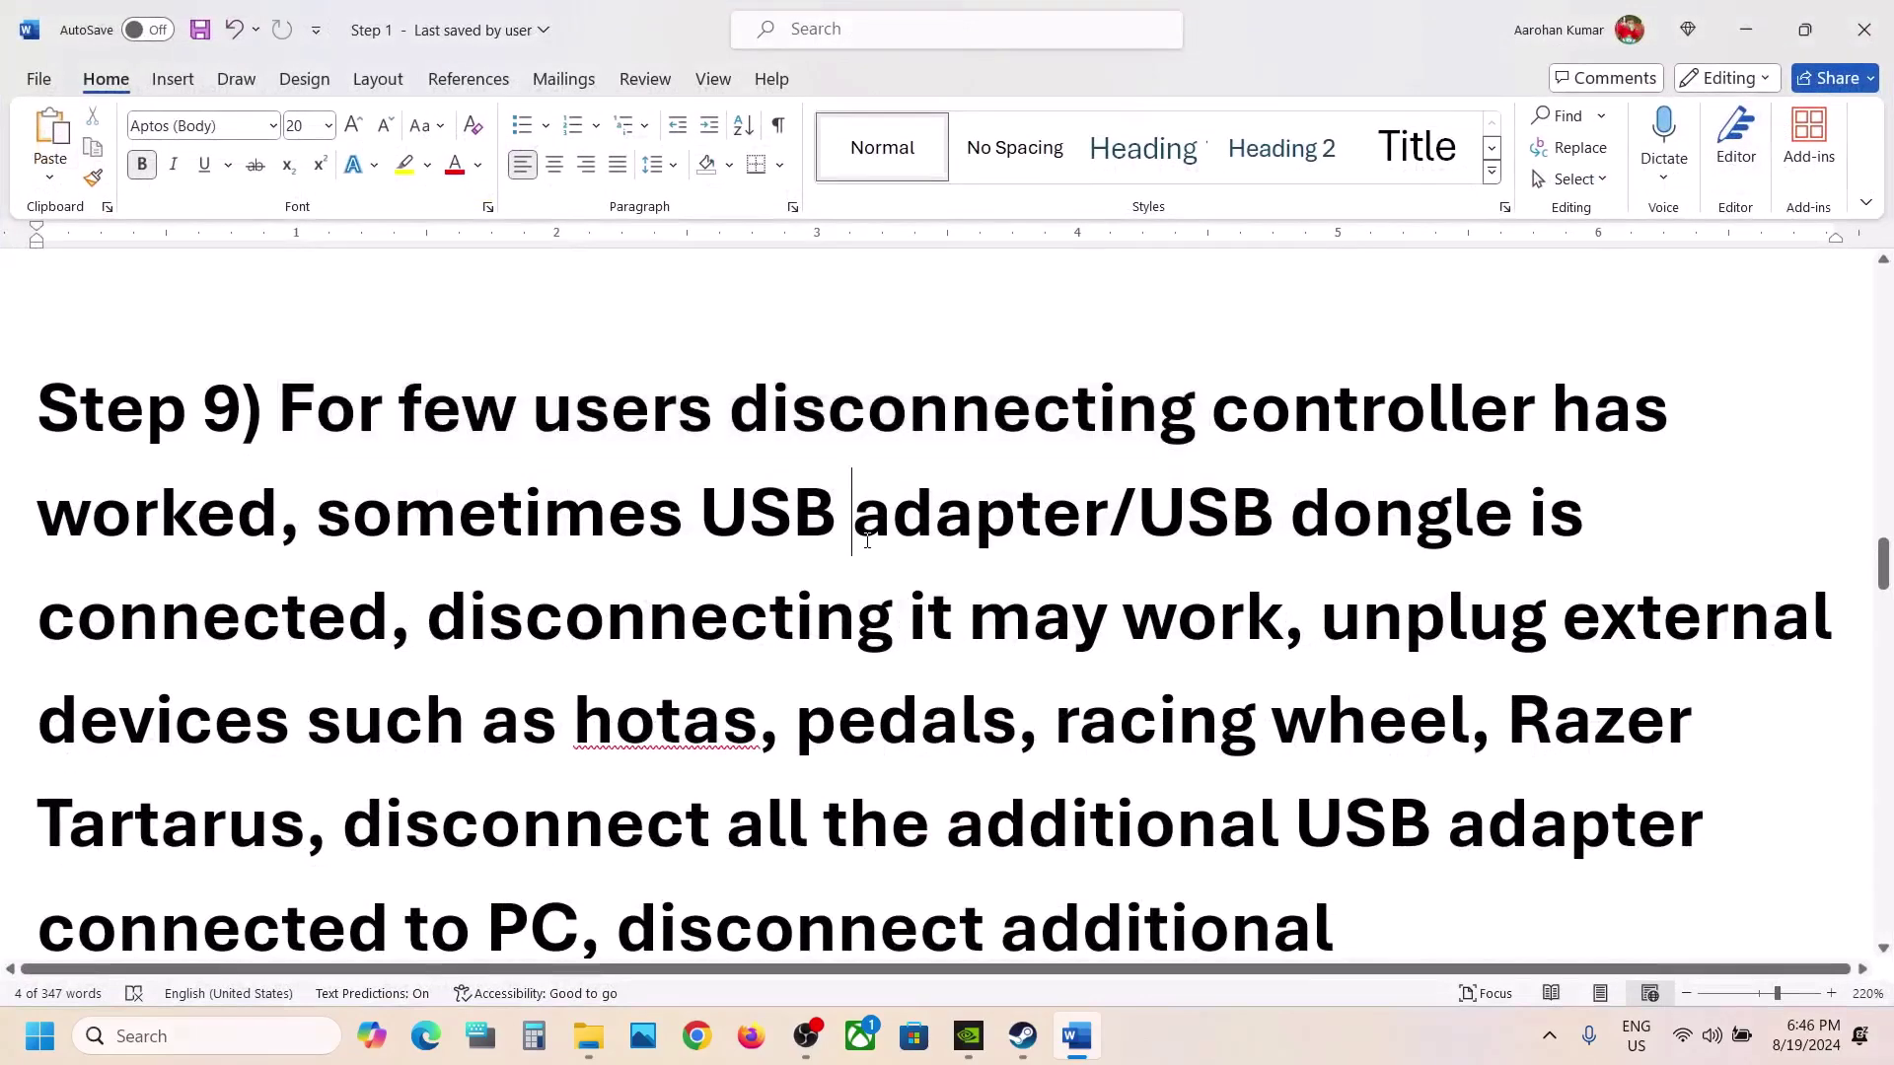
left_click_drag(750, 406, 303, 504)
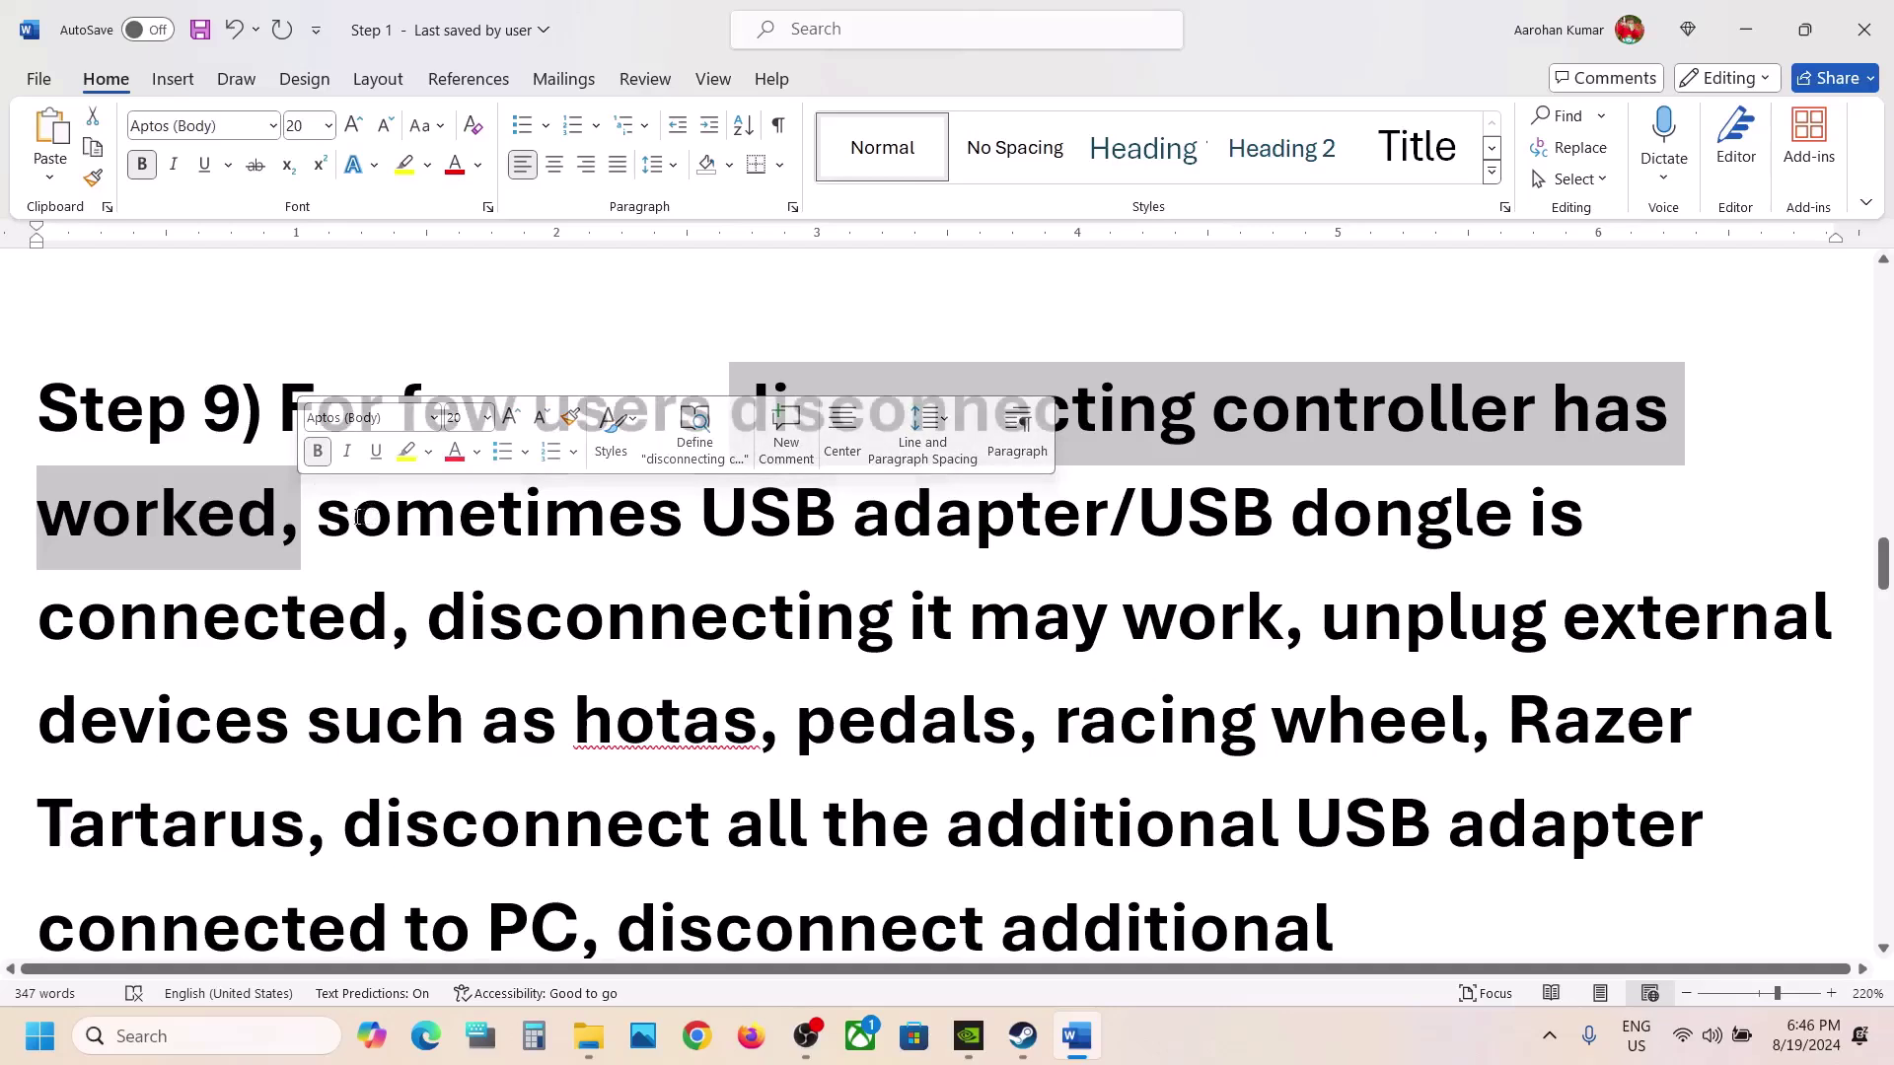
left_click_drag(347, 515, 392, 578)
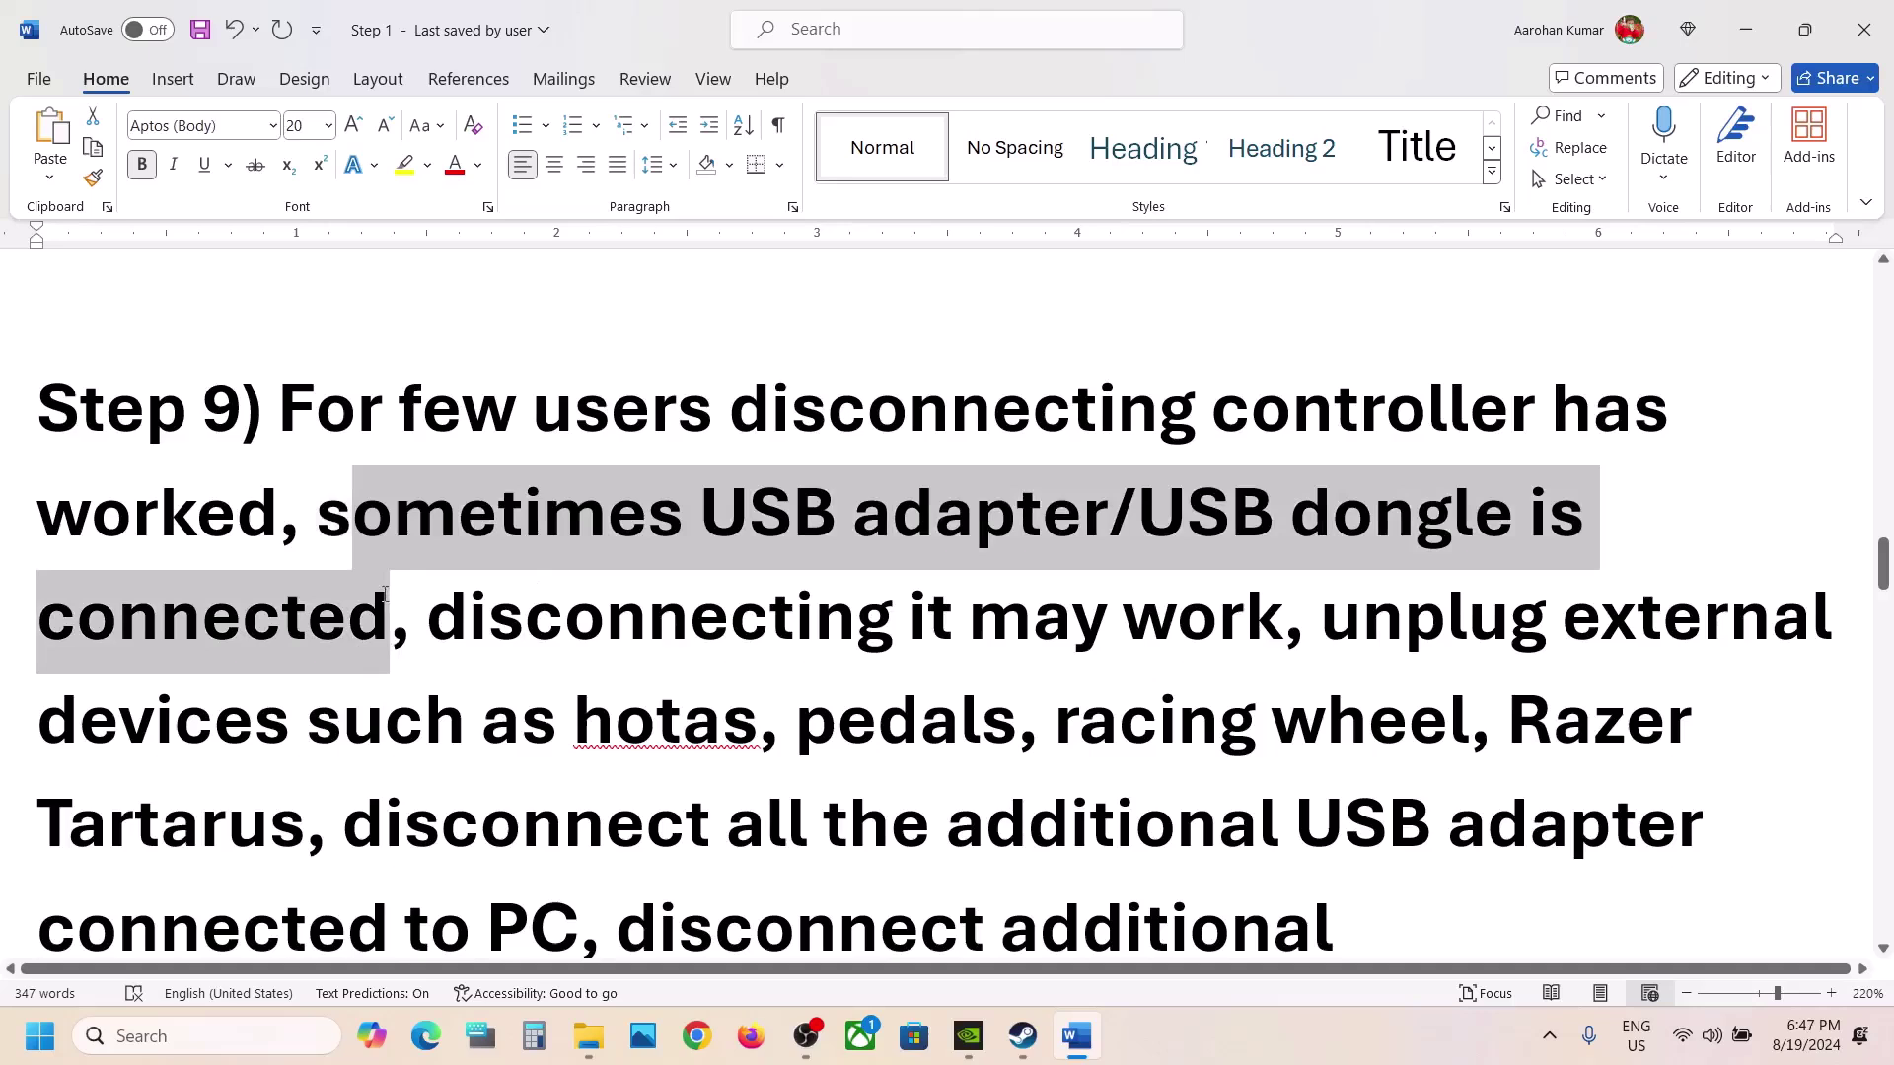
left_click(386, 597)
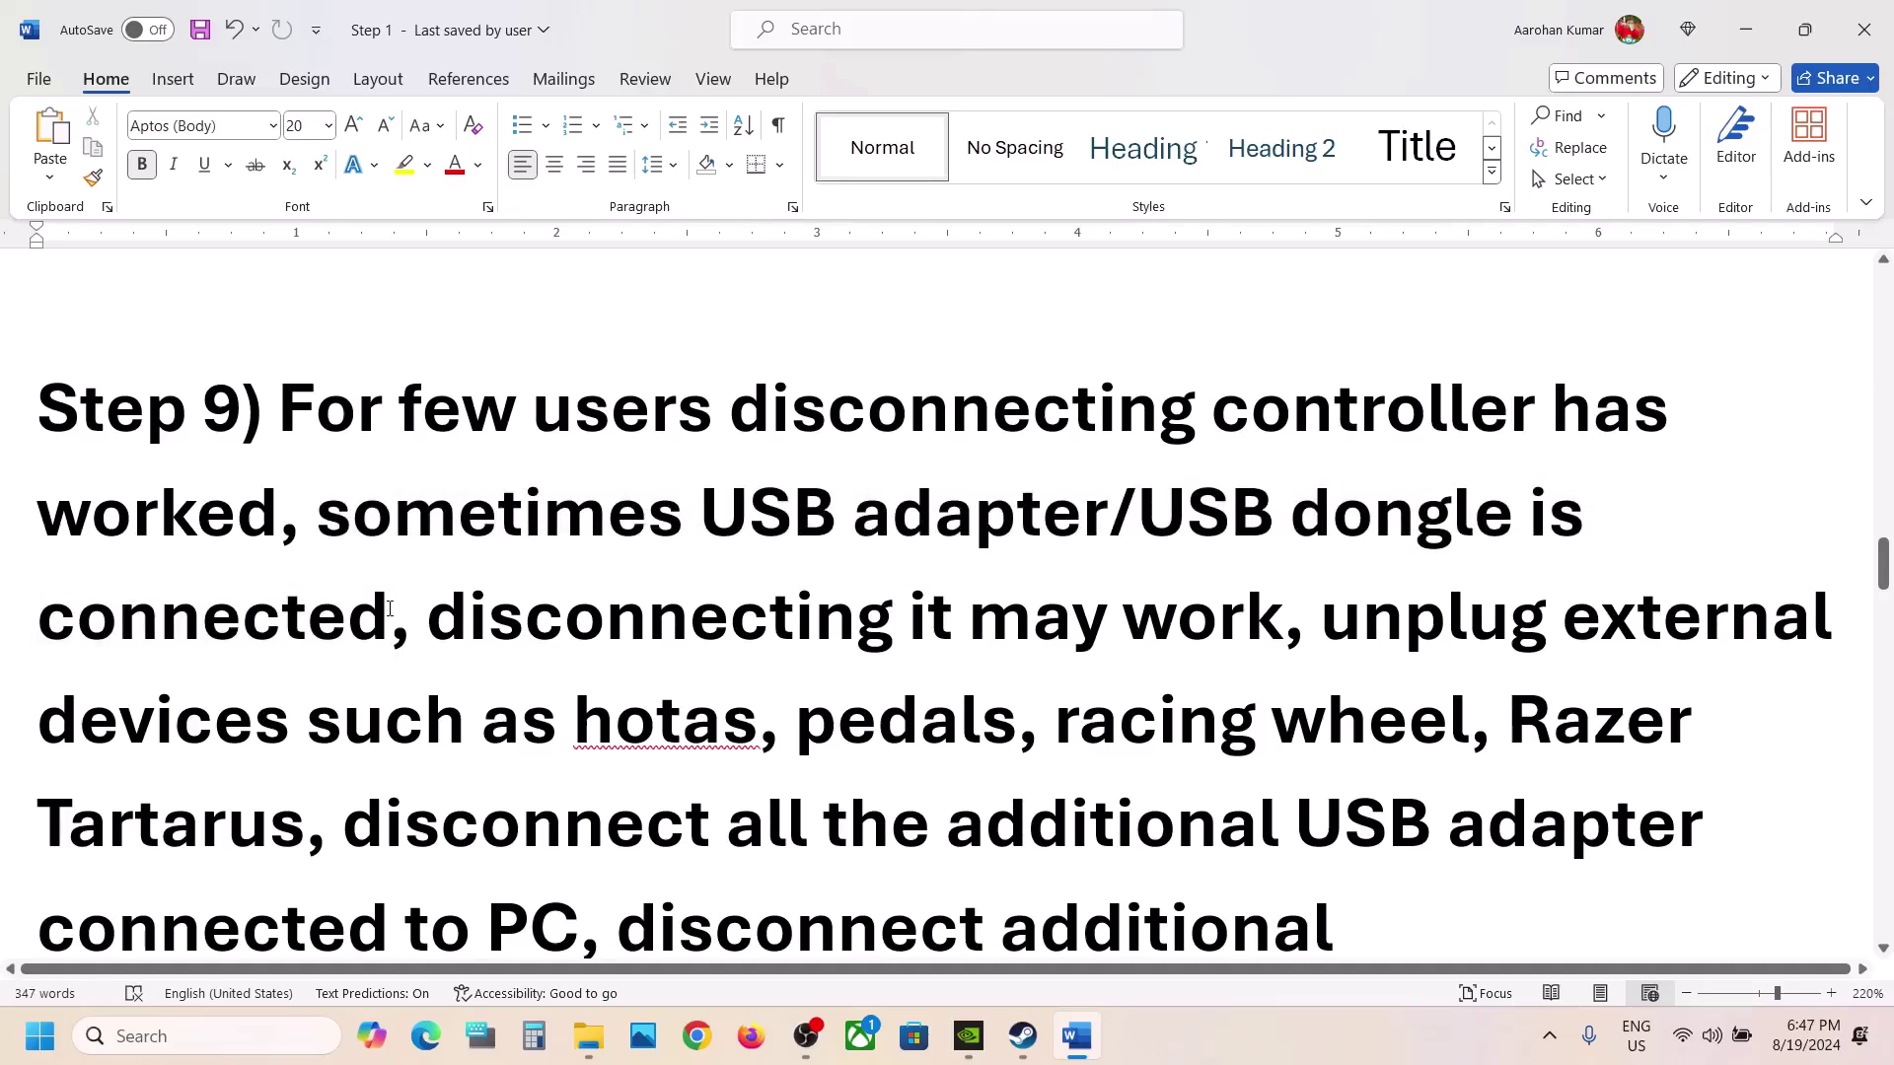
left_click_drag(389, 609, 320, 513)
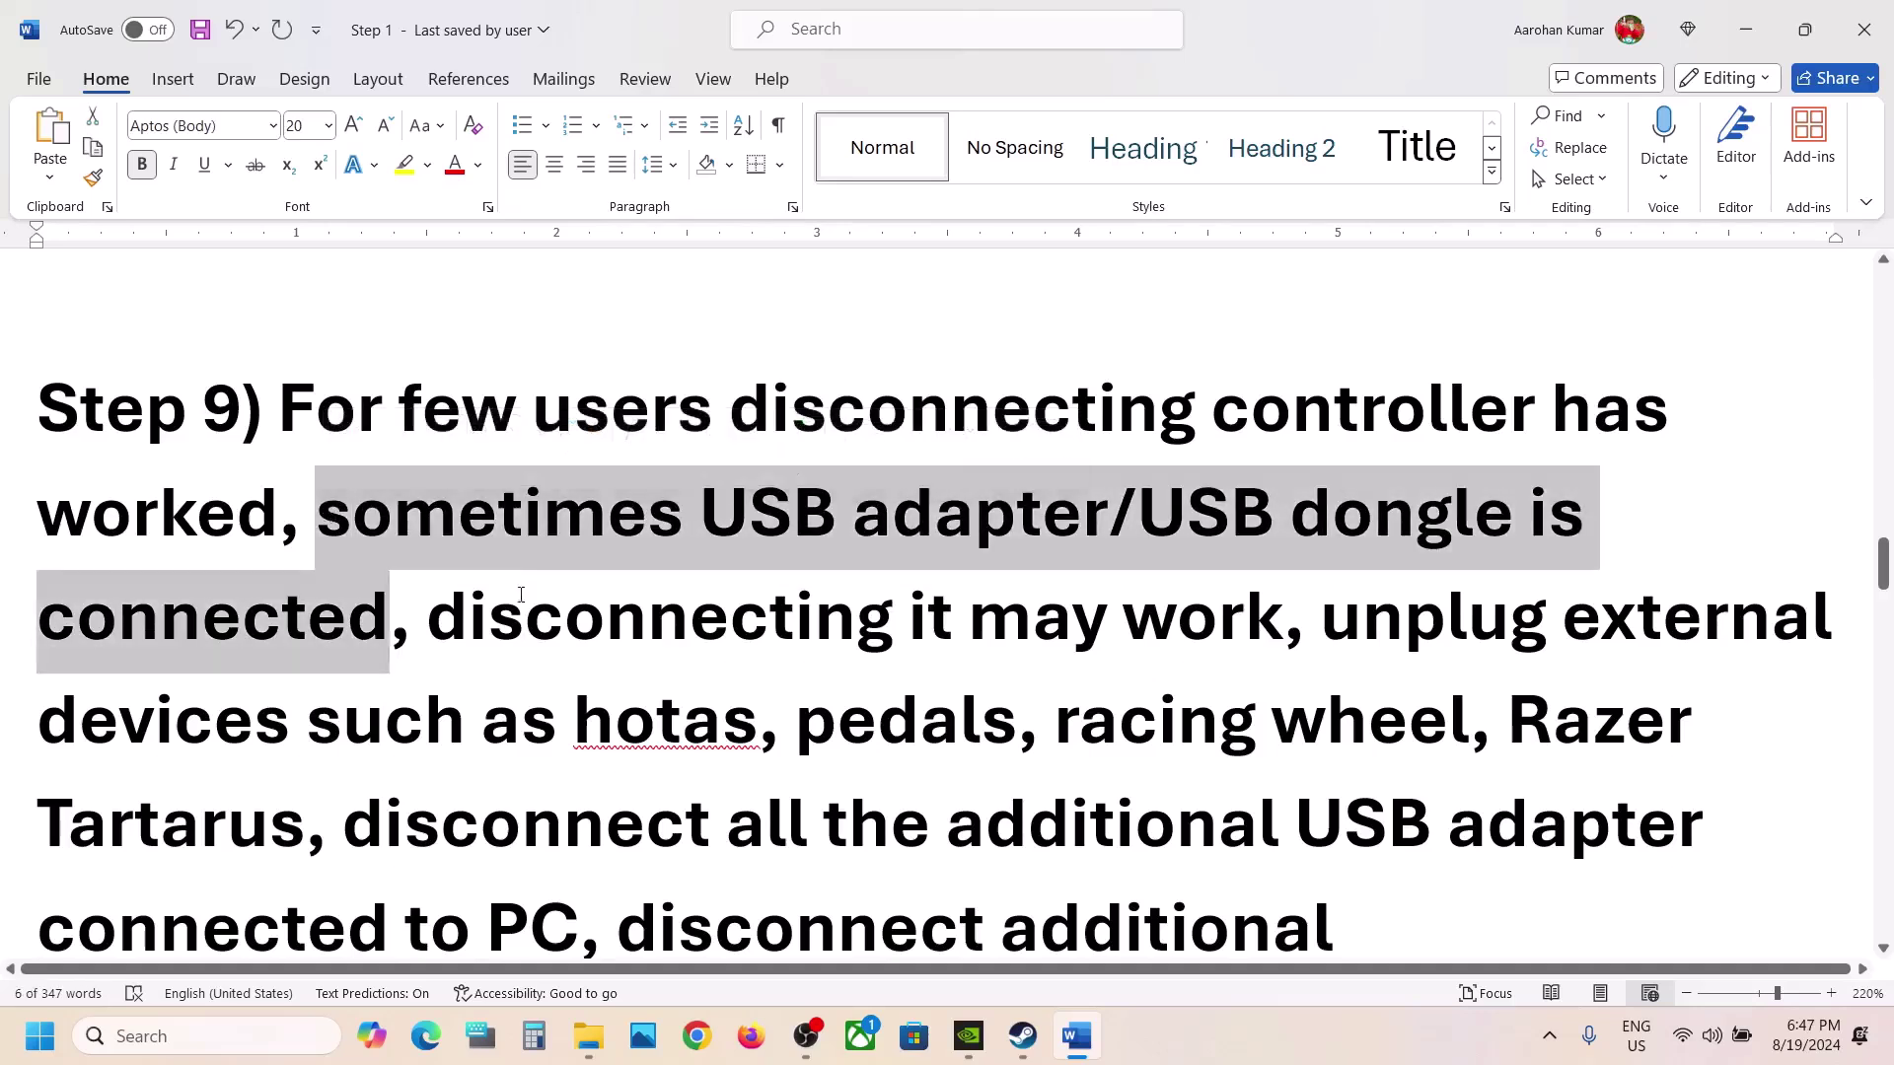
left_click_drag(469, 623, 1123, 622)
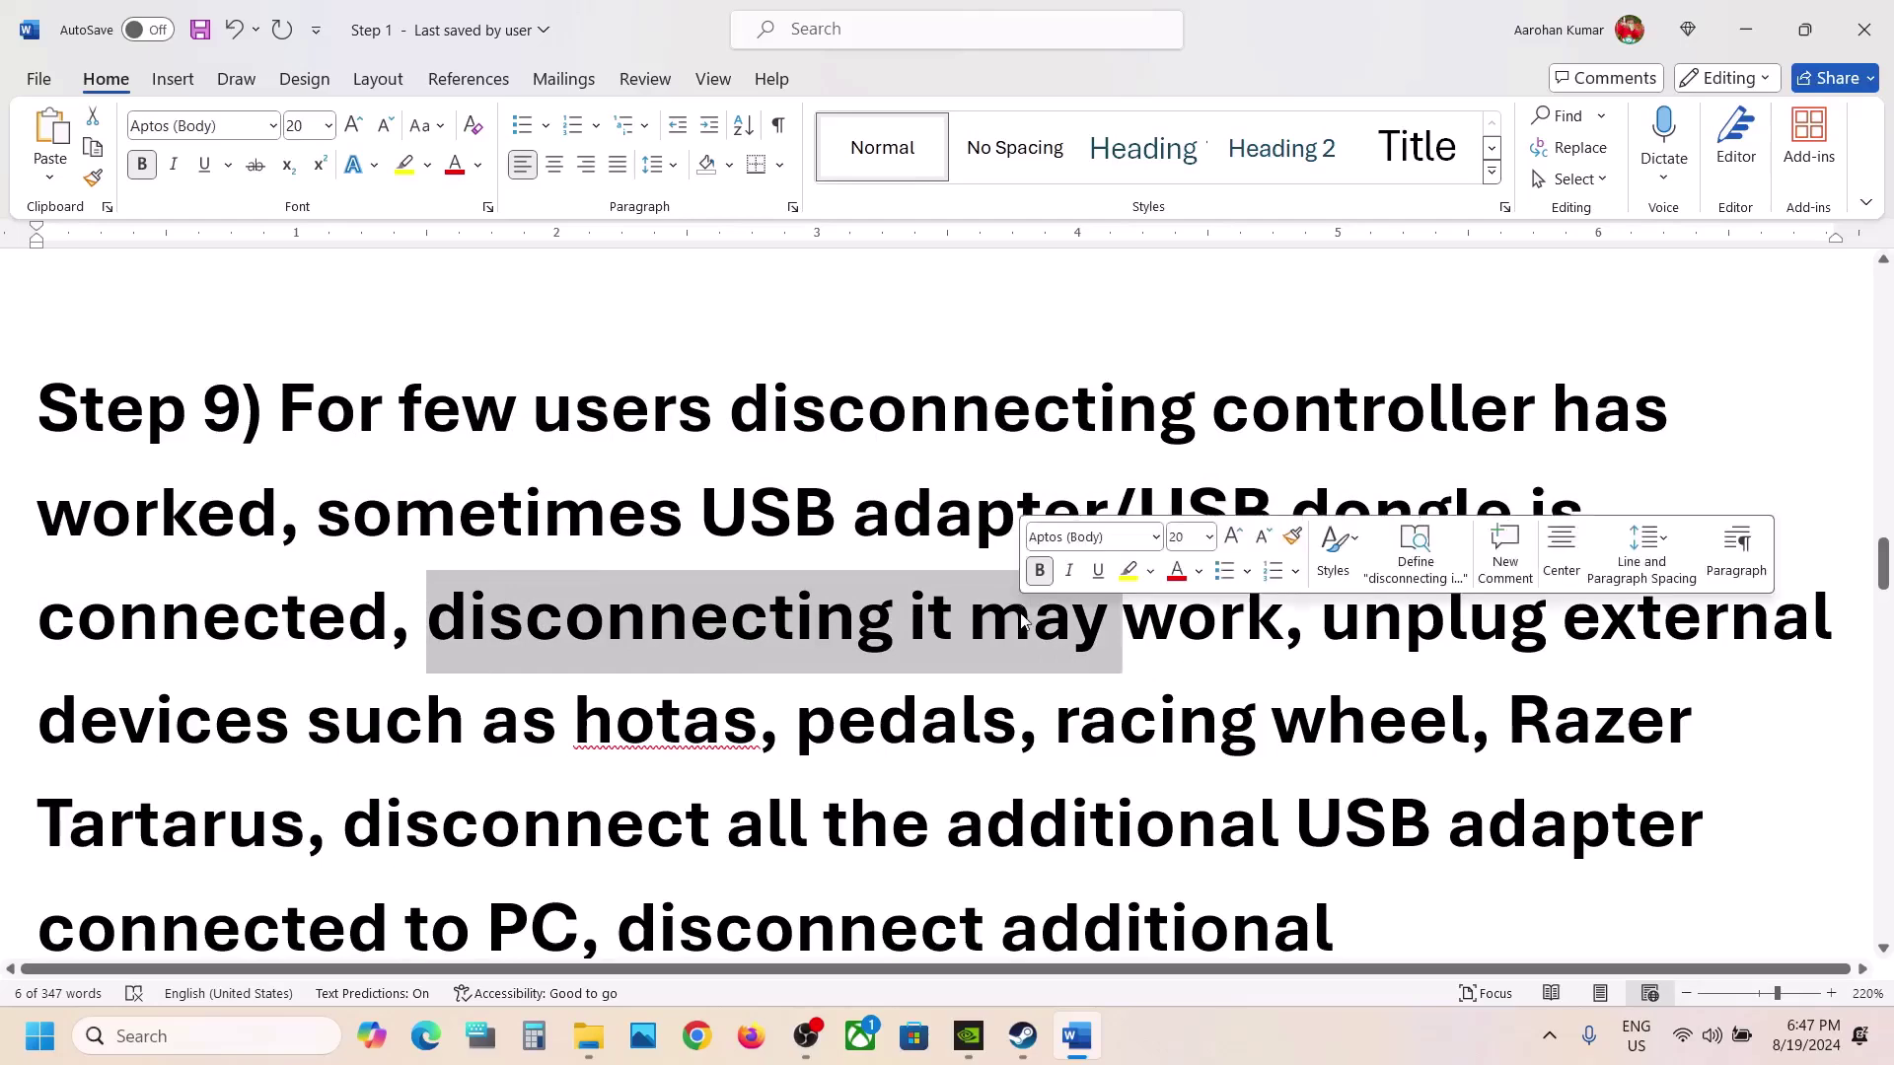
left_click(1369, 636)
Read the rest of Step 9 on unplugging hotas, pedals, racing wheel, Razer Tartarus, additional USB adapters and joysticks
left_click_drag(1370, 641, 1077, 725)
scroll(860, 538, "down", 3)
right_click(710, 471)
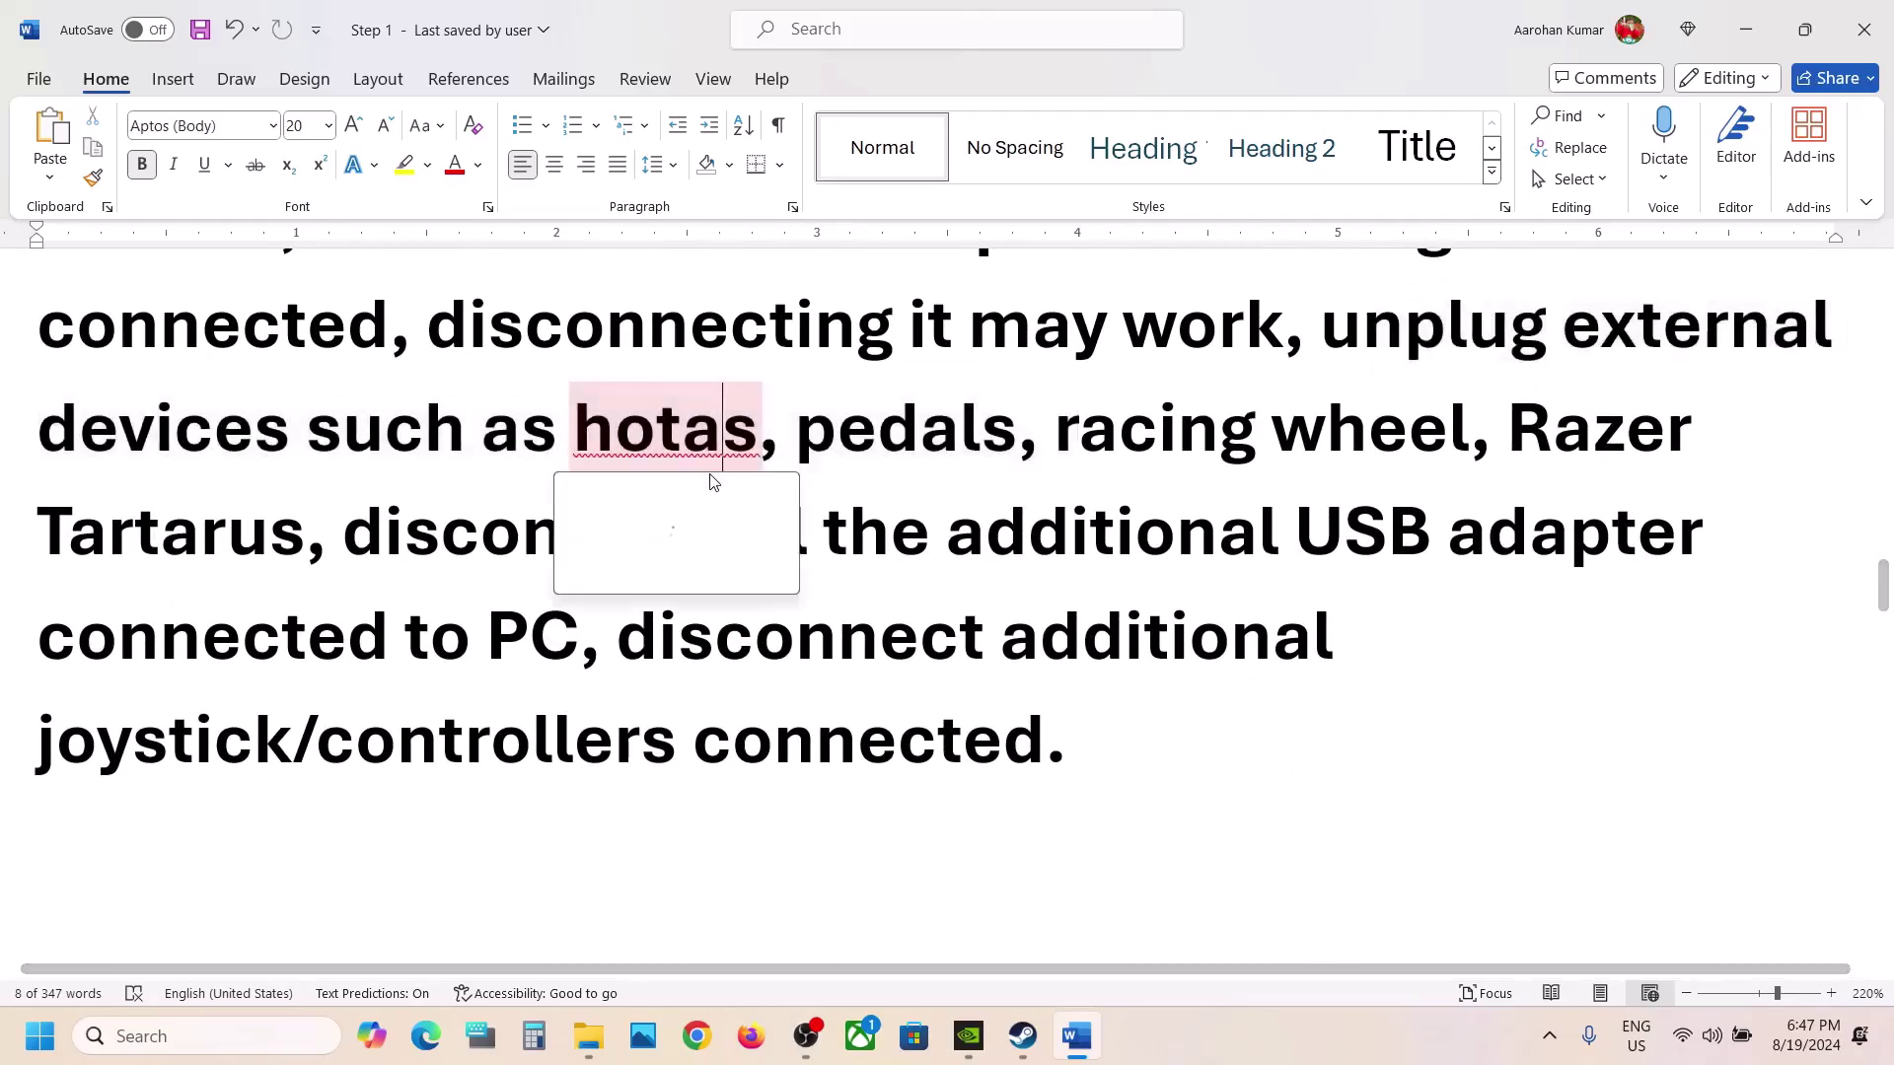
left_click_drag(575, 434, 1287, 532)
left_click_drag(929, 530, 1088, 726)
left_click(604, 641)
left_click(1087, 726)
scroll(1088, 726, "up", 3)
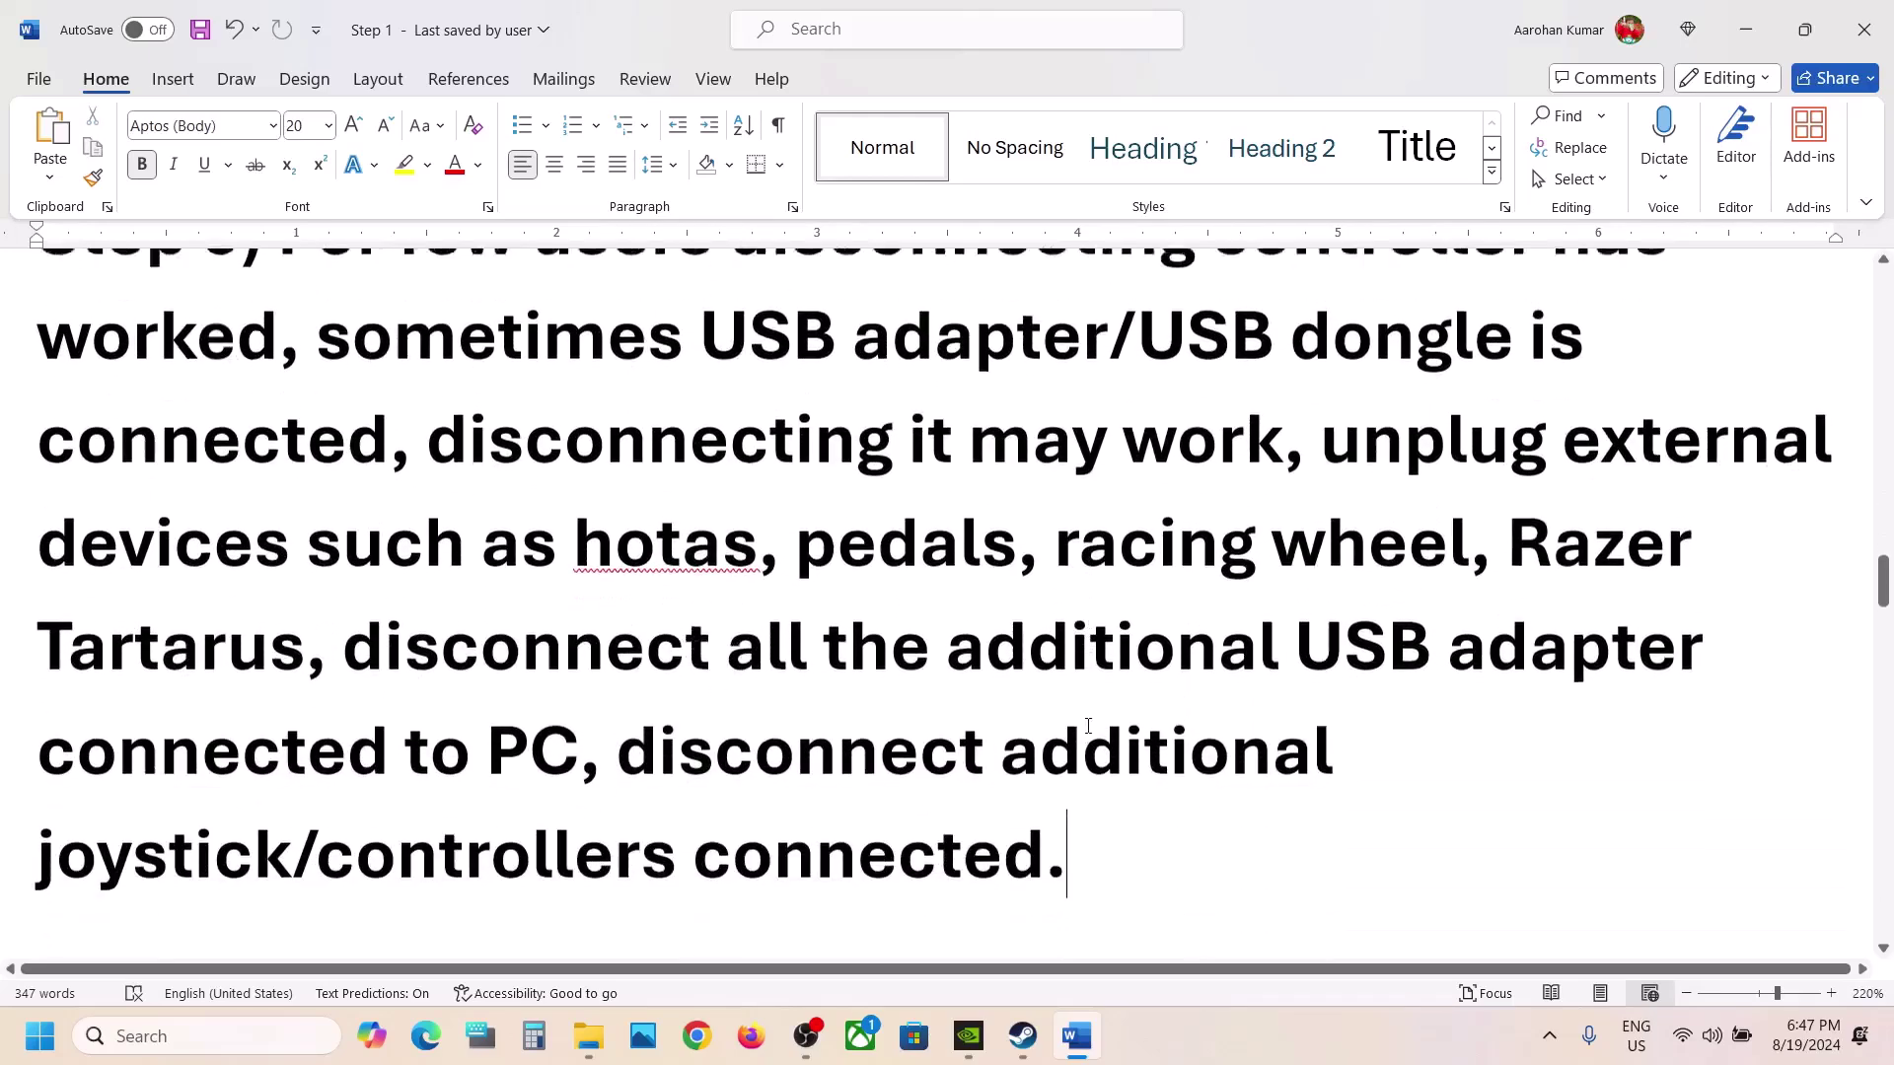
Read Step 10 on deleting the UserSetting file and correct the misspelled "ettings" to "settings"
scroll(1088, 726, "down", 6)
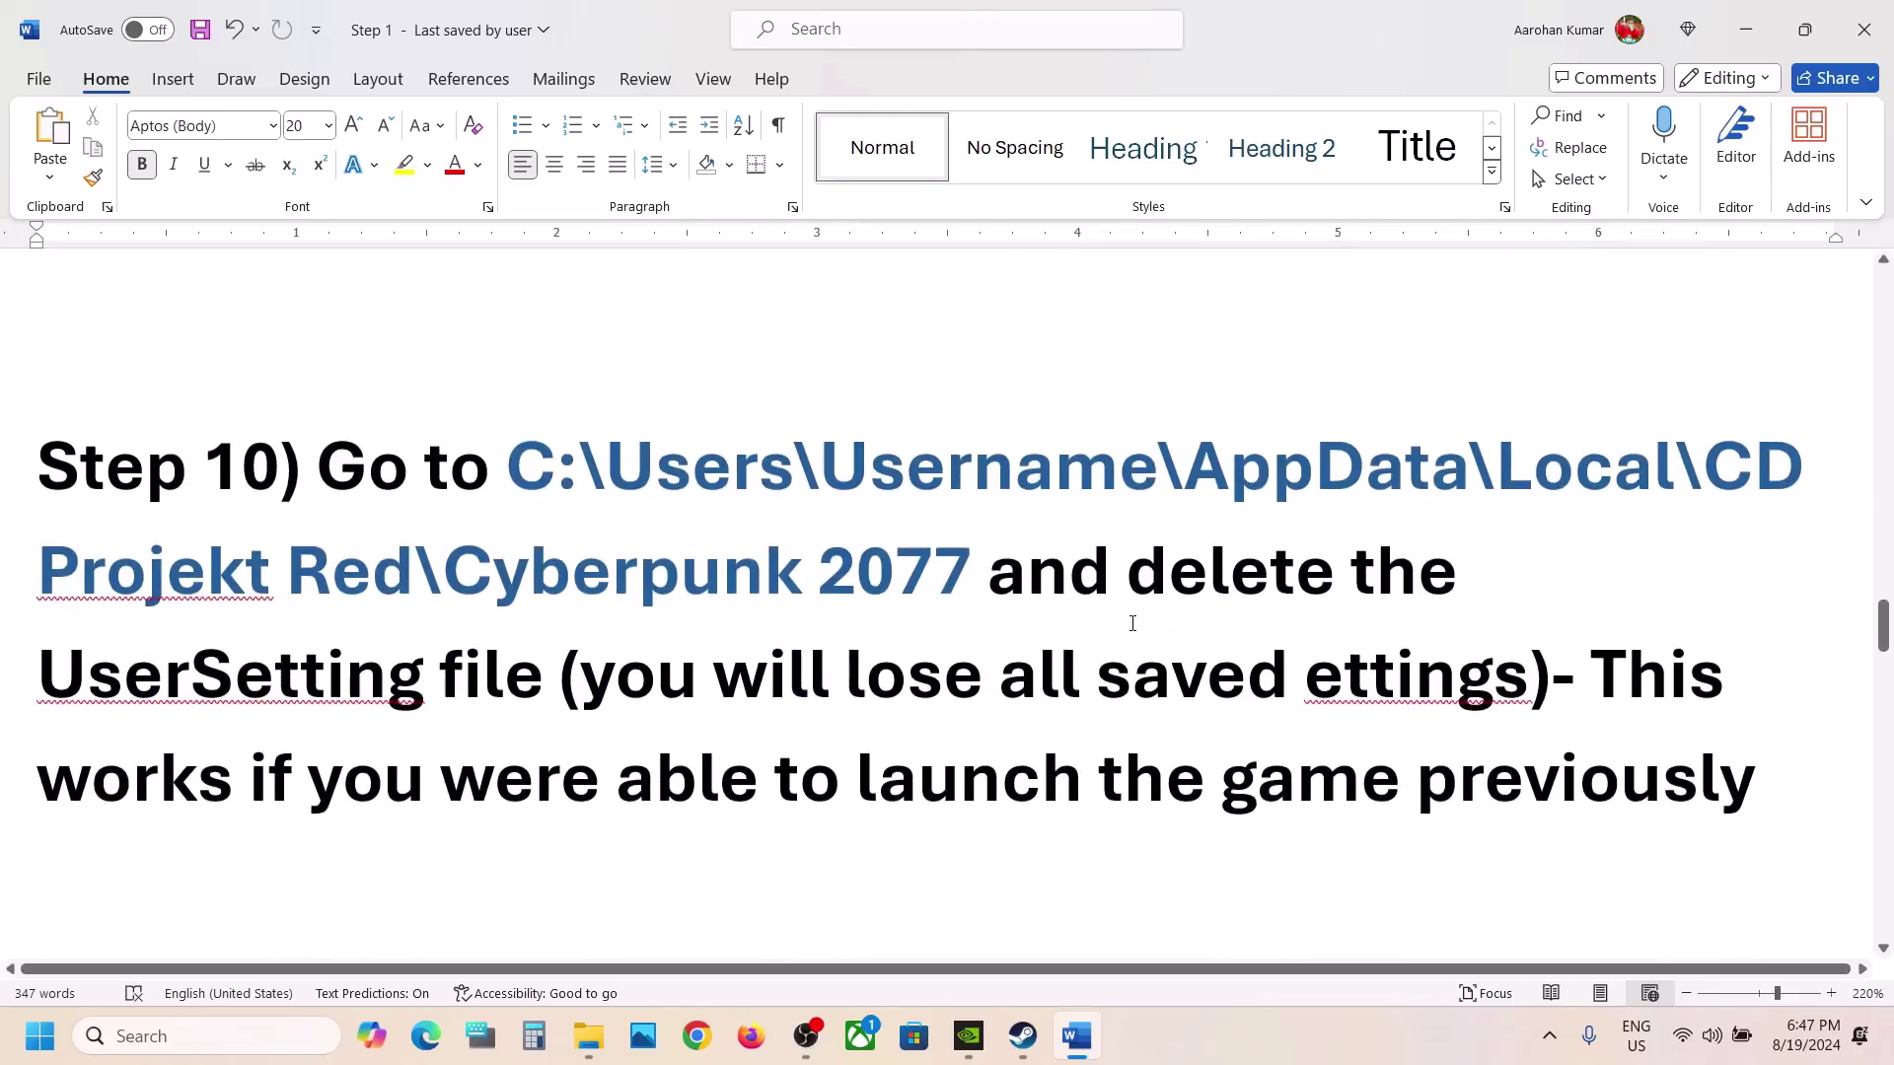
left_click_drag(519, 472, 1519, 680)
left_click(542, 675)
left_click(1307, 690)
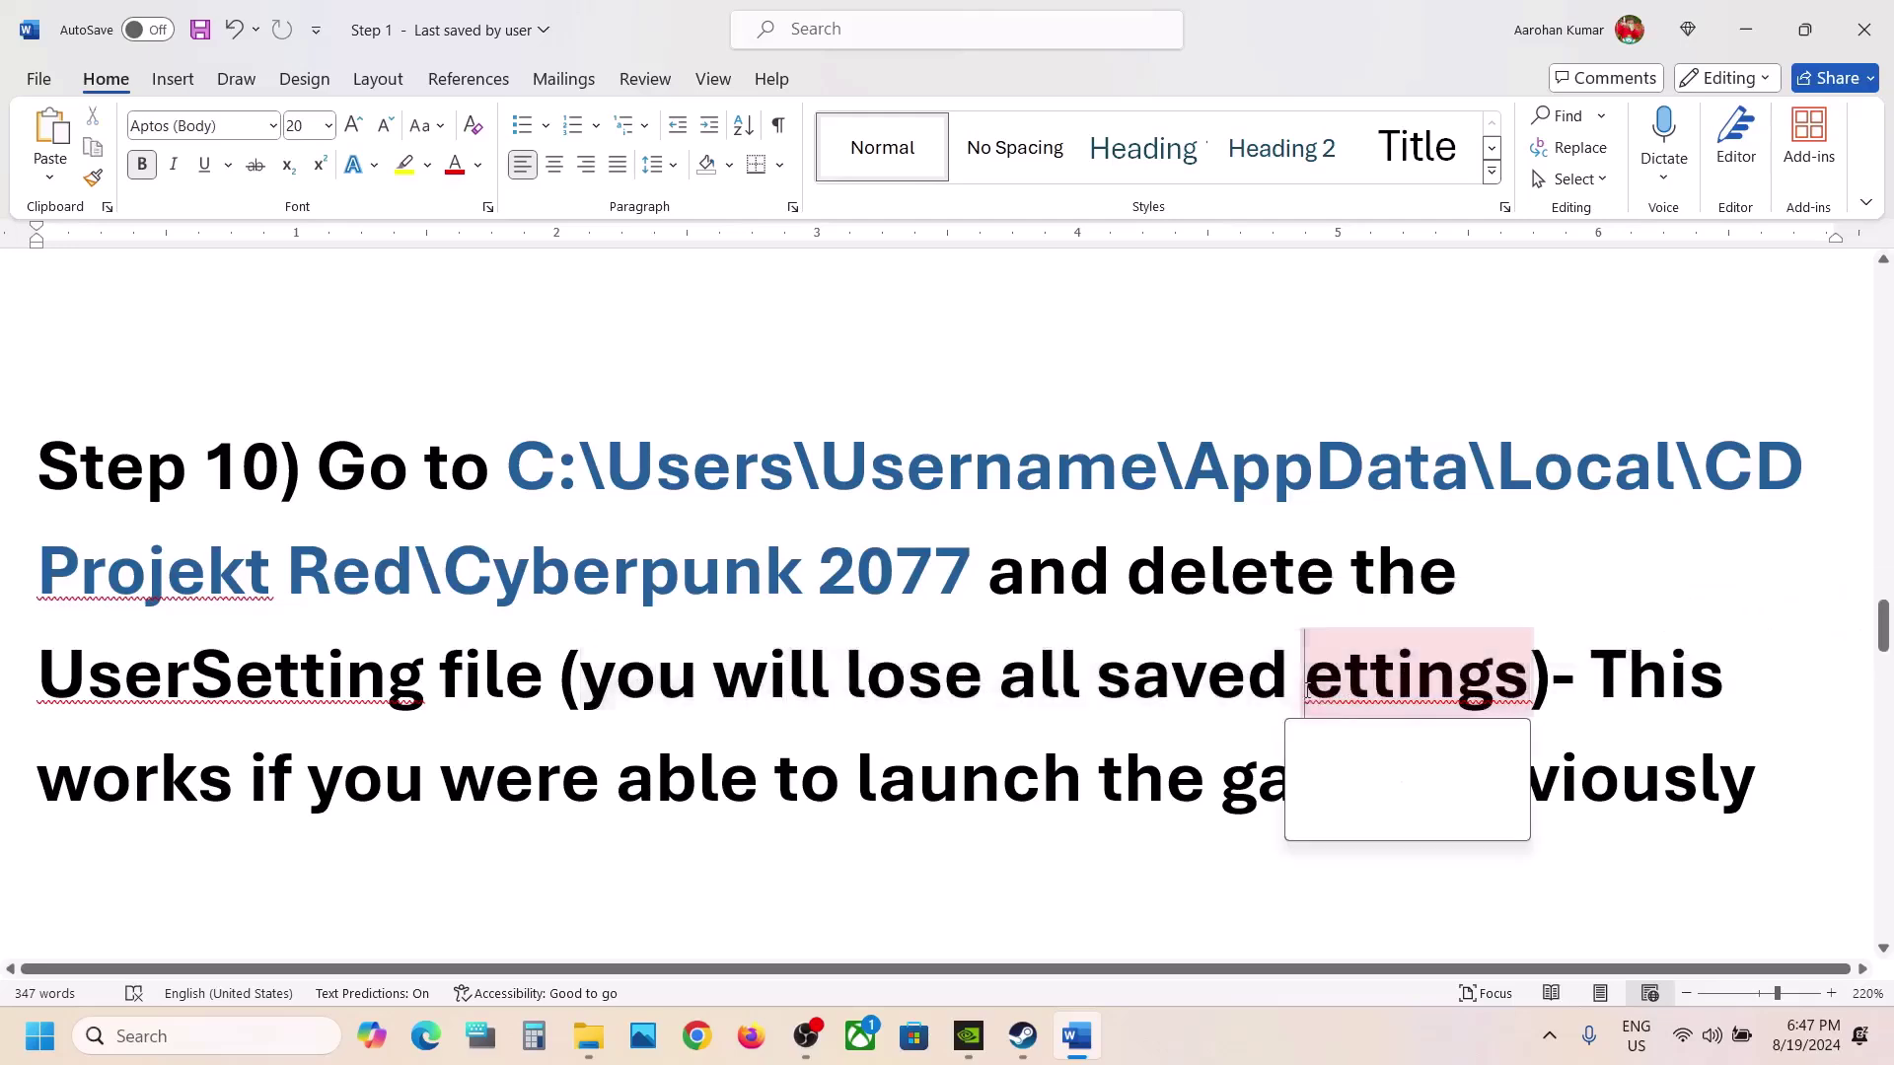
left_click(1336, 782)
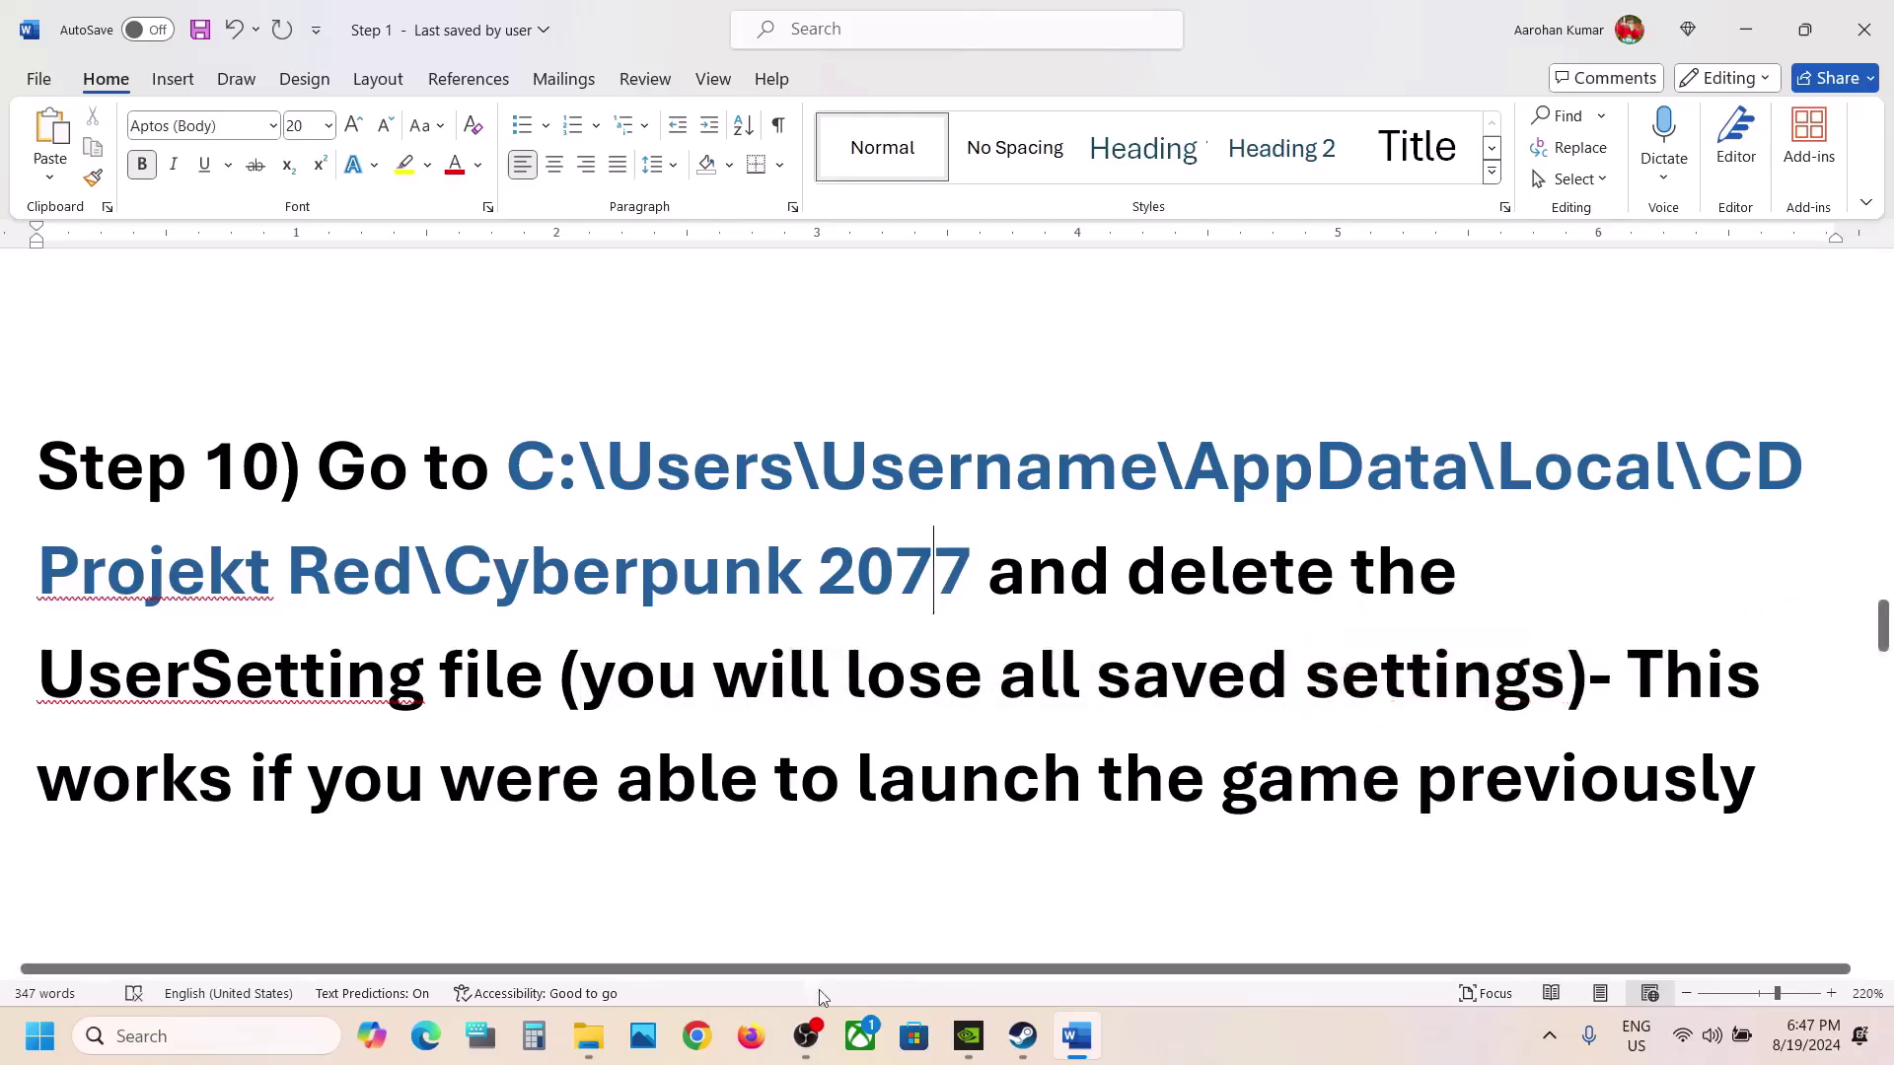
Open a new File Explorer window and go to the current user's profile folder under C:\Users
right_click(591, 1060)
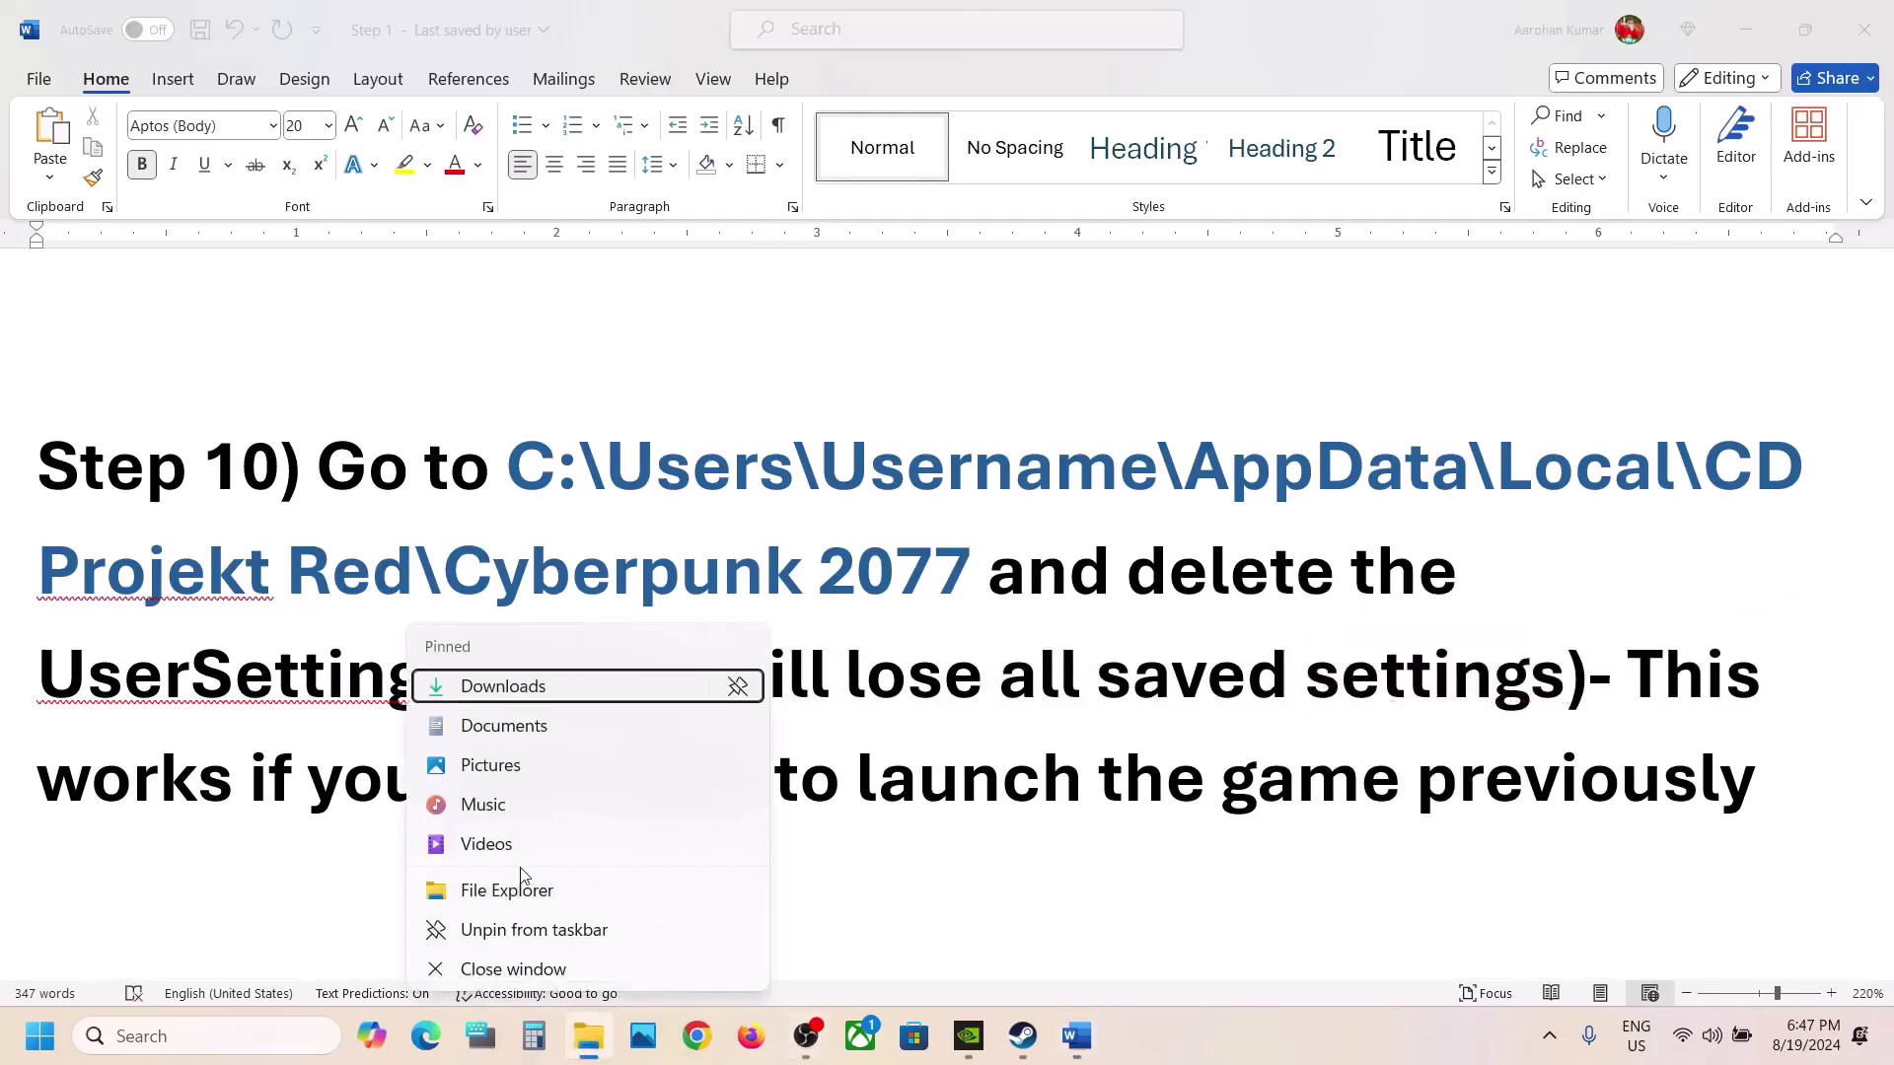
left_click(547, 852)
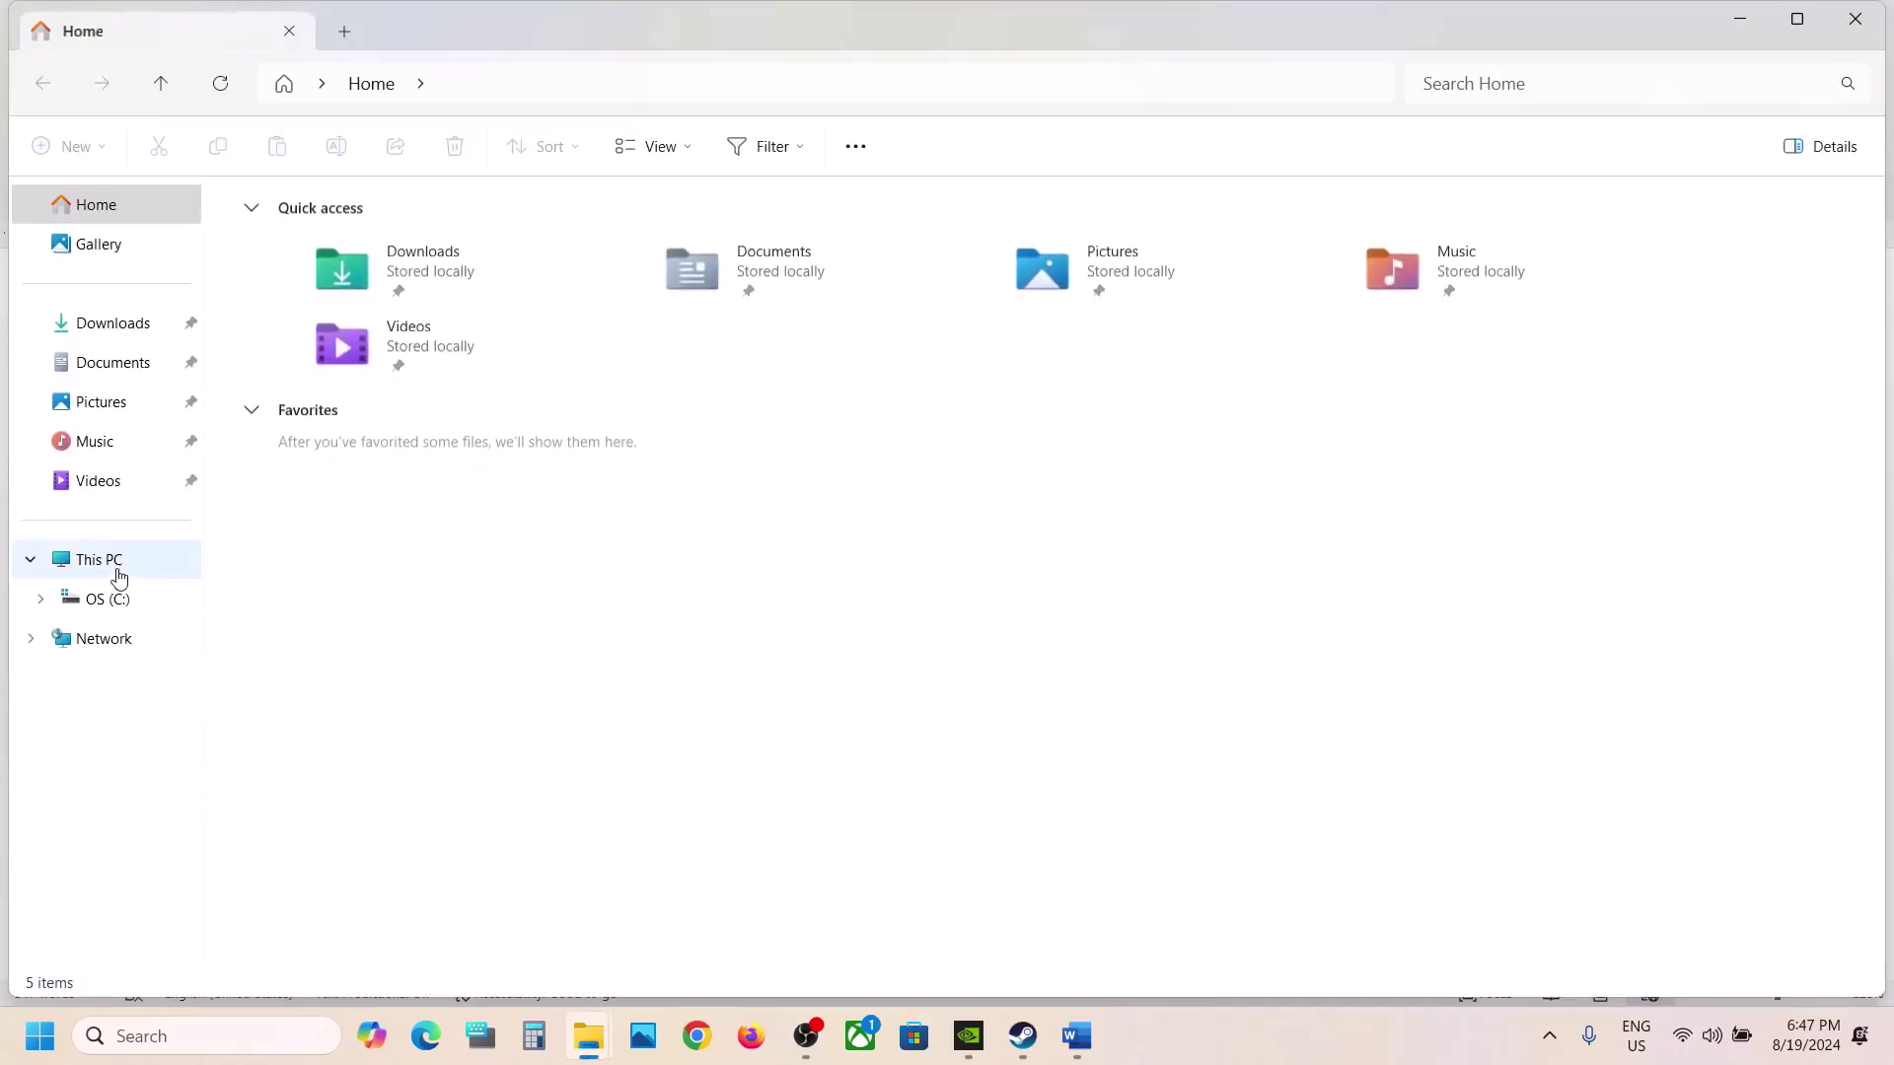
left_click(111, 563)
double_click(418, 233)
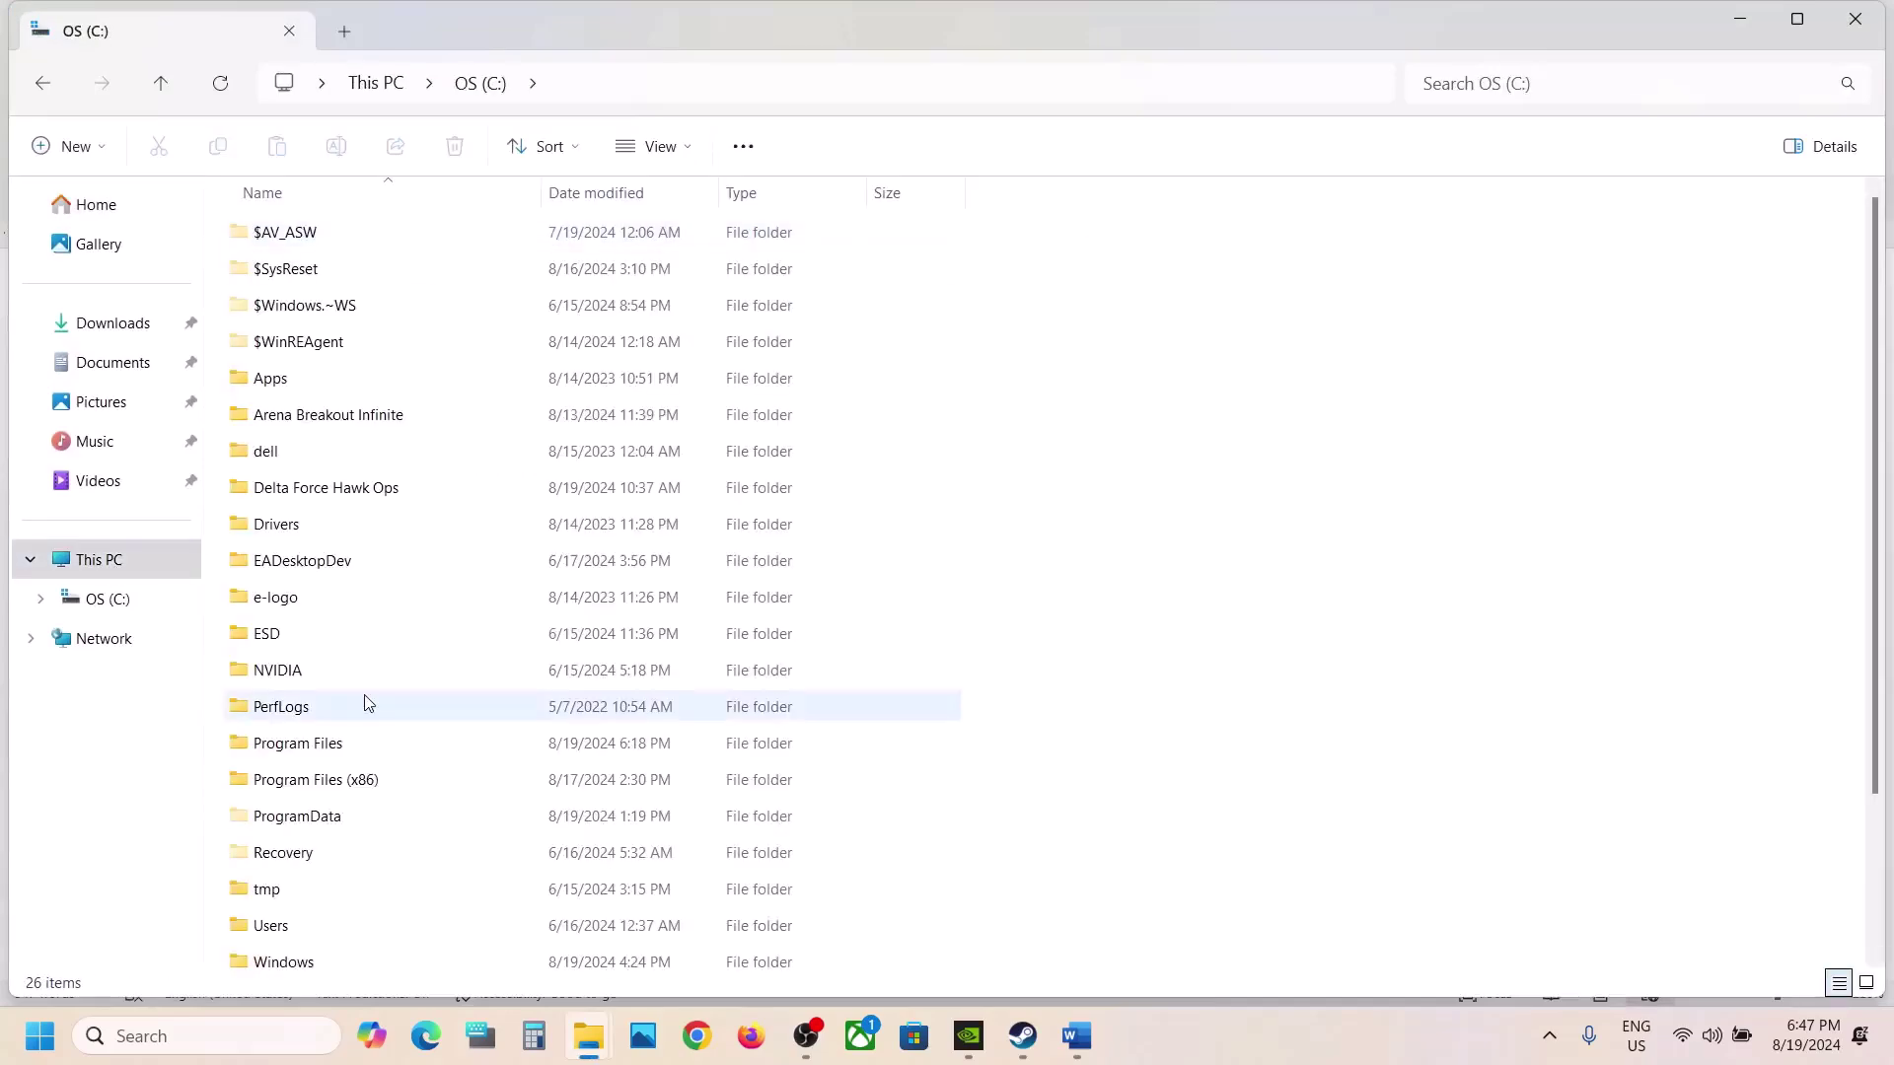
scroll(364, 701, "down", 2)
double_click(275, 736)
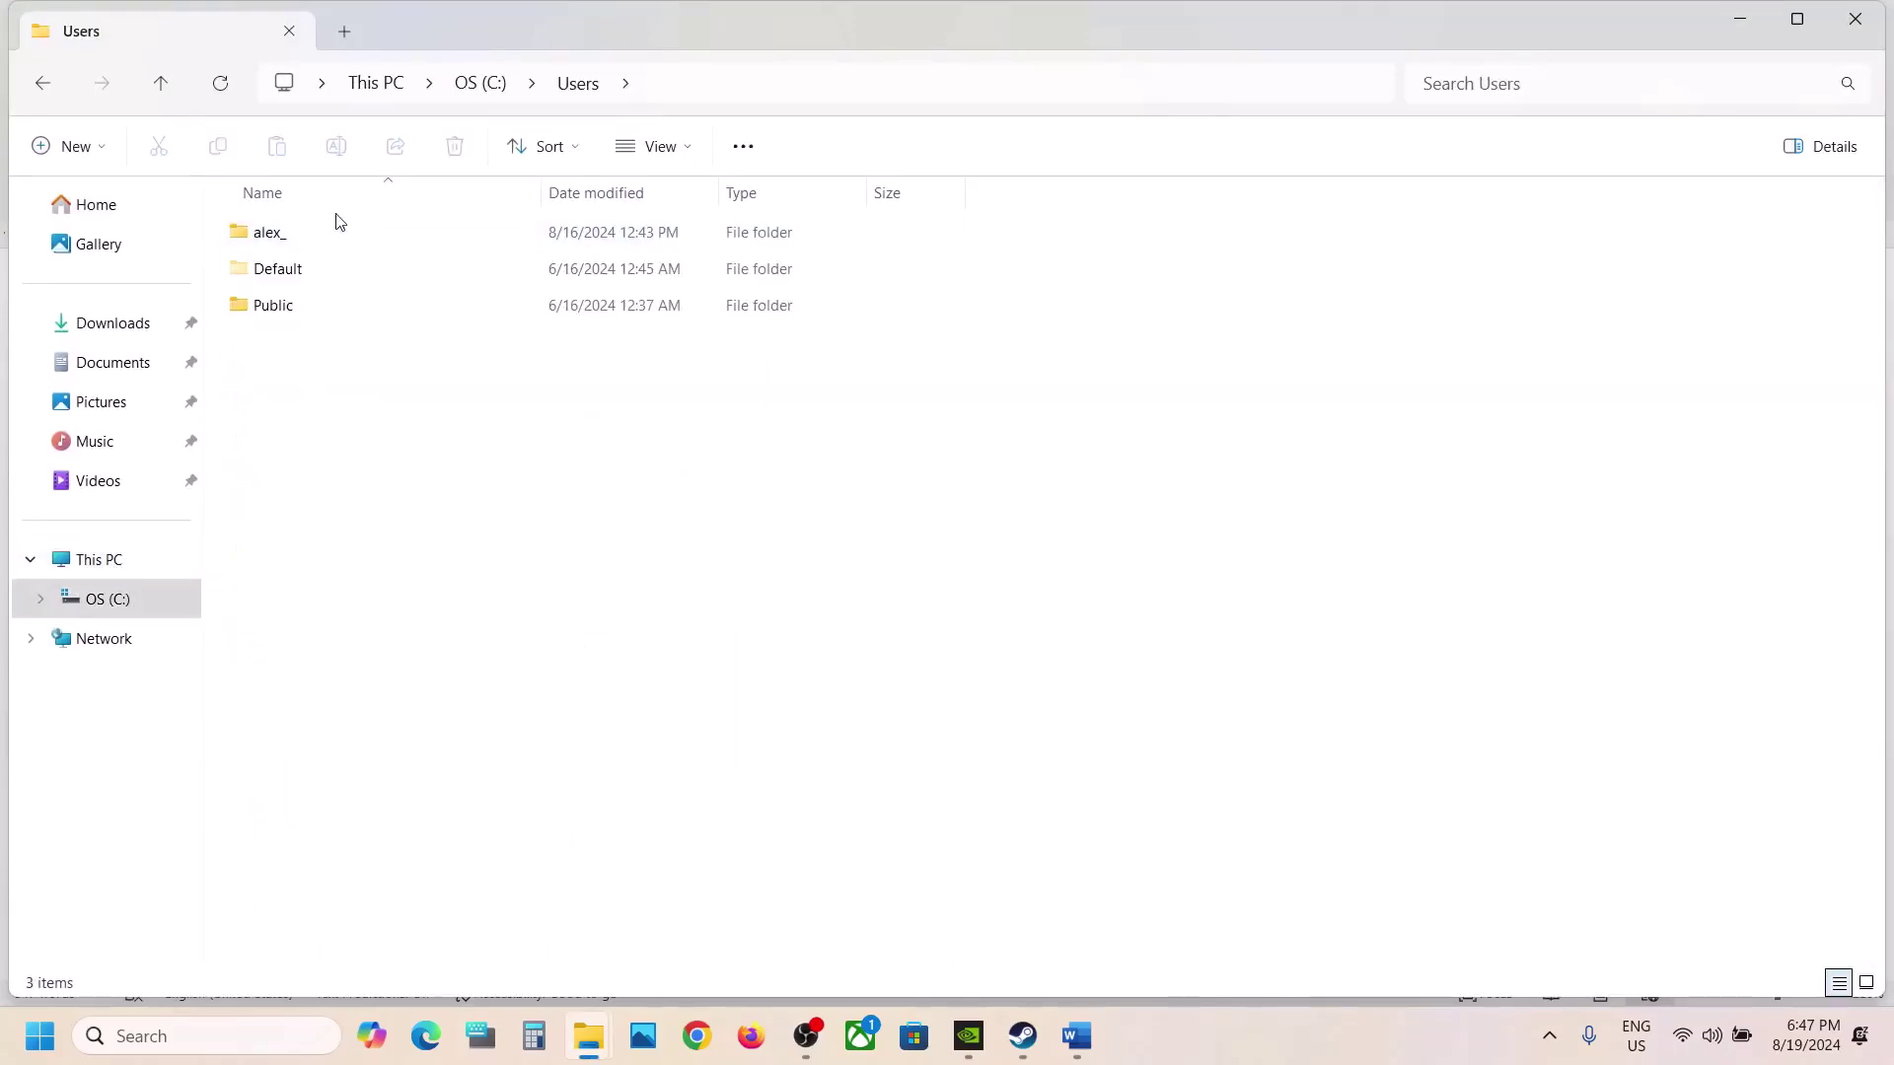
double_click(301, 237)
Check that hidden items are set to show, and open the AppData folder
left_click(296, 414)
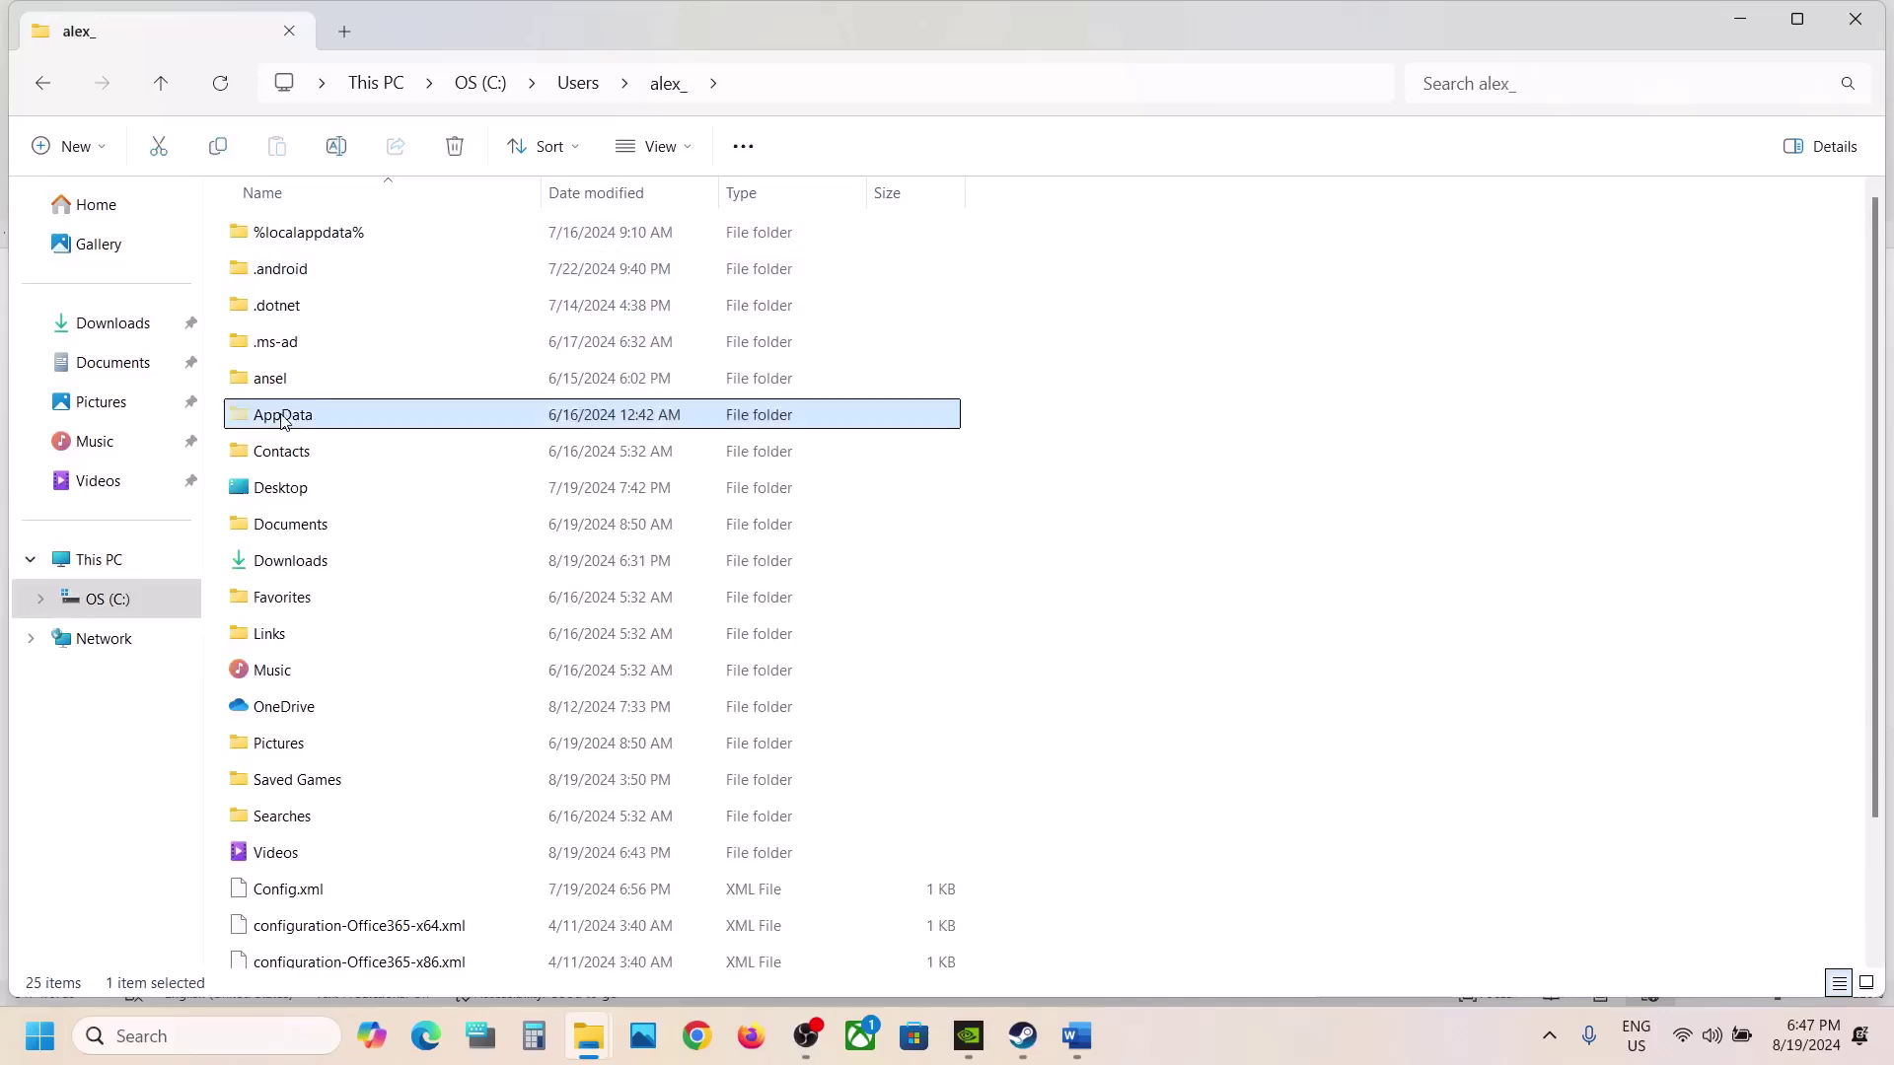
left_click(651, 146)
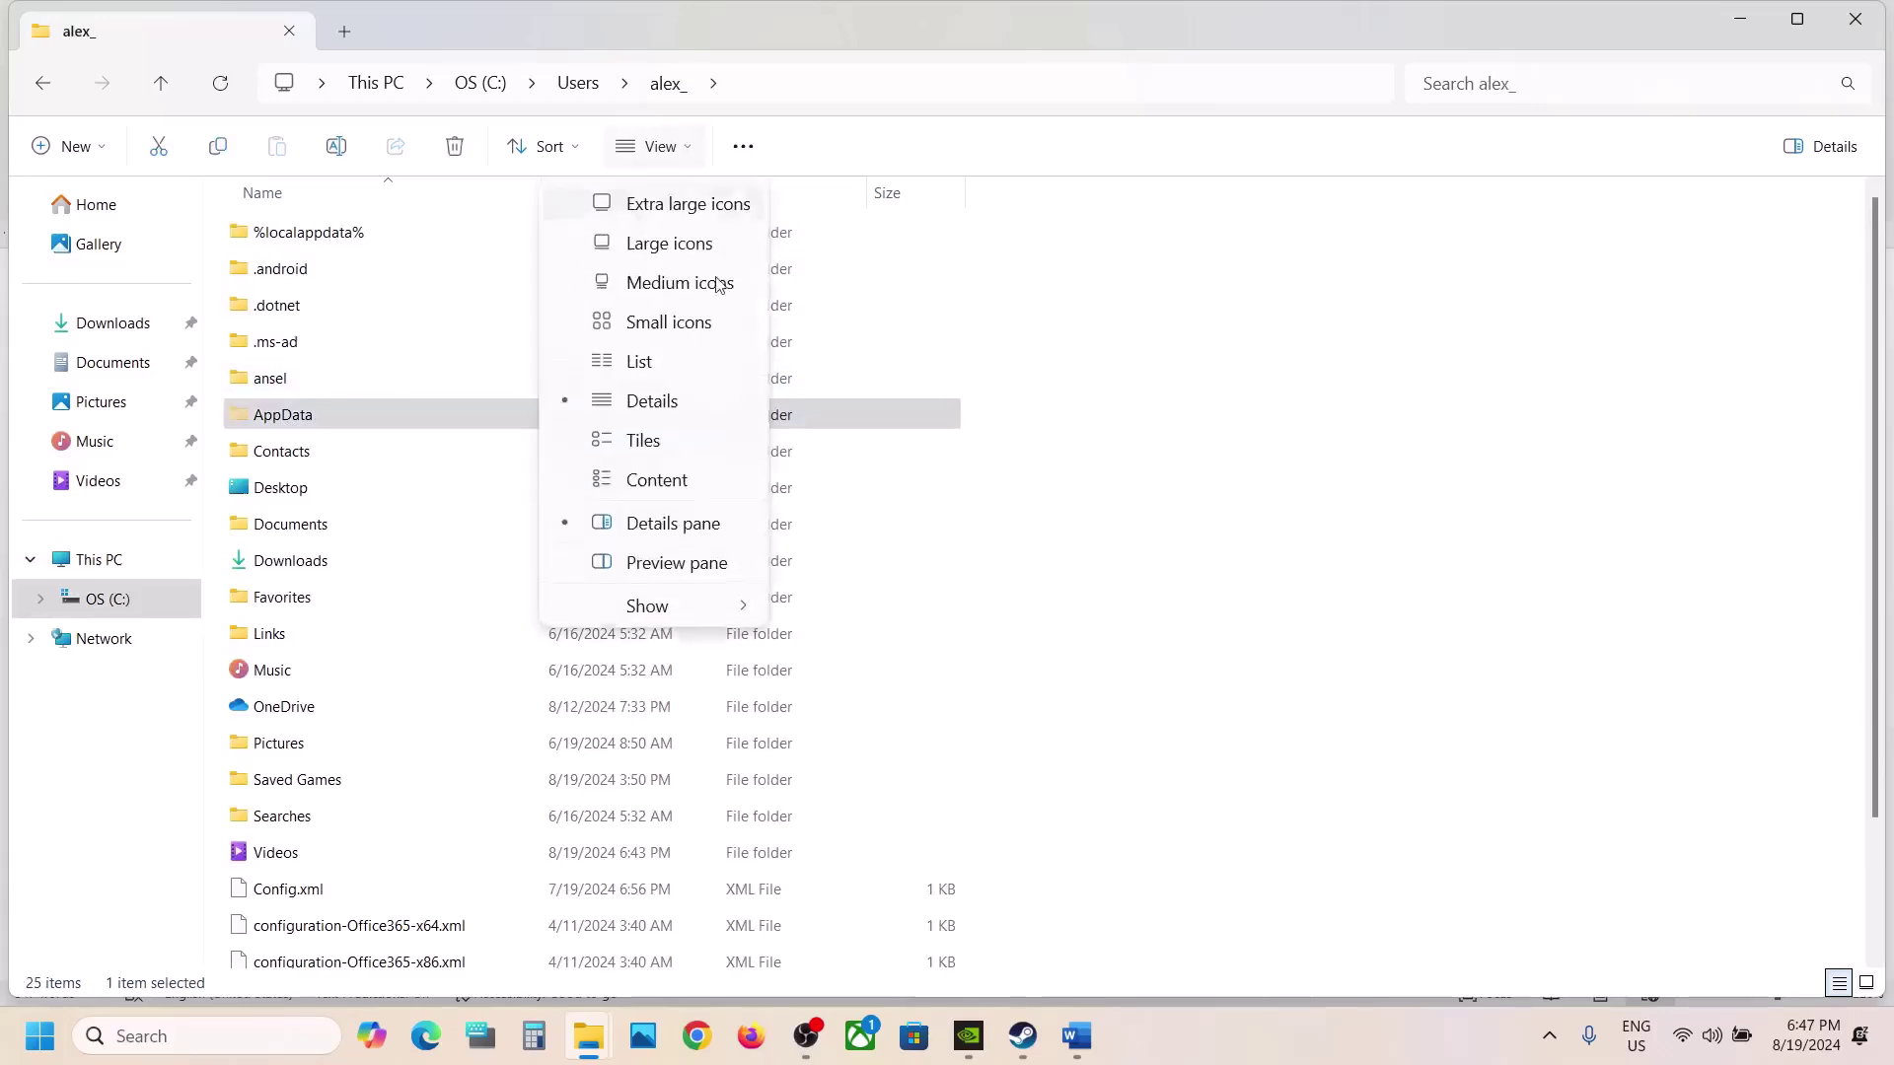
mouse_move(659, 611)
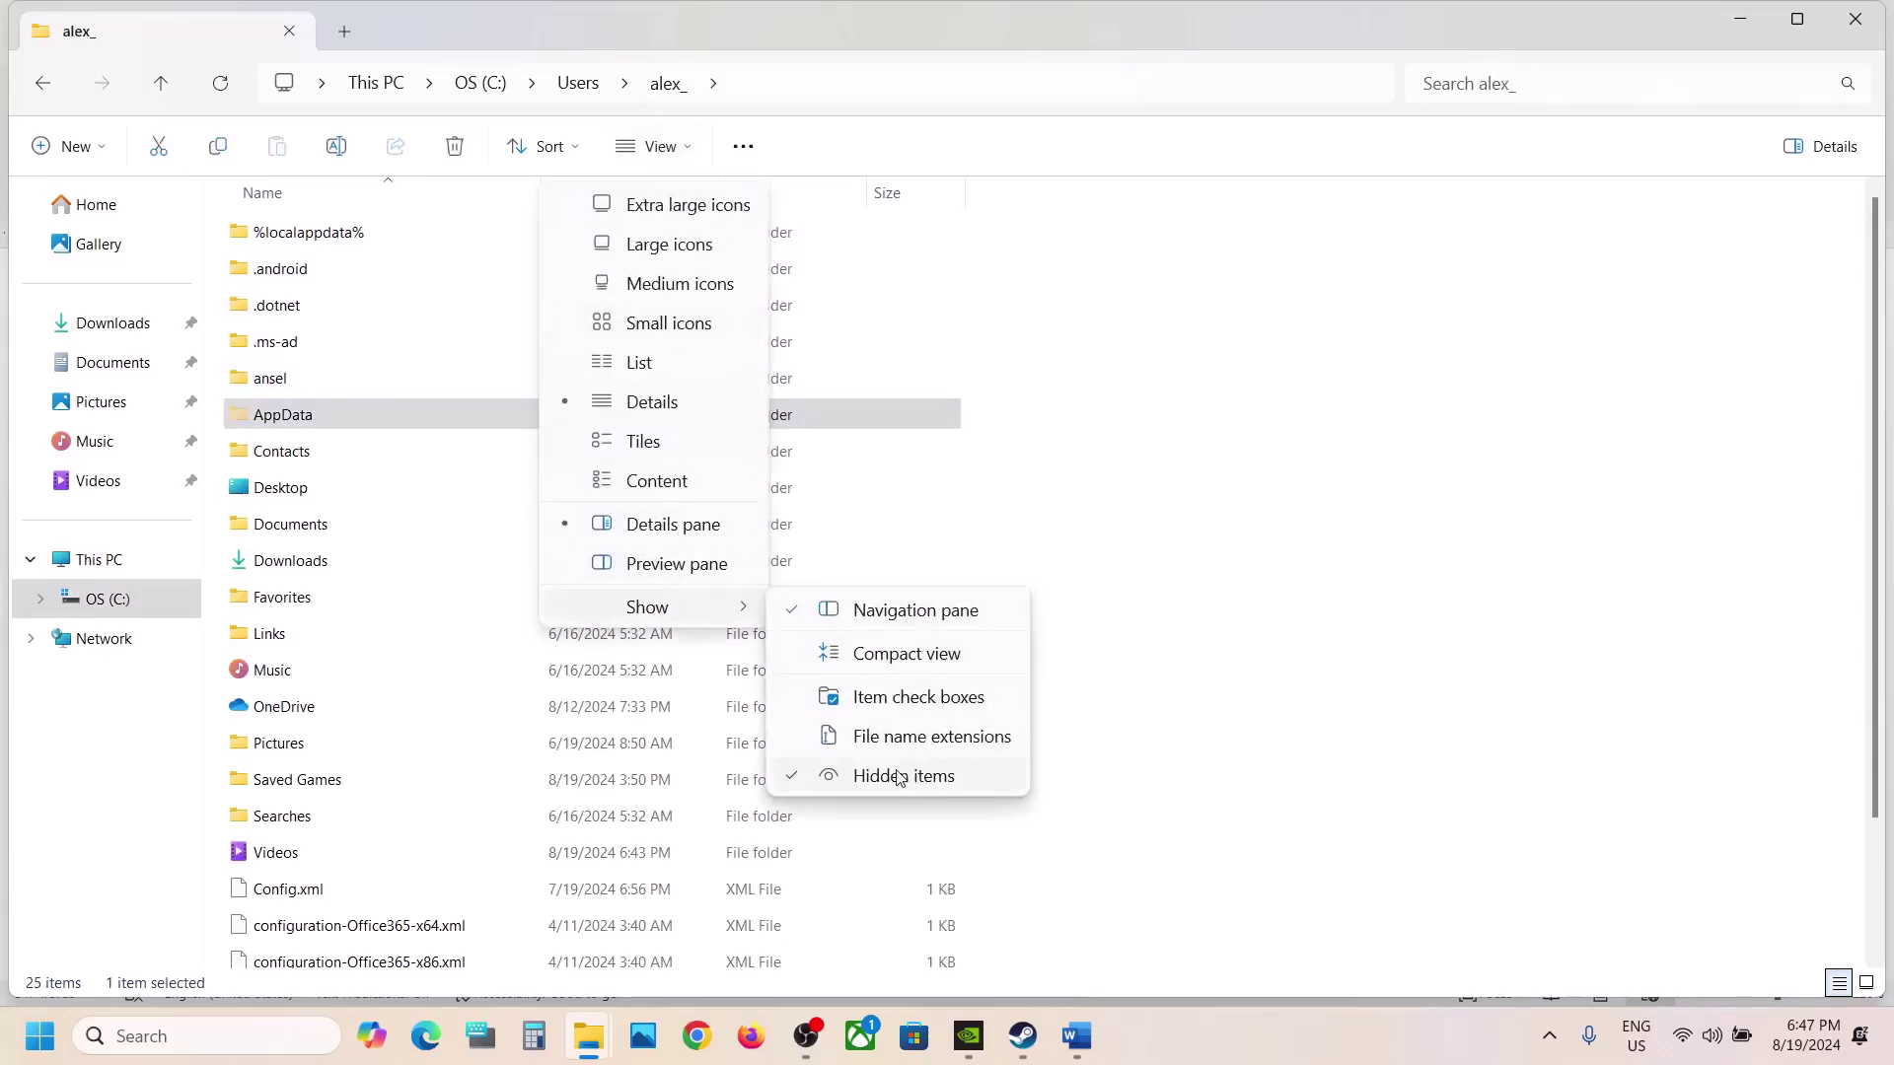
double_click(312, 419)
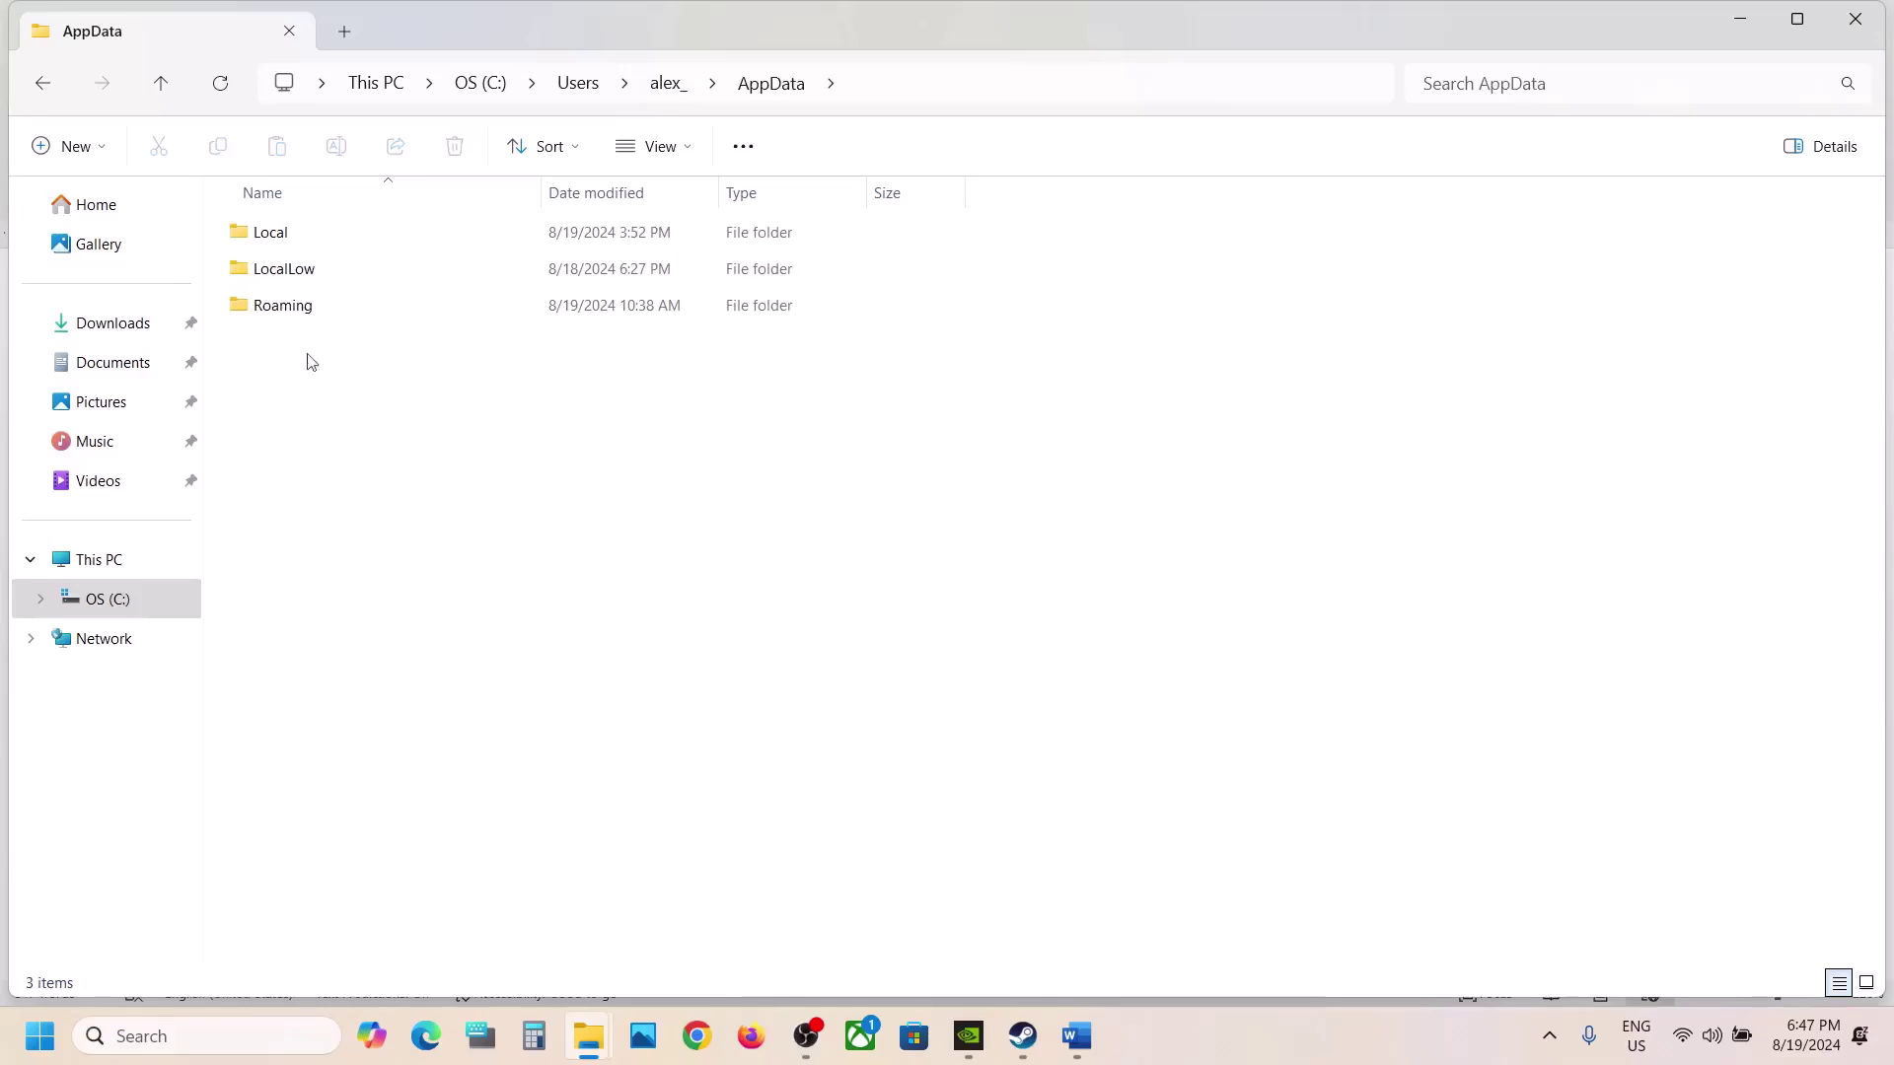
Open the Cyberpunk 2077 folder inside Local\CD Projekt Red
double_click(268, 234)
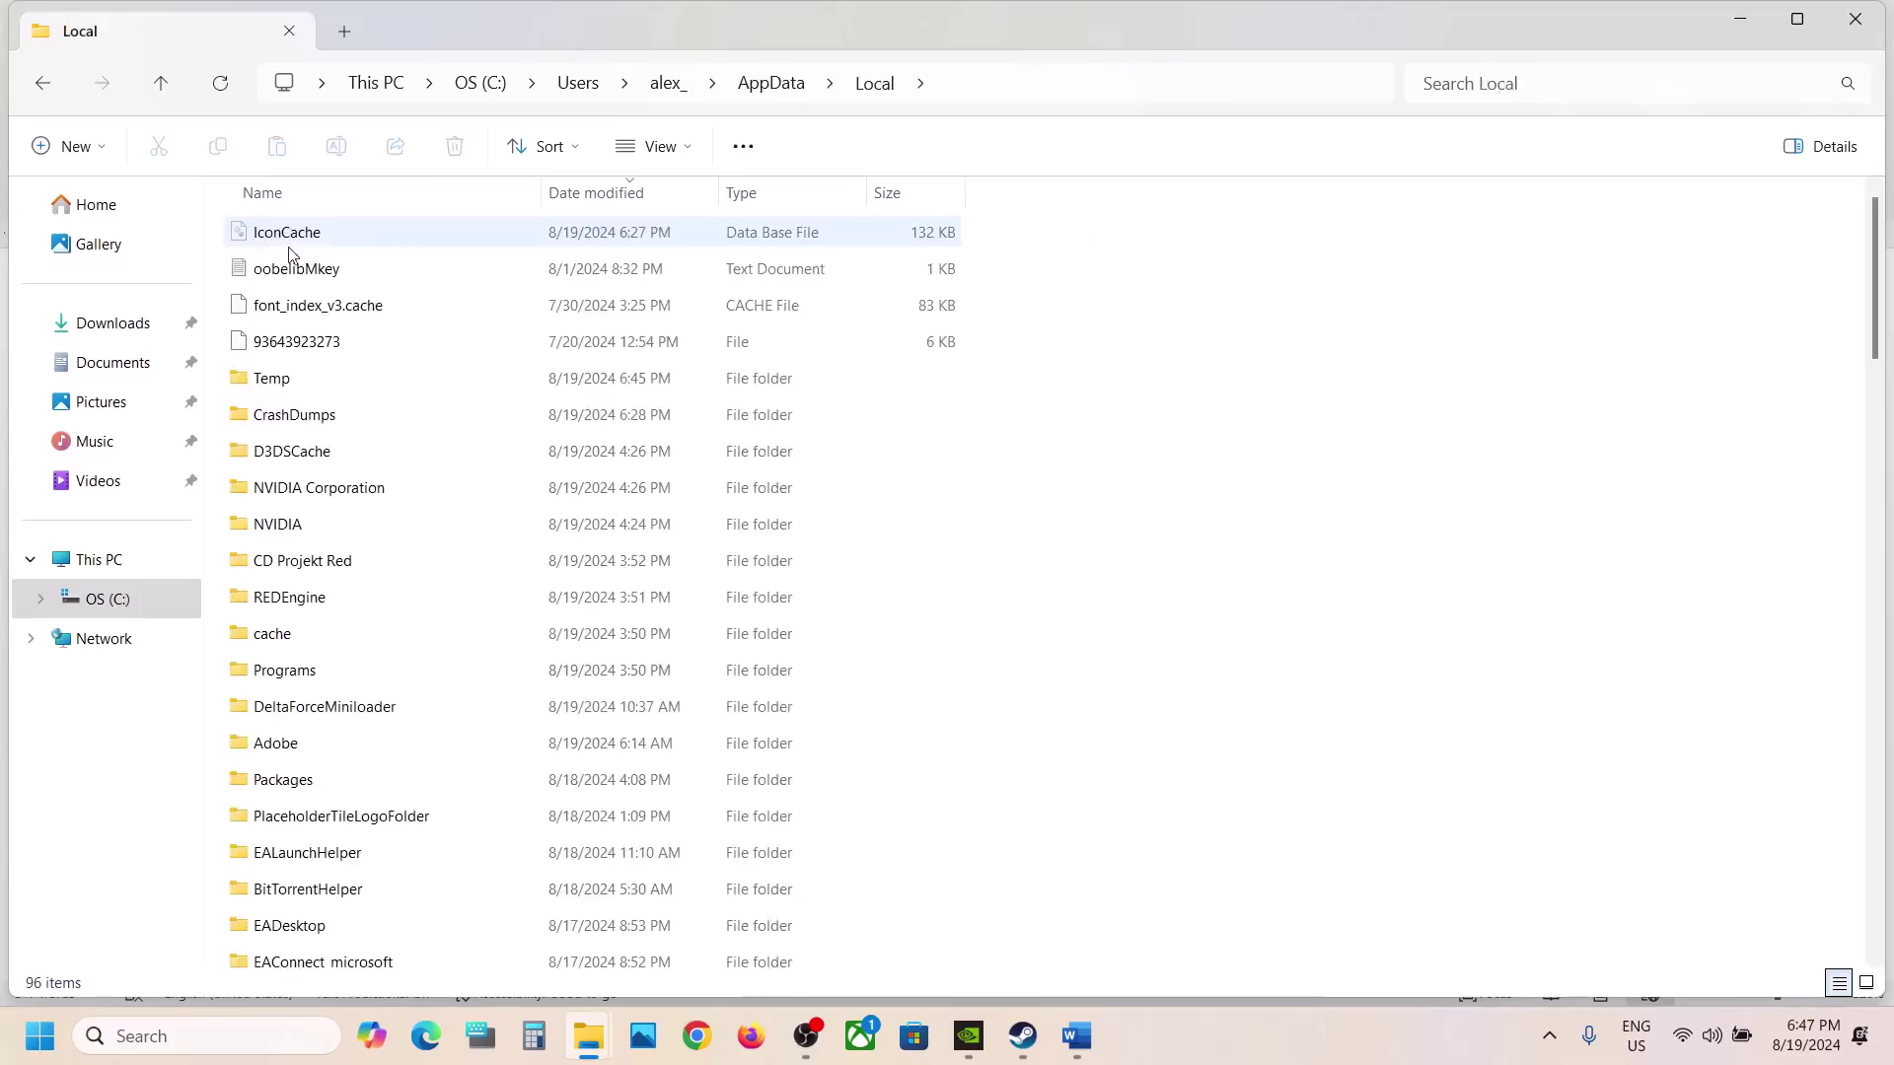
left_click(296, 564)
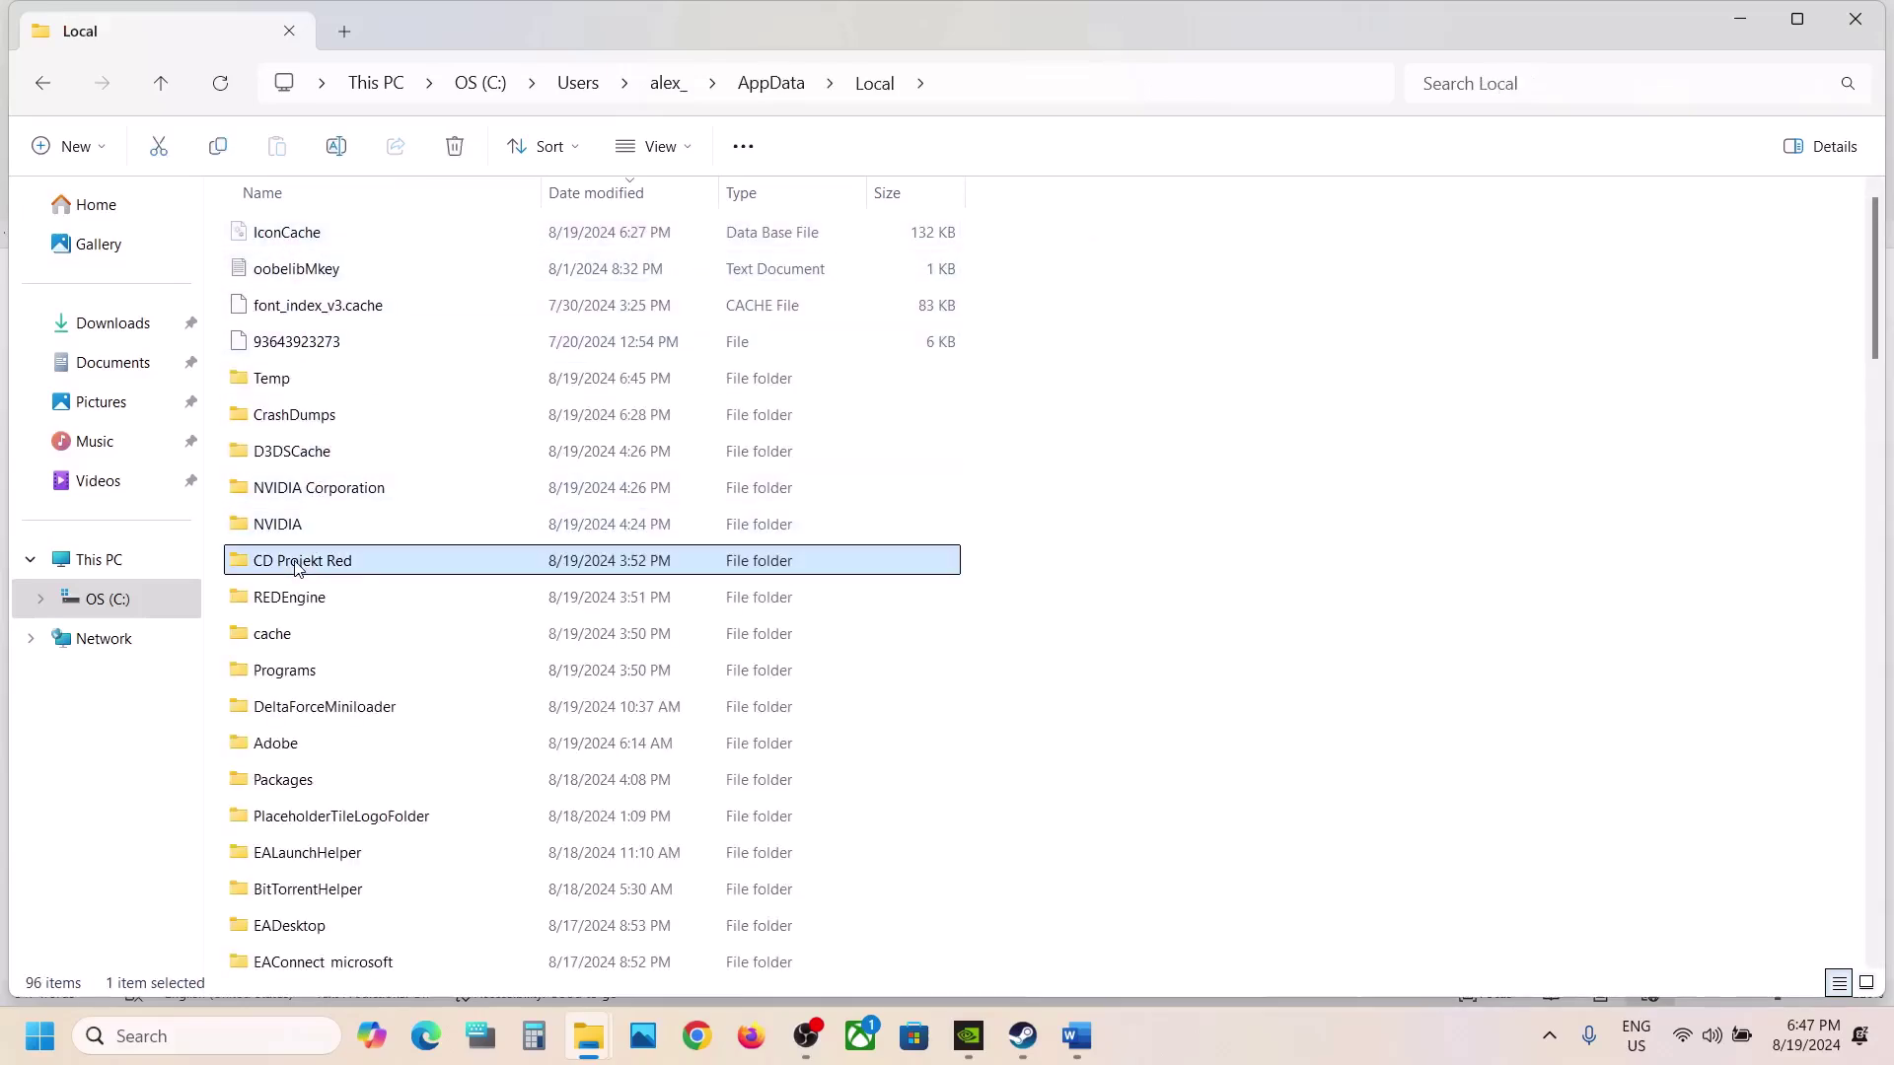
double_click(347, 571)
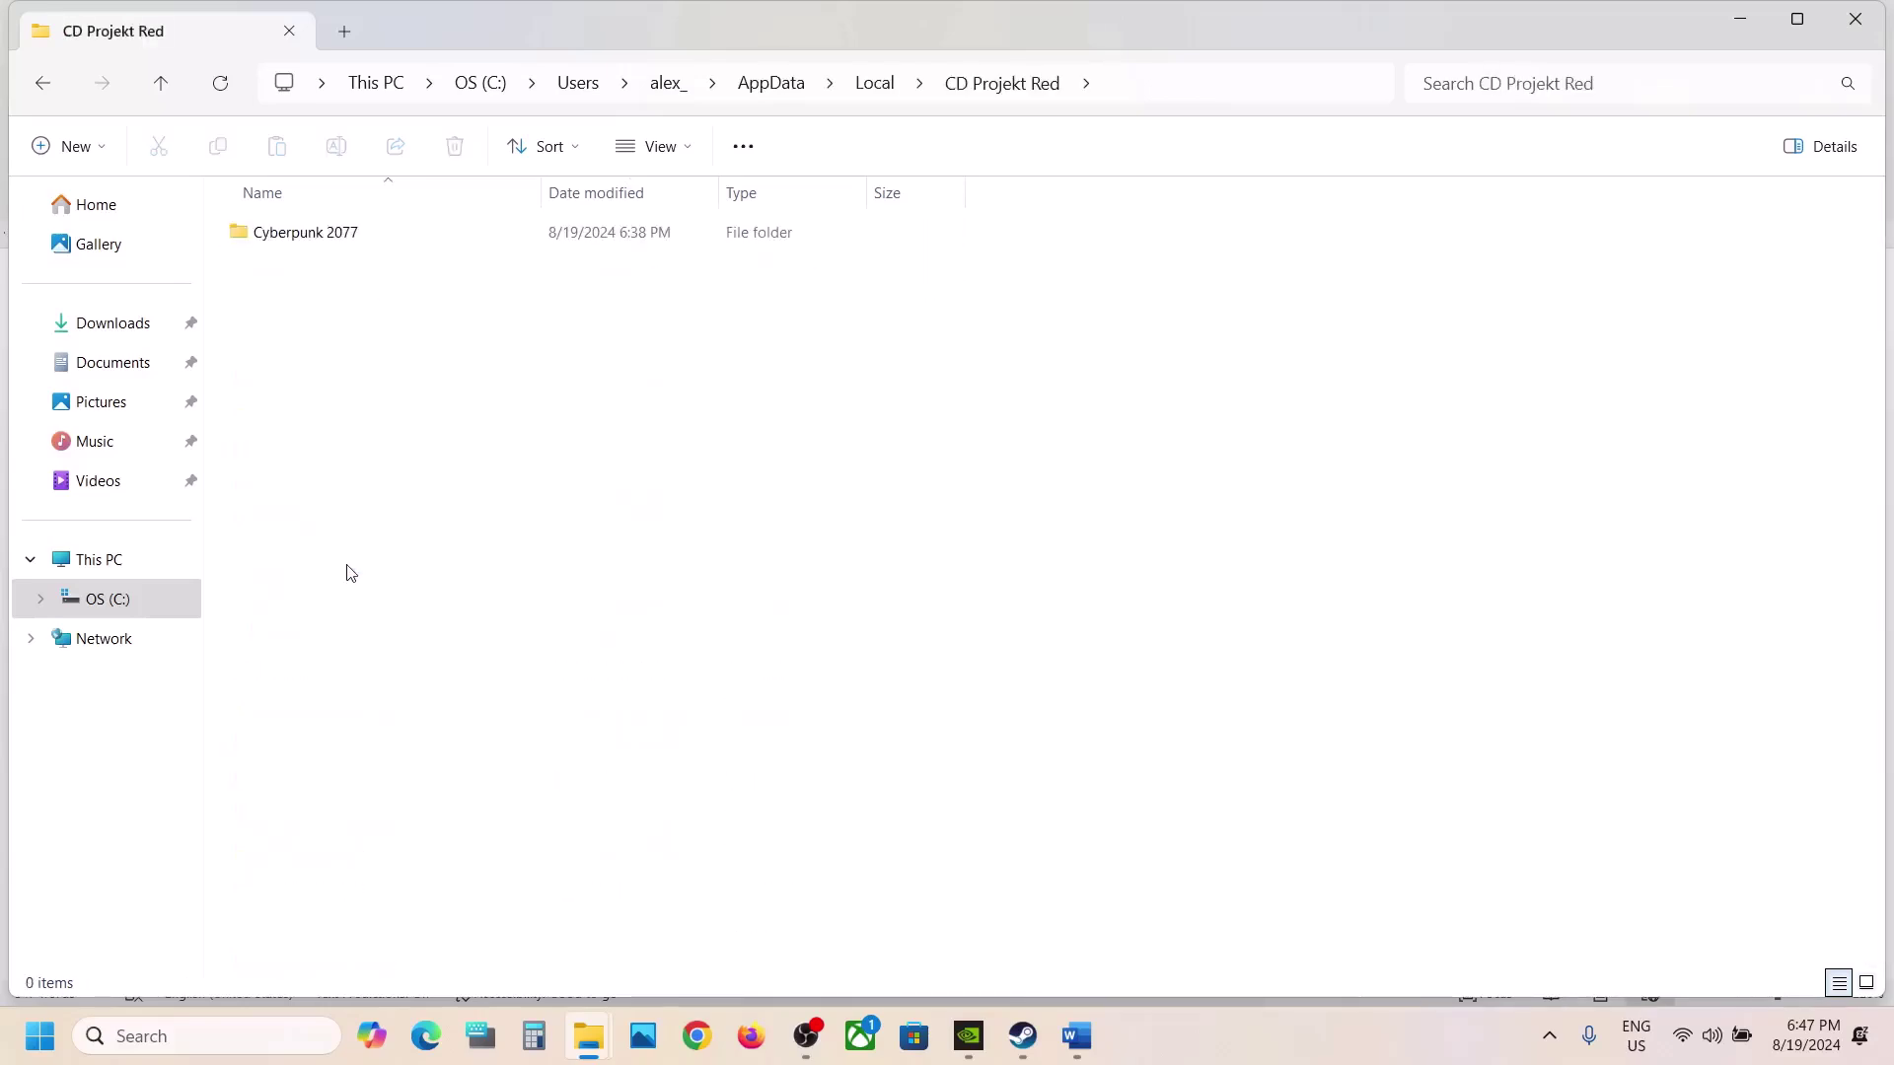
double_click(351, 229)
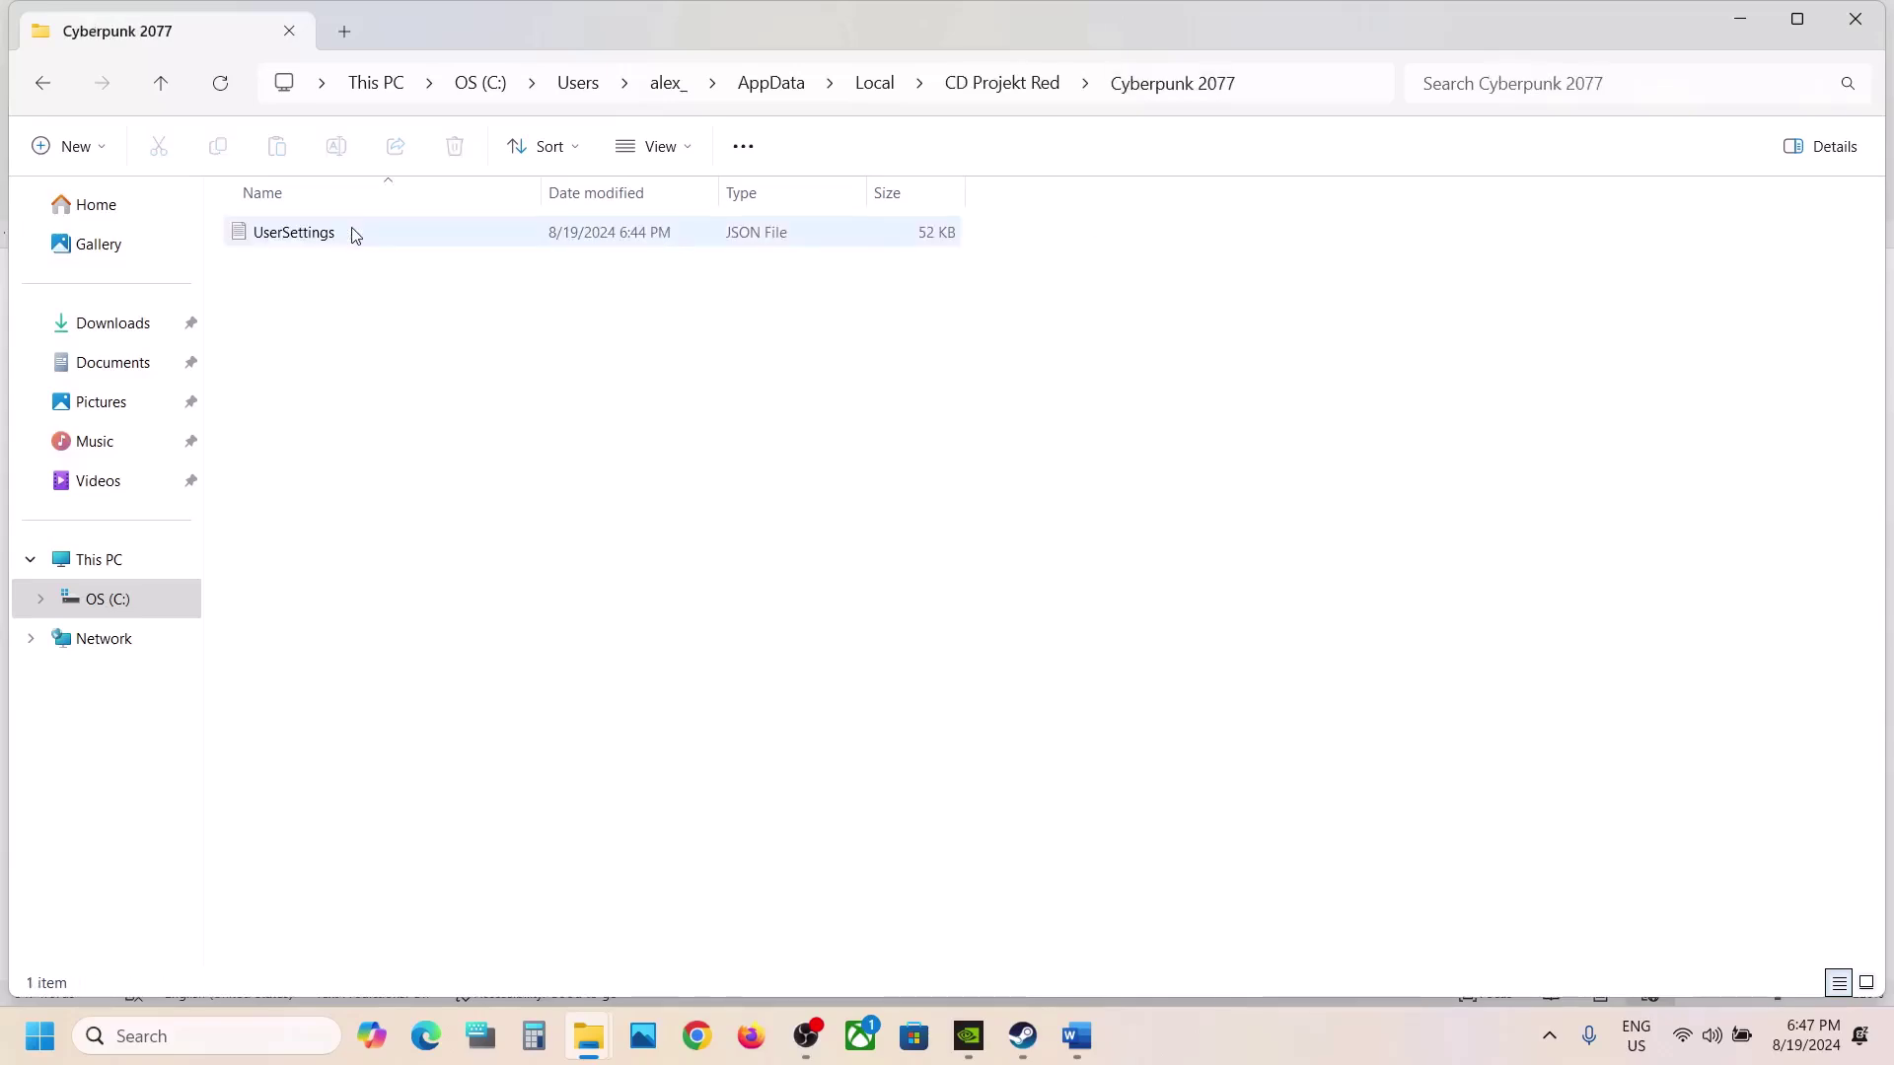
Delete the UserSettings JSON file from the Cyberpunk 2077 folder and close File Explorer
right_click(347, 242)
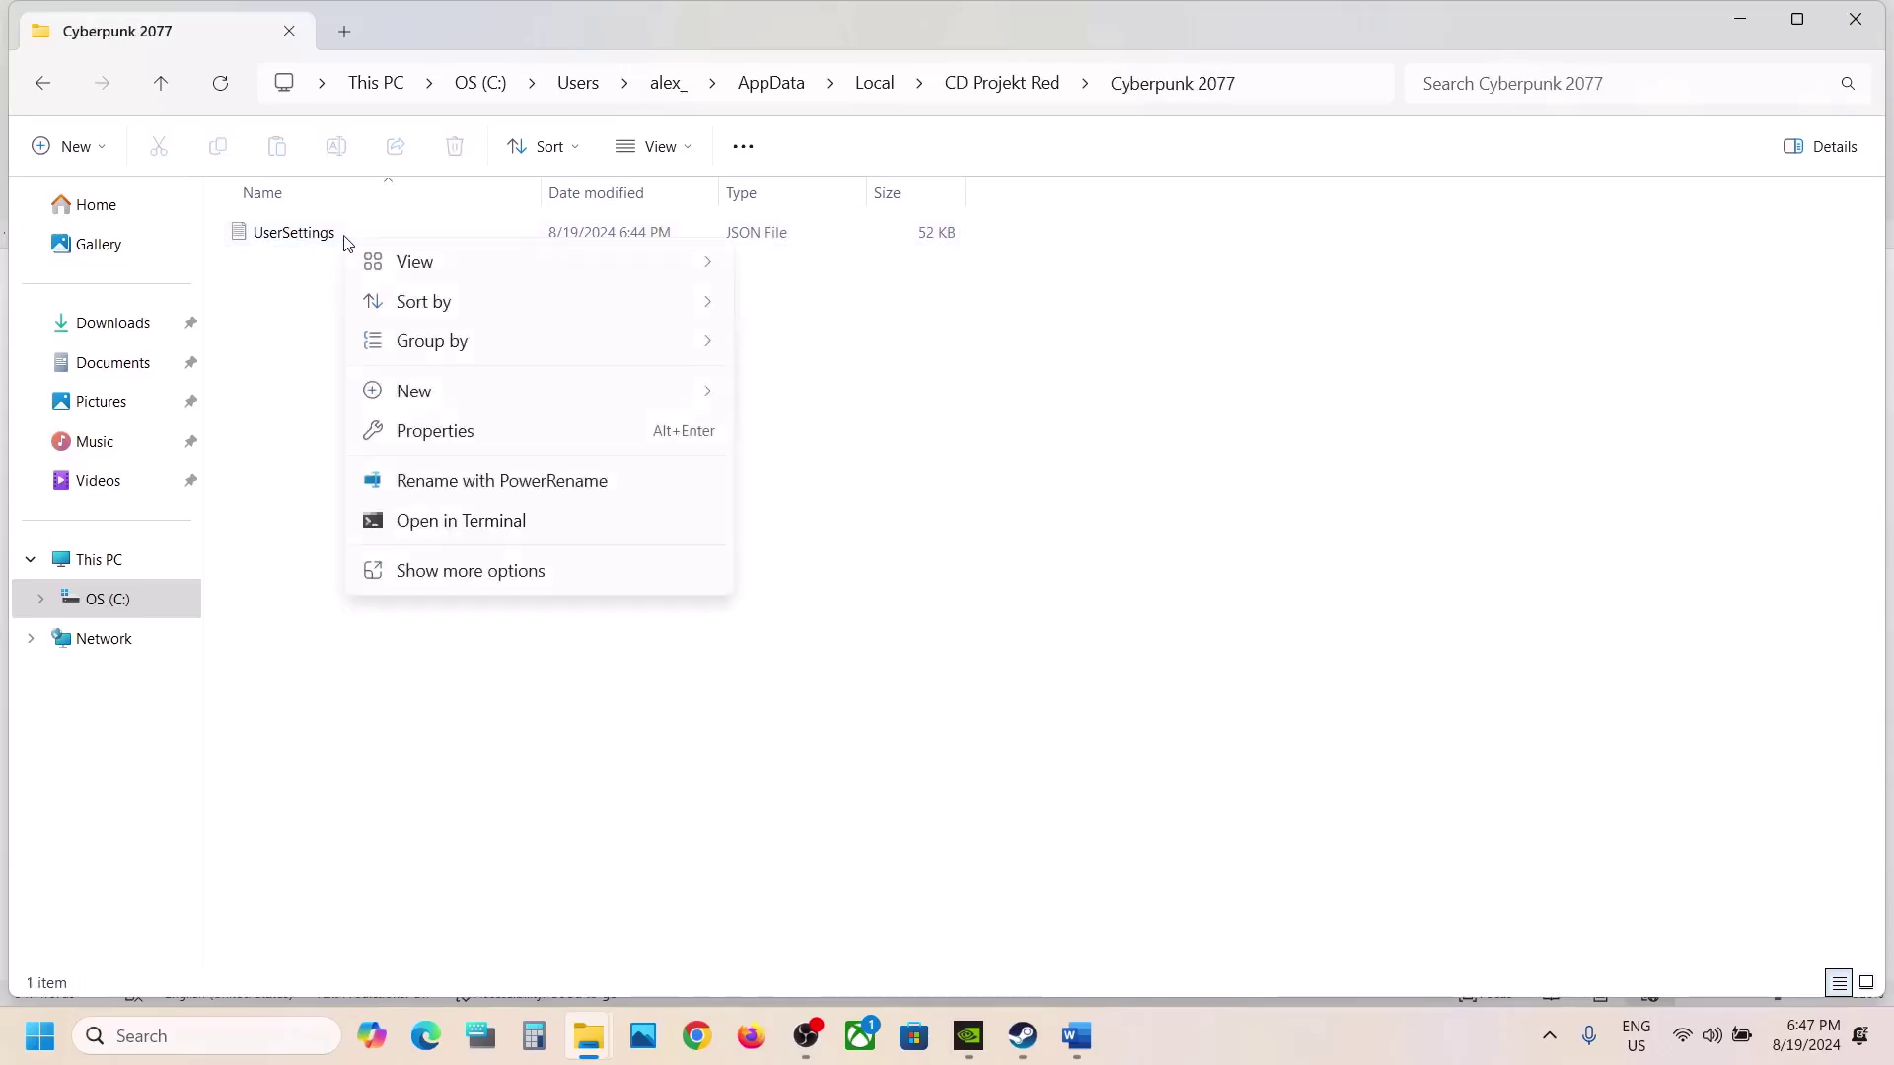
right_click(305, 234)
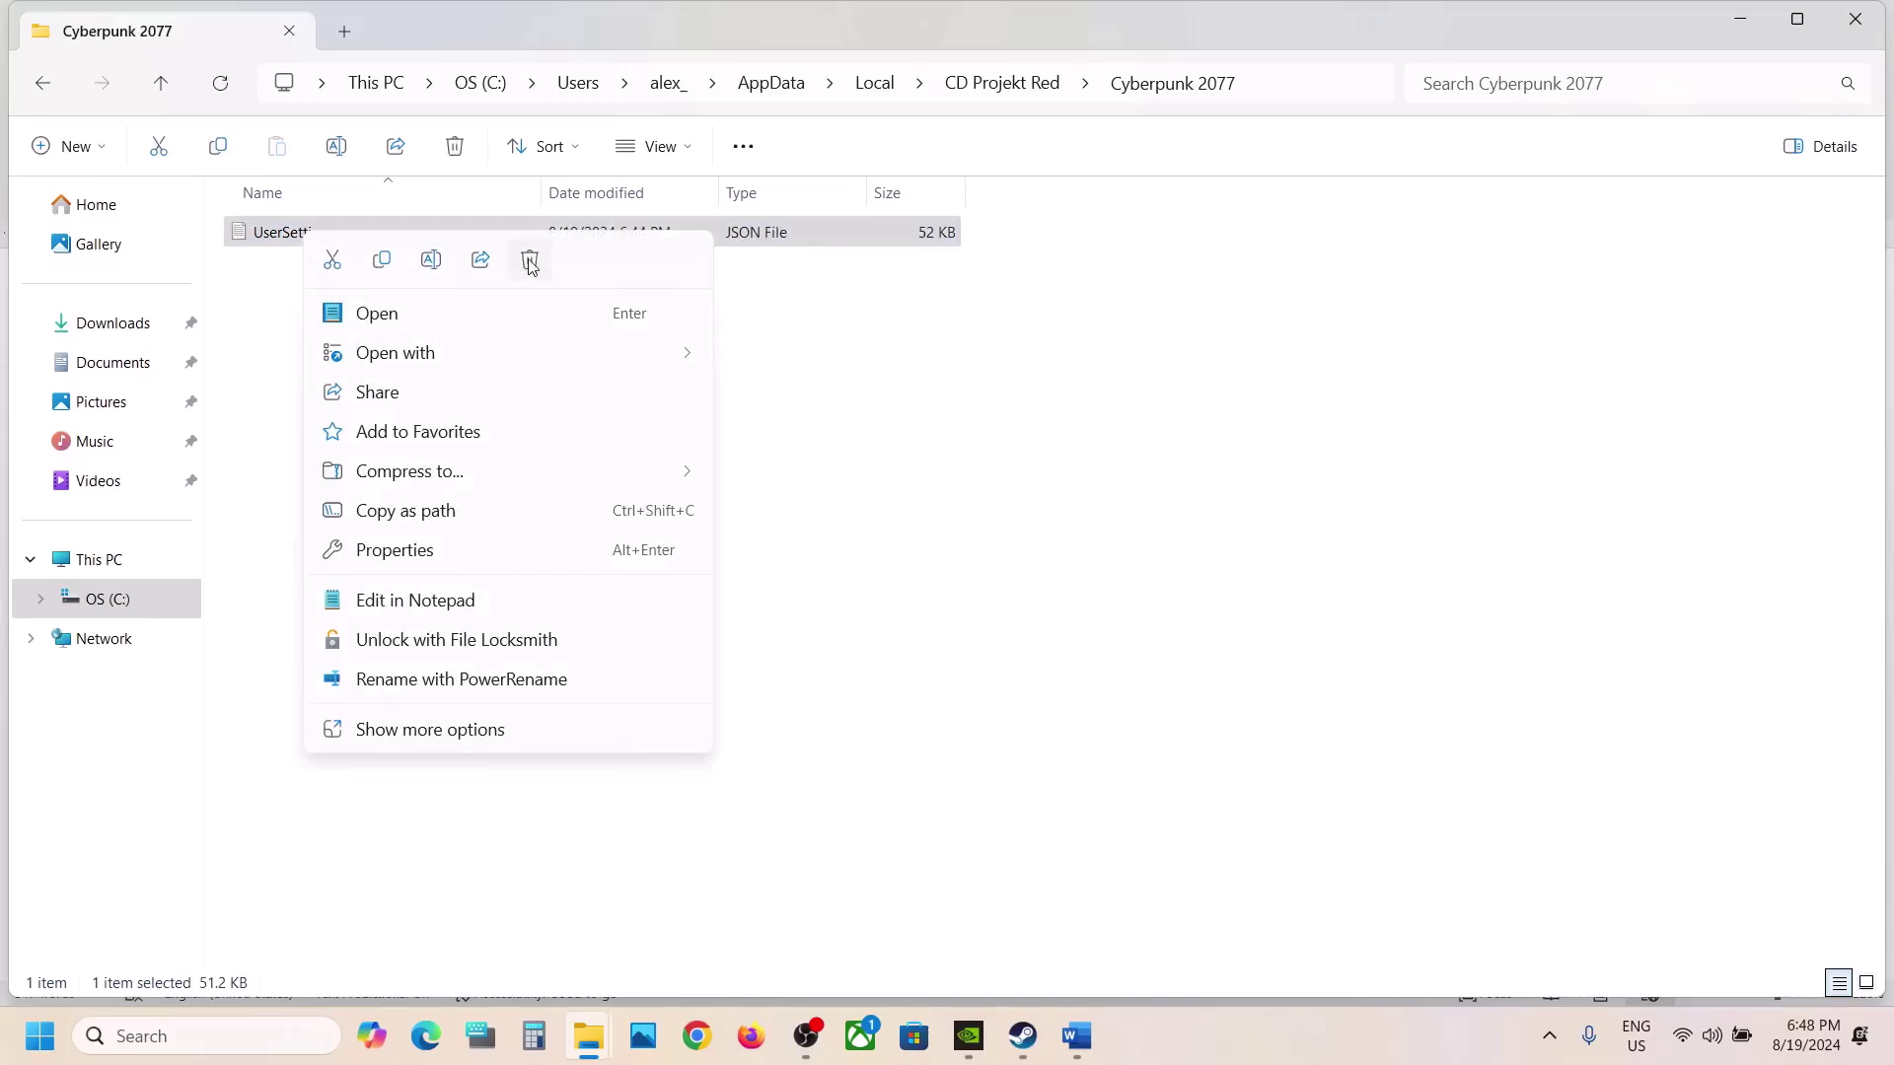
left_click(530, 262)
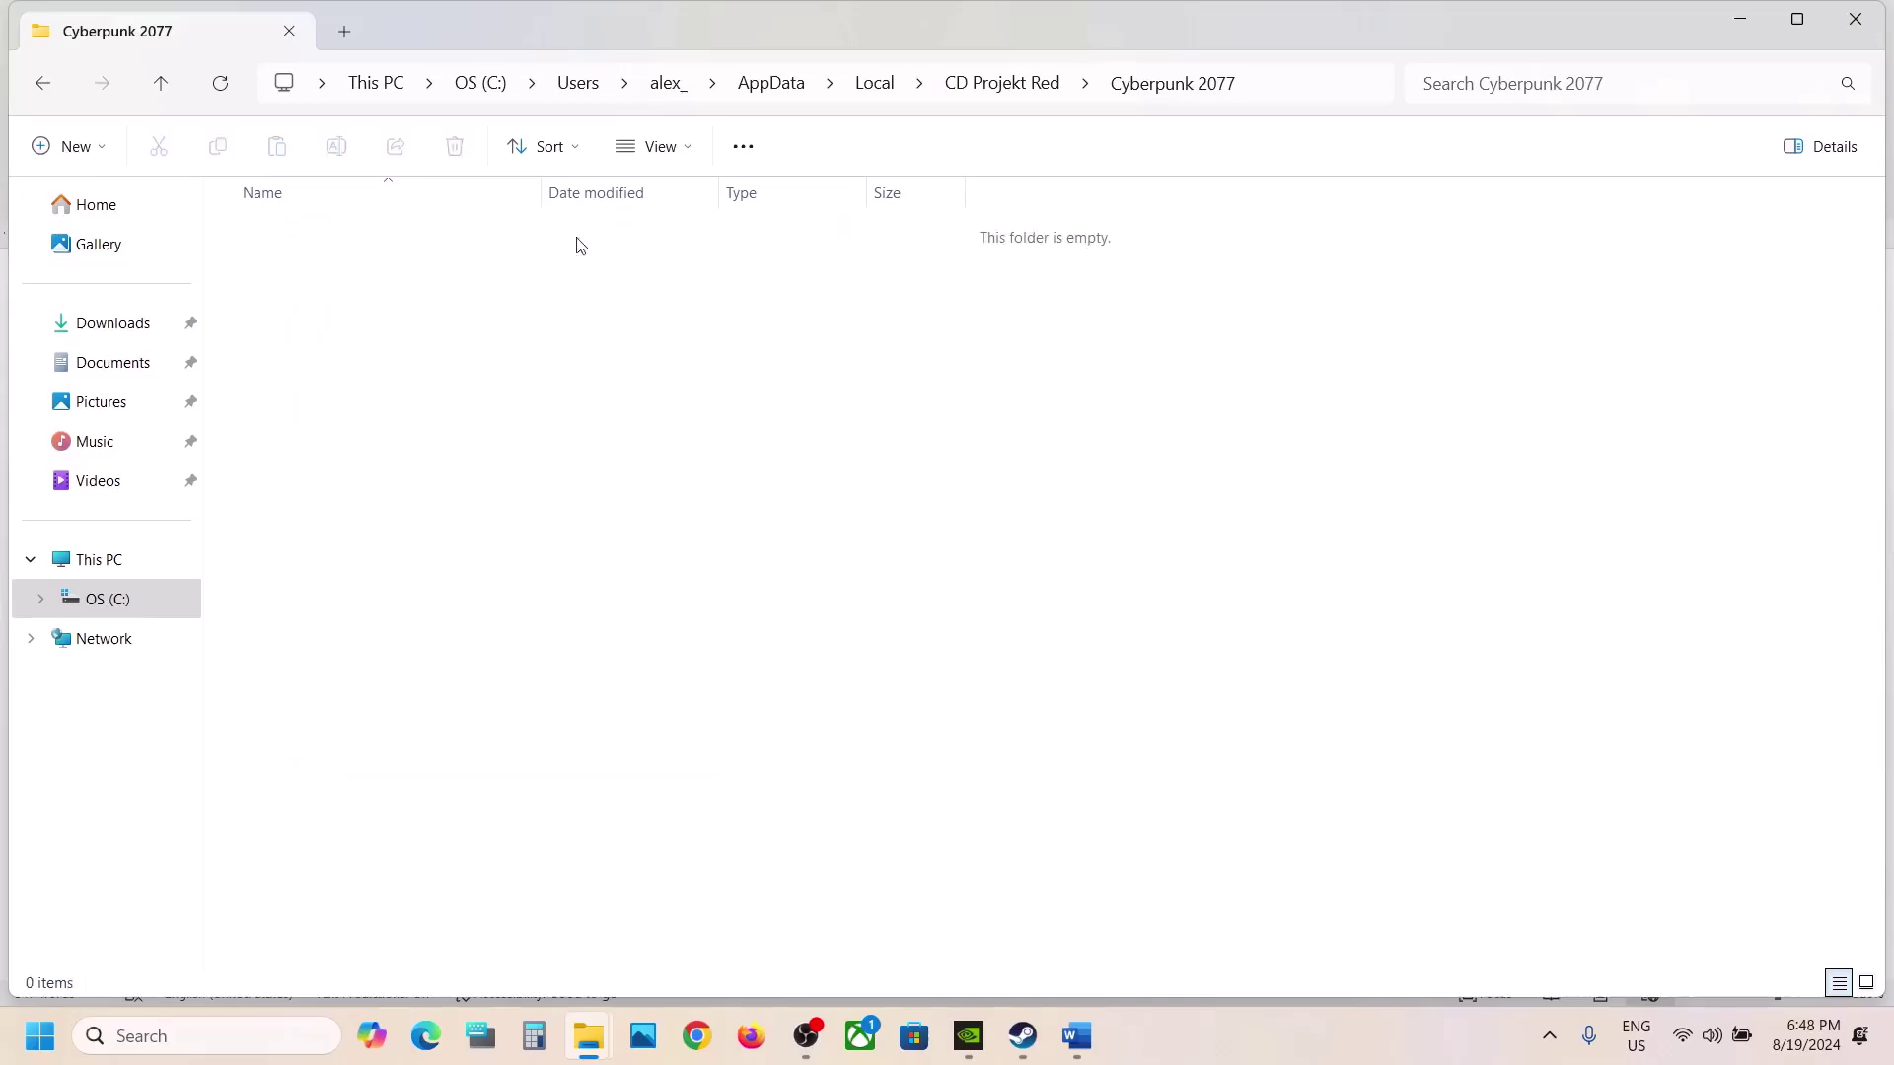
left_click(1855, 18)
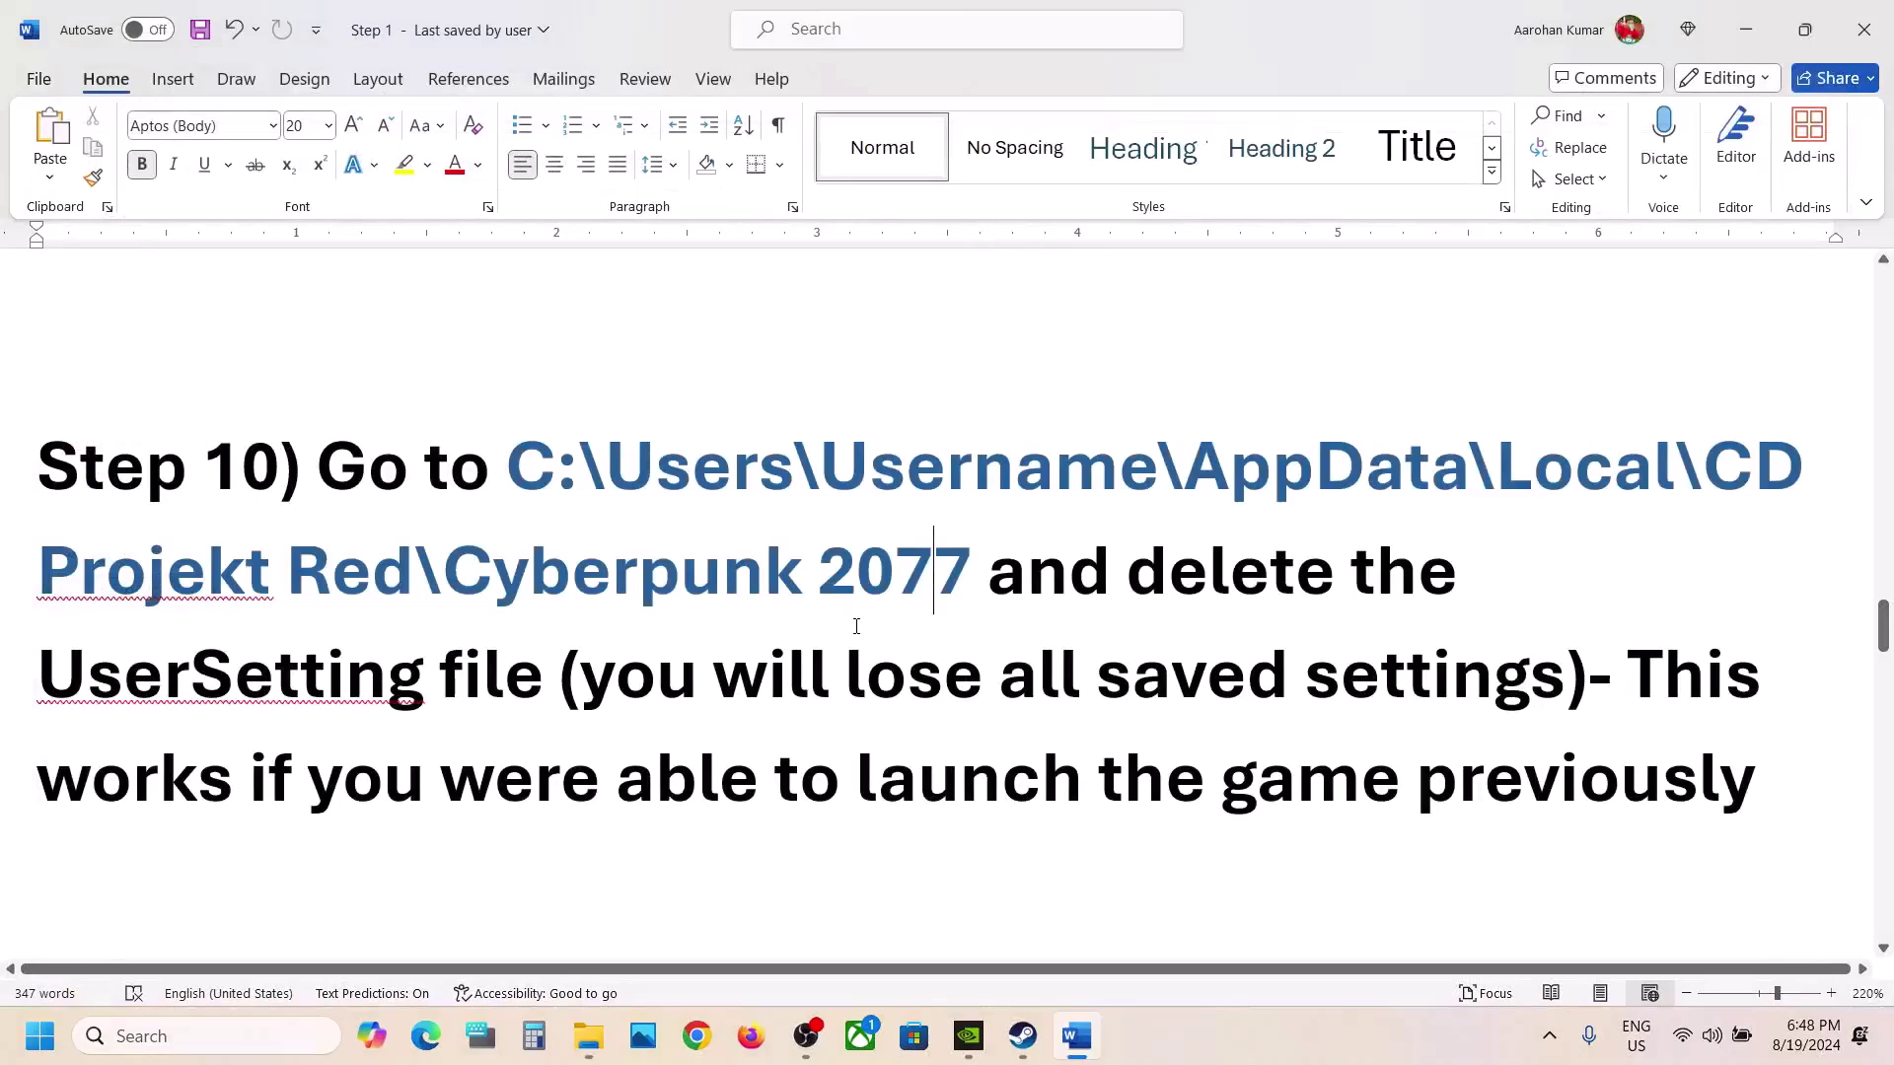
Read Step 11 on verifying the game files, switch to Steam and view the Installed Files properties of Cyberpunk 2077
scroll(856, 627, "down", 3)
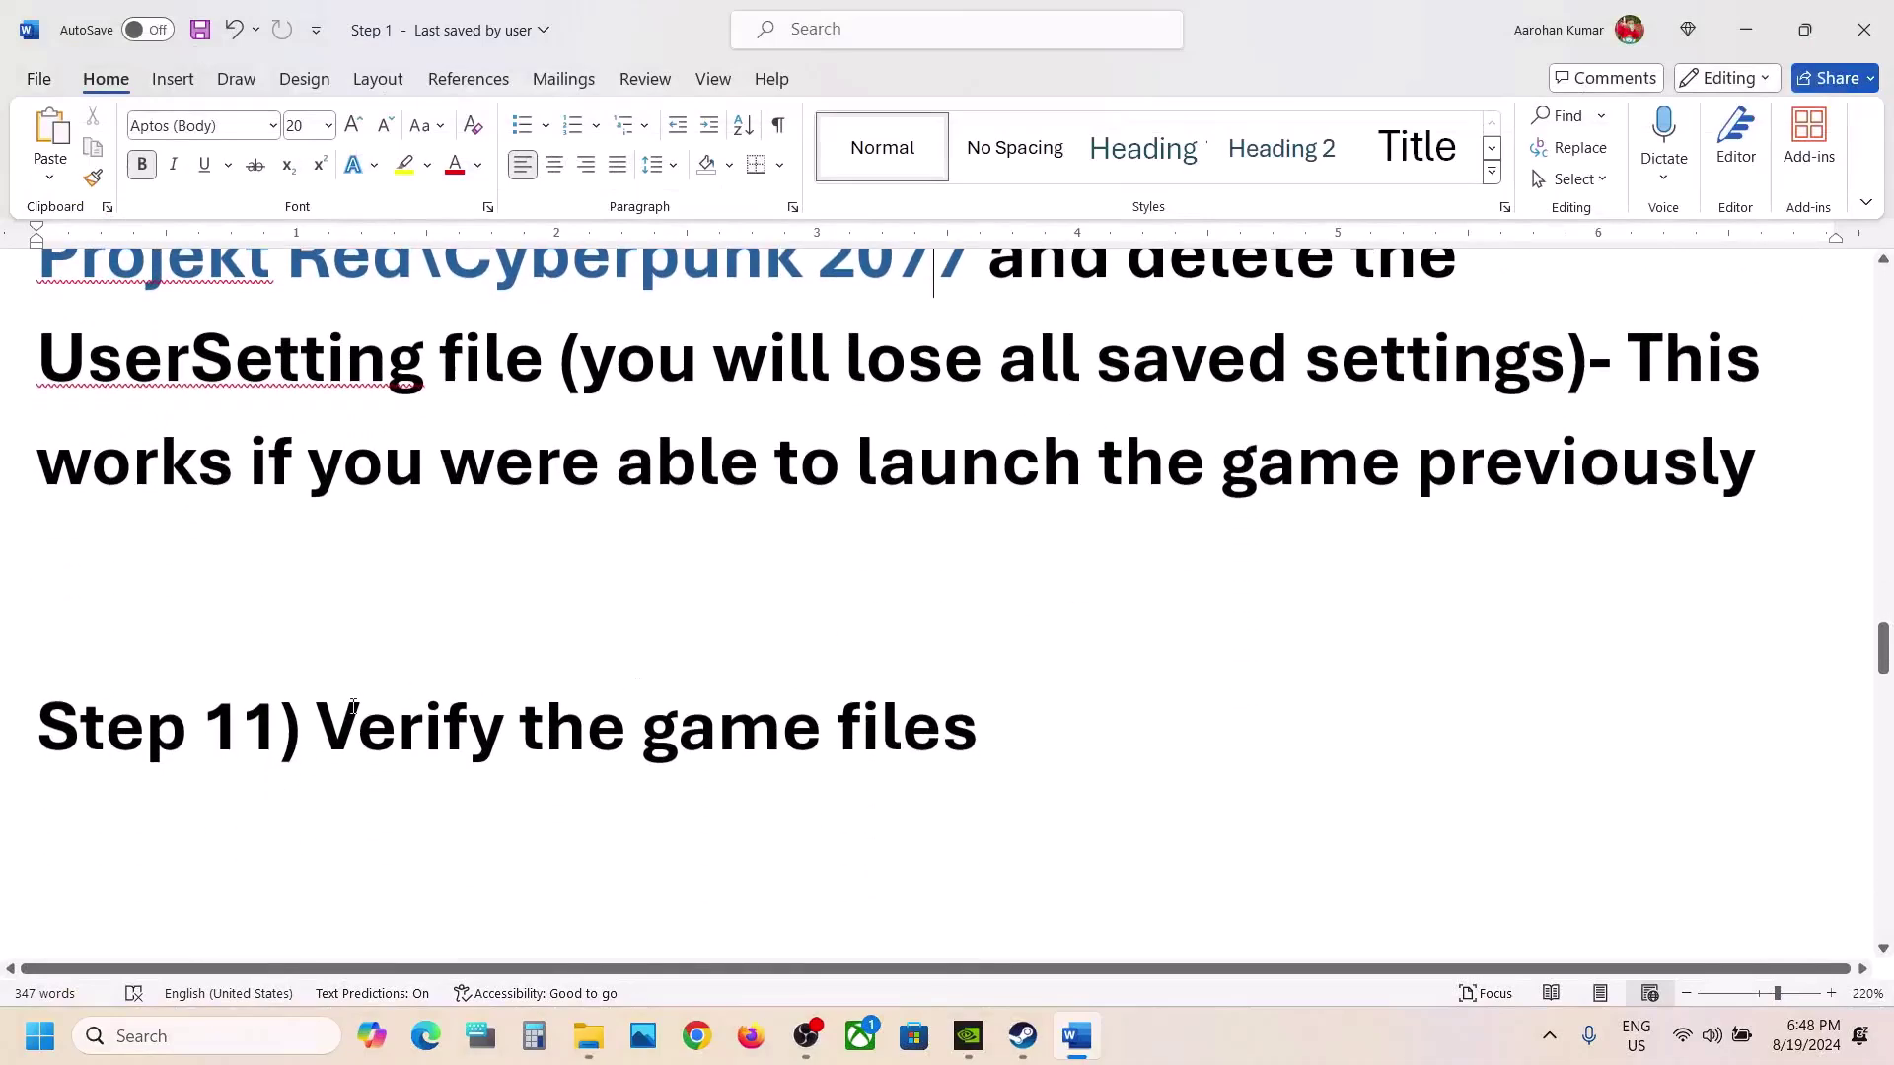
left_click_drag(353, 706, 976, 730)
left_click(1023, 1036)
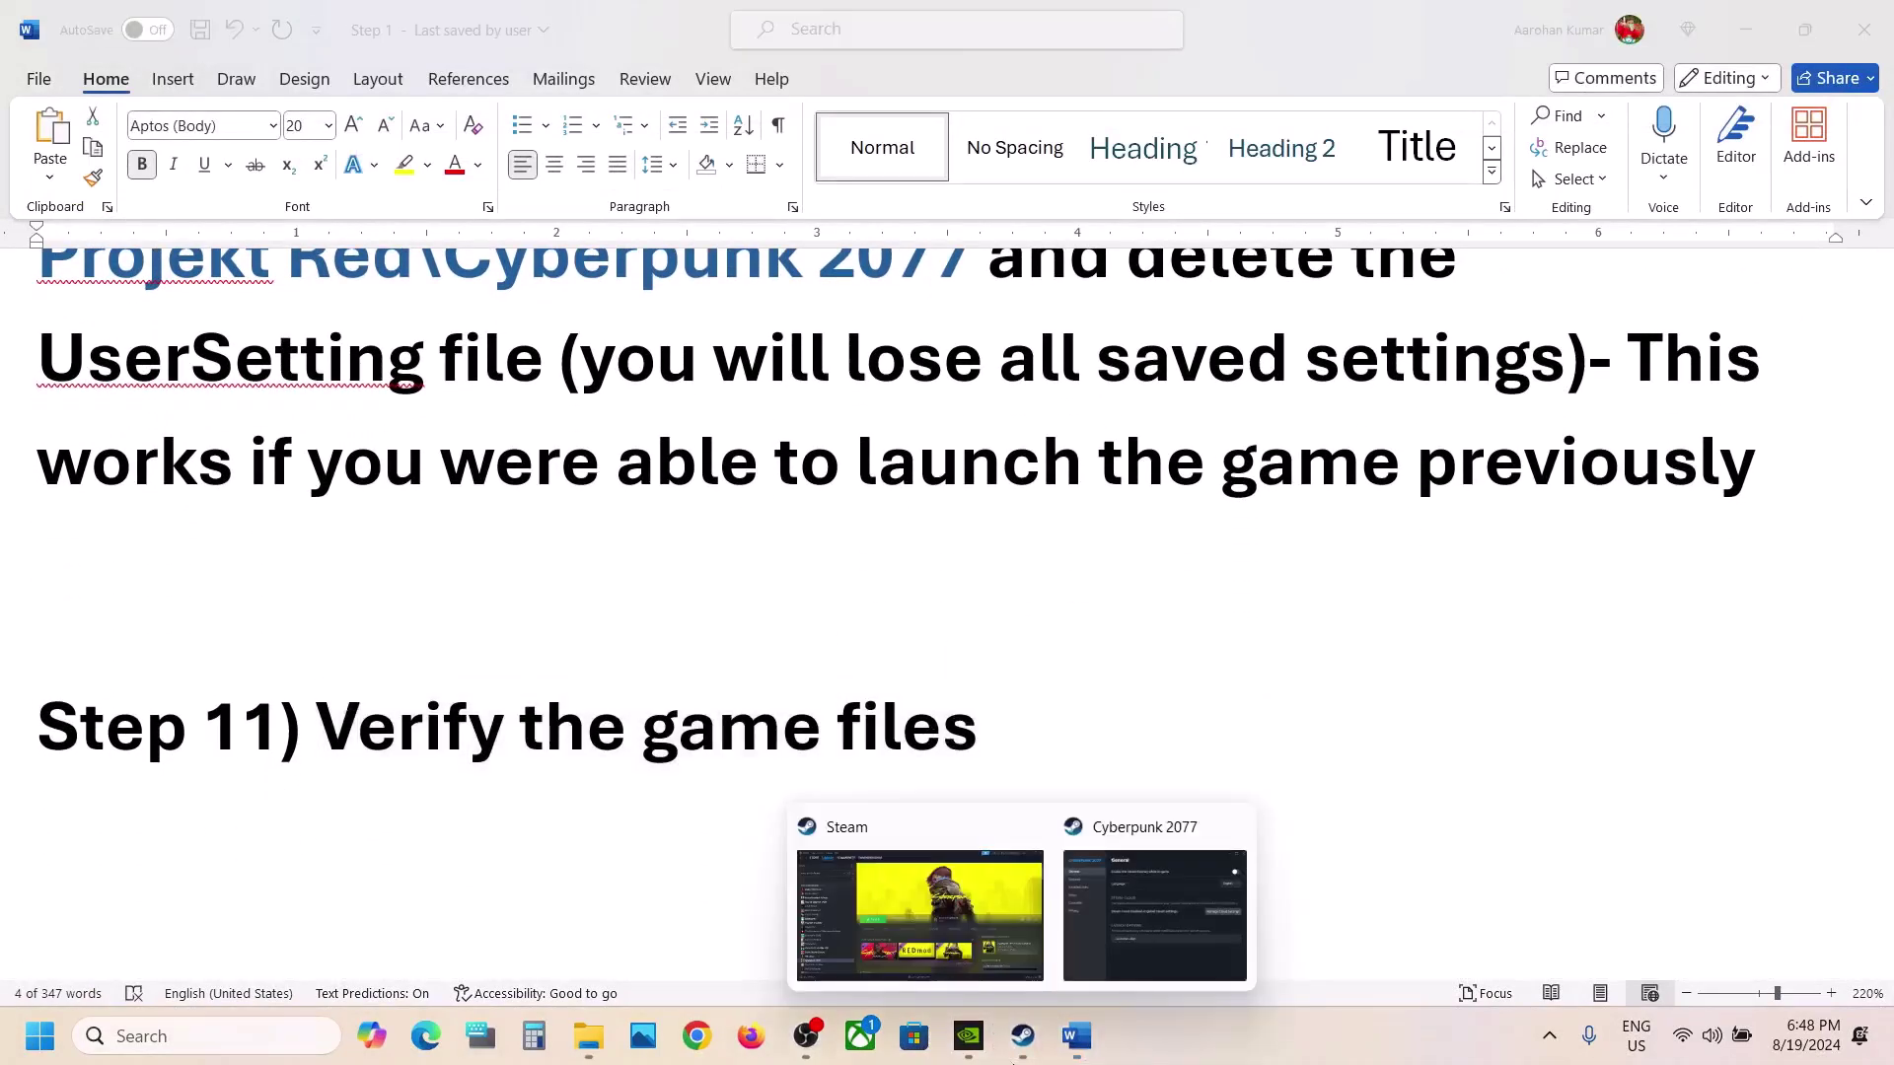
left_click(952, 937)
right_click(223, 846)
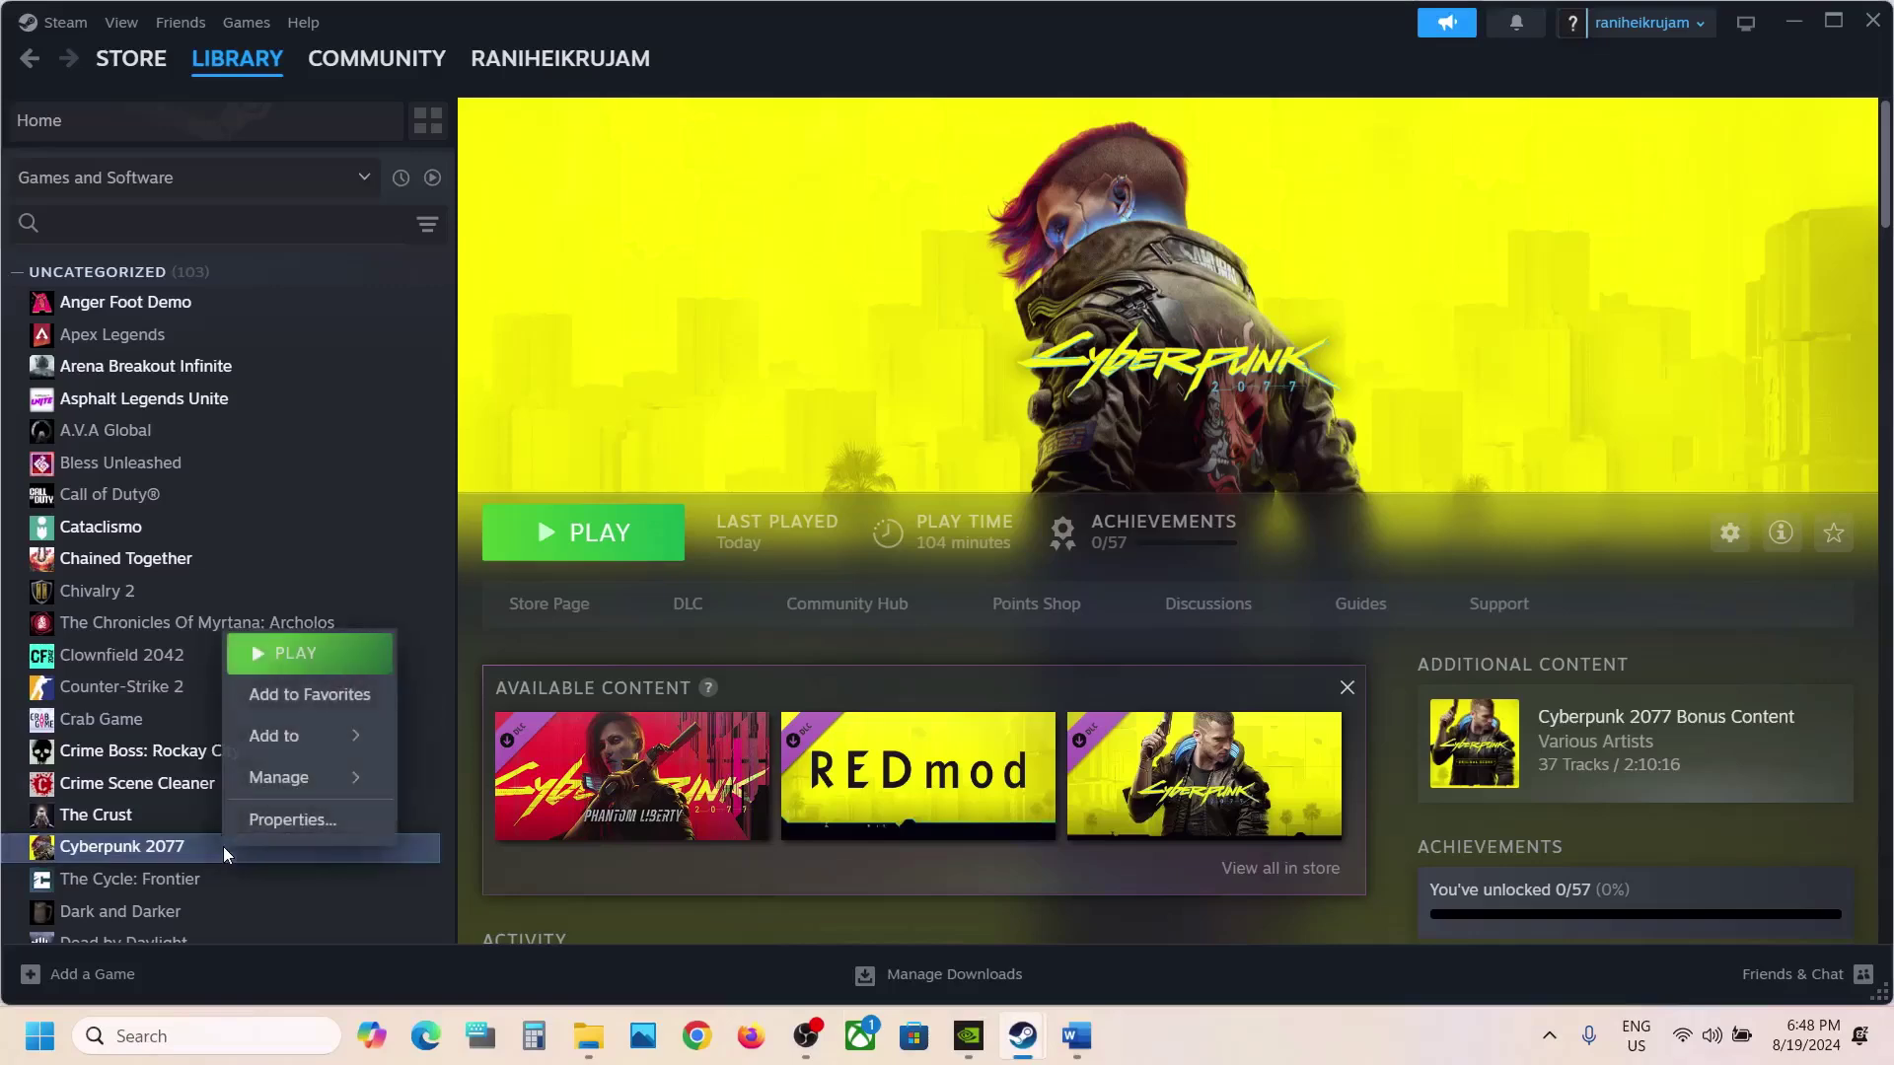
left_click(315, 821)
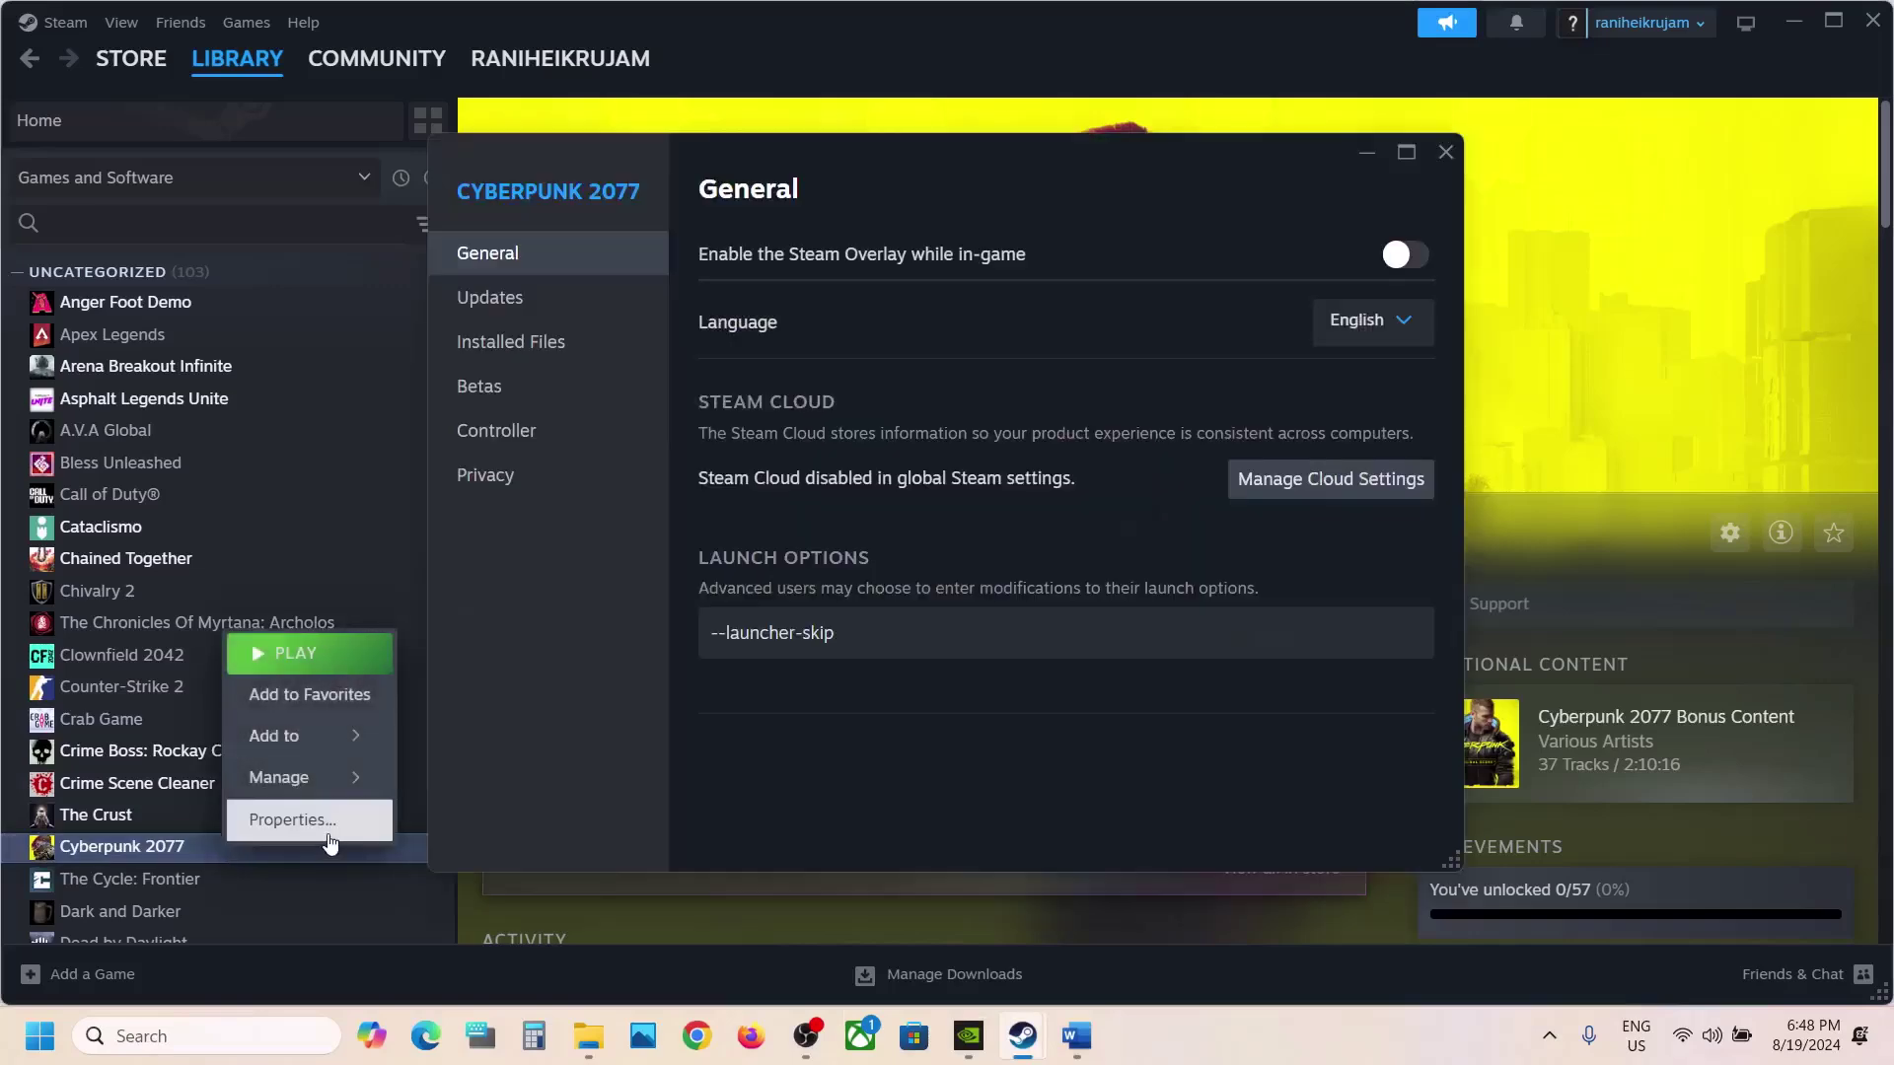
left_click(536, 353)
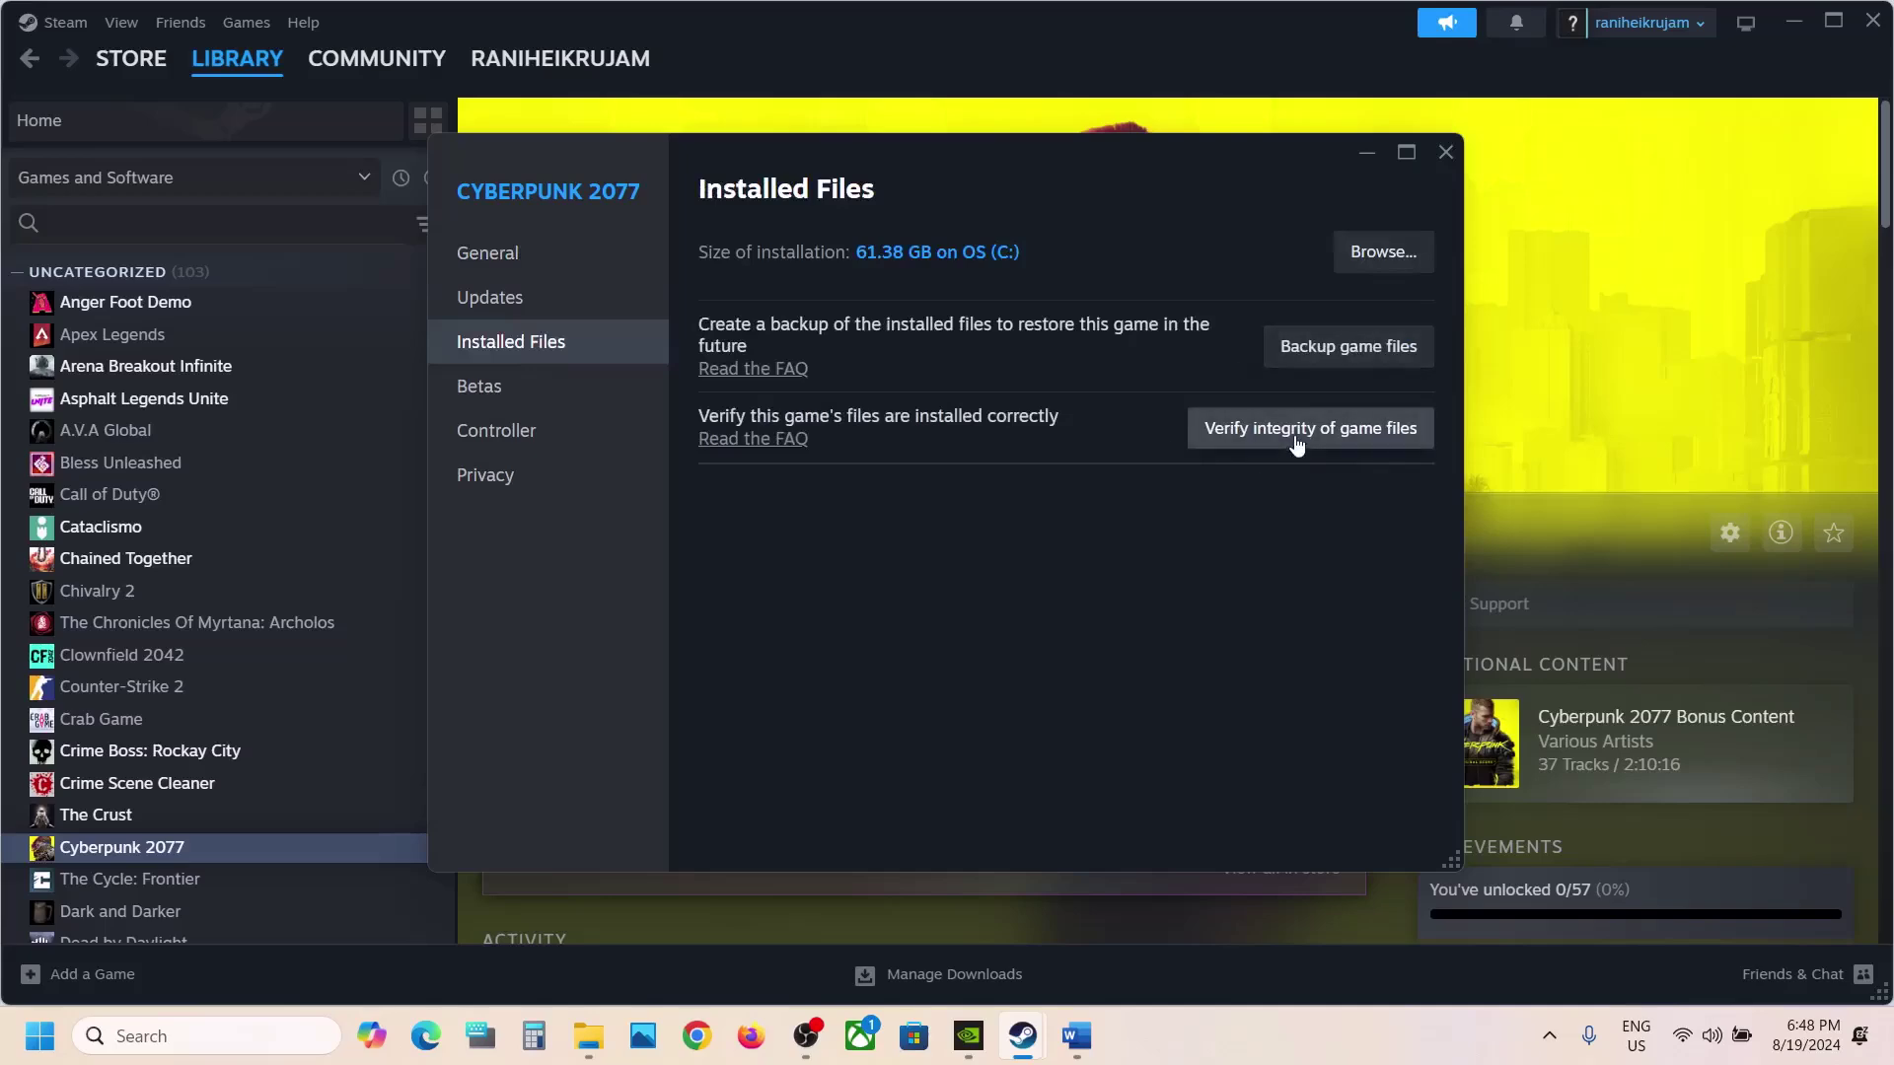
Close the Cyberpunk 2077 properties and return to the Word document at Step 11
left_click(1445, 152)
mouse_move(1016, 1062)
left_click(1077, 1035)
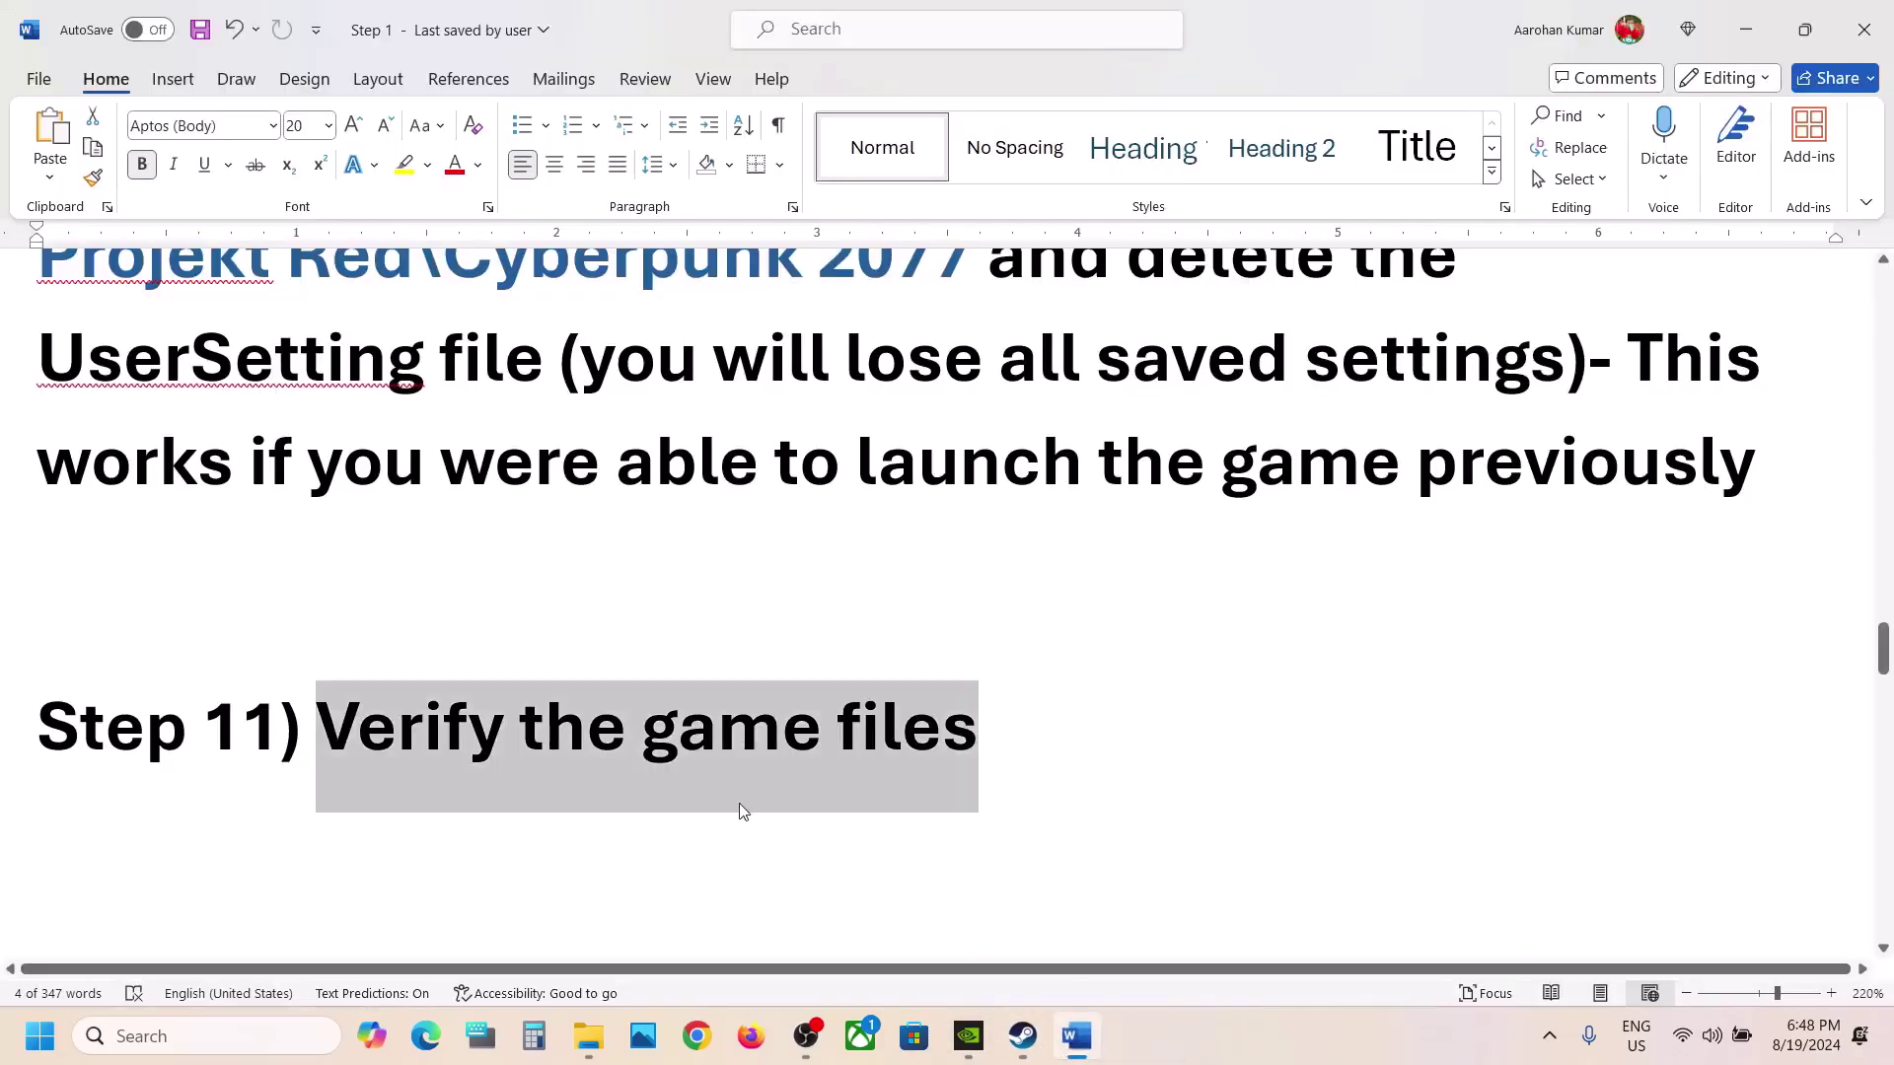
Read Step 12 on performing a clean installation of the graphics driver, including its NVIDIA and AMD download links
scroll(741, 804, "down", 4)
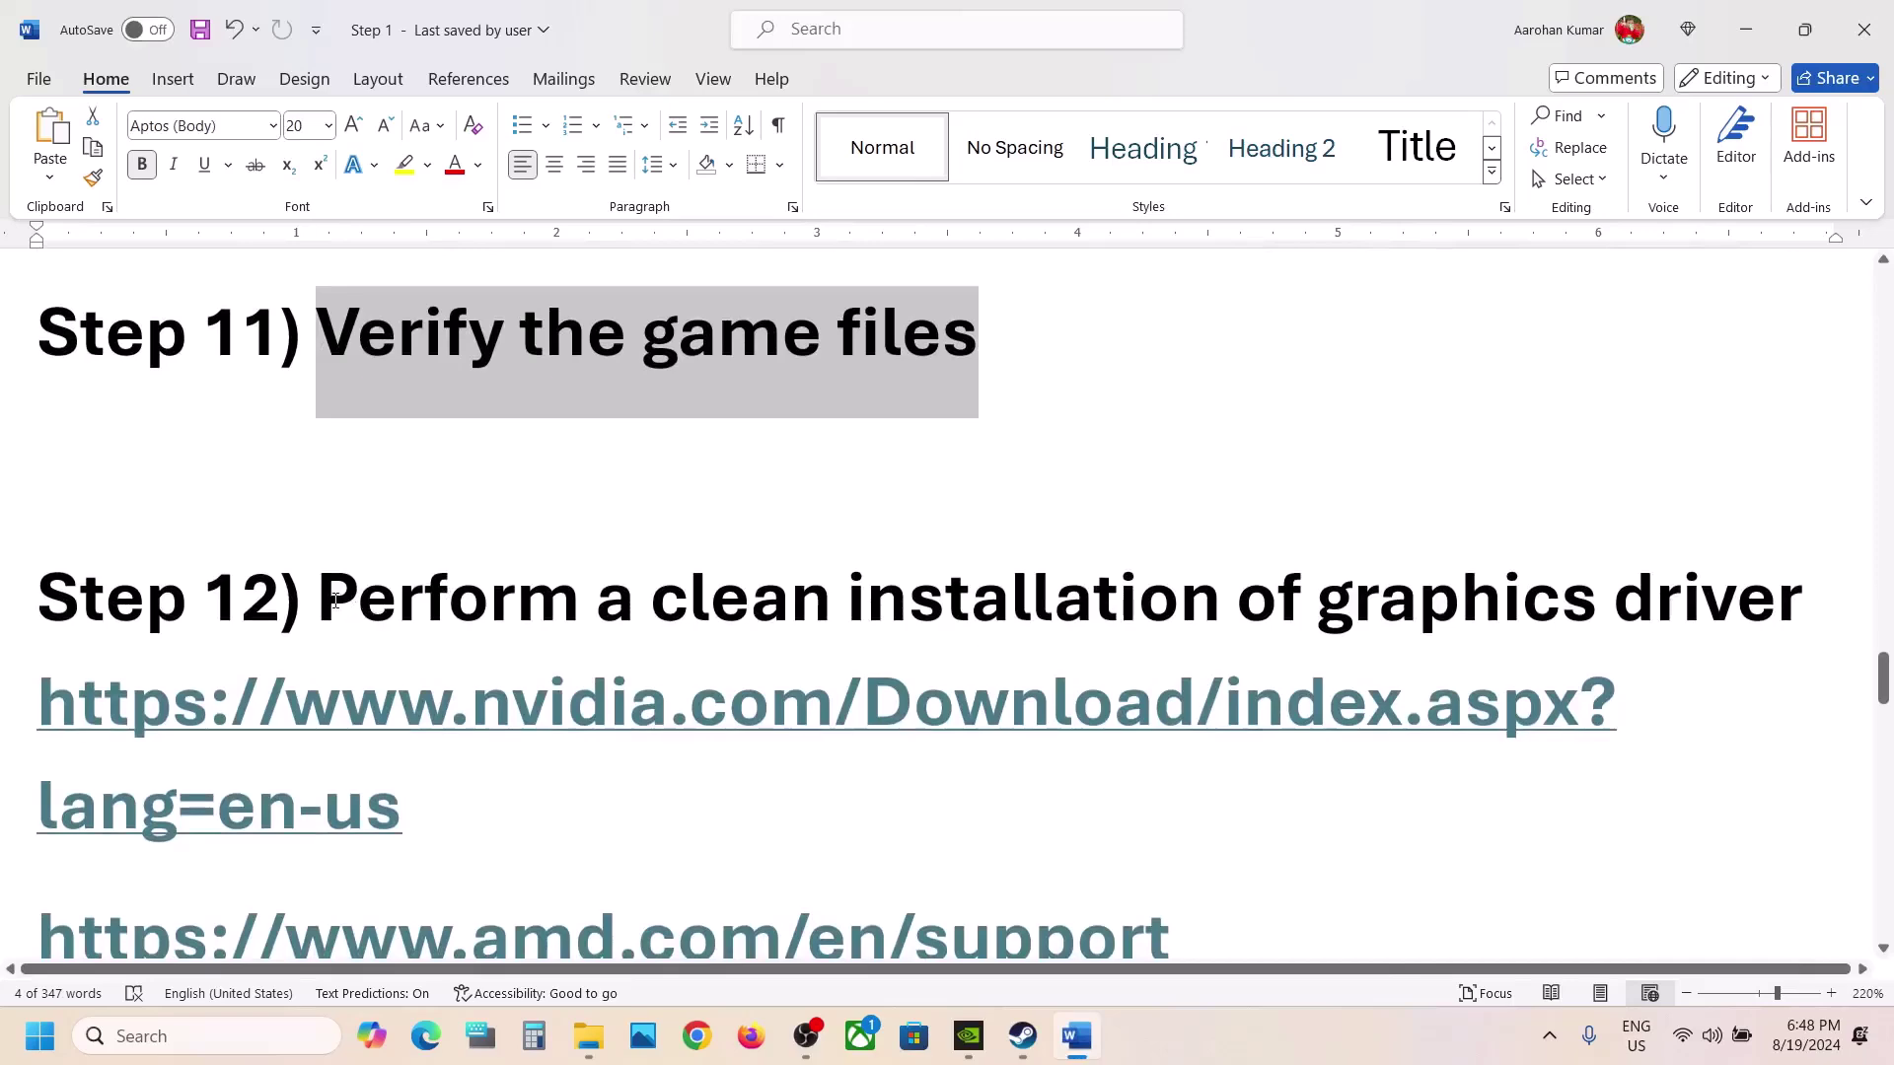
left_click_drag(335, 600, 1386, 611)
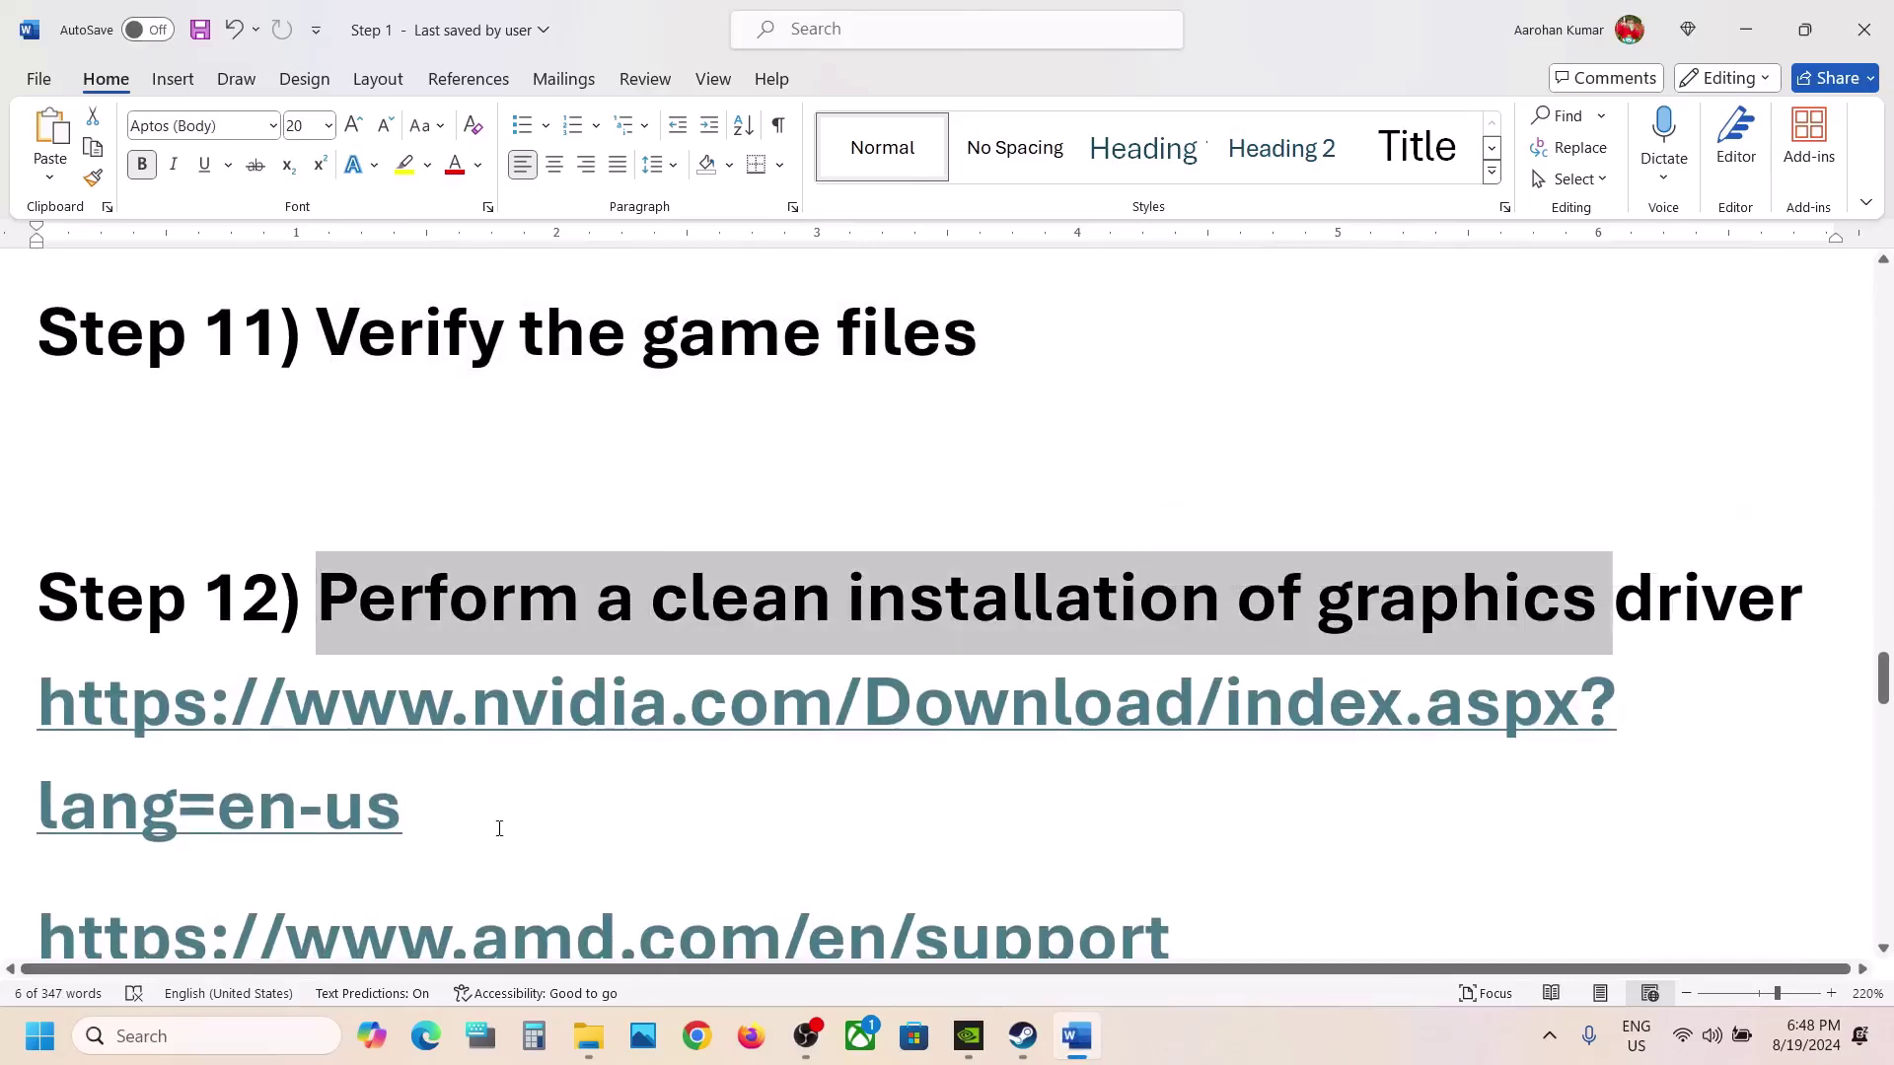
left_click_drag(498, 827, 52, 720)
scroll(52, 720, "down", 2)
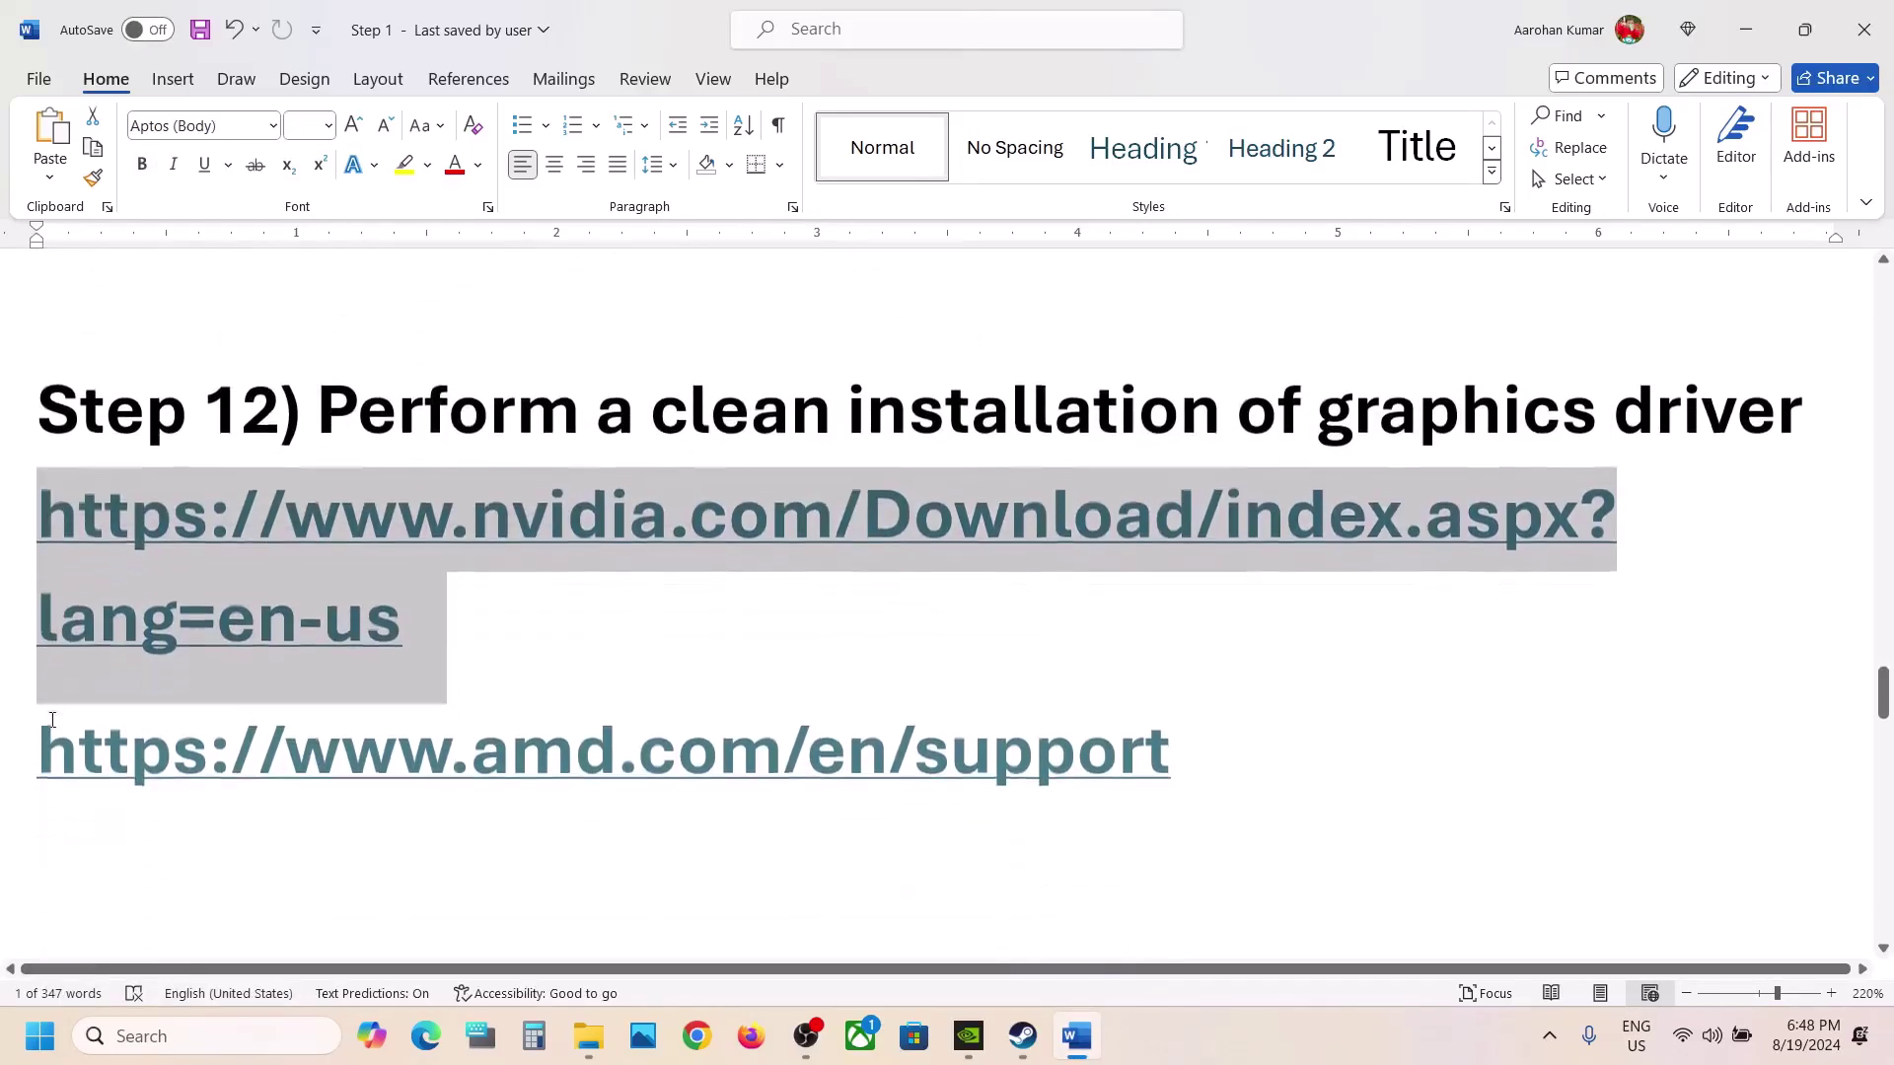
left_click_drag(1177, 733, 128, 775)
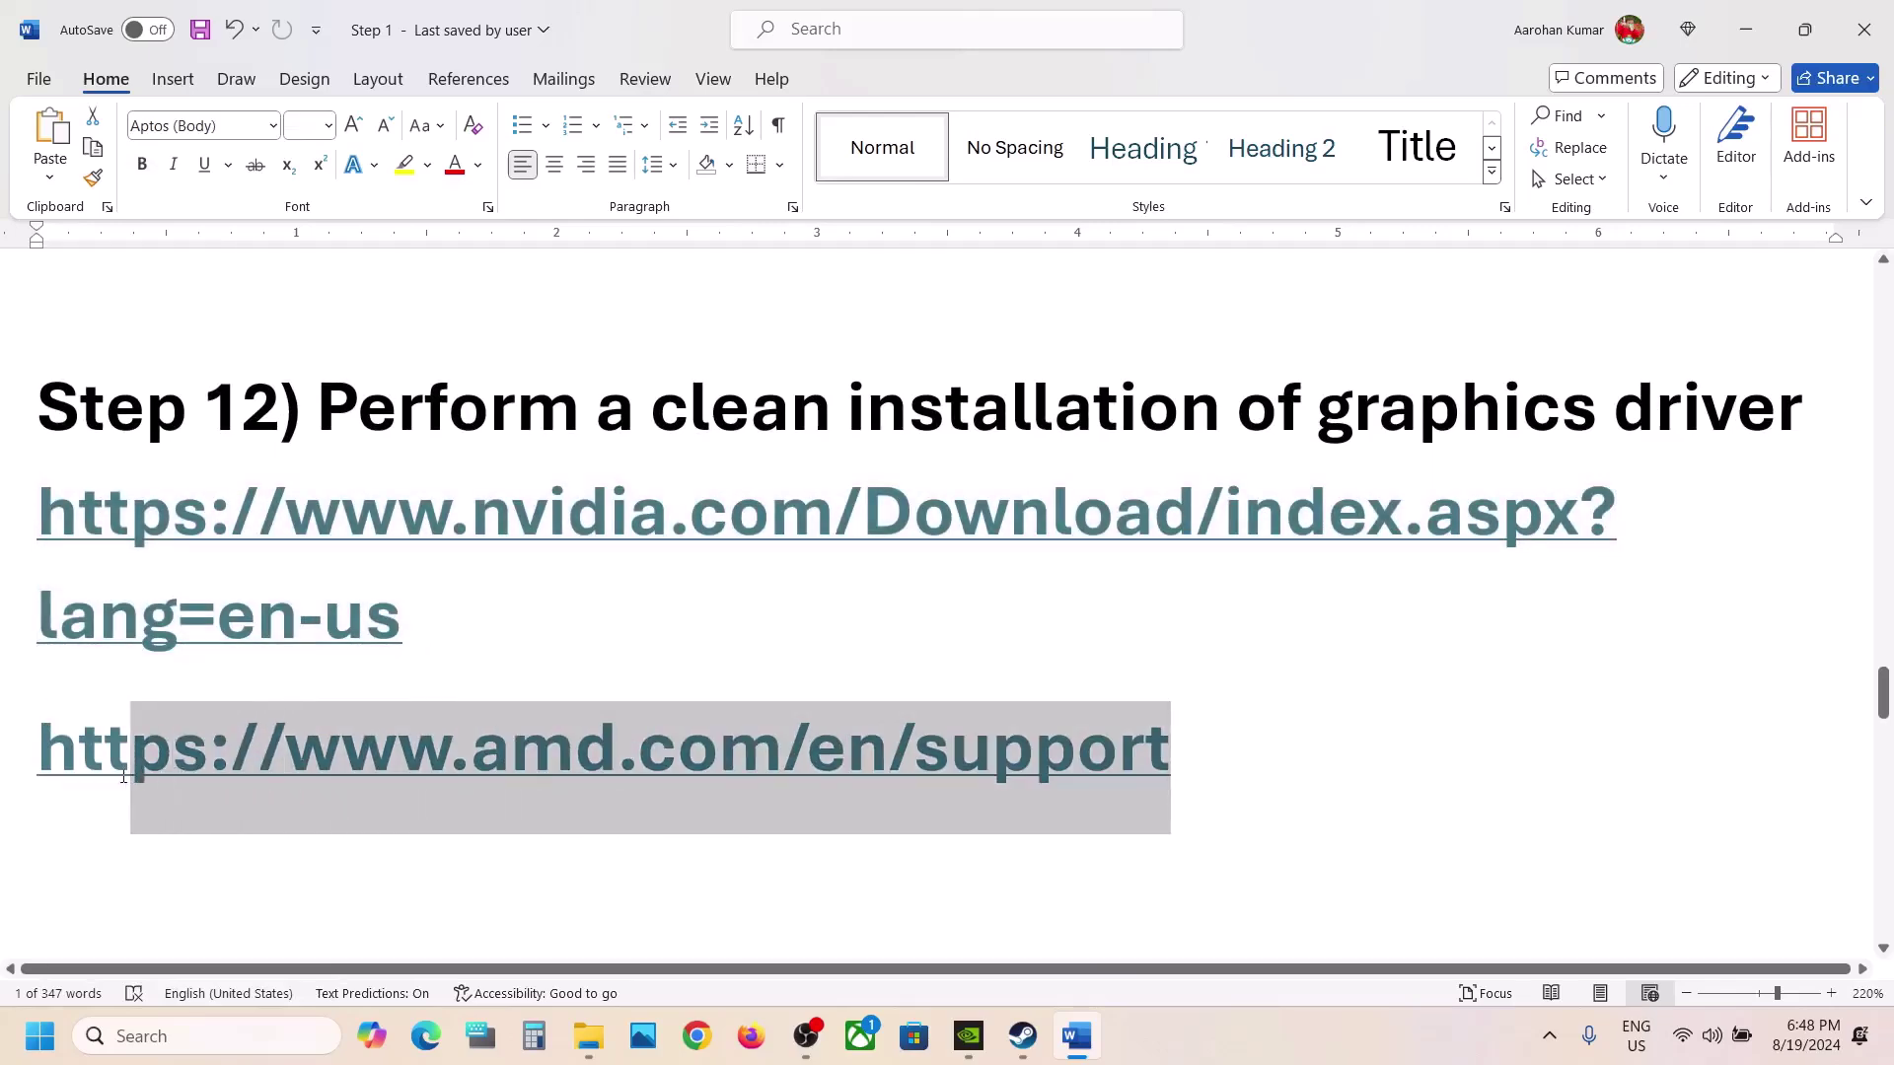
left_click(1174, 1033)
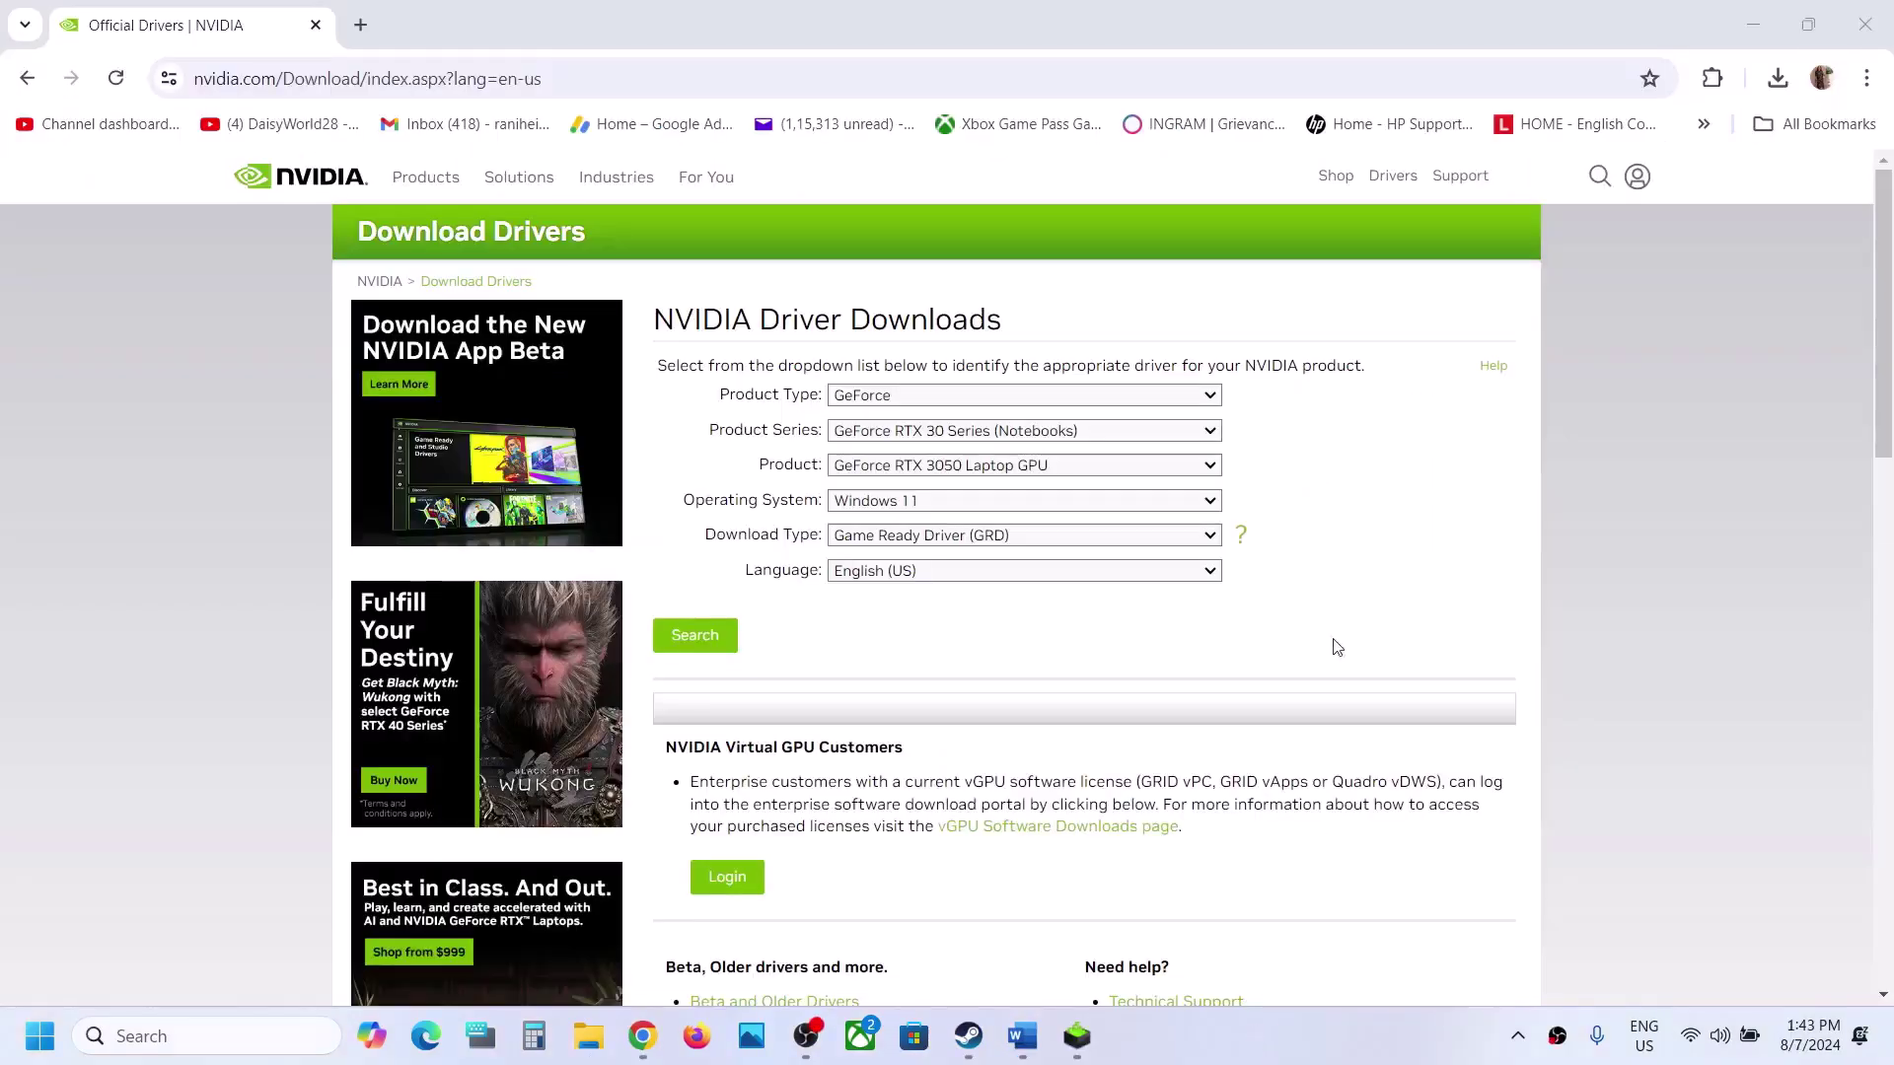
Set the NVIDIA driver search to GeForce, GeForce RTX 30 Series (Notebooks) and GeForce RTX 3050 Laptop GPU
left_click(904, 397)
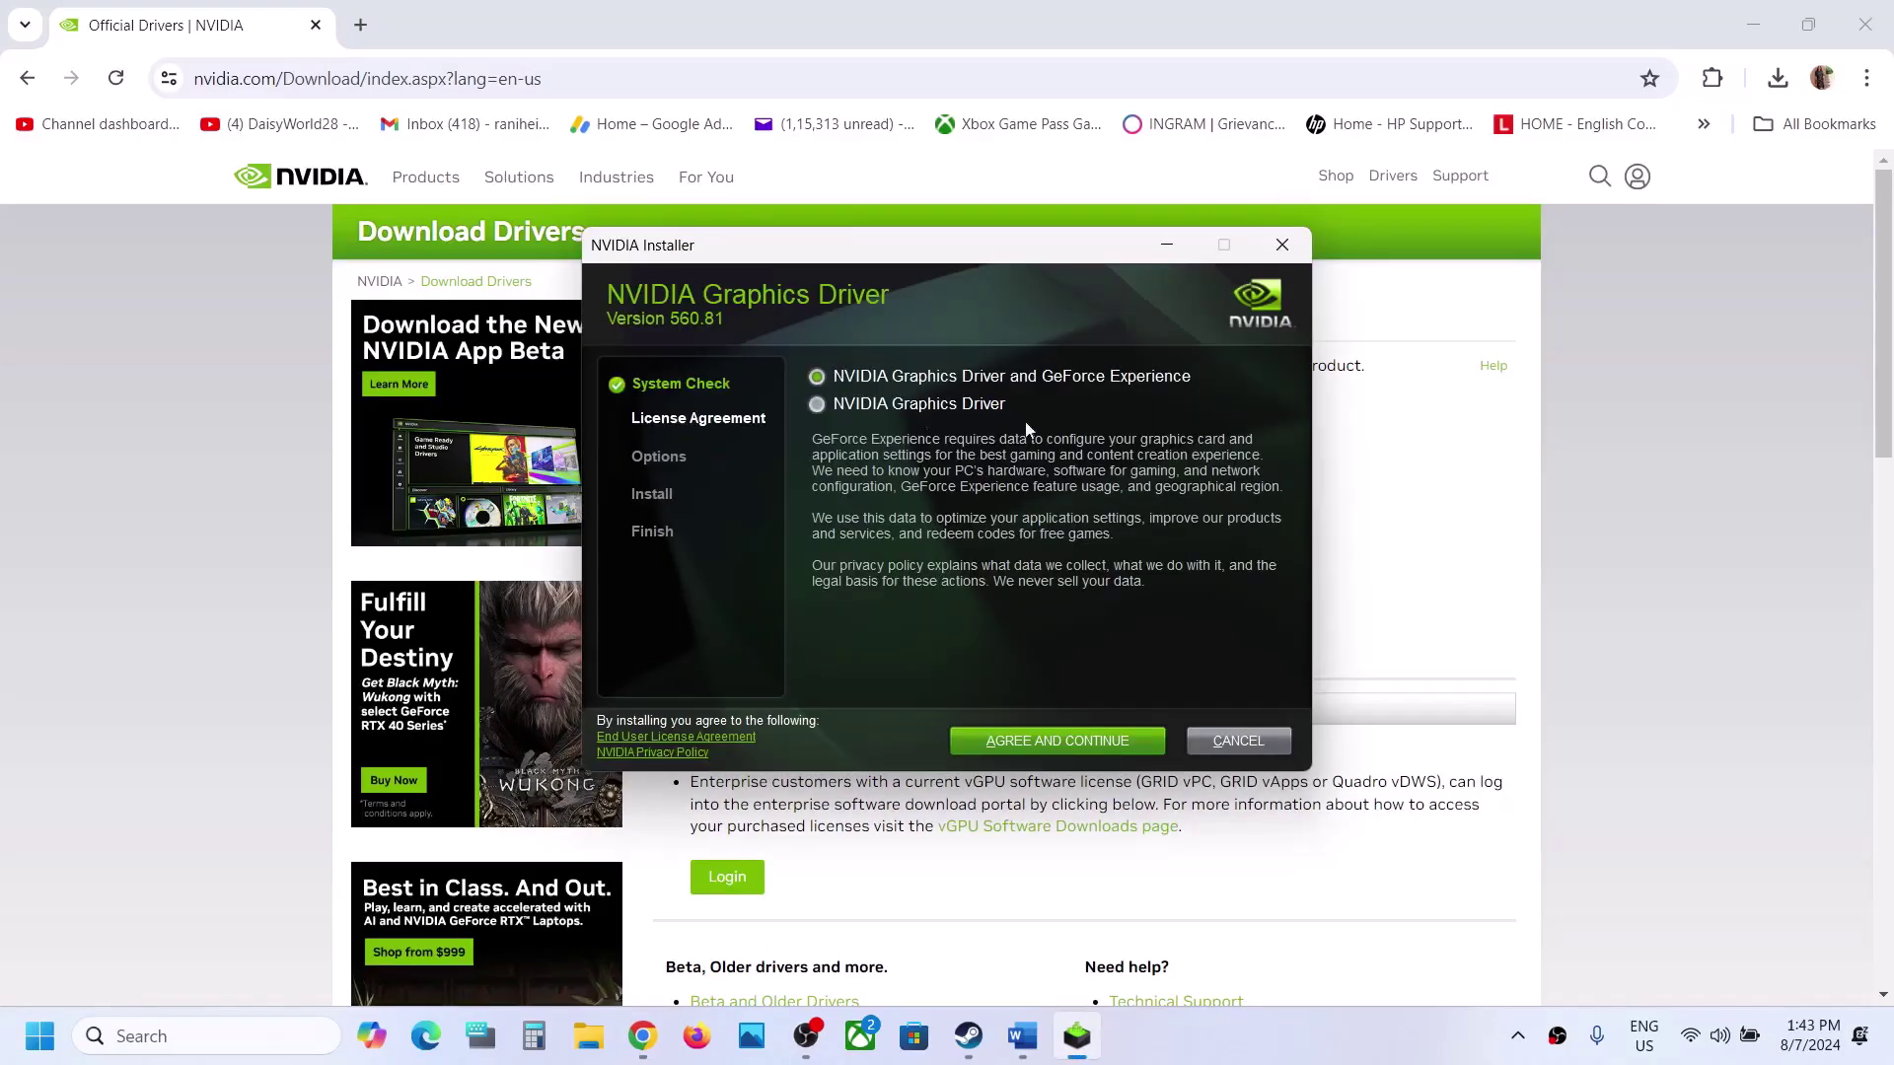
left_click(1376, 533)
left_click(932, 394)
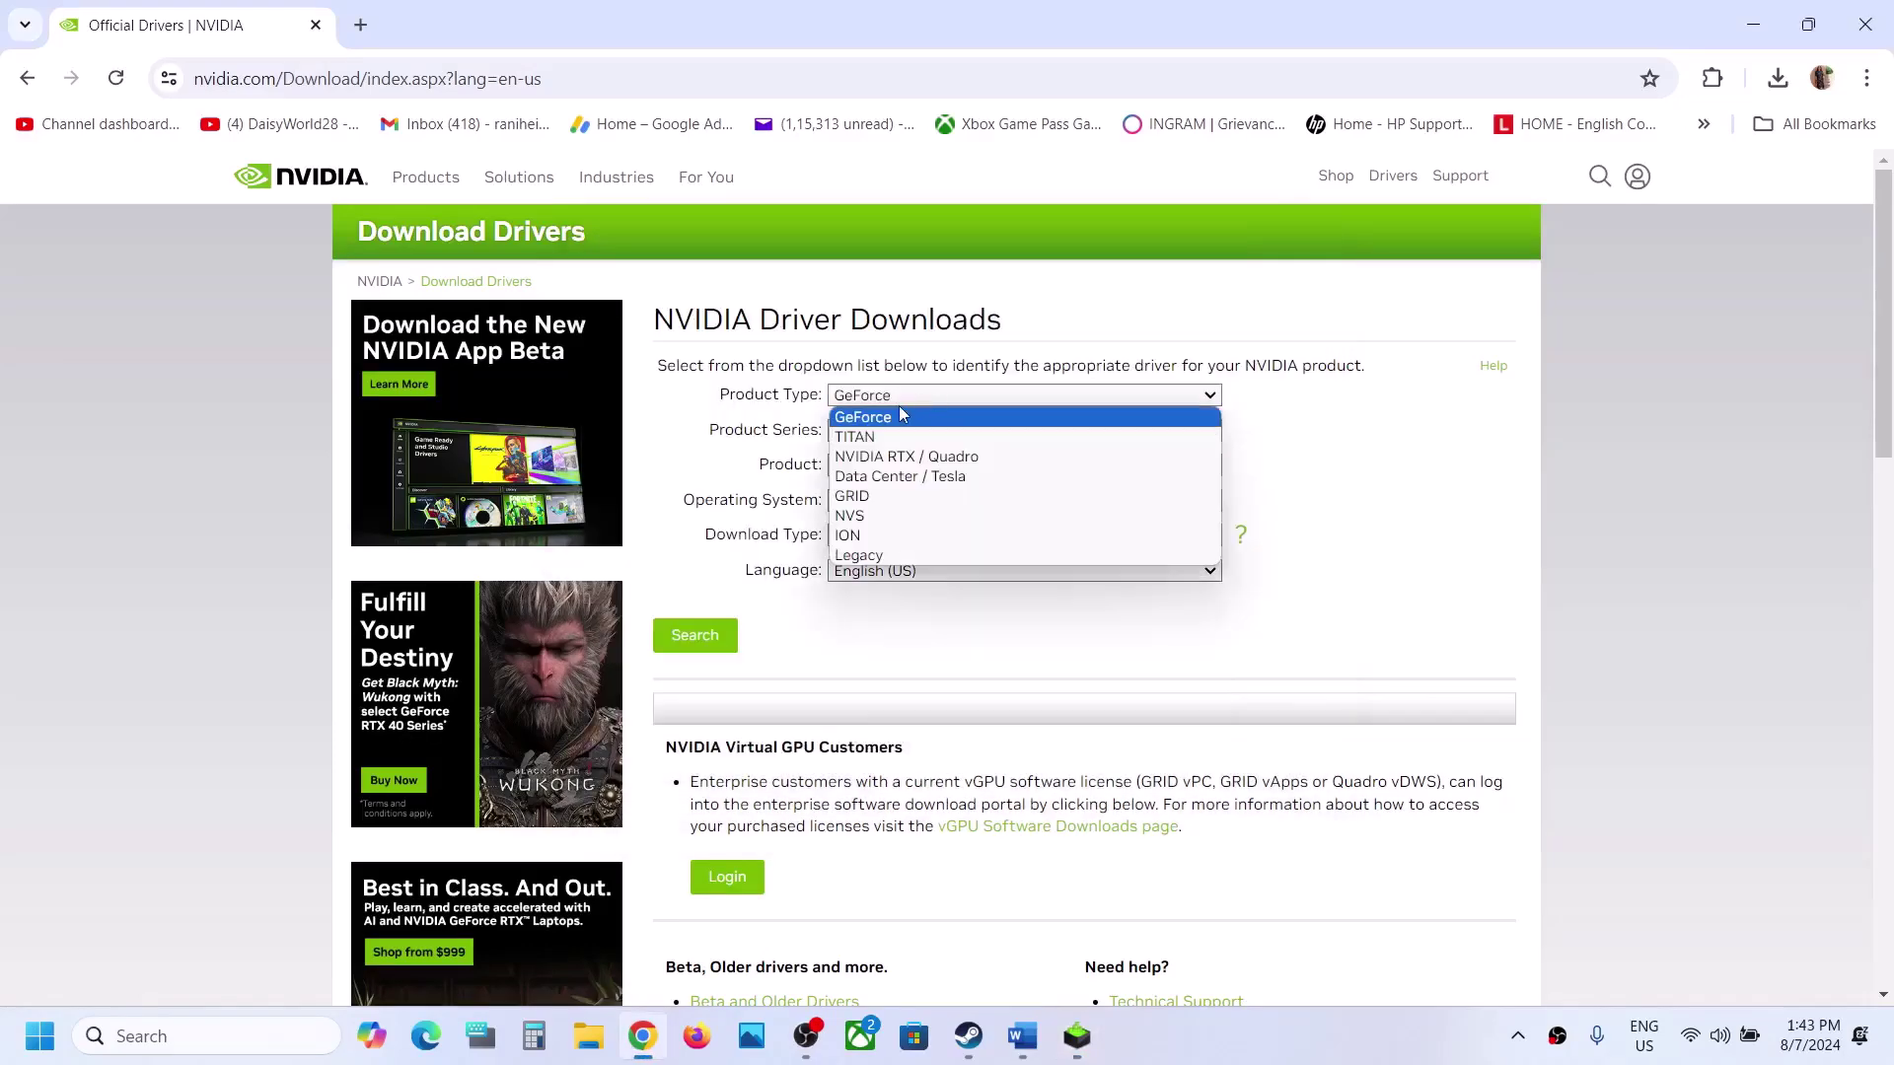
left_click(1389, 465)
left_click(1052, 438)
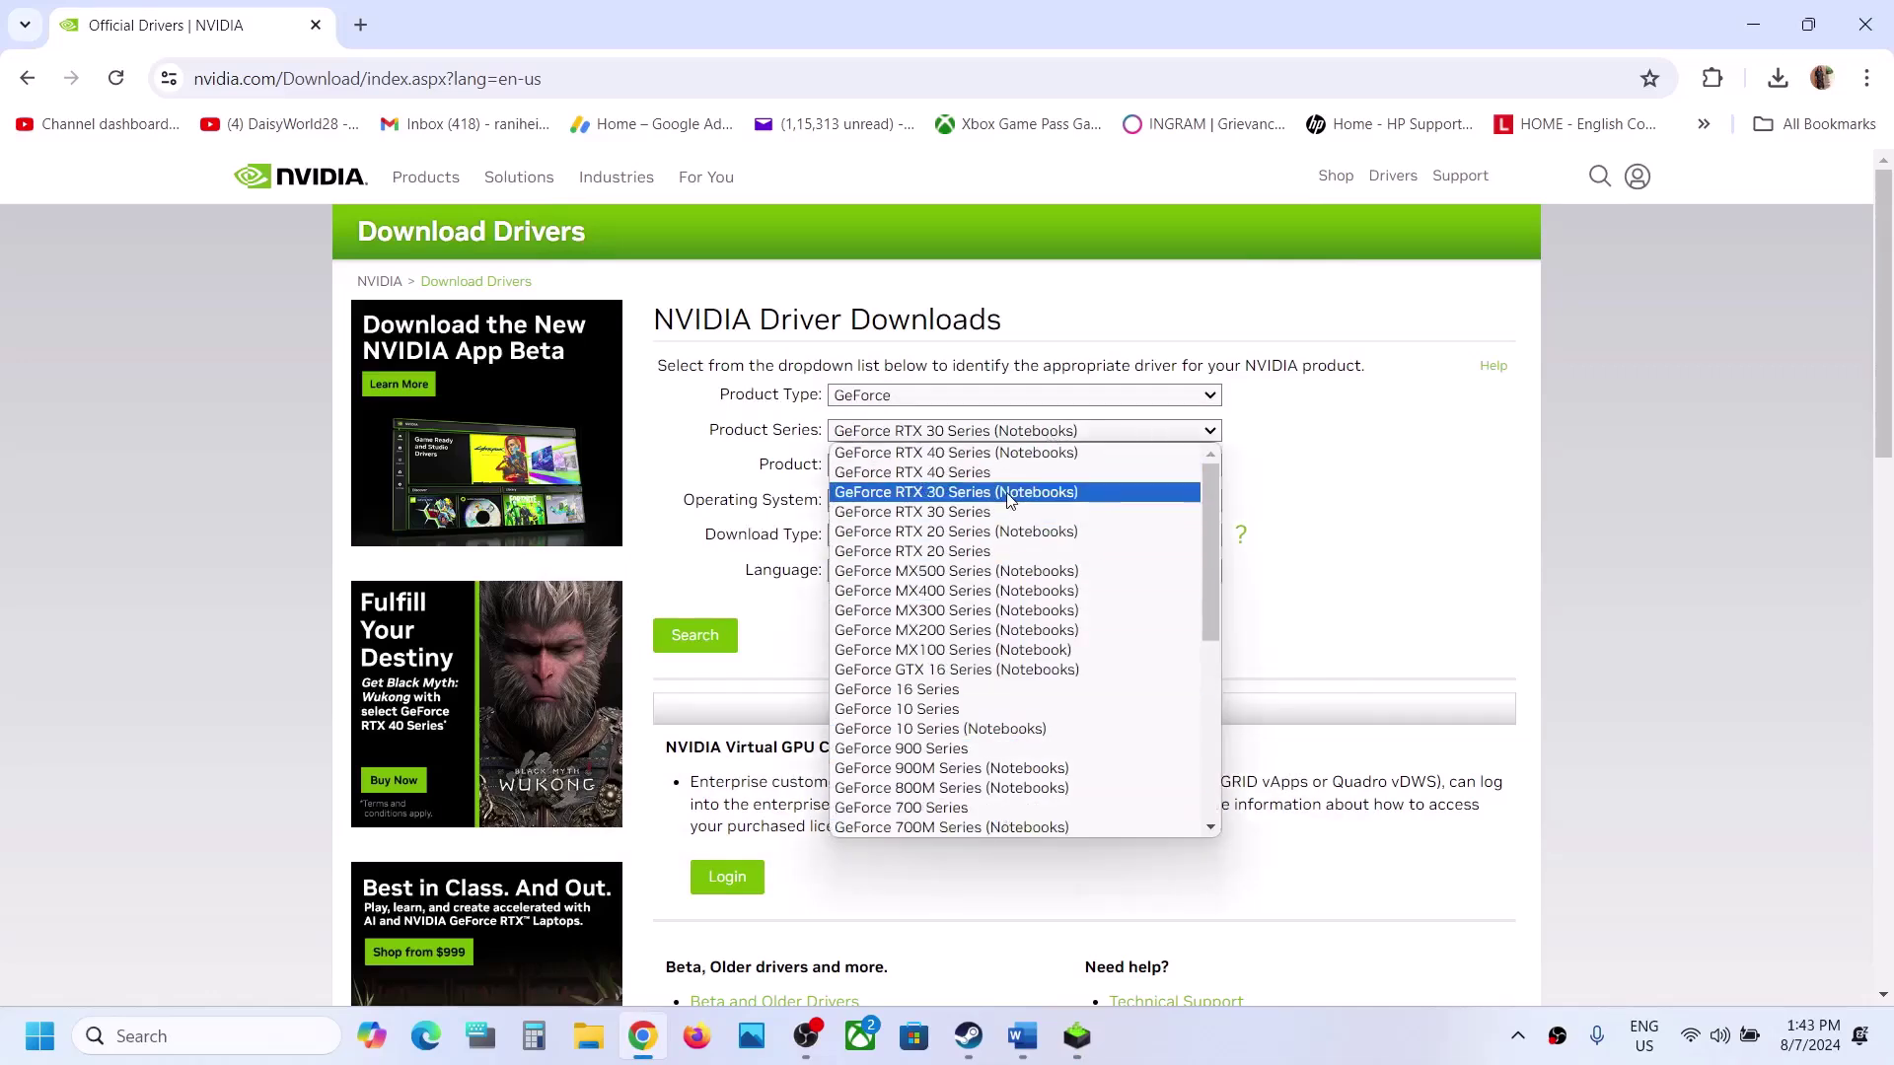
left_click(1010, 495)
left_click(1029, 470)
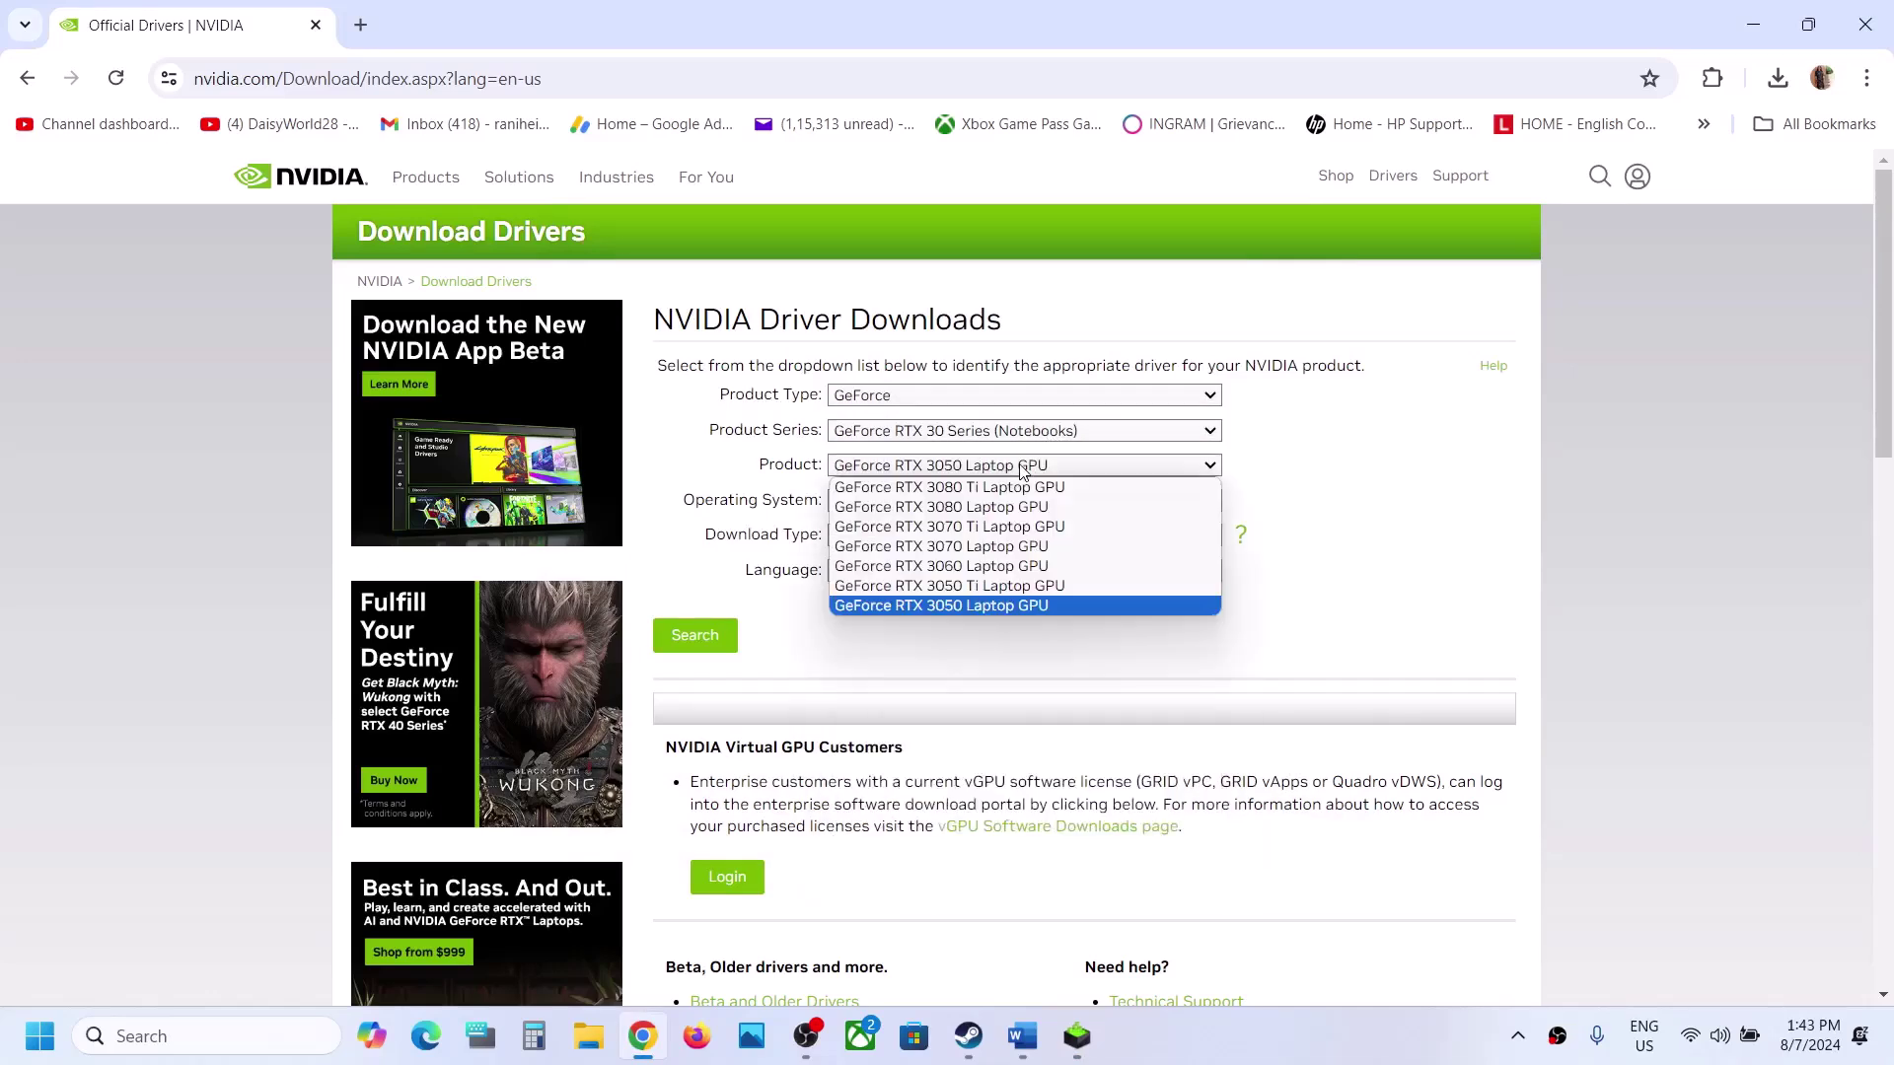
left_click(1004, 605)
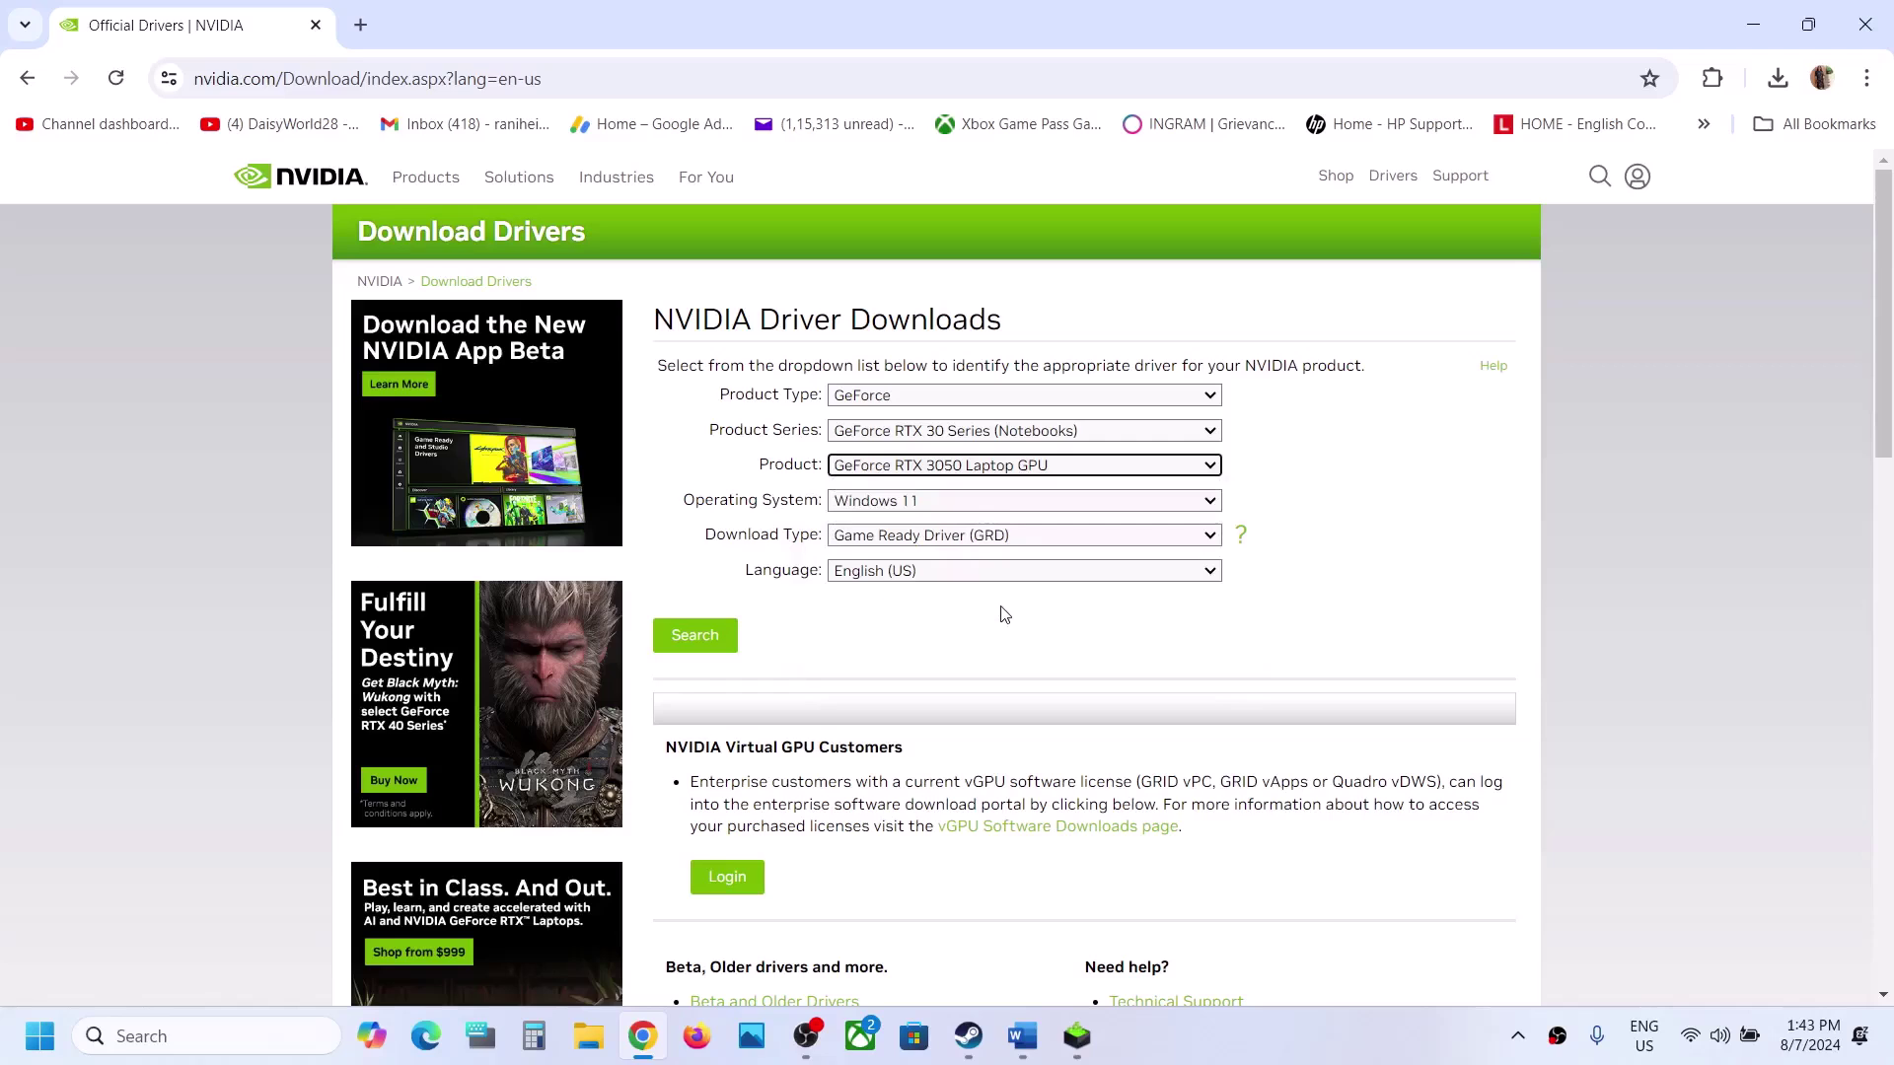
Choose Windows 11 as the operating system, search for the Game Ready Driver and open its download confirmation page
left_click(925, 503)
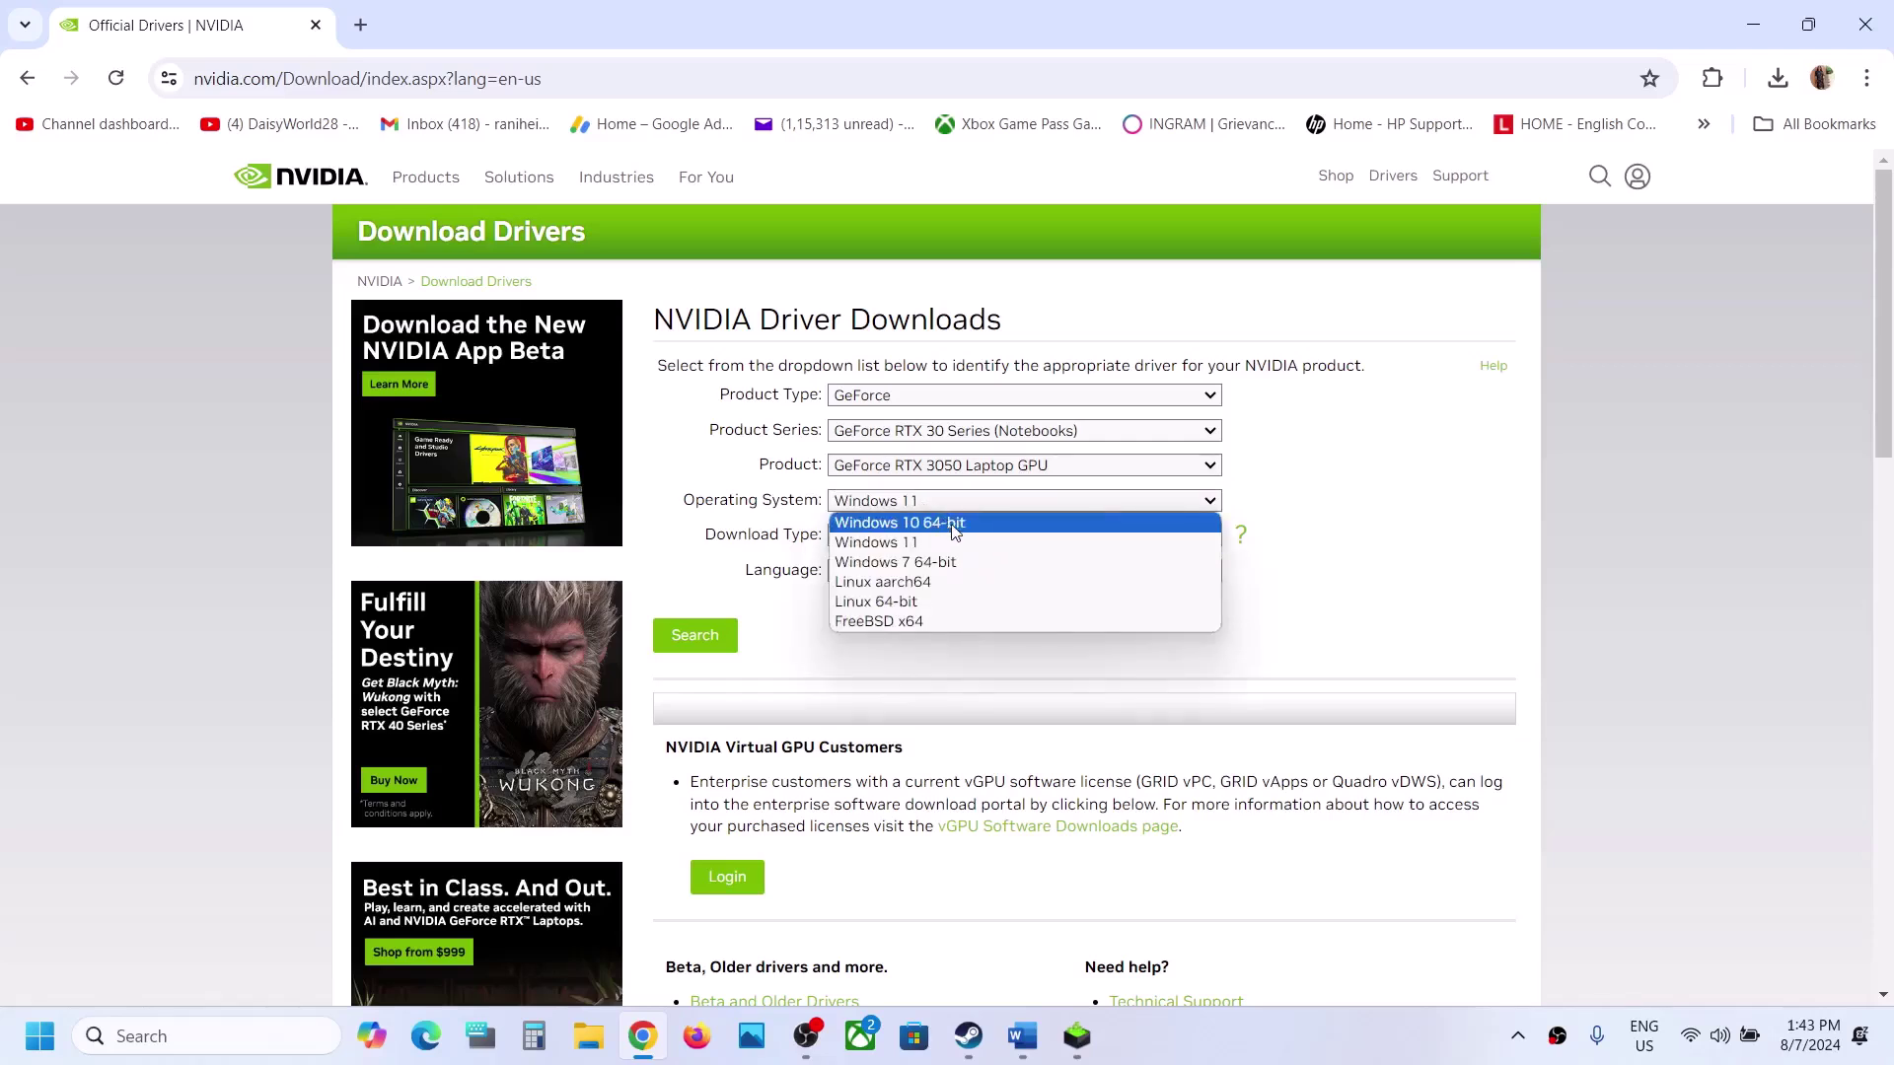
left_click(927, 544)
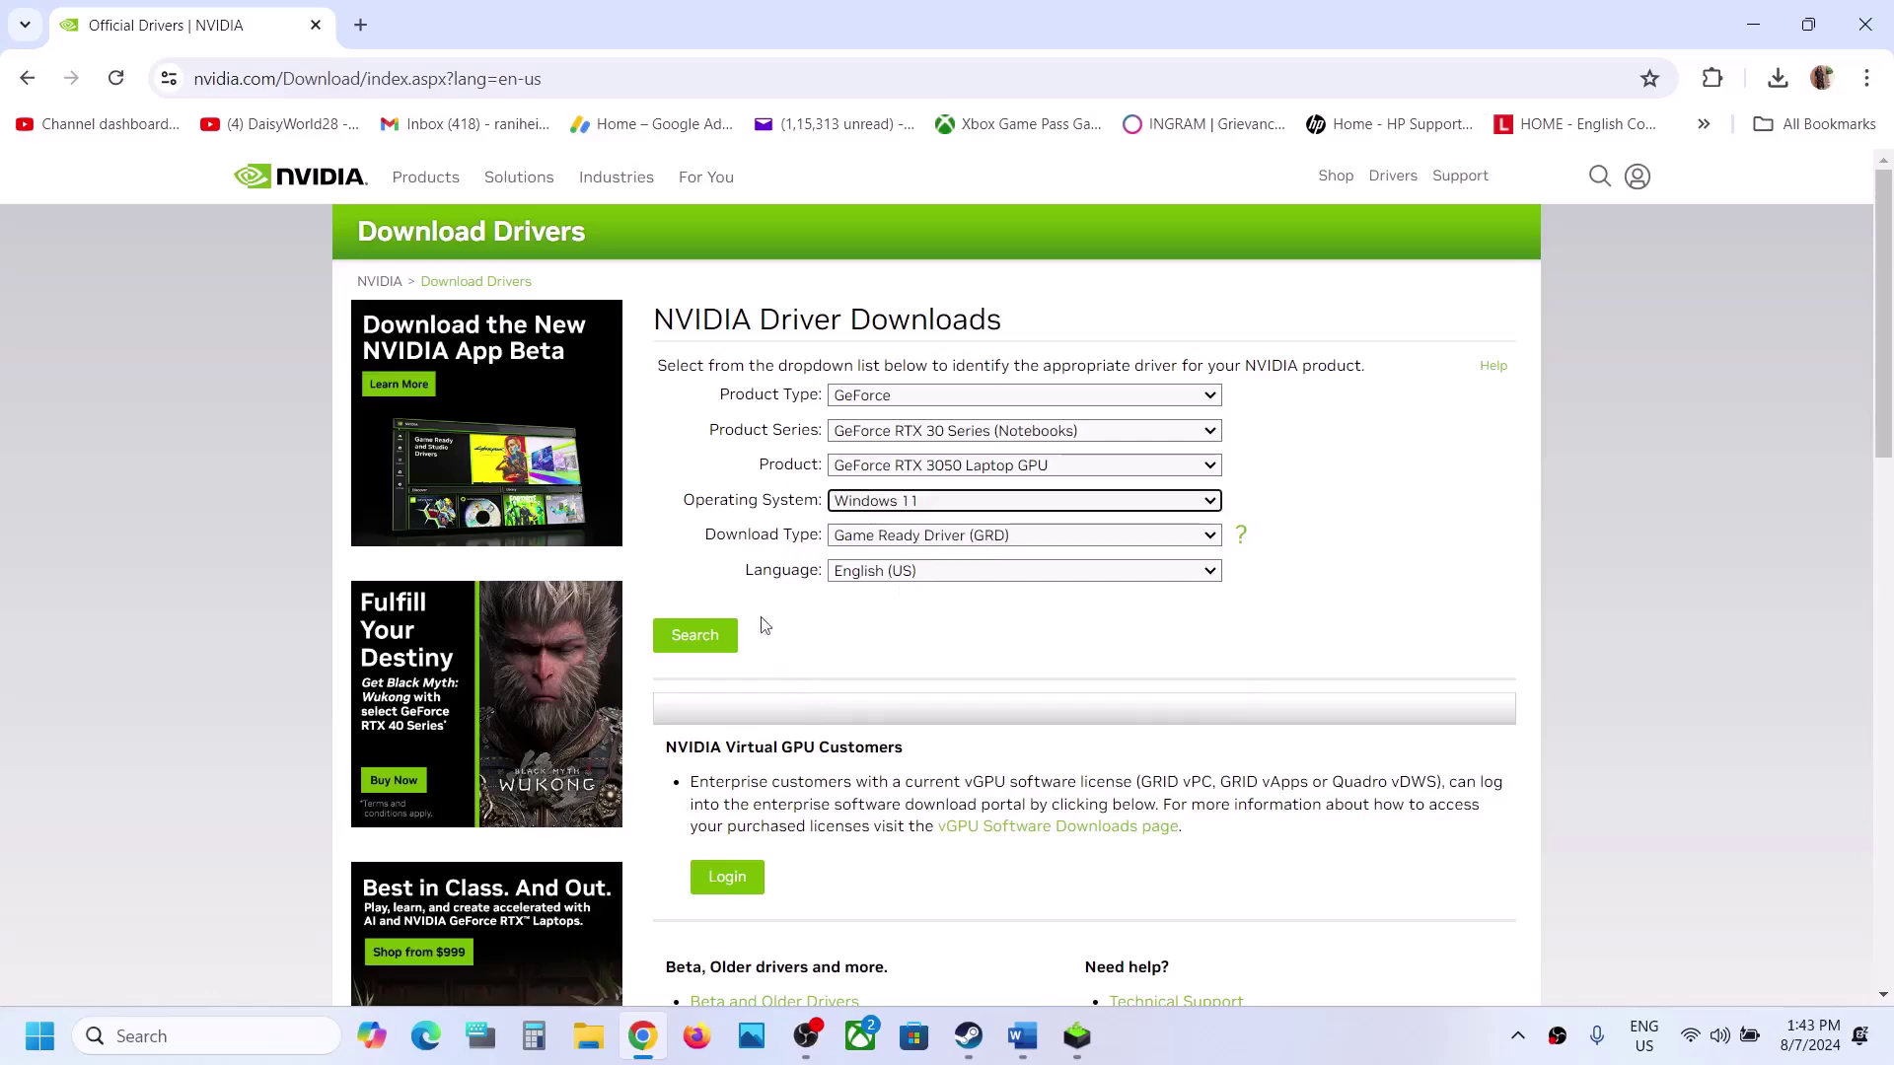
left_click(716, 635)
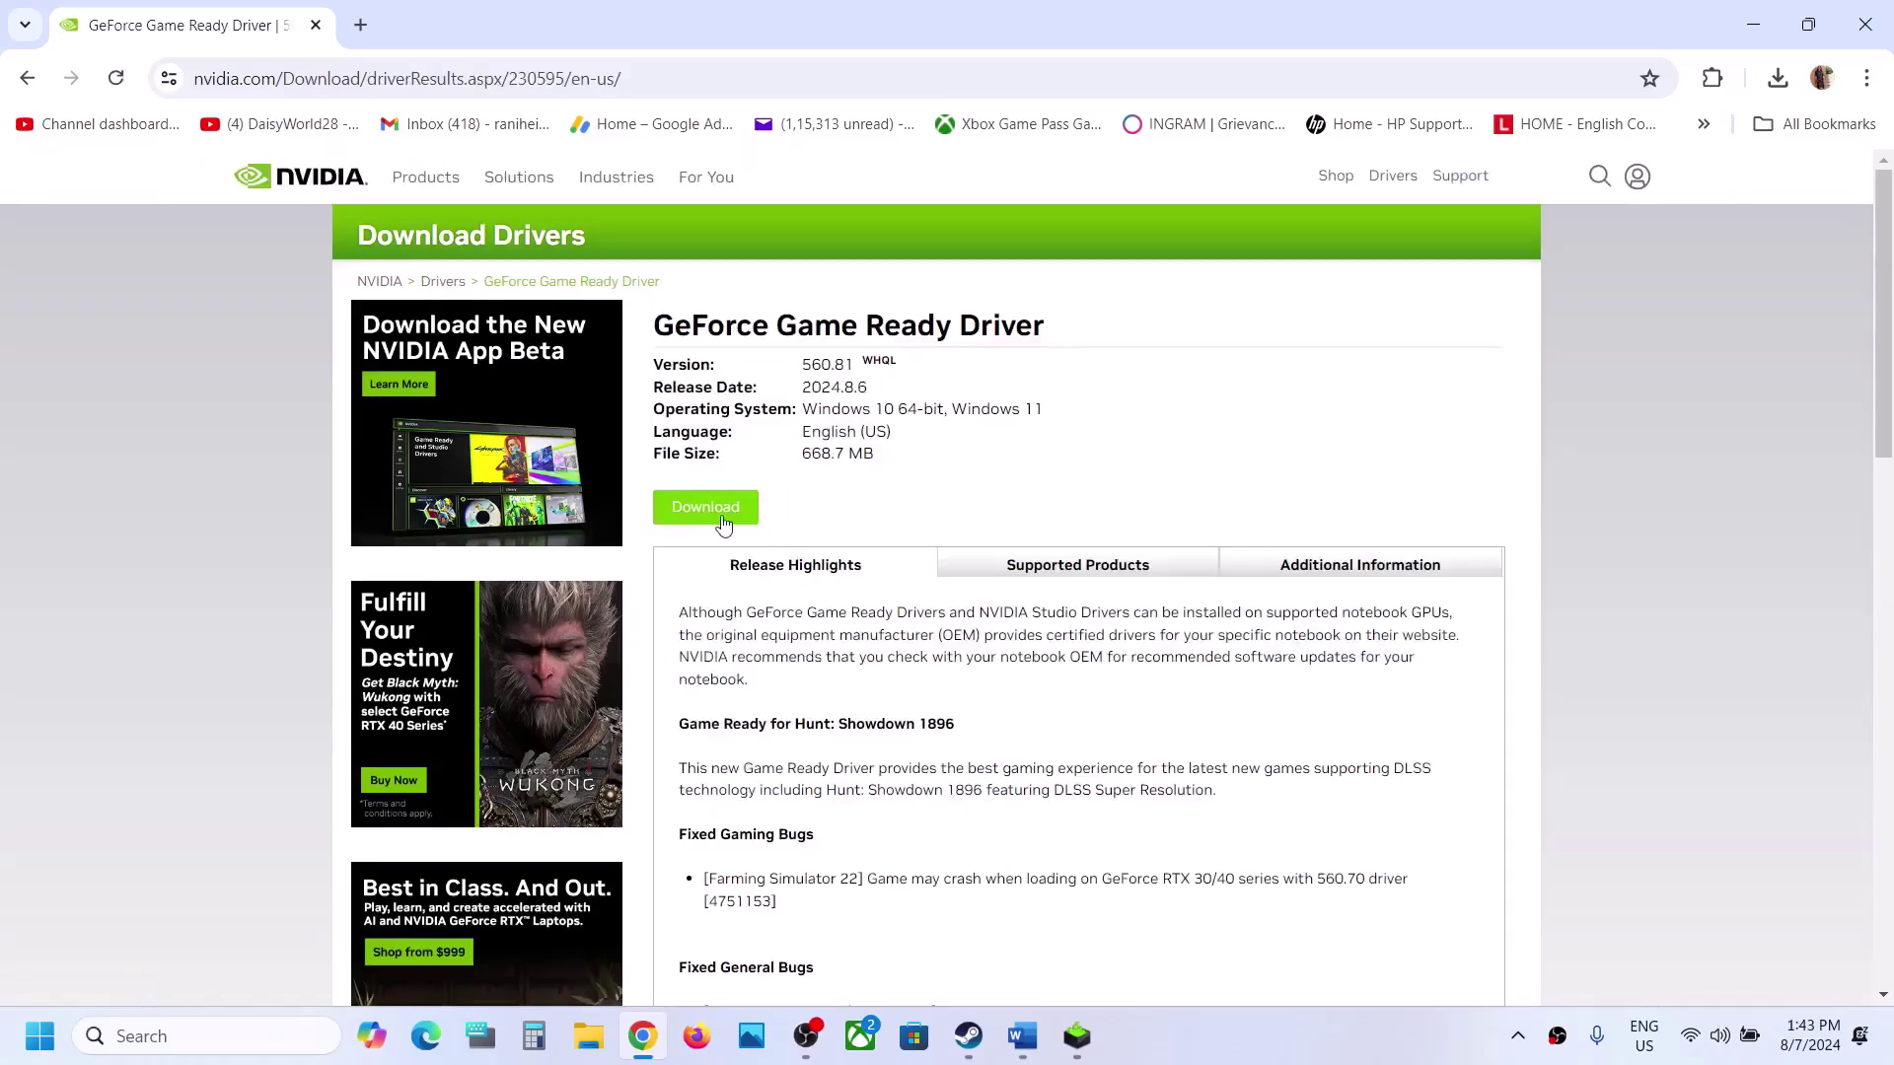
left_click(721, 522)
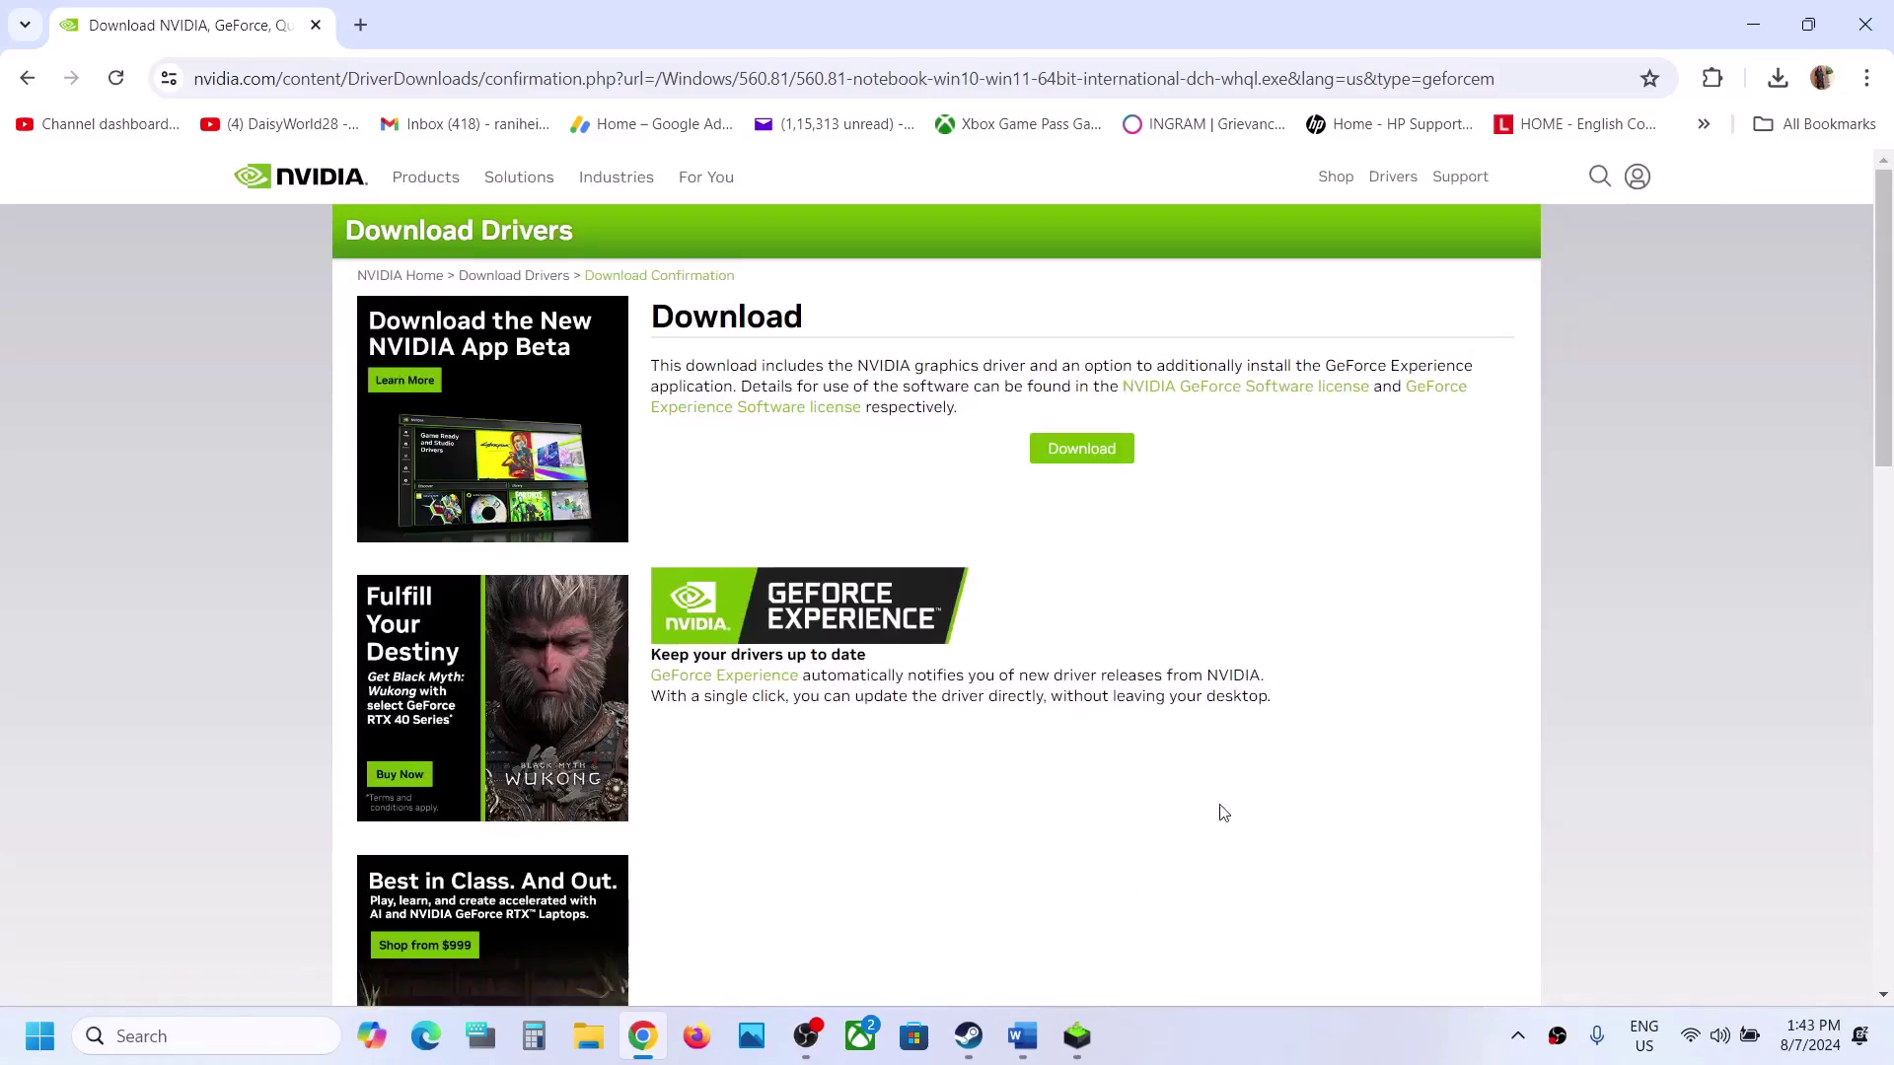
Run the NVIDIA driver installer with GeForce Experience, using the Custom (Advanced) option and a clean installation
left_click(1076, 1036)
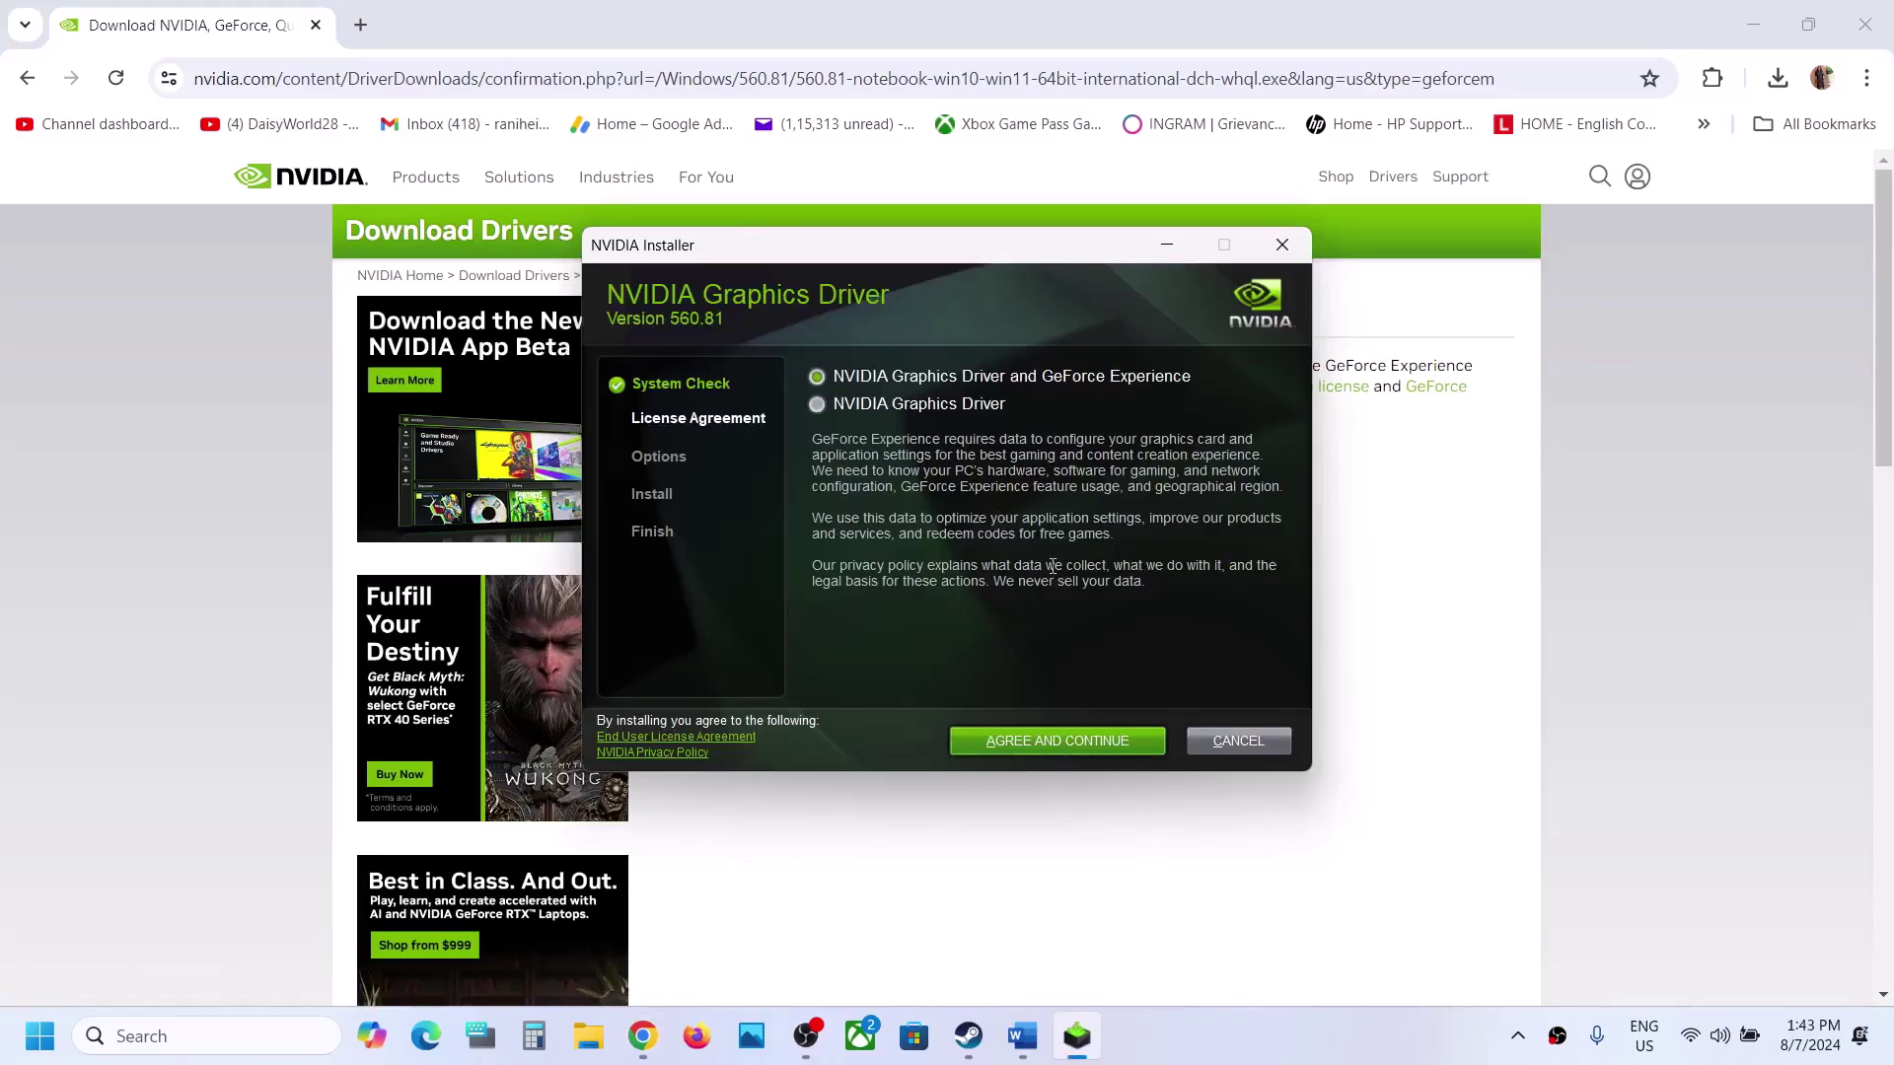
left_click(1074, 740)
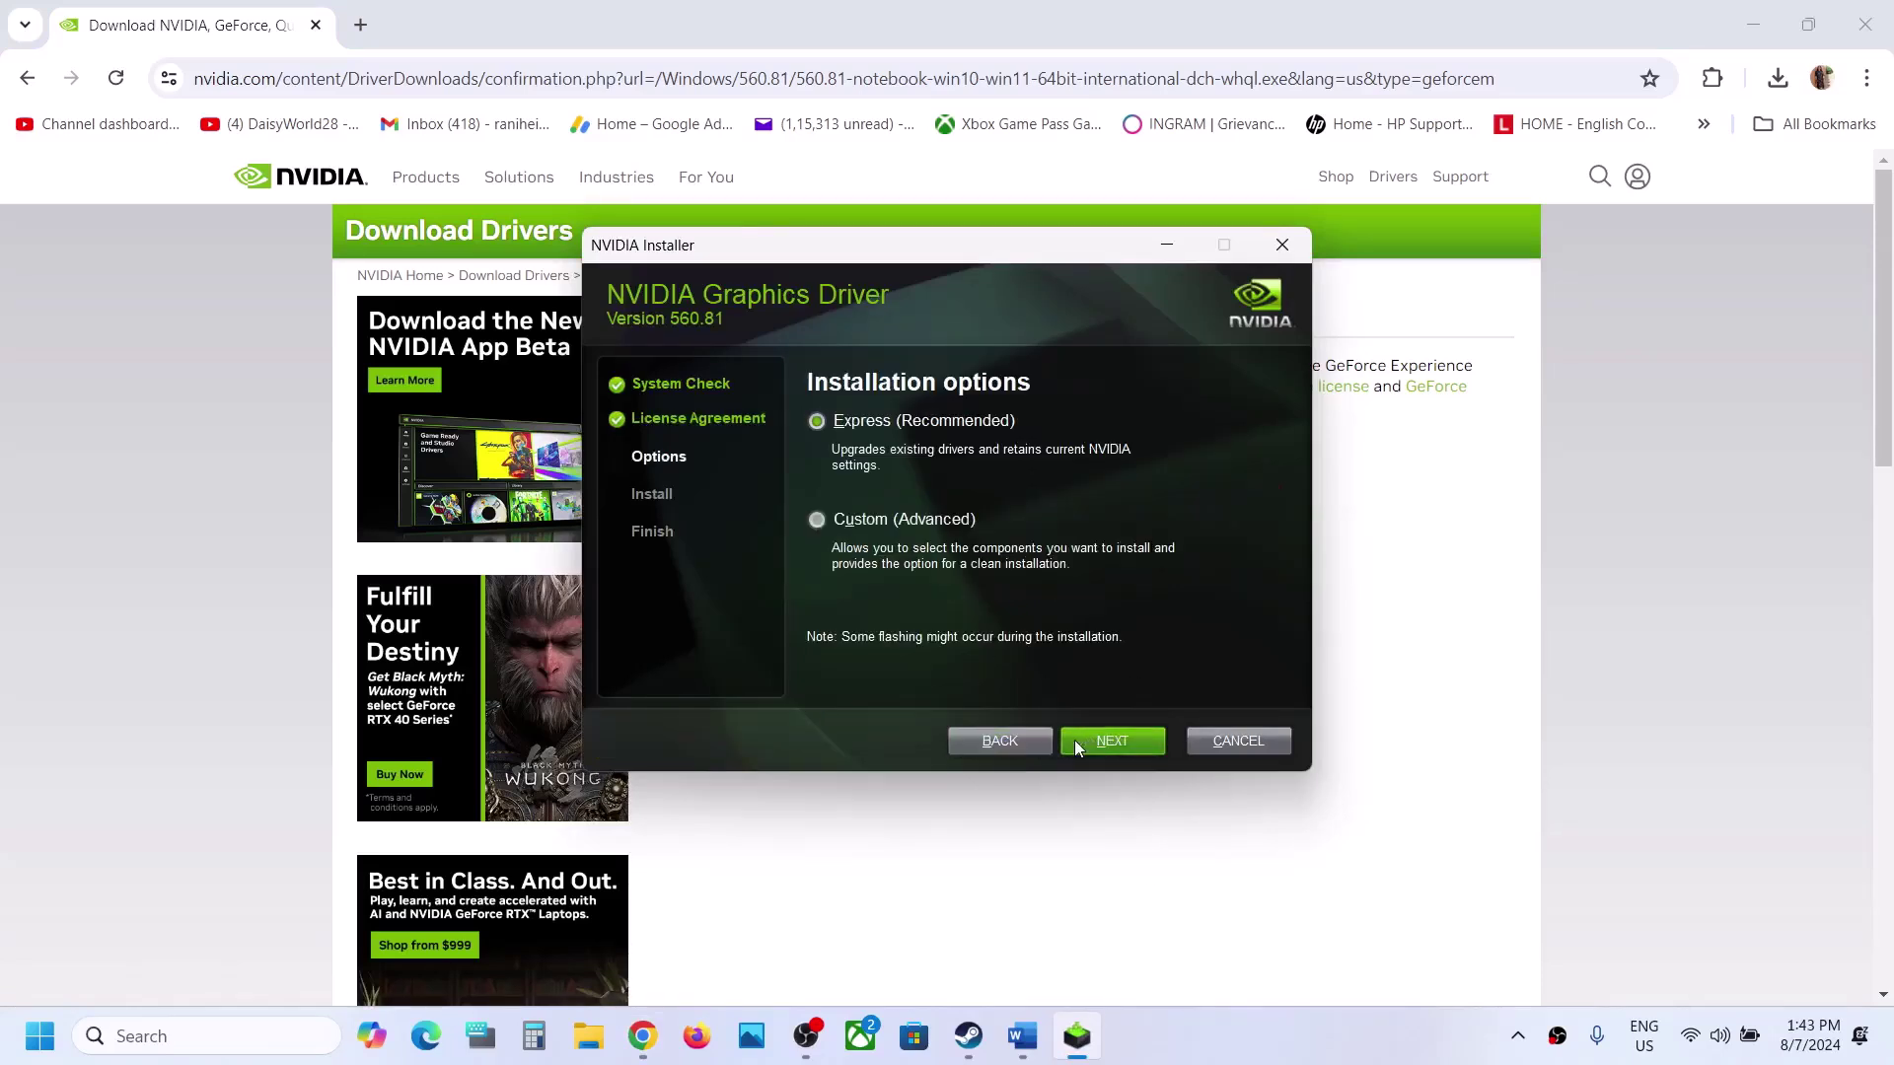
left_click(876, 517)
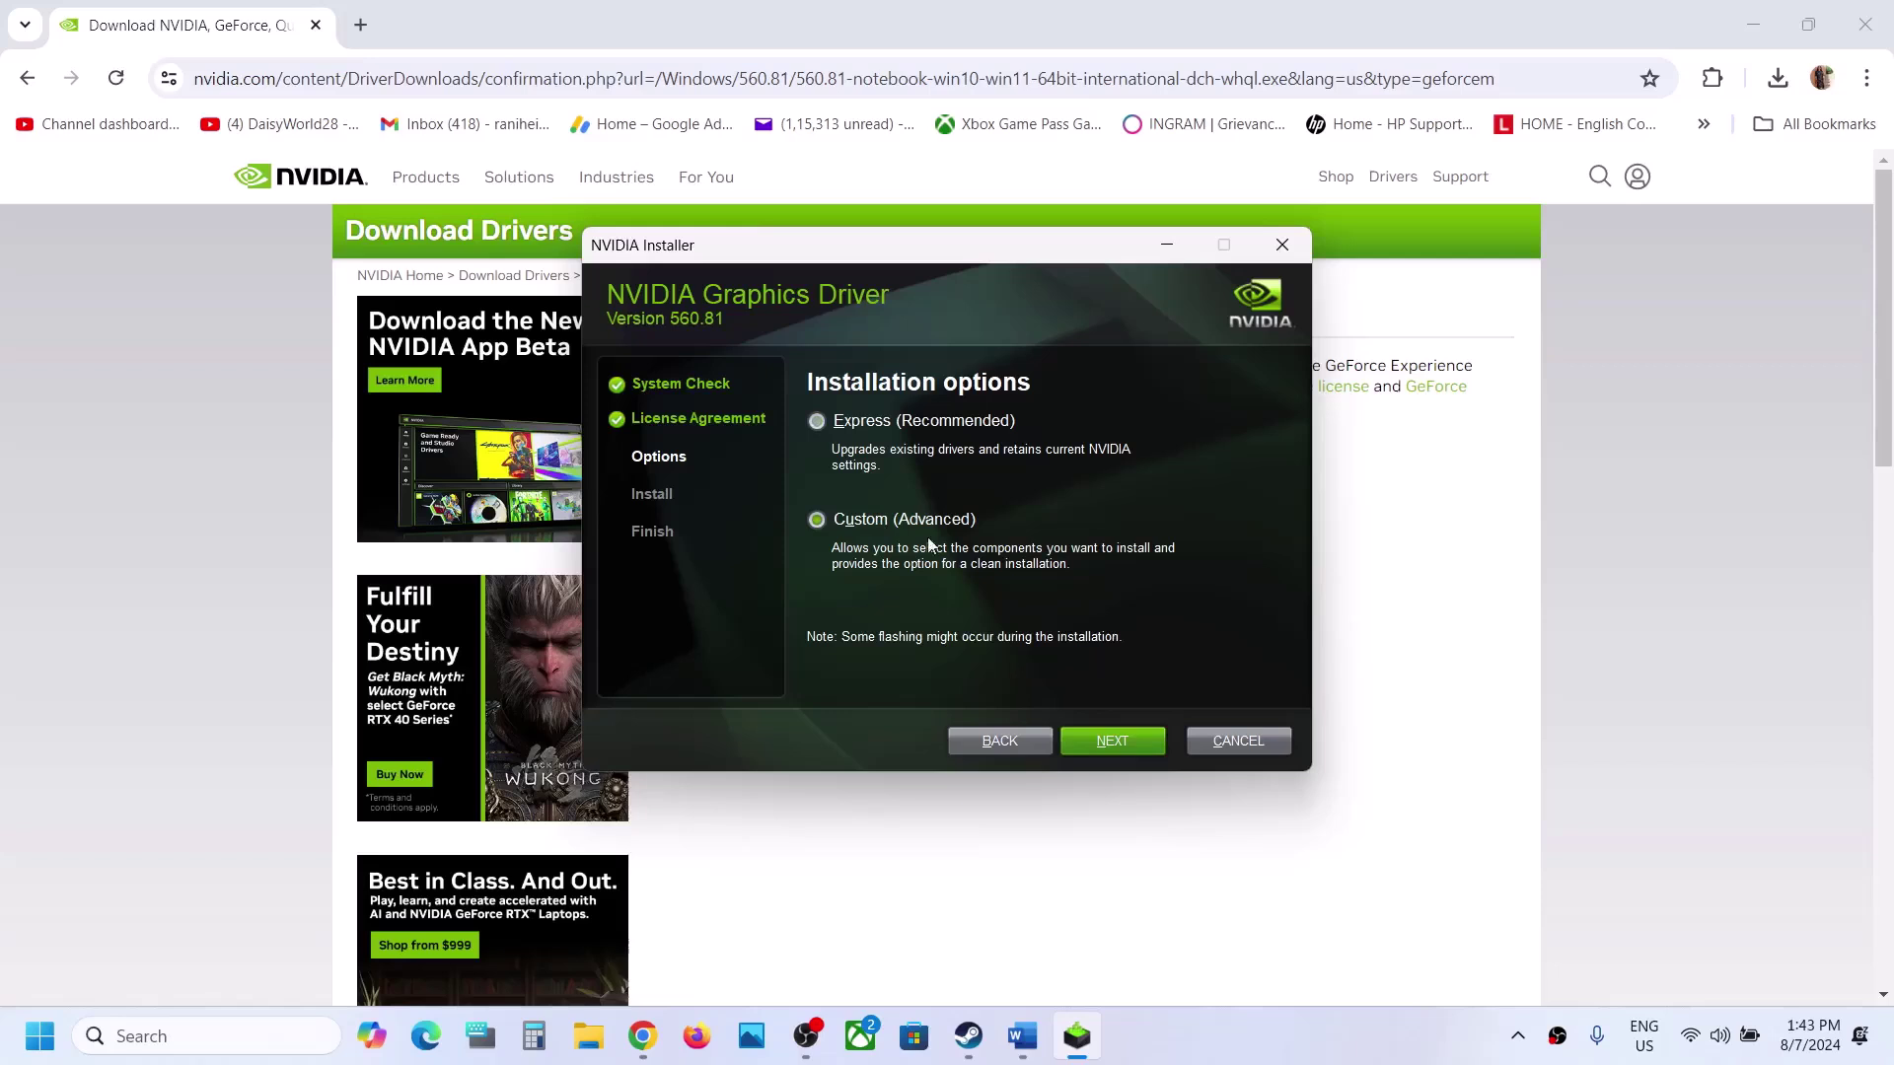
left_click(1109, 741)
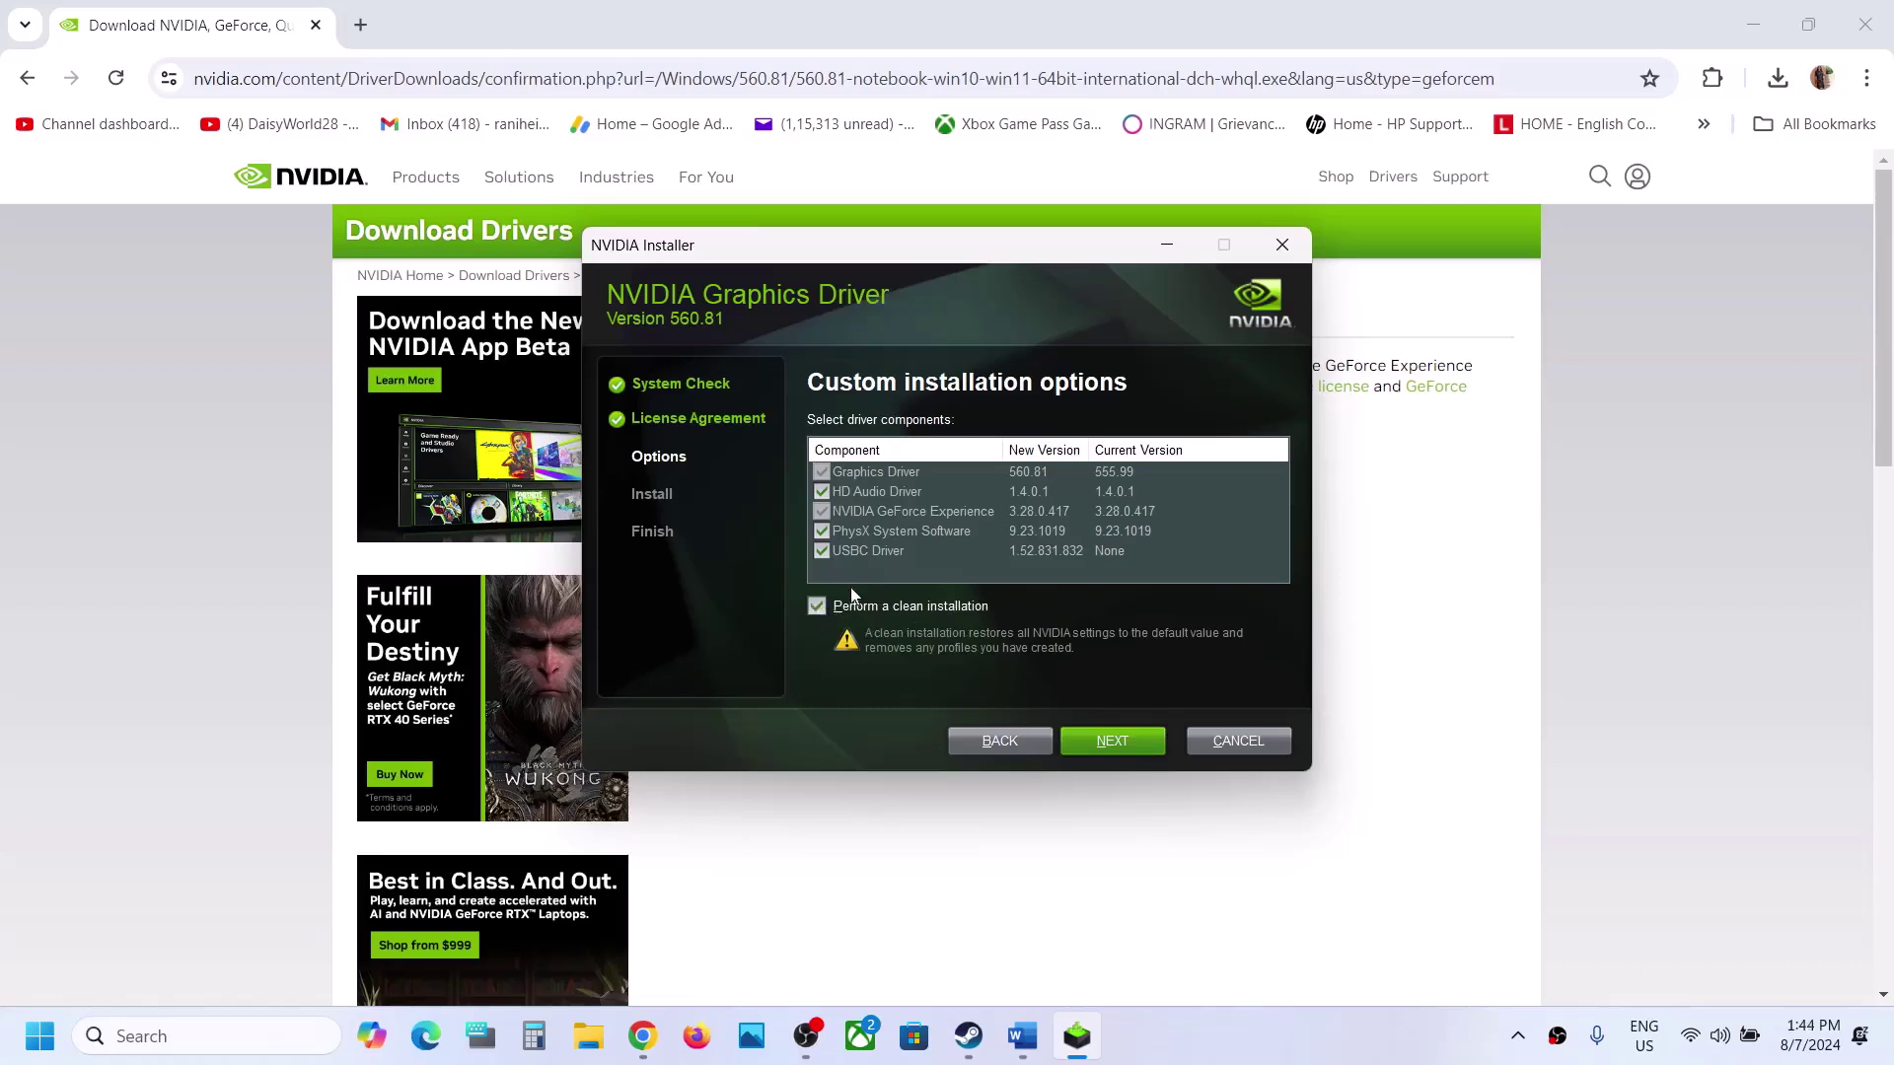
left_click(1122, 744)
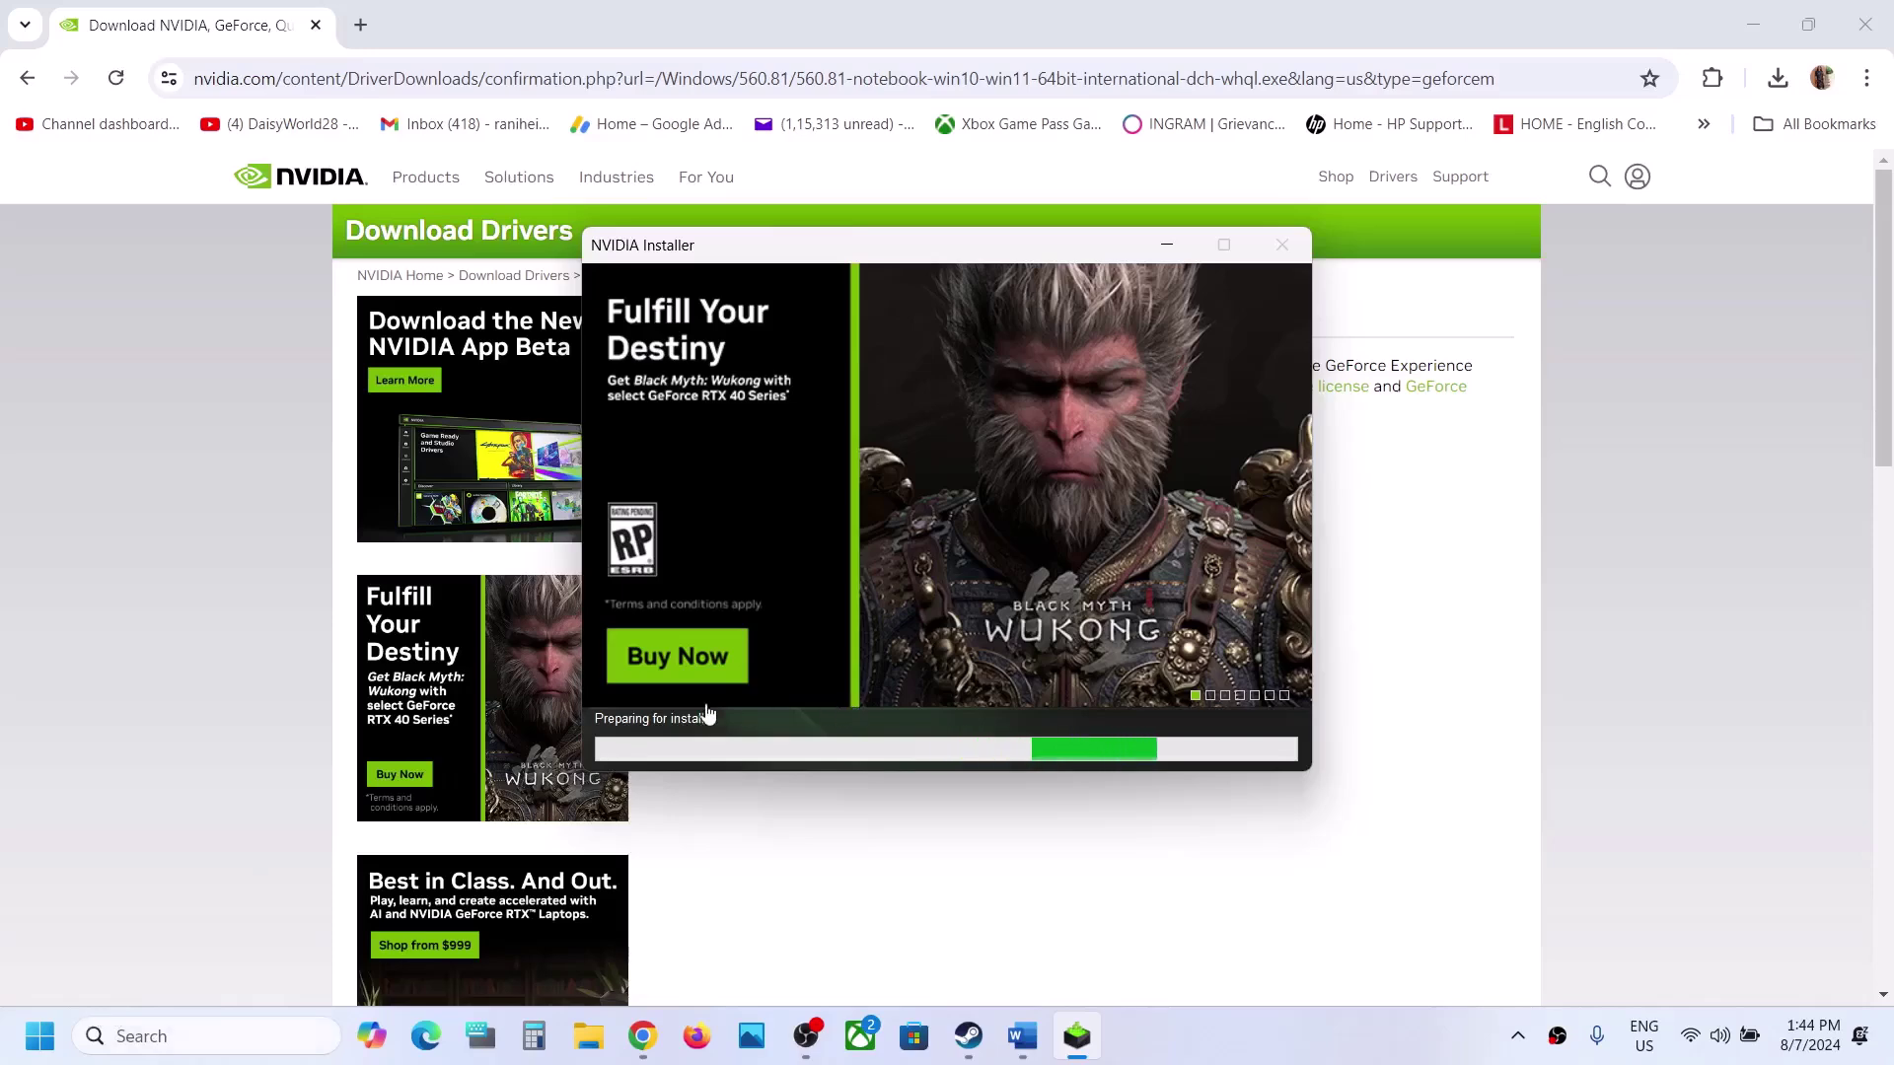
View the computer's power options for a restart and dismiss them
left_click(40, 1035)
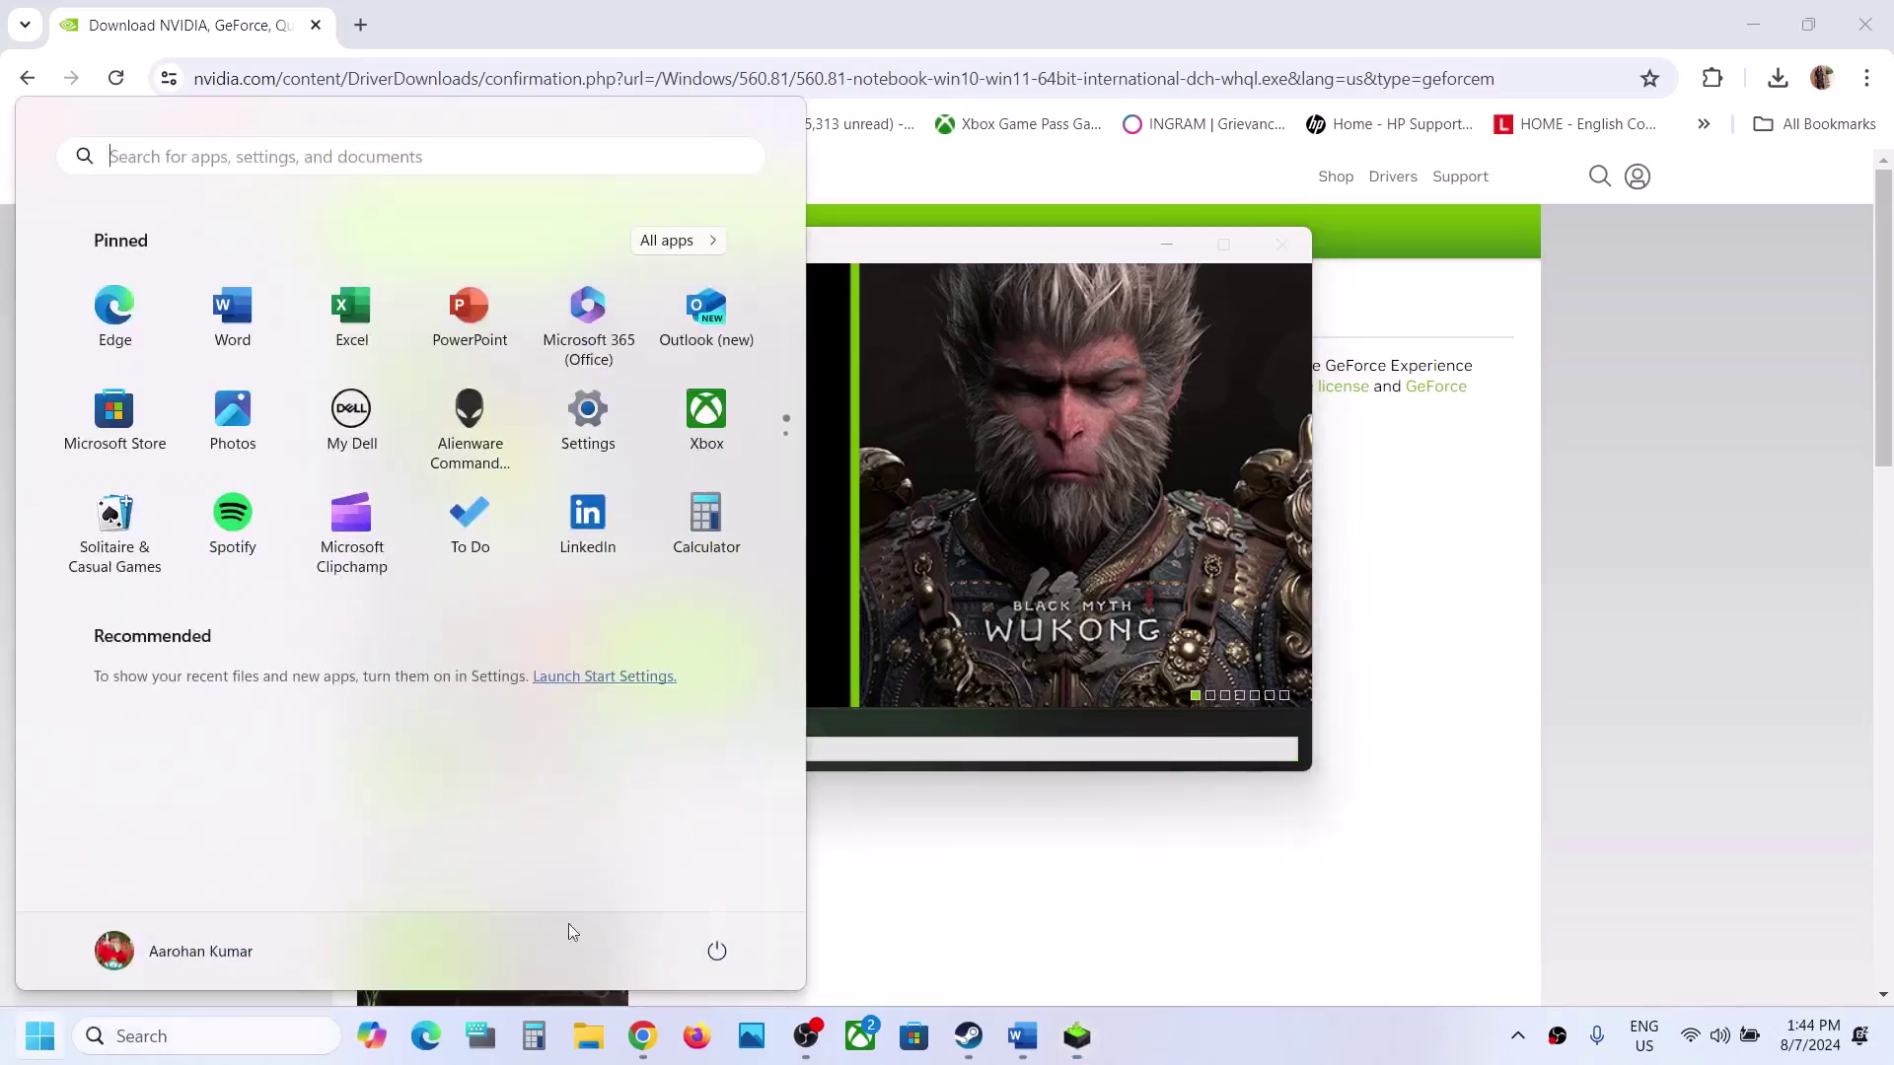
left_click(715, 950)
key("Escape")
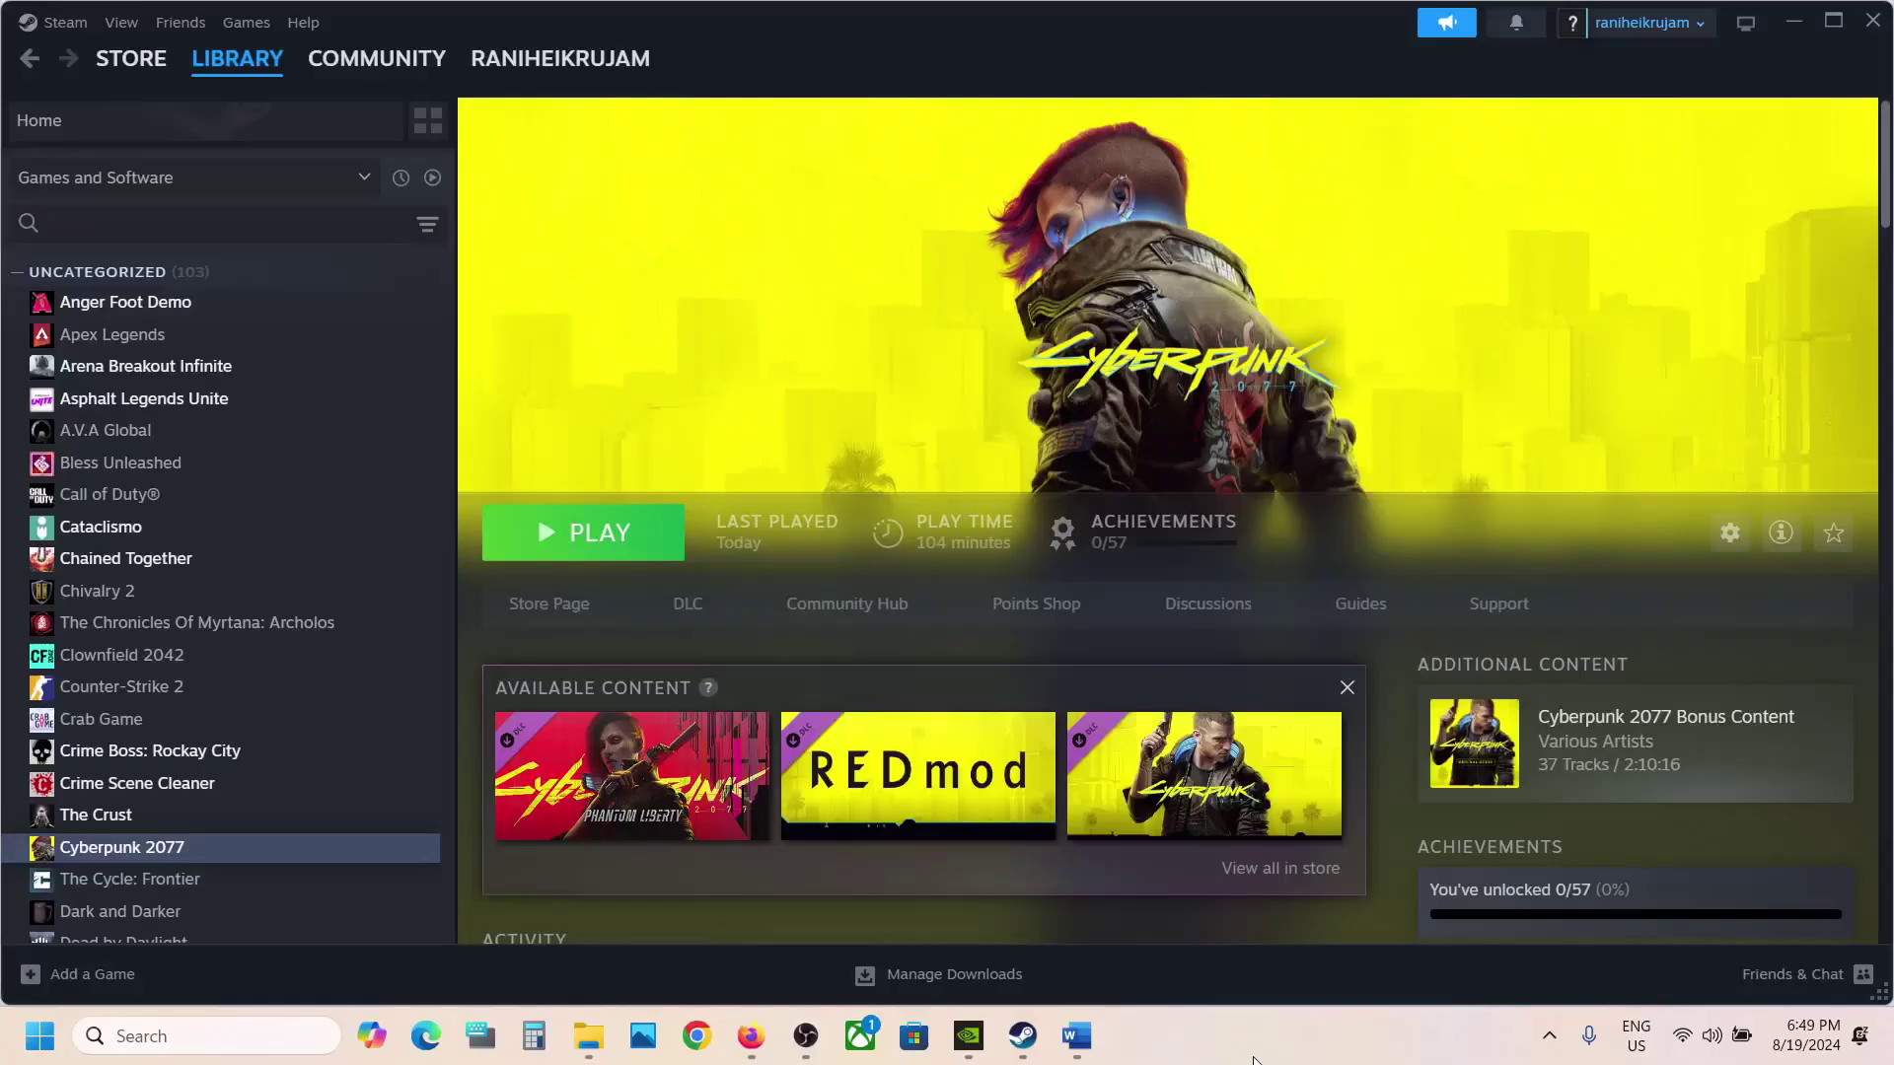
Return to the Word document and copy the word "graphics" from the Step 13 heading about the dedicated graphics card
left_click(1075, 1035)
scroll(475, 369, "down", 5)
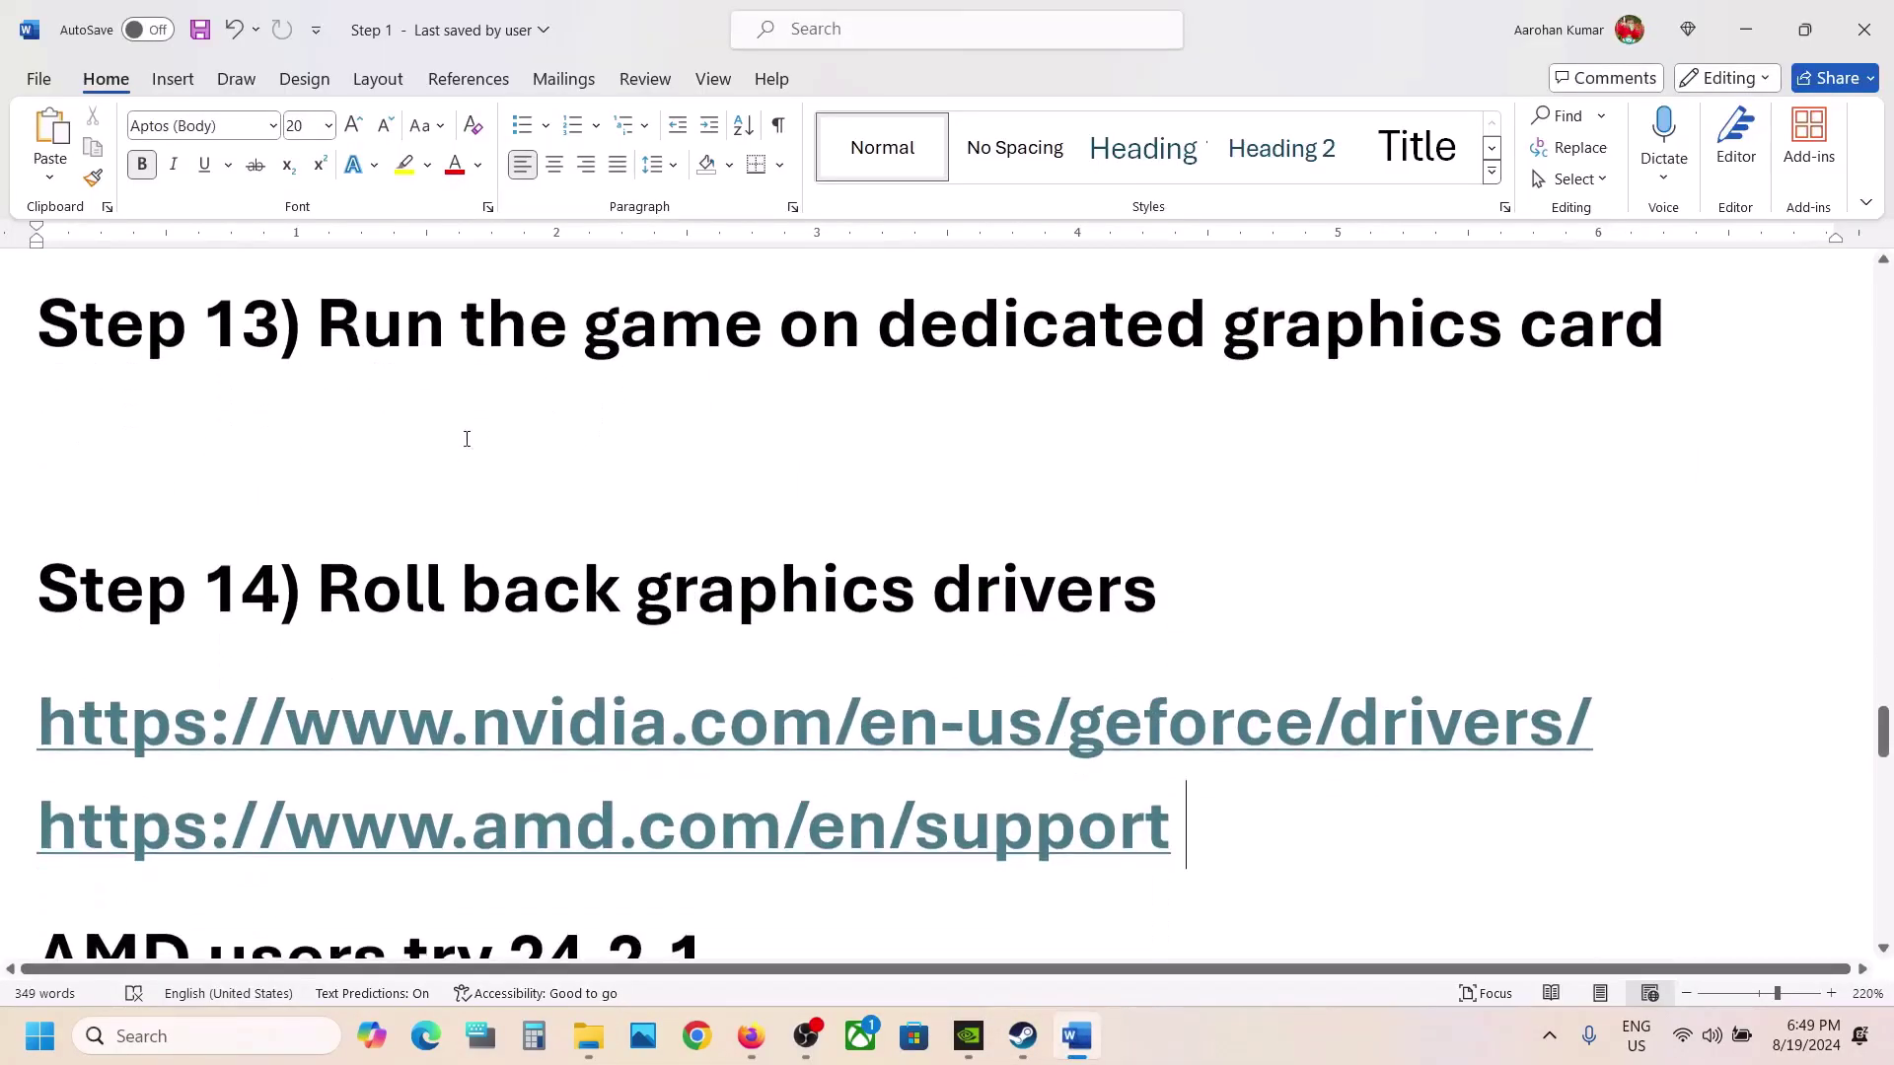
scroll(465, 435, "up", 1)
double_click(1295, 500)
key("ctrl+c")
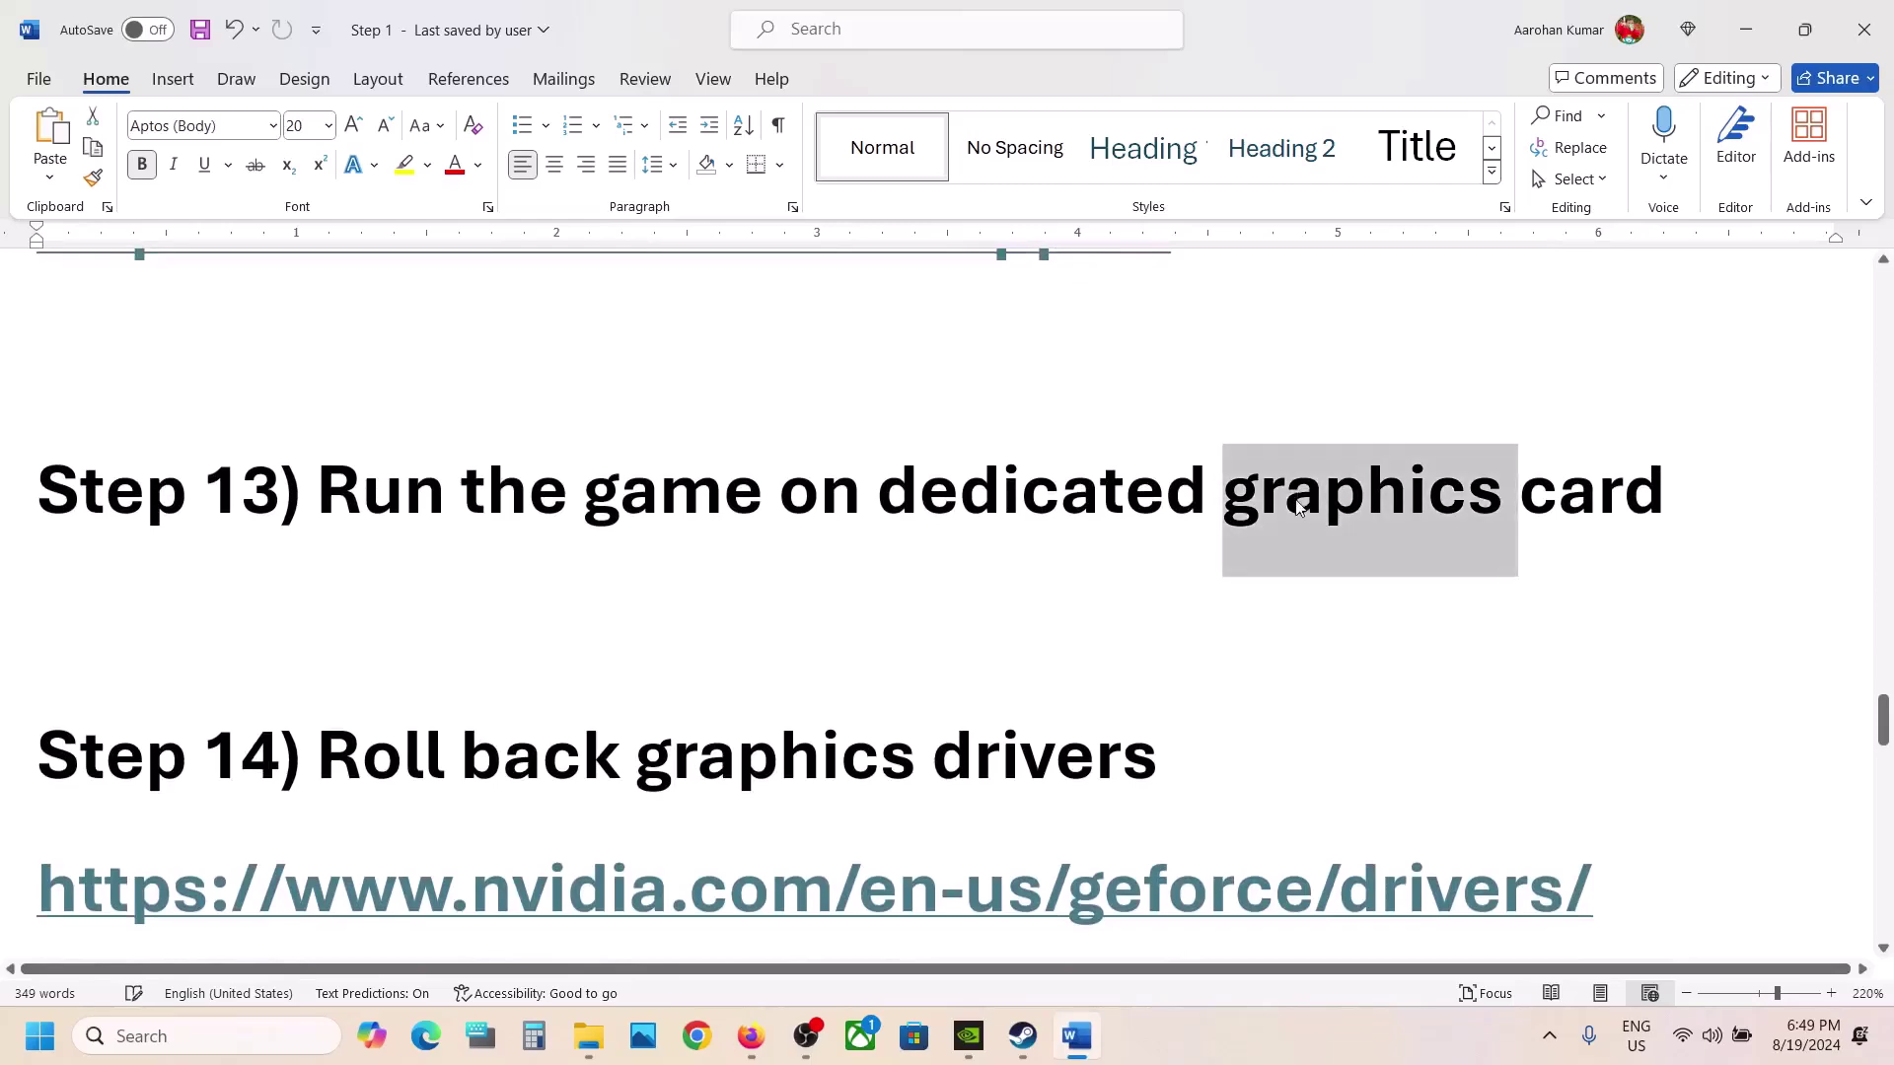
Search Windows for the copied word "graphics" and open Graphics settings
left_click(296, 1036)
key("ctrl+v")
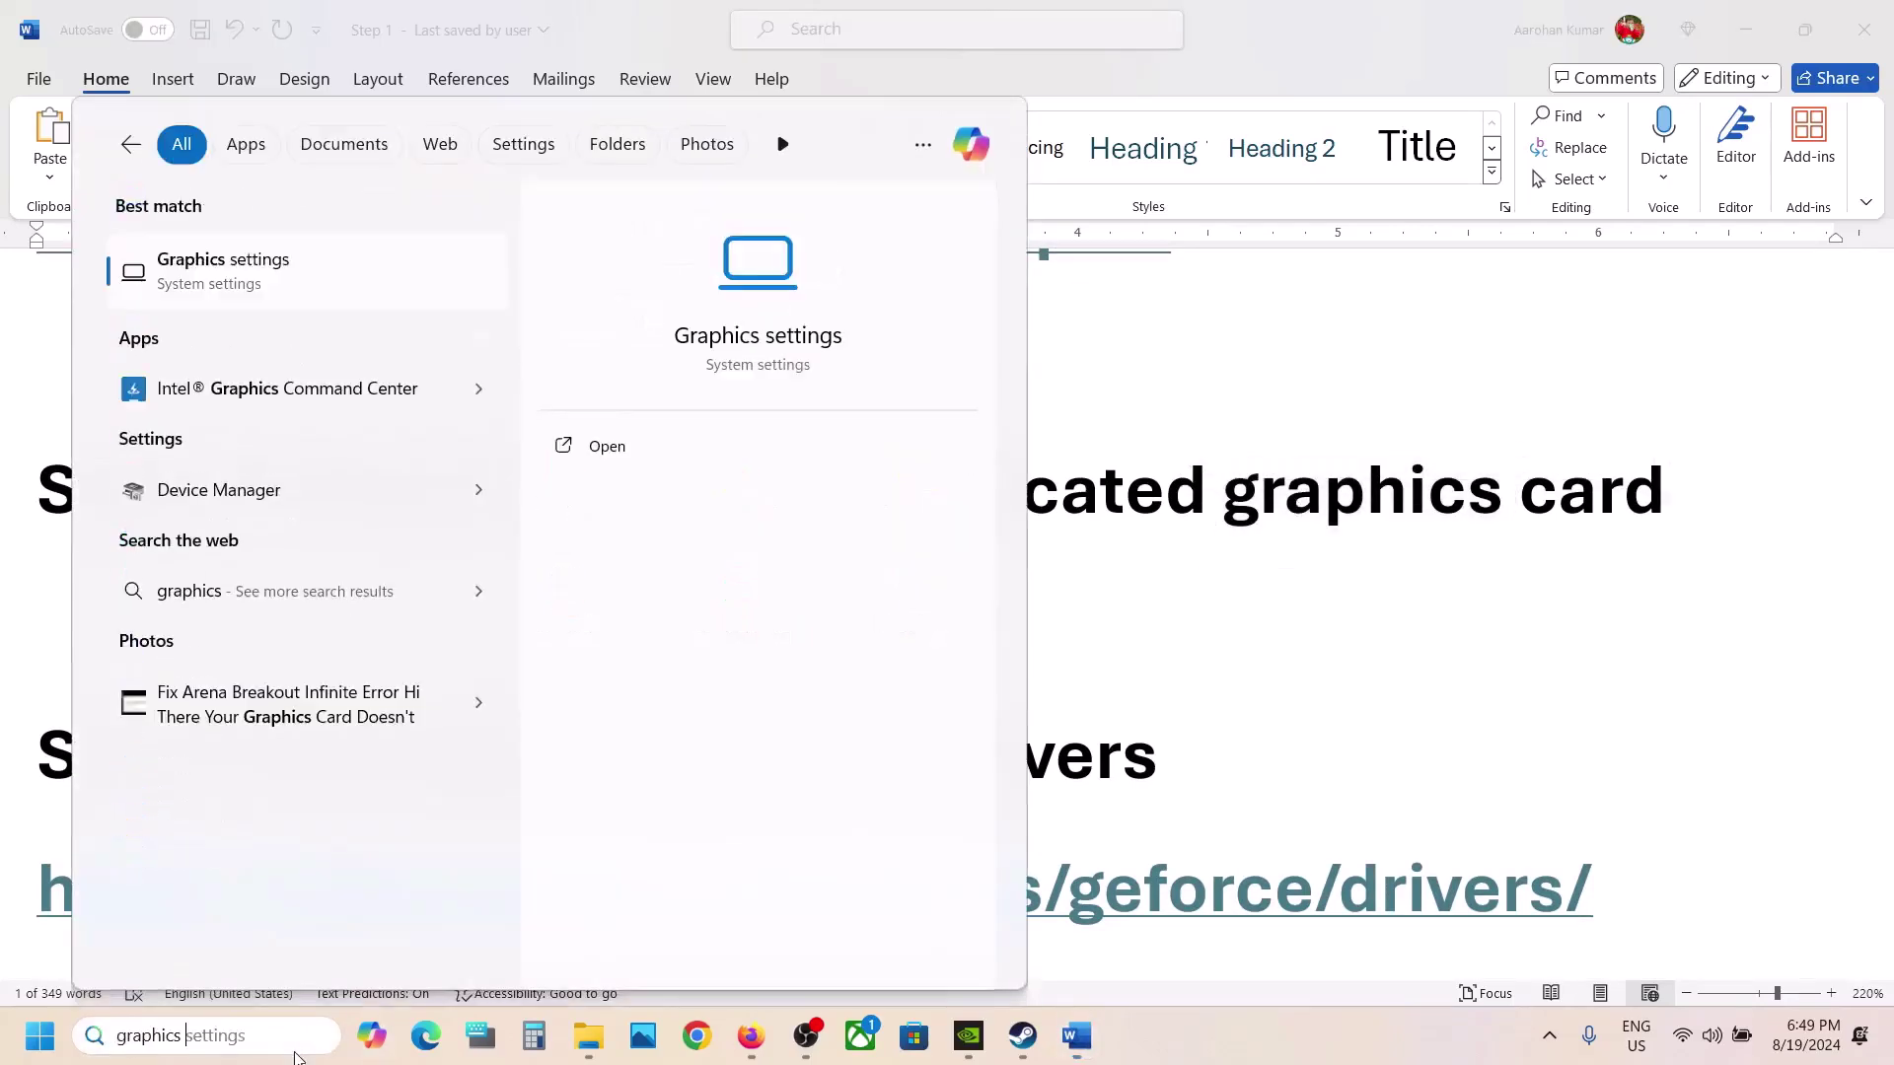
left_click(283, 284)
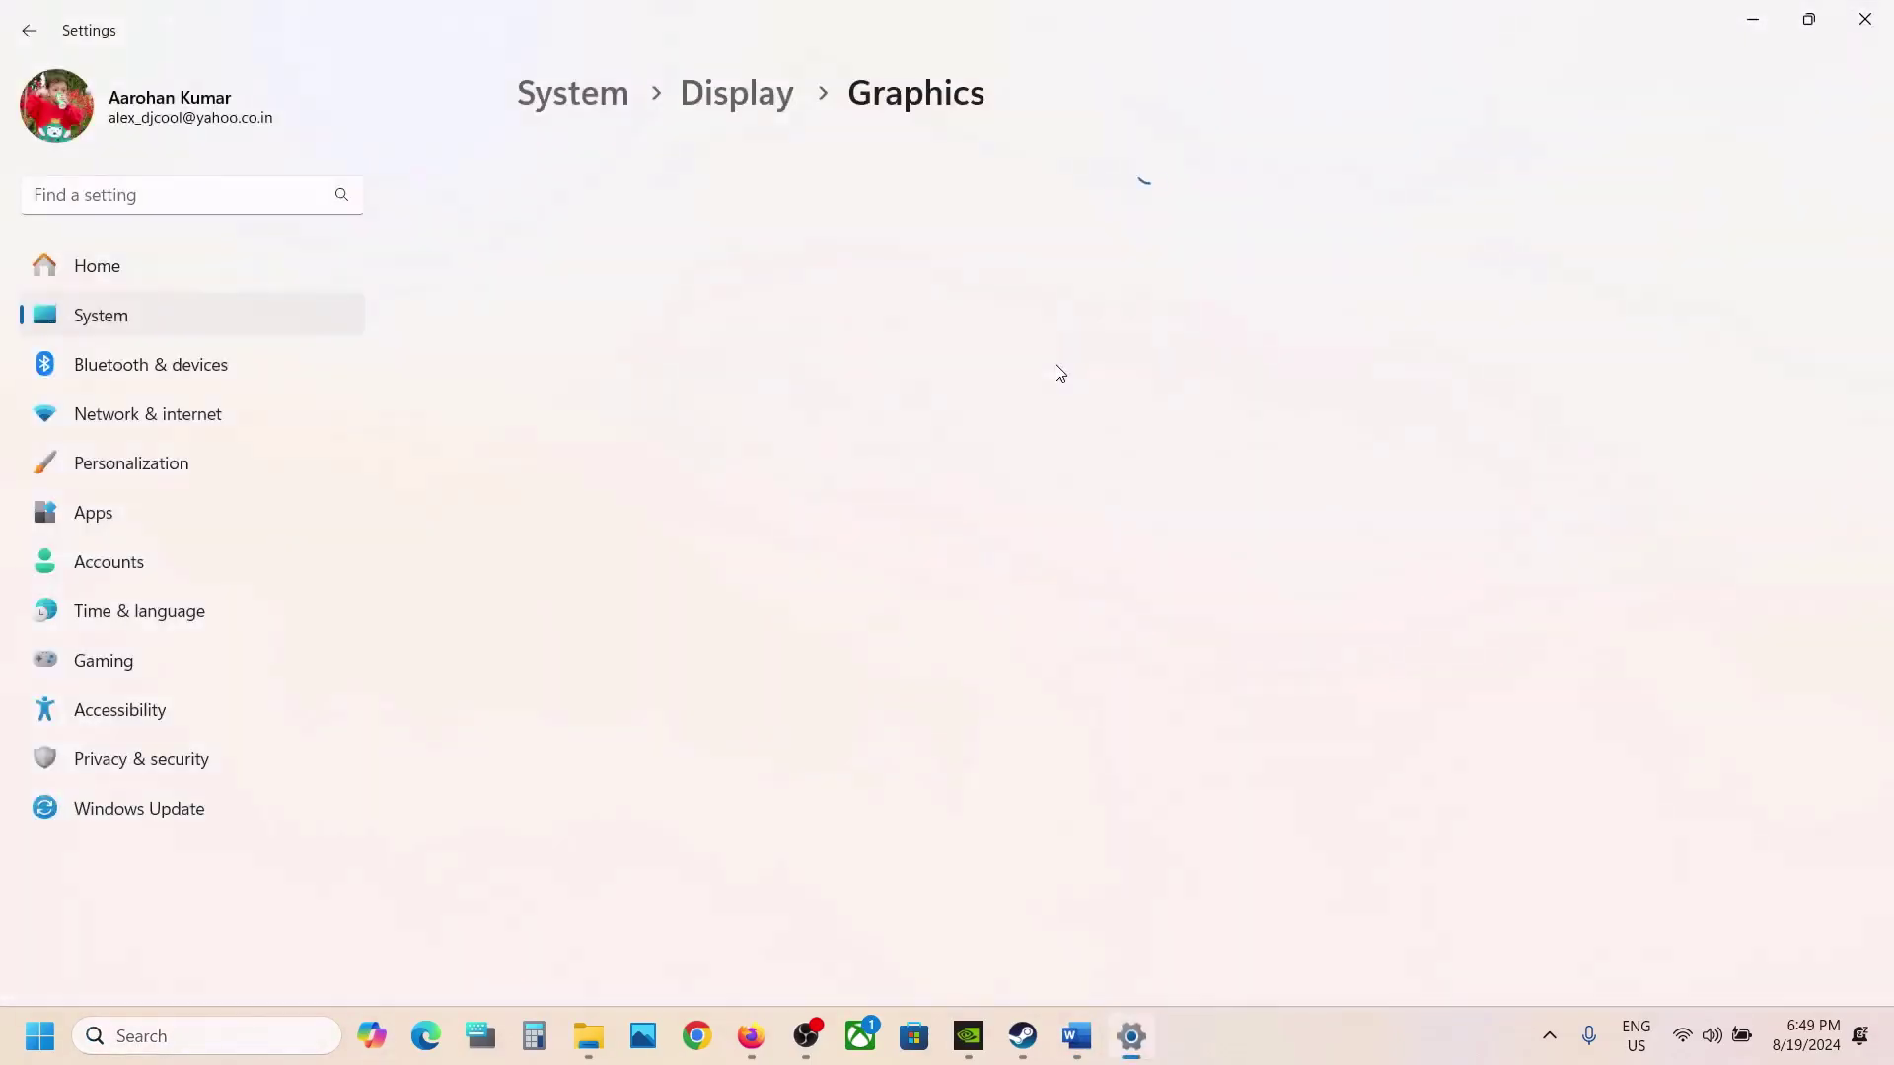
Try to add the Cyberpunk2077 application from Cyberpunk 2077\bin\x64 as a desktop app in the custom graphics options
left_click(595, 442)
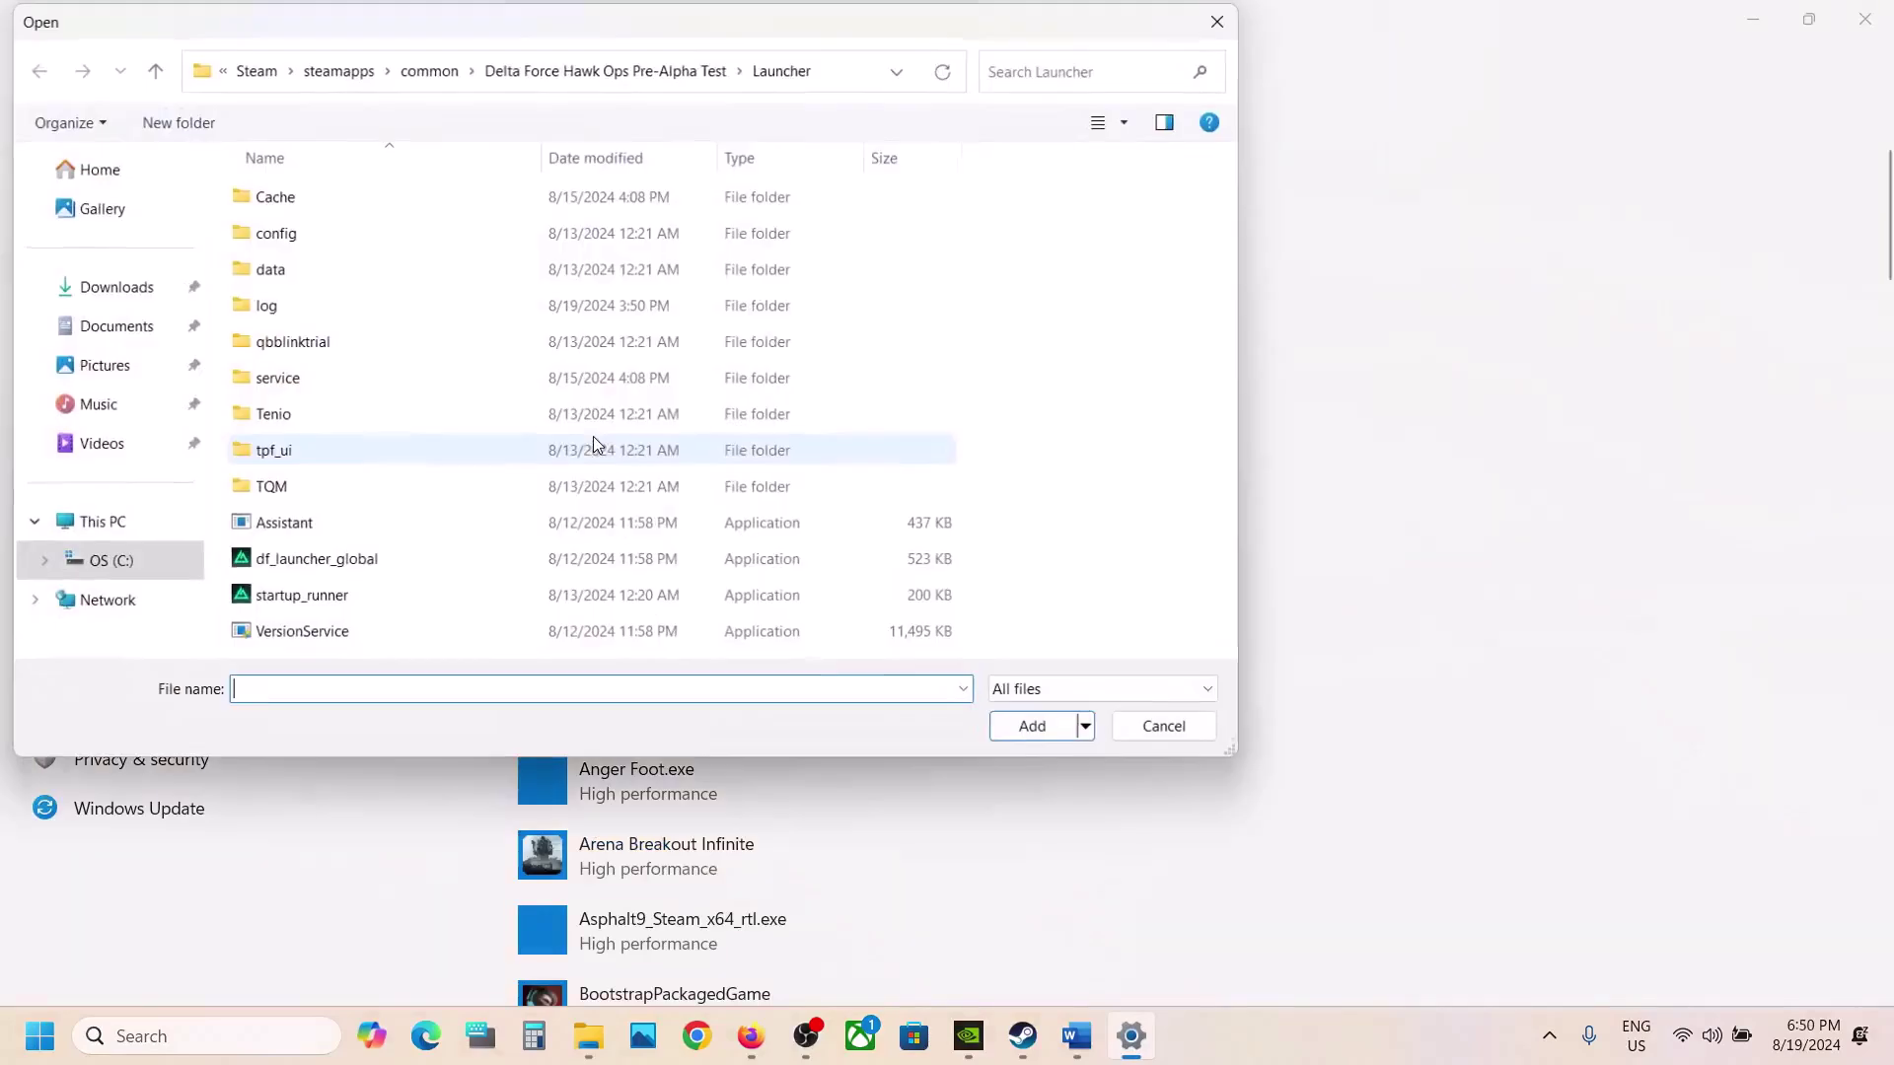
left_click(360, 85)
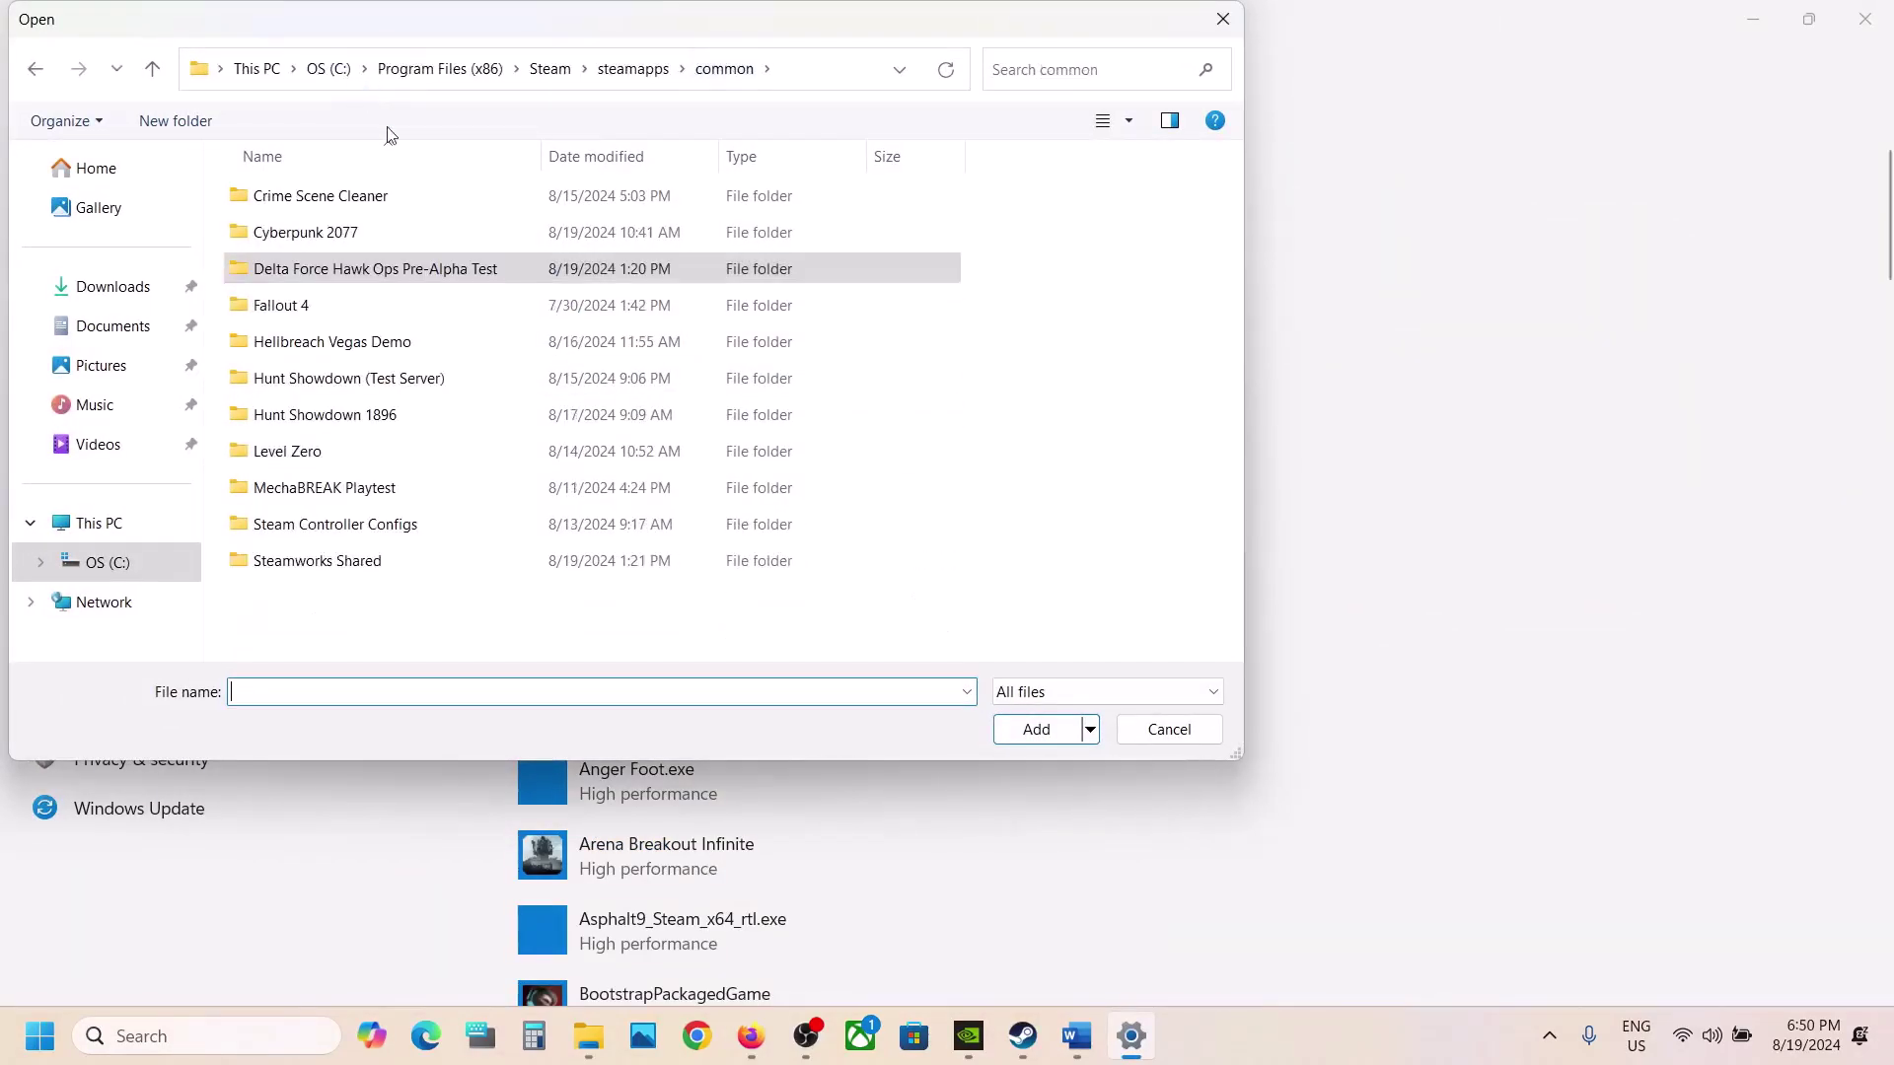
double_click(347, 229)
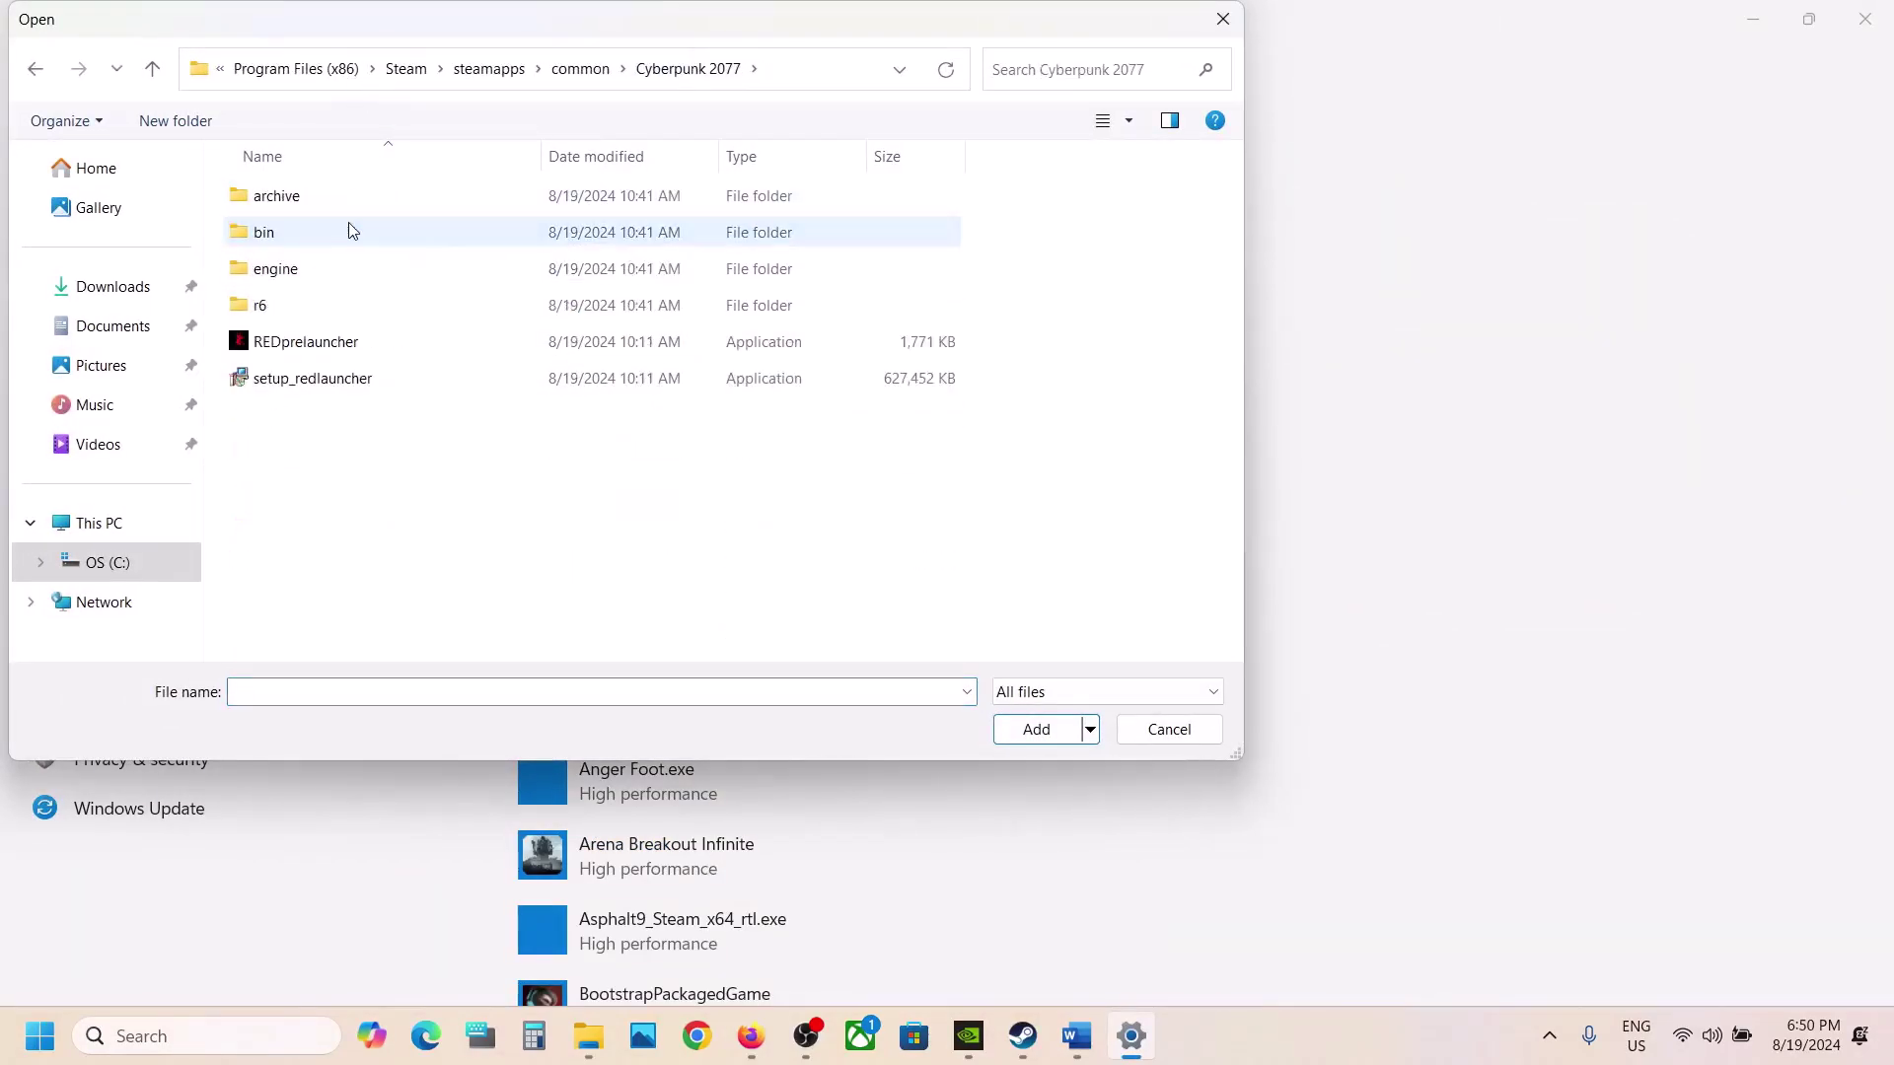
double_click(263, 233)
double_click(266, 197)
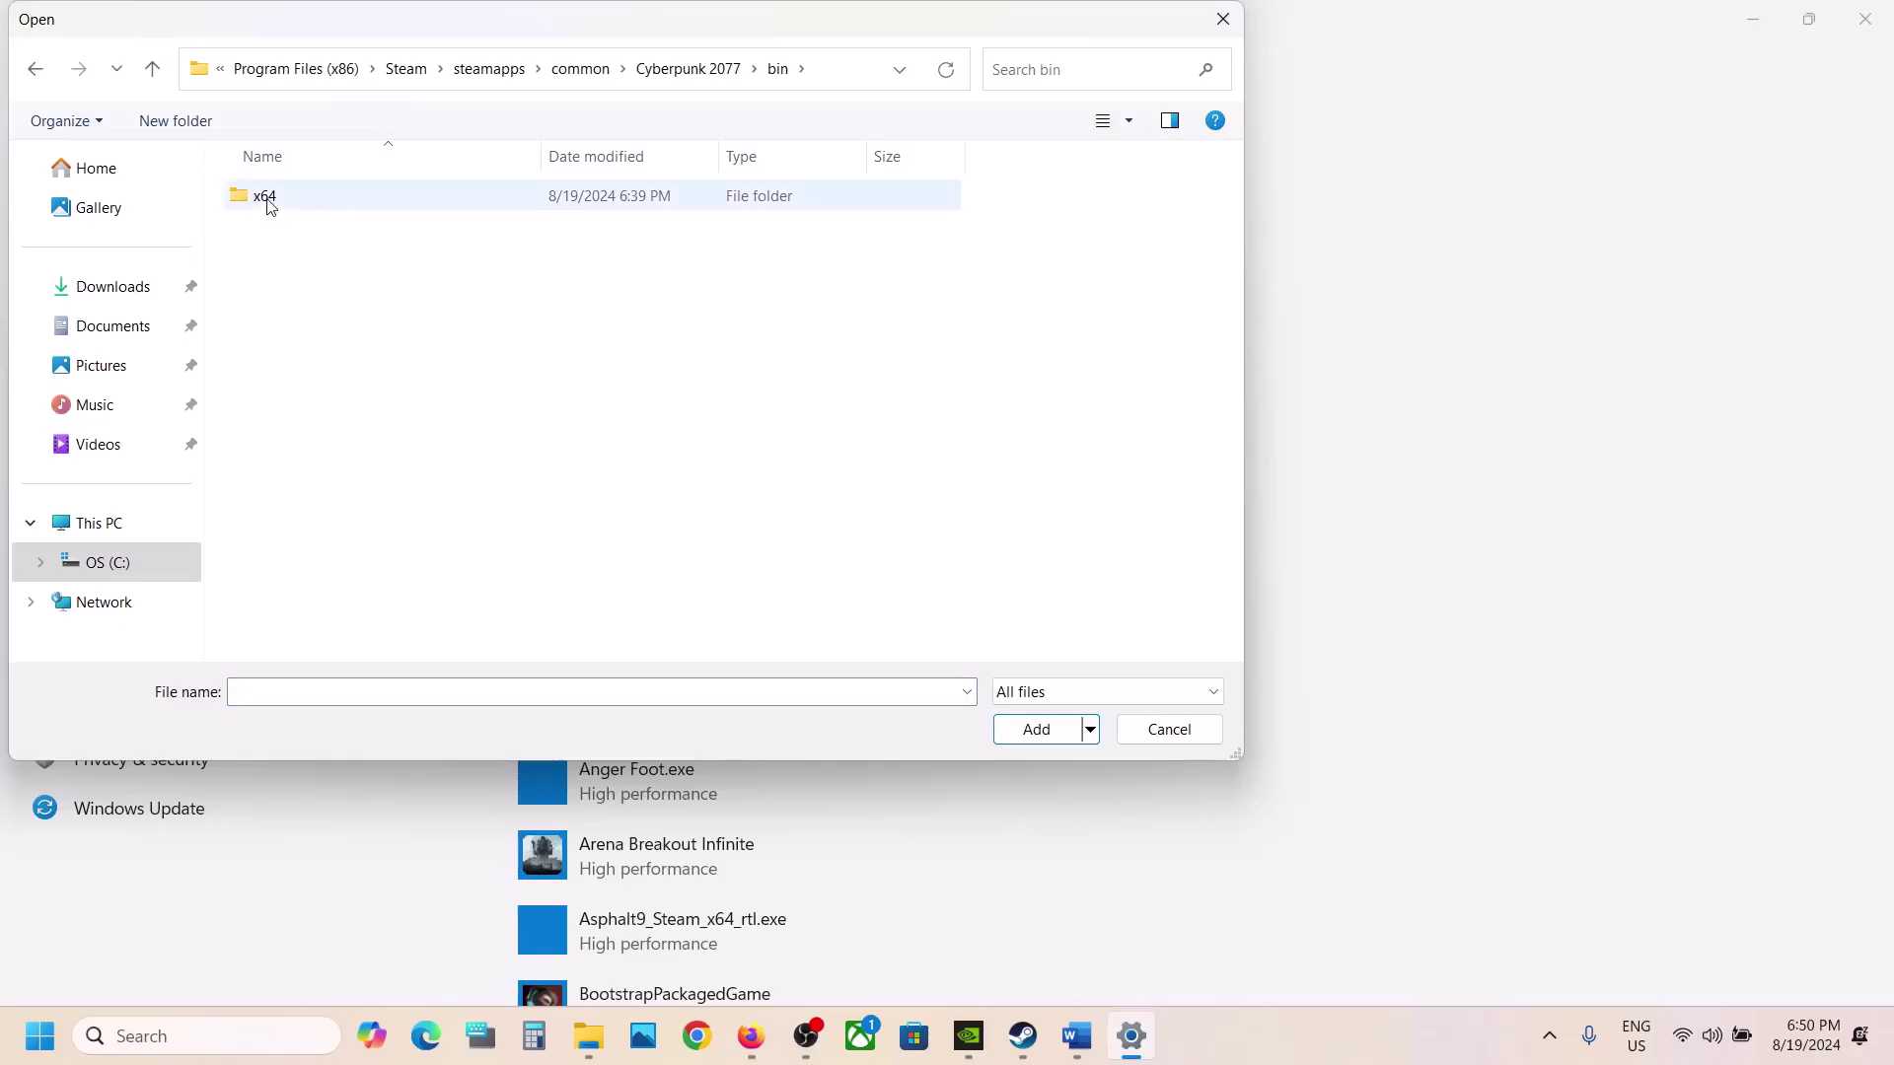
left_click(283, 280)
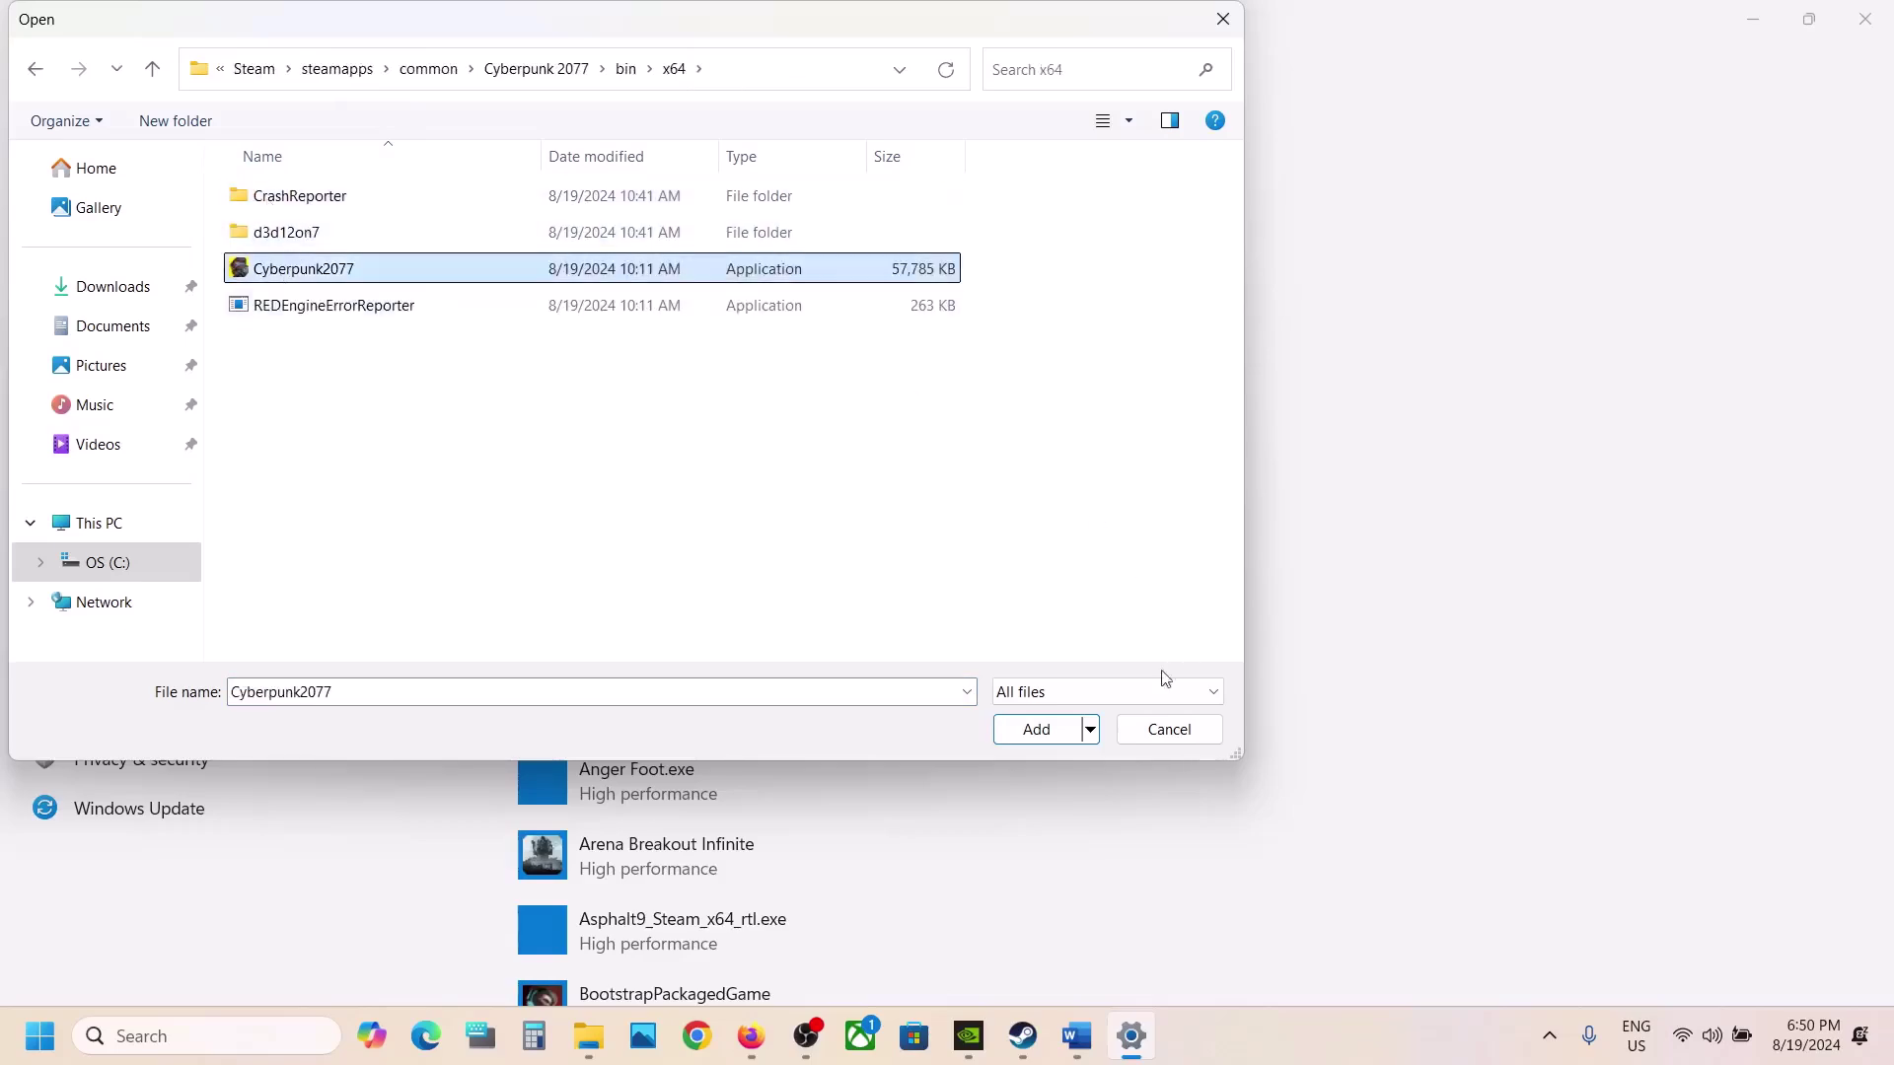
left_click(1030, 730)
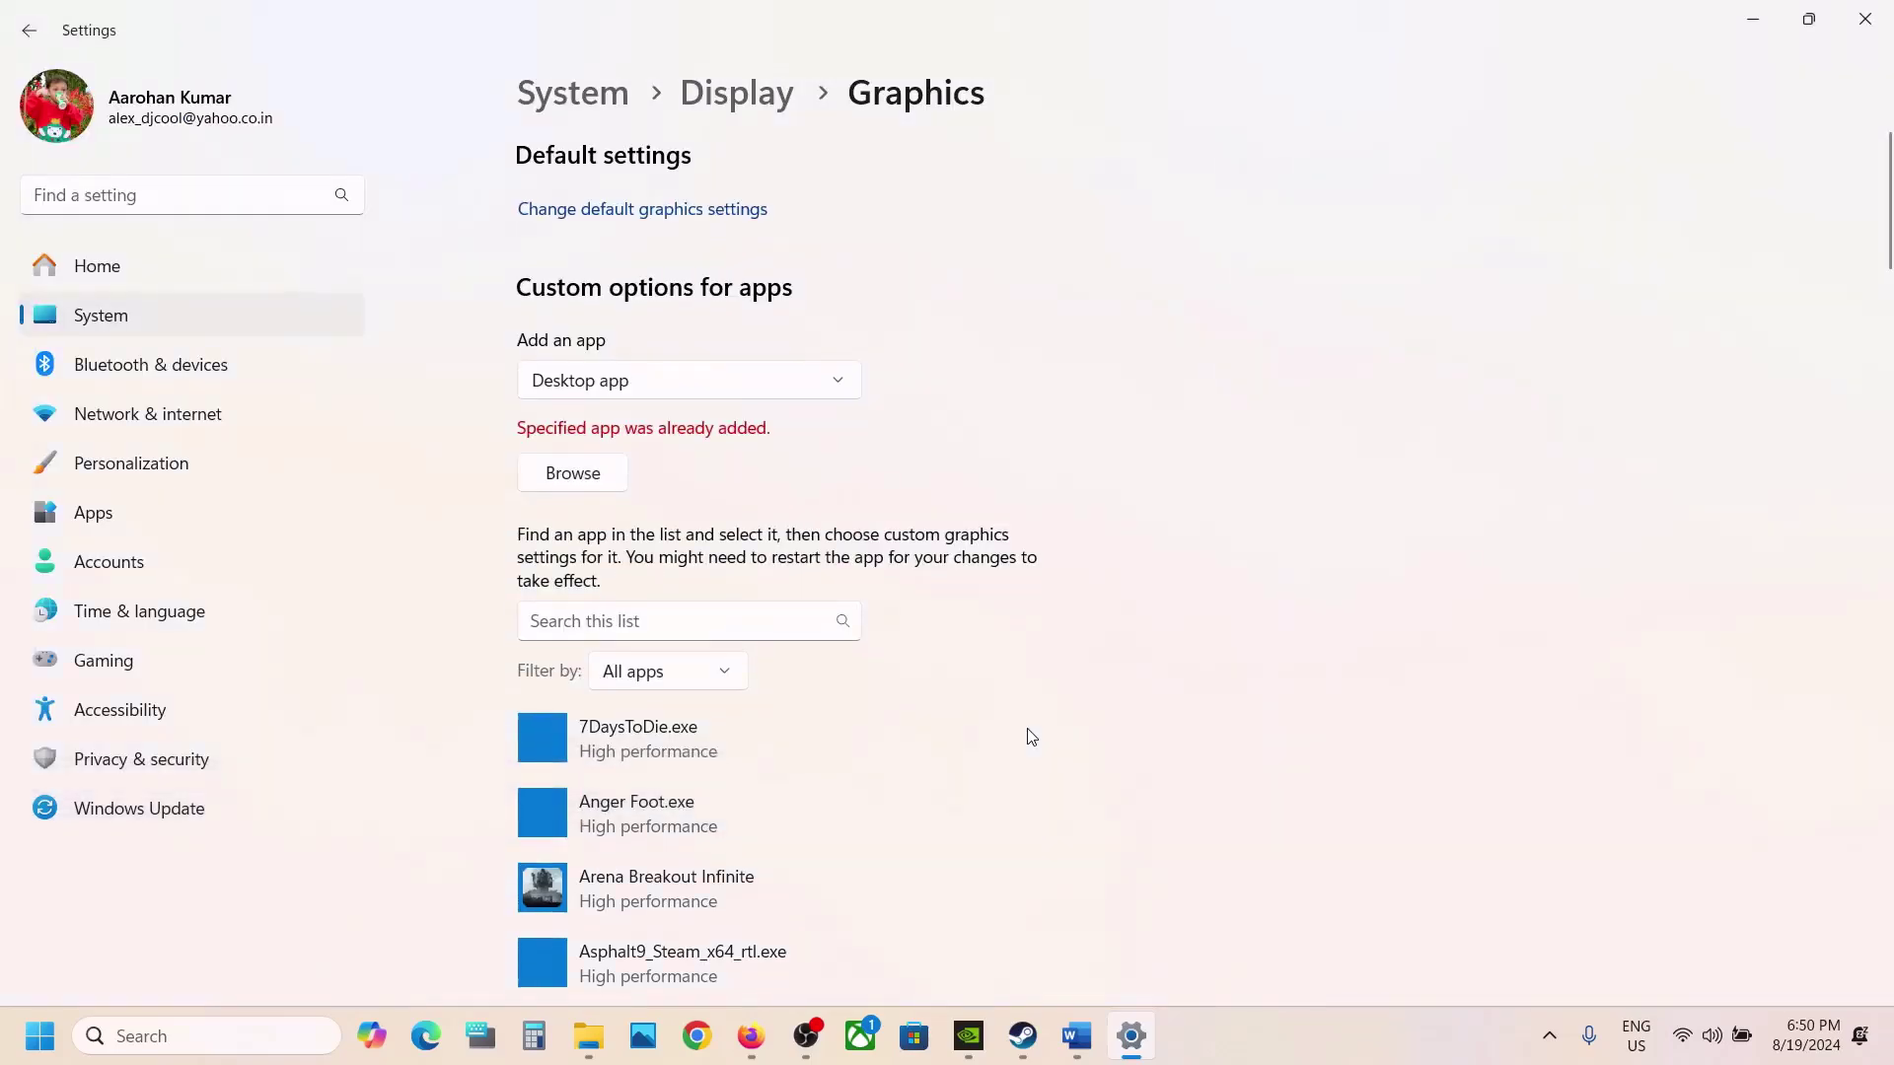
Set the graphics preference of Cyberpunk 2077 to High performance, save it and close Settings
scroll(1031, 738, "down", 5)
scroll(1027, 736, "down", 2)
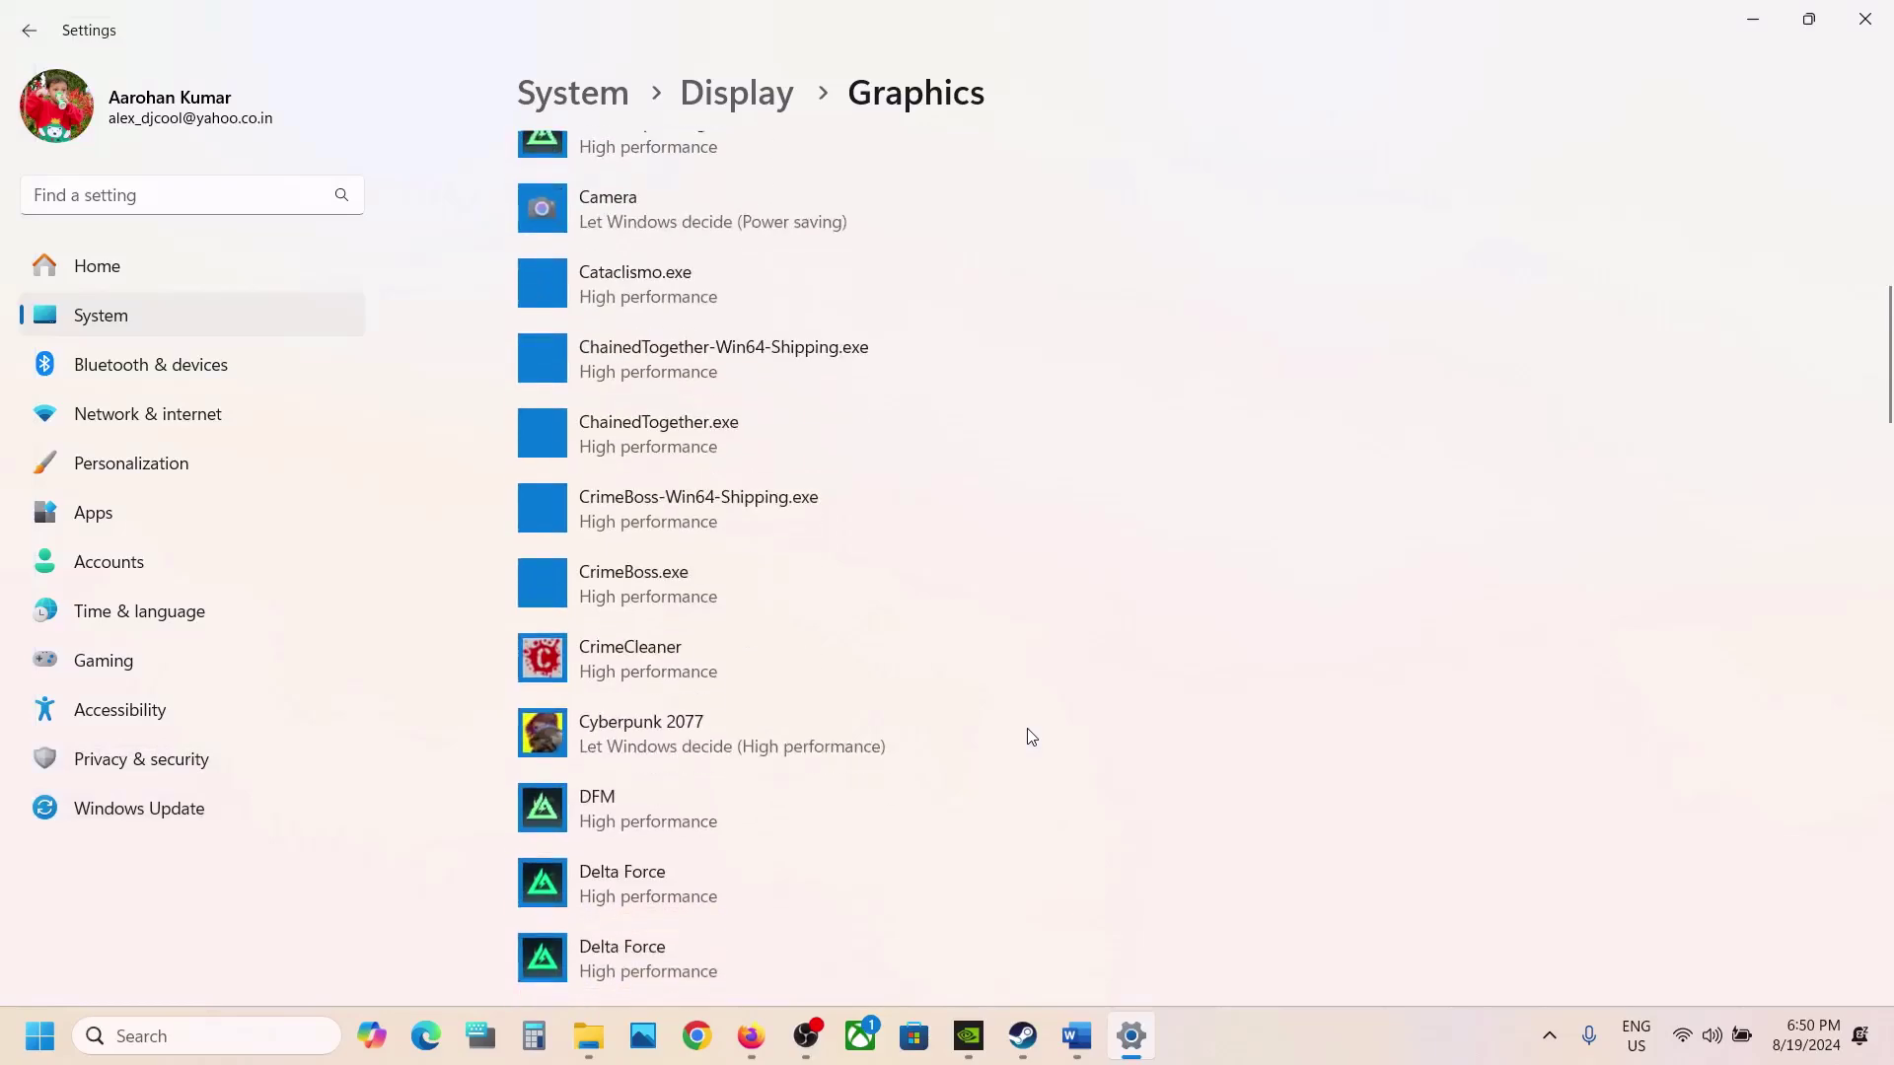
left_click(728, 732)
scroll(728, 736, "down", 3)
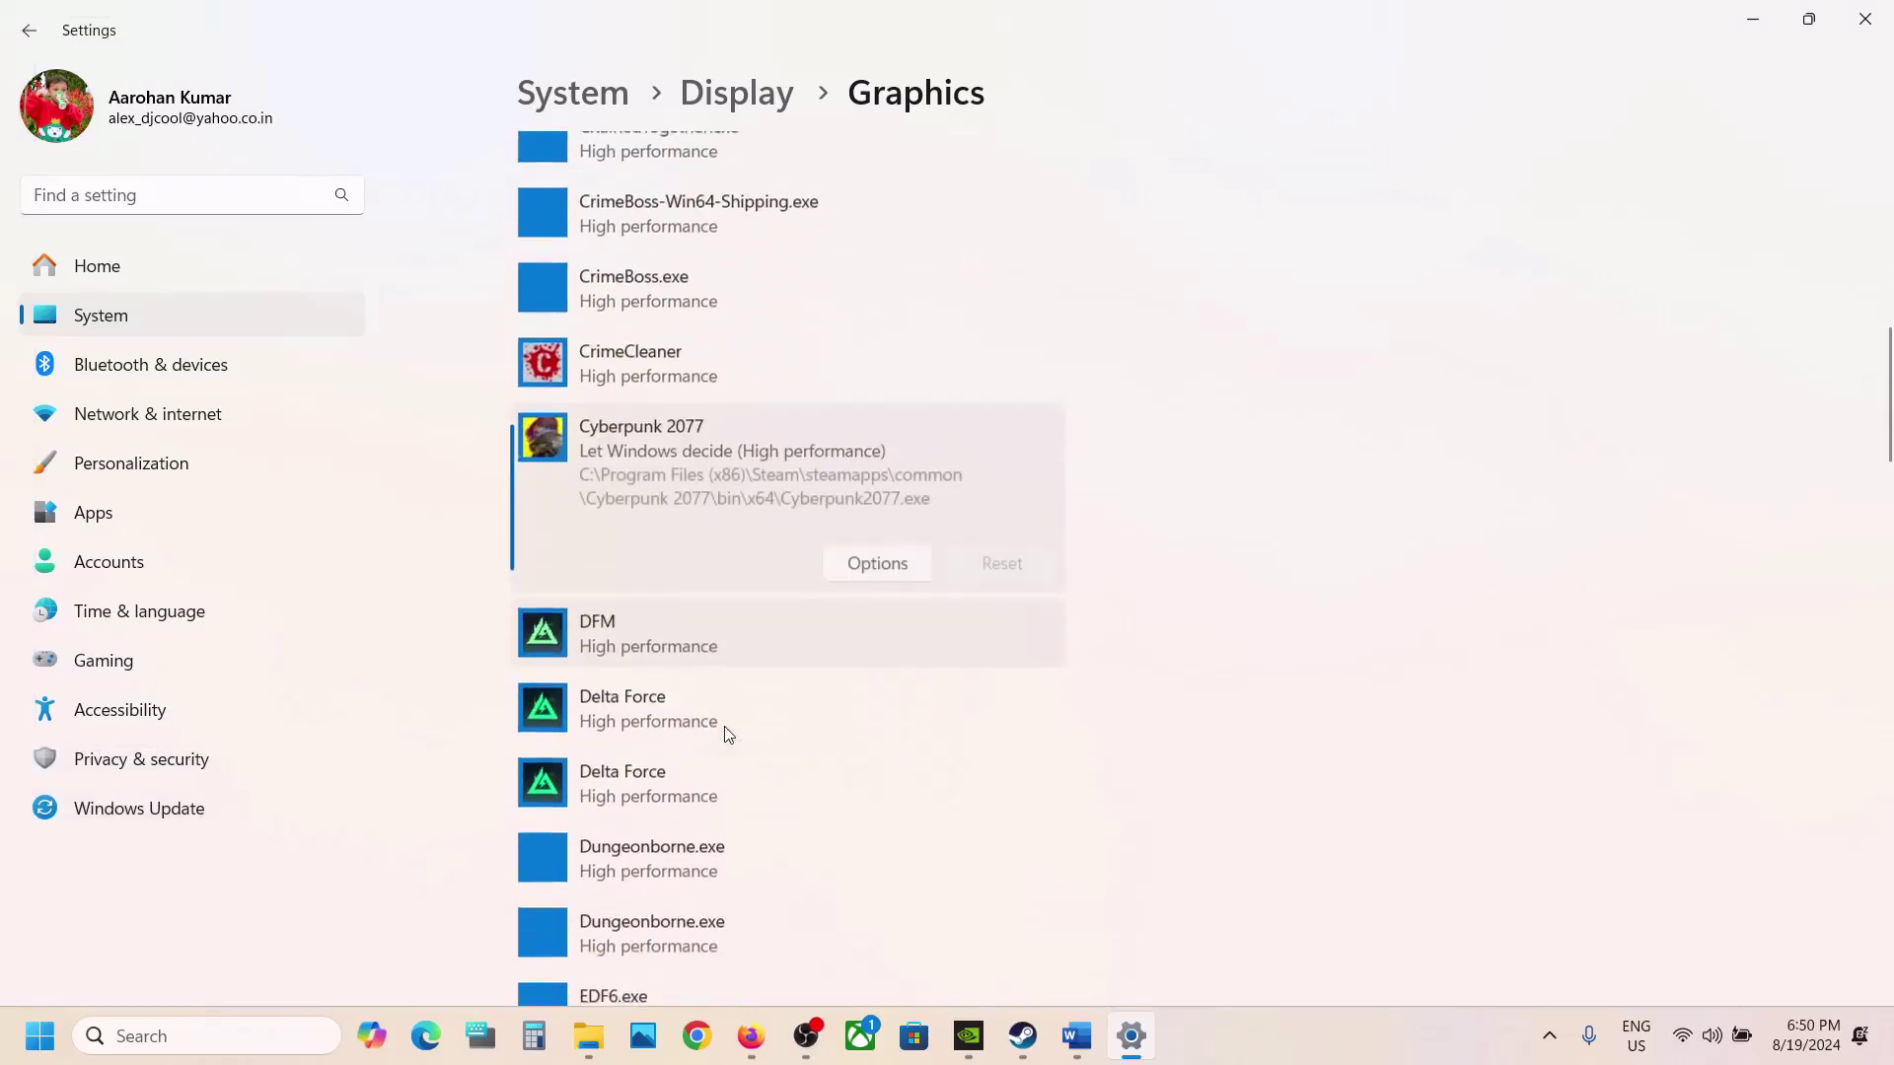
left_click(878, 550)
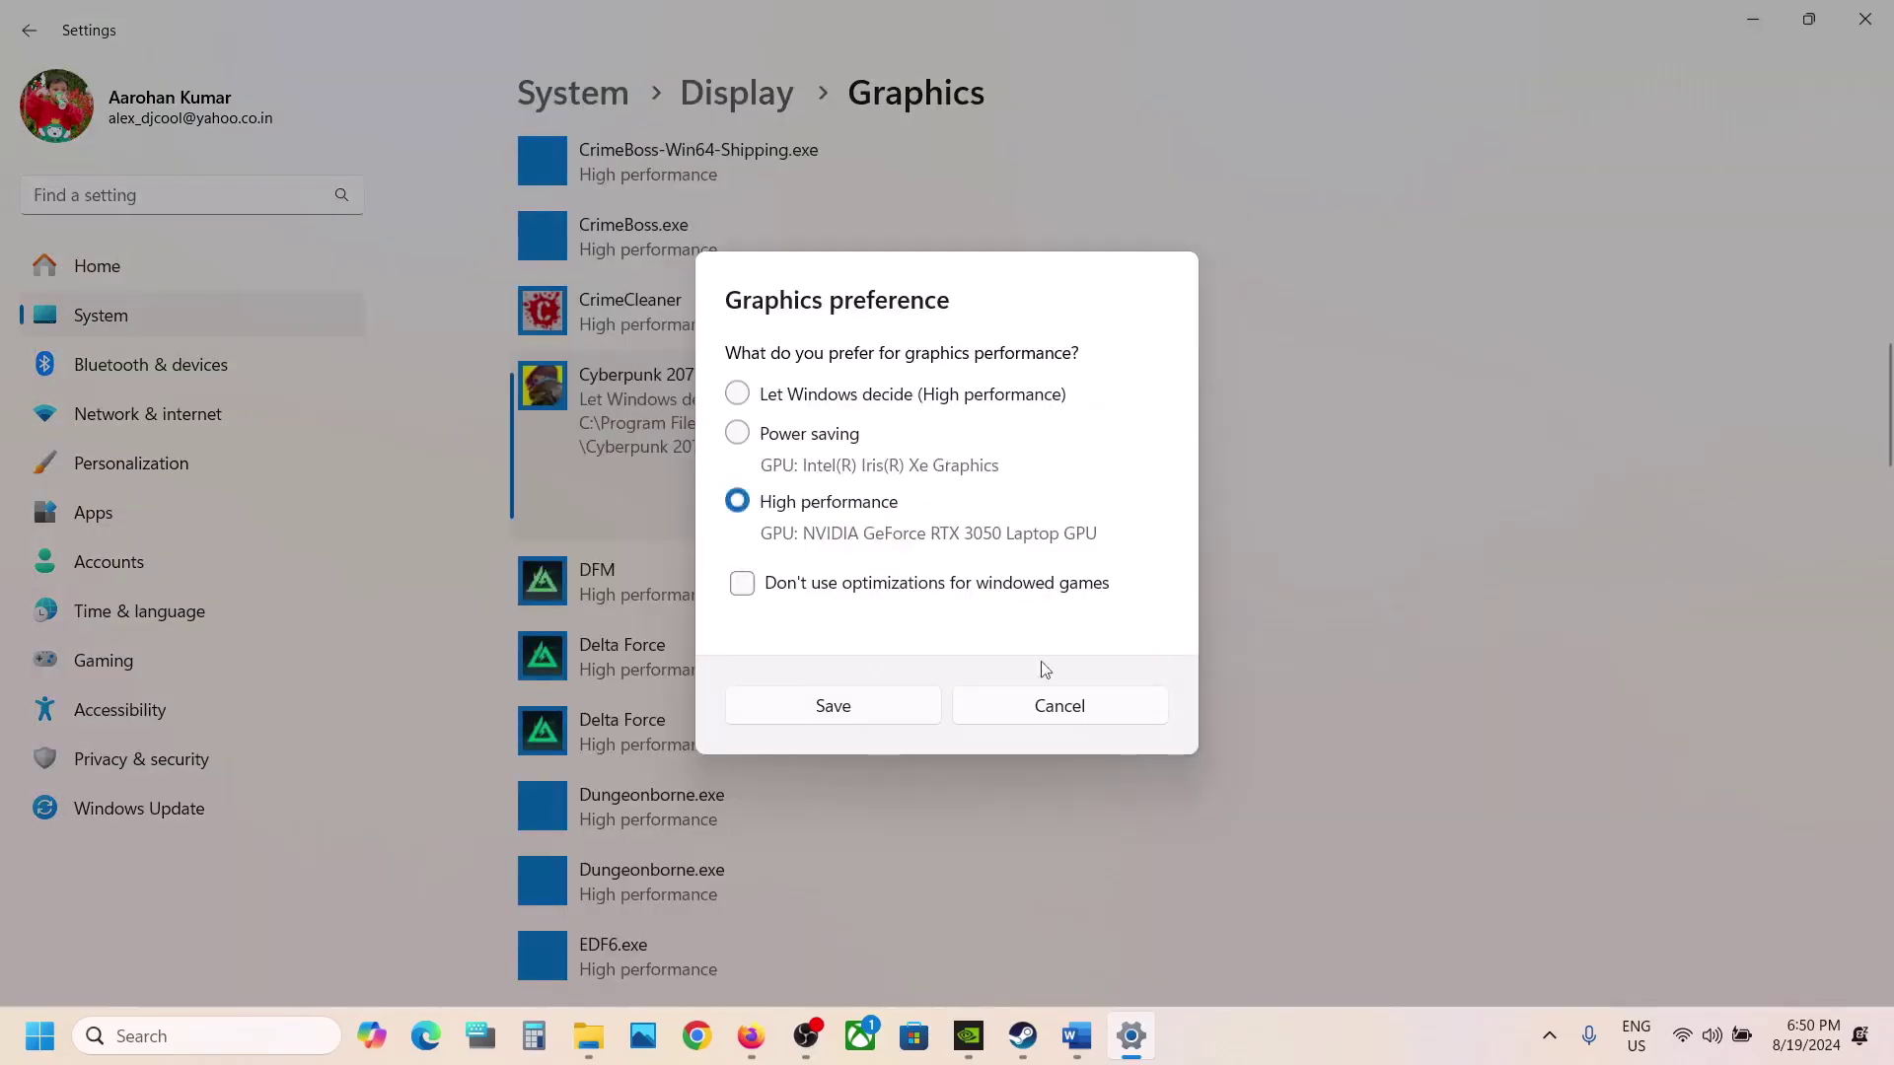
left_click(879, 706)
left_click(1860, 37)
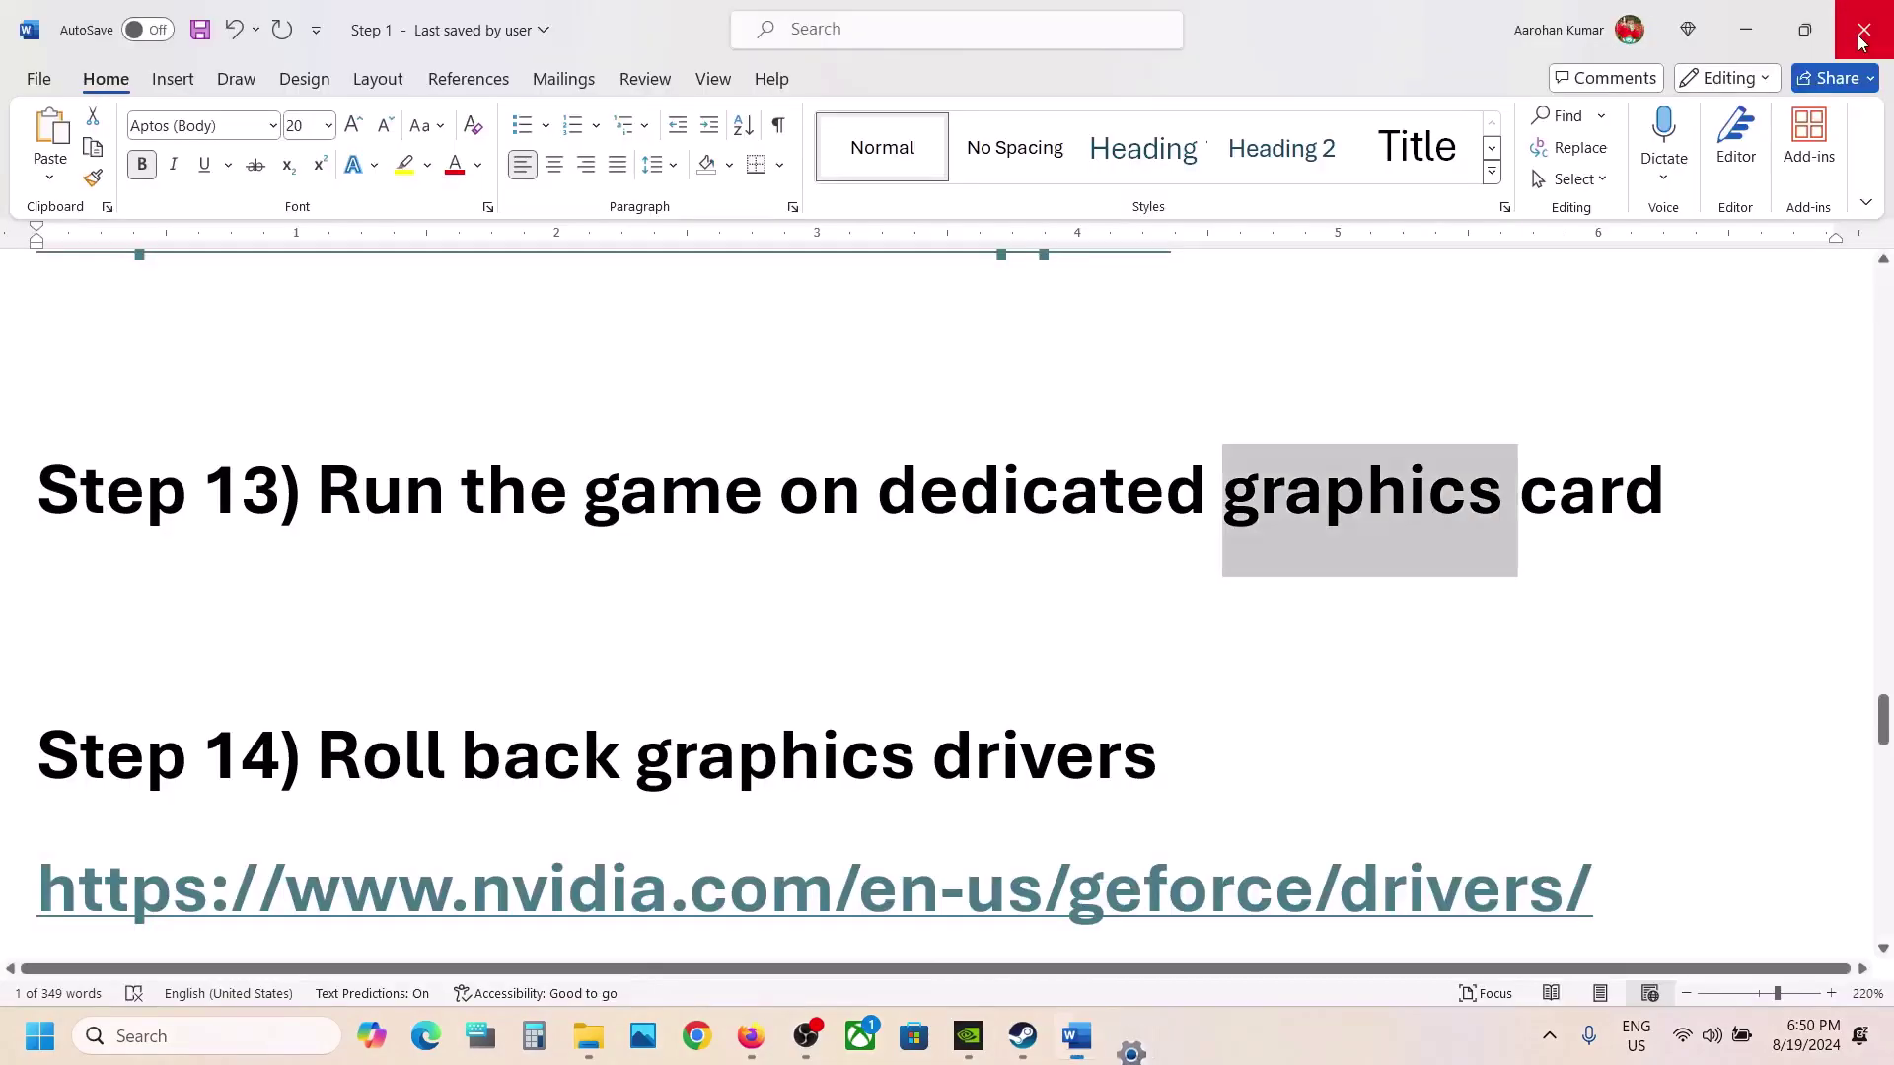
Copy the NVIDIA GeForce drivers link under the Step 14 heading in the document and open it in Chrome
scroll(816, 468, "down", 3)
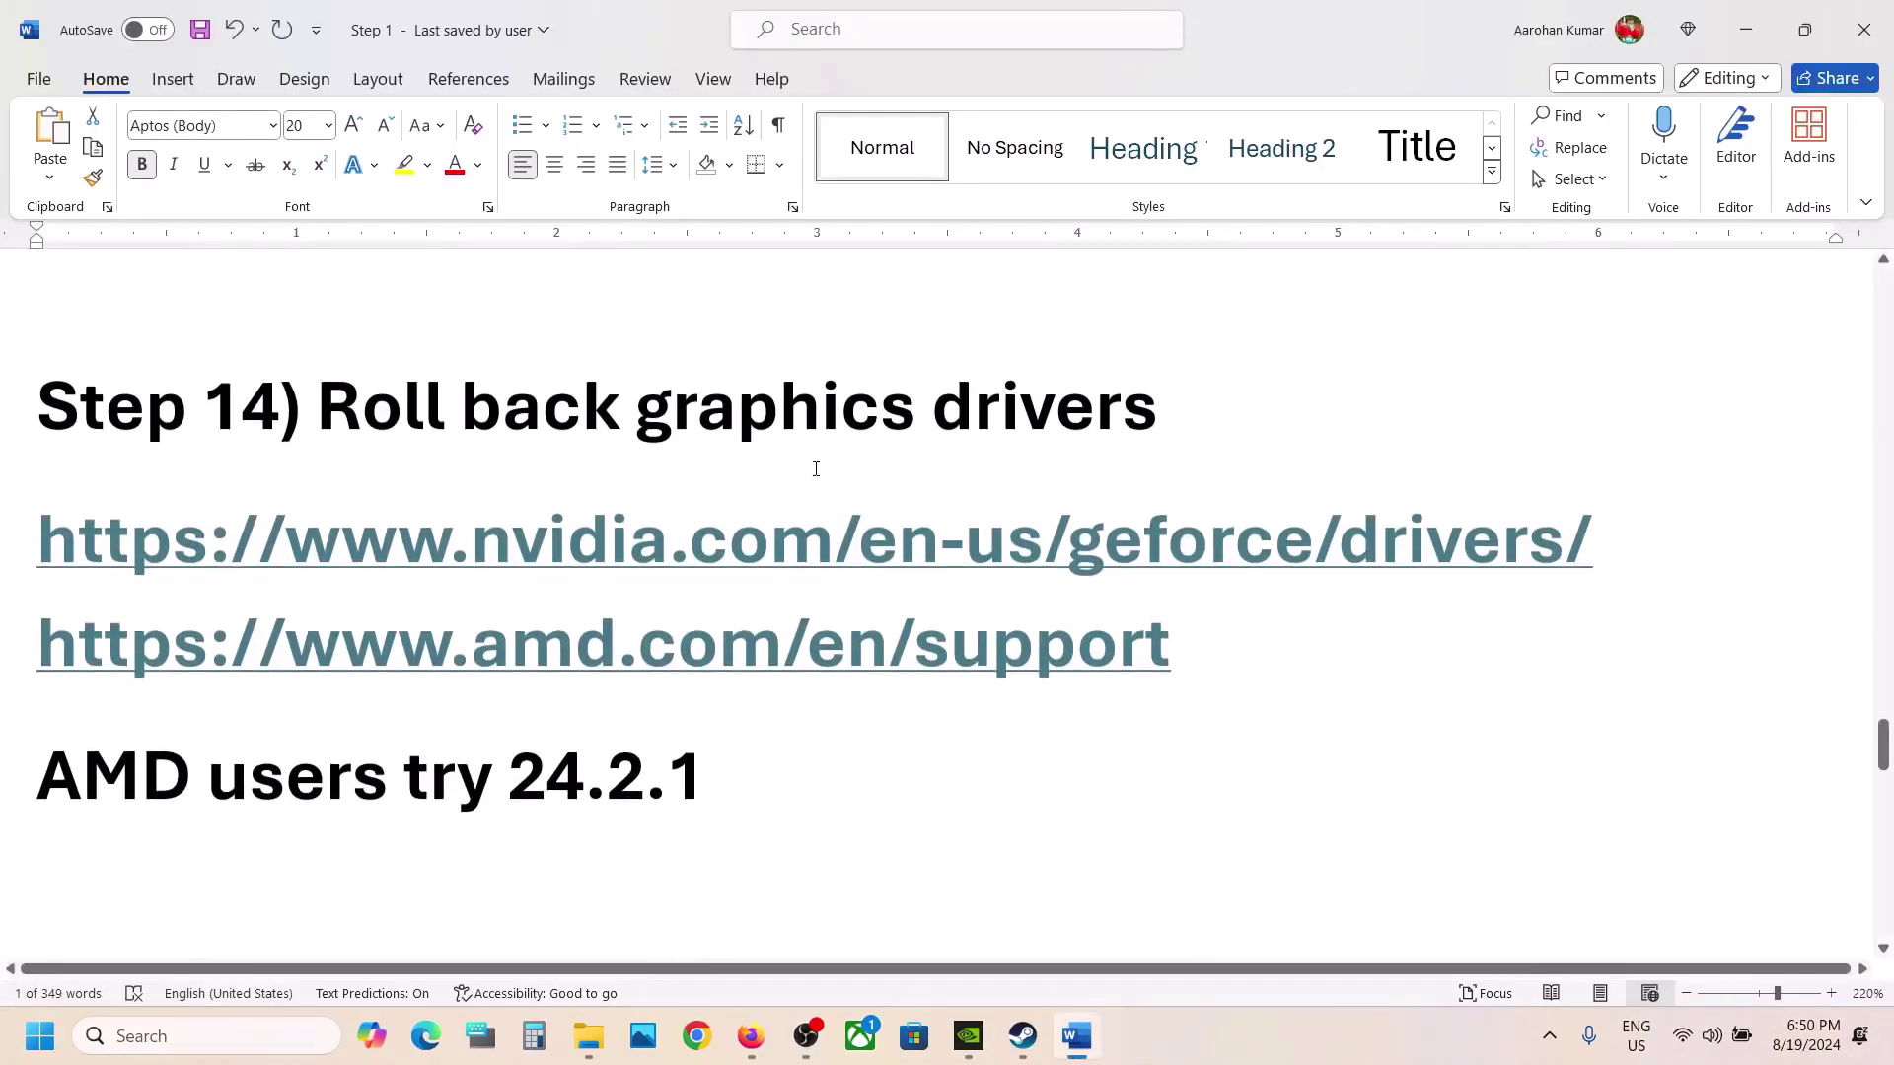
left_click_drag(1597, 533, 12, 584)
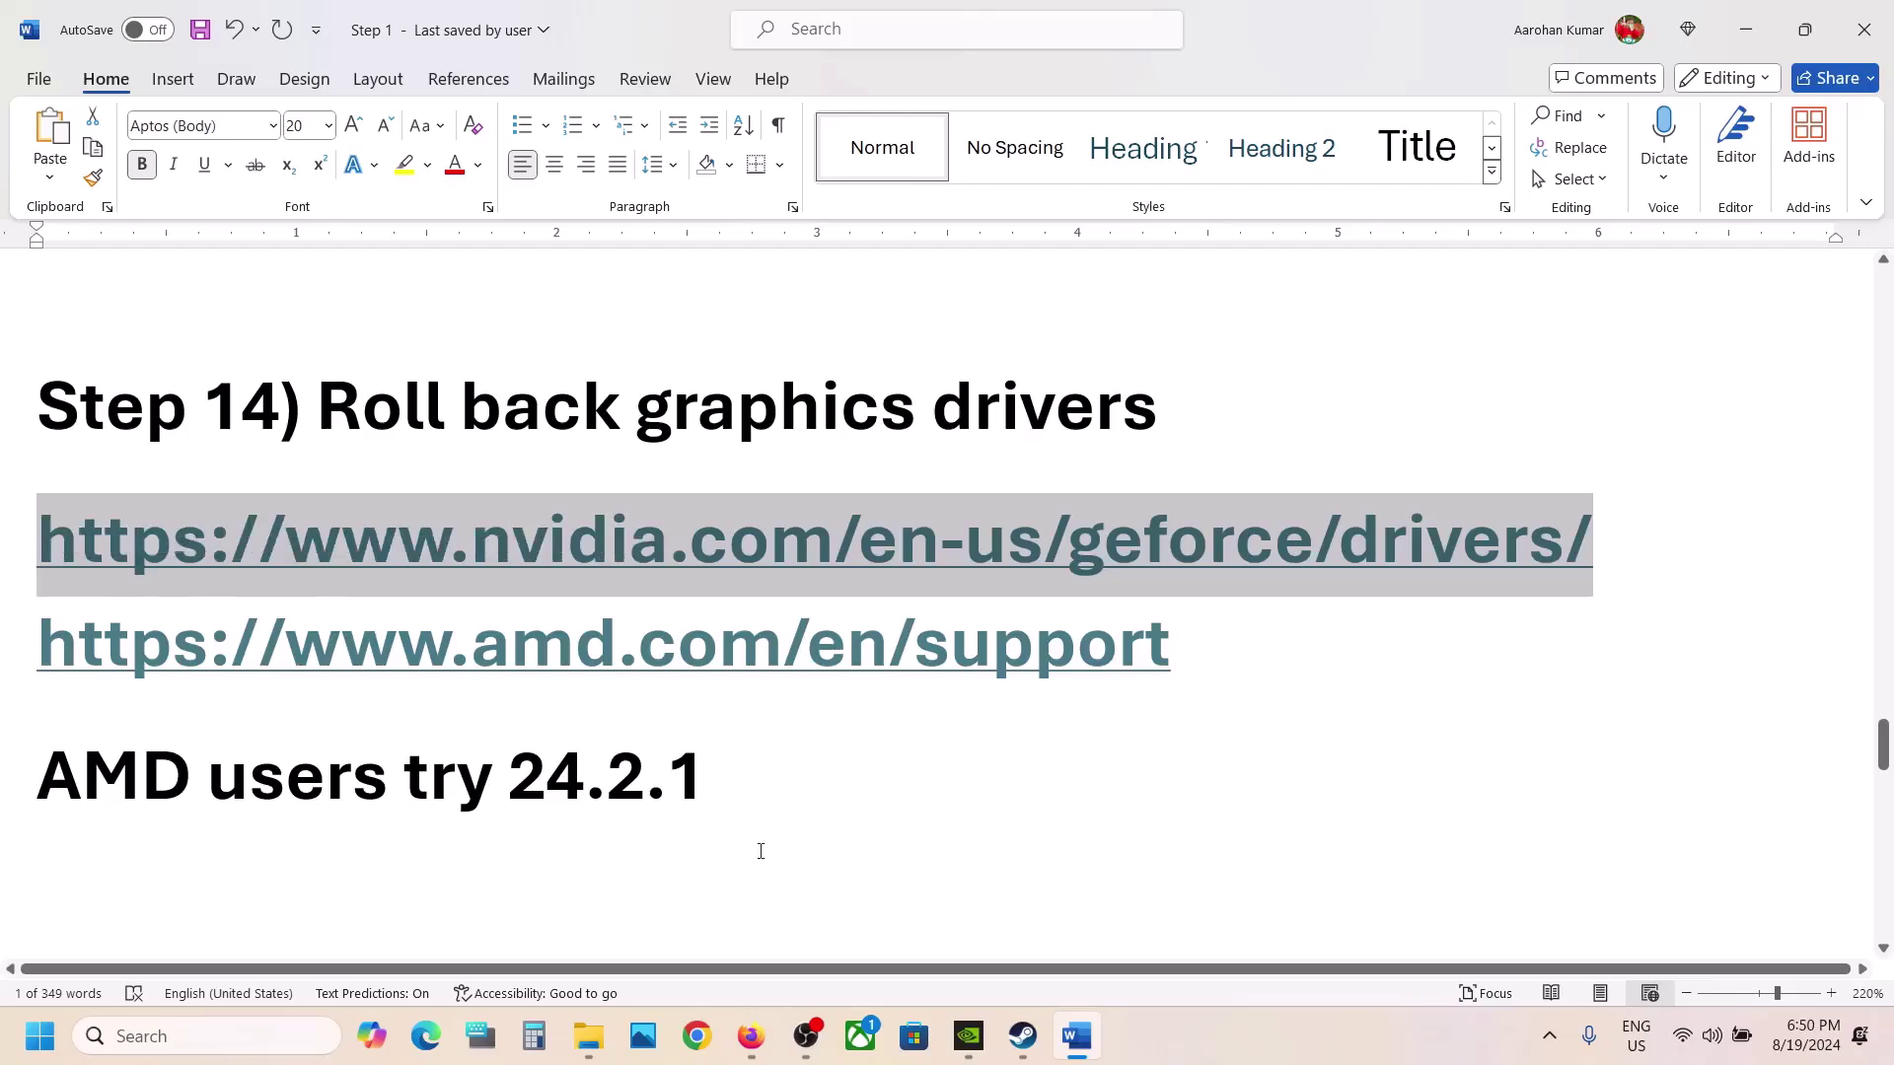
key("ctrl+c")
left_click(706, 1056)
key("ctrl+v")
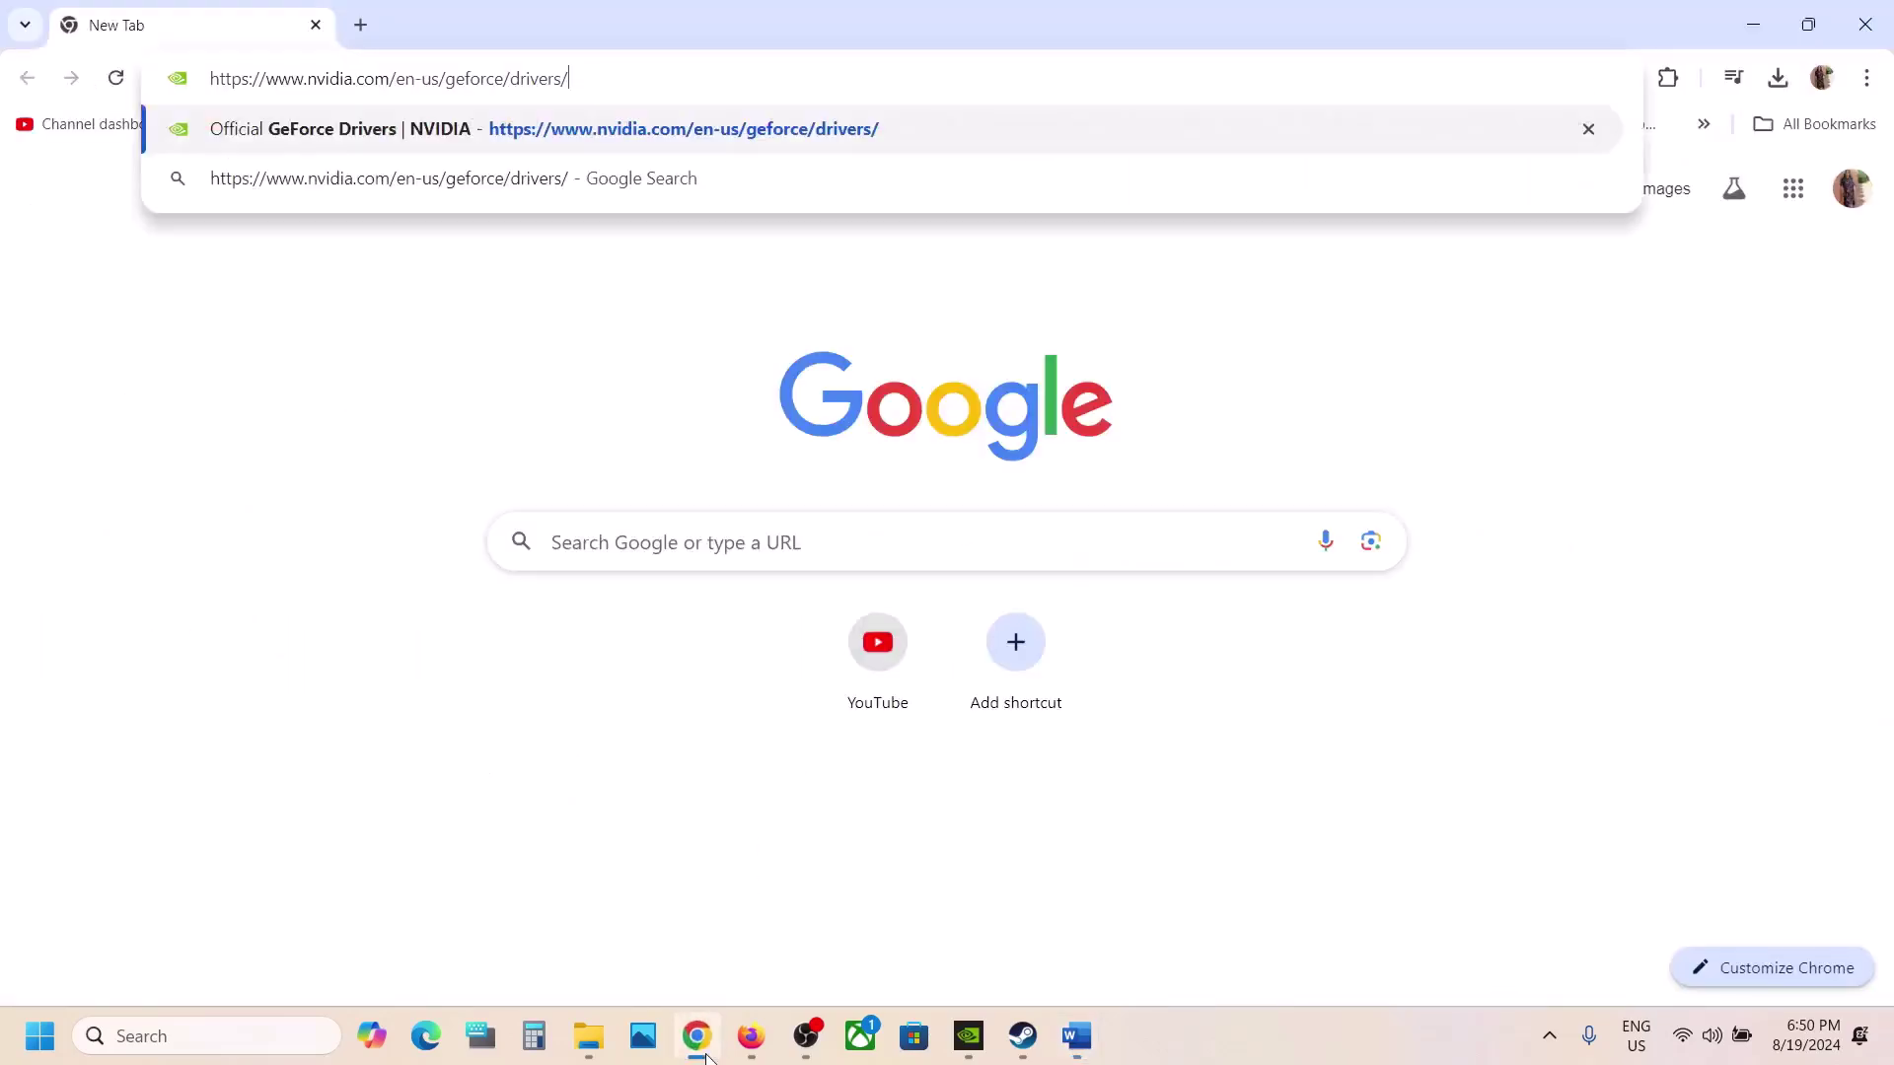
key("Return")
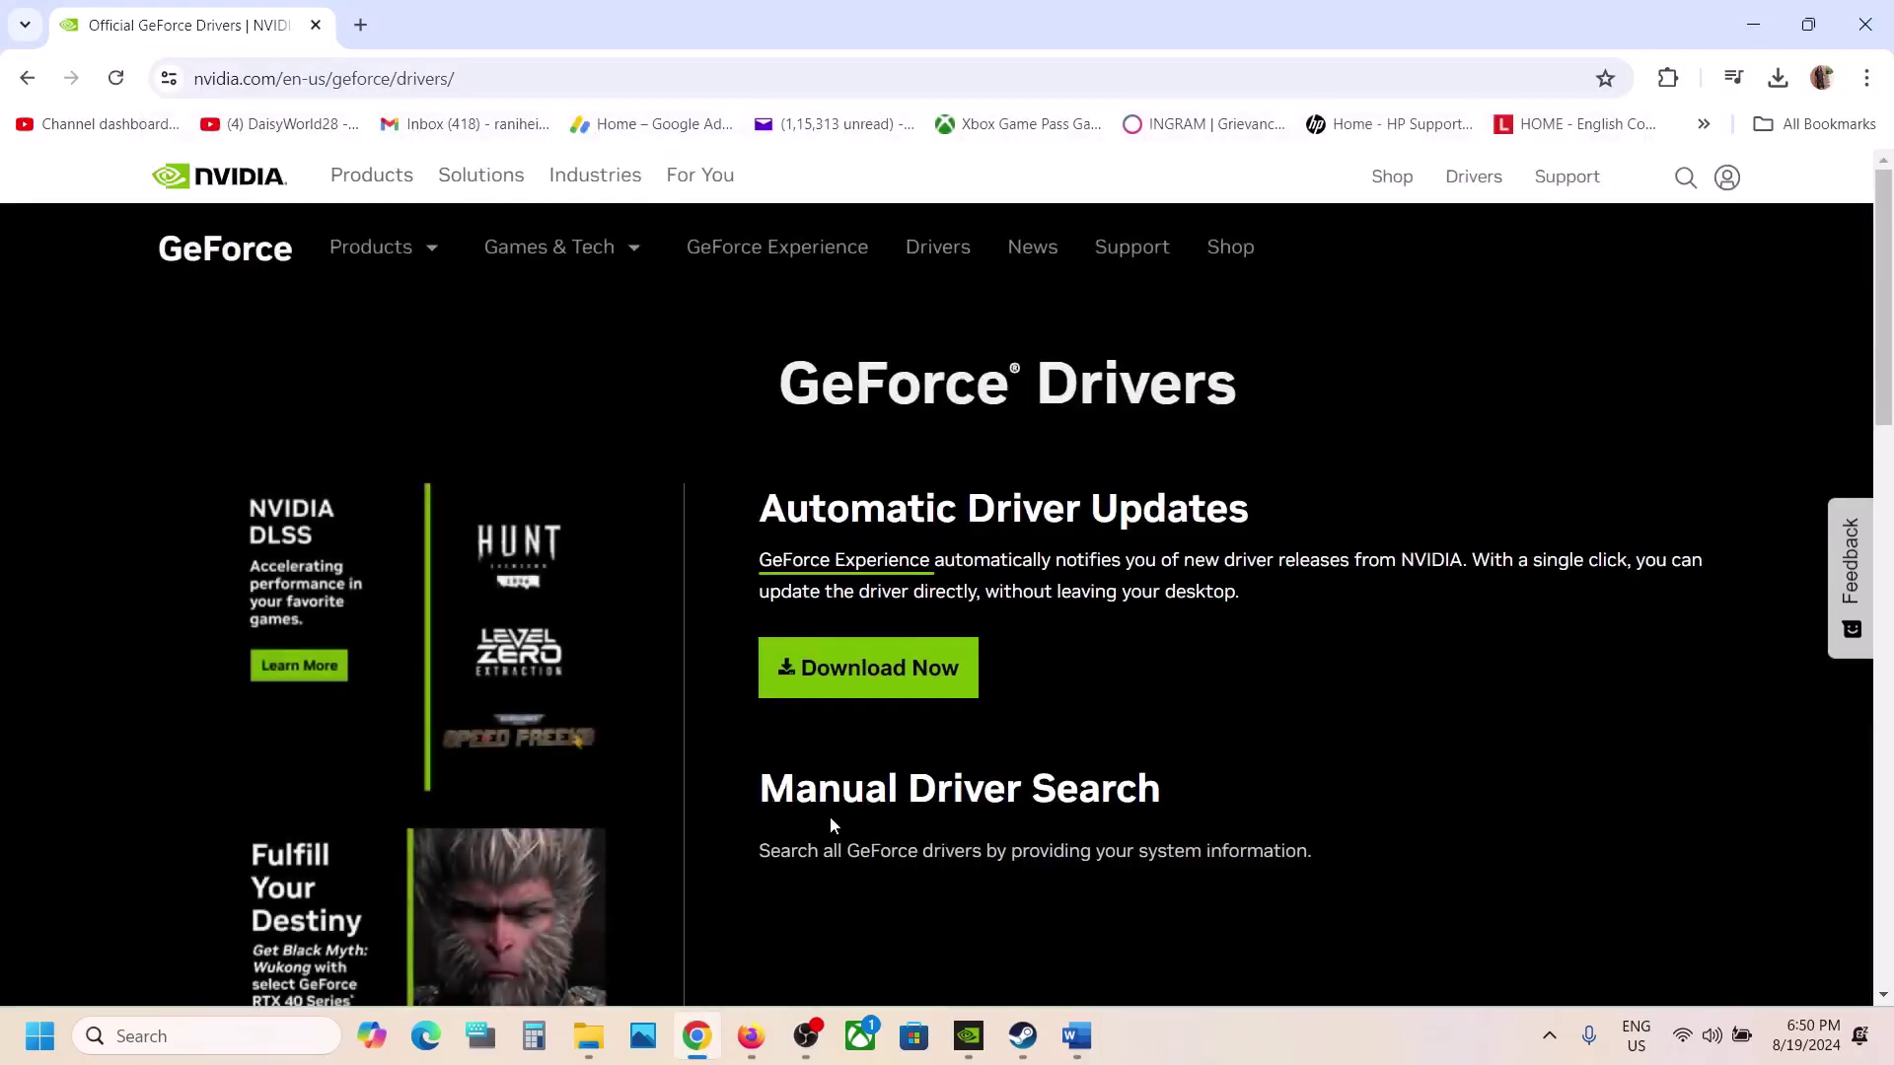
Run the manual driver search for the GeForce RTX 3050 Laptop GPU on Windows 11 and go to the driver results
scroll(831, 820, "down", 6)
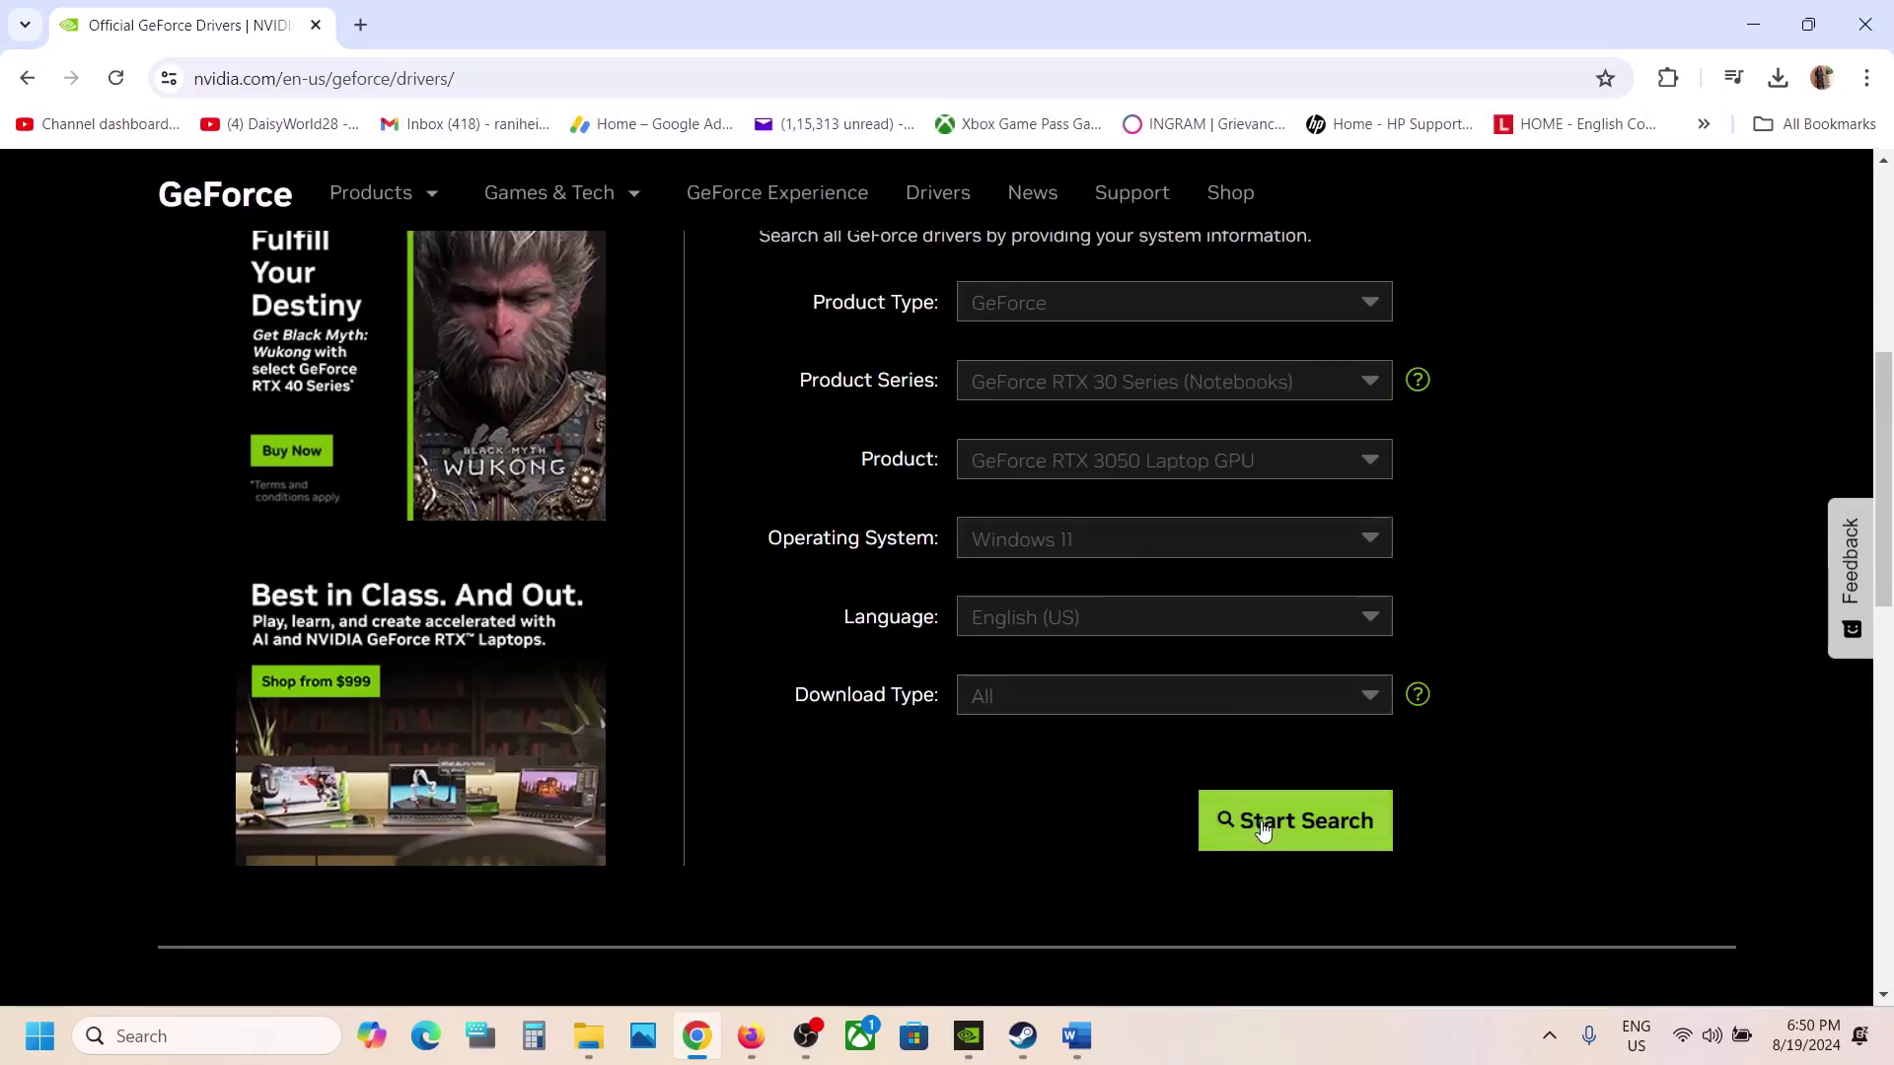
left_click(1228, 821)
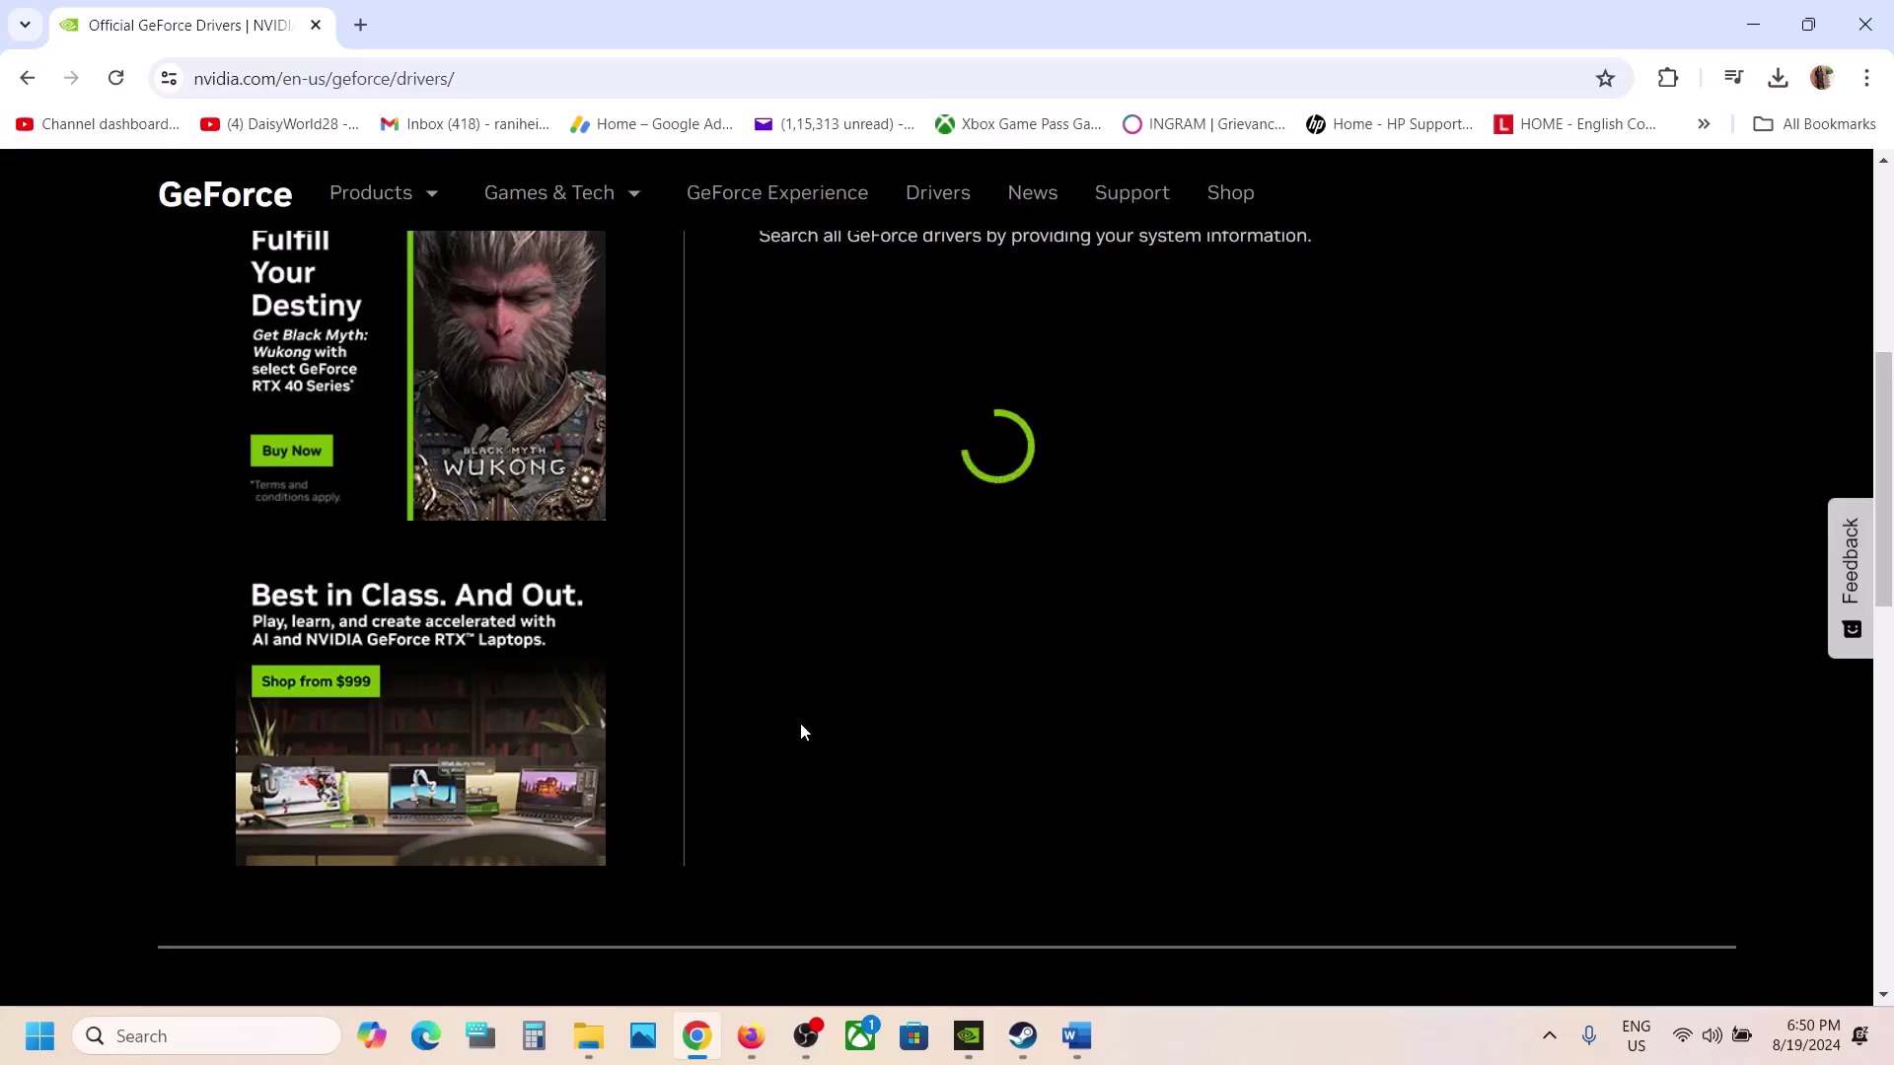
scroll(800, 722, "down", 3)
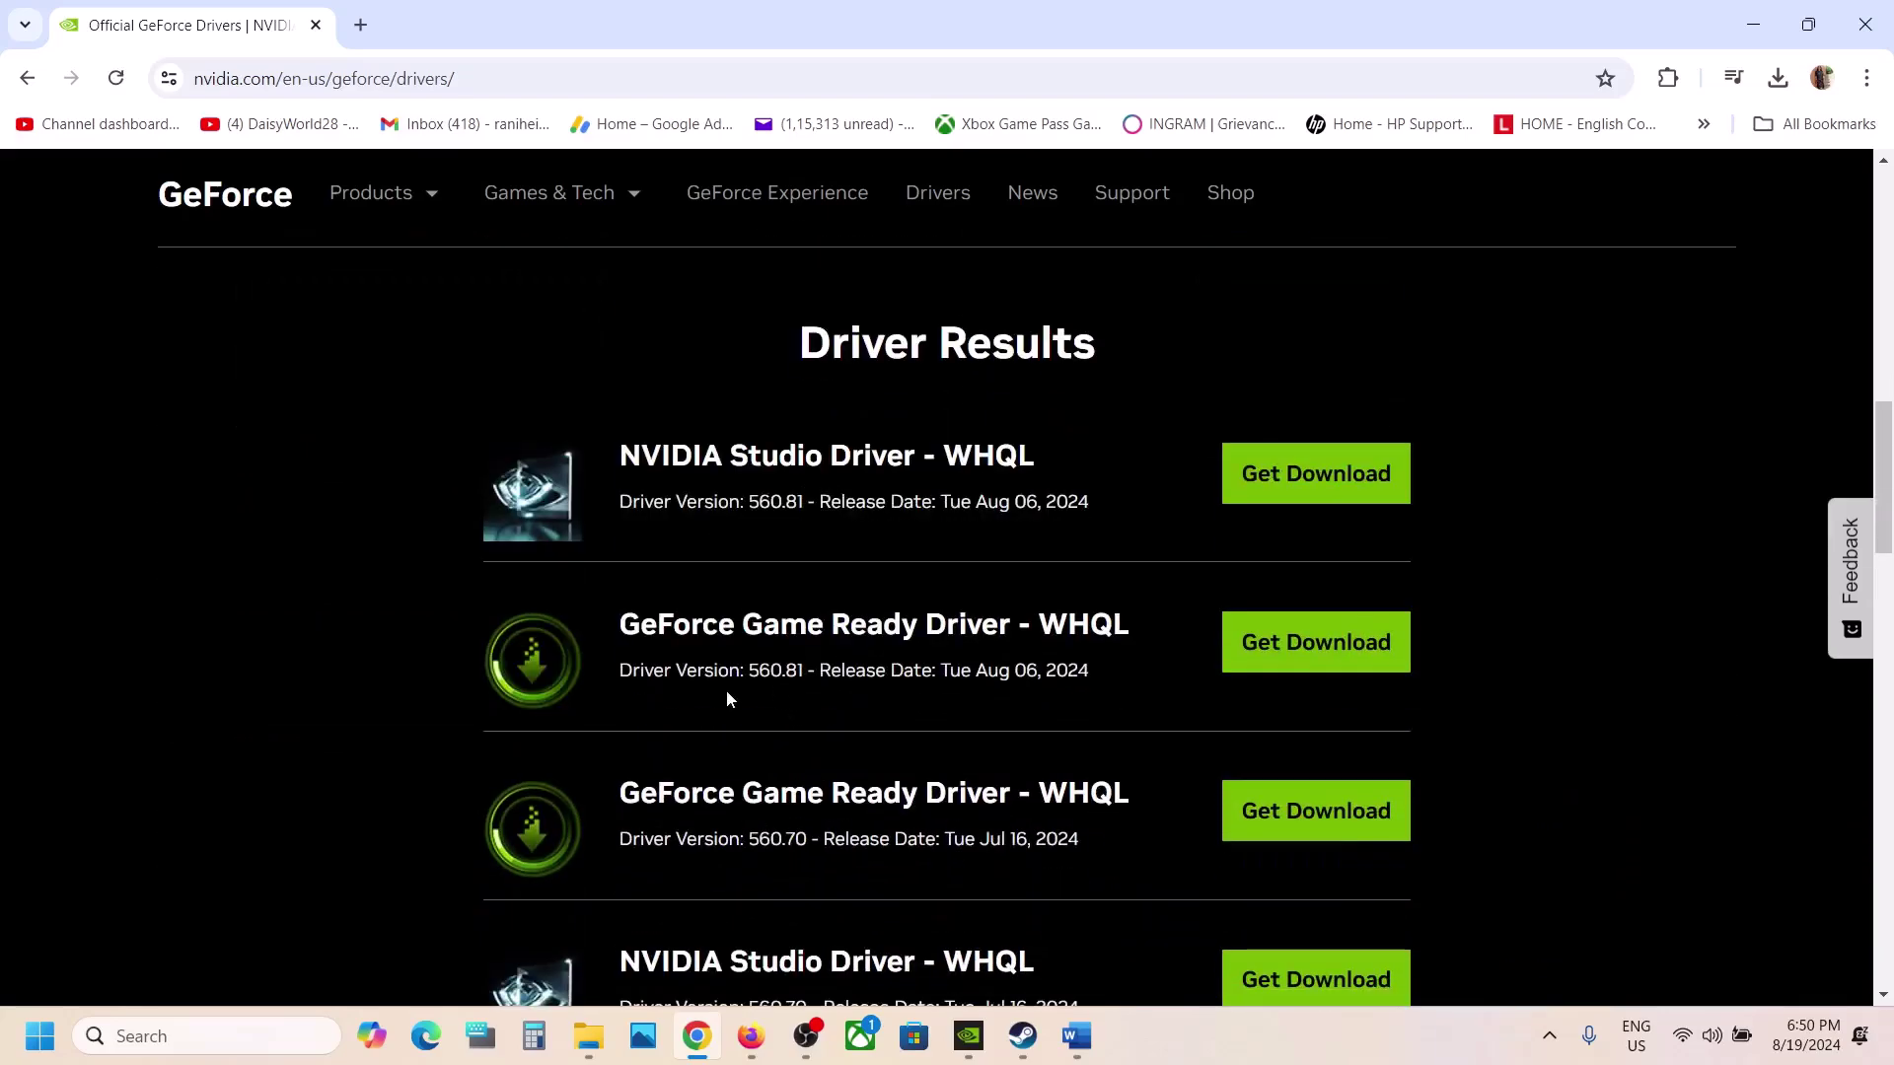
Compare the Game Ready Driver versions in the results, highlighting 560.81, 560.70 and 556.12 as rollback candidates
double_click(752, 671)
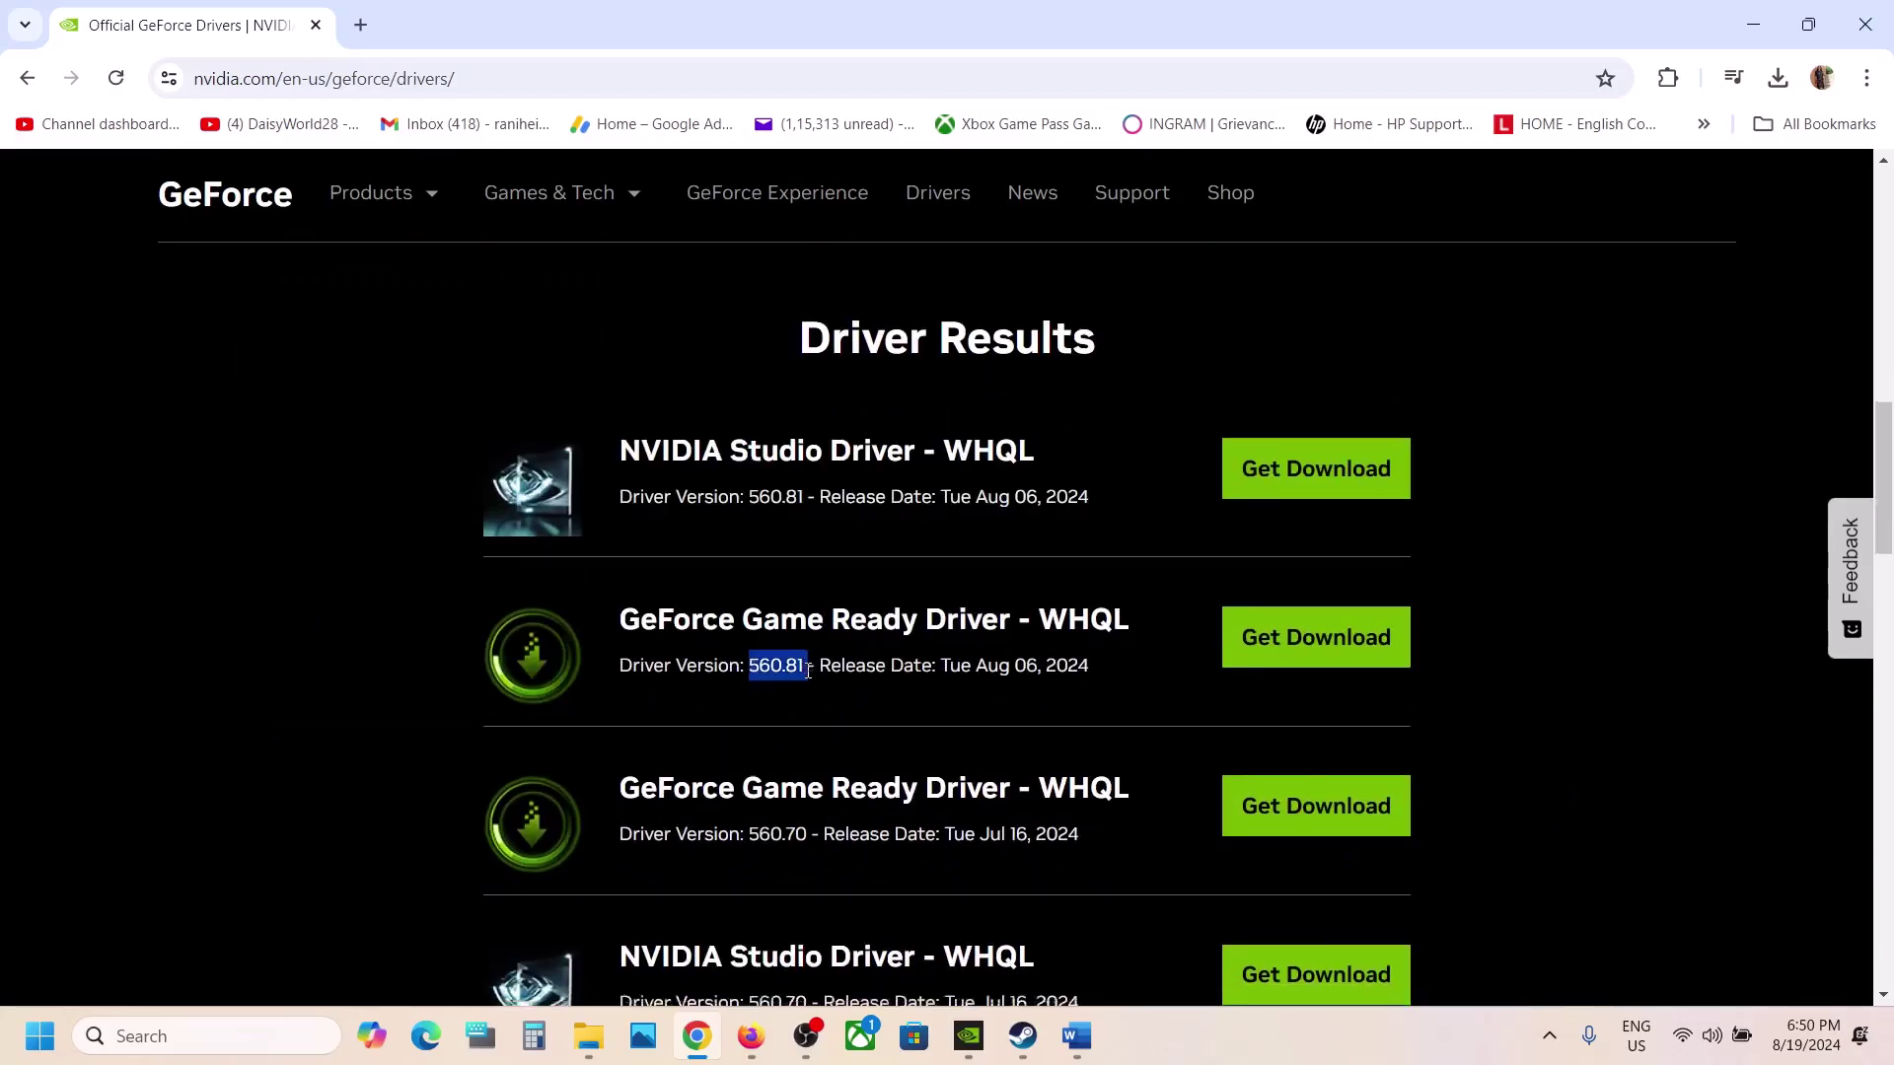
scroll(786, 677, "down", 2)
left_click_drag(753, 654, 838, 650)
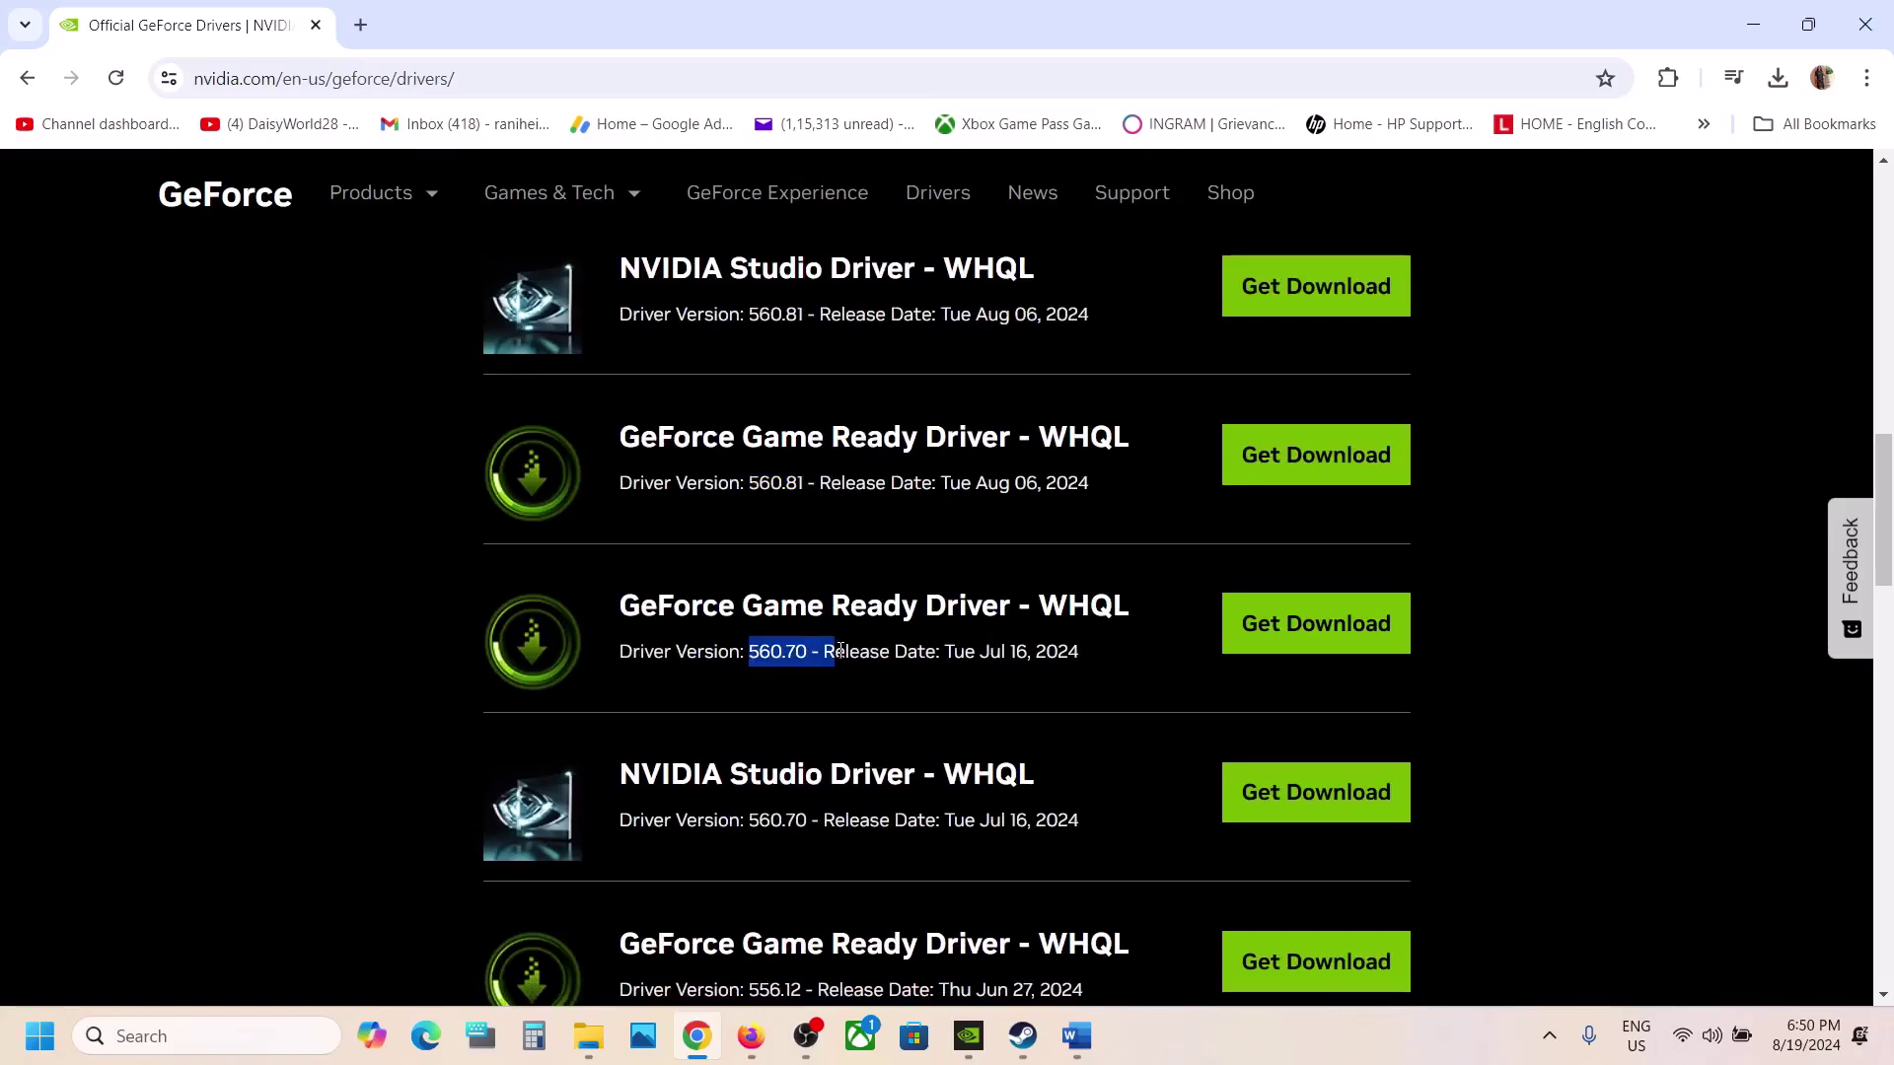
scroll(775, 830, "down", 2)
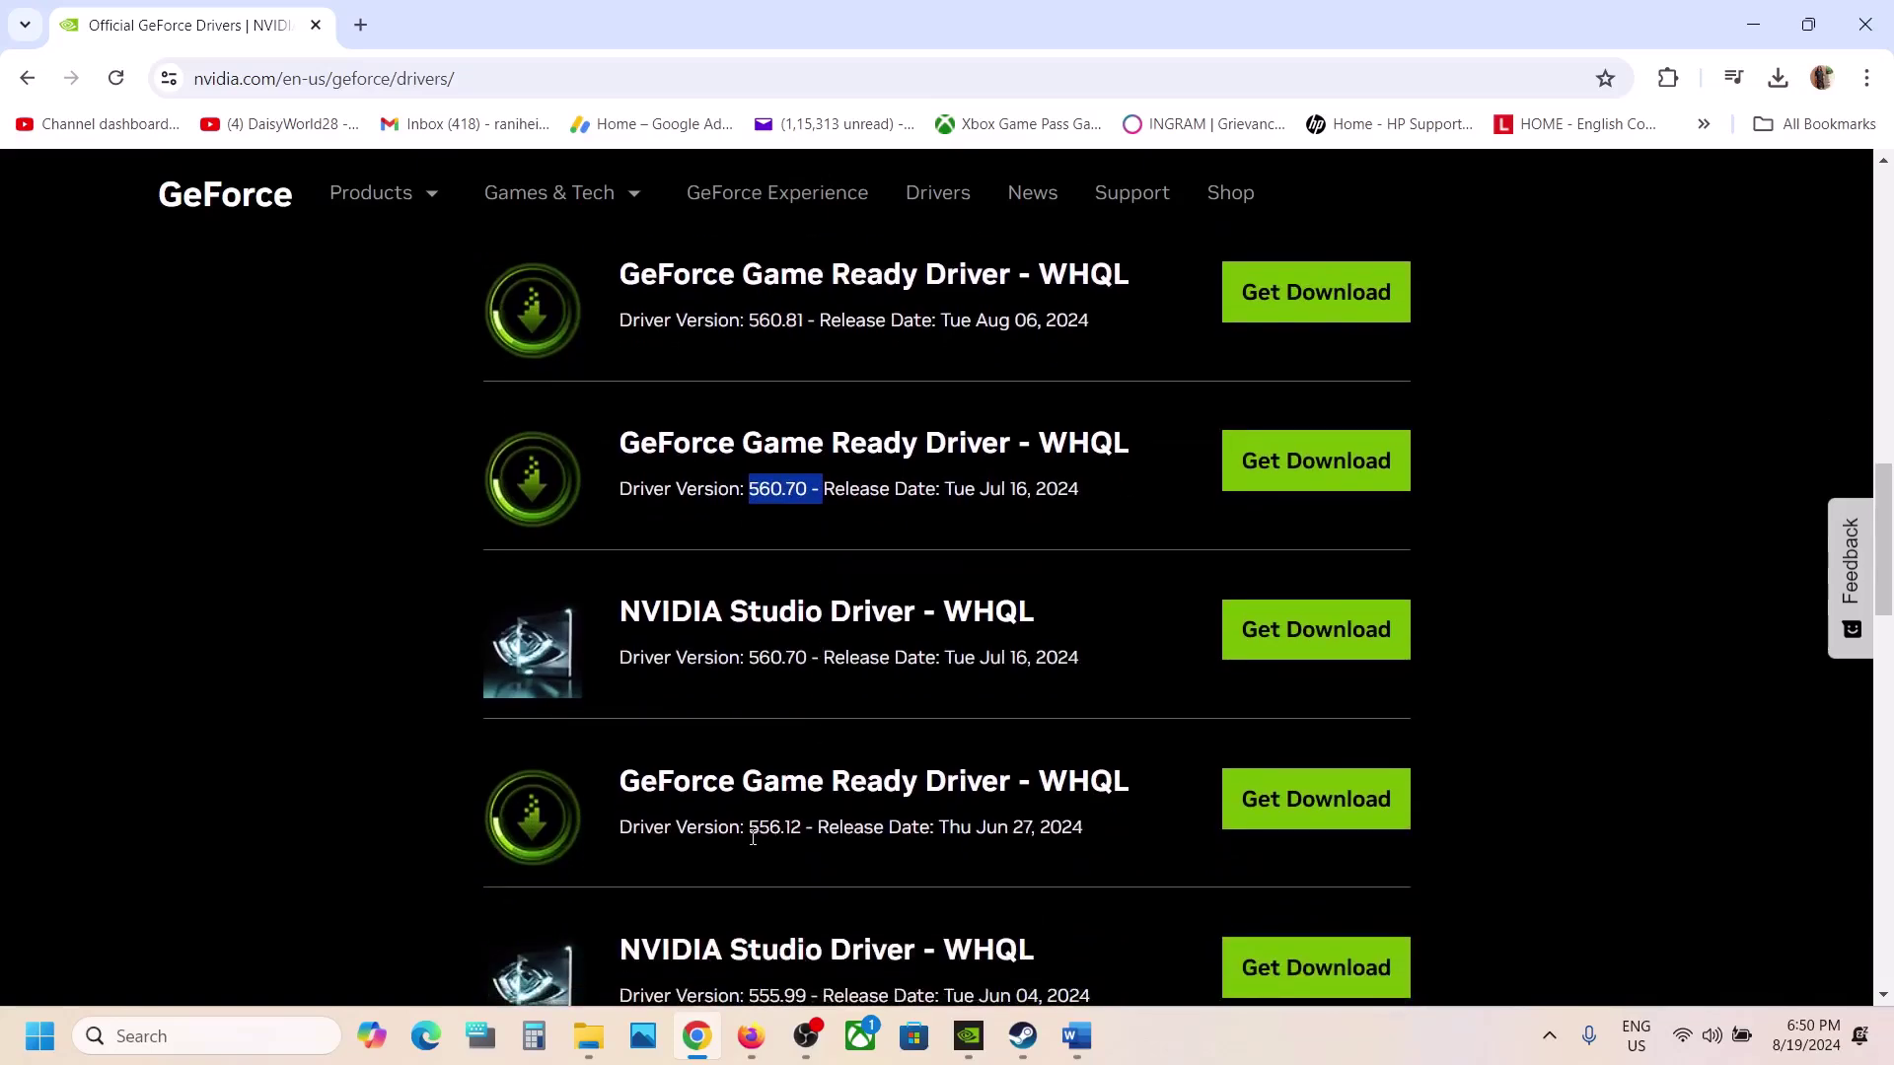
left_click_drag(753, 839, 808, 834)
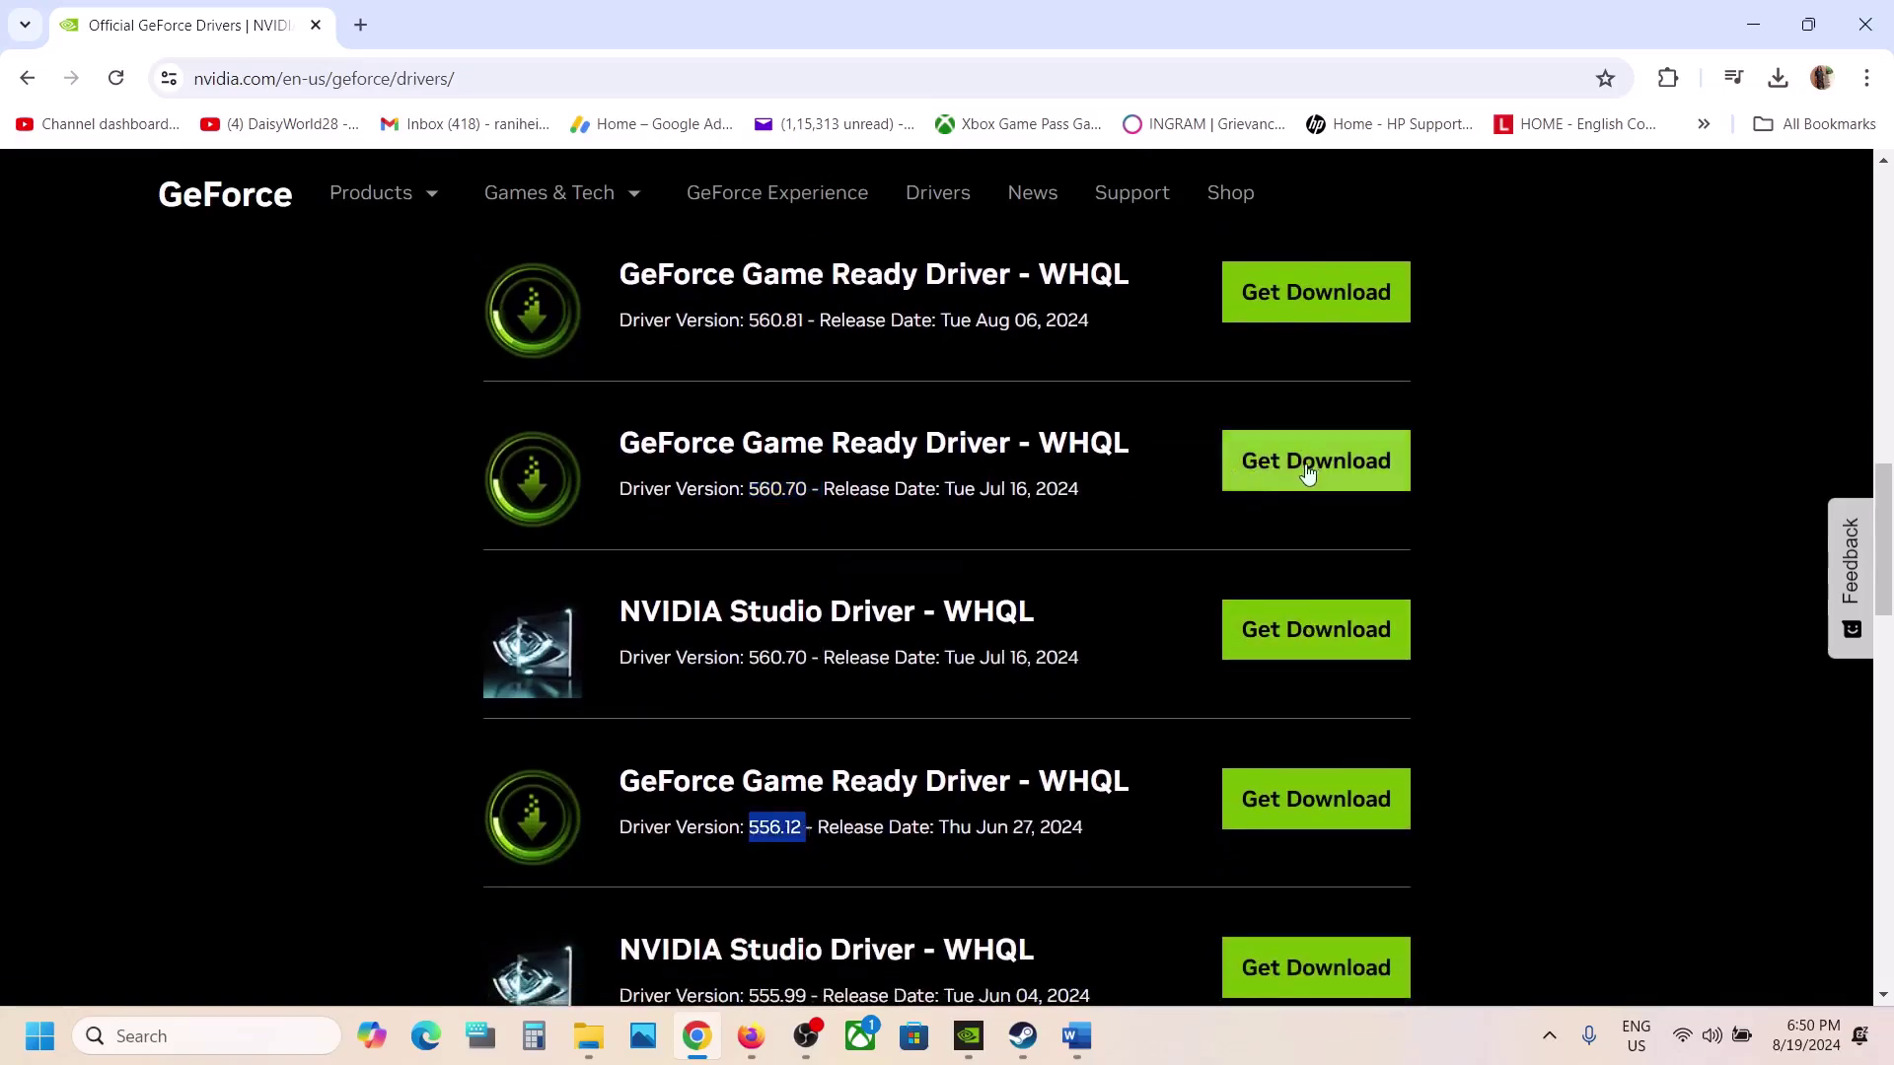
scroll(981, 496, "up", 1)
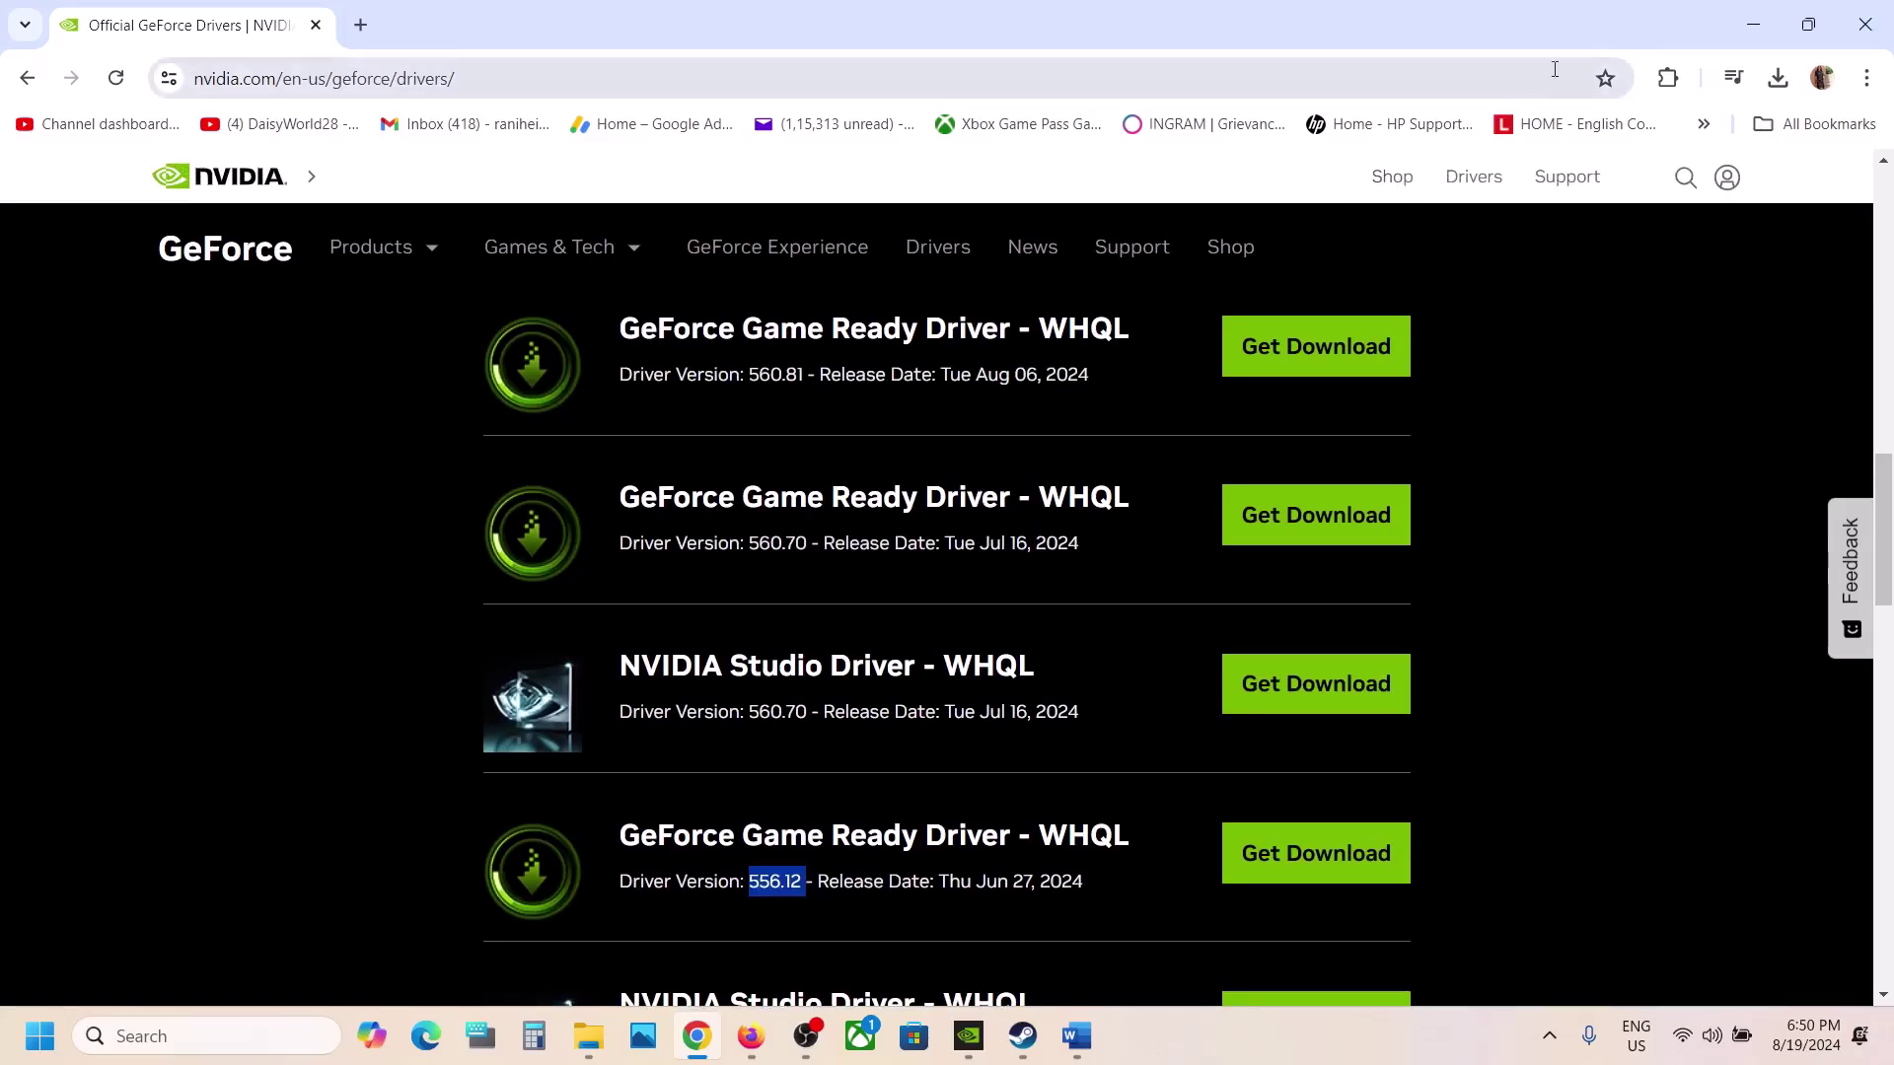
Return to the Word document and highlight the AMD support link and the suggested AMD driver version 24.2.1
left_click(1737, 31)
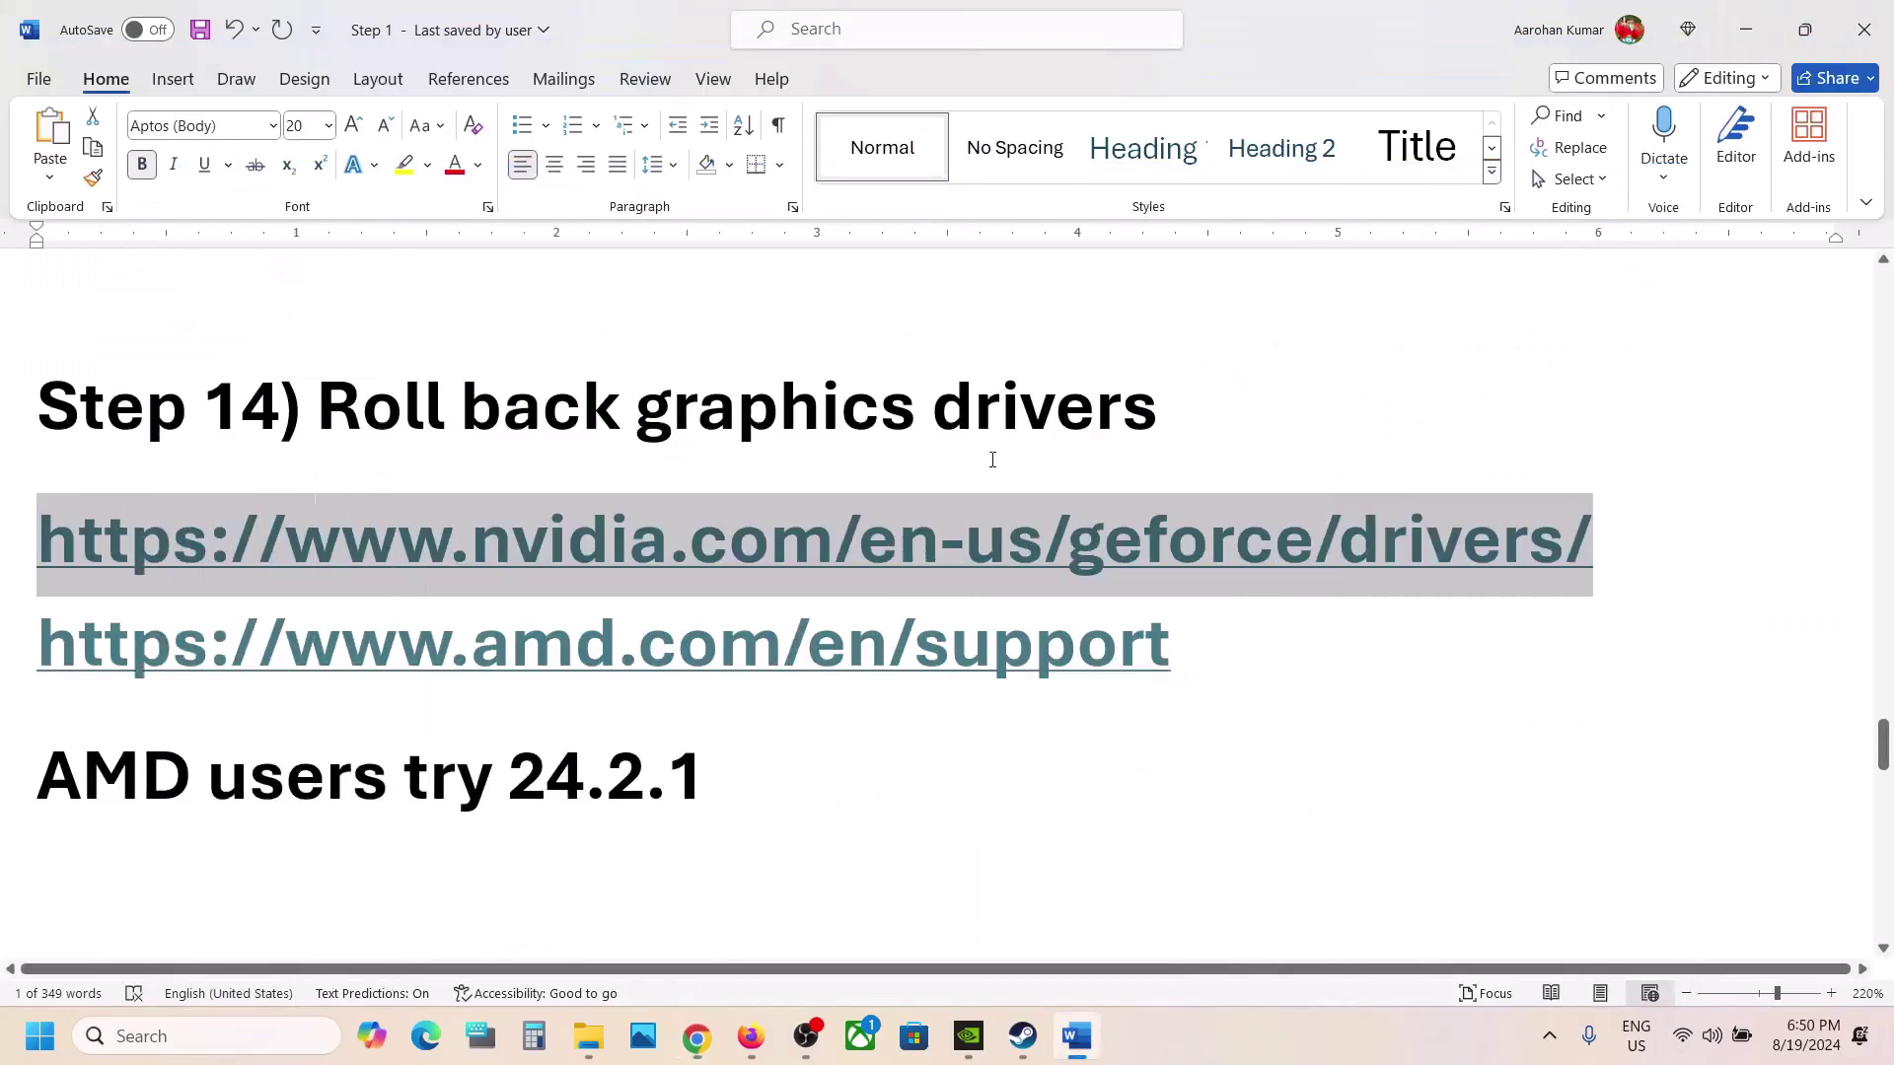
left_click_drag(336, 663, 1034, 670)
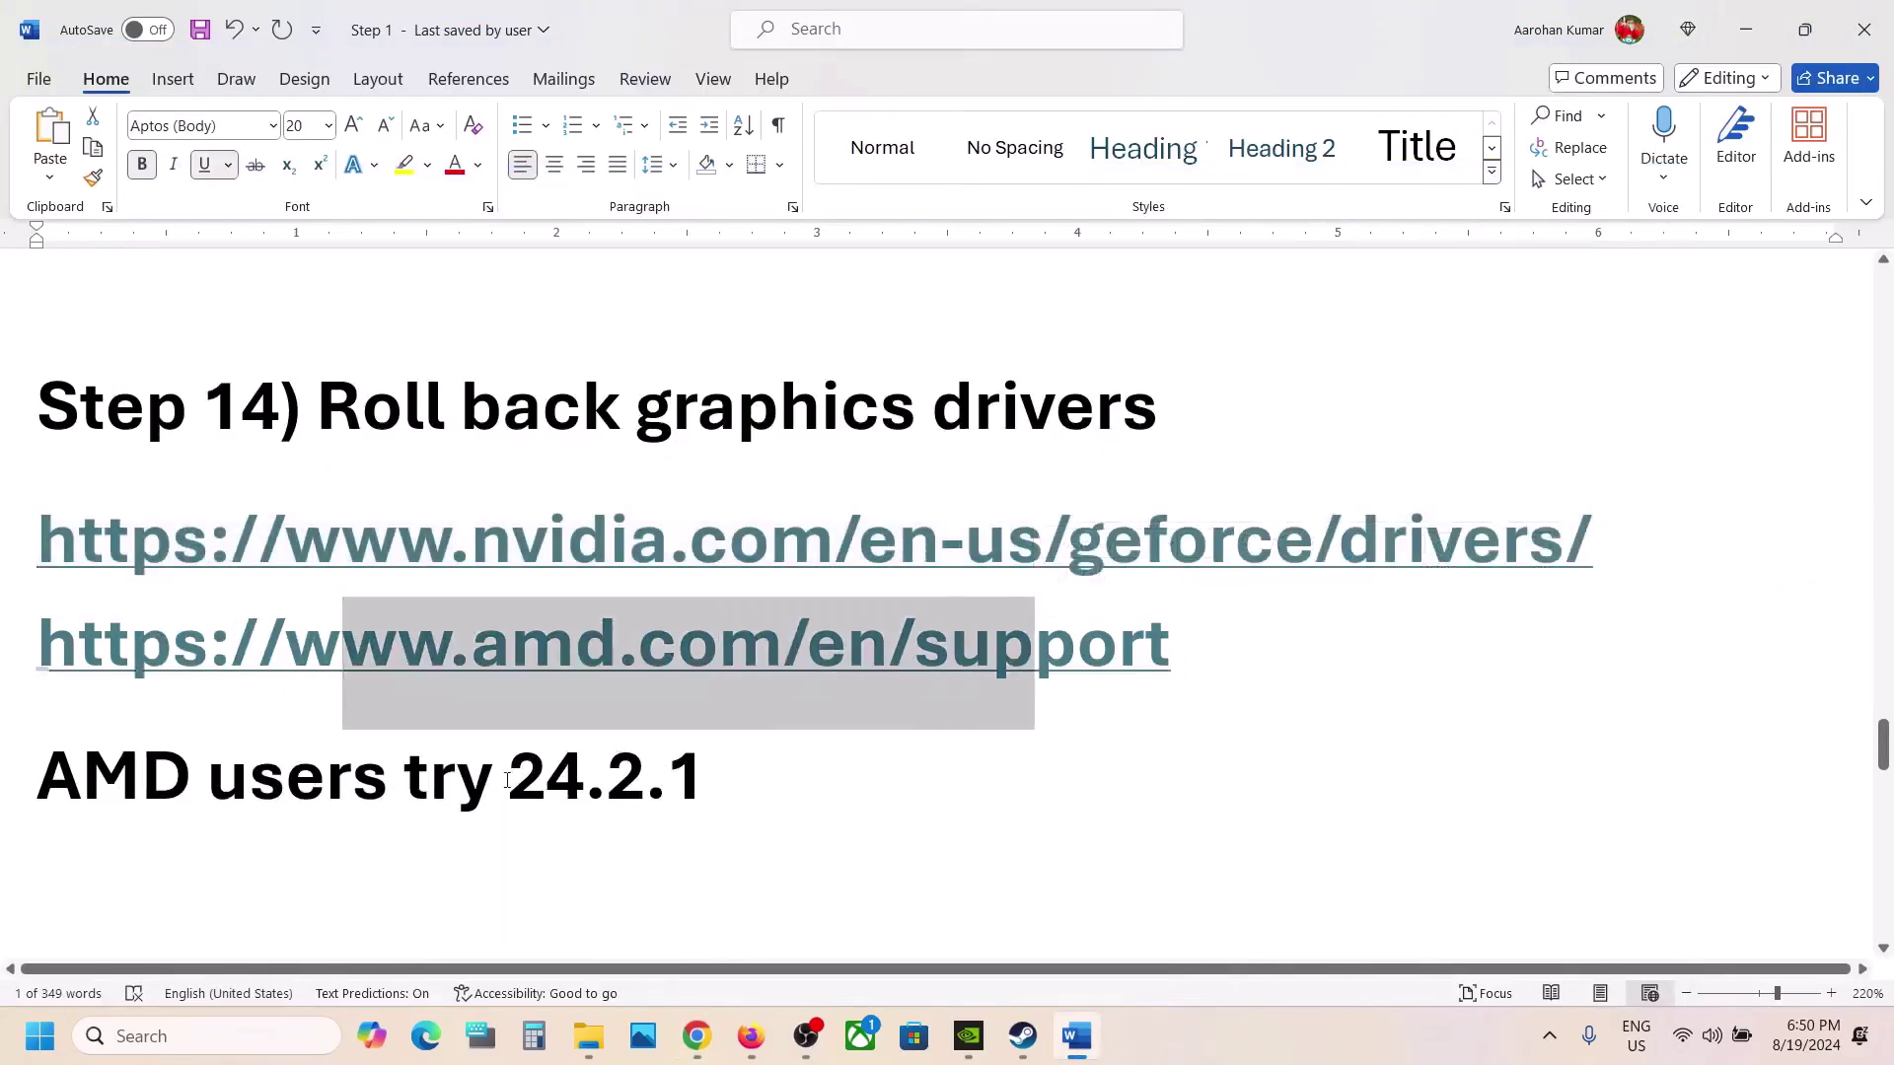
left_click_drag(506, 780, 714, 770)
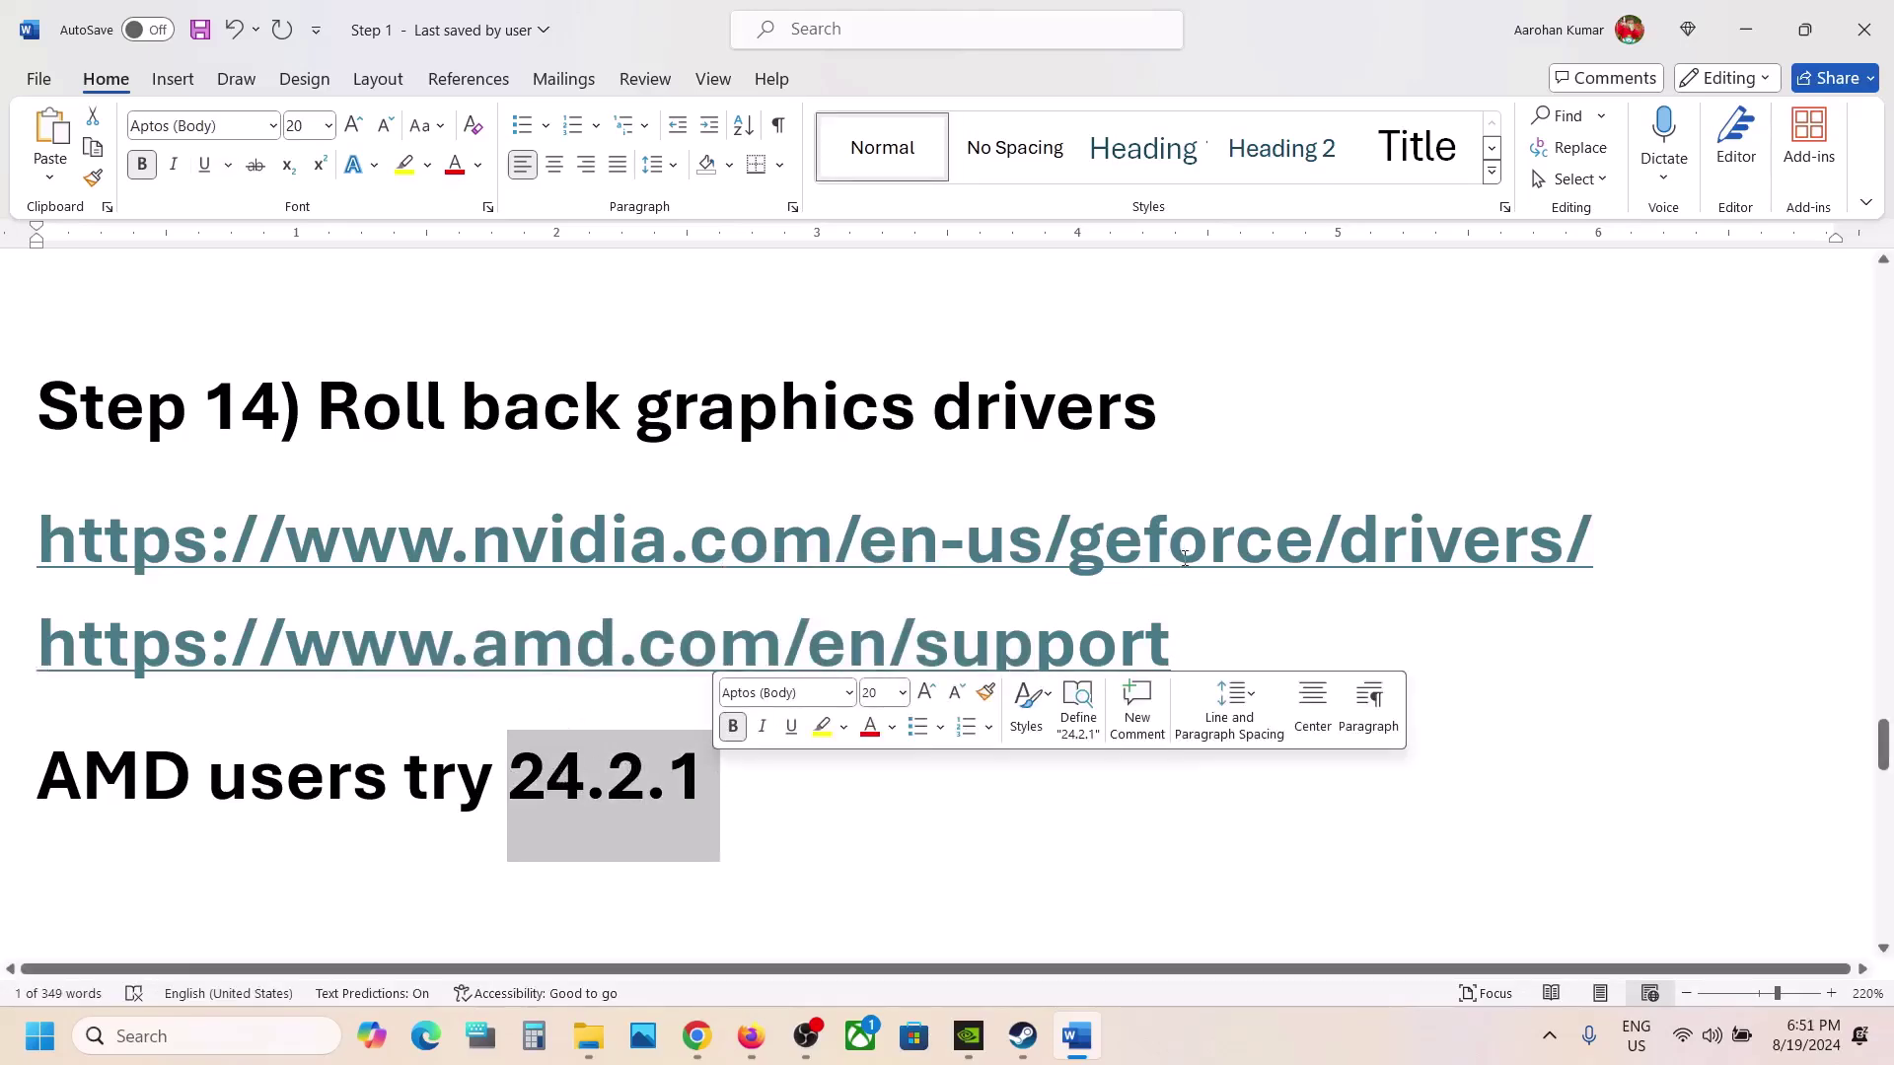
Copy the AMD support link from the Word document and open it in a new Chrome tab
triple_click(1198, 636)
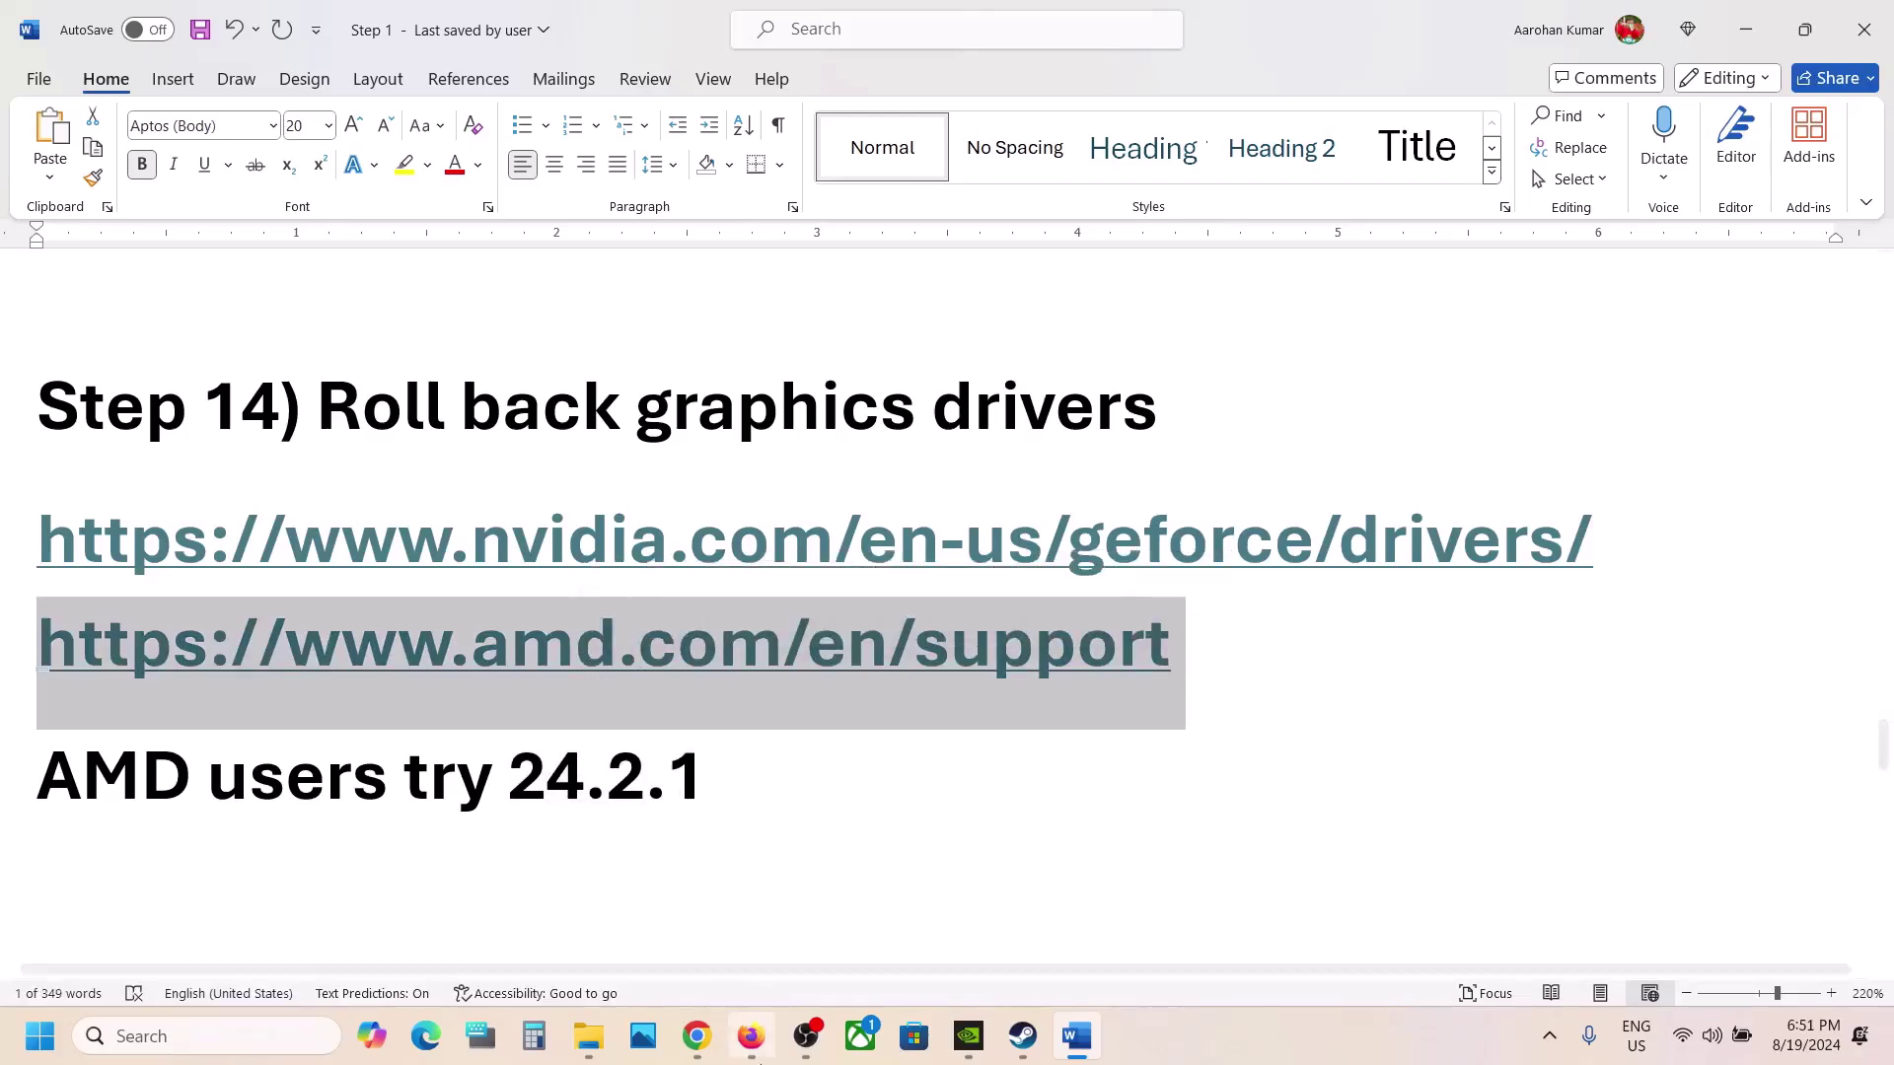
left_click(701, 1041)
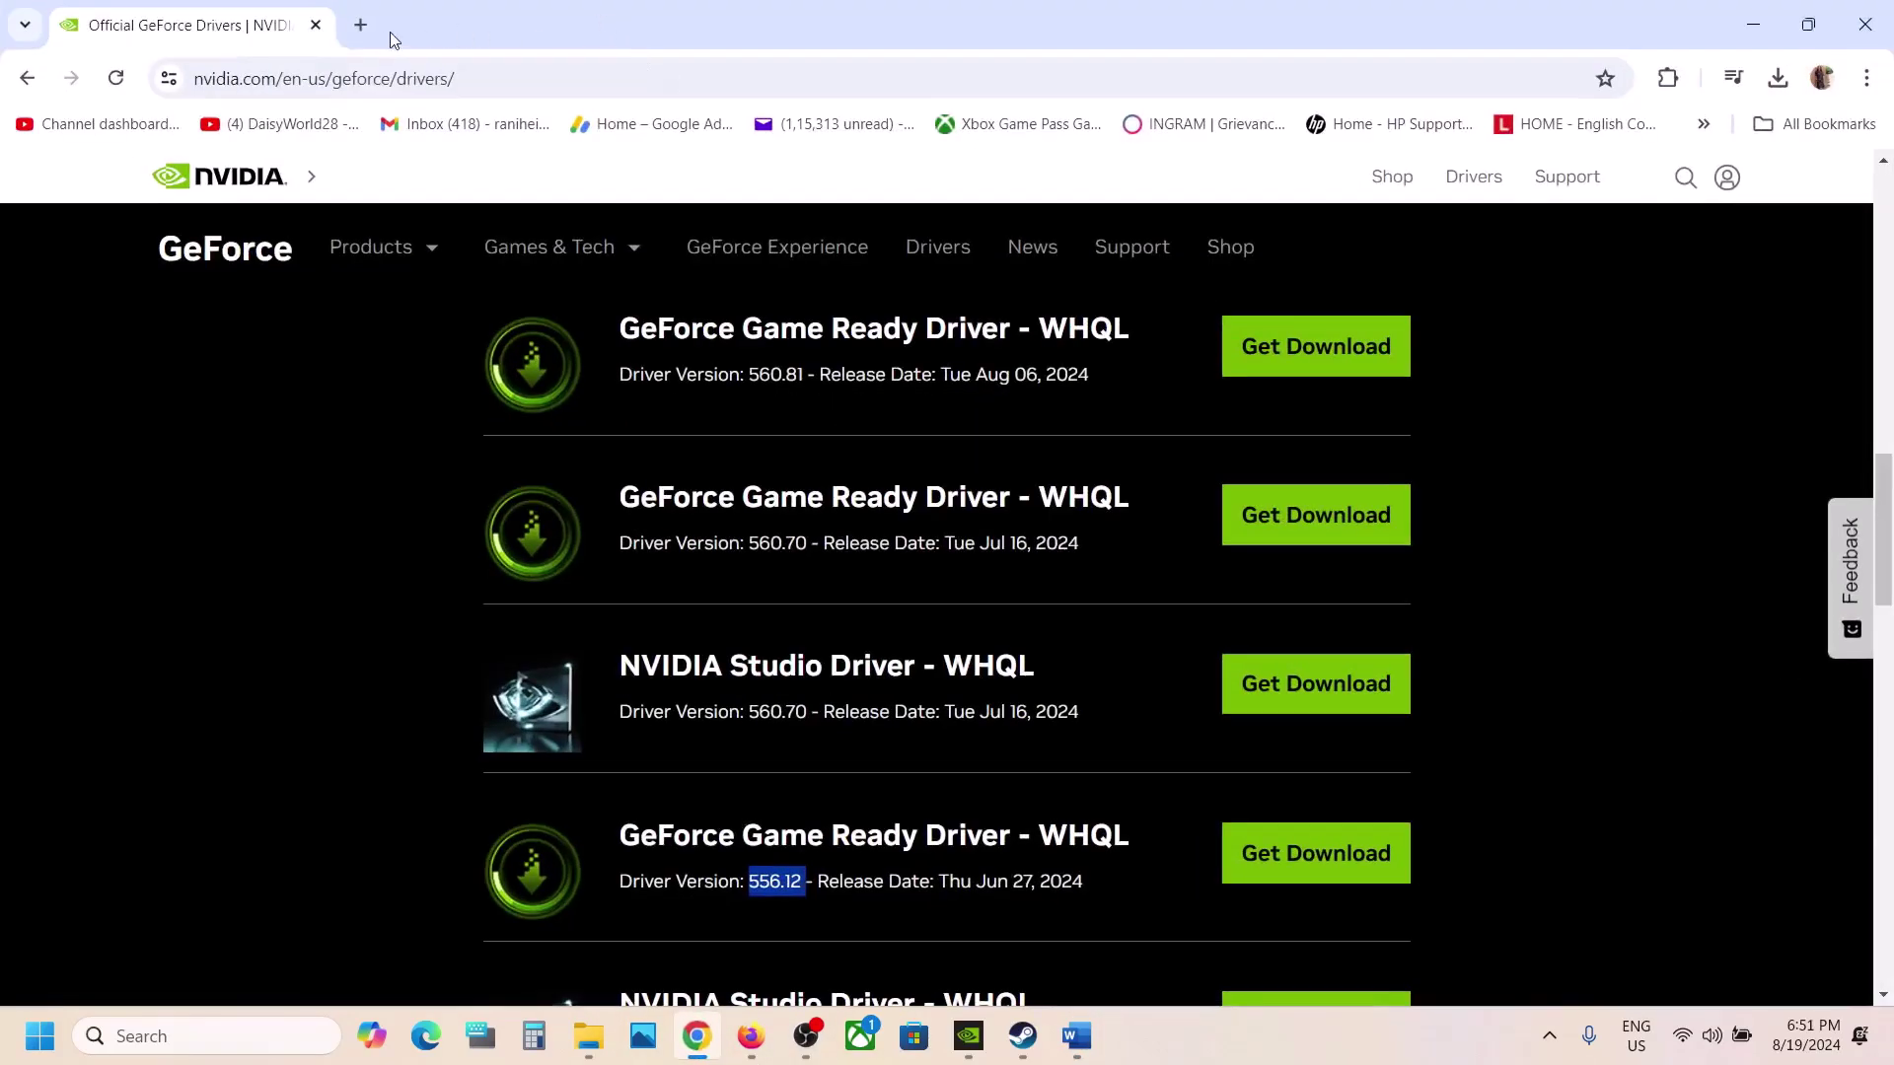
left_click(360, 25)
key("ctrl+v")
key("Return")
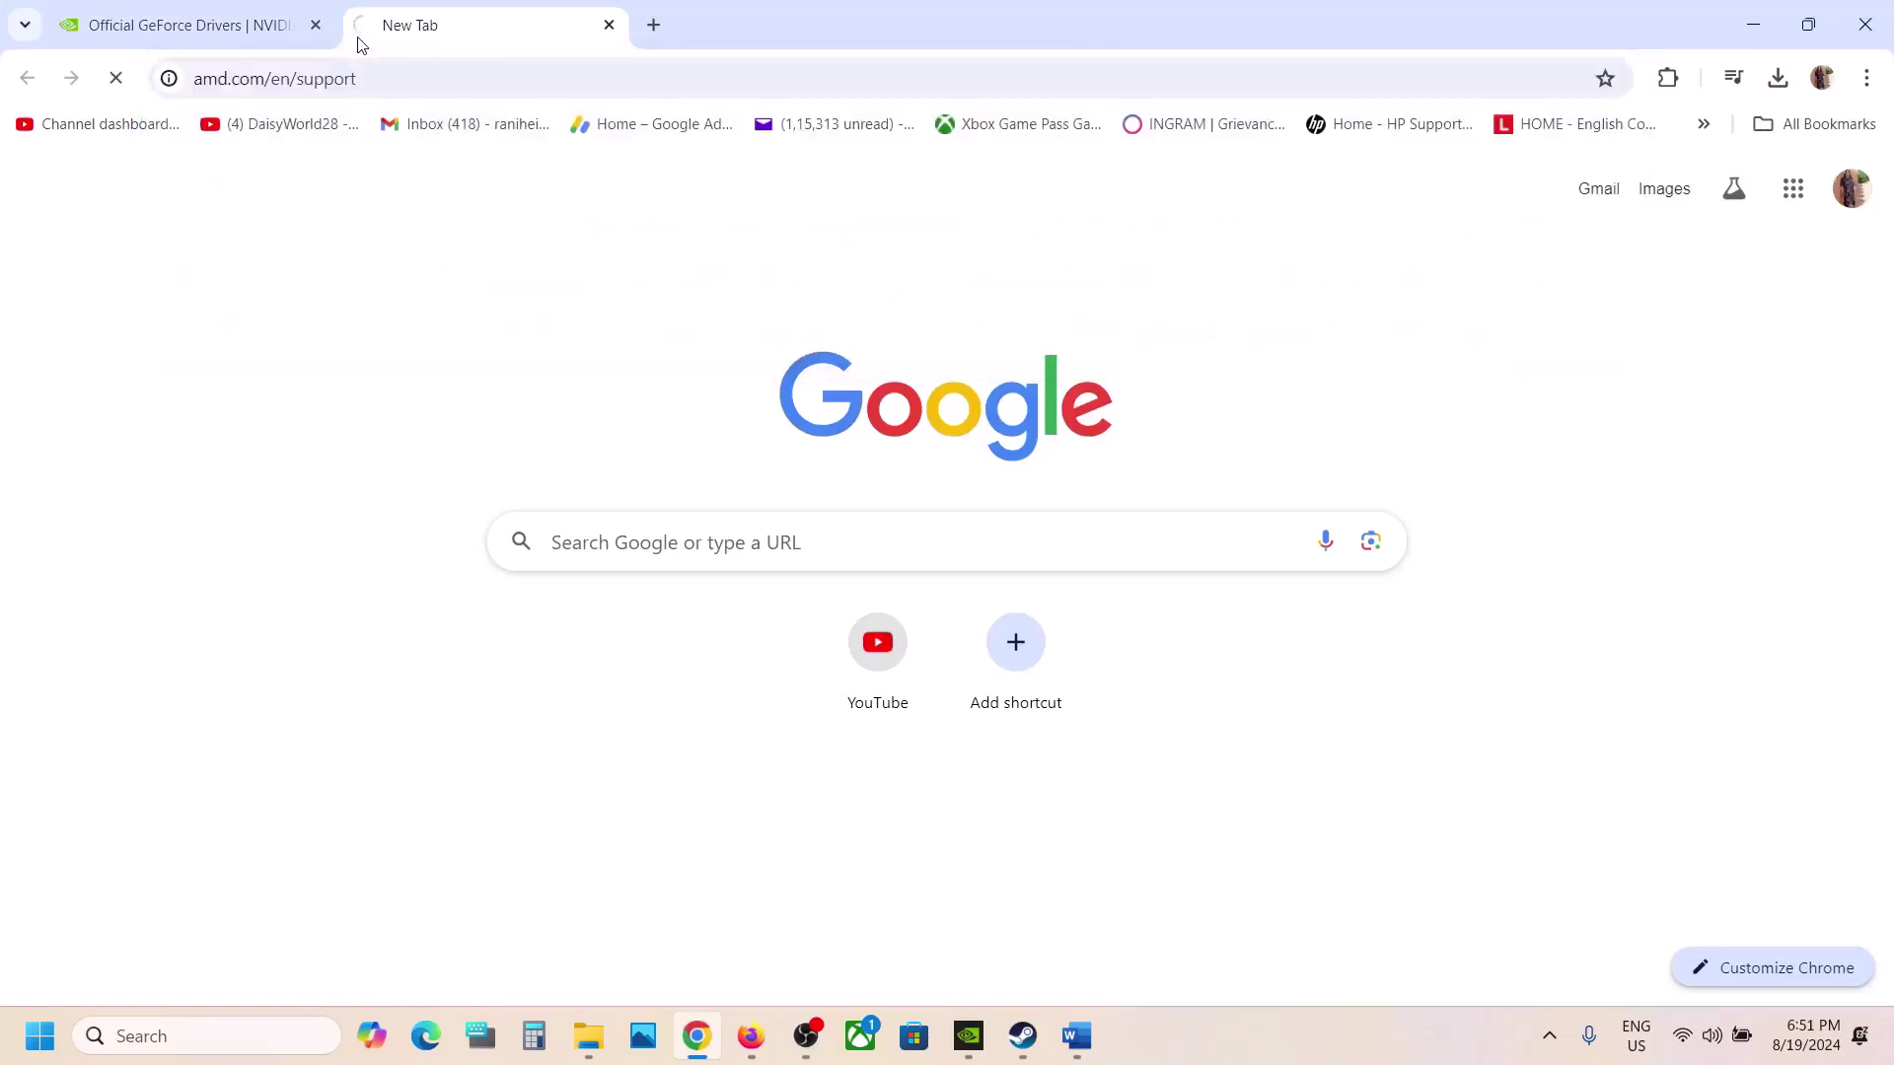
Browse AMD products to Graphics, Radeon RX, Radeon RX 7000 Series, AMD Radeon RX 7900 XTX and submit the selection
scroll(583, 663, "down", 4)
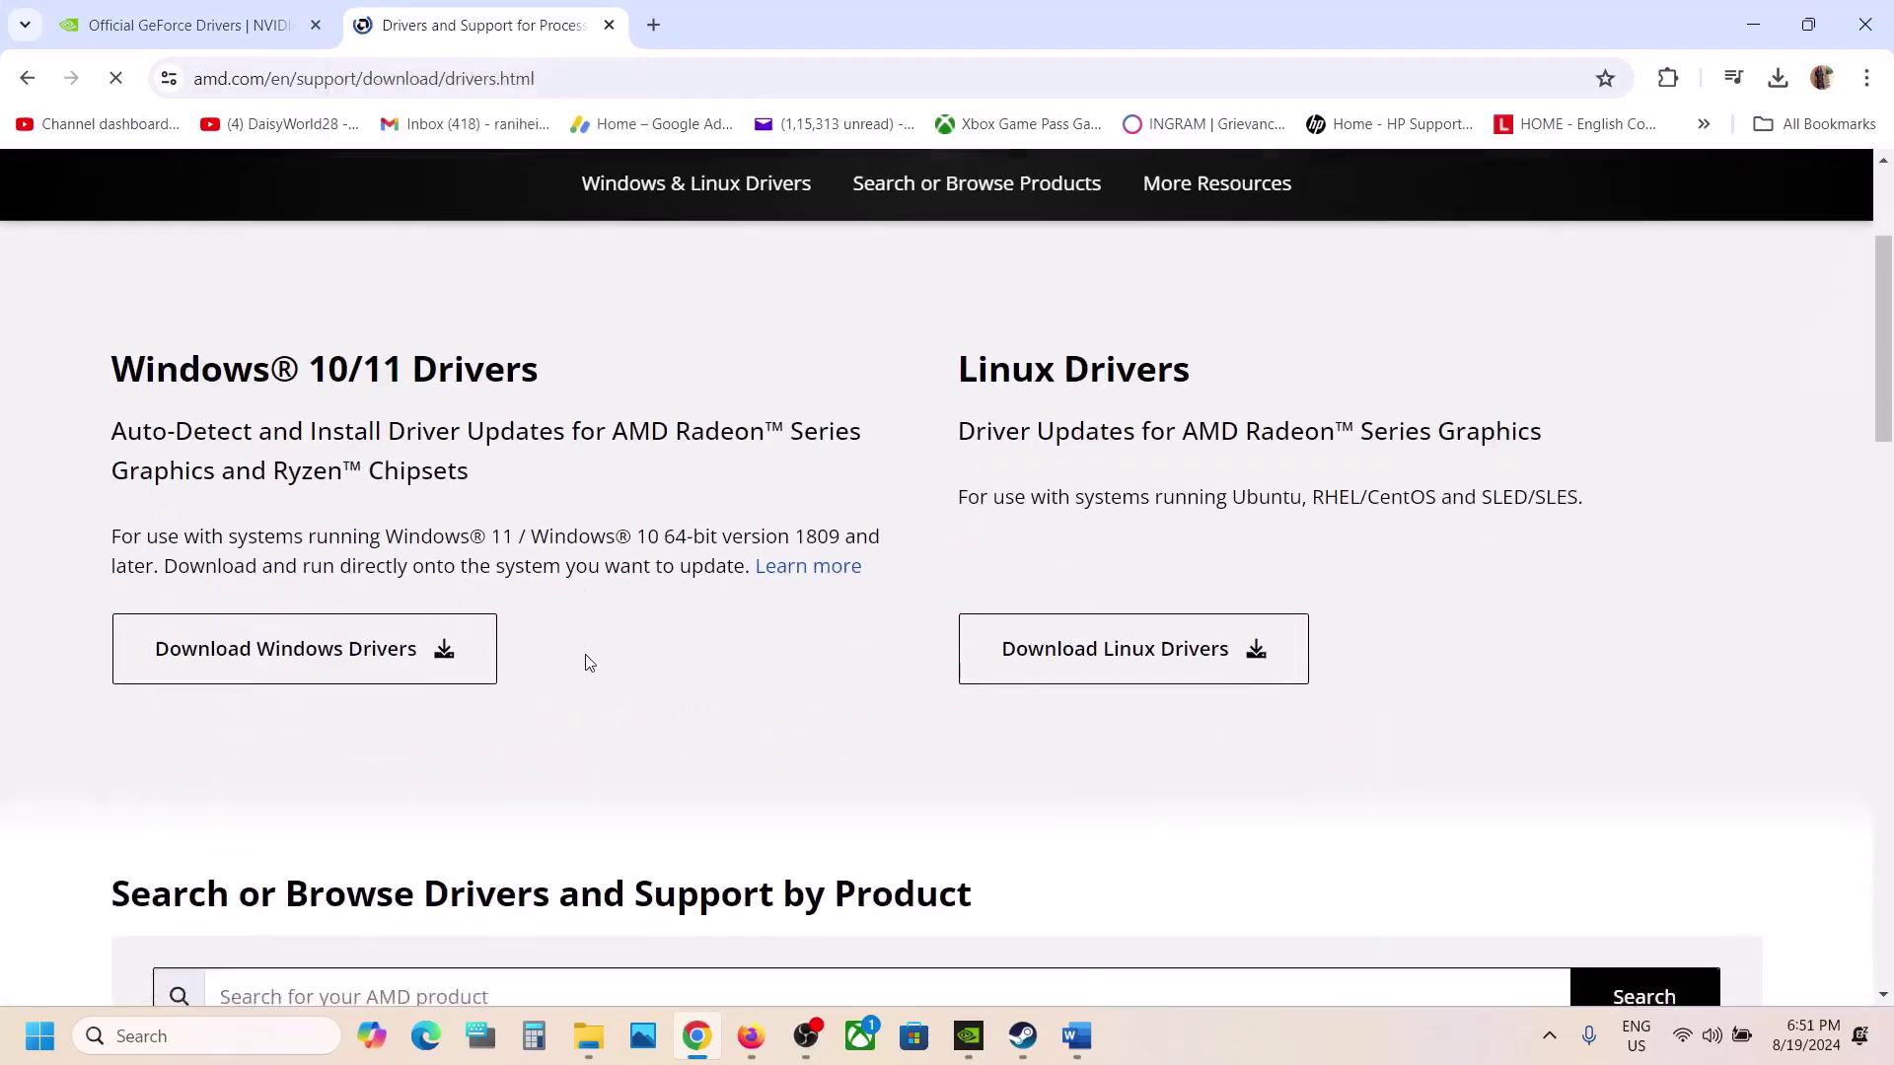
scroll(589, 662, "down", 6)
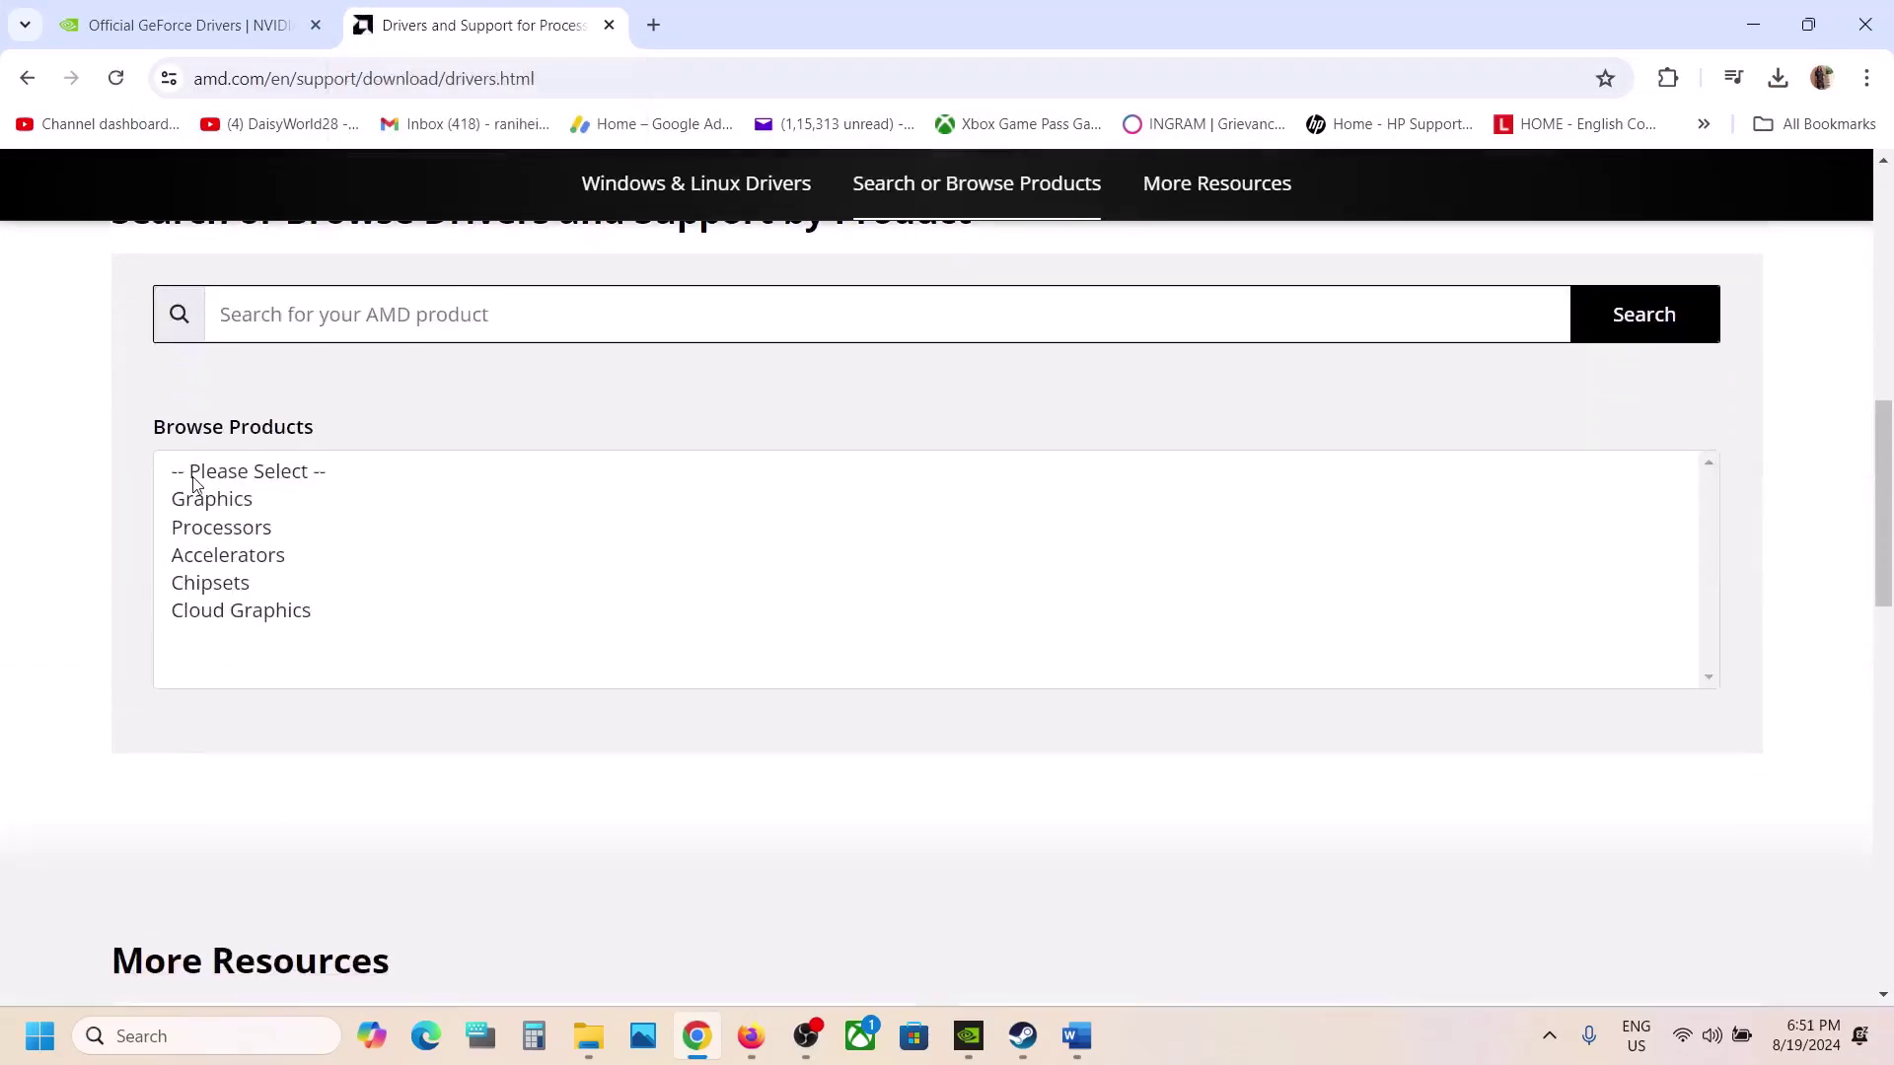
left_click(204, 498)
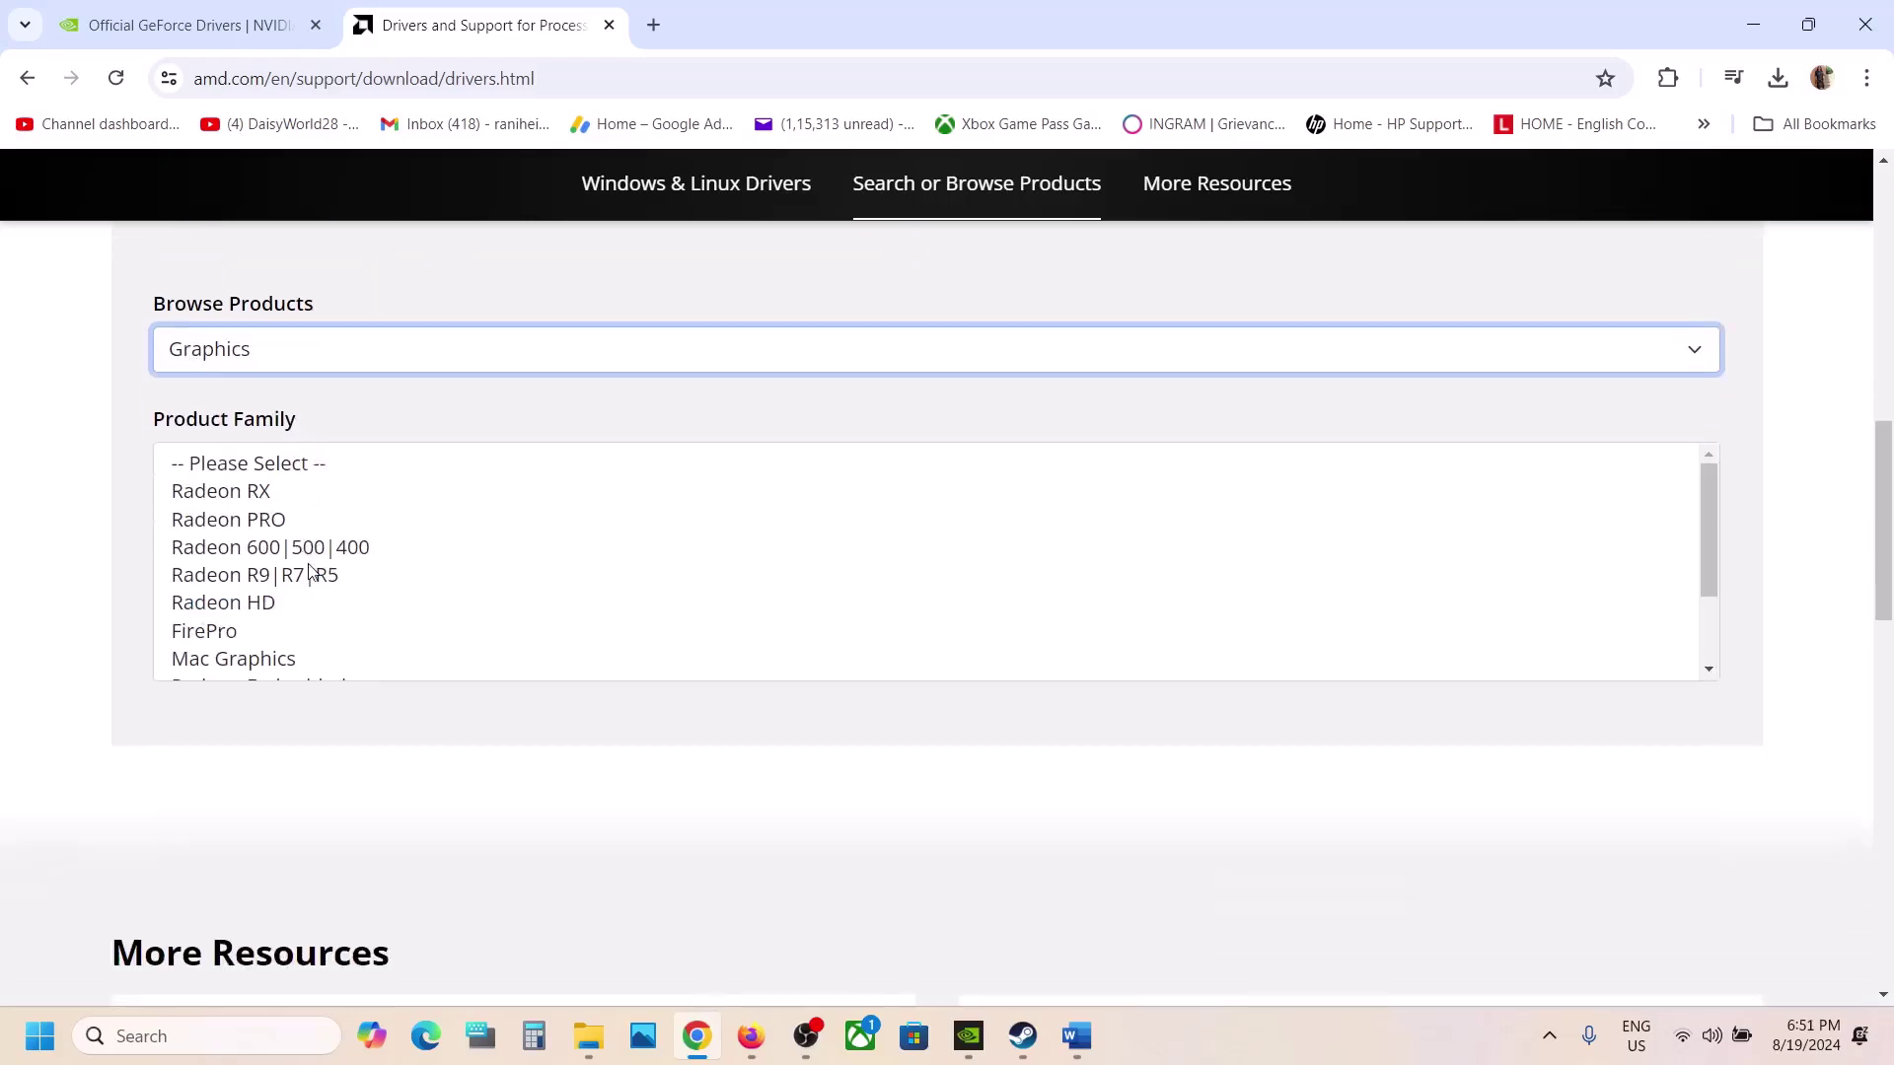
left_click(249, 493)
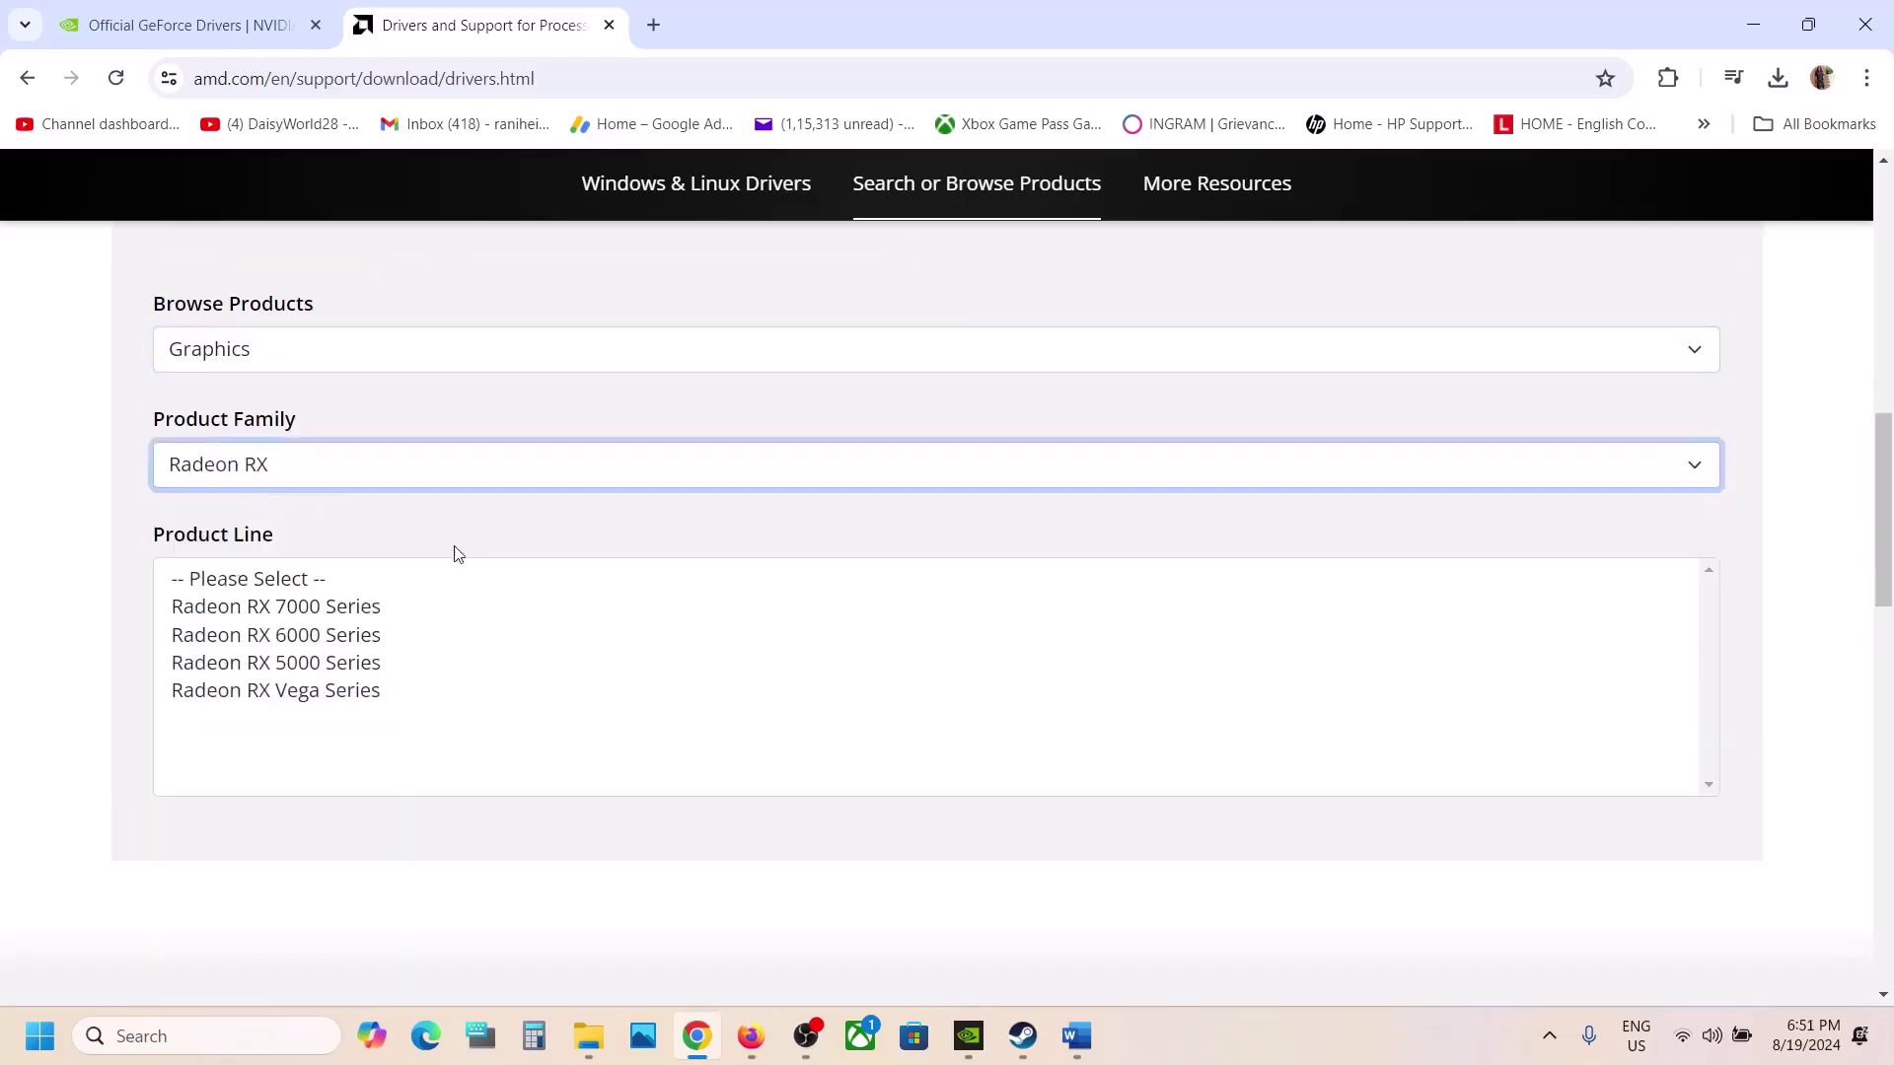
left_click(356, 608)
left_click(392, 721)
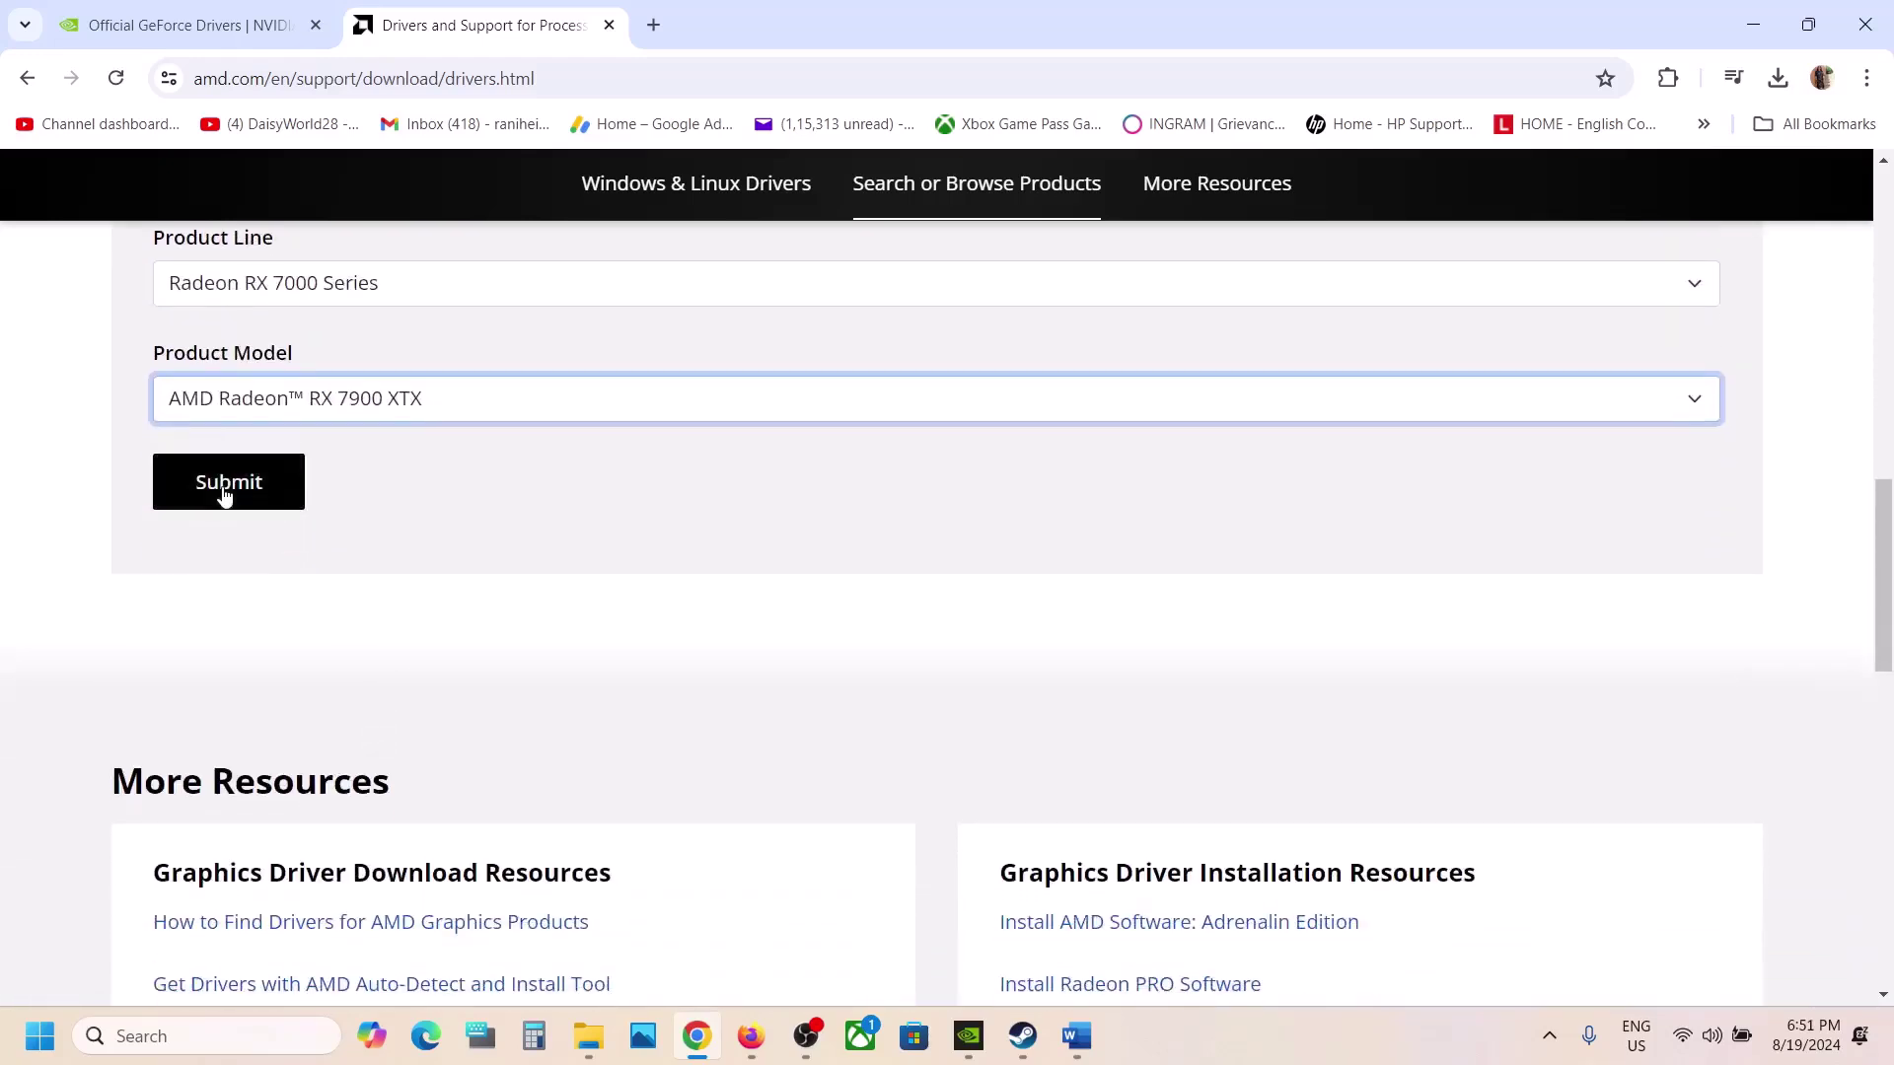
left_click(226, 485)
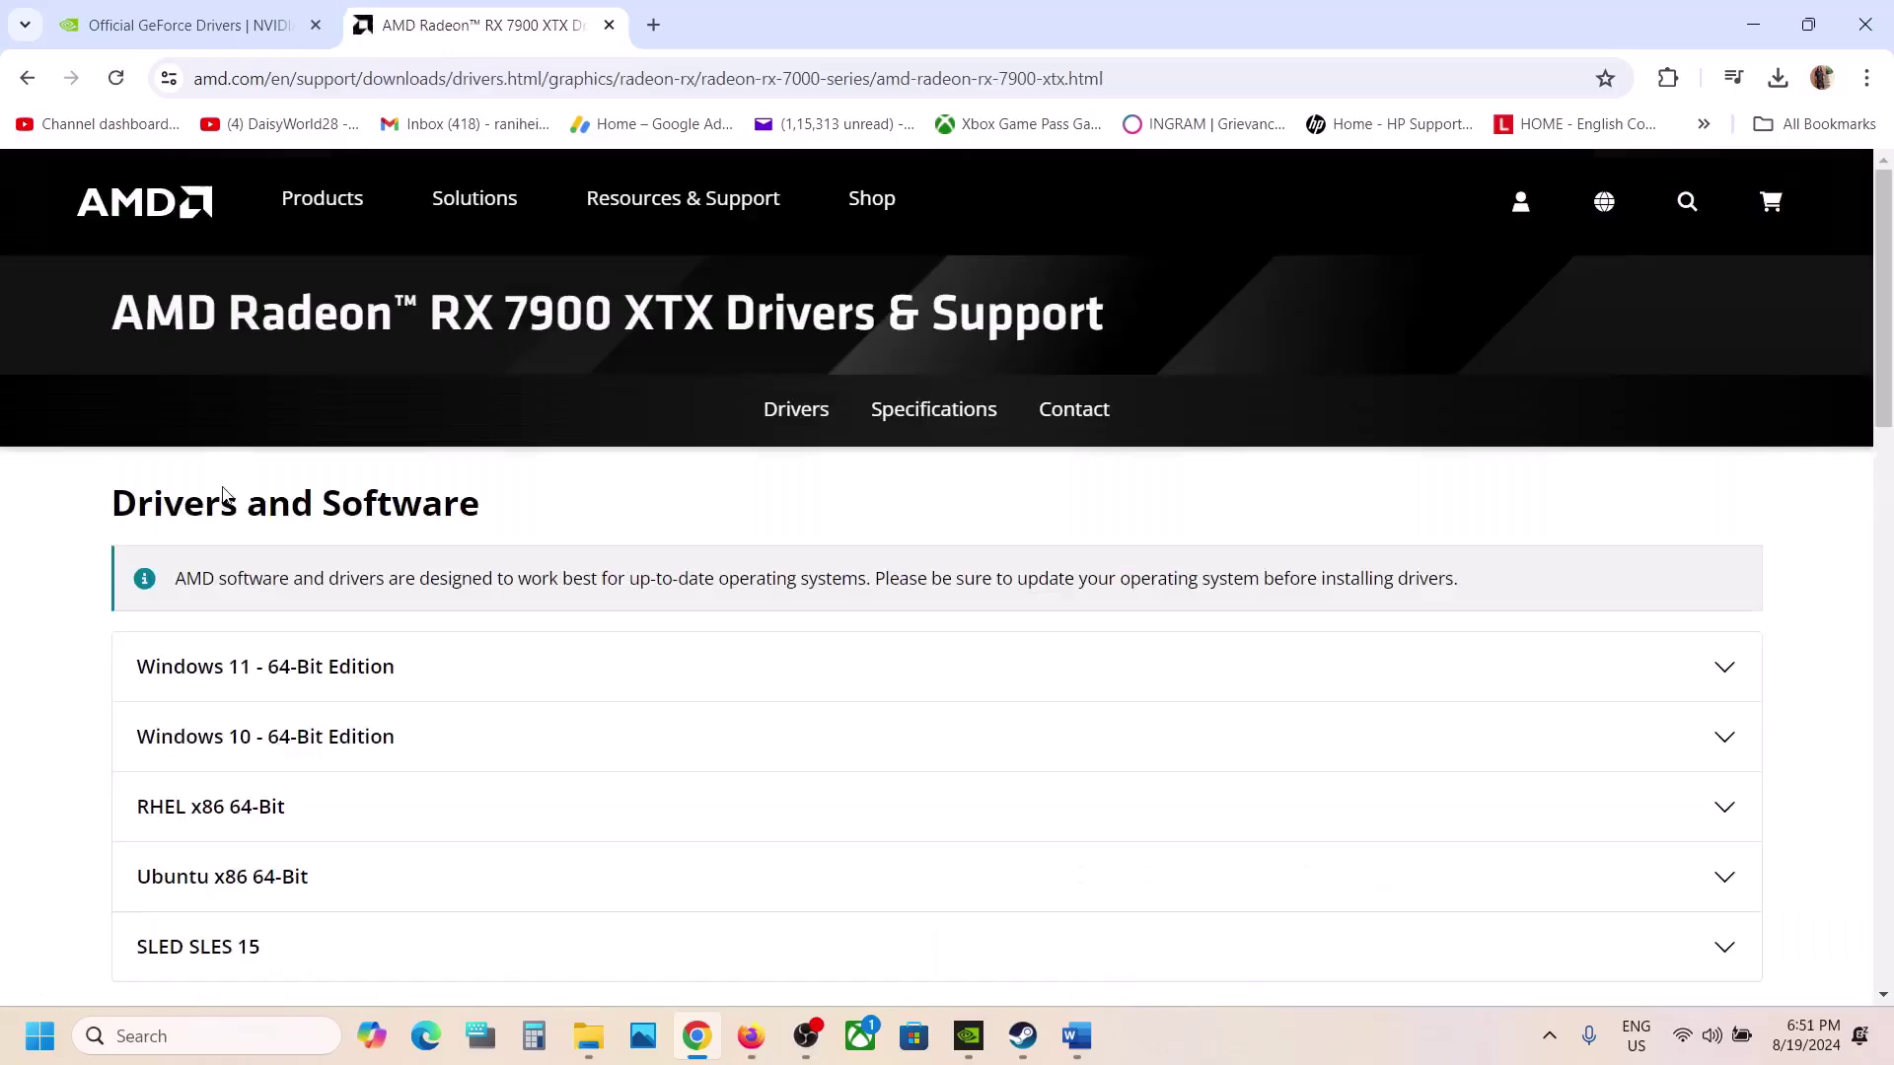
Open the previous drivers for this graphics card and expand the Windows 11 - 64-Bit Edition list
scroll(224, 495, "down", 3)
scroll(252, 850, "down", 1)
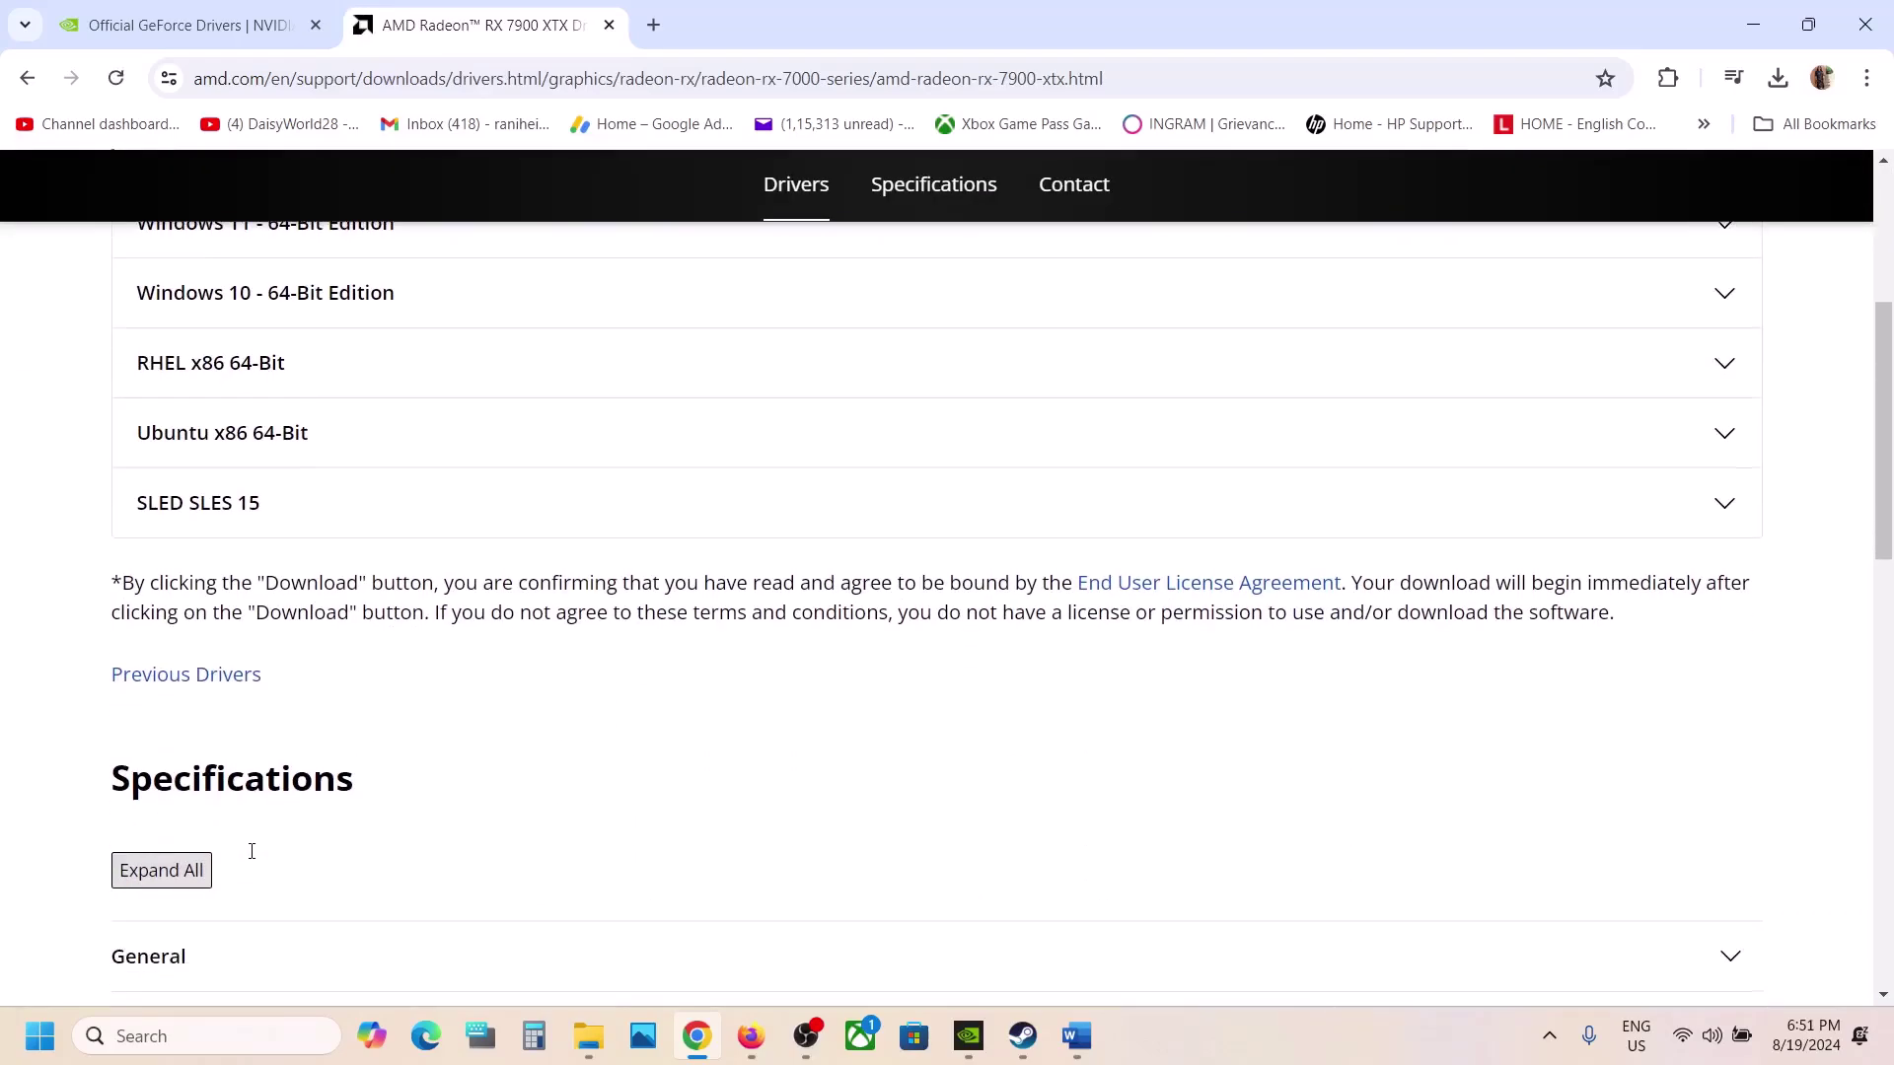
left_click(208, 682)
scroll(580, 677, "down", 1)
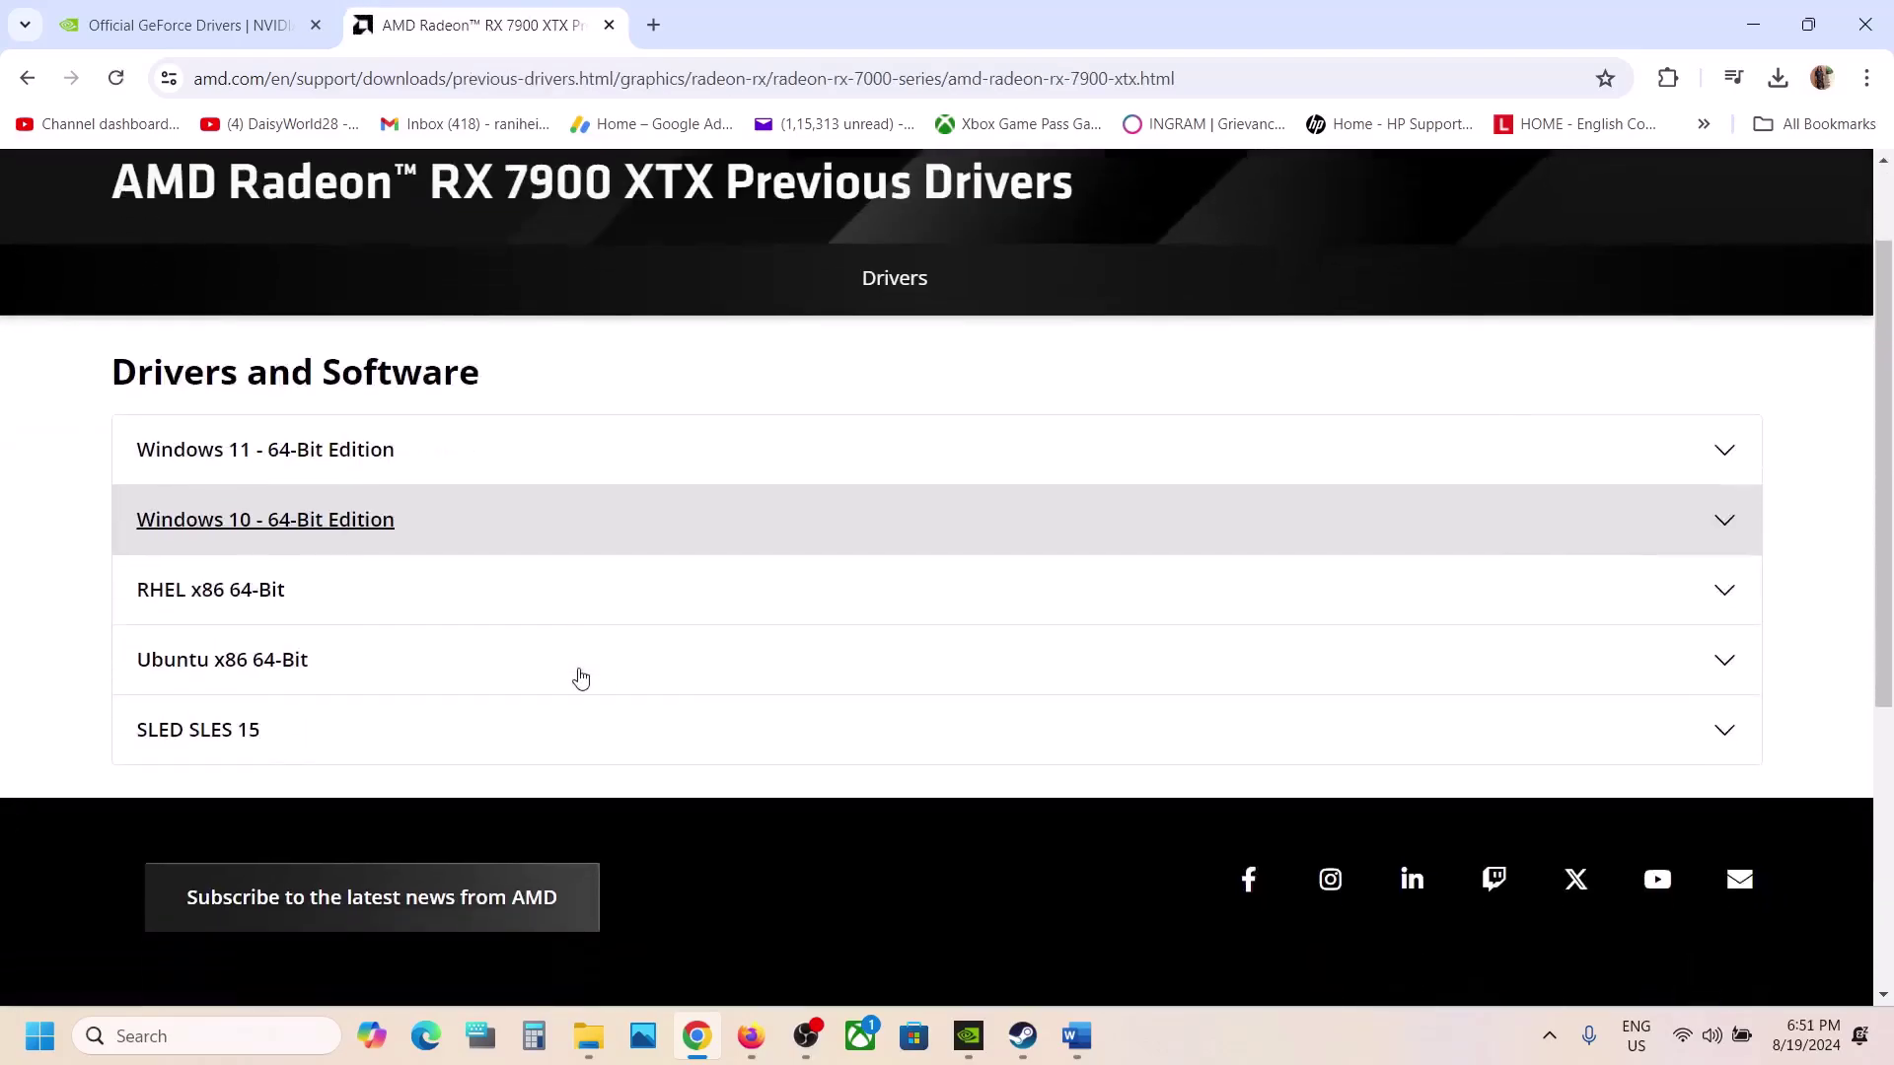
left_click(250, 451)
scroll(424, 529, "down", 2)
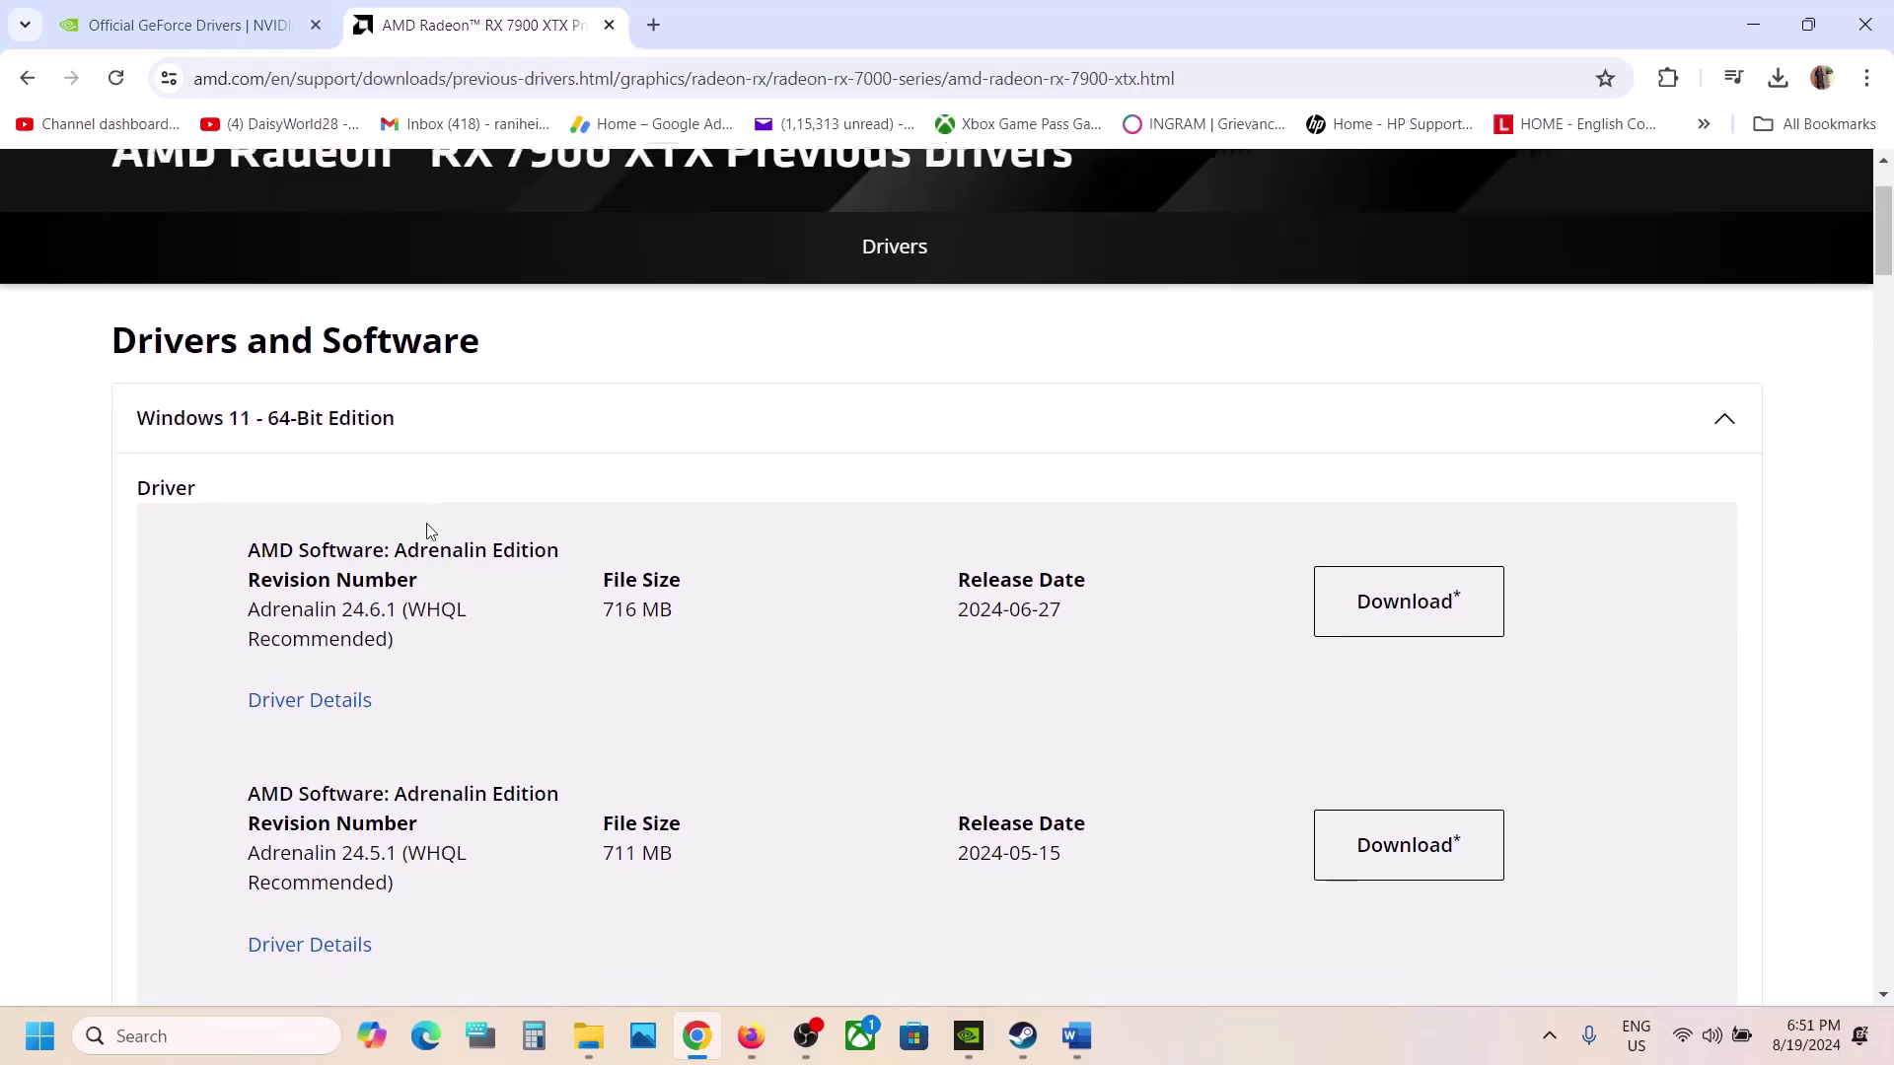
Review the newest Adrenalin revisions in the previous drivers list, marking the 24.6.1 and 24.5.1 entries
scroll(426, 525, "down", 1)
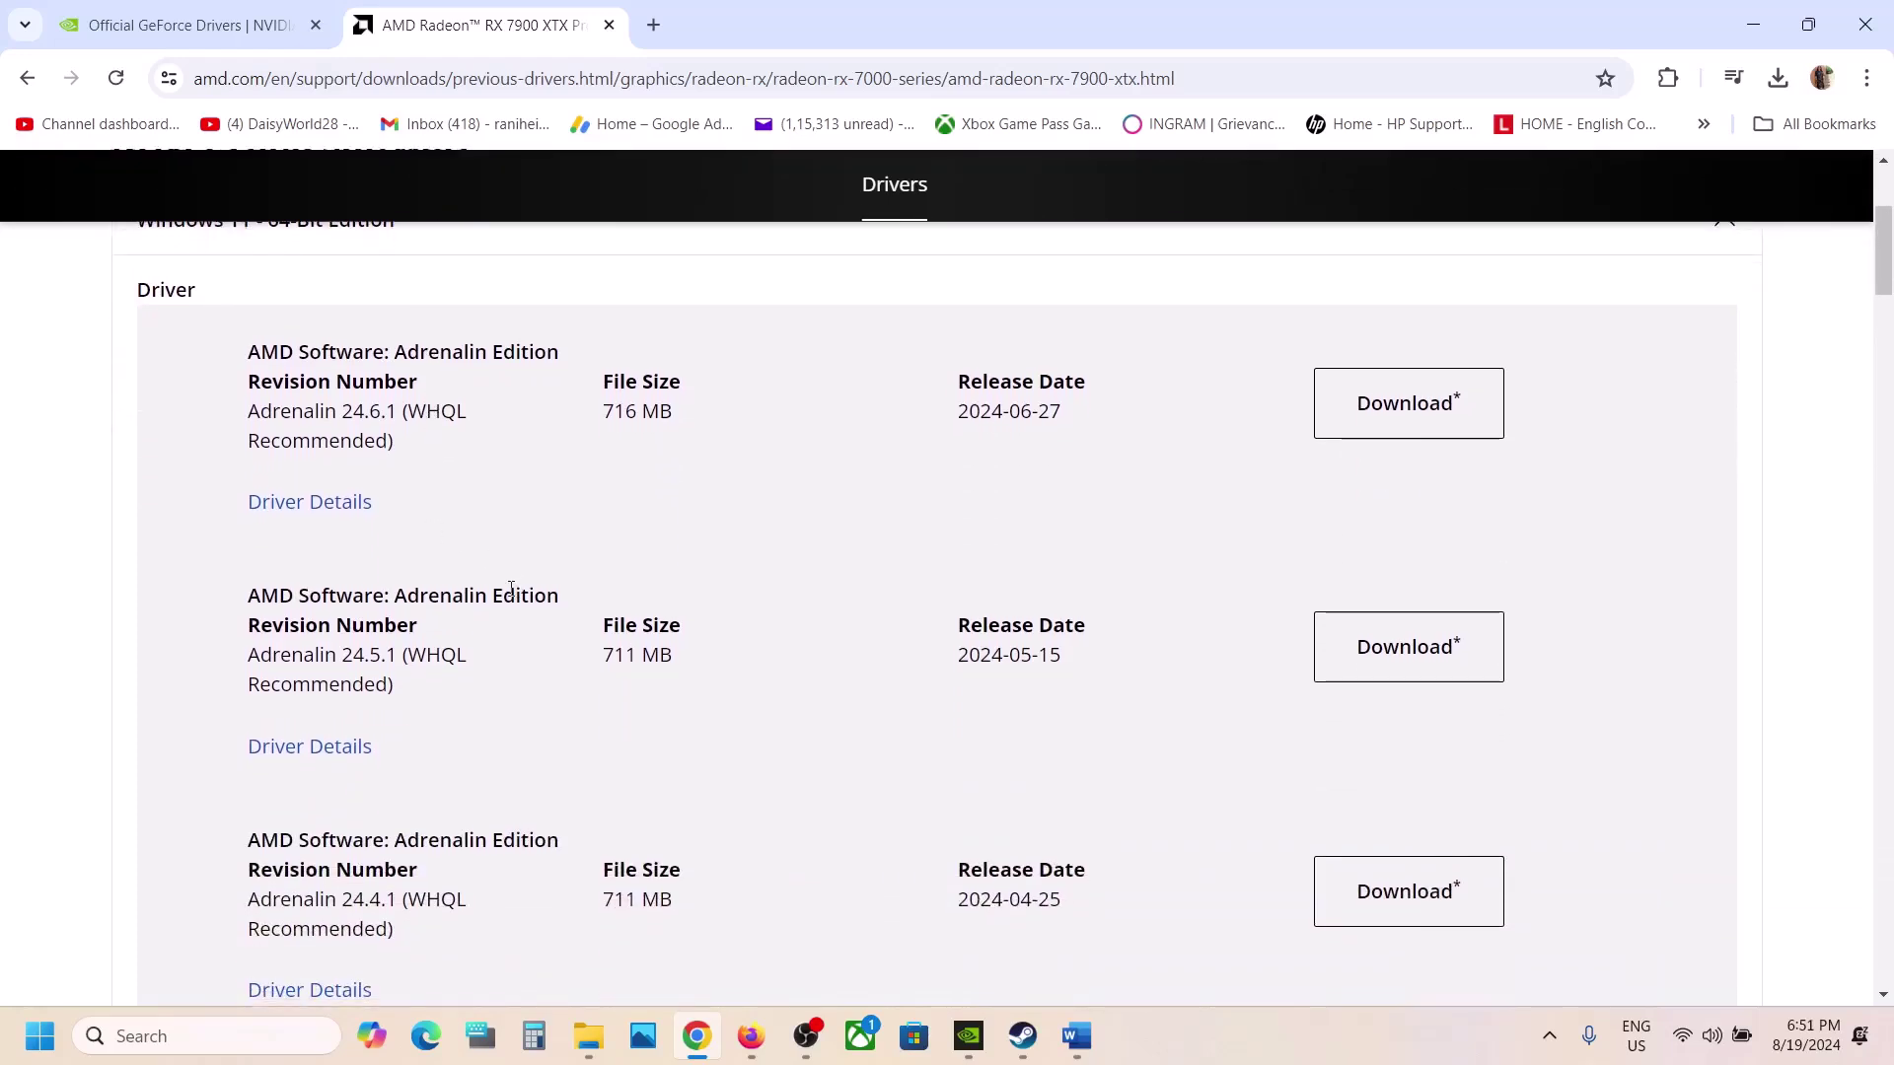
left_click_drag(333, 413, 424, 414)
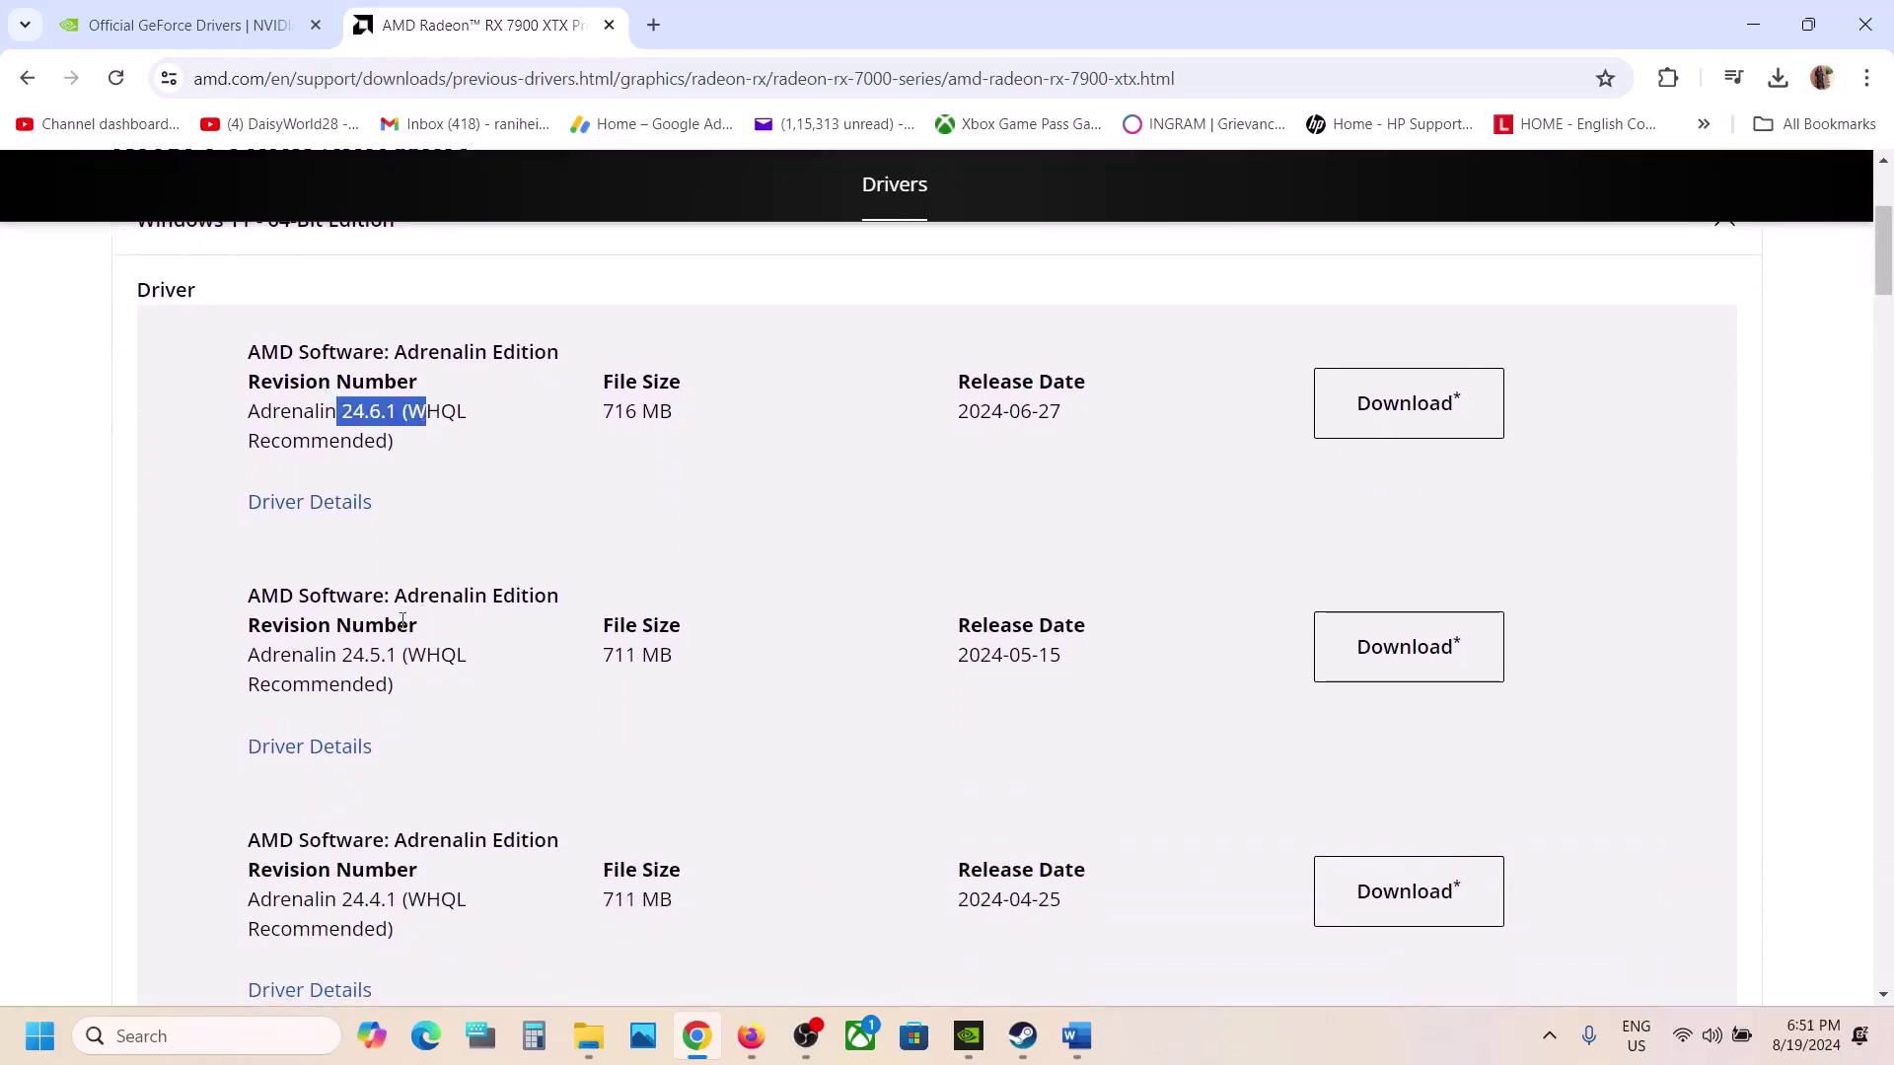
left_click_drag(339, 684, 397, 661)
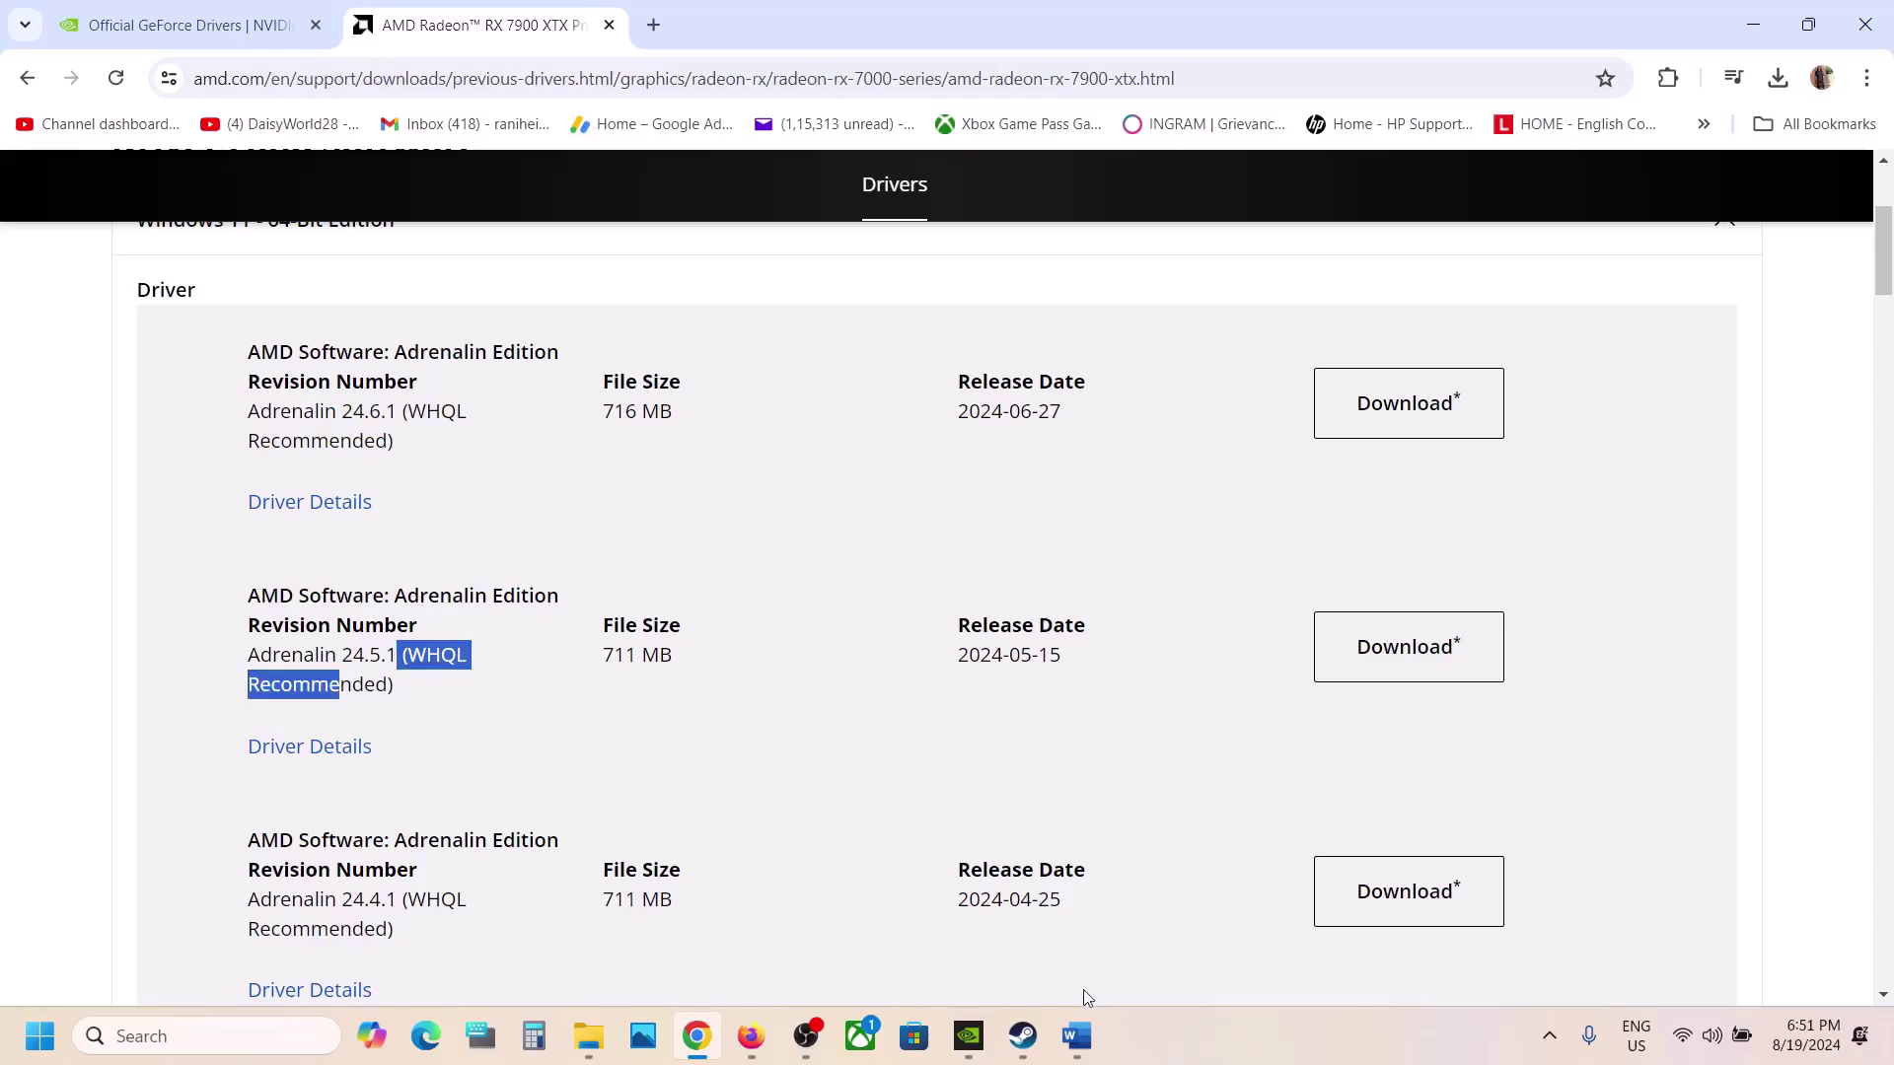
Check the recommended AMD version in the Word document and locate Adrenalin 24.2.1 in the previous drivers list in Chrome
left_click(1074, 1012)
left_click_drag(525, 782, 781, 761)
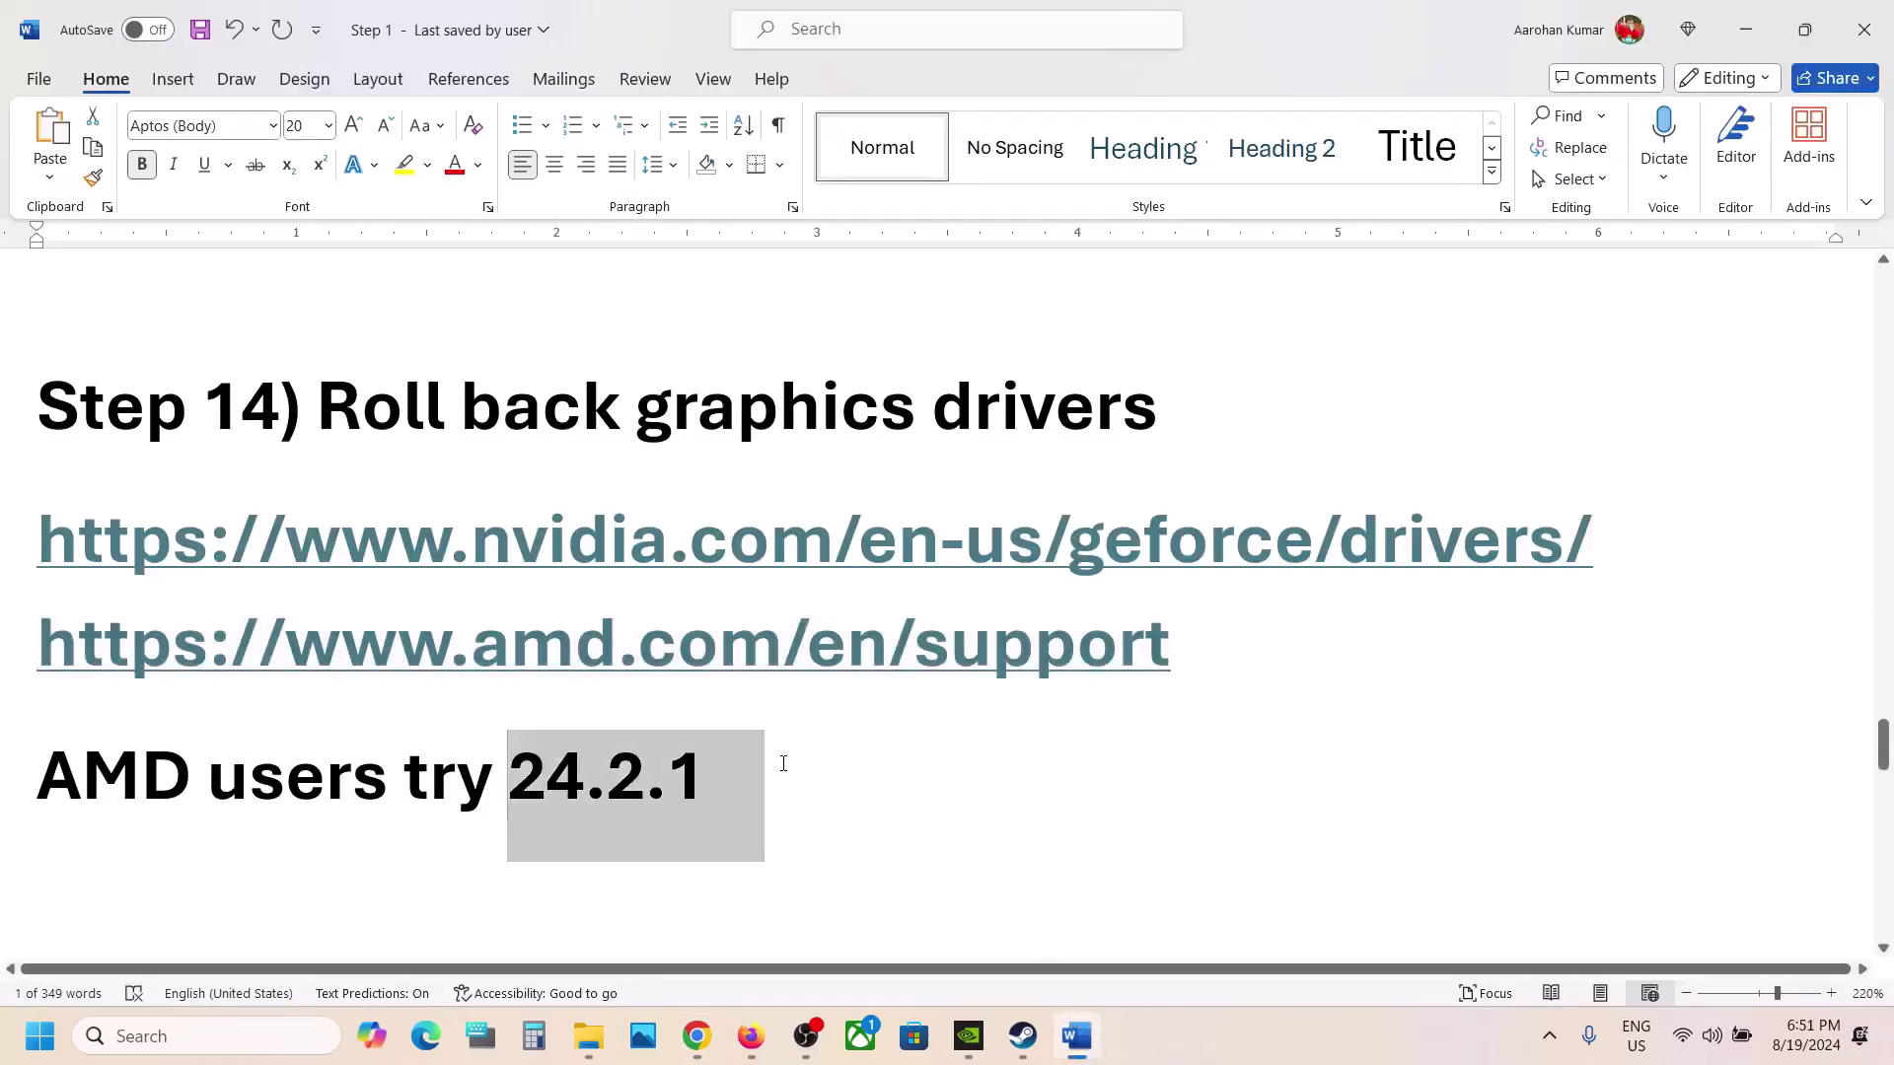
left_click(1753, 38)
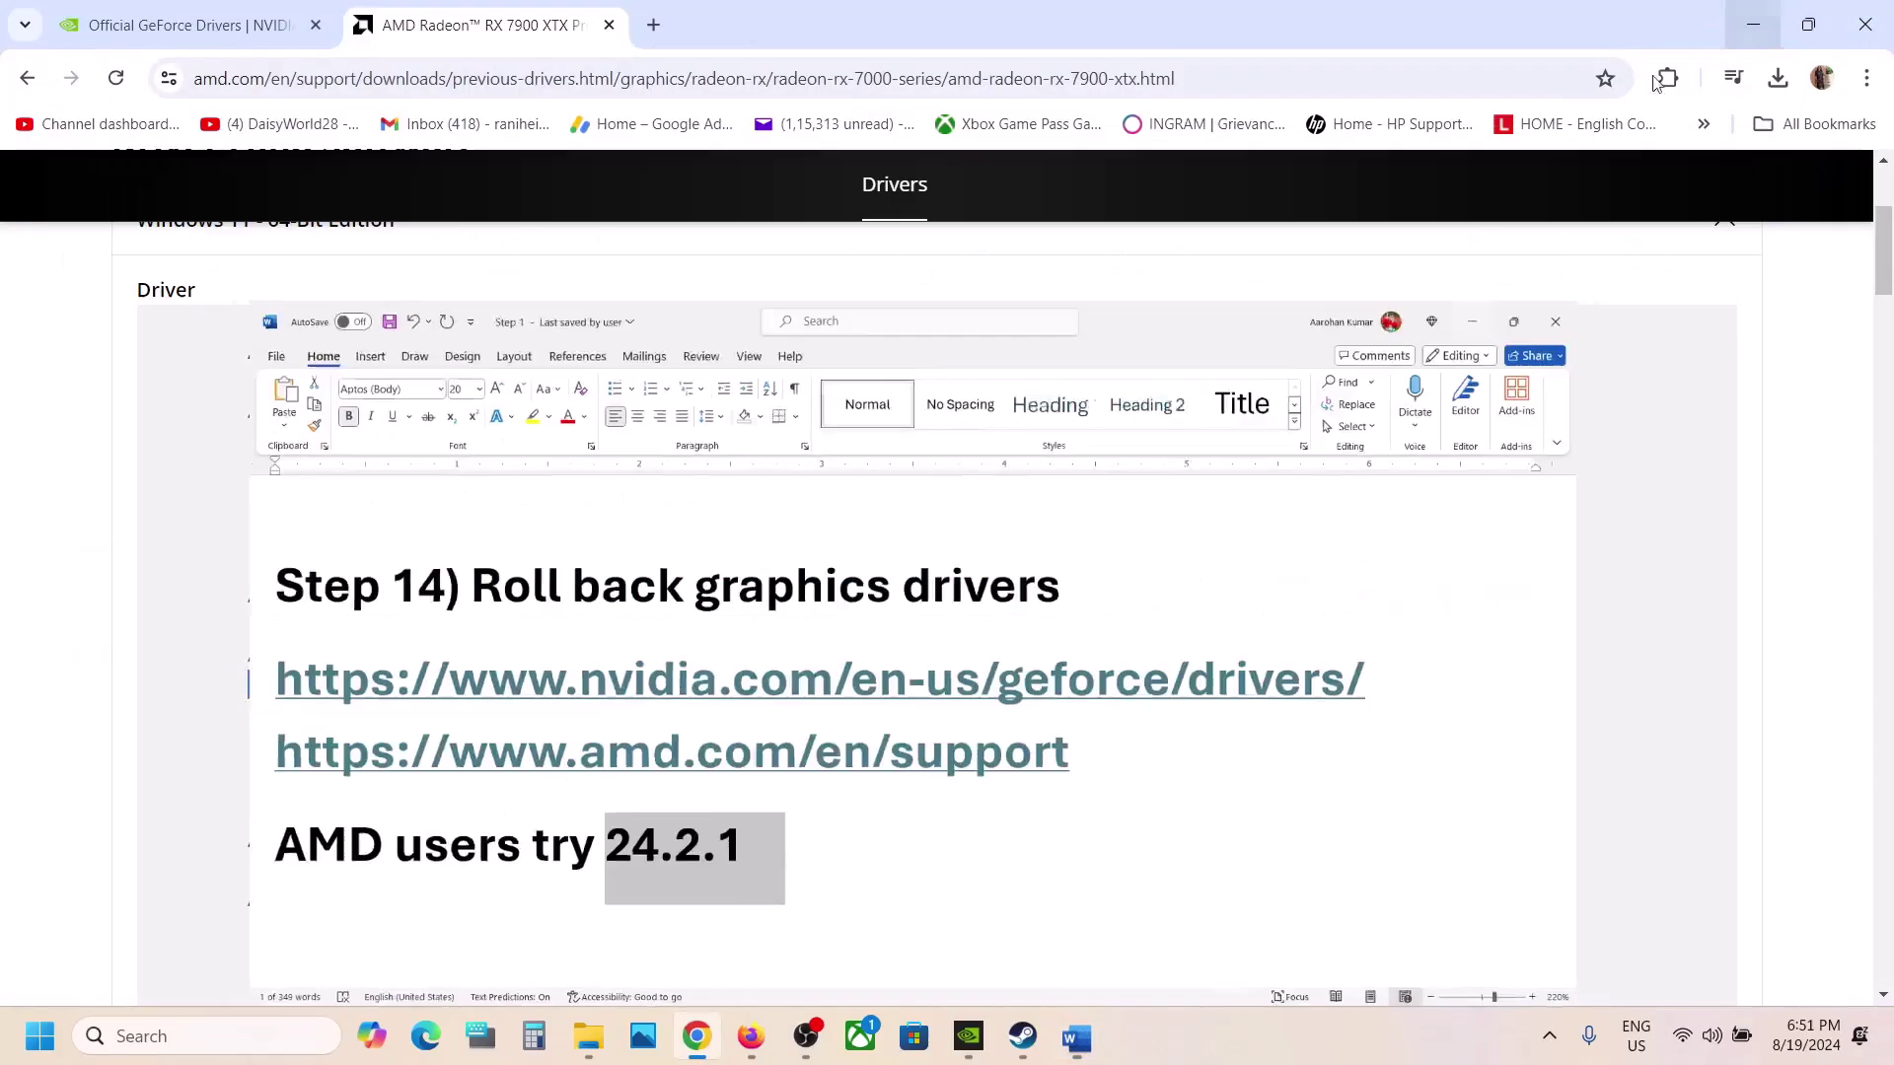
scroll(732, 613, "down", 3)
scroll(733, 613, "down", 12)
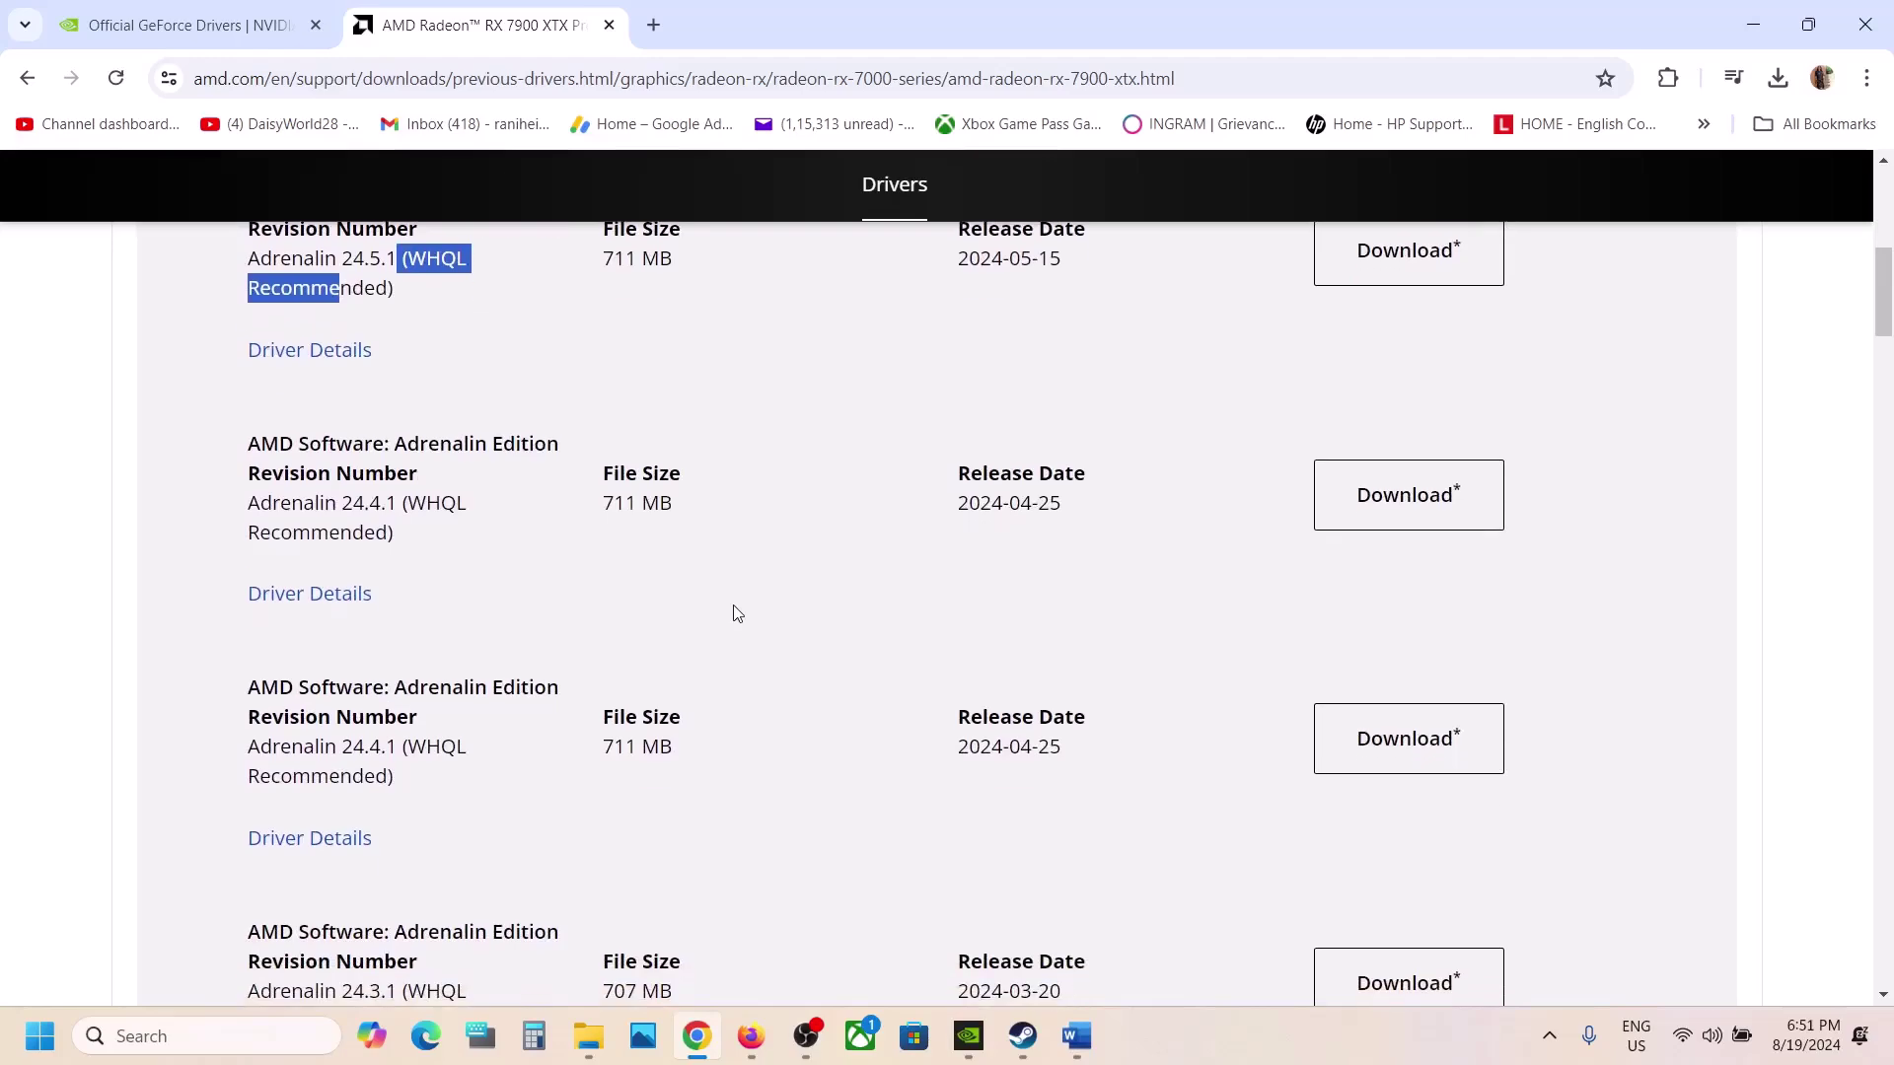
scroll(733, 613, "up", 3)
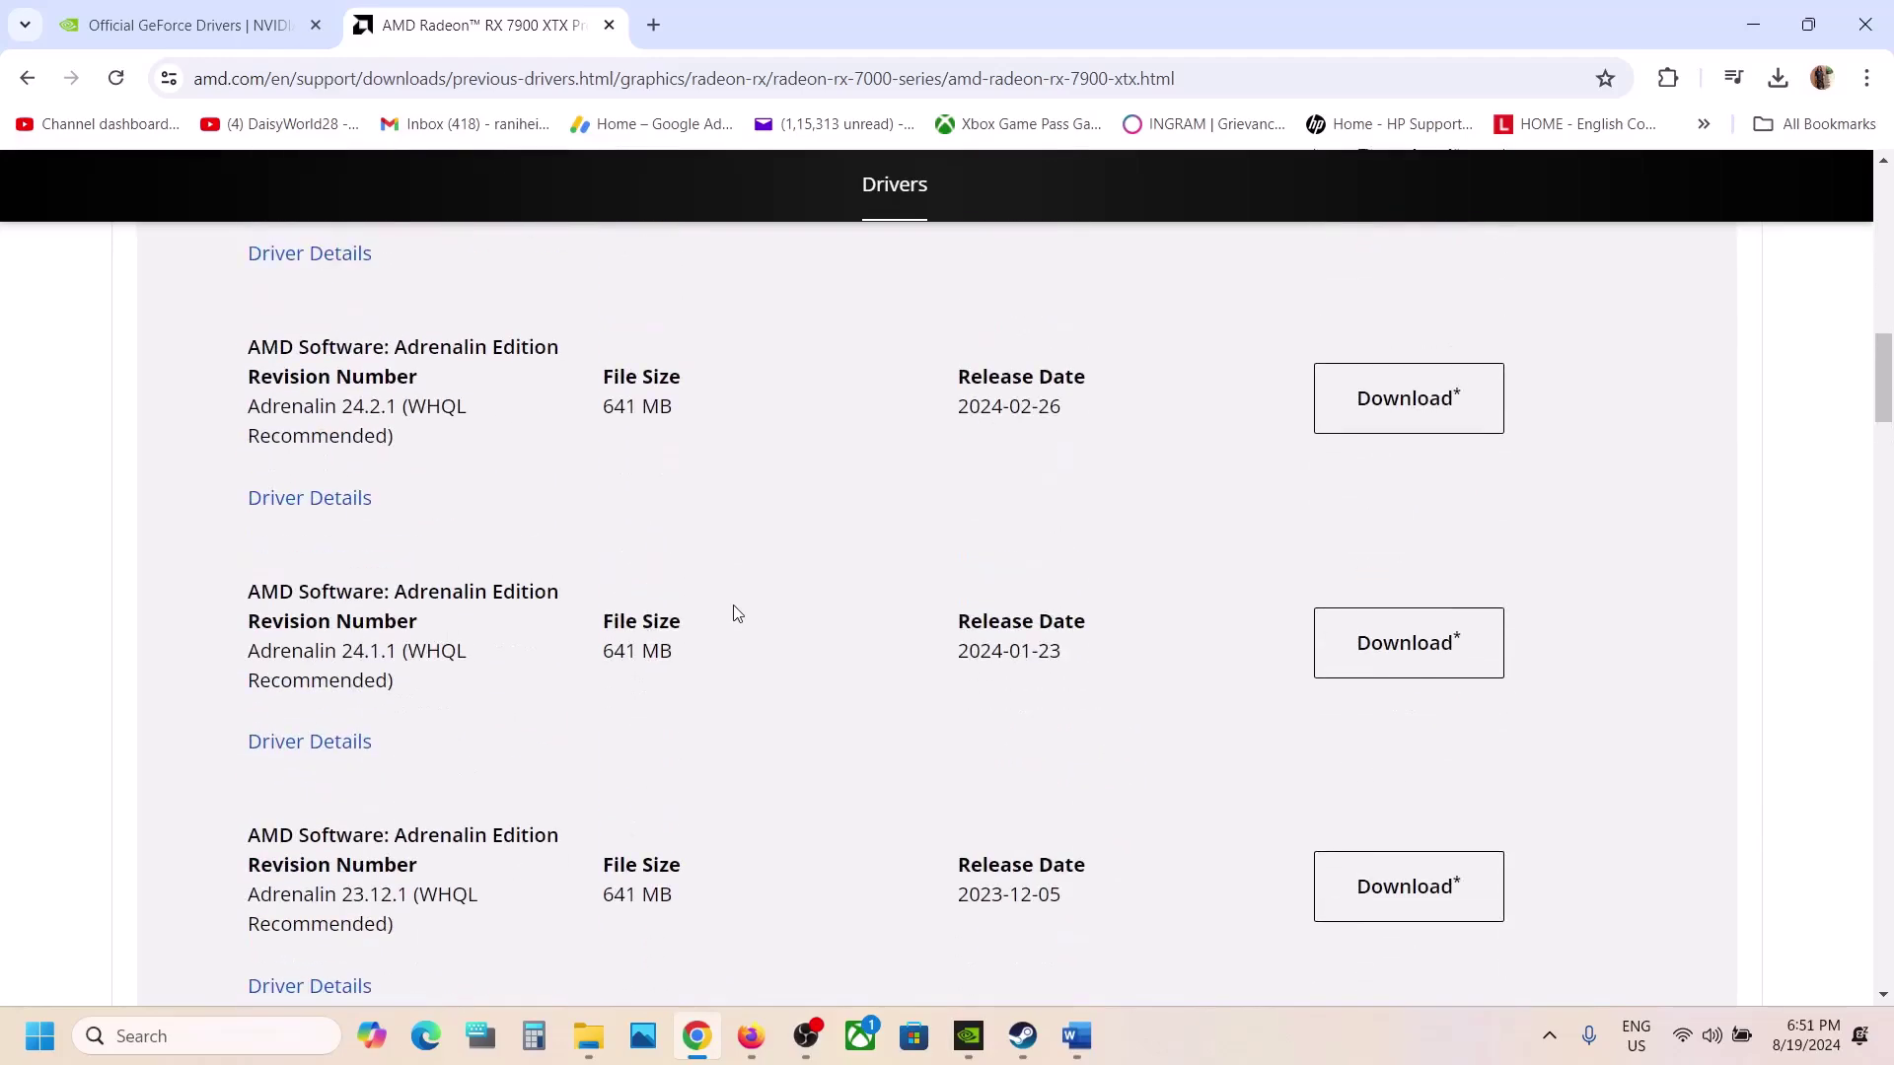
left_click_drag(345, 406, 441, 414)
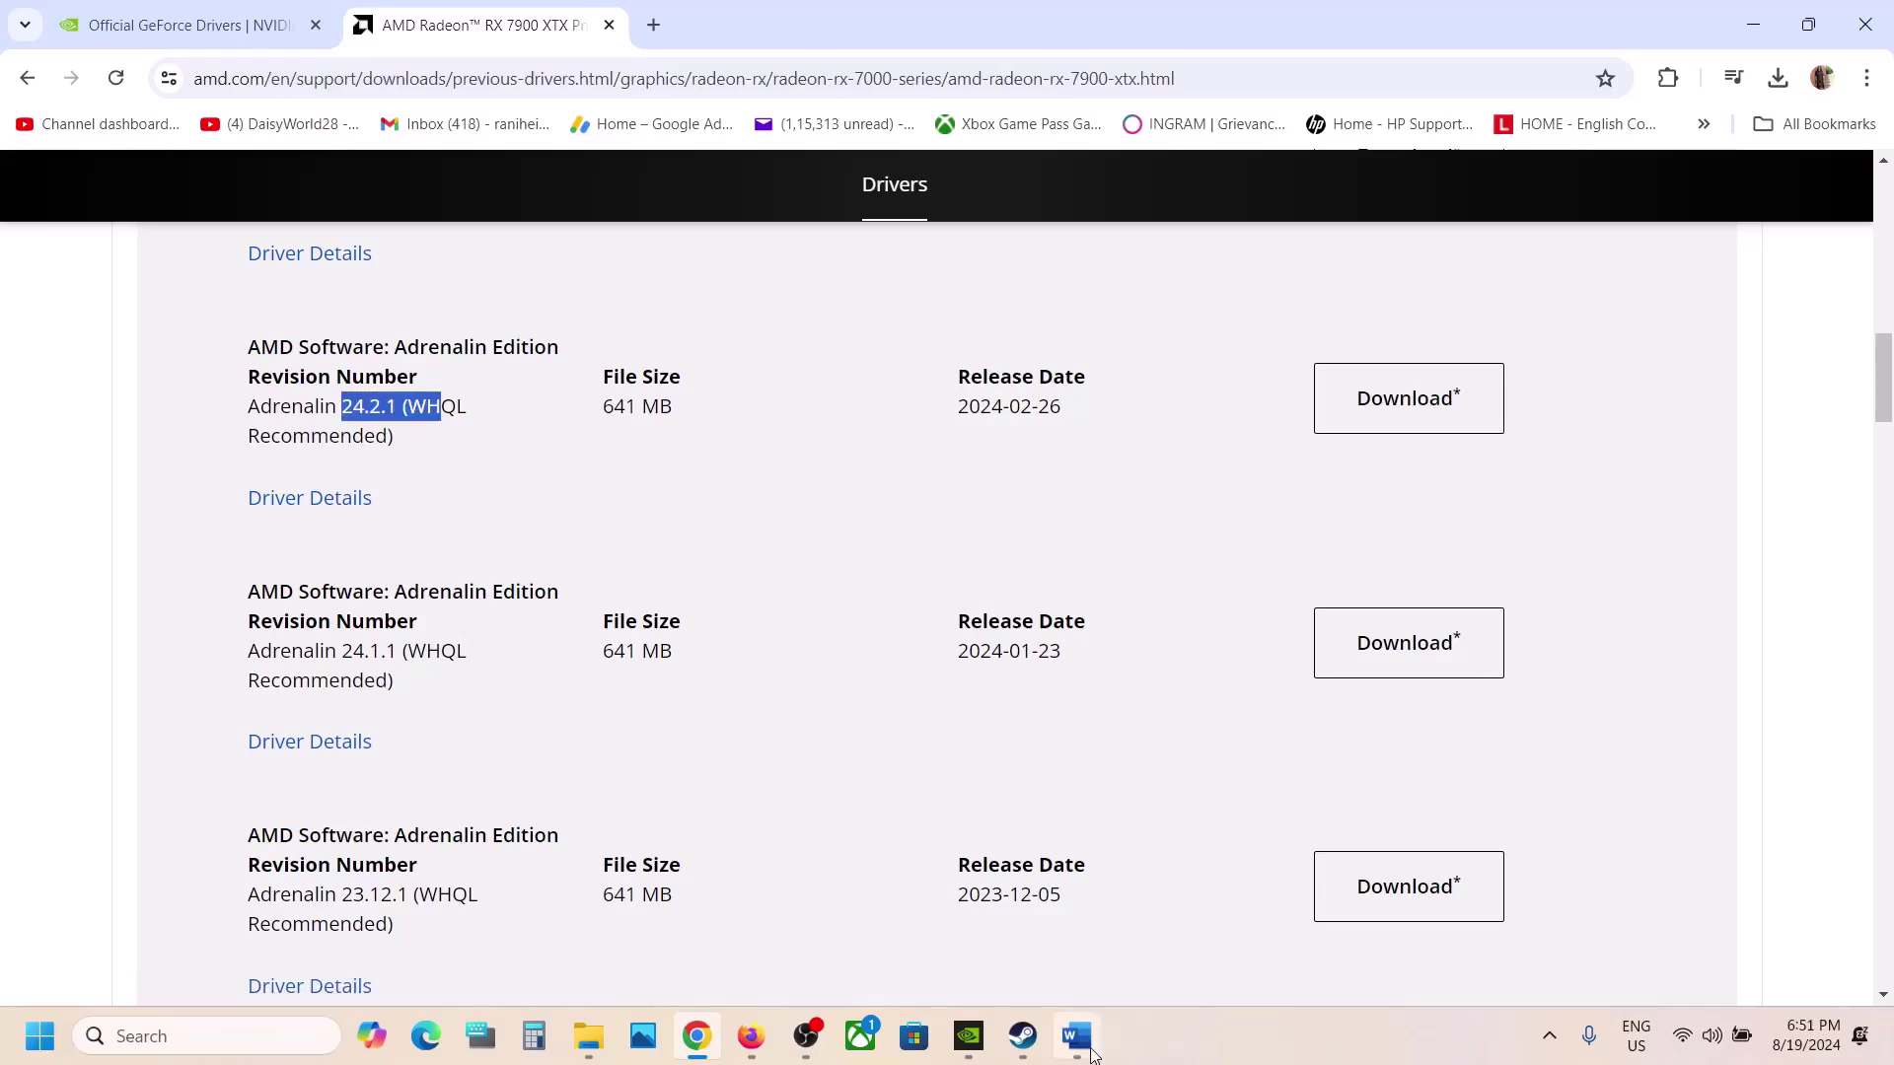
Switch to the Word document and copy the Microsoft link under Step 15, Install Visual C++ Files
mouse_move(1093, 1055)
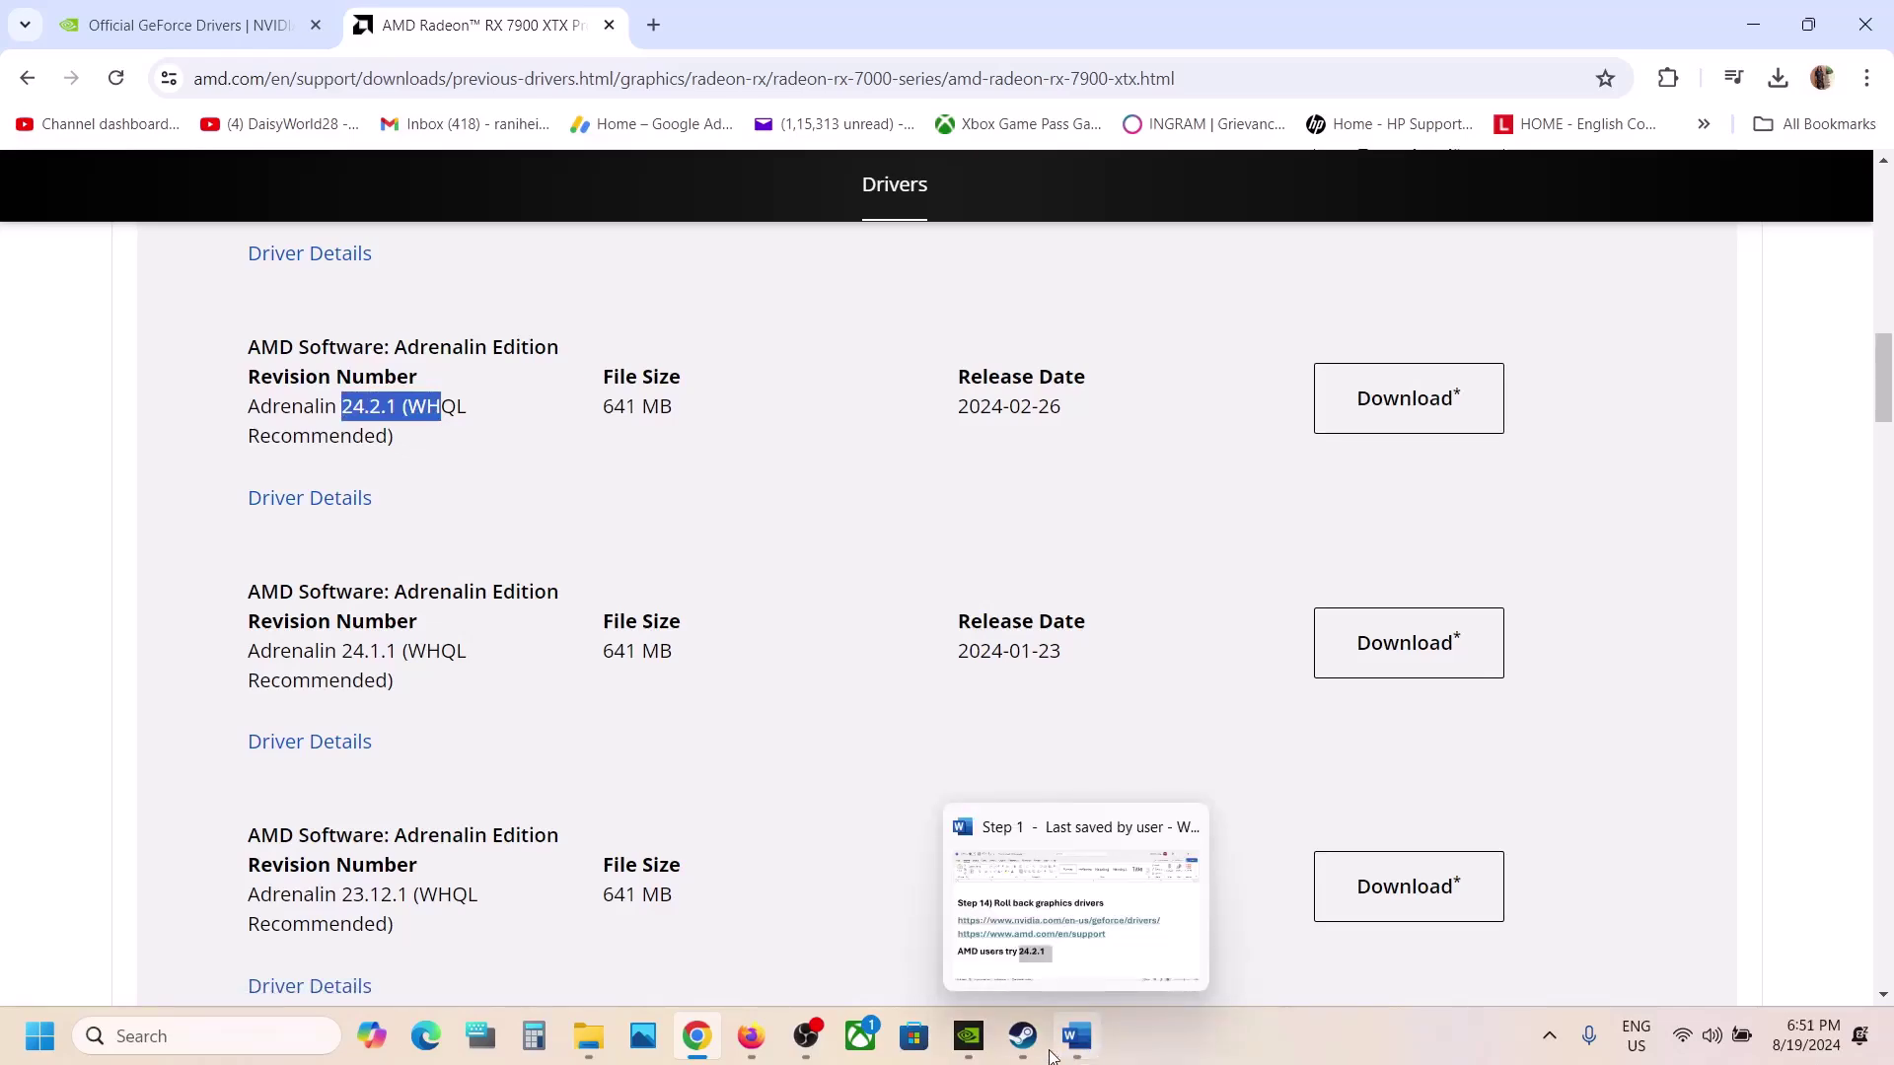
left_click(1022, 1036)
left_click(1076, 1035)
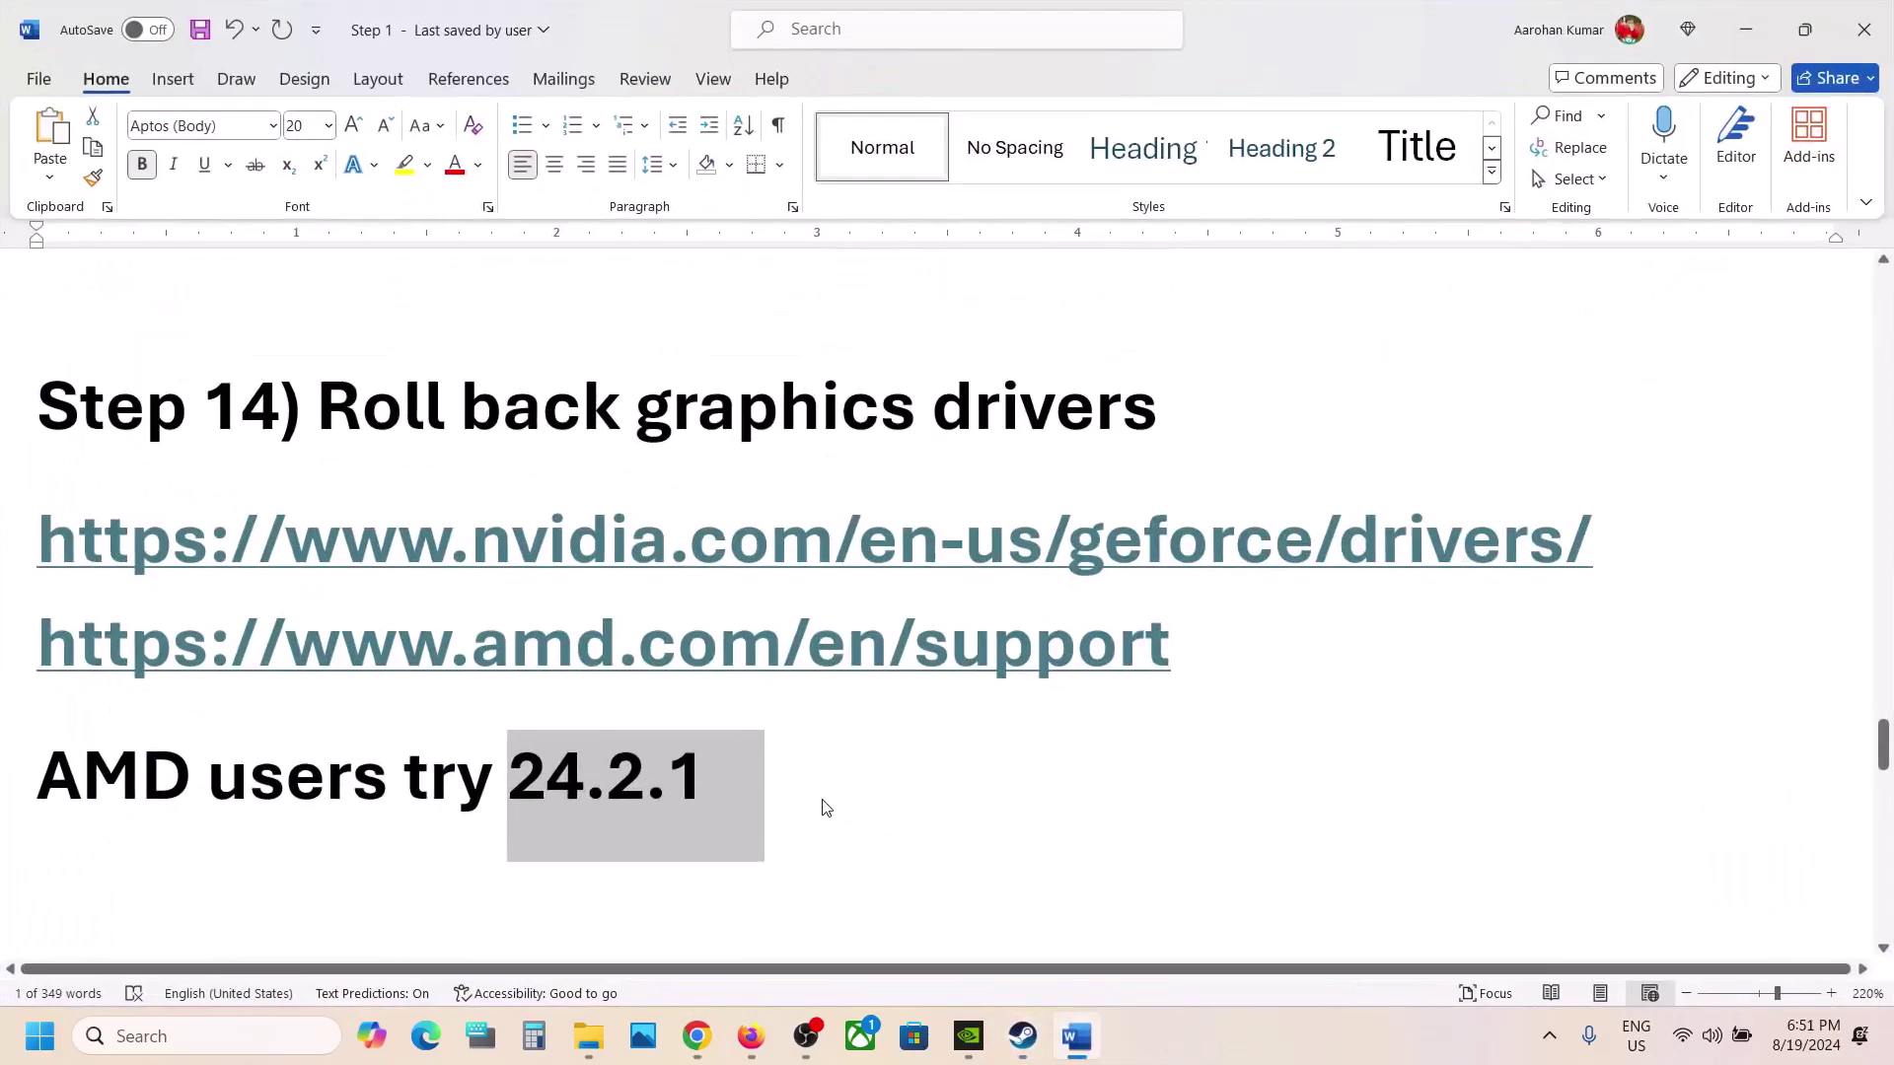
scroll(826, 806, "down", 5)
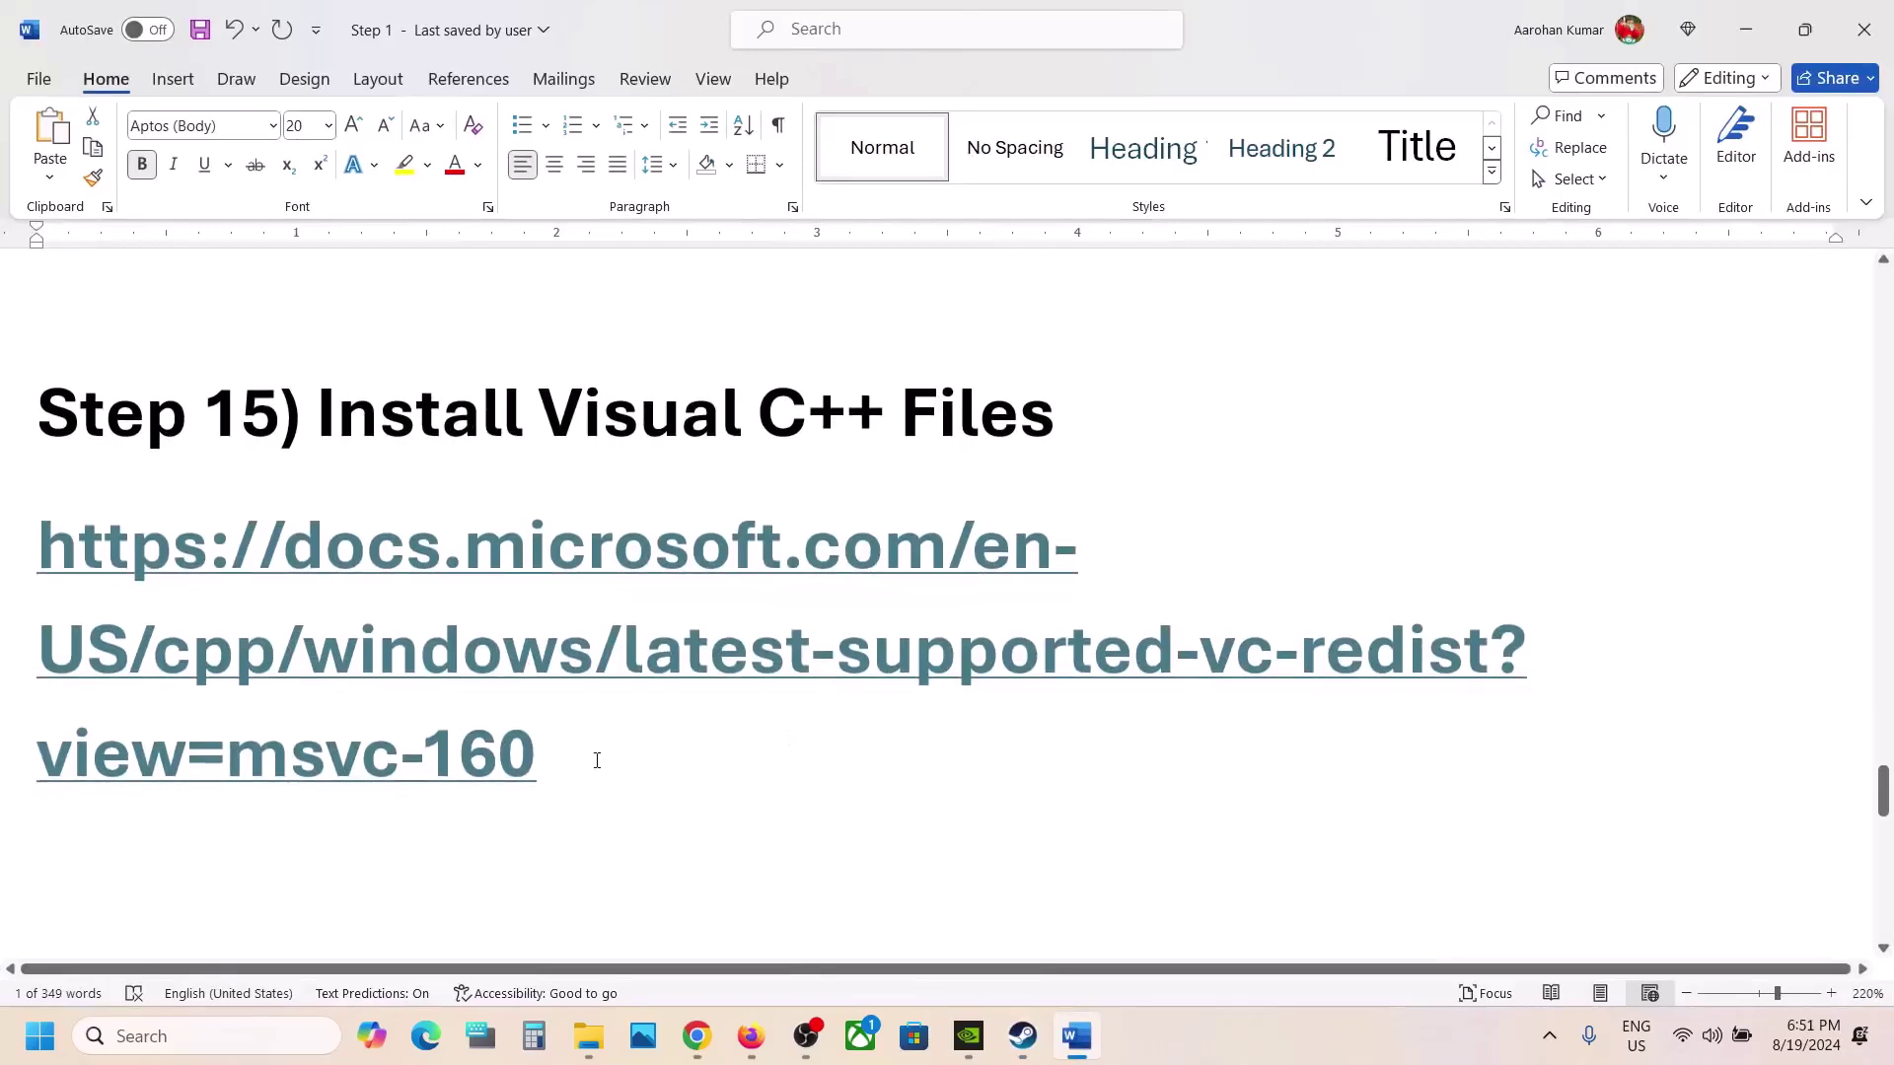
left_click_drag(597, 759, 3, 574)
key("ctrl+c")
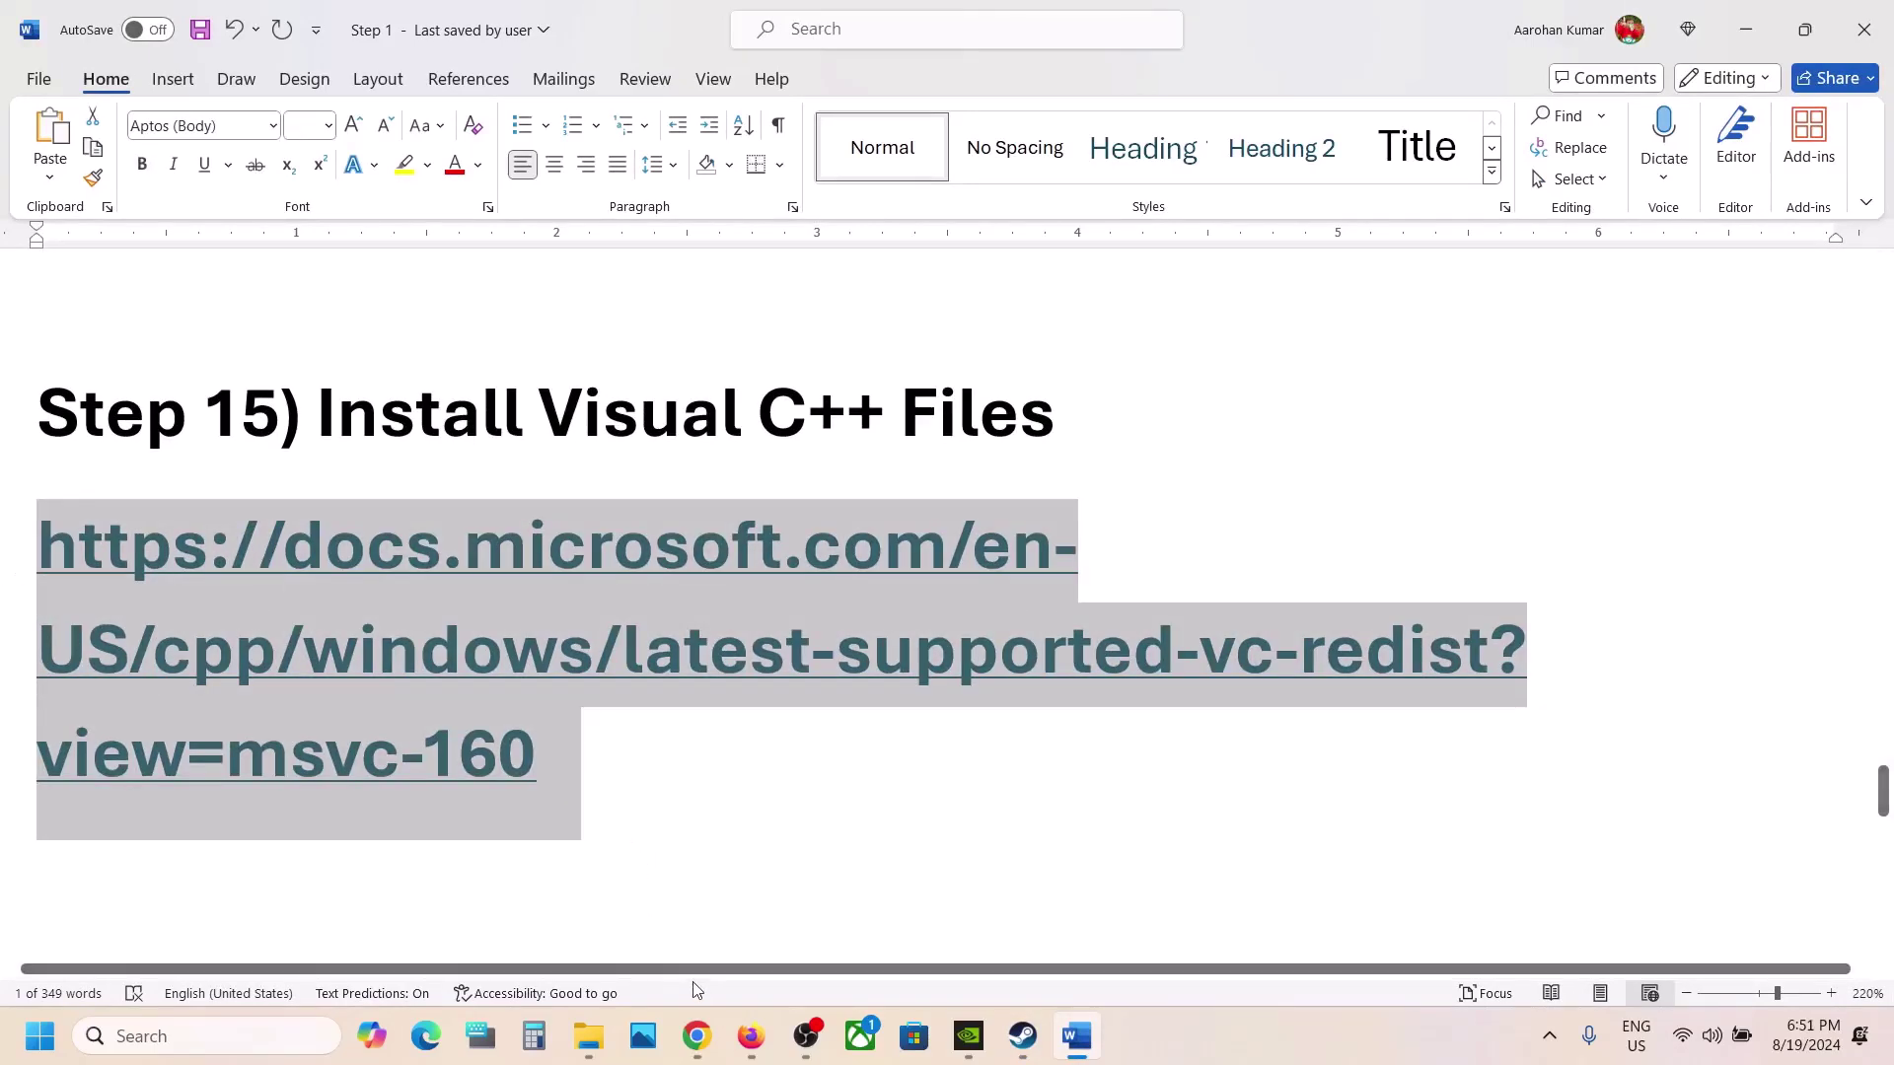
Open the copied Visual C++ redistributable link in a new Chrome tab
key("alt+Tab")
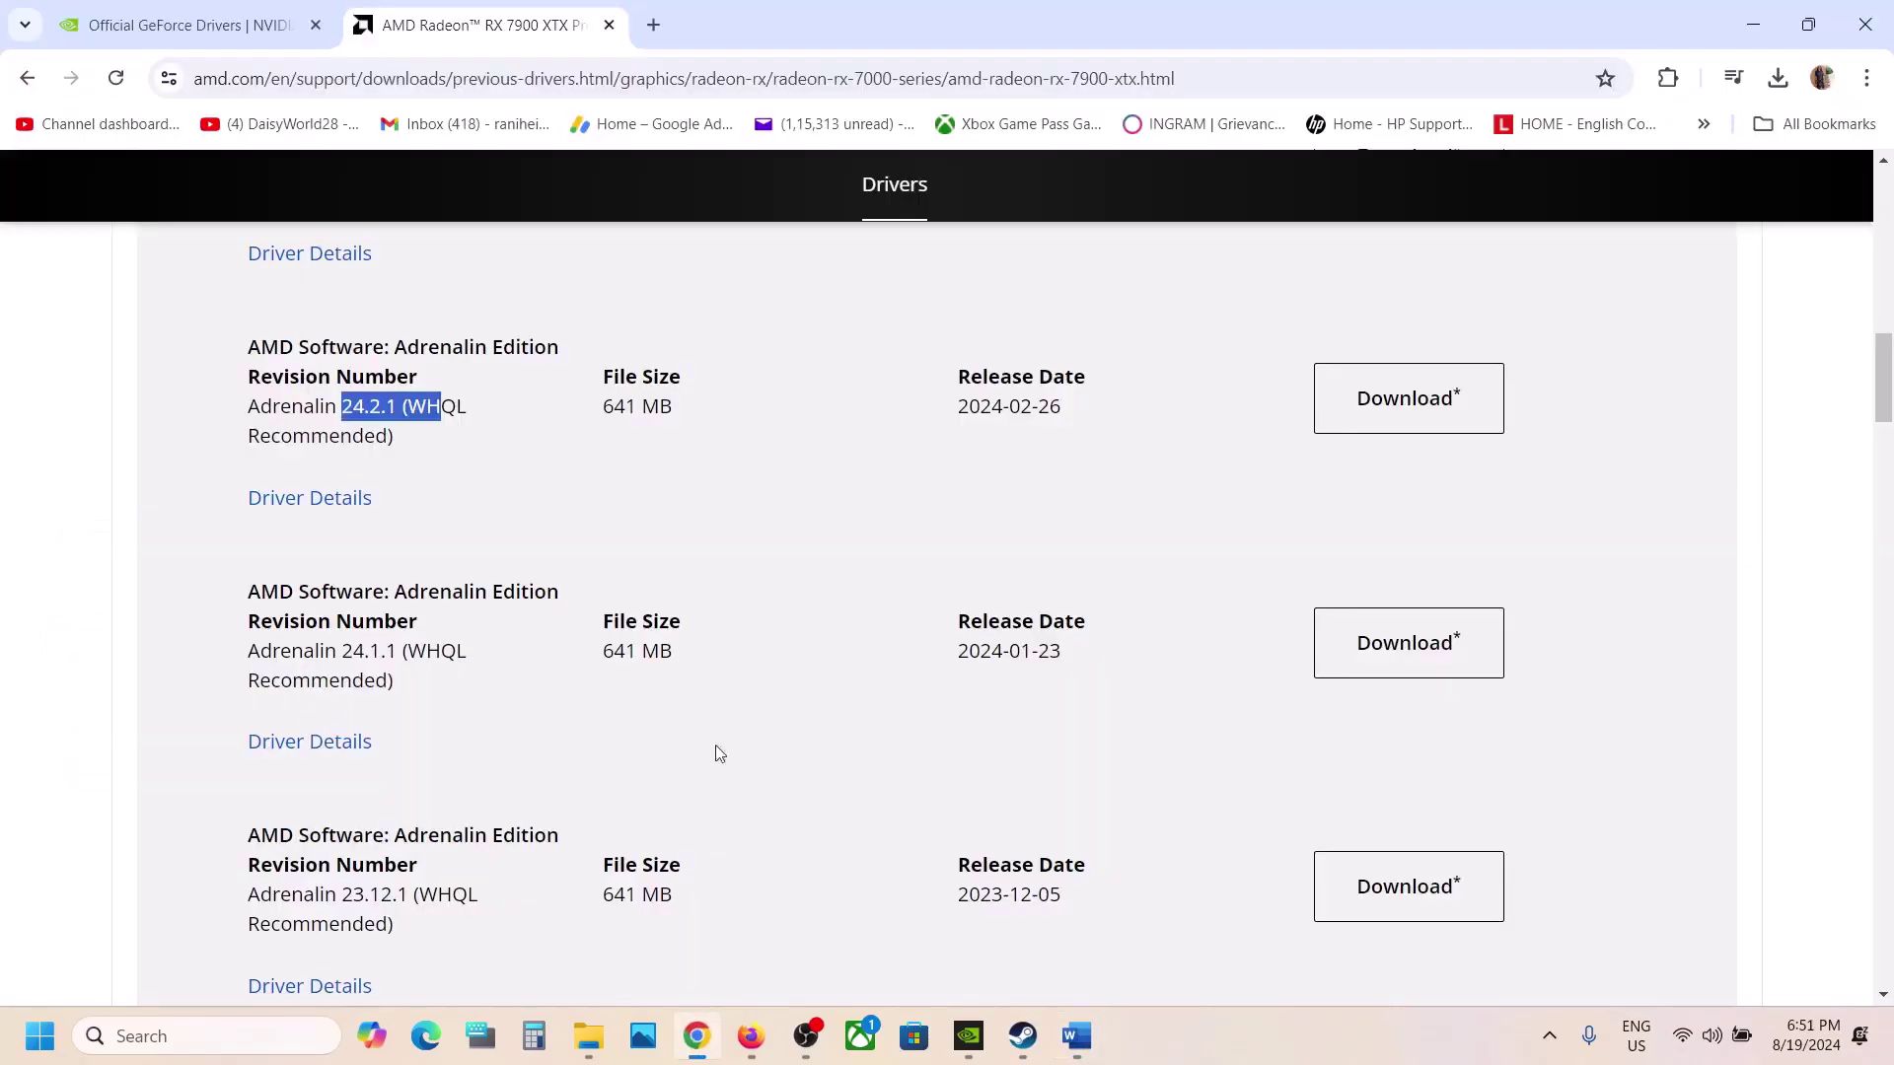
left_click(654, 25)
key("ctrl+v")
key("Return")
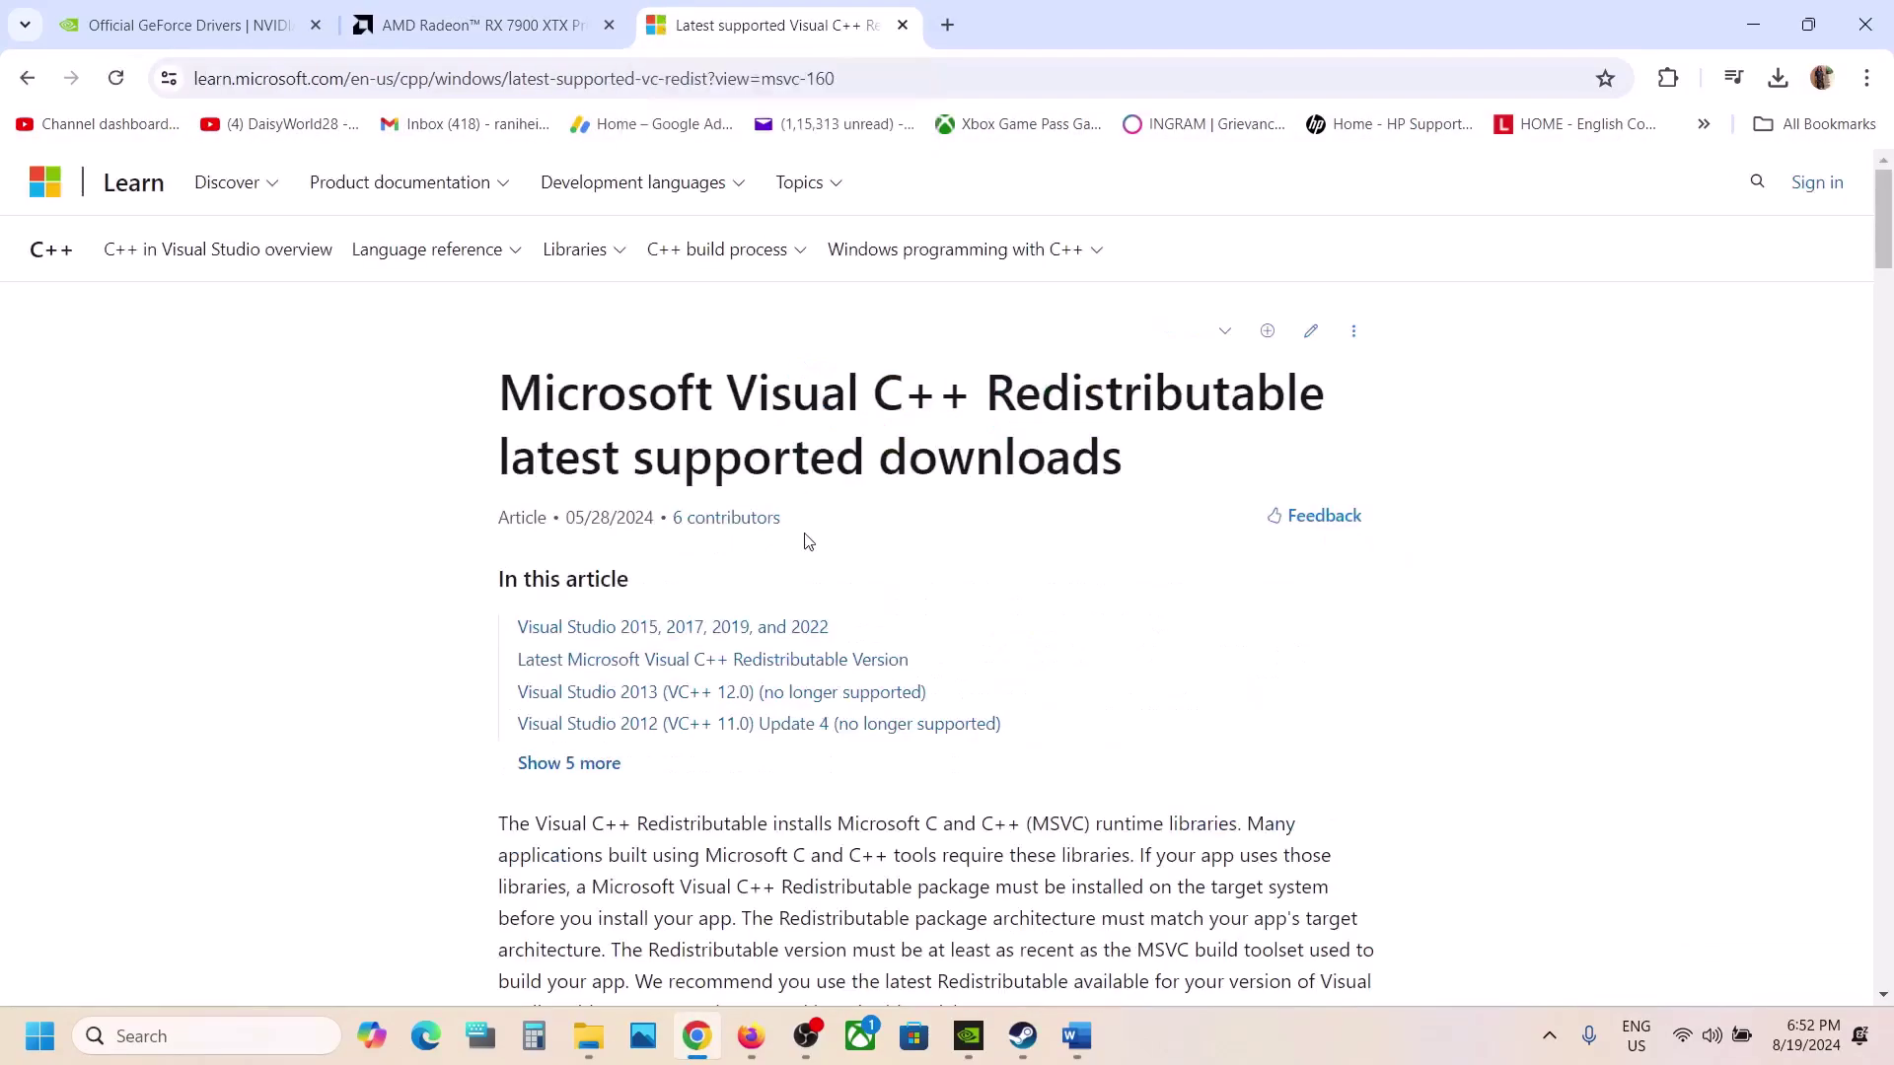
Find the Visual Studio 2015, 2017, 2019, and 2022 section and mark the X64 and X86 entries in its download table
scroll(797, 498, "down", 10)
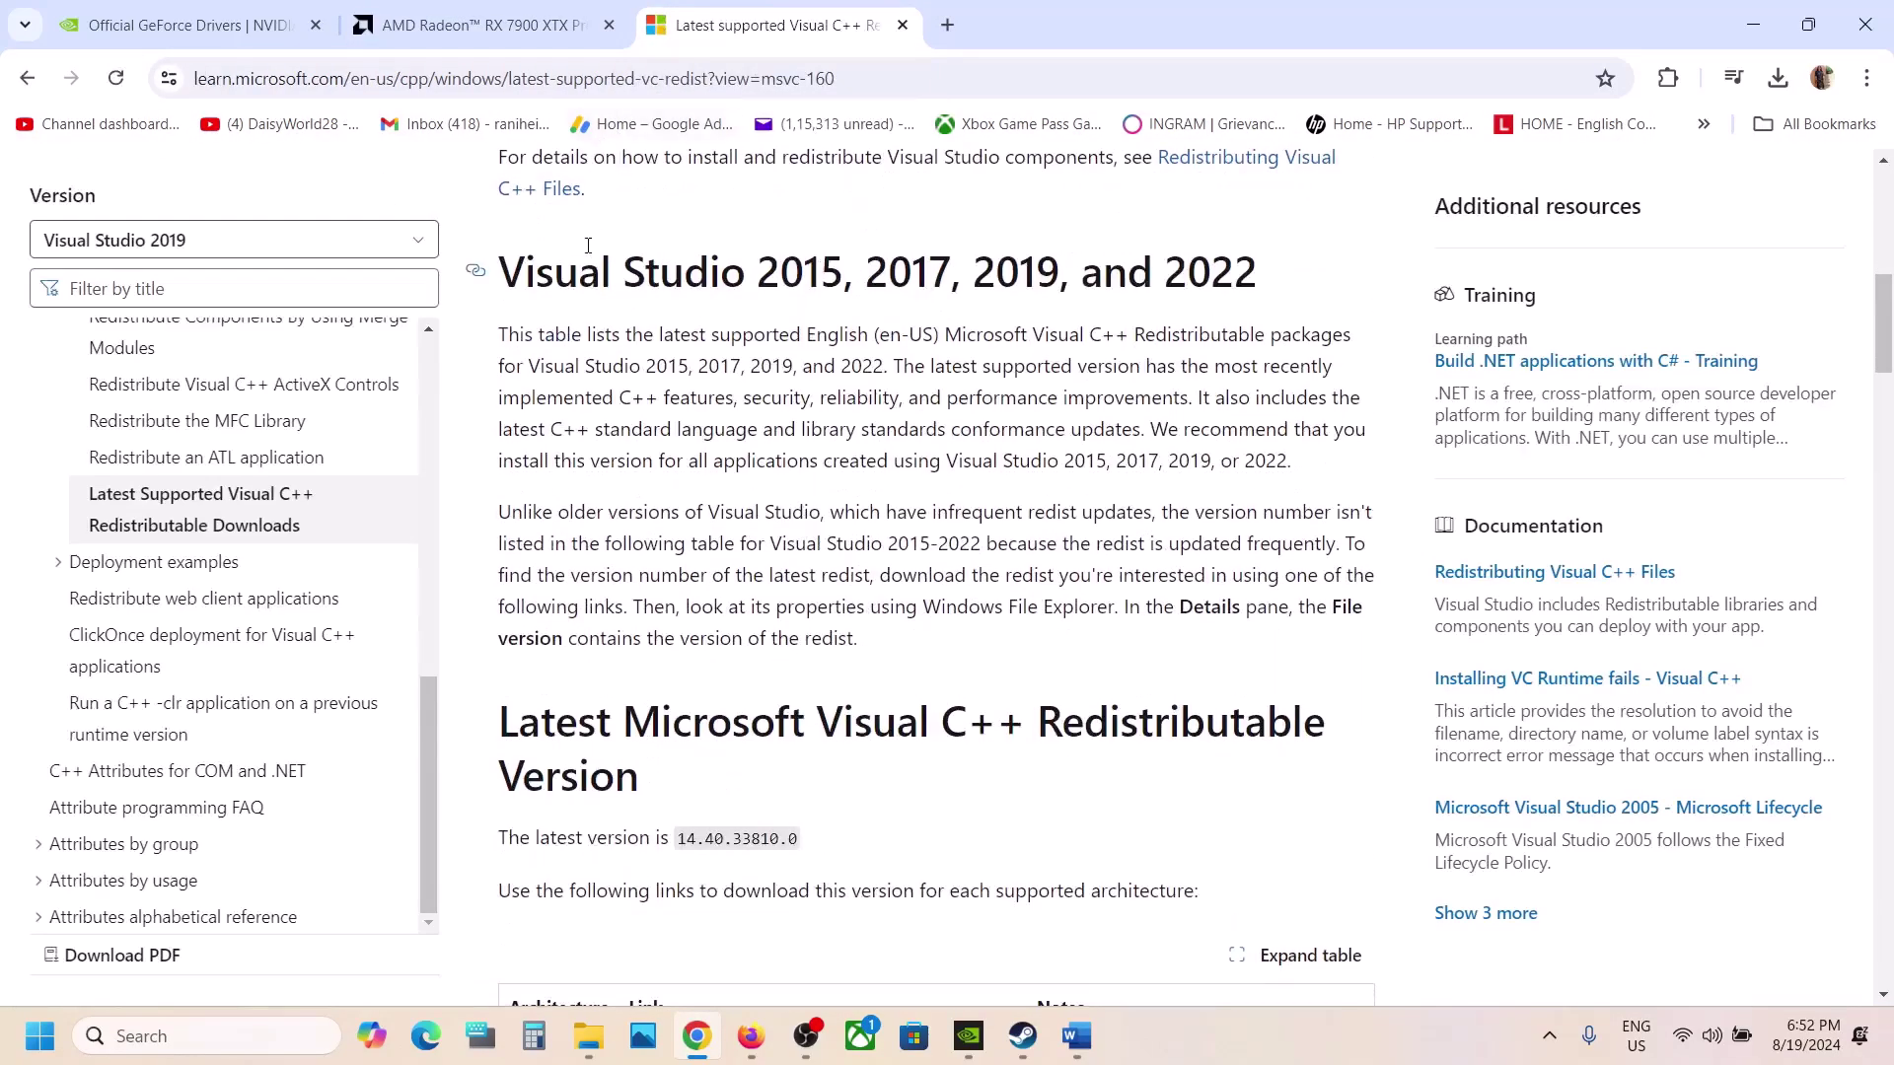
left_click_drag(588, 244, 1235, 259)
scroll(913, 503, "down", 7)
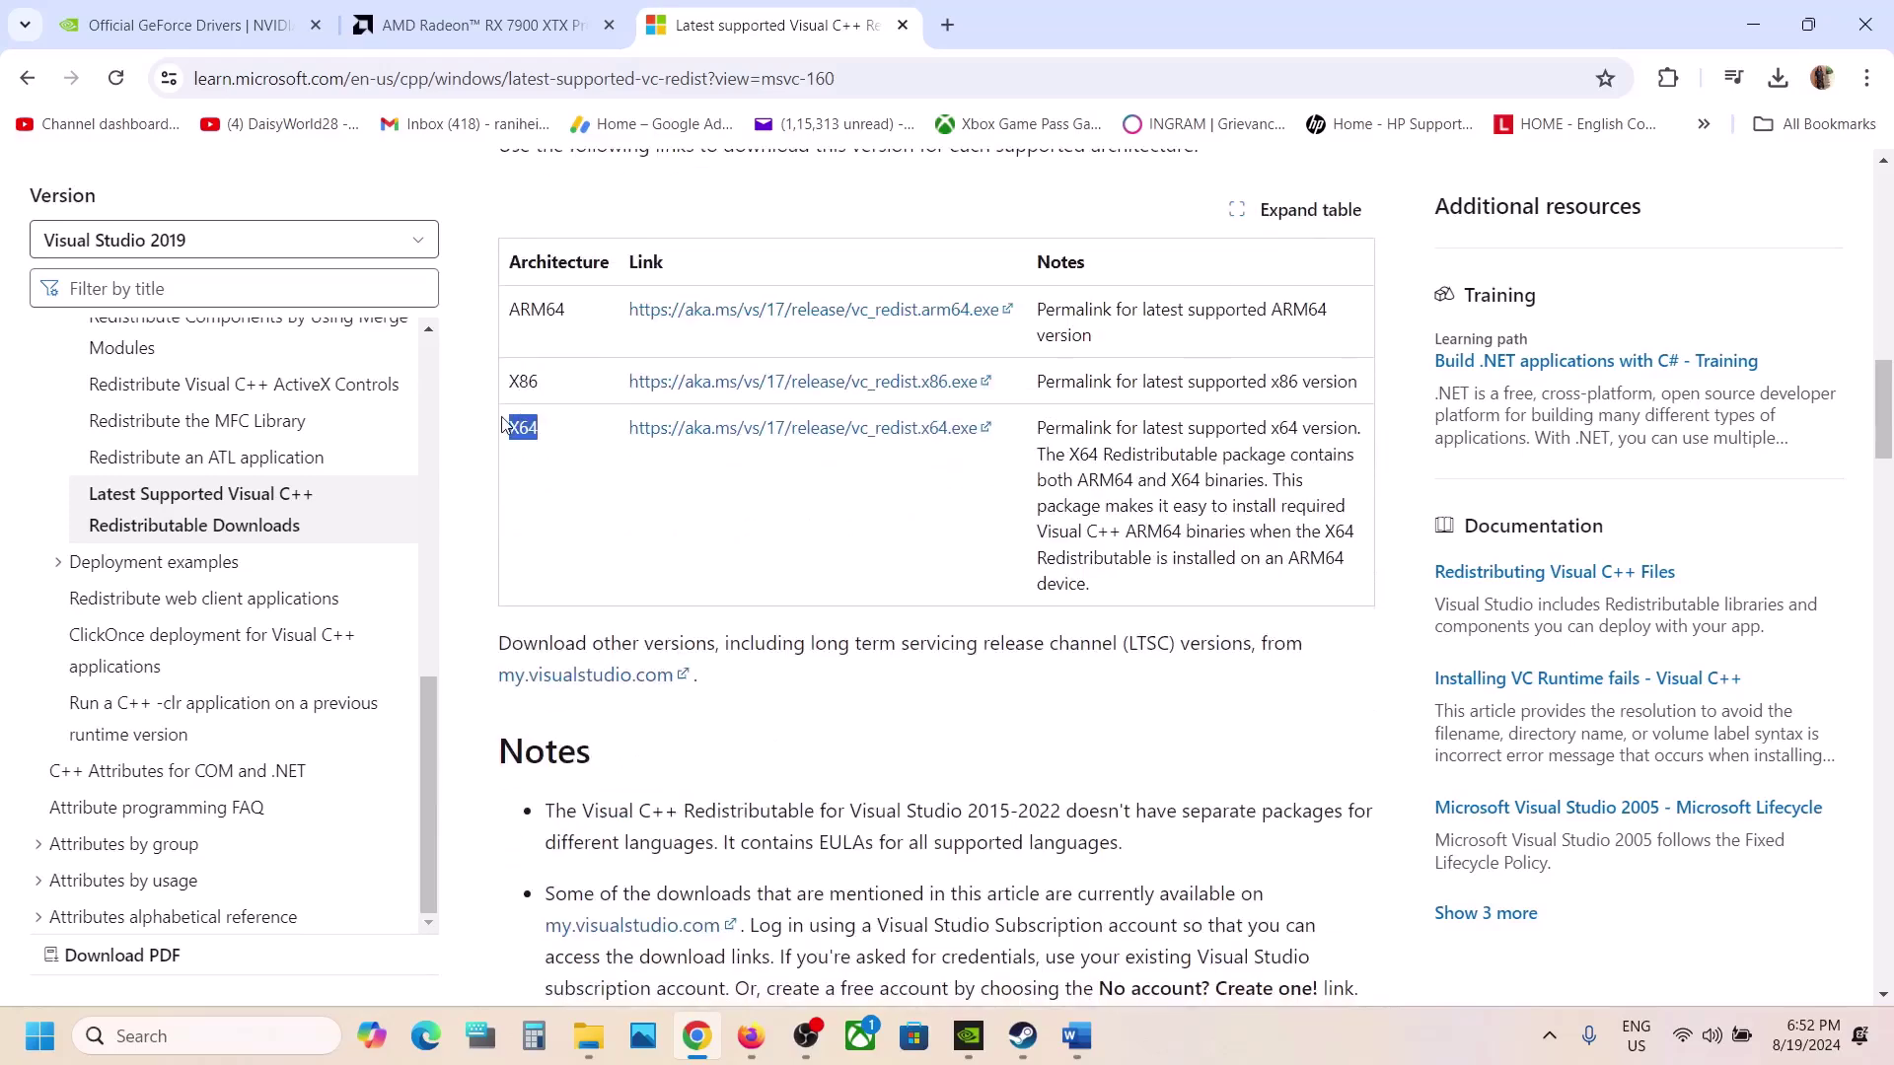
left_click_drag(503, 424, 547, 391)
left_click(546, 394)
Download the X86 Visual C++ redistributable, run its installer and start the repair
left_click(811, 392)
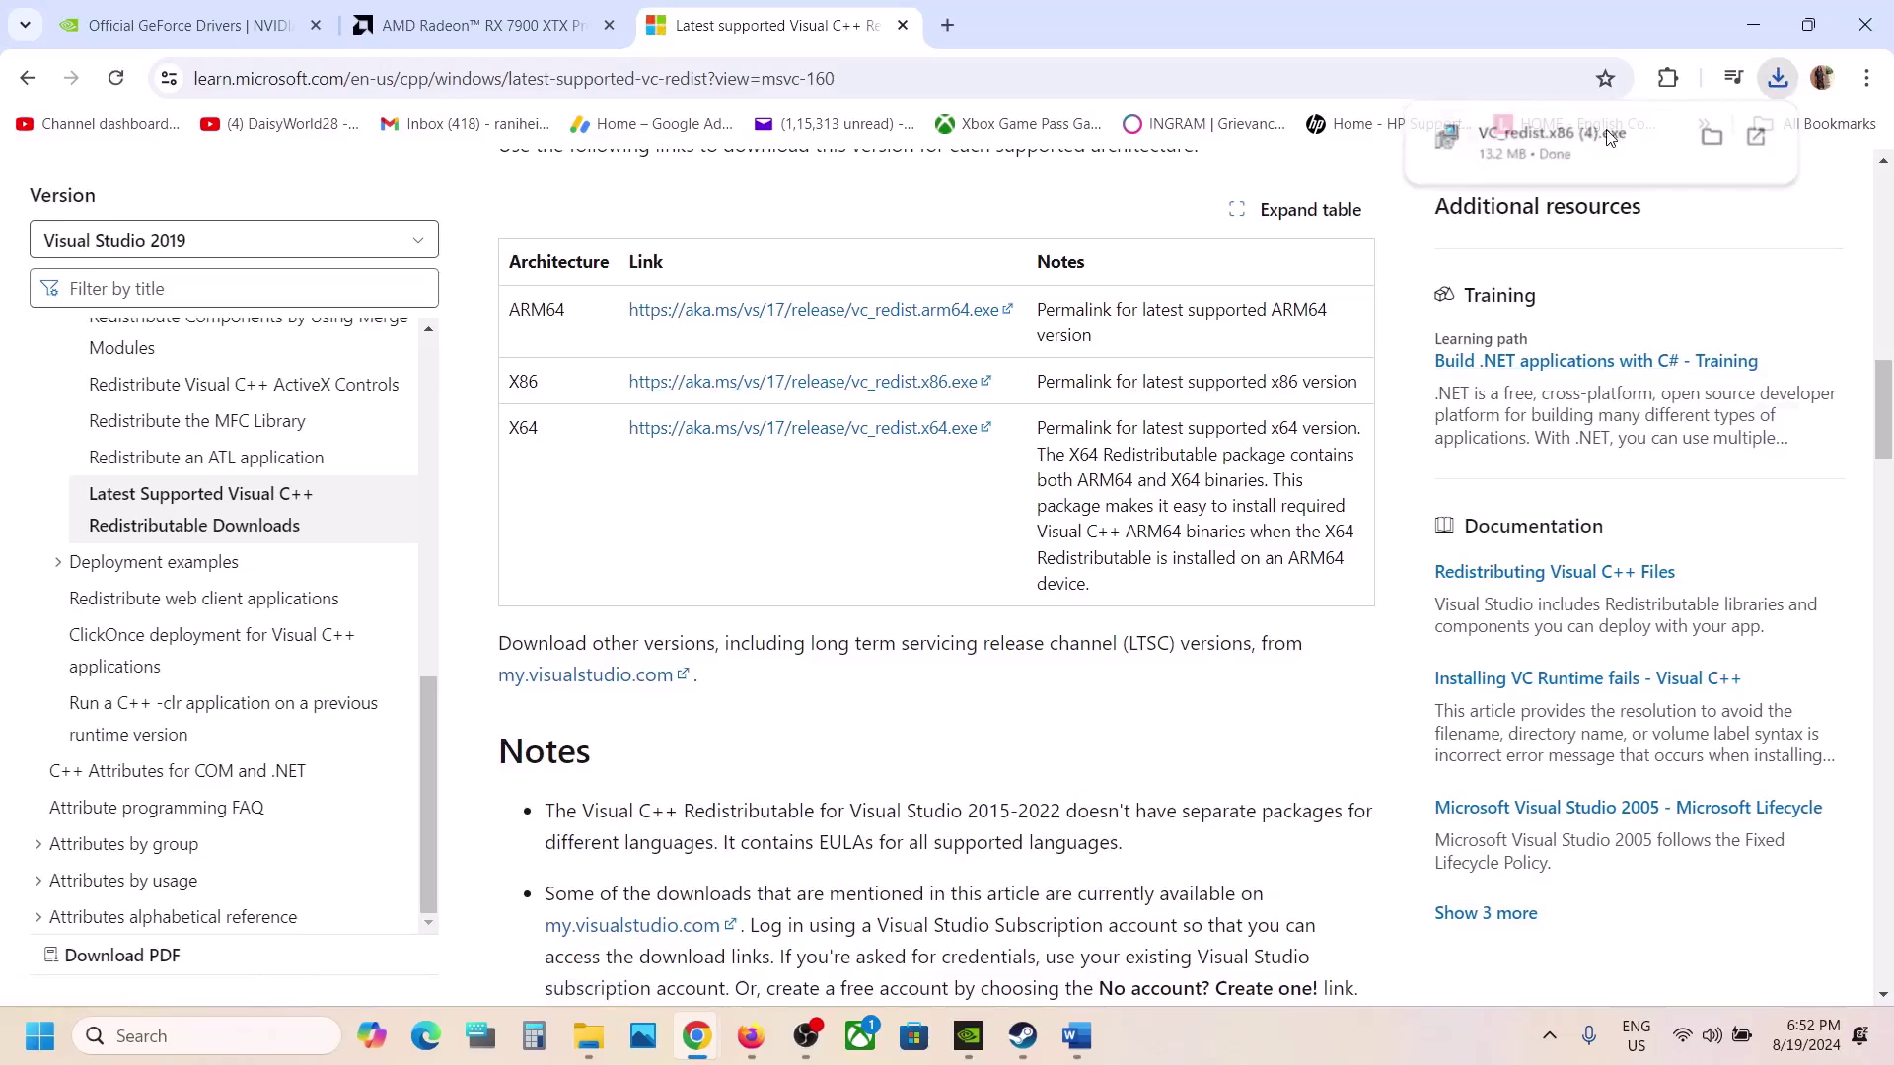
left_click(1610, 137)
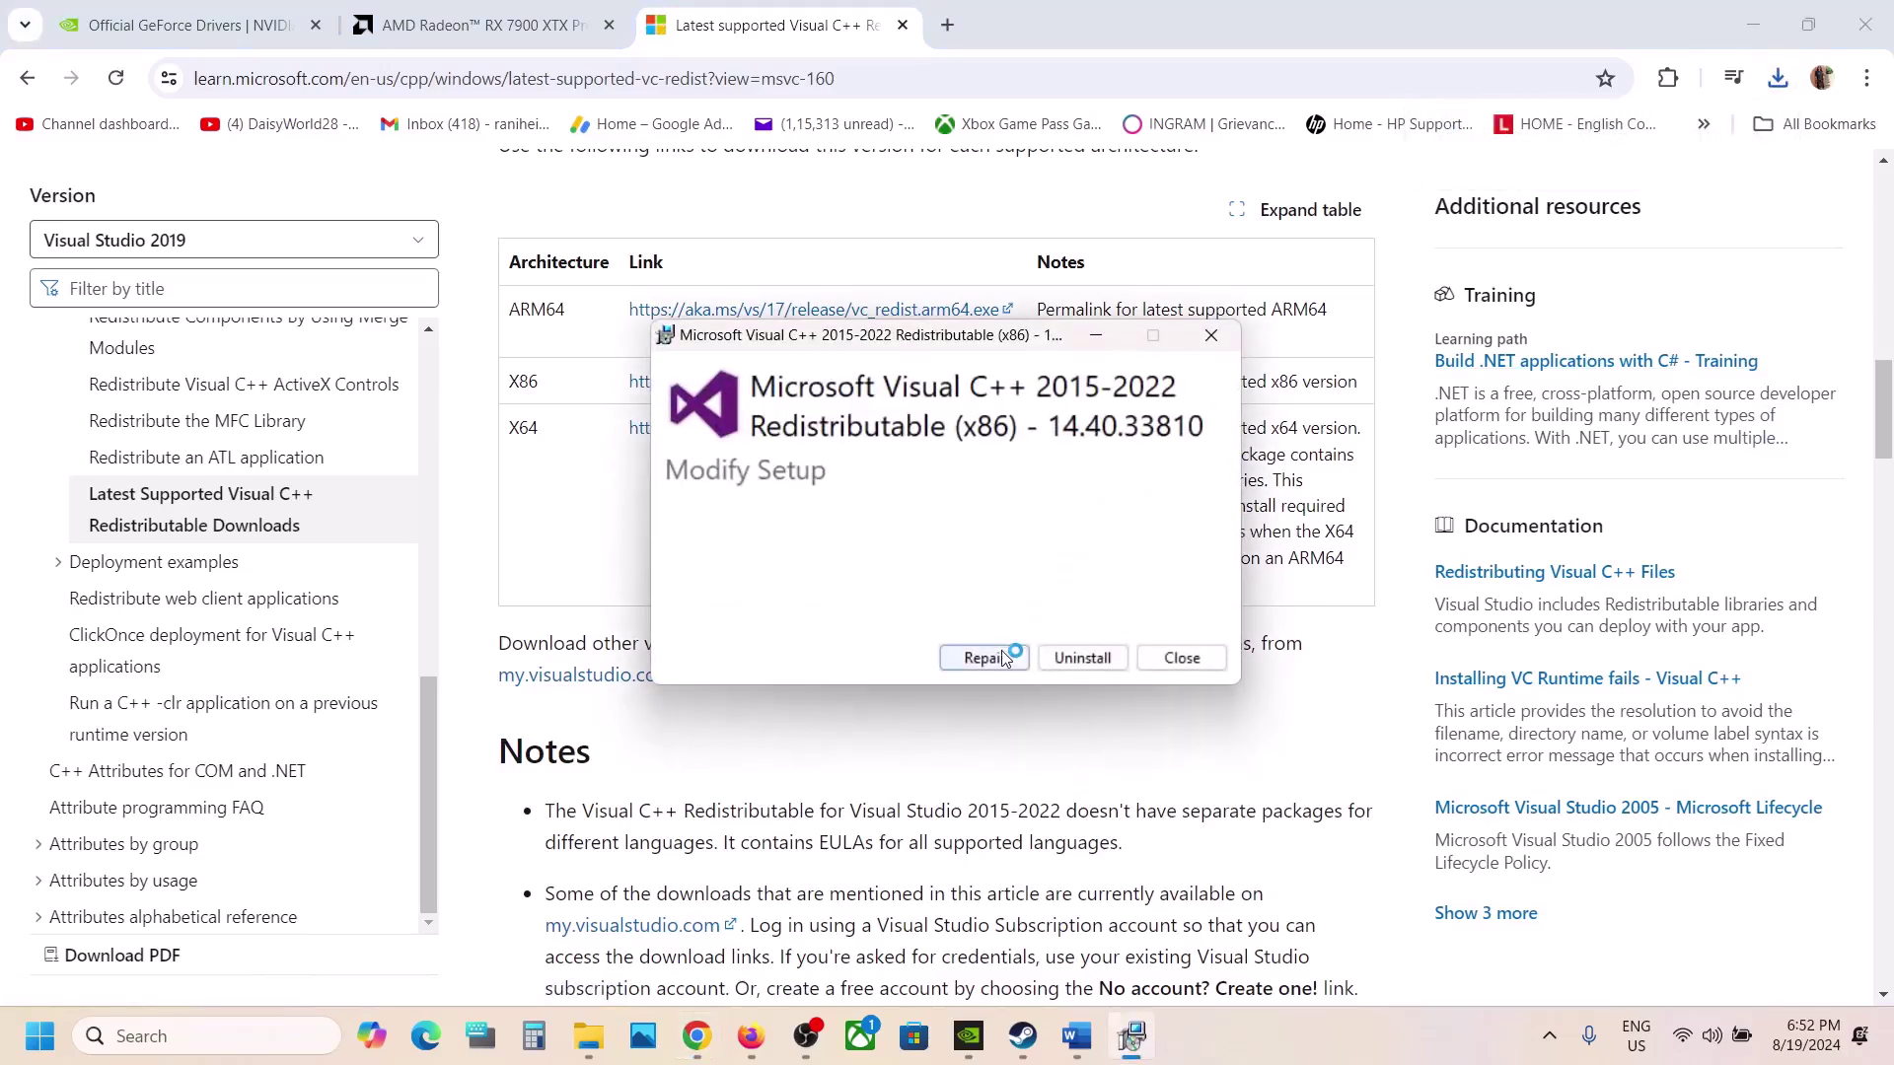
left_click(1002, 651)
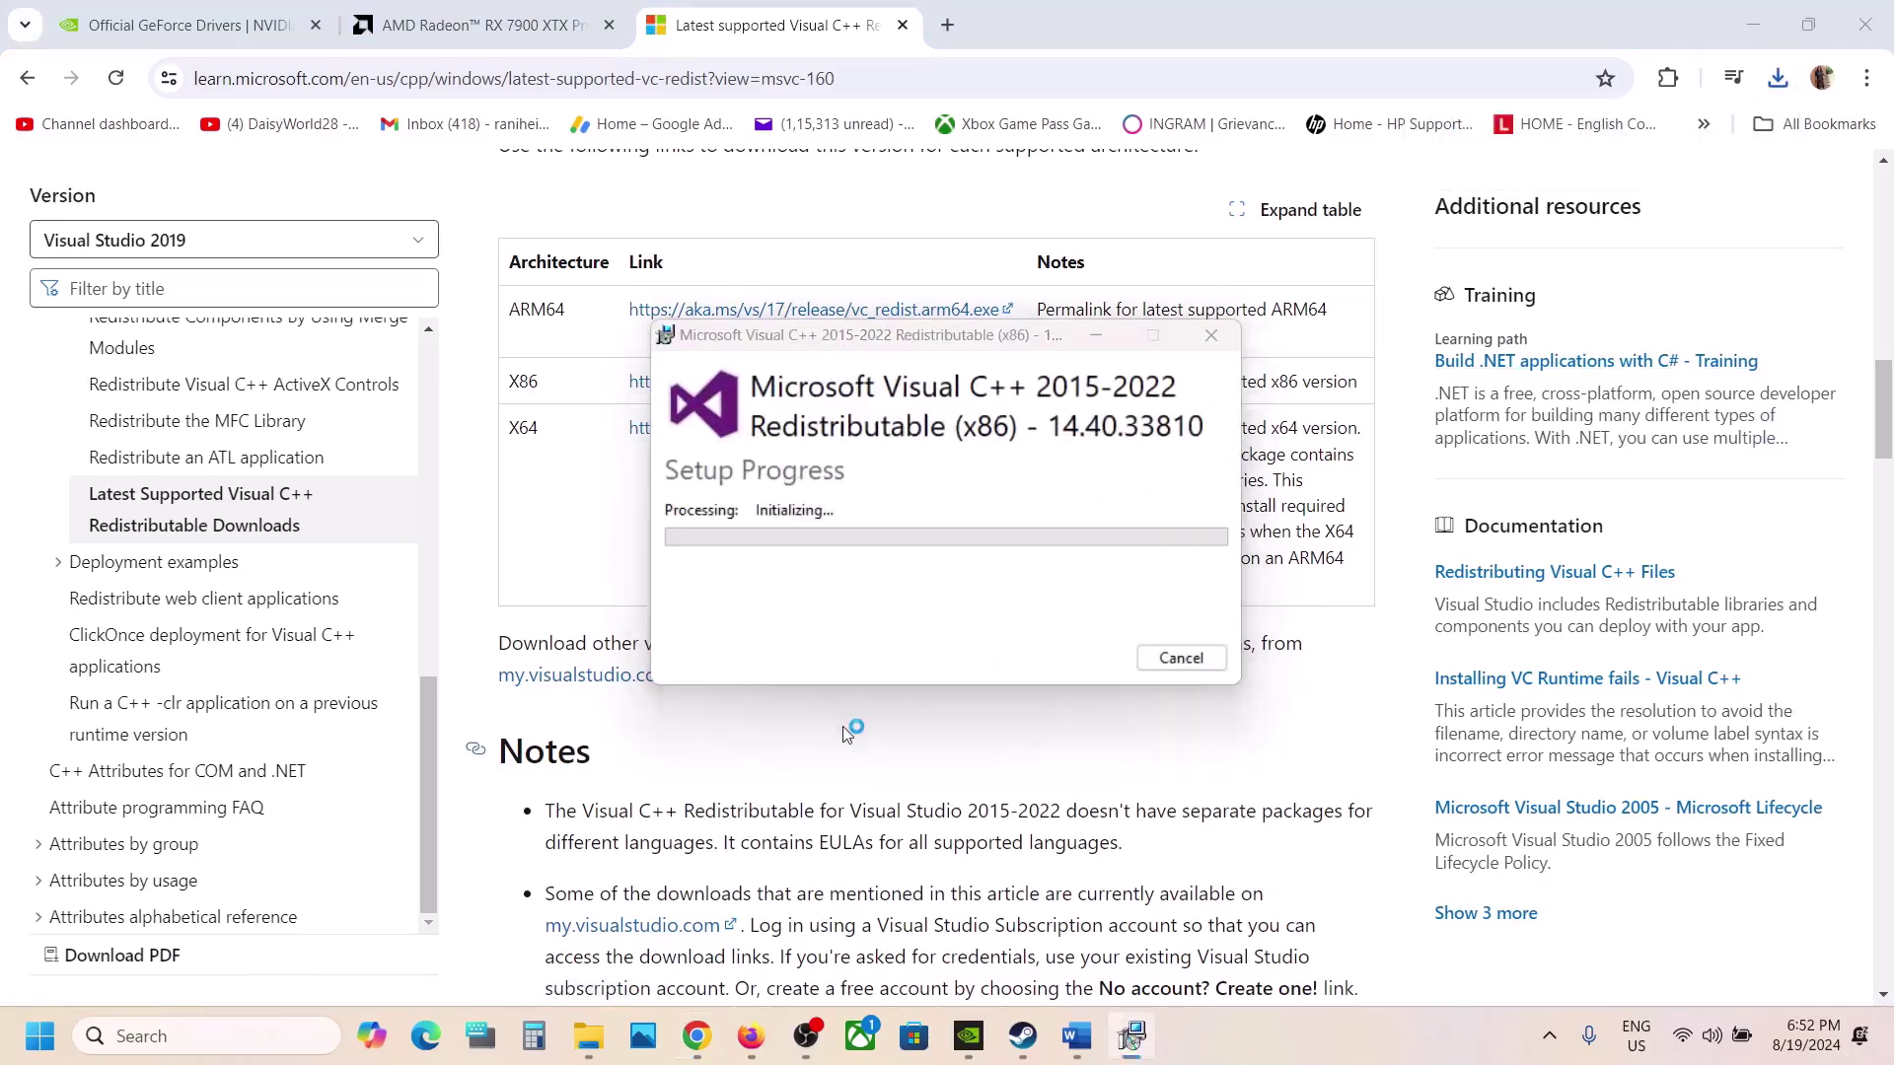
Download the X64 Visual C++ redistributable from the same table, run its installer and start the repair
left_click(560, 500)
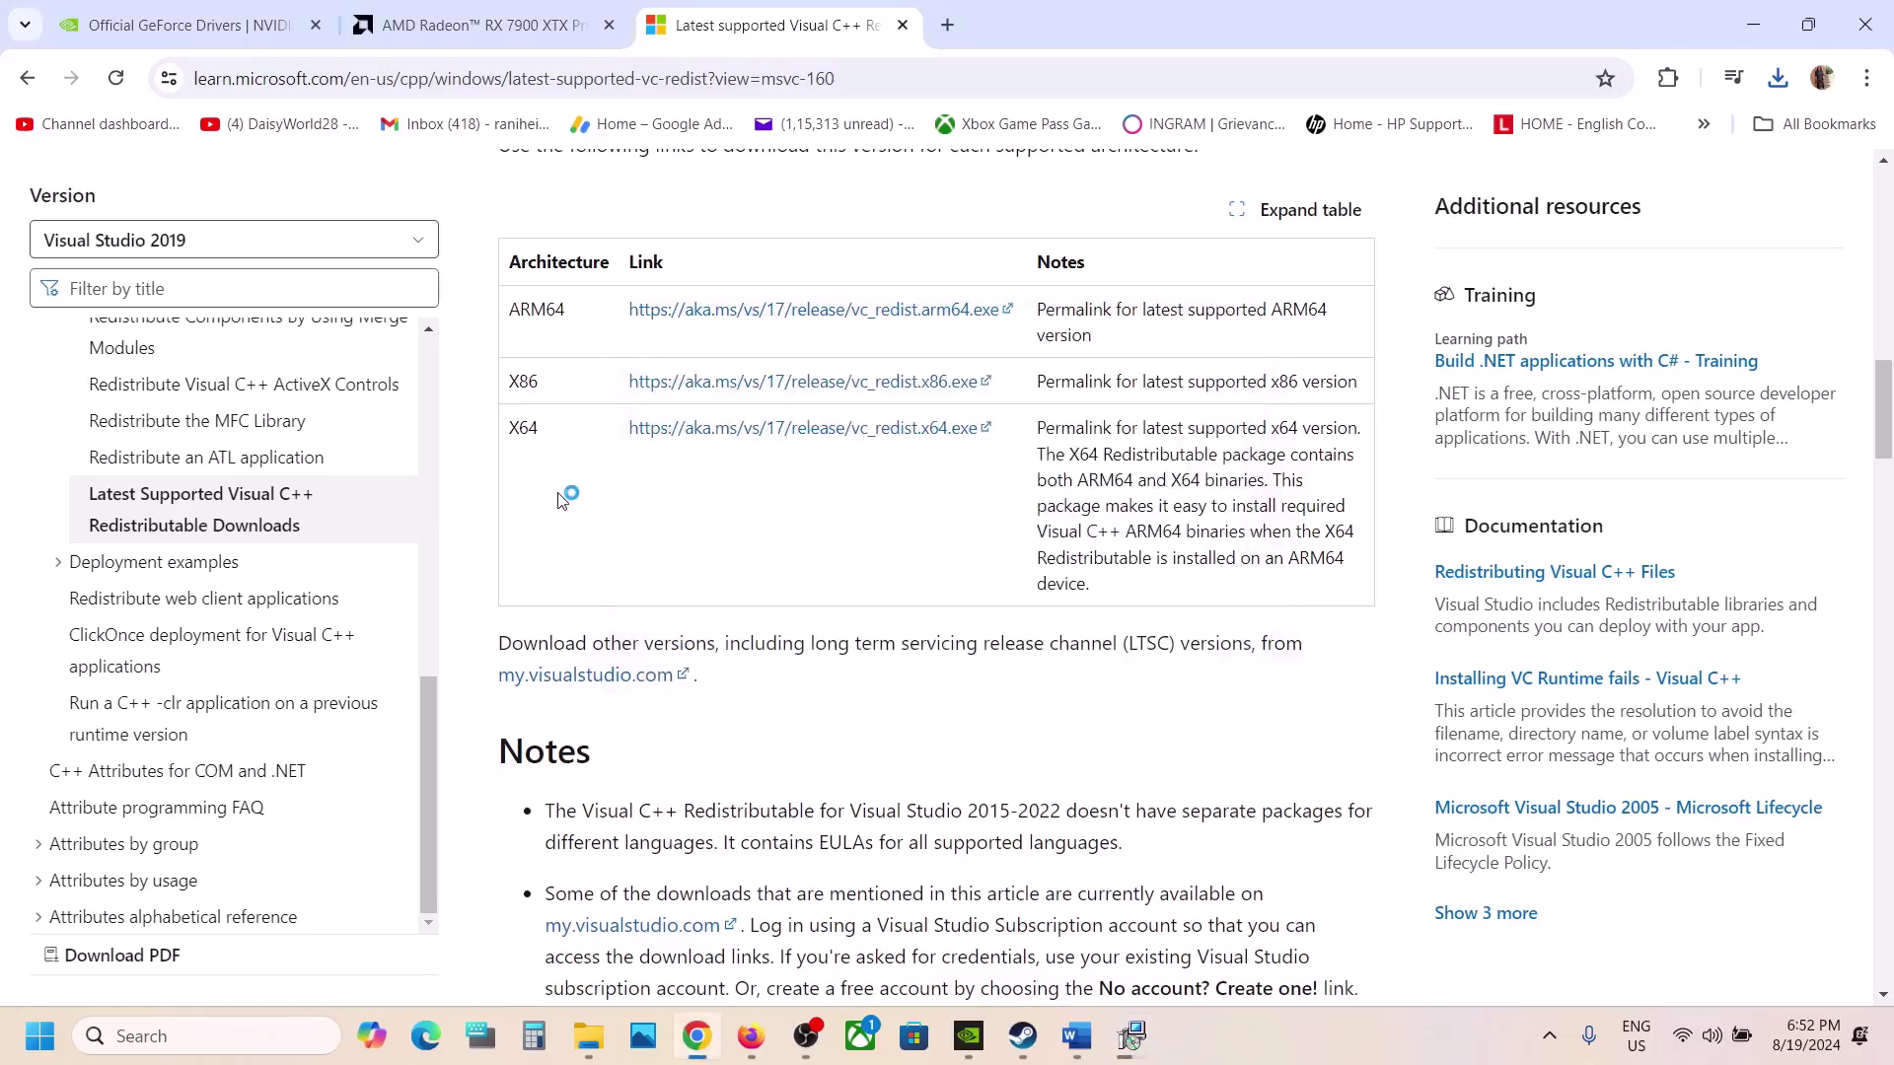
left_click(731, 429)
left_click(1779, 79)
left_click(1254, 383)
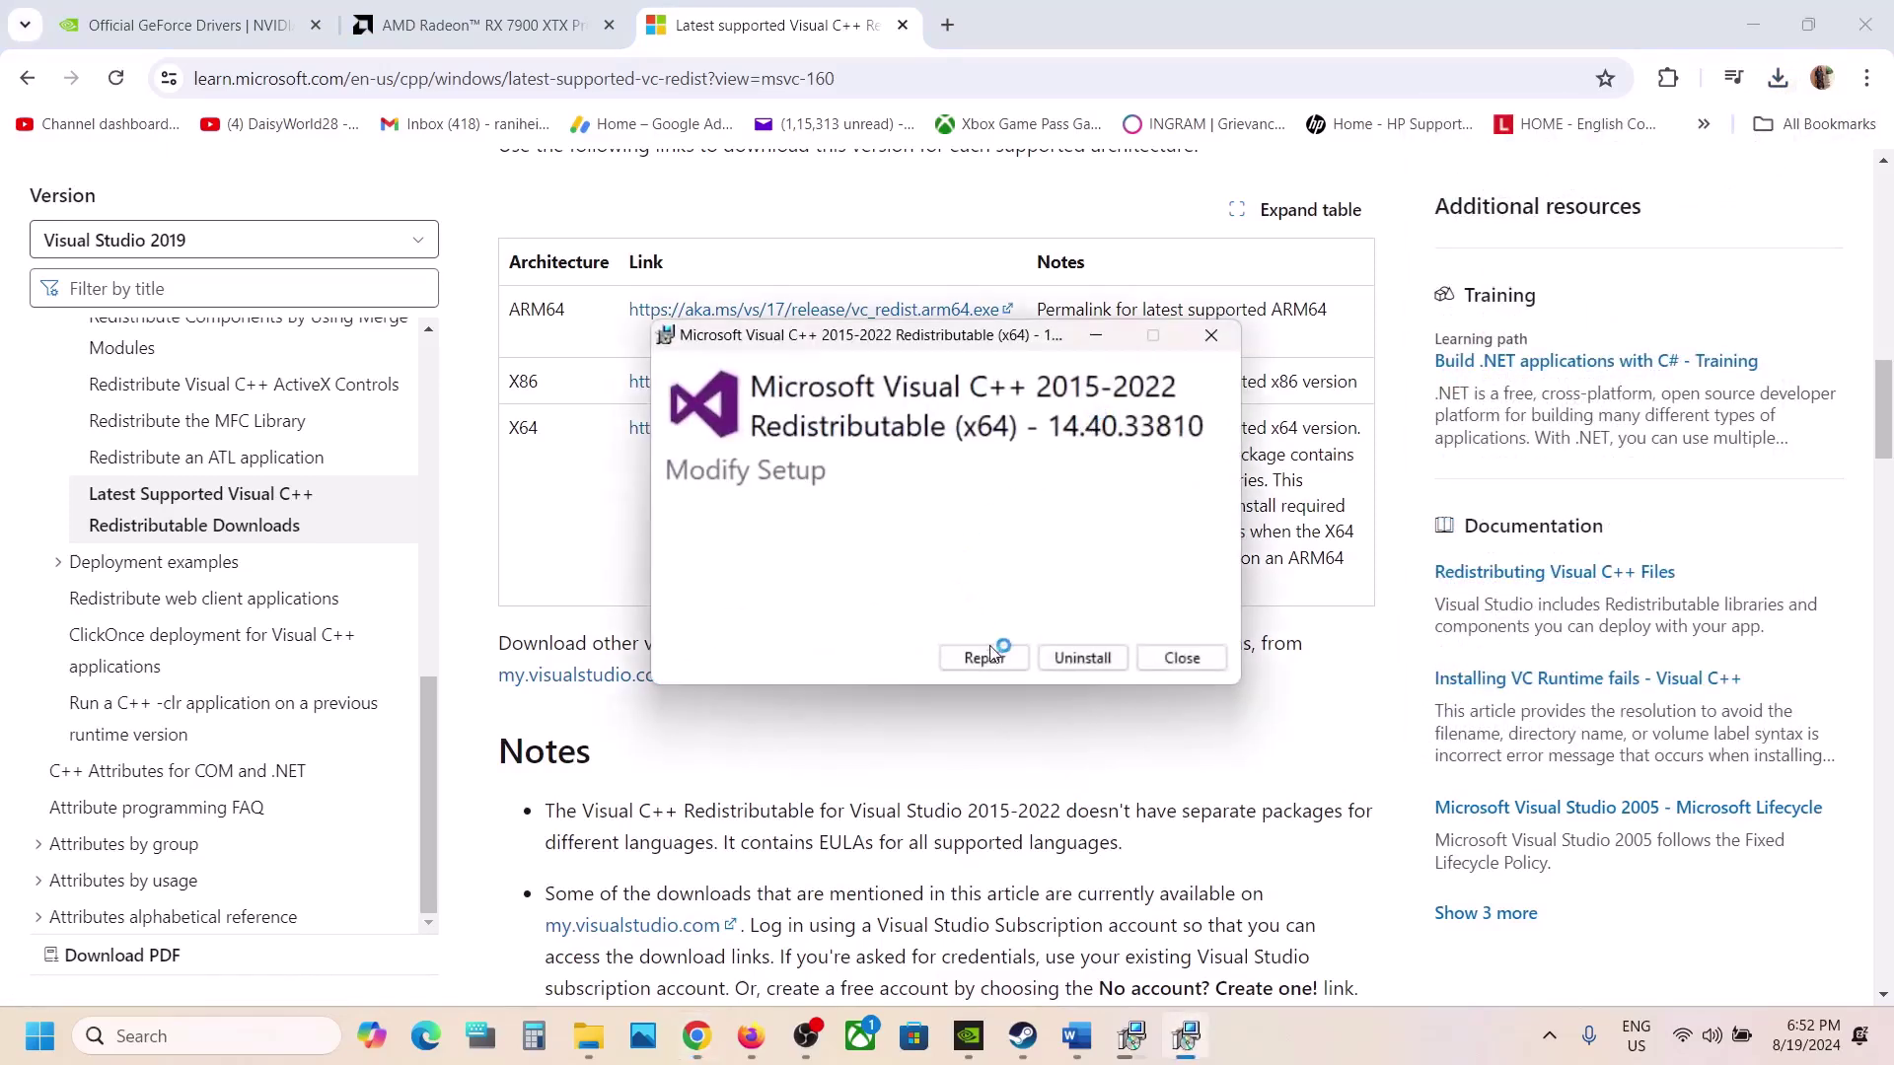
left_click(996, 658)
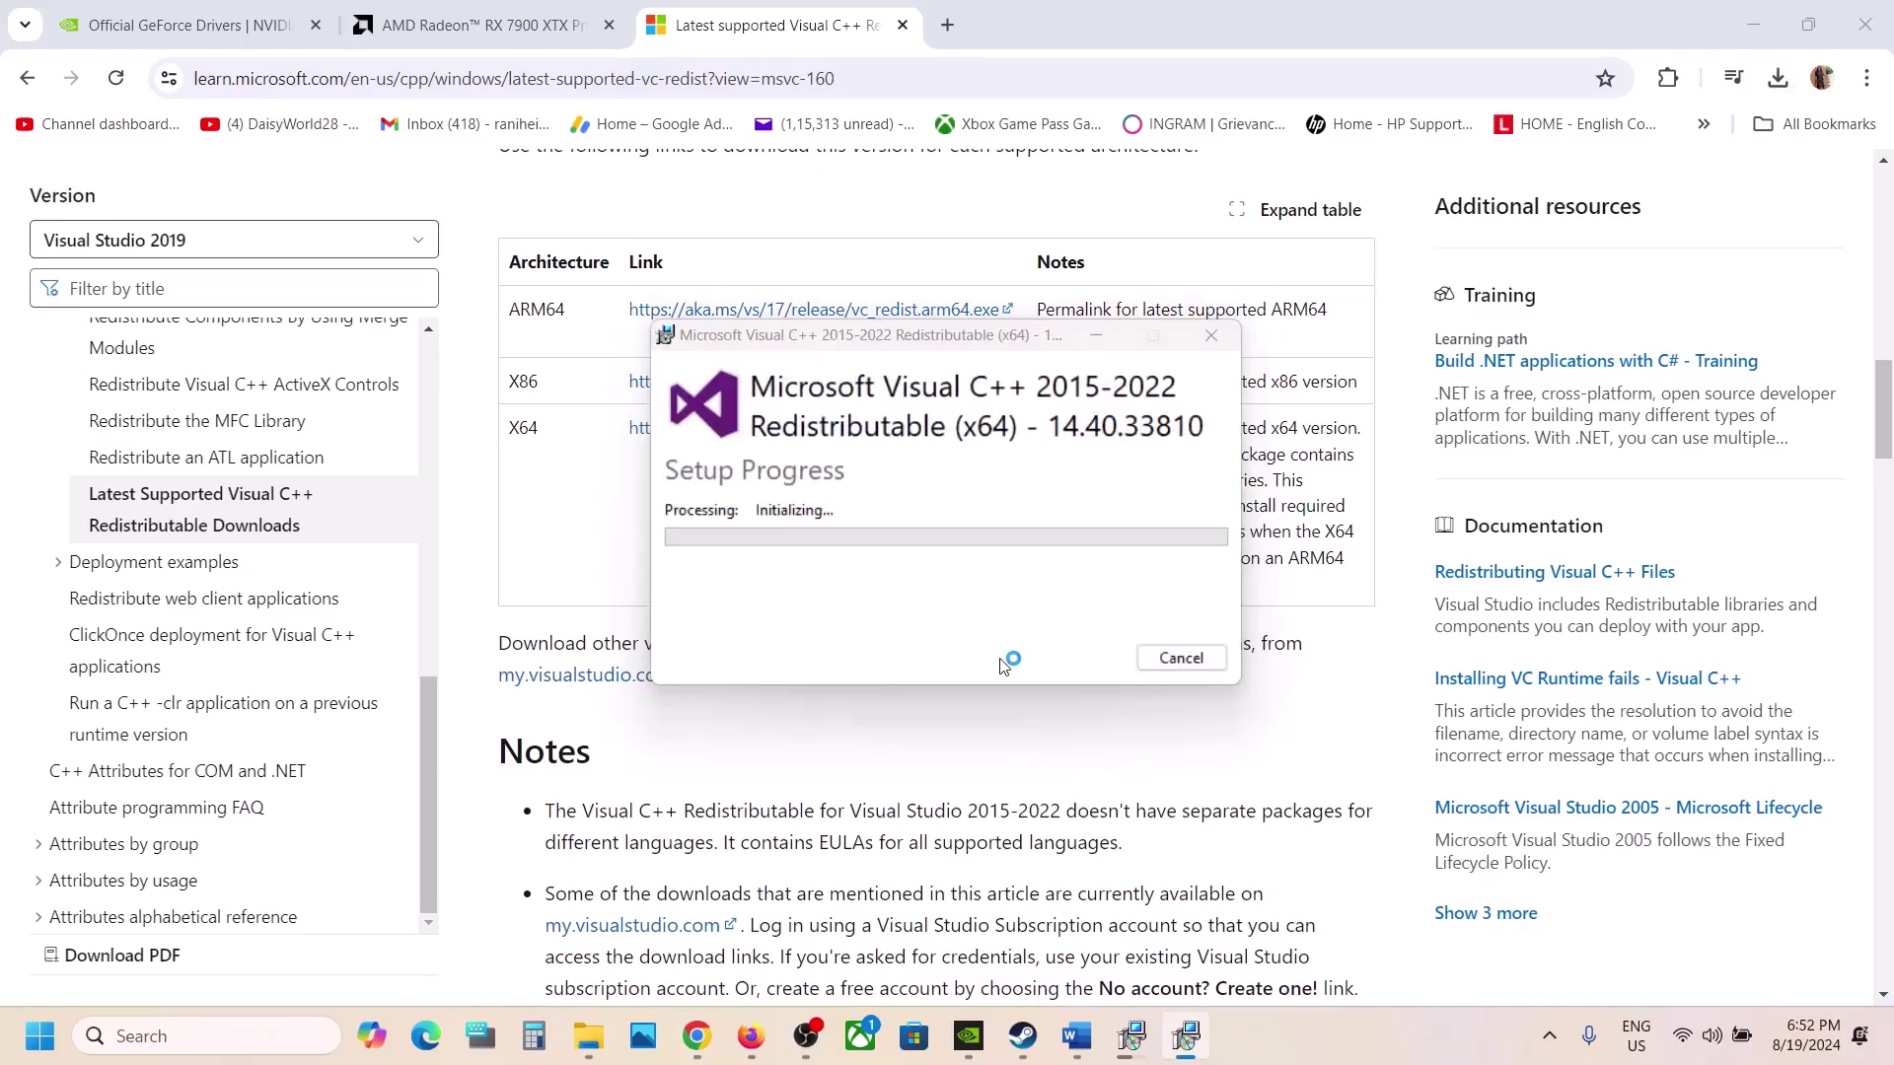
Place the x86 and x64 Visual C++ setup windows side by side to follow both repairs
left_click(1127, 1043)
left_click(1127, 1043)
left_click(1128, 1043)
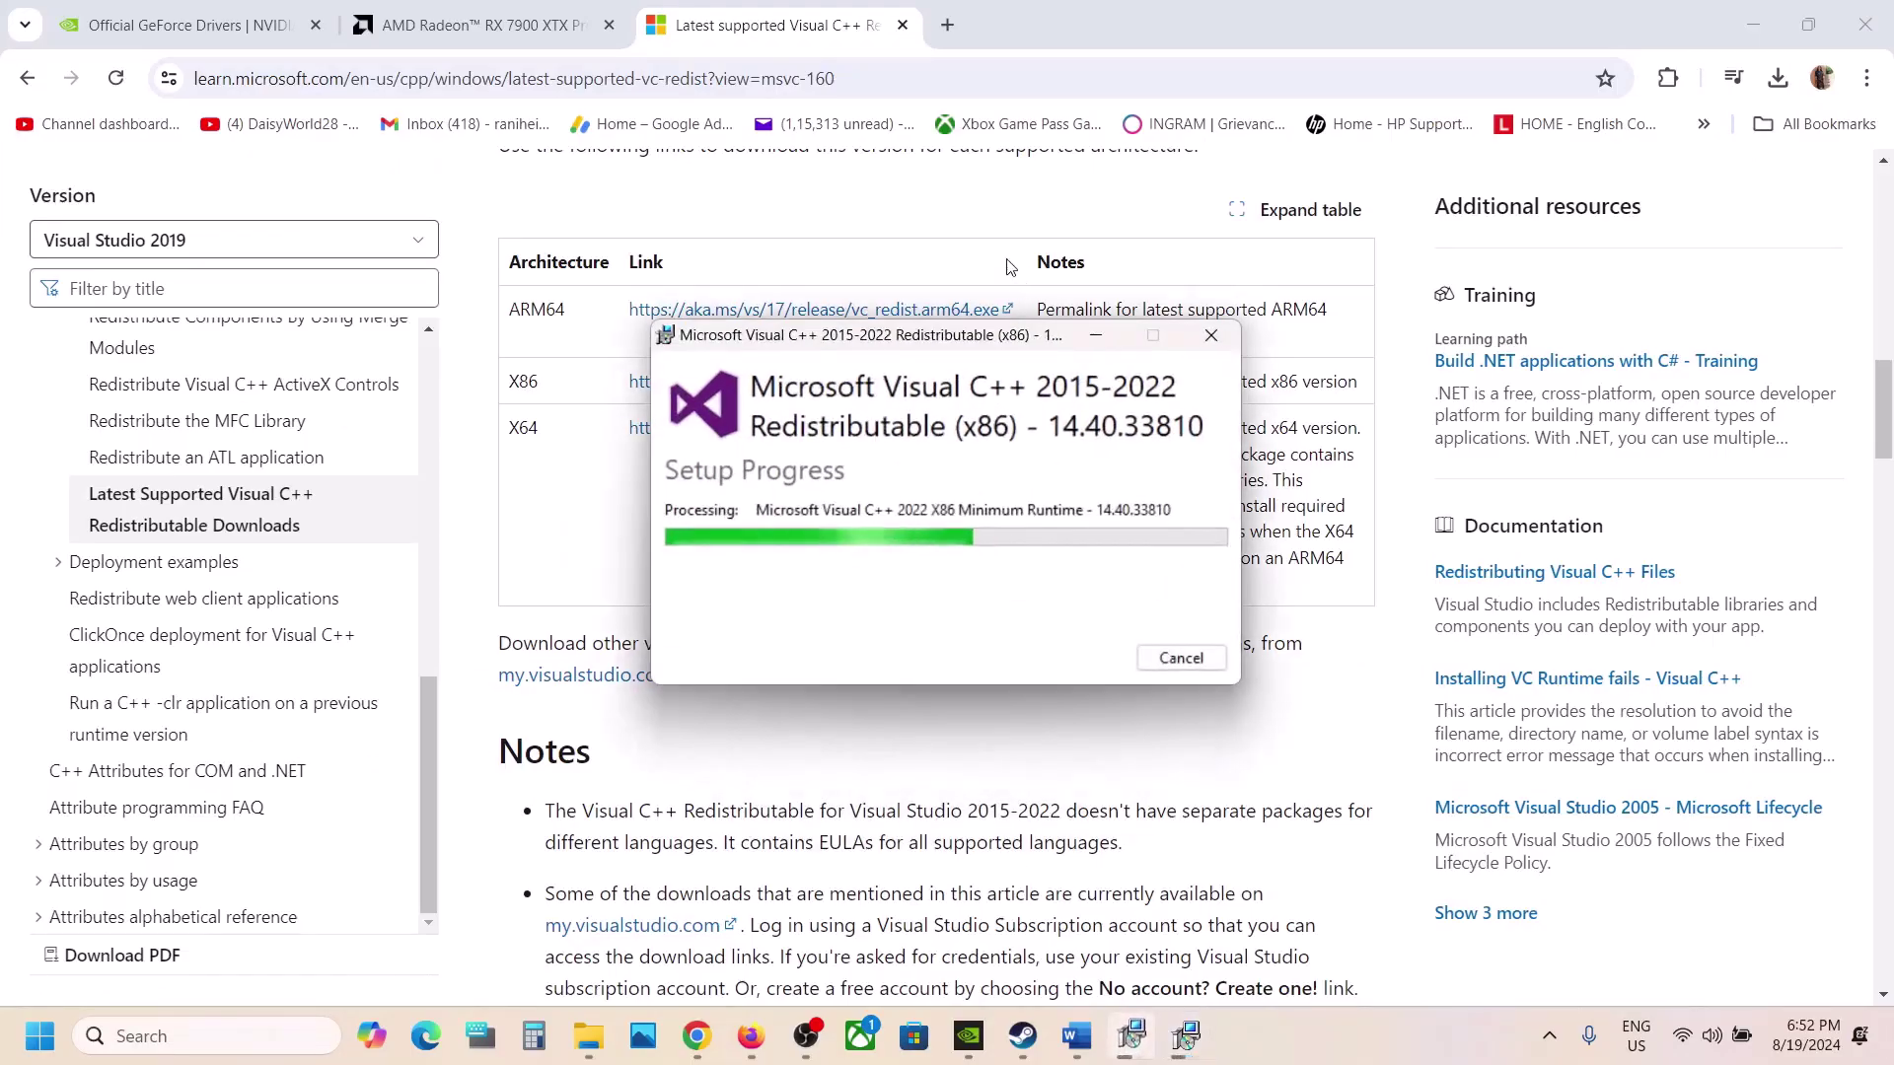
left_click_drag(980, 345, 458, 355)
left_click_drag(848, 345, 1161, 361)
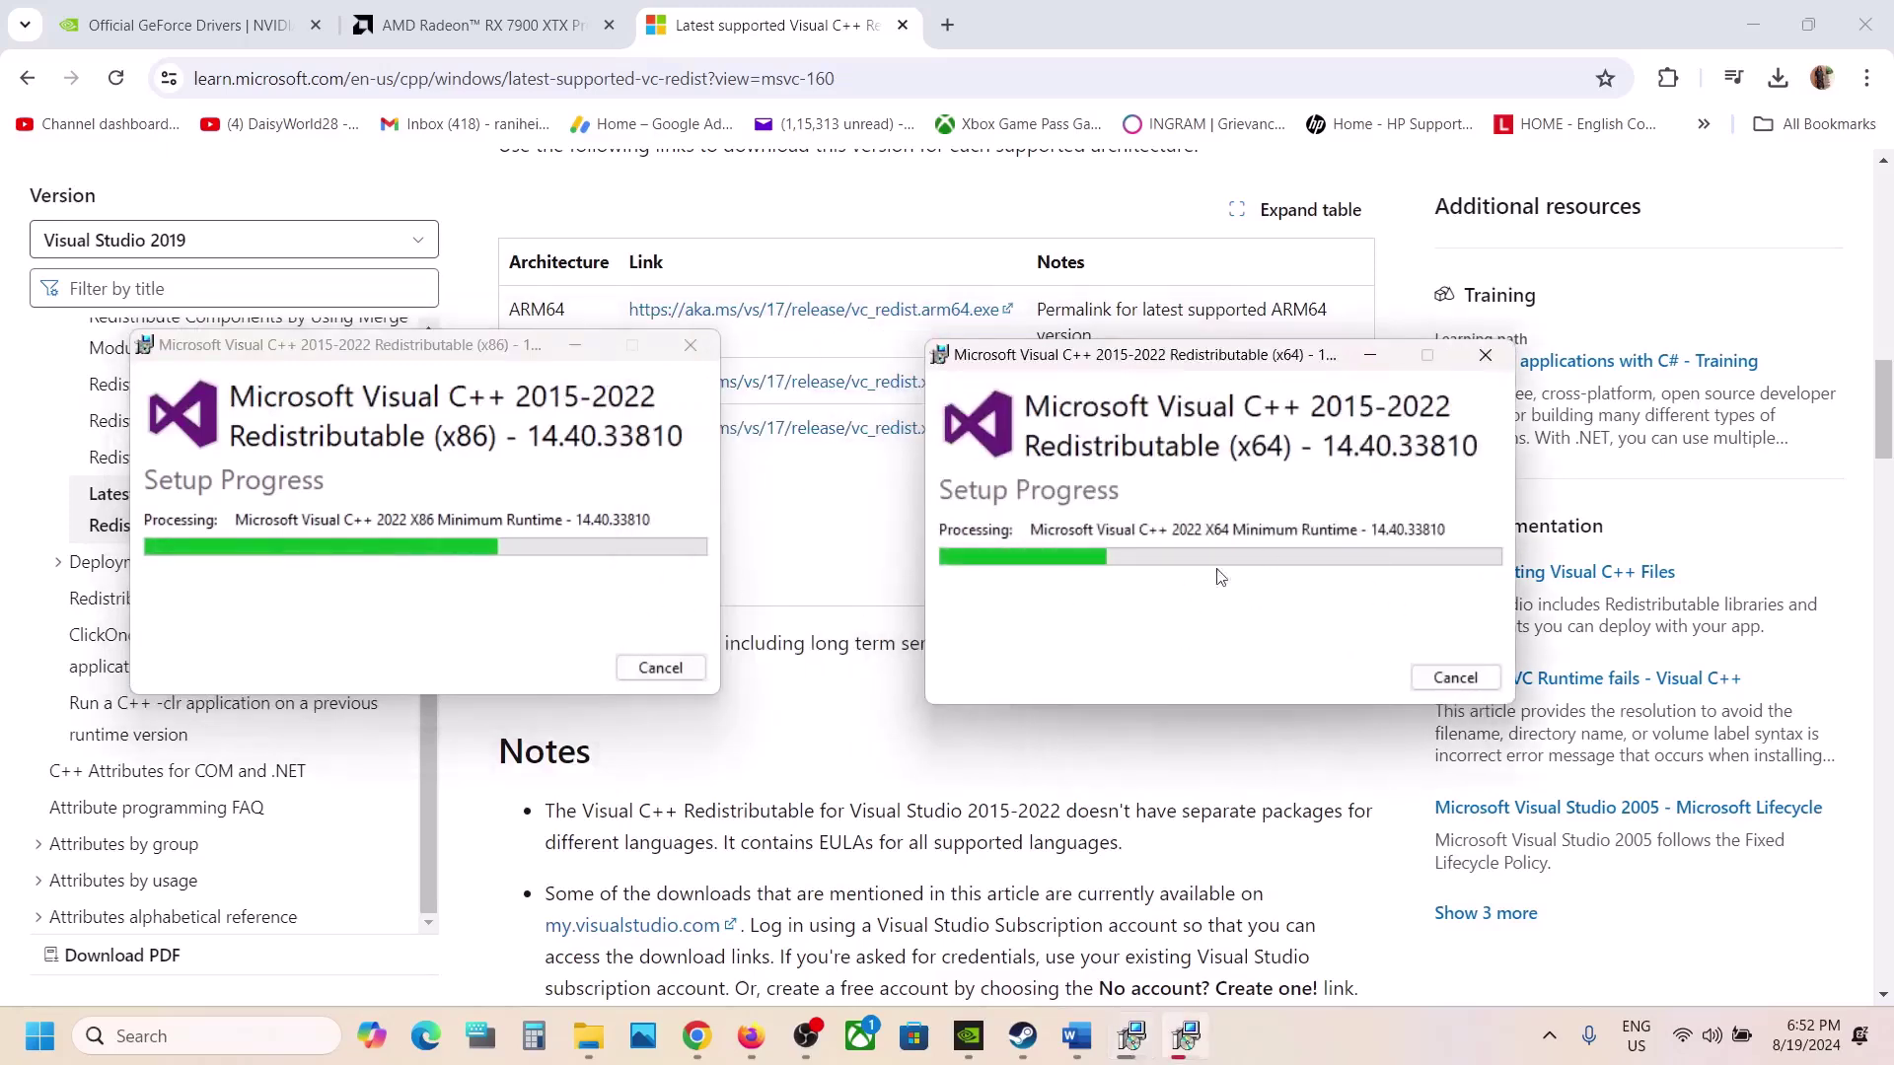
Display the Windows power options with Restart and switch to the Cyberpunk 2077 page in Steam
left_click(696, 1036)
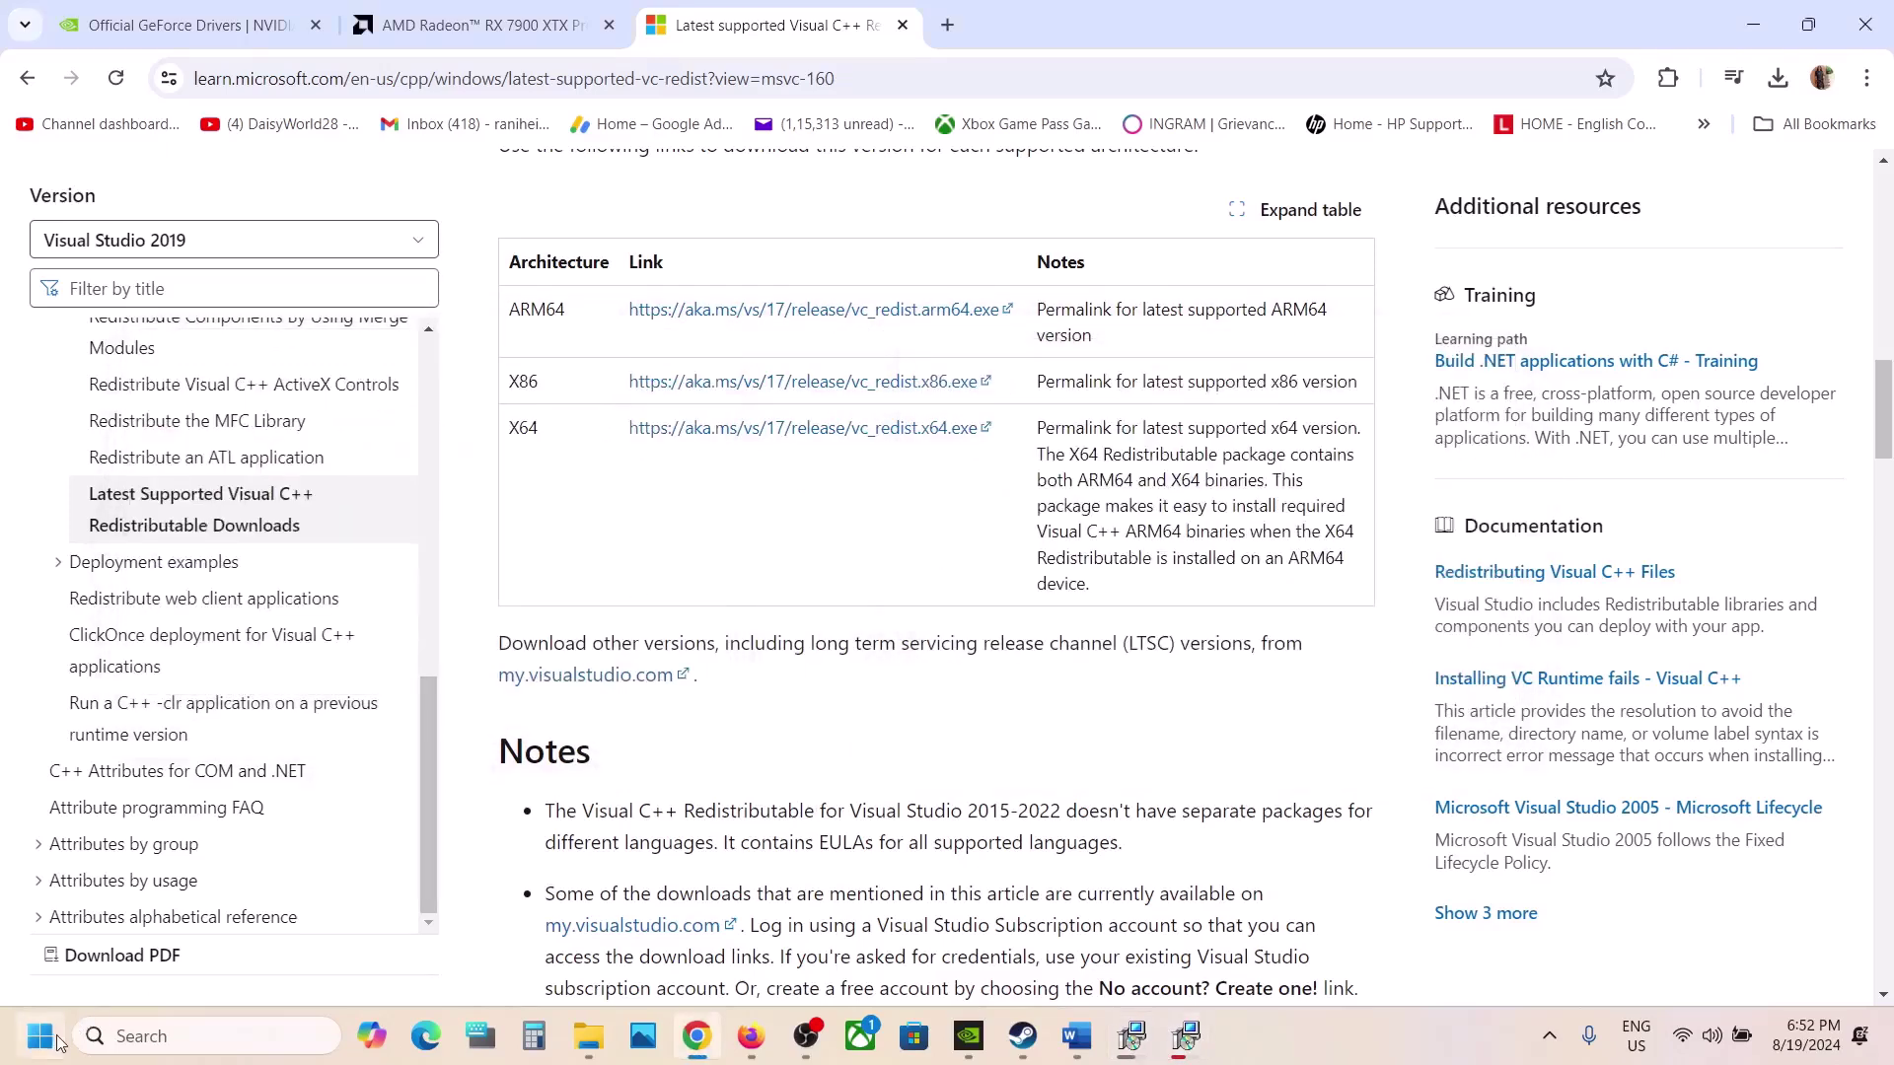
left_click(49, 1038)
left_click(733, 969)
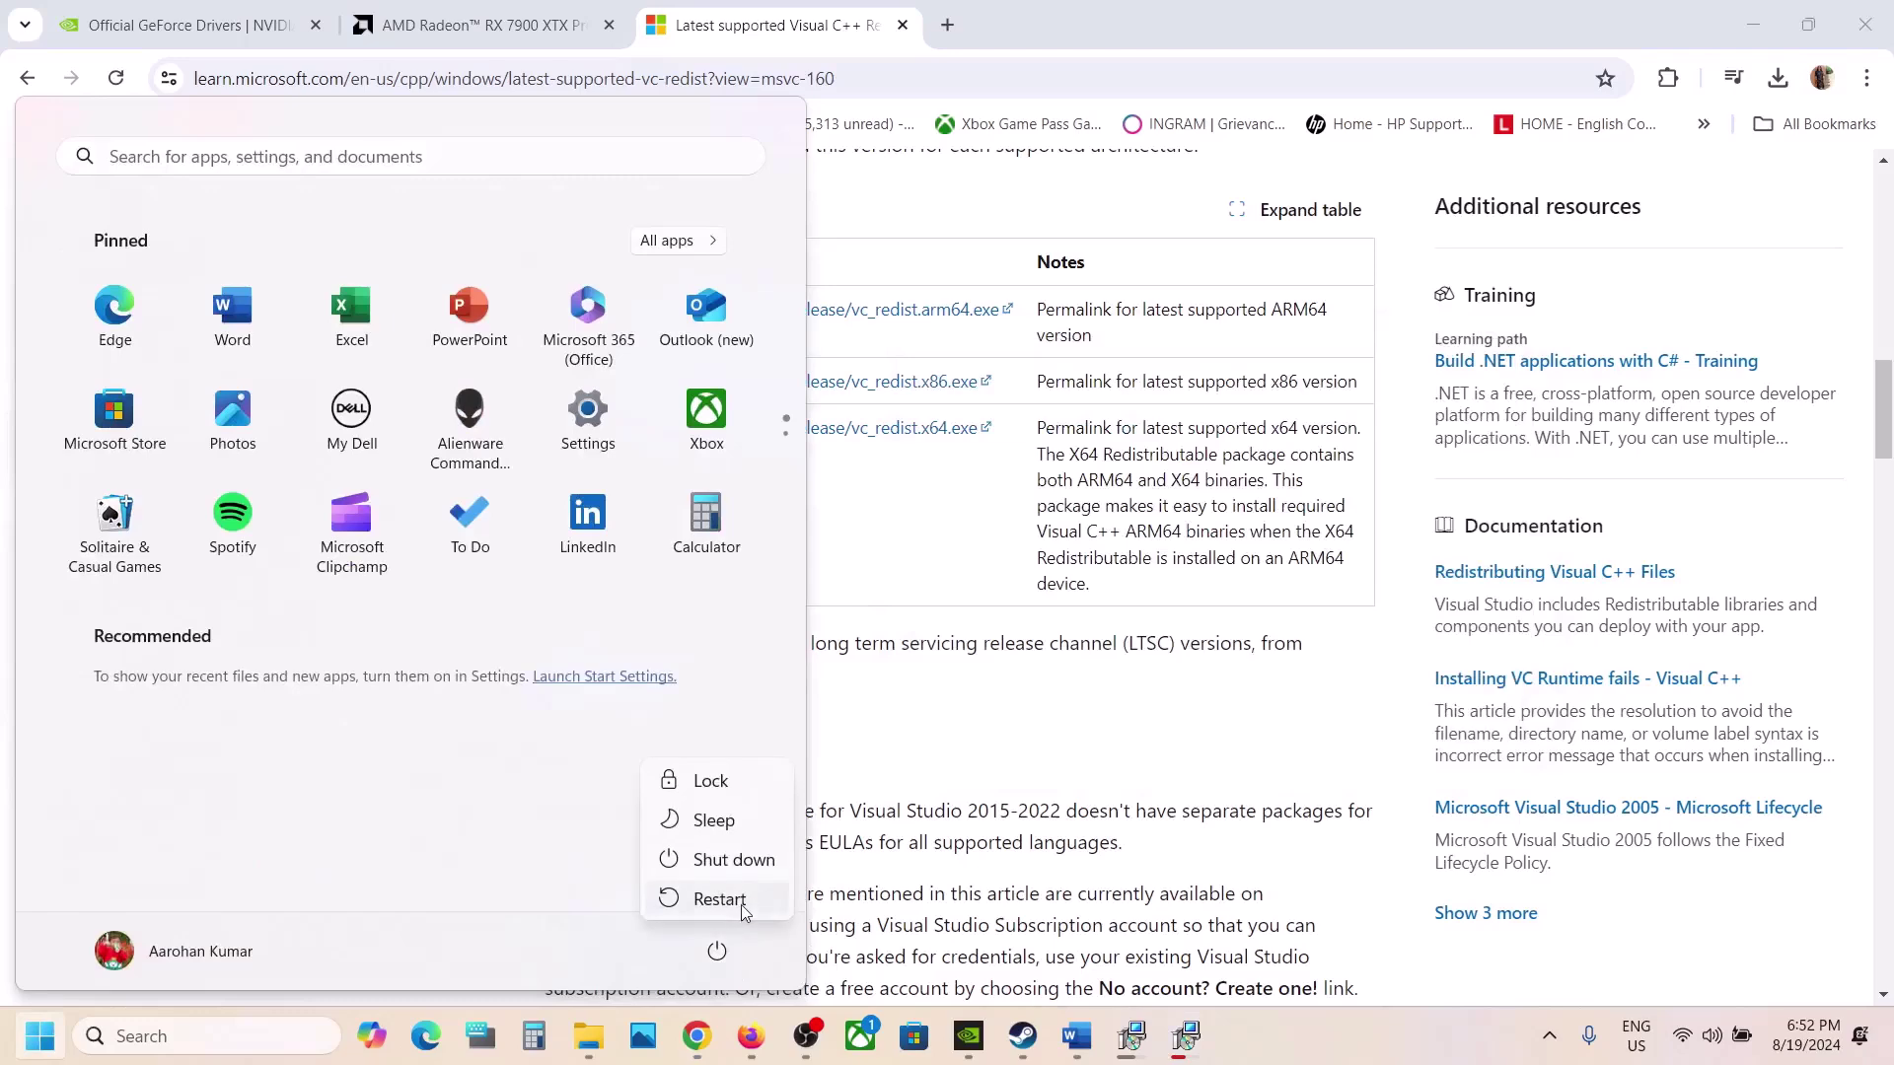
left_click(1023, 1035)
left_click(1022, 1035)
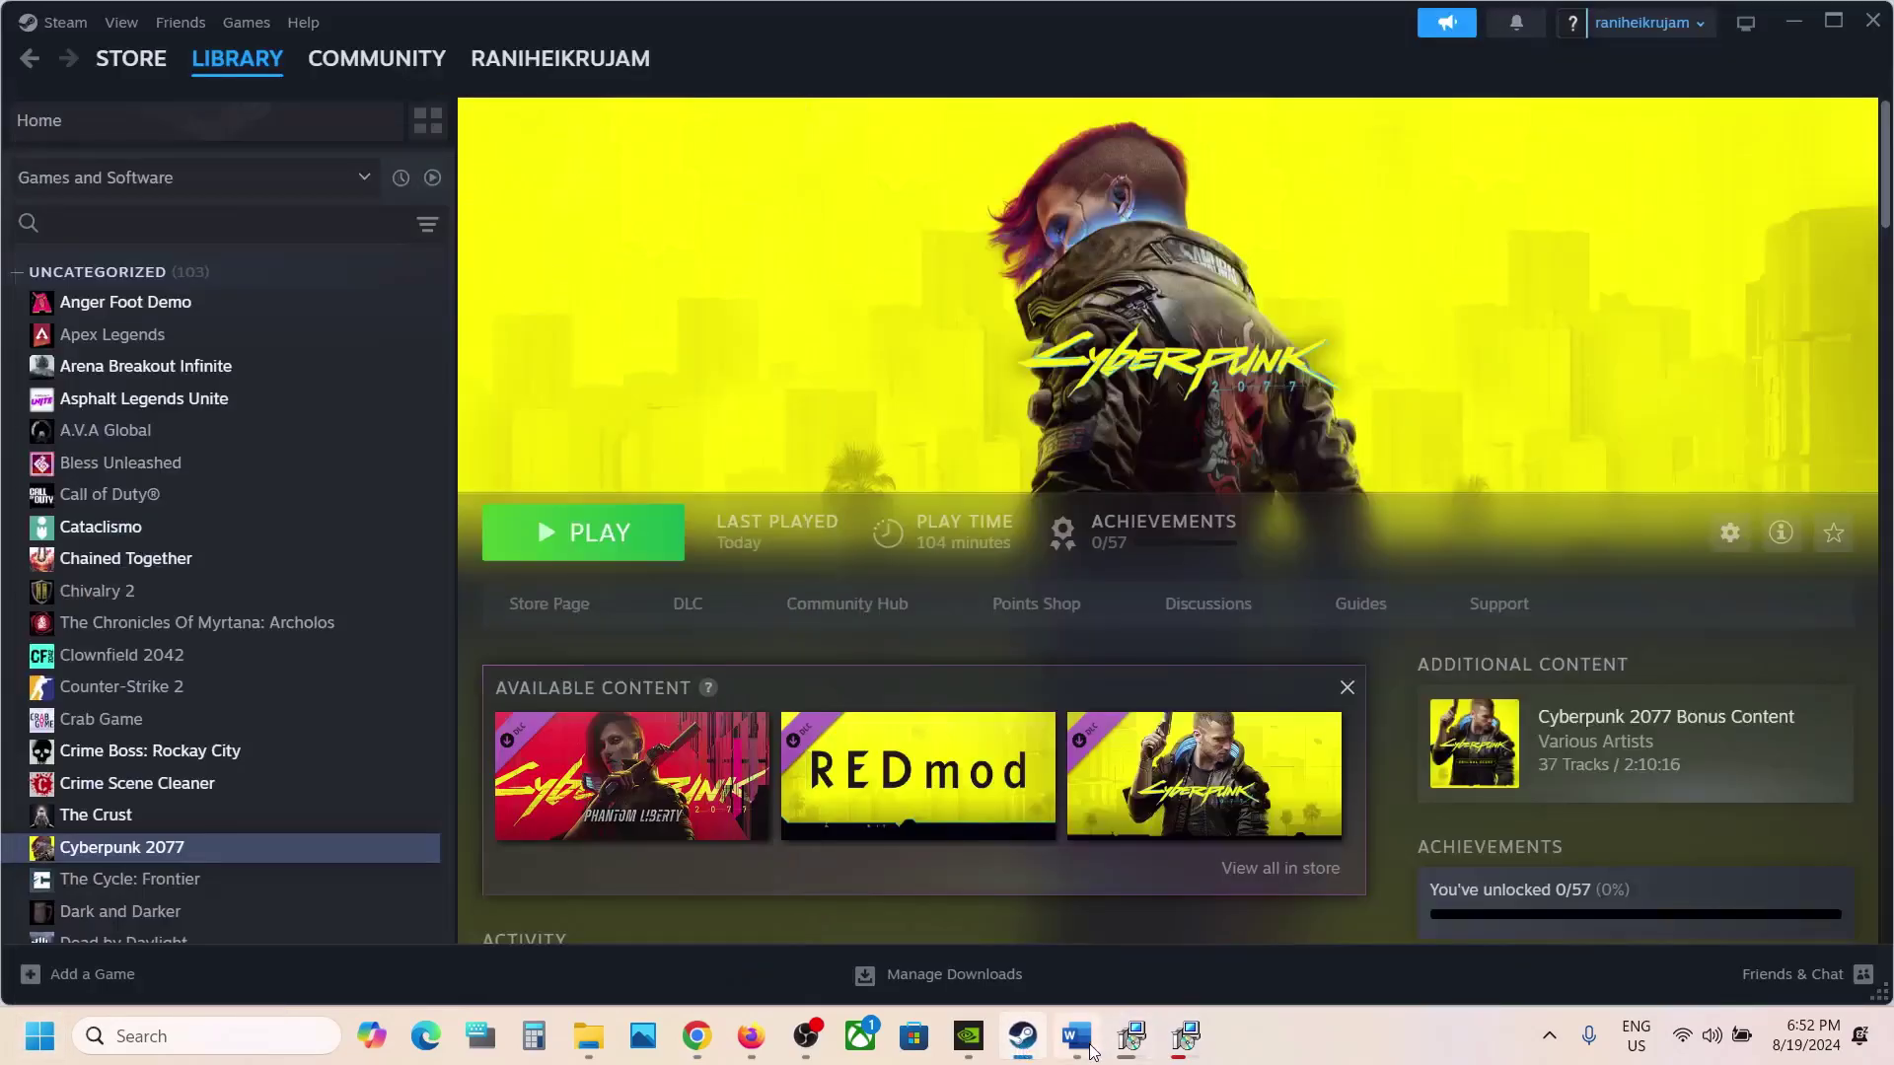
Return to the Word document and highlight "Update your Windows" in the Step 16 heading
left_click(1092, 1054)
scroll(818, 664, "down", 5)
scroll(818, 665, "up", 1)
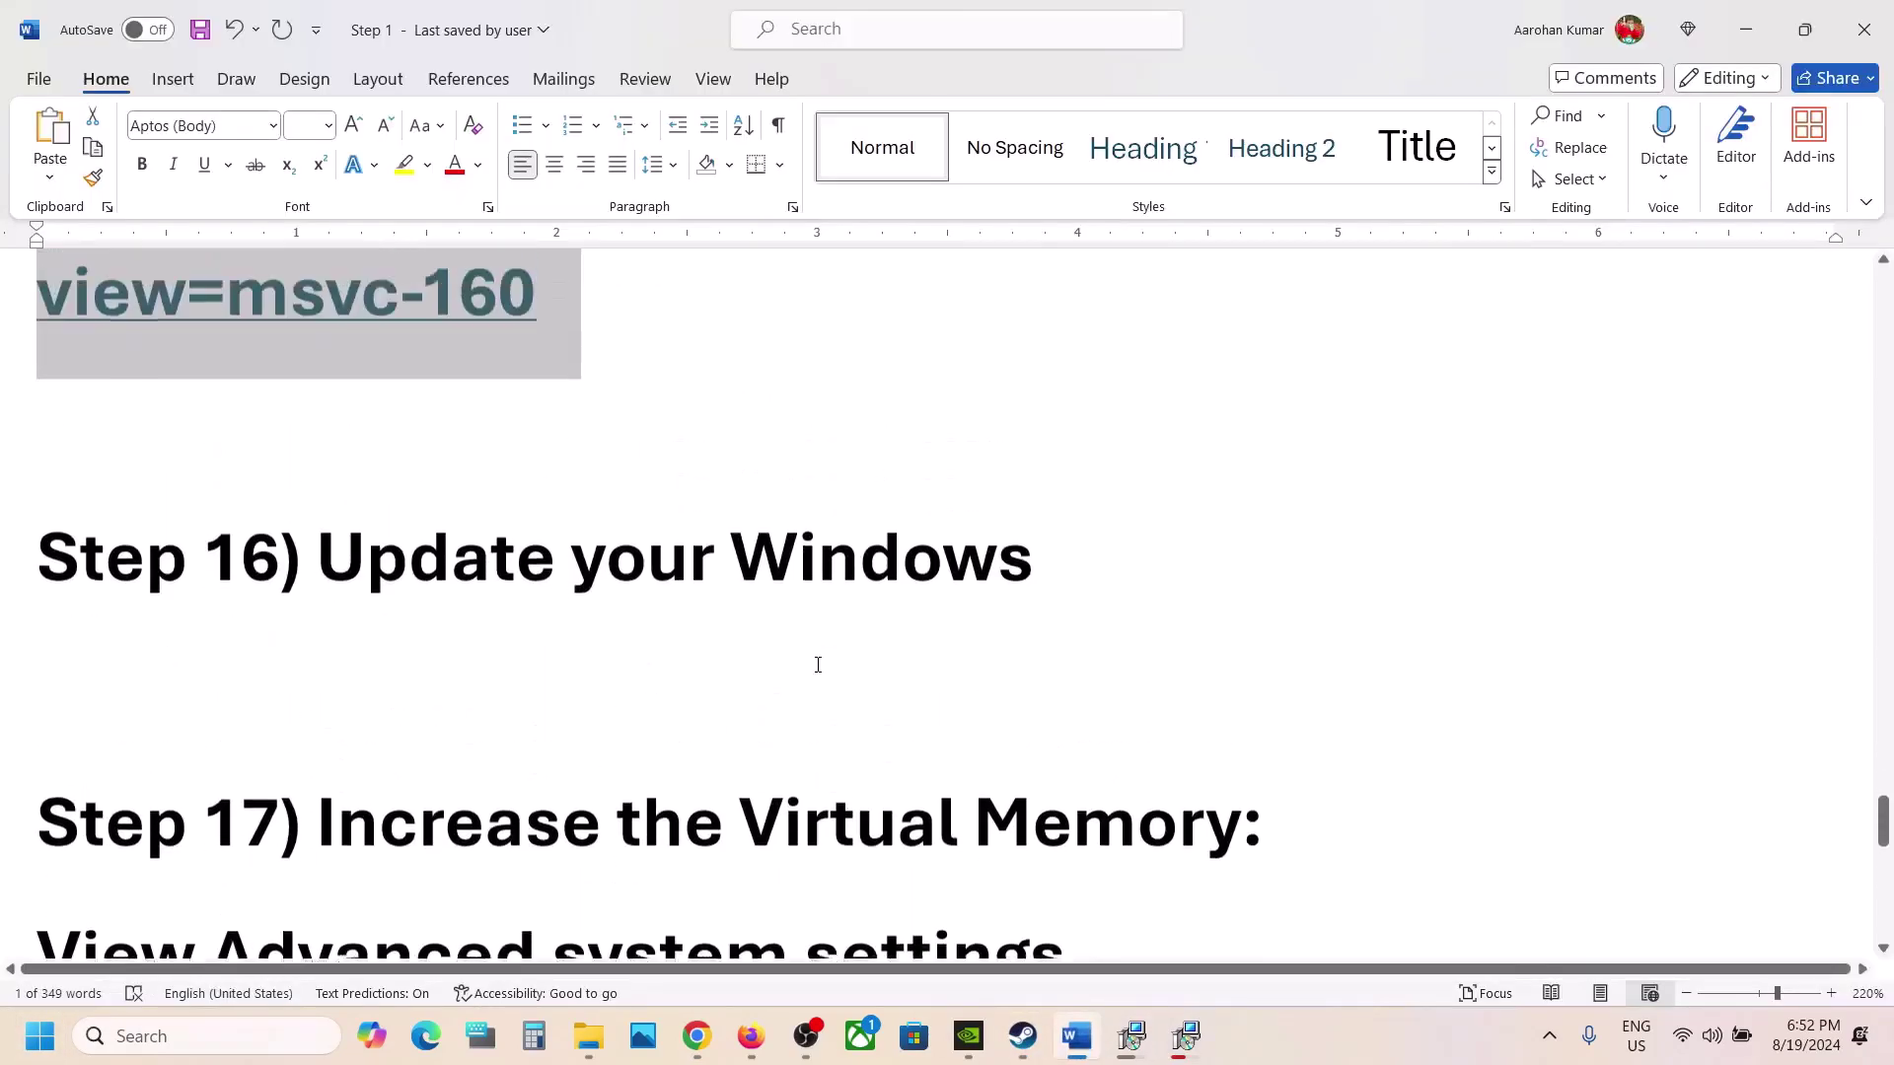
scroll(817, 665, "up", 1)
left_click_drag(320, 608, 1003, 635)
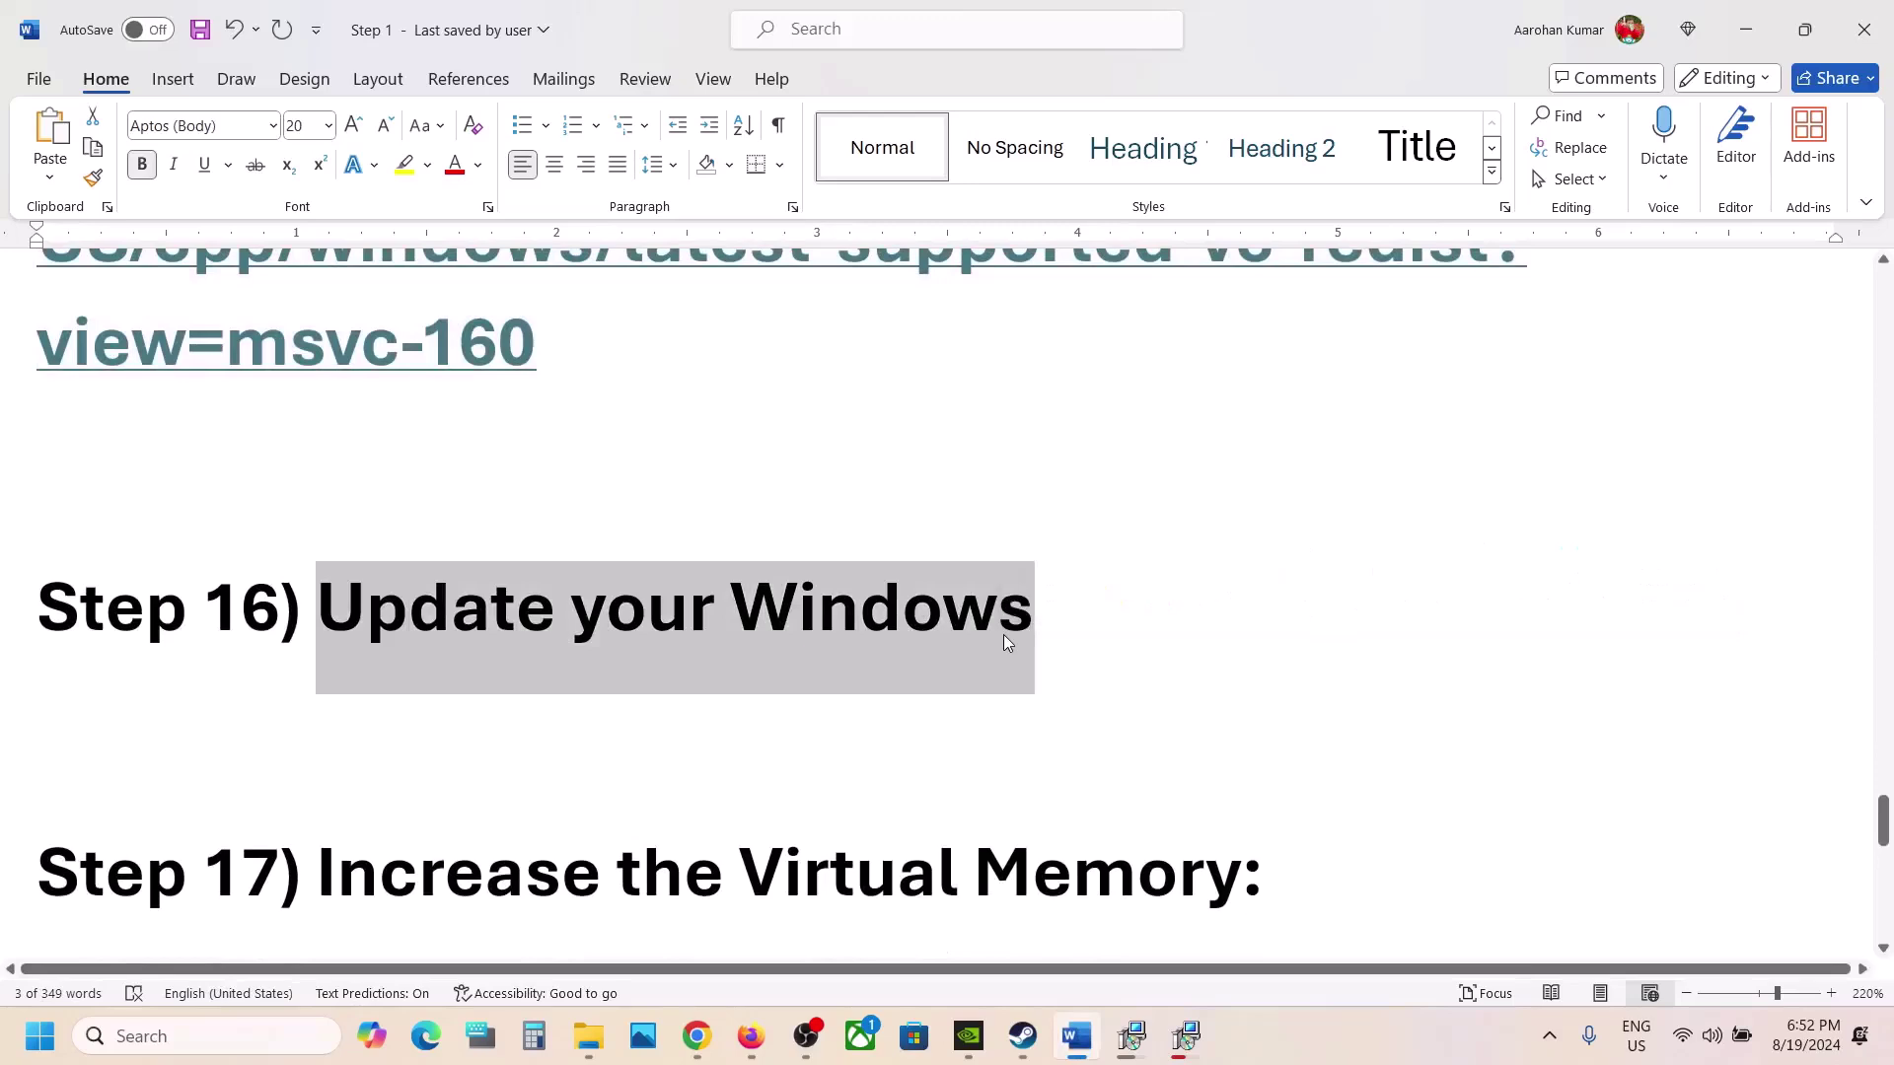
Open Windows Update in the Windows Settings and check for updates
key("super+i")
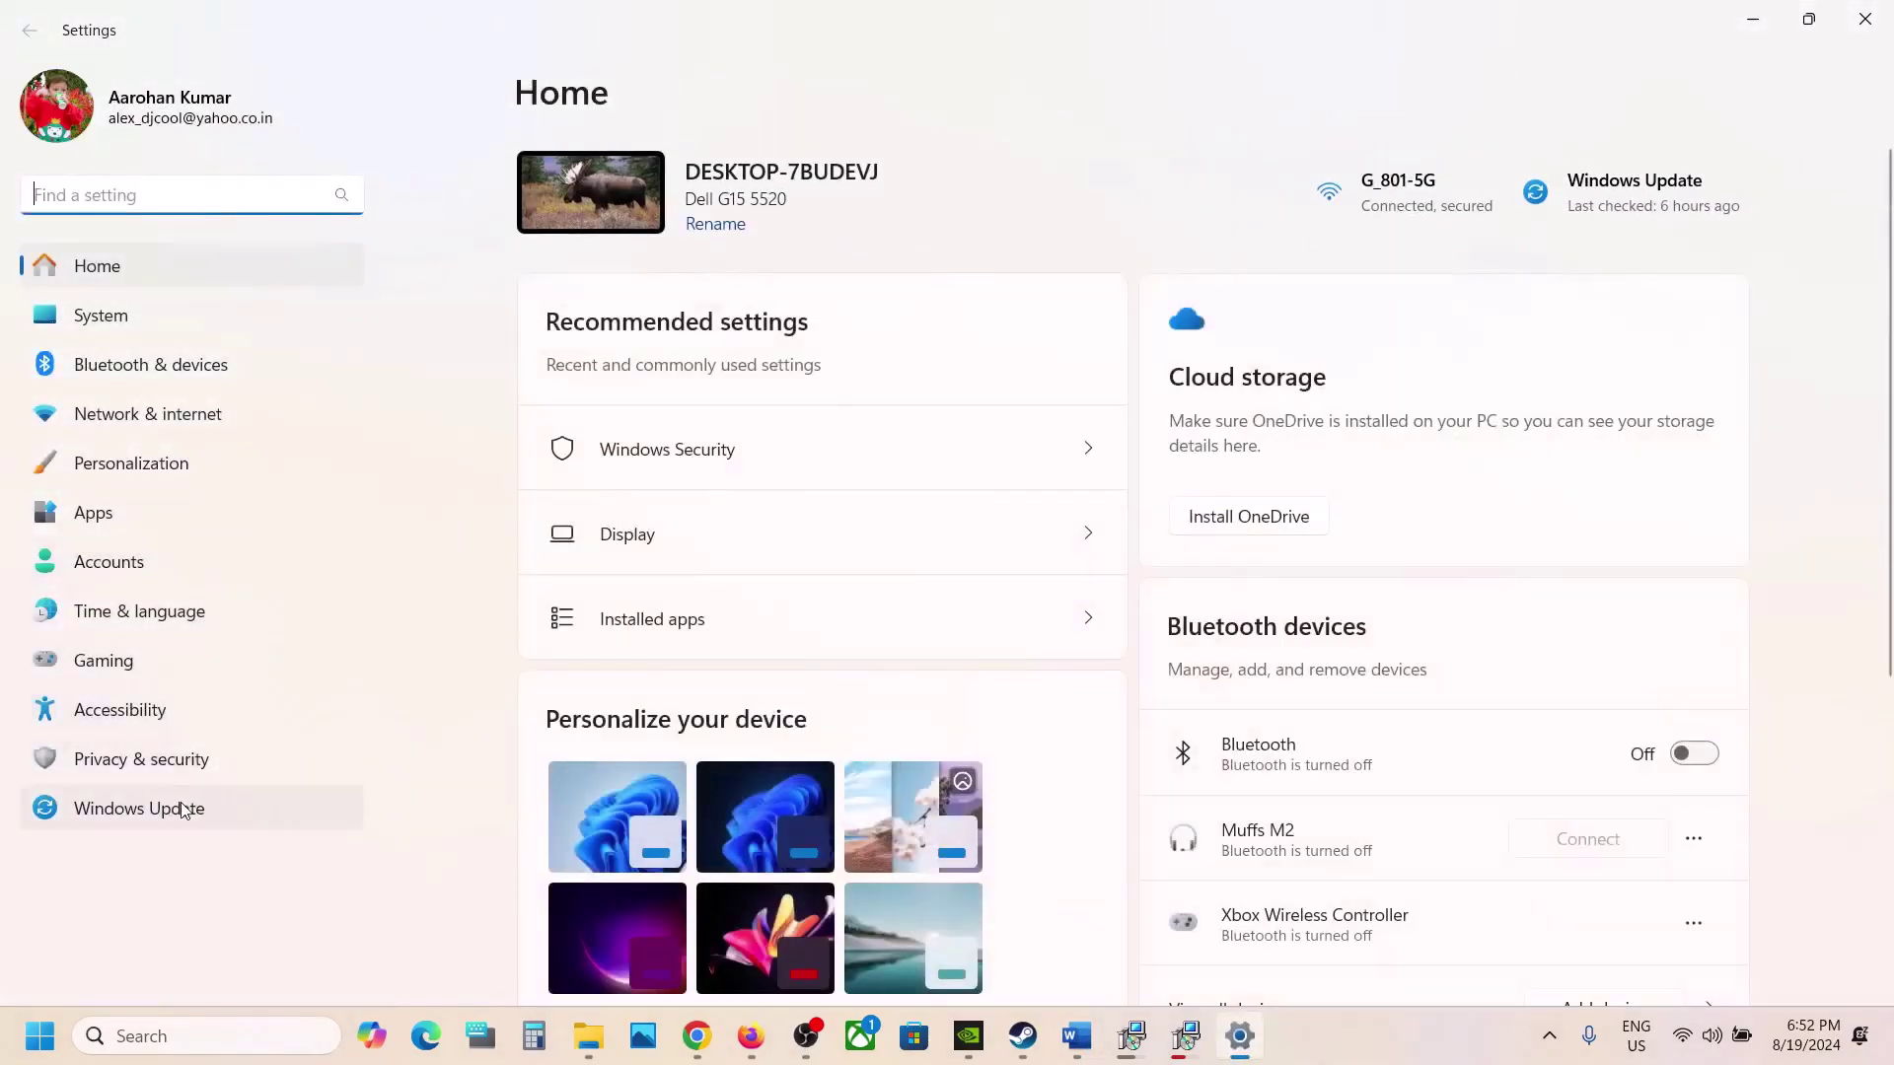
left_click(180, 811)
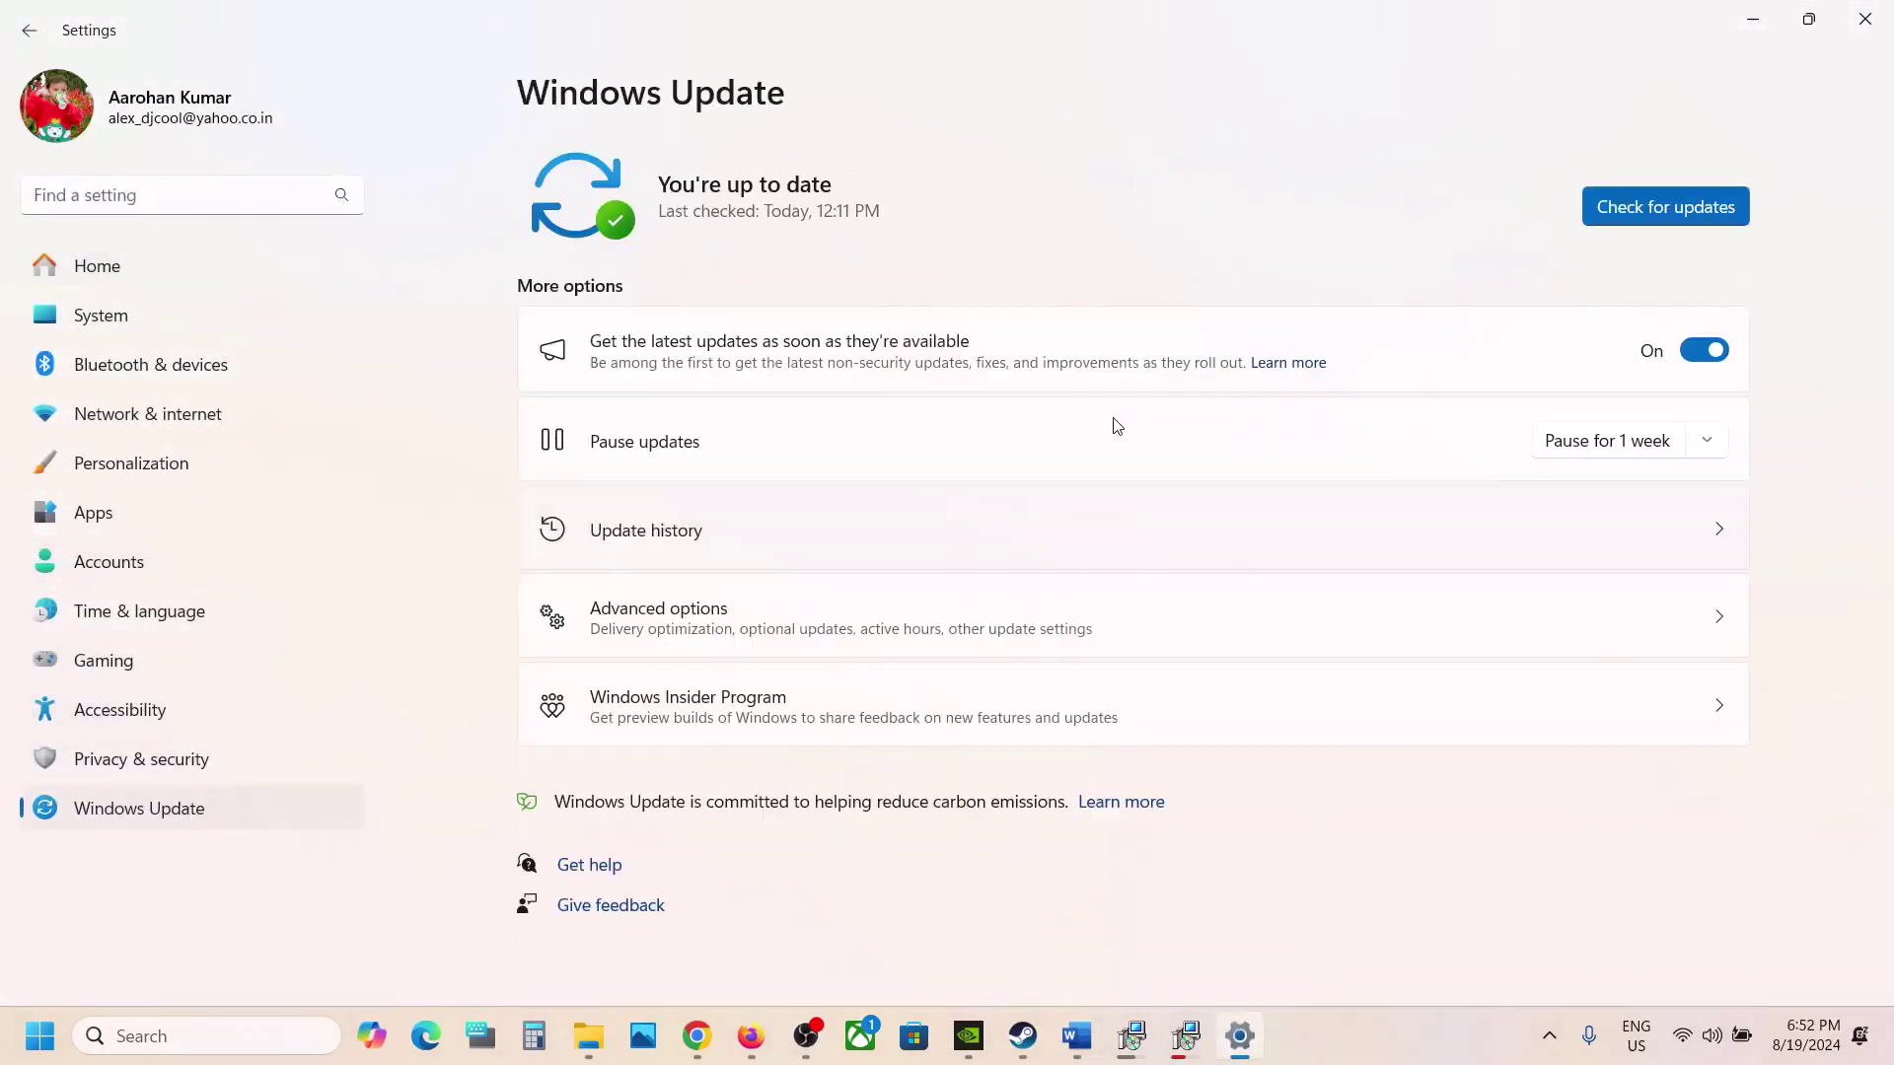
left_click(1651, 191)
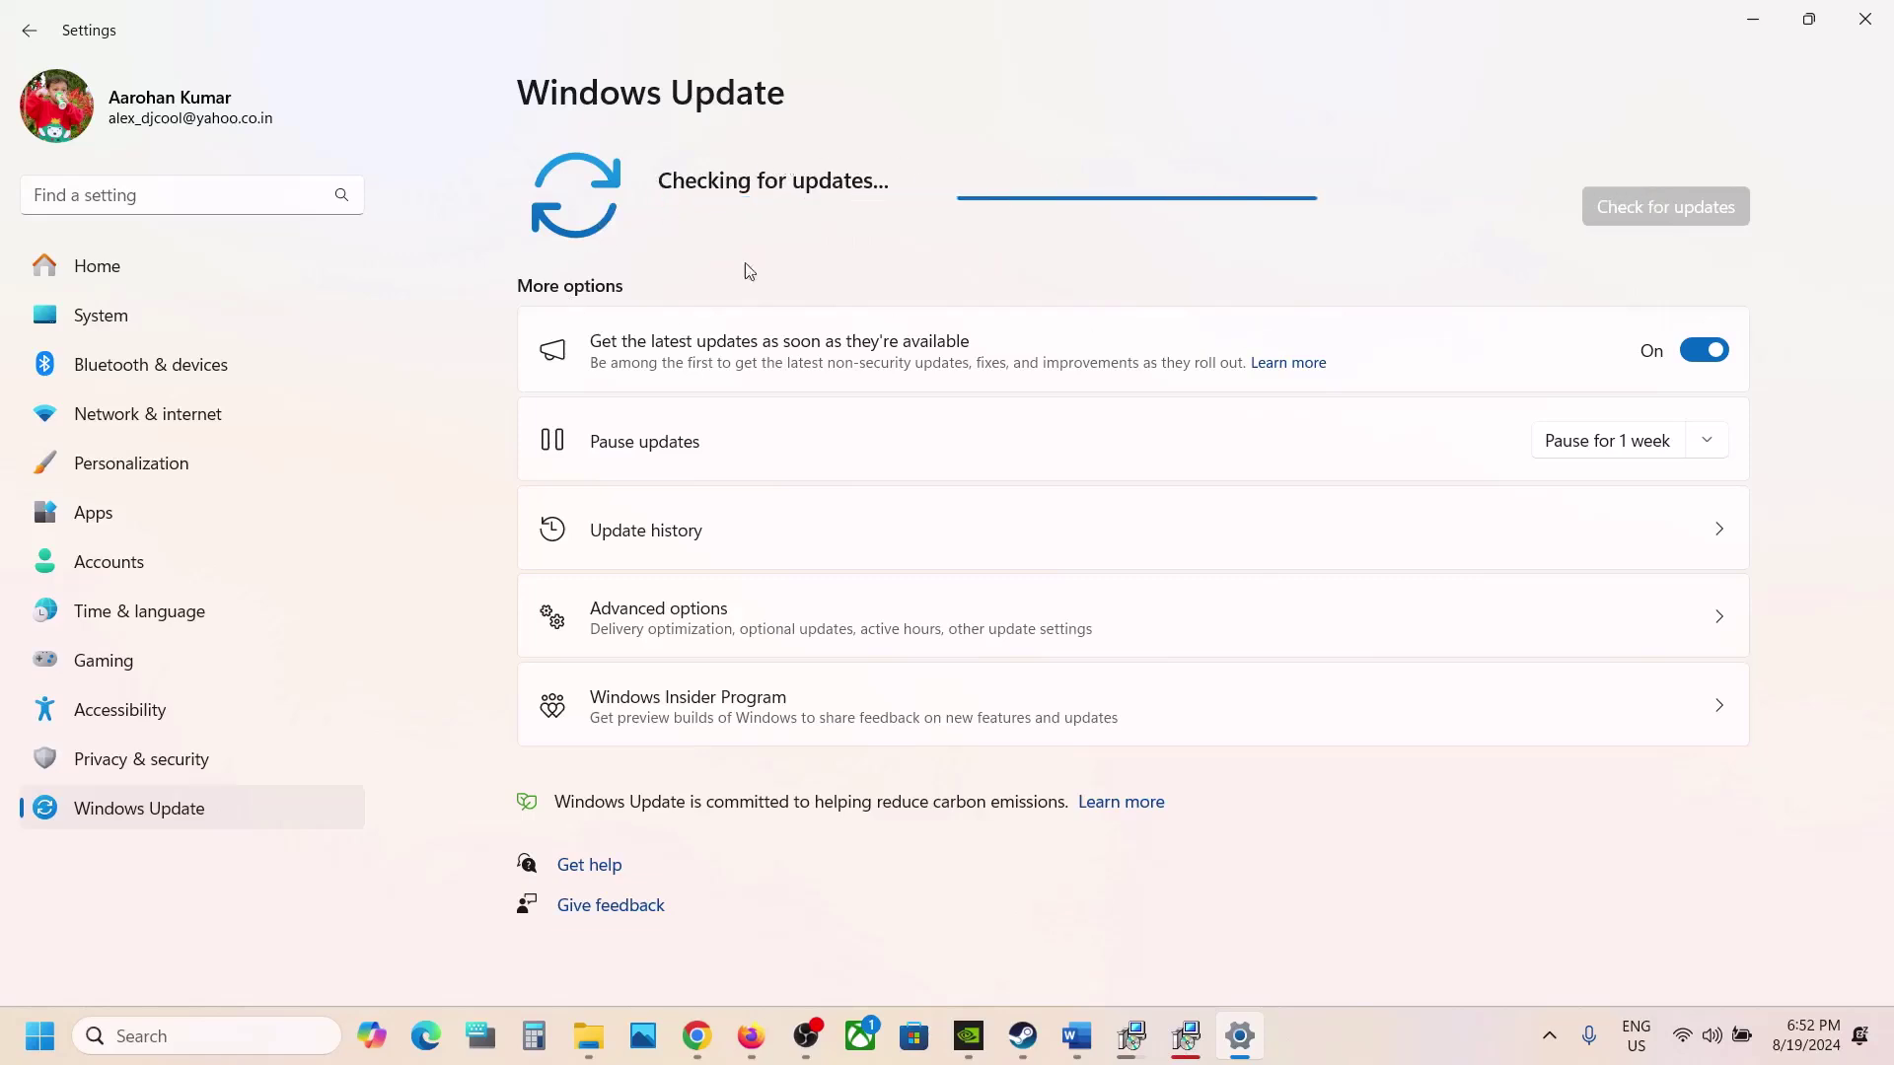
Show the Windows restart option again and bring the Steam library back to the front
left_click(40, 1036)
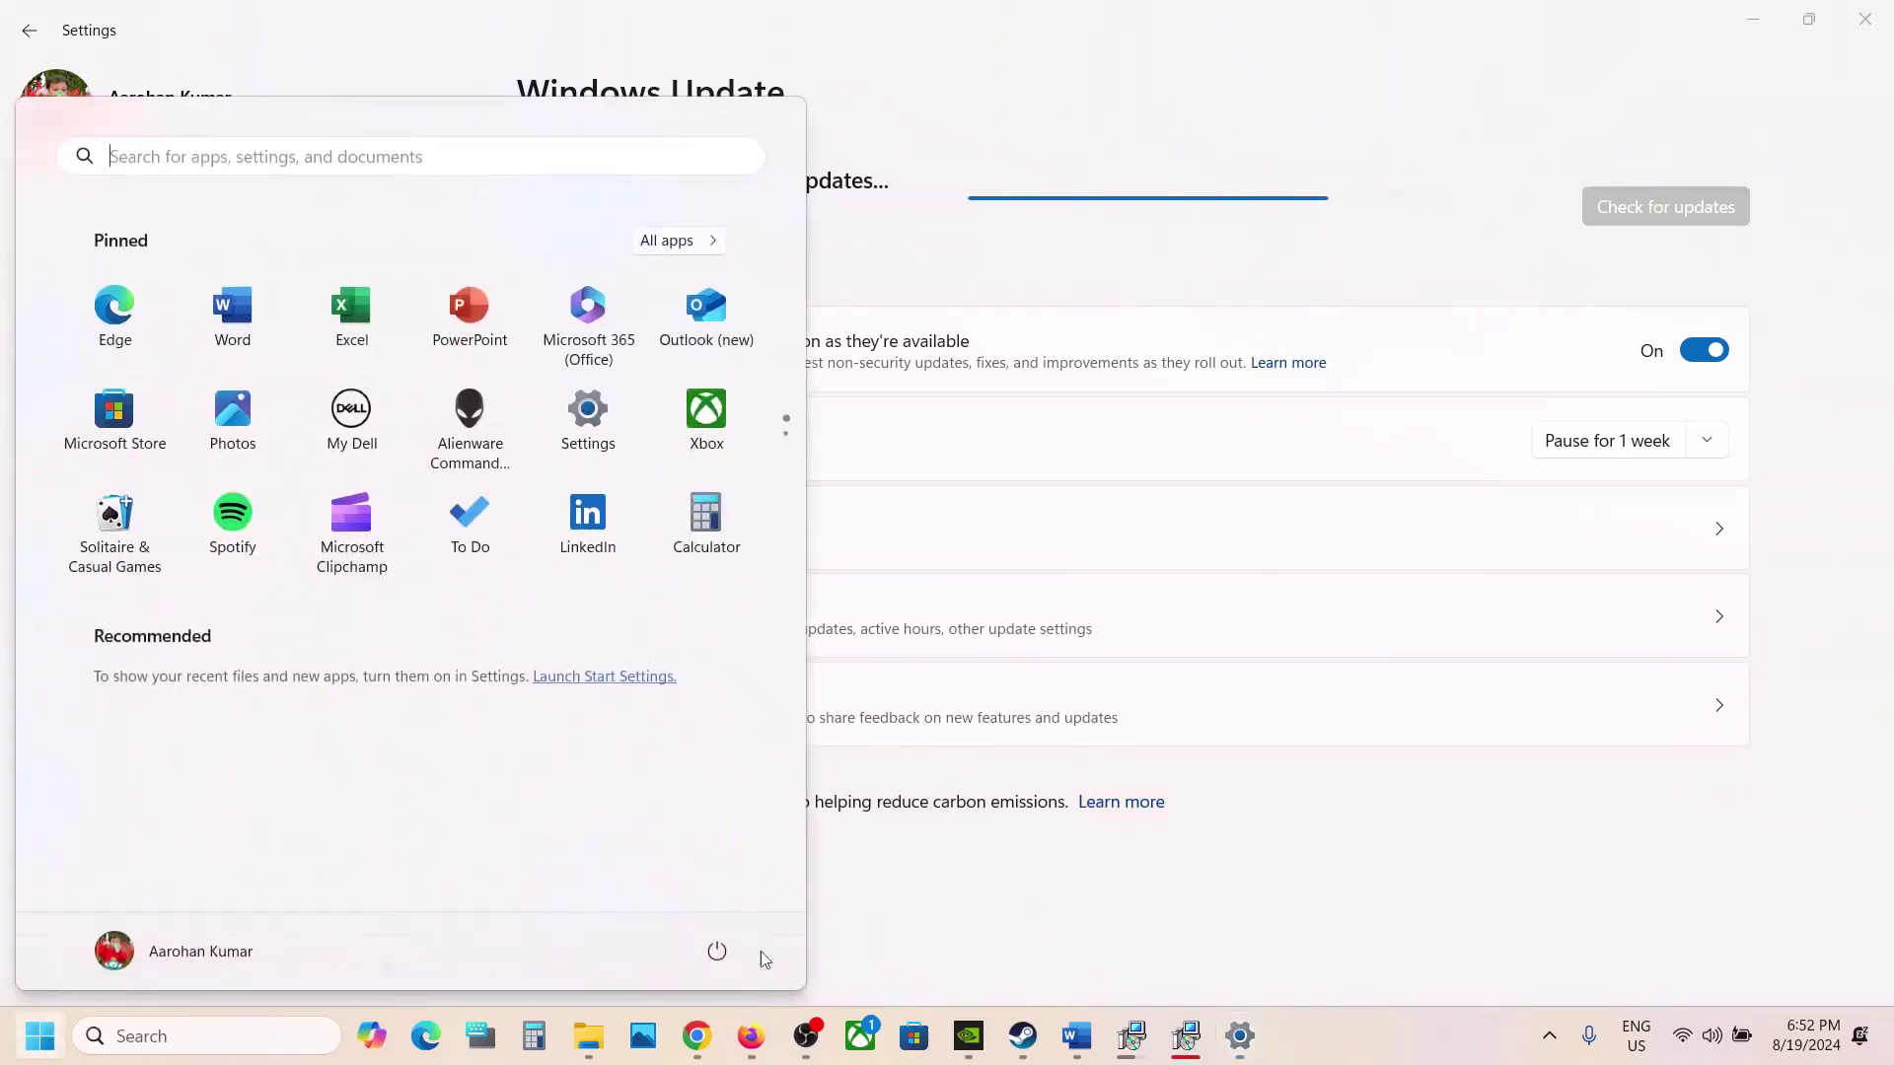
left_click(712, 951)
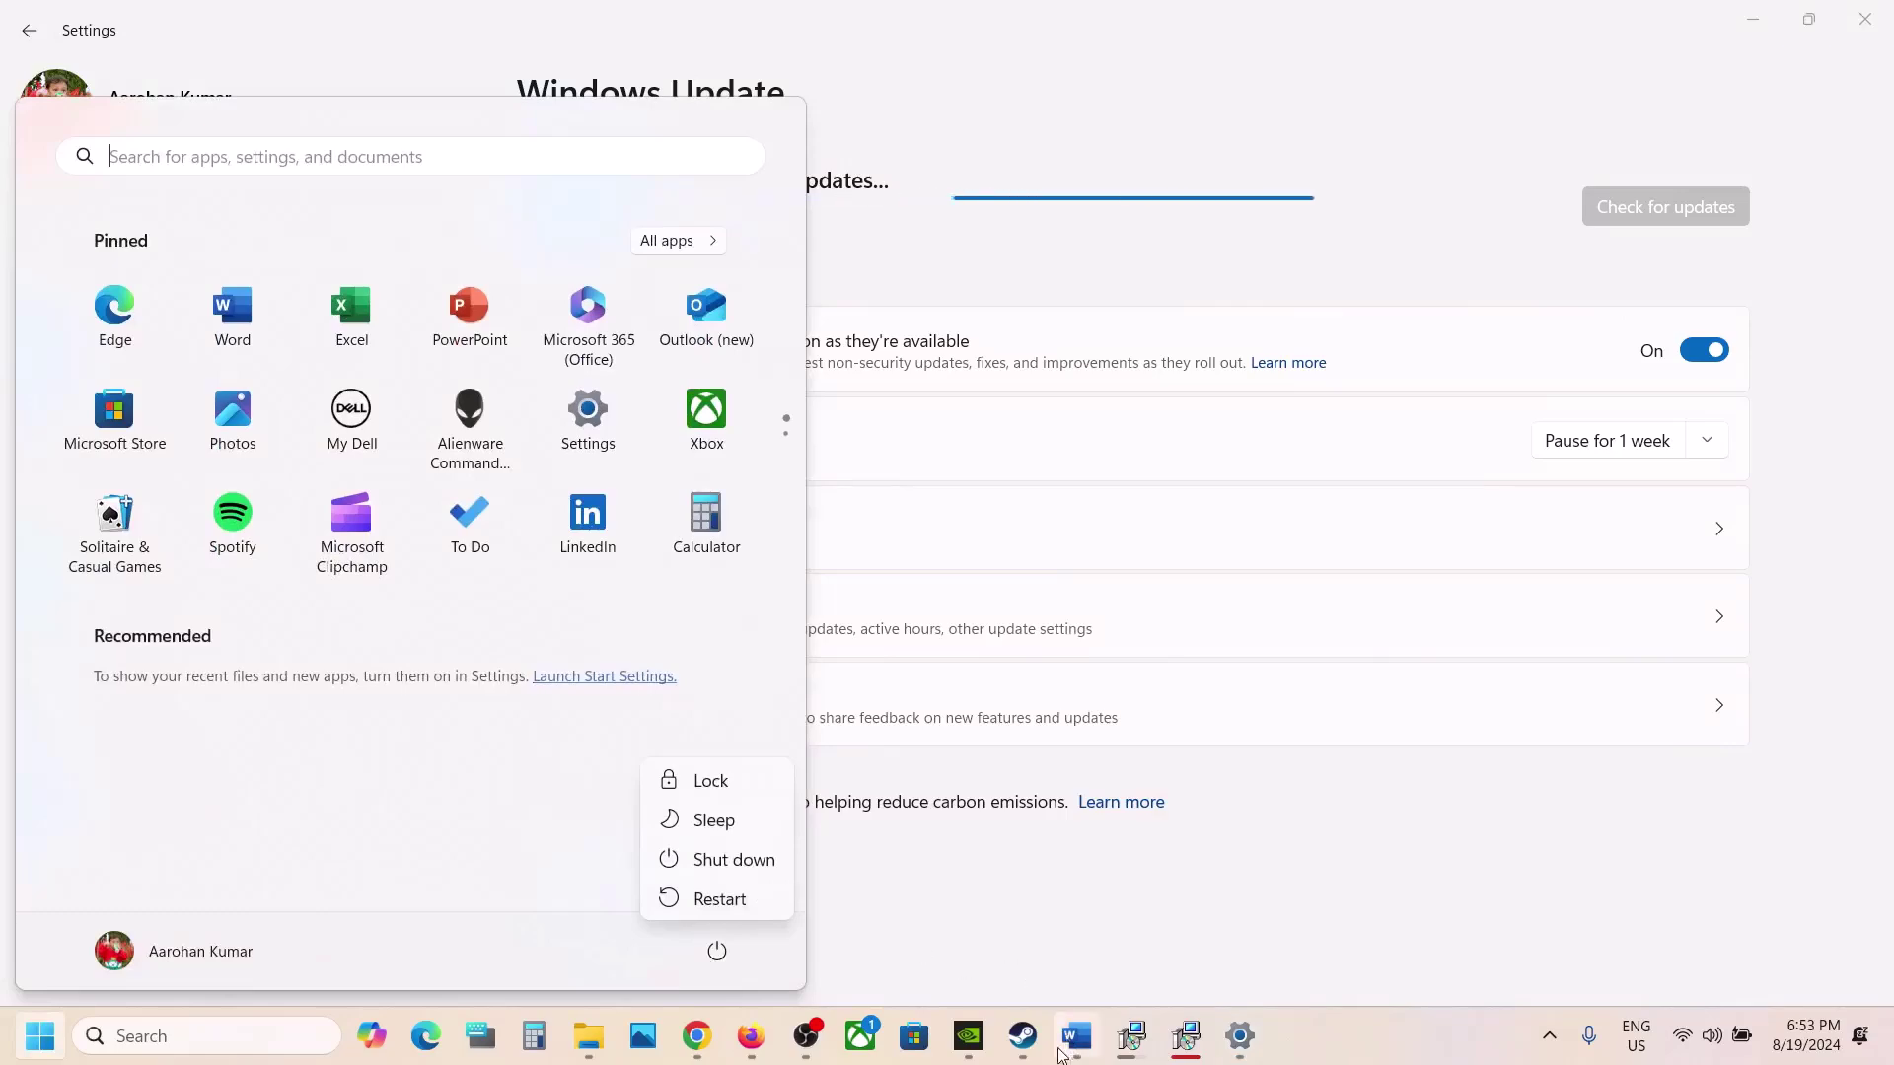
left_click(1076, 1035)
left_click(1023, 1035)
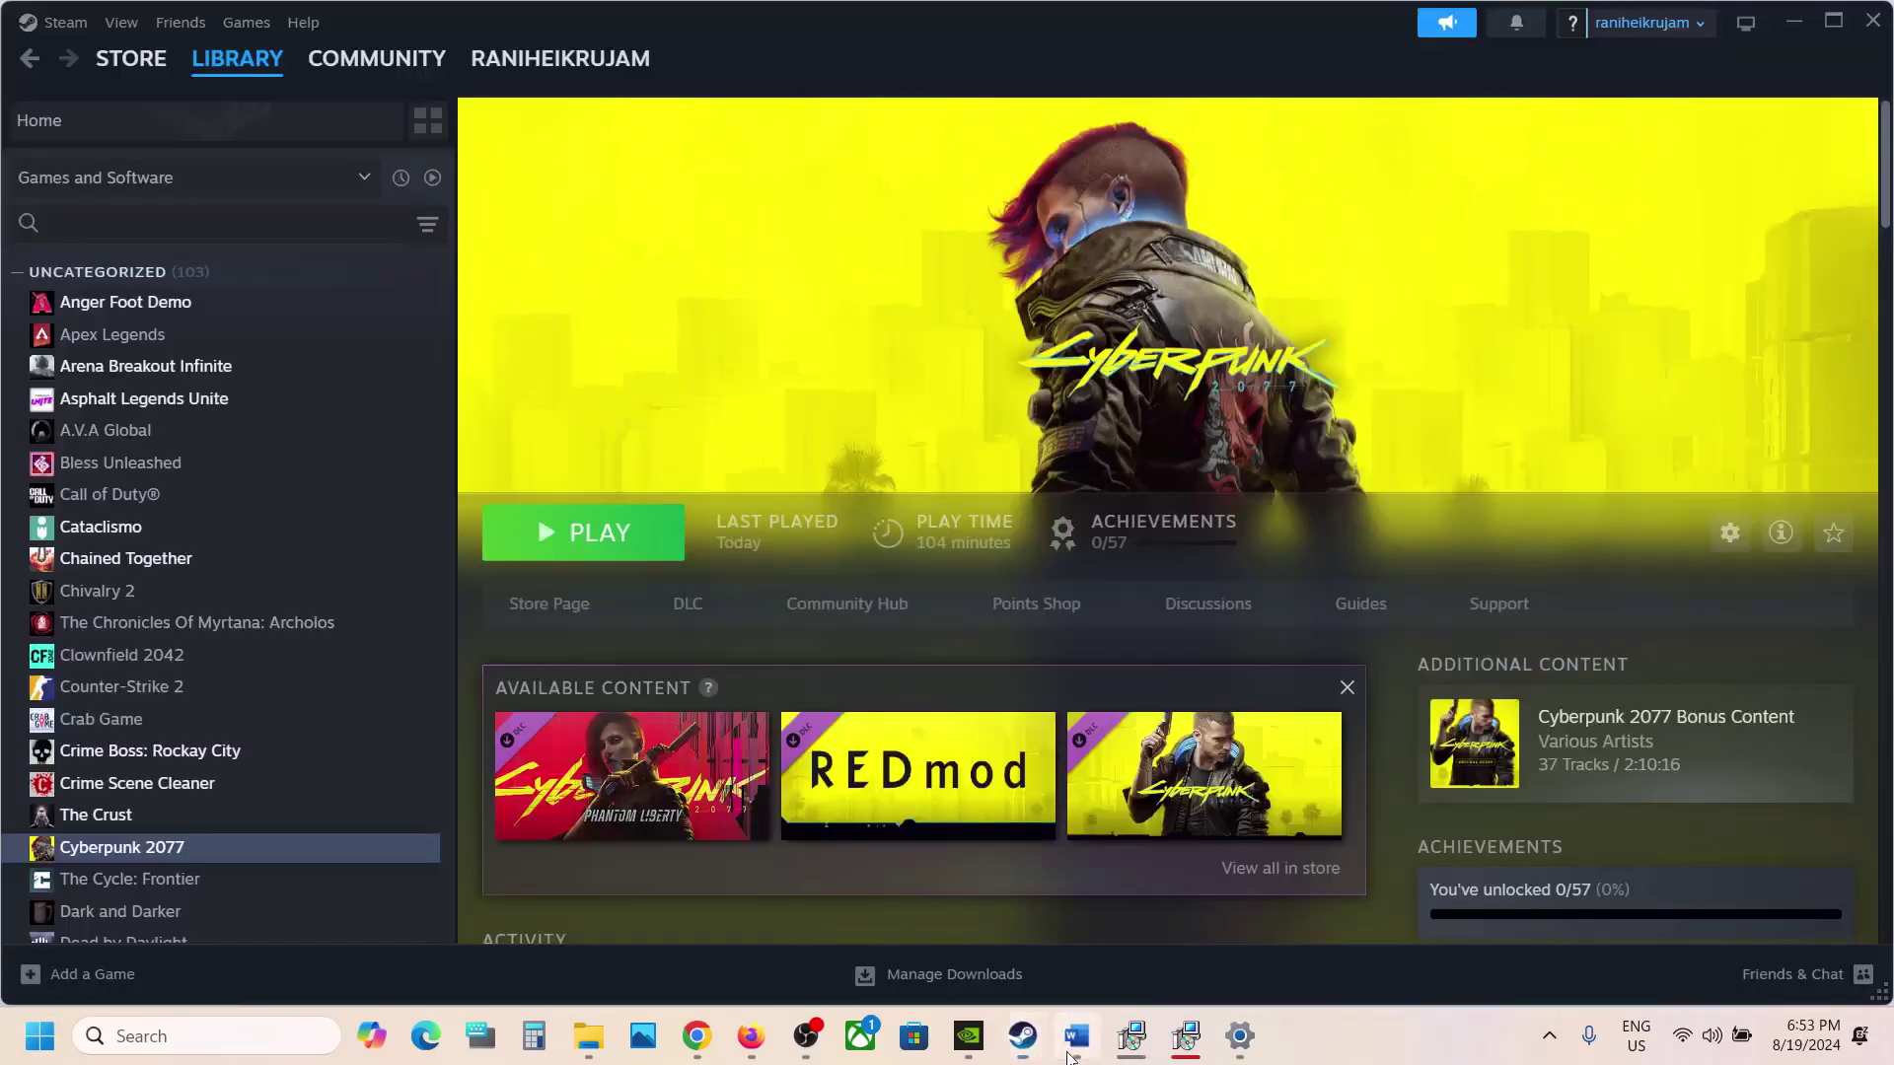
Go to the virtual memory instructions in Word and copy the line "View Advanced system settings"
left_click(1076, 1036)
scroll(817, 761, "down", 4)
left_click(816, 760)
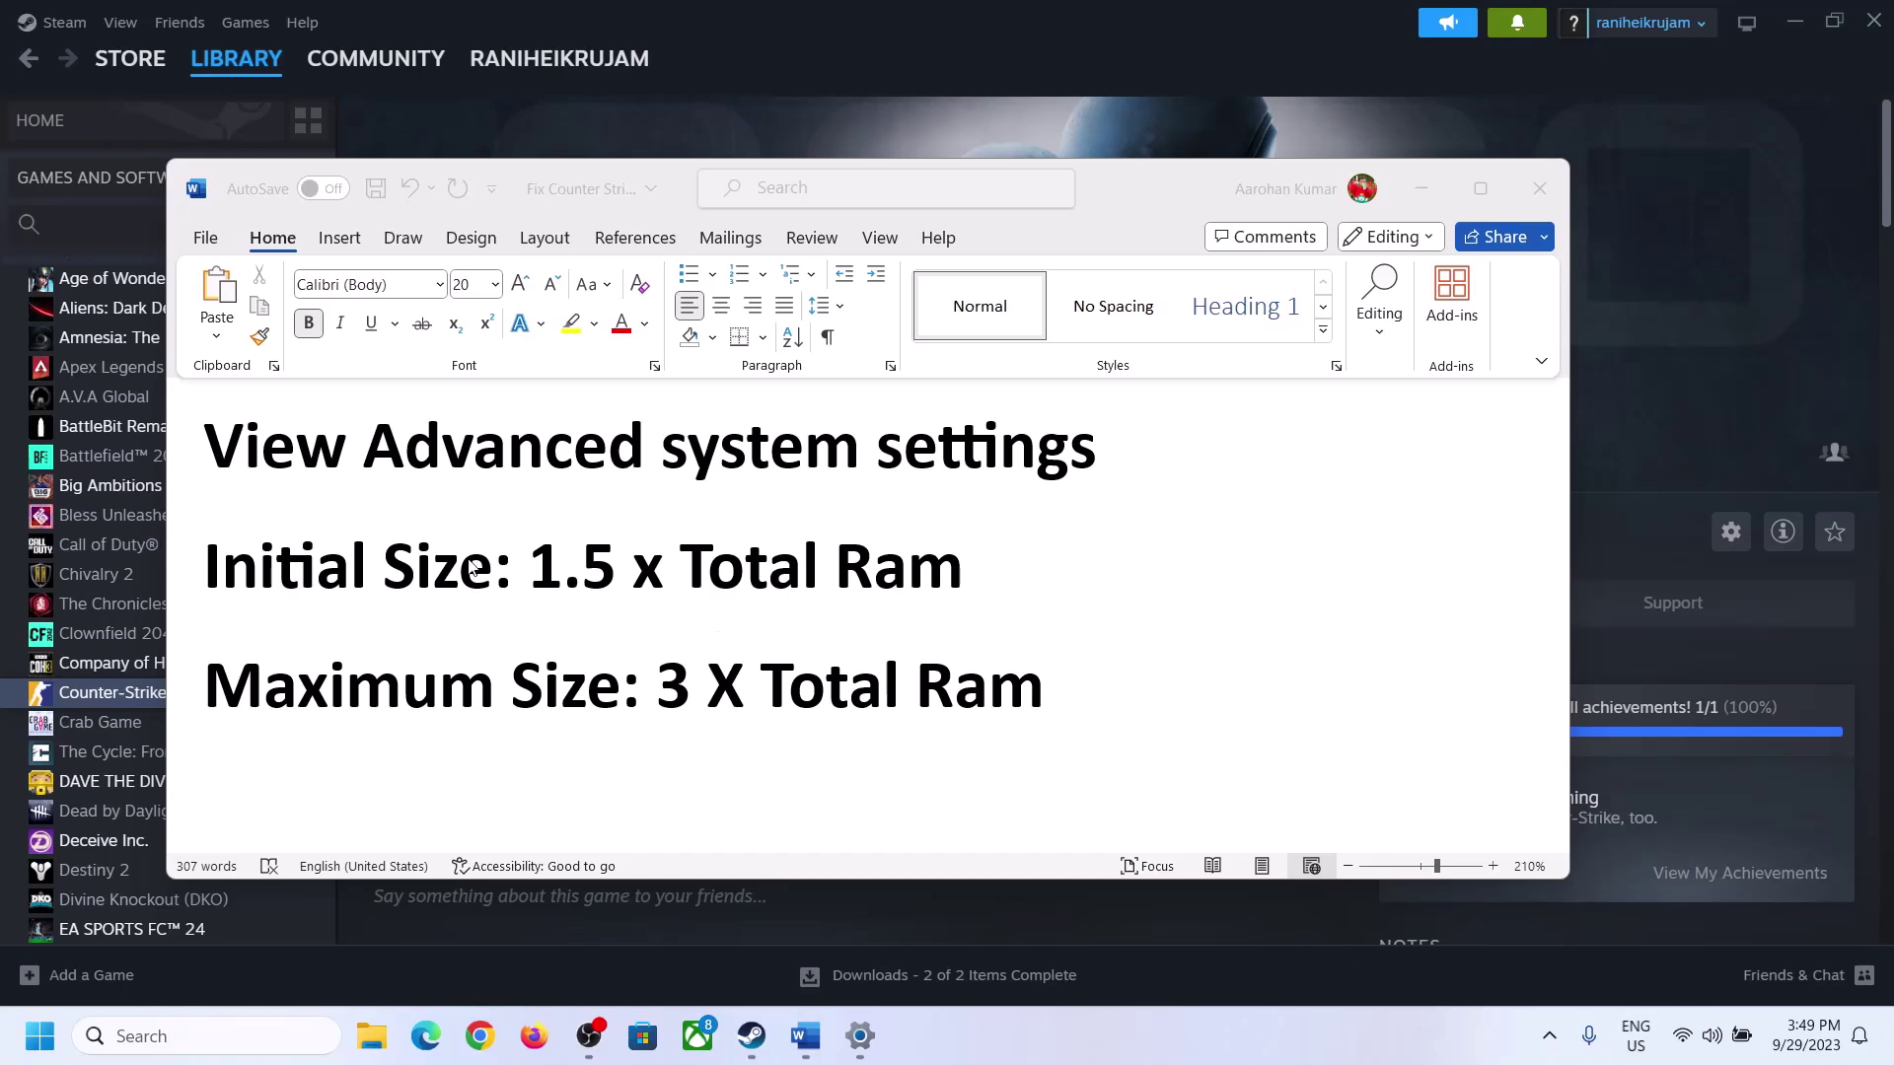
left_click_drag(219, 451, 1025, 484)
key("ctrl+c")
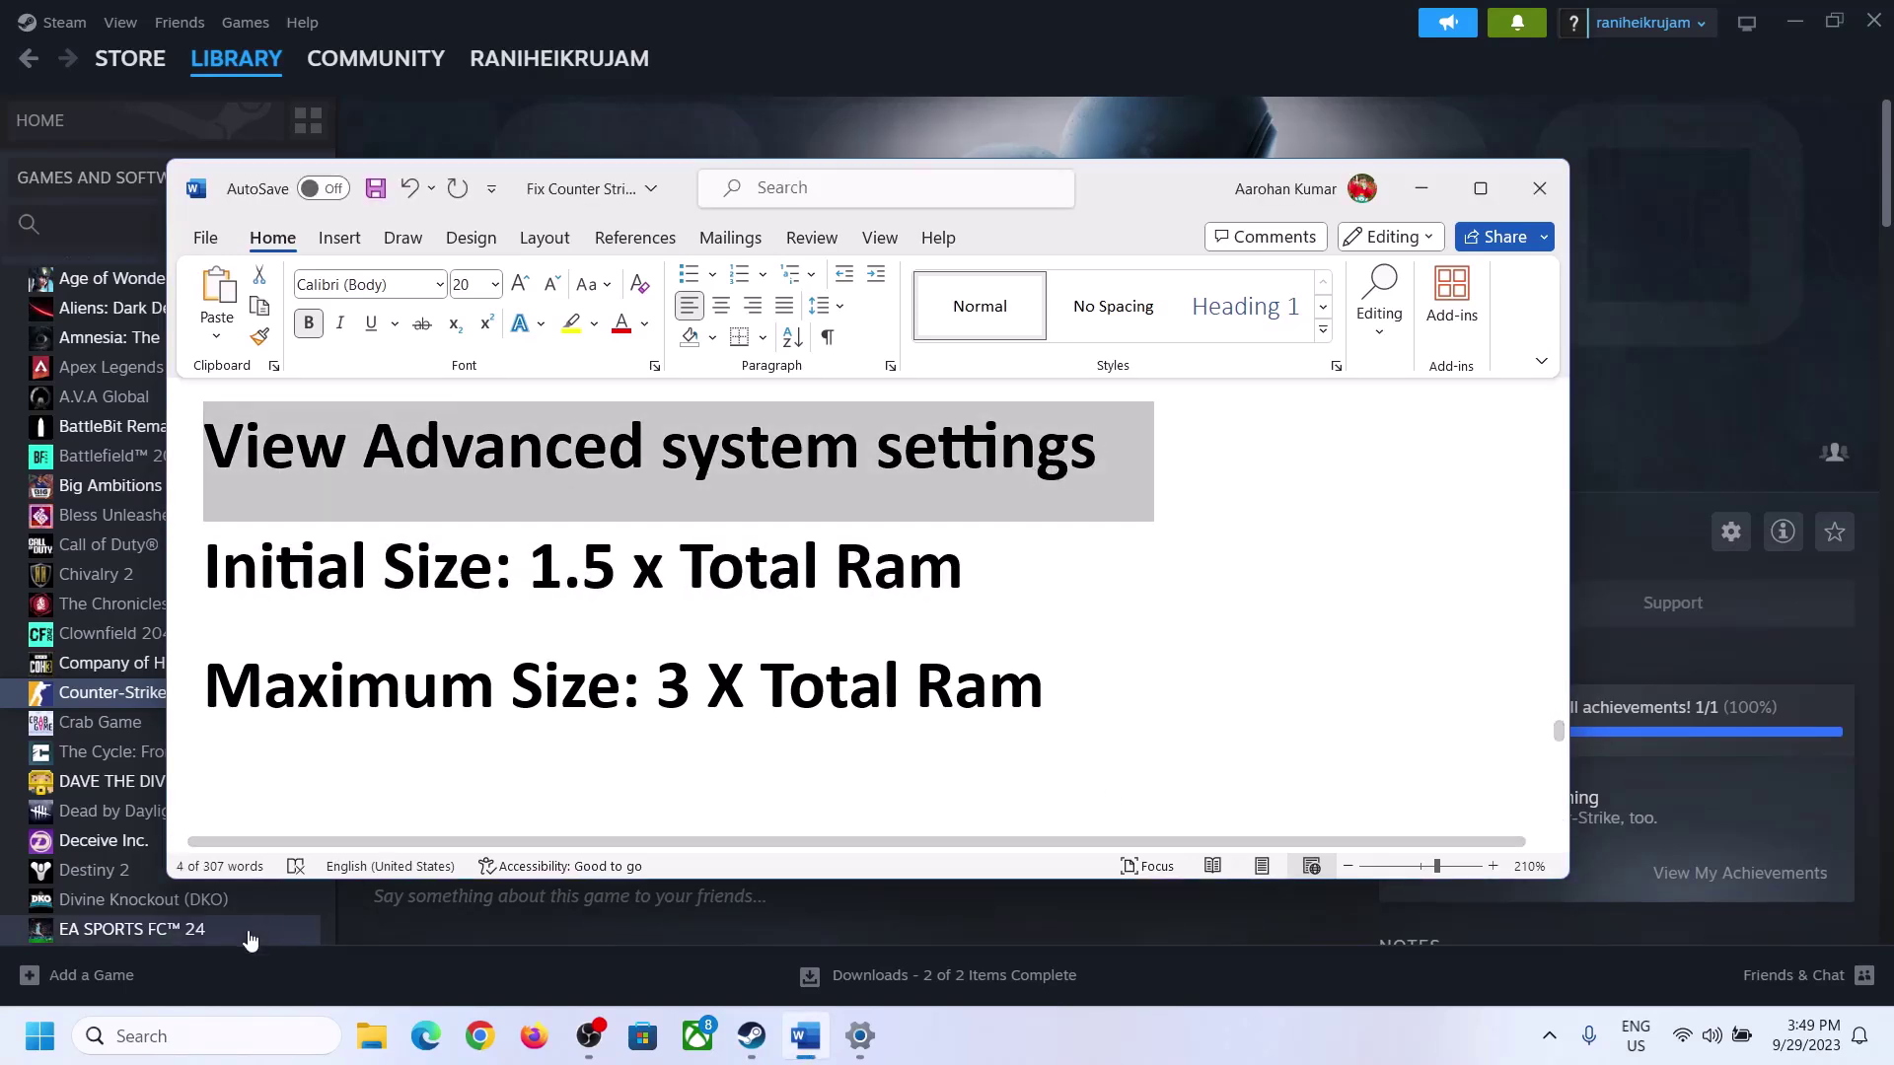
Search Windows for the copied phrase and open the View advanced system settings result
left_click(197, 1036)
key("ctrl+v")
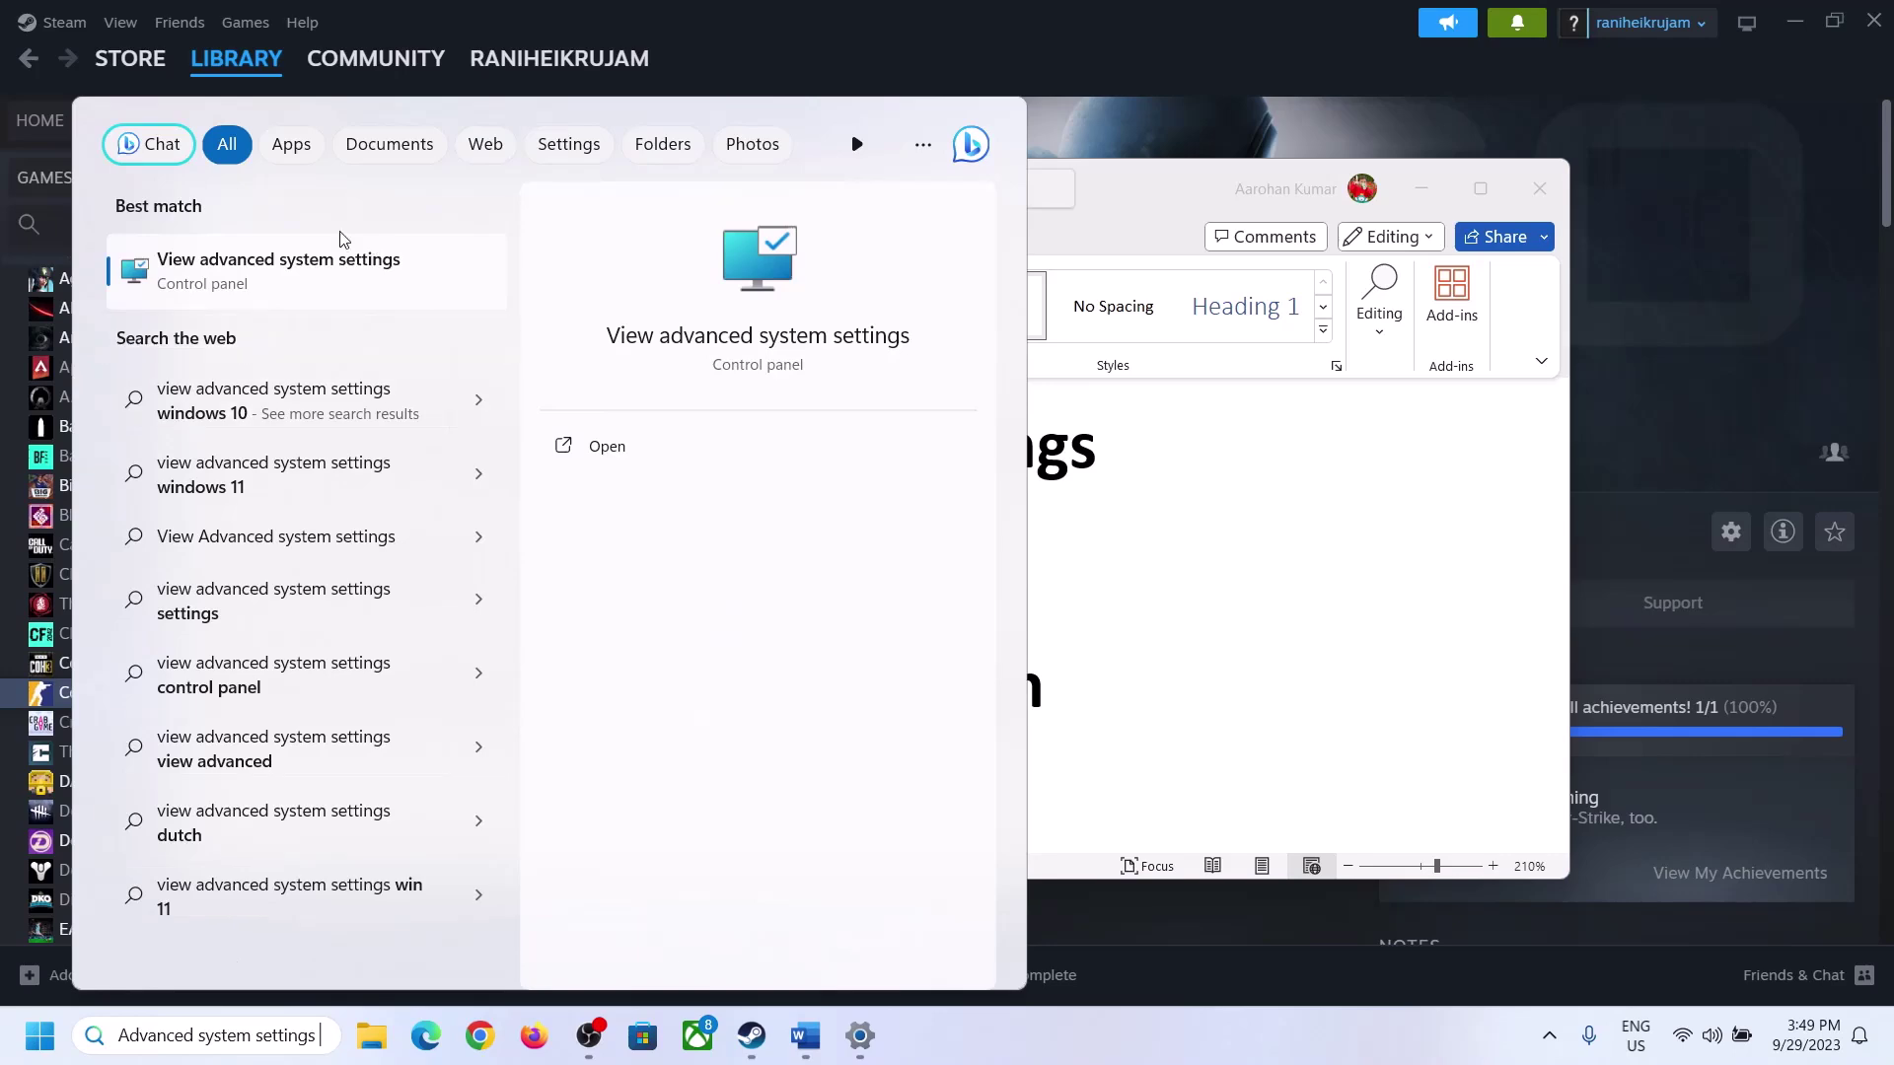
left_click(266, 286)
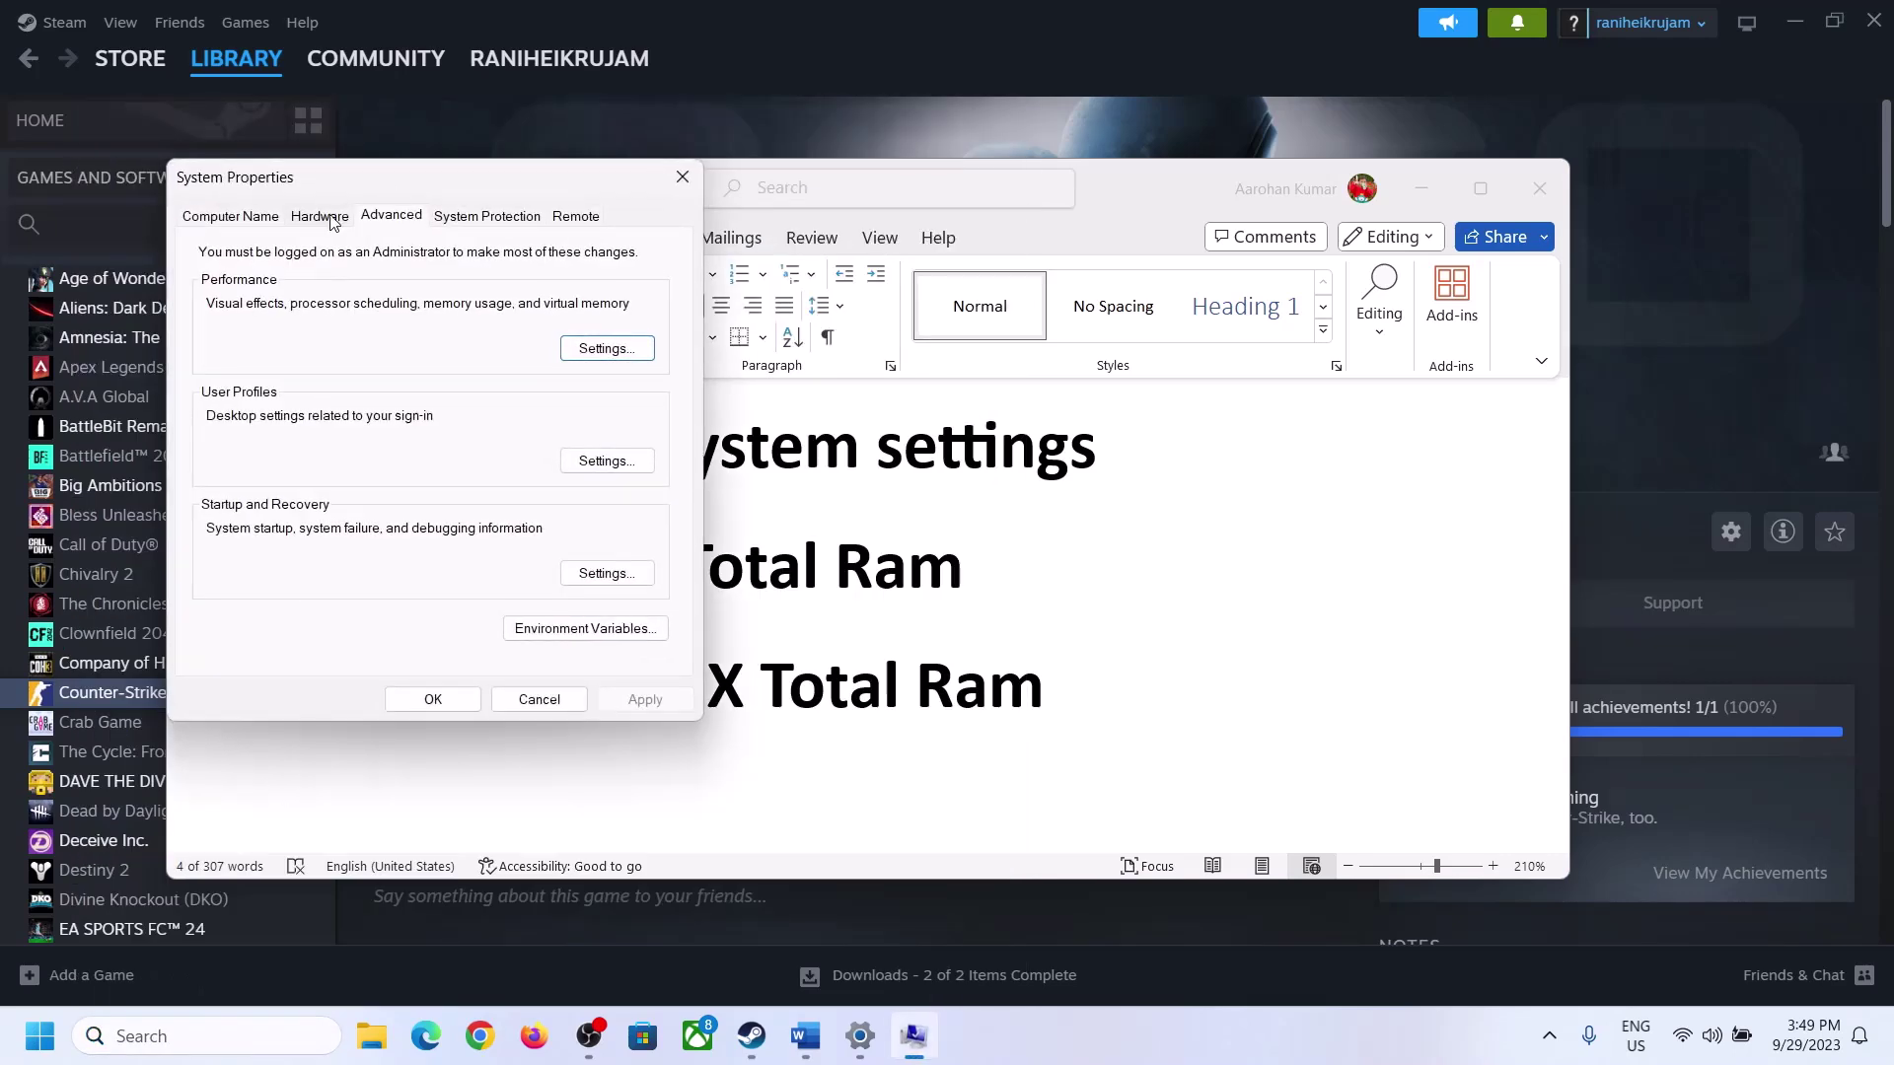
Move the System Properties window aside and open the Virtual Memory settings from the advanced performance options
left_click_drag(393, 191, 847, 342)
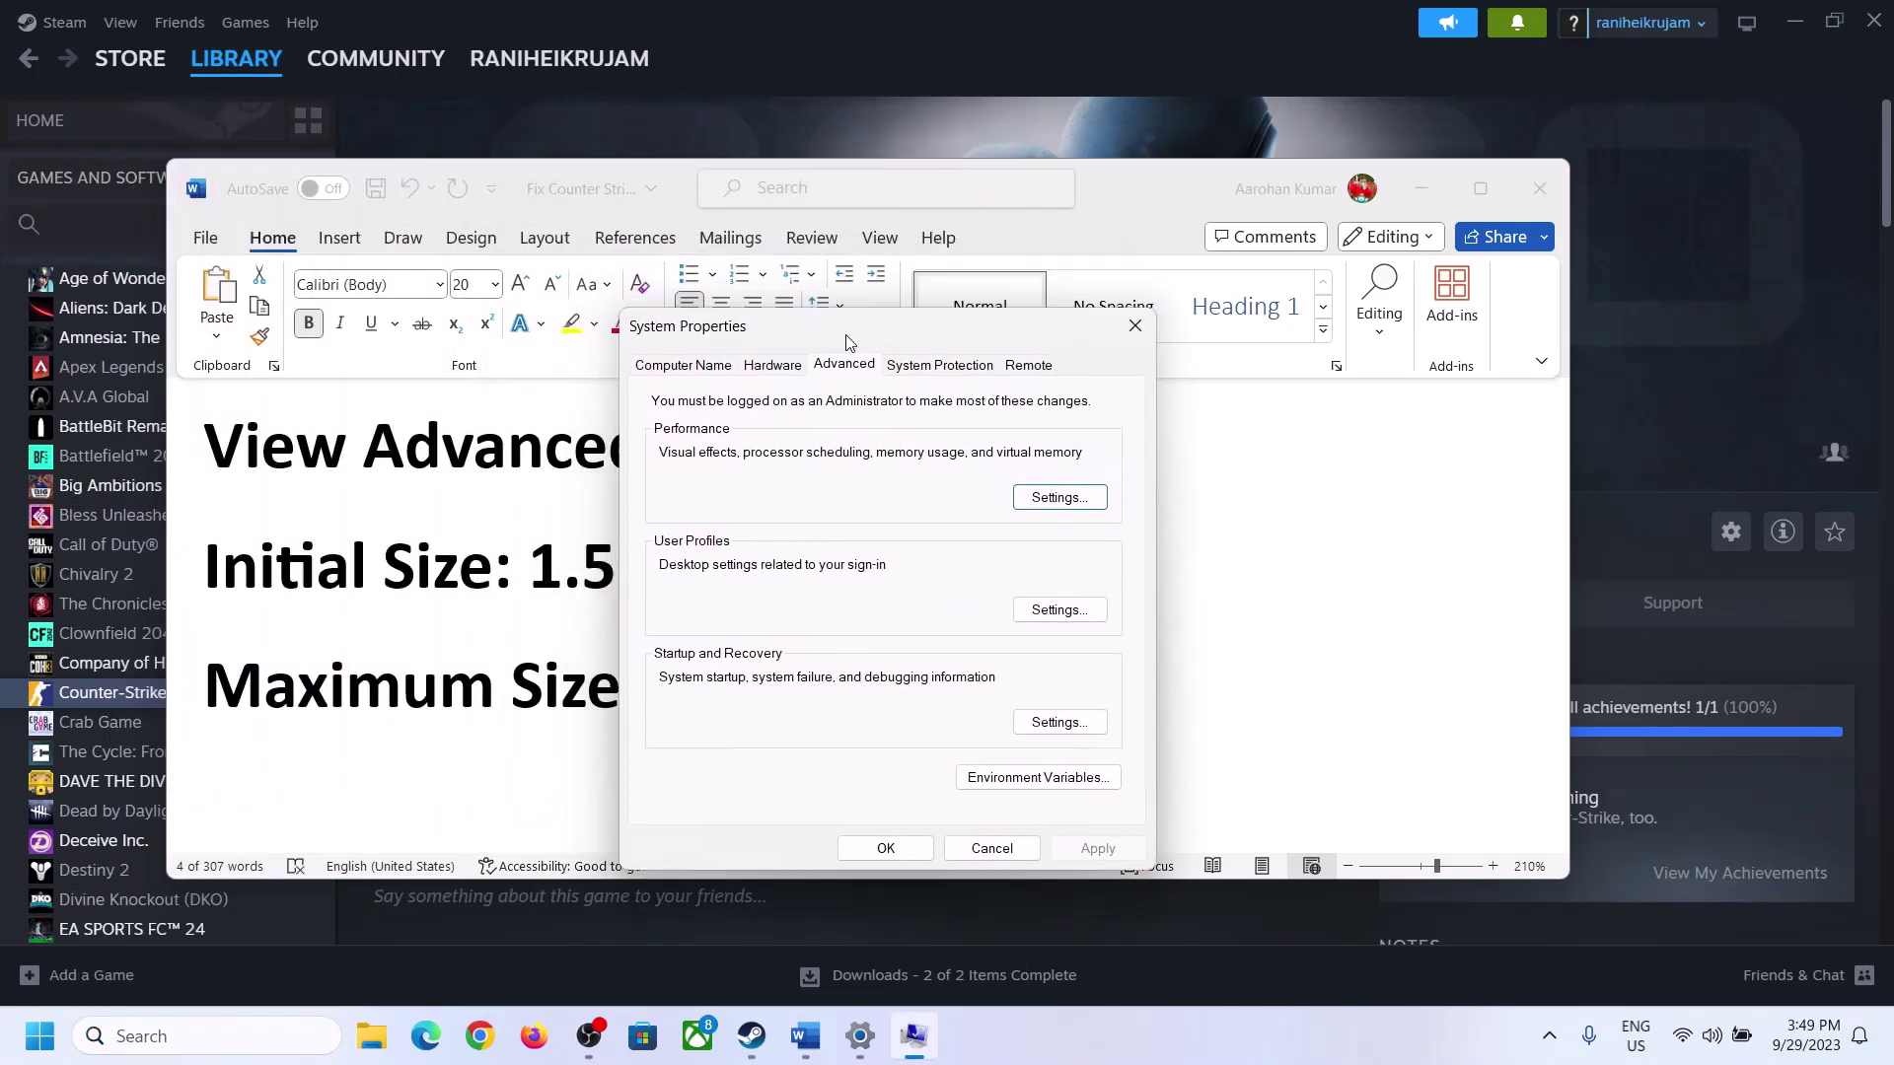
left_click(1059, 498)
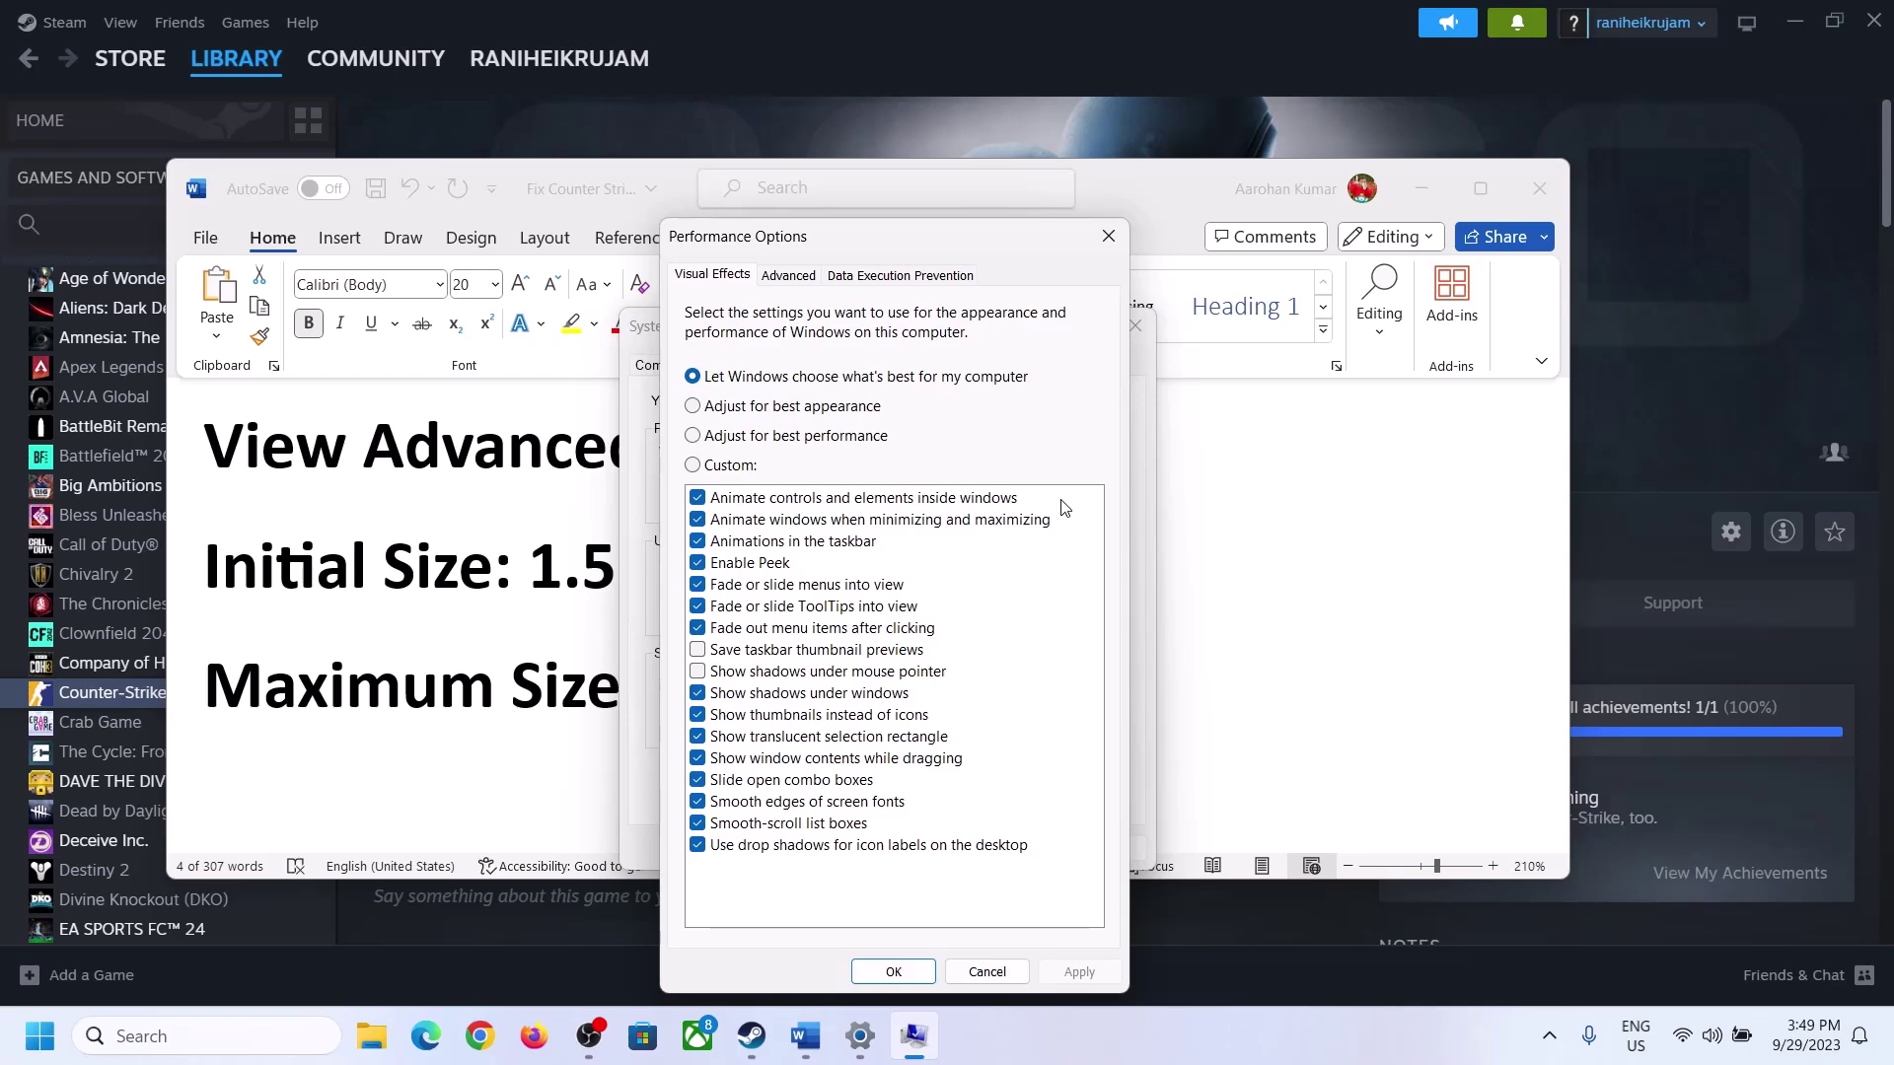
left_click(789, 276)
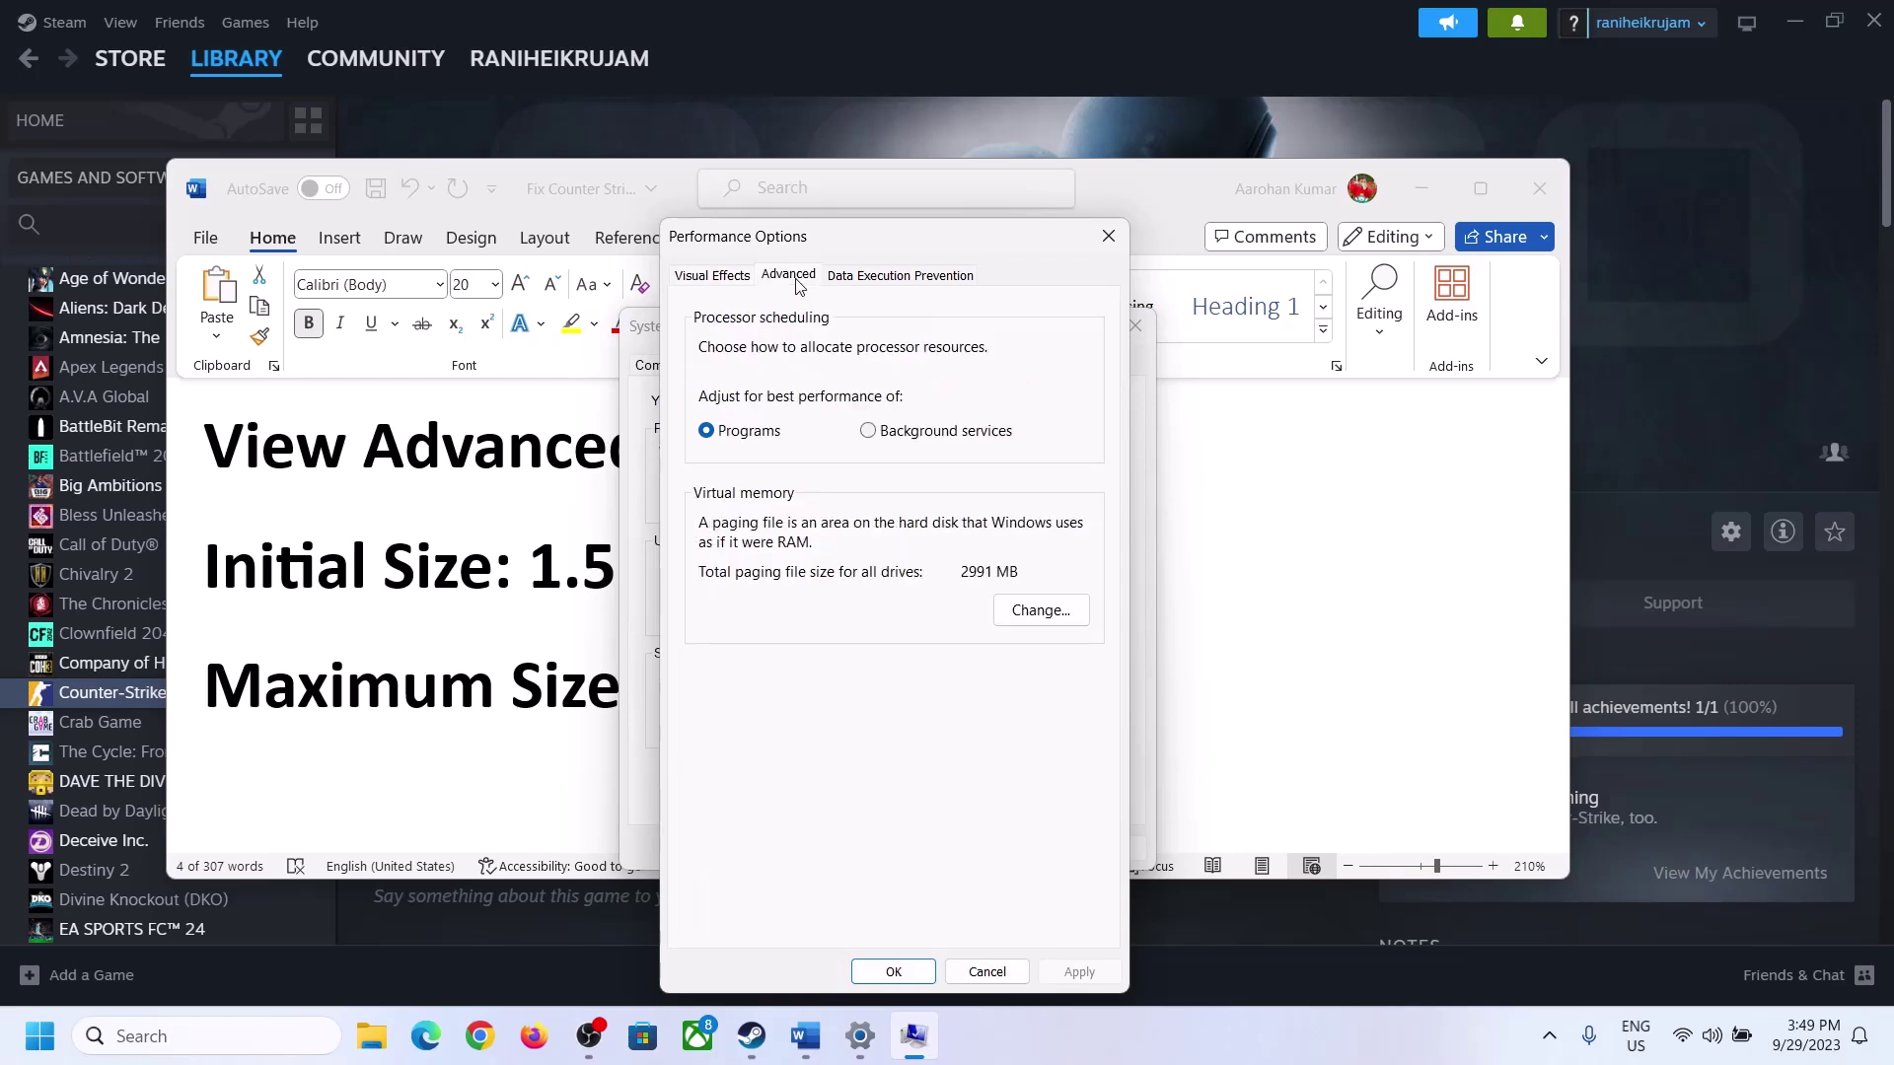
left_click(1047, 607)
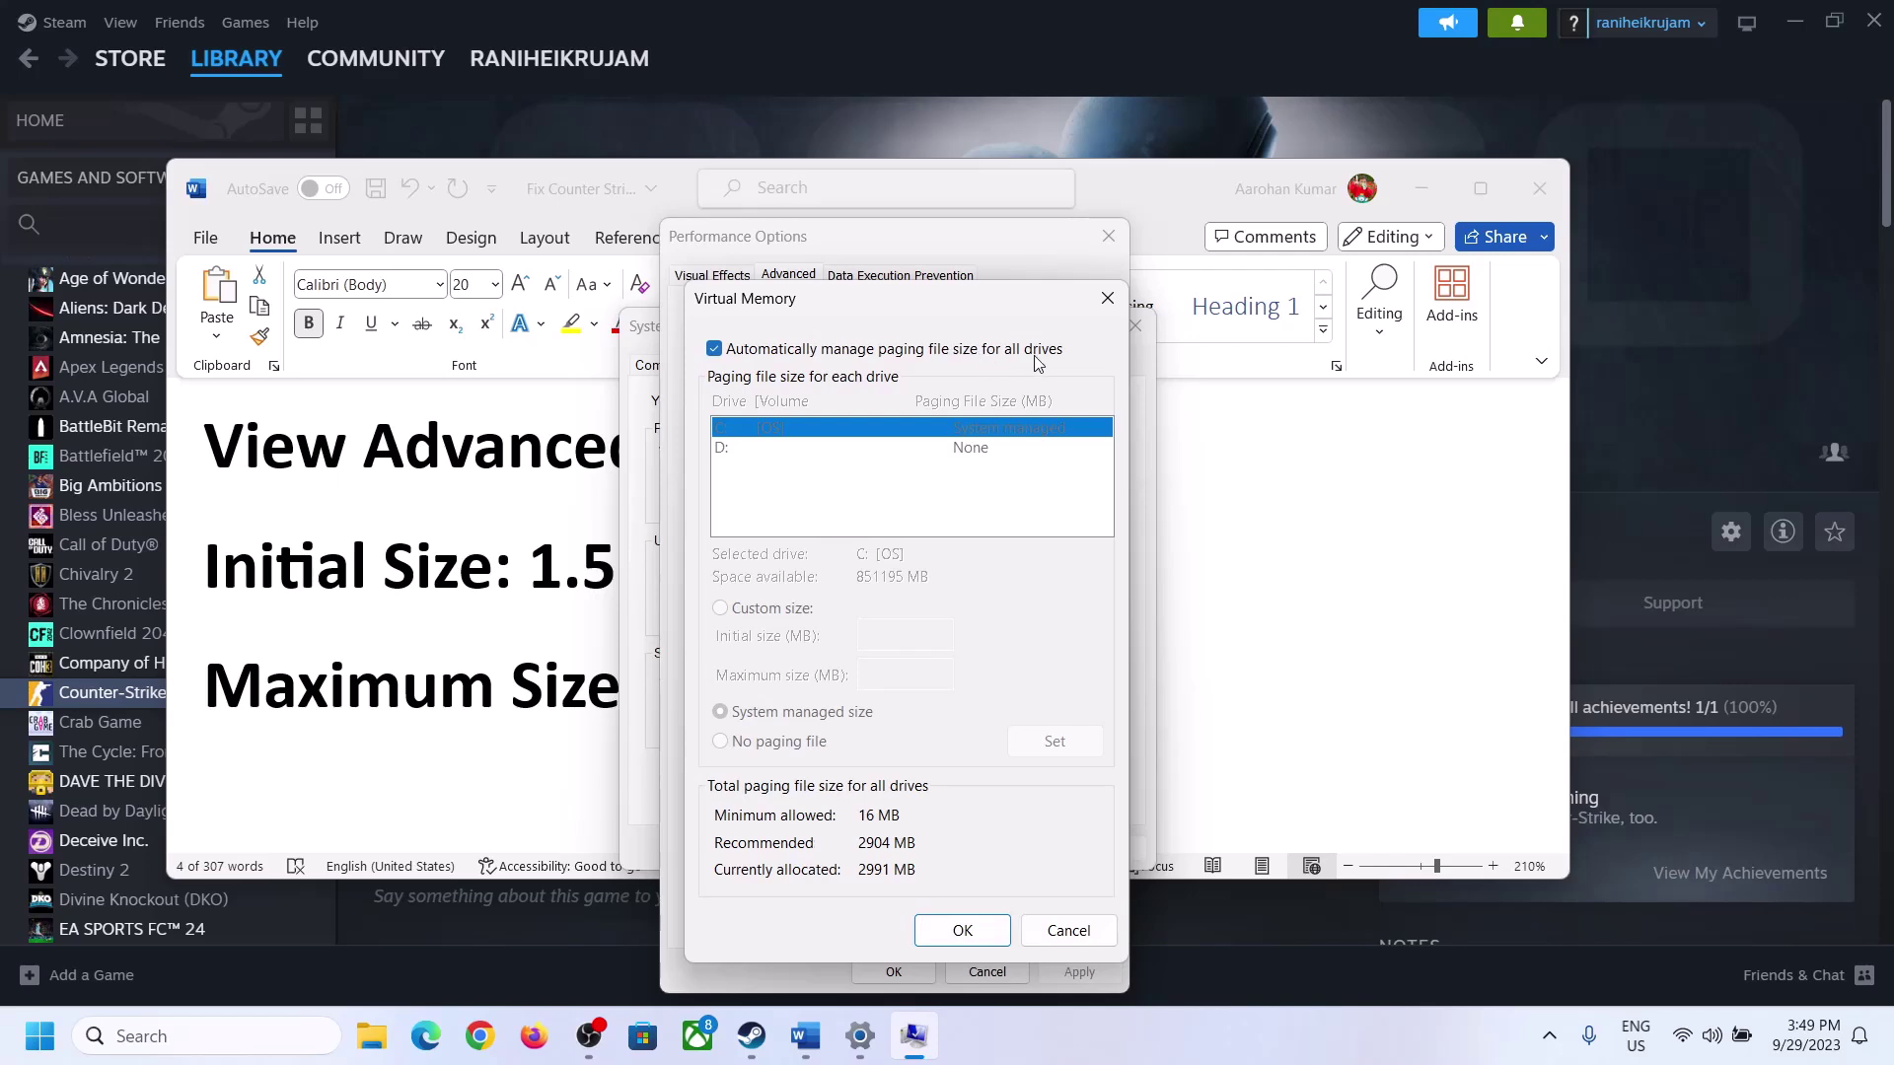
Turn off automatic paging file management for all drives and choose a custom size for drive C:
left_click(715, 349)
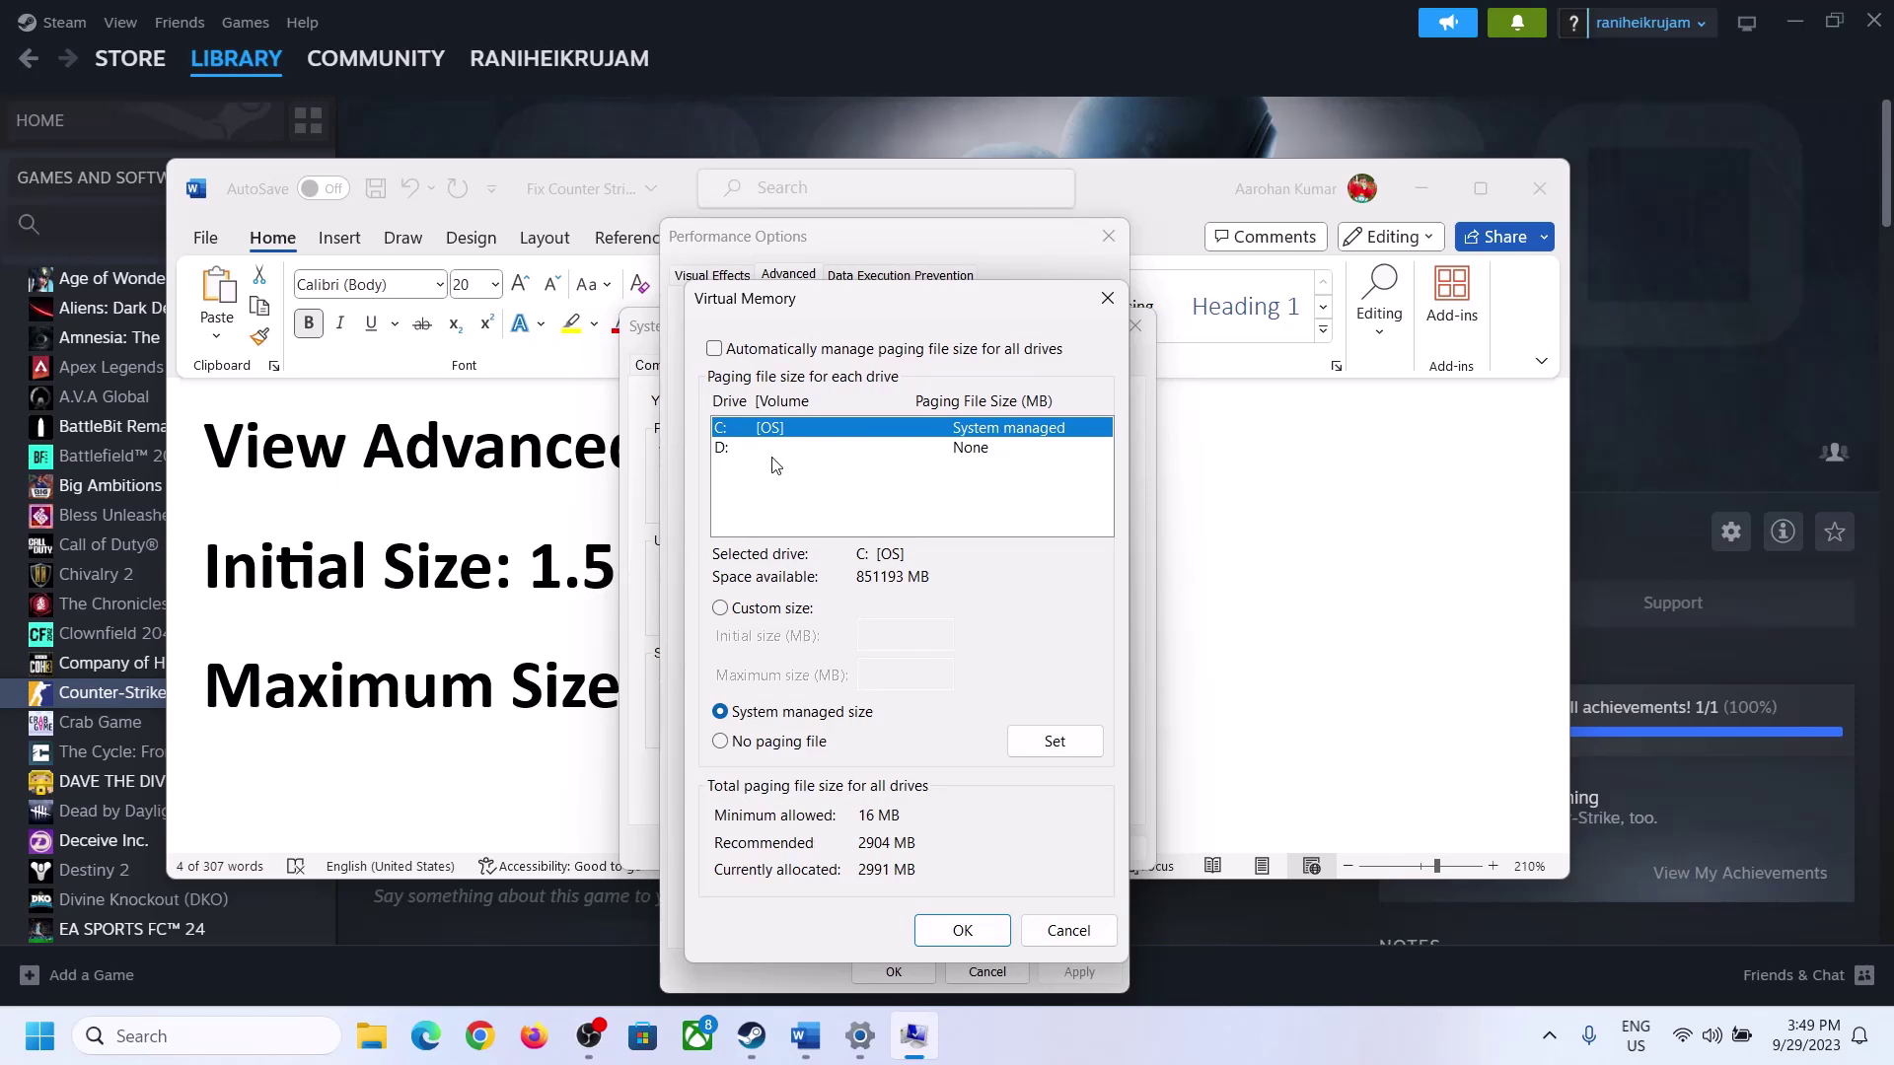
left_click(721, 610)
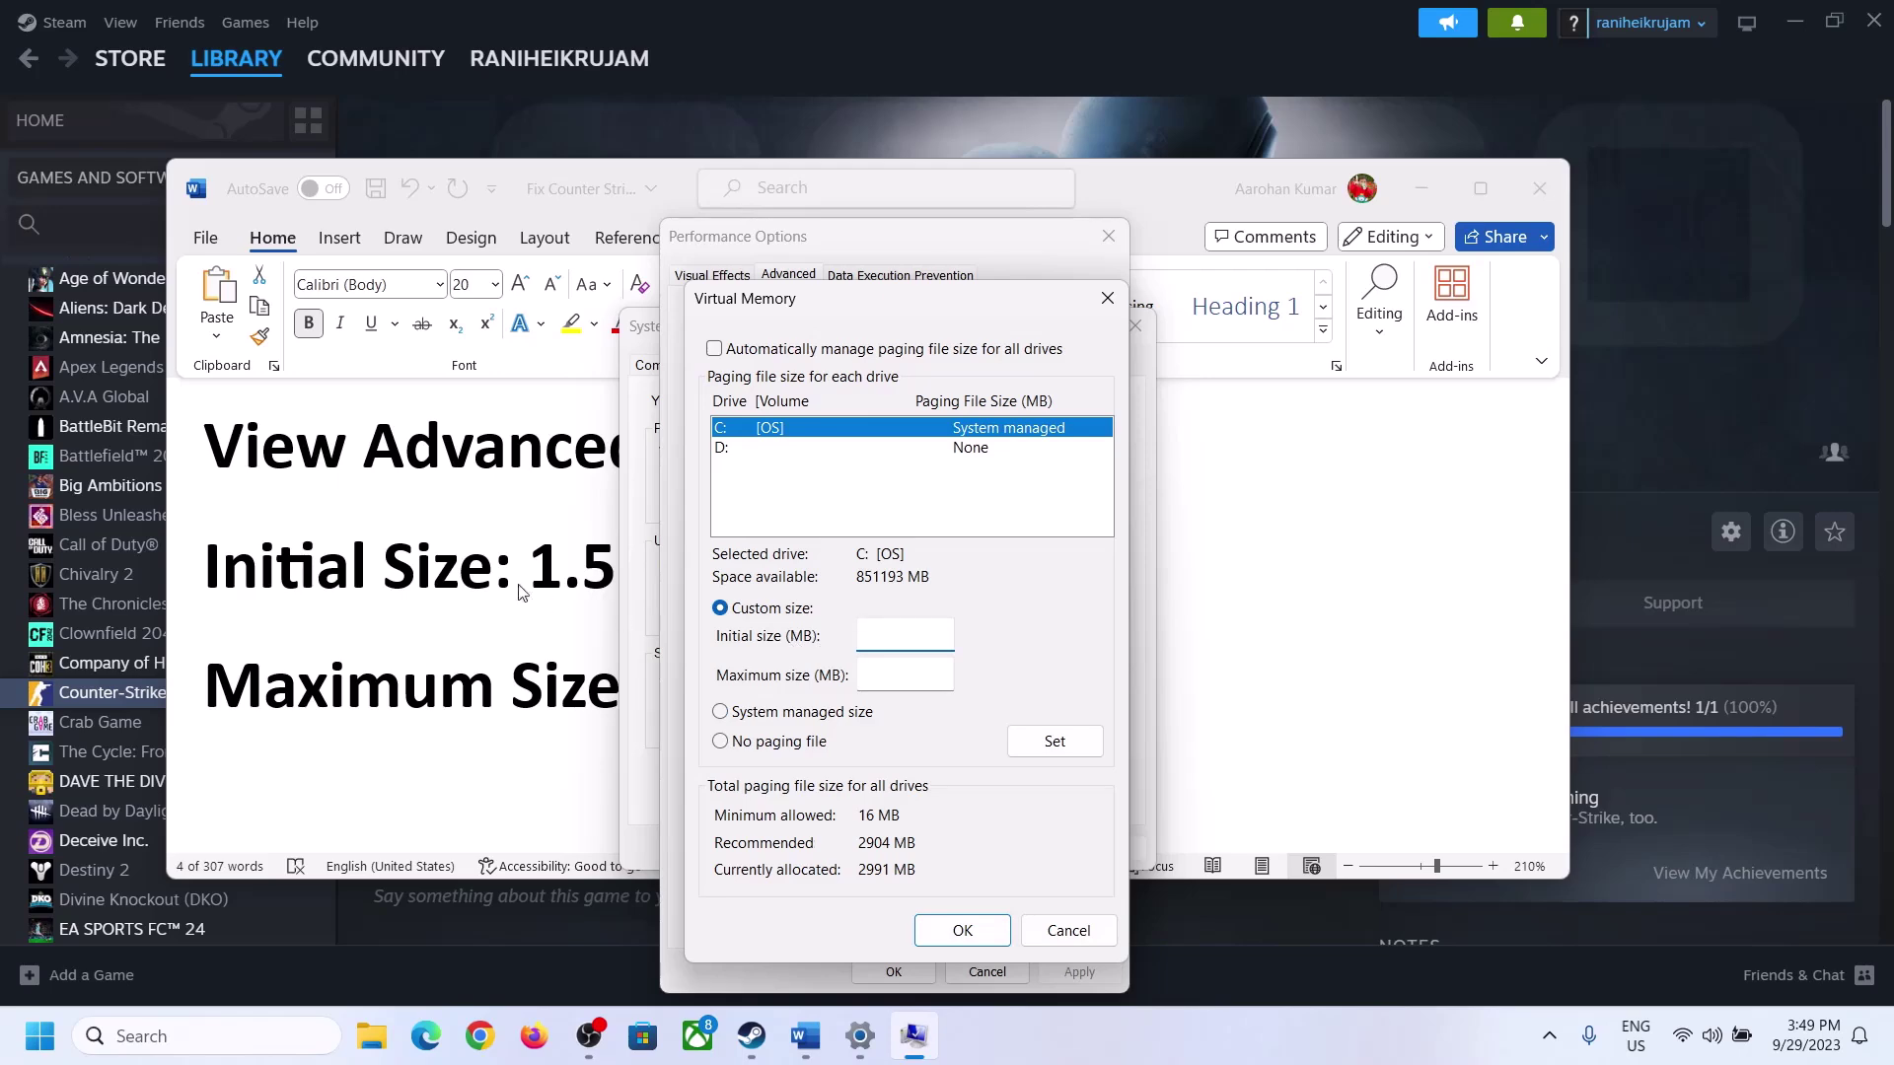
Highlight the initial size formula in Word and check the installed RAM on the System About page in Settings
left_click(568, 588)
left_click_drag(554, 566, 874, 582)
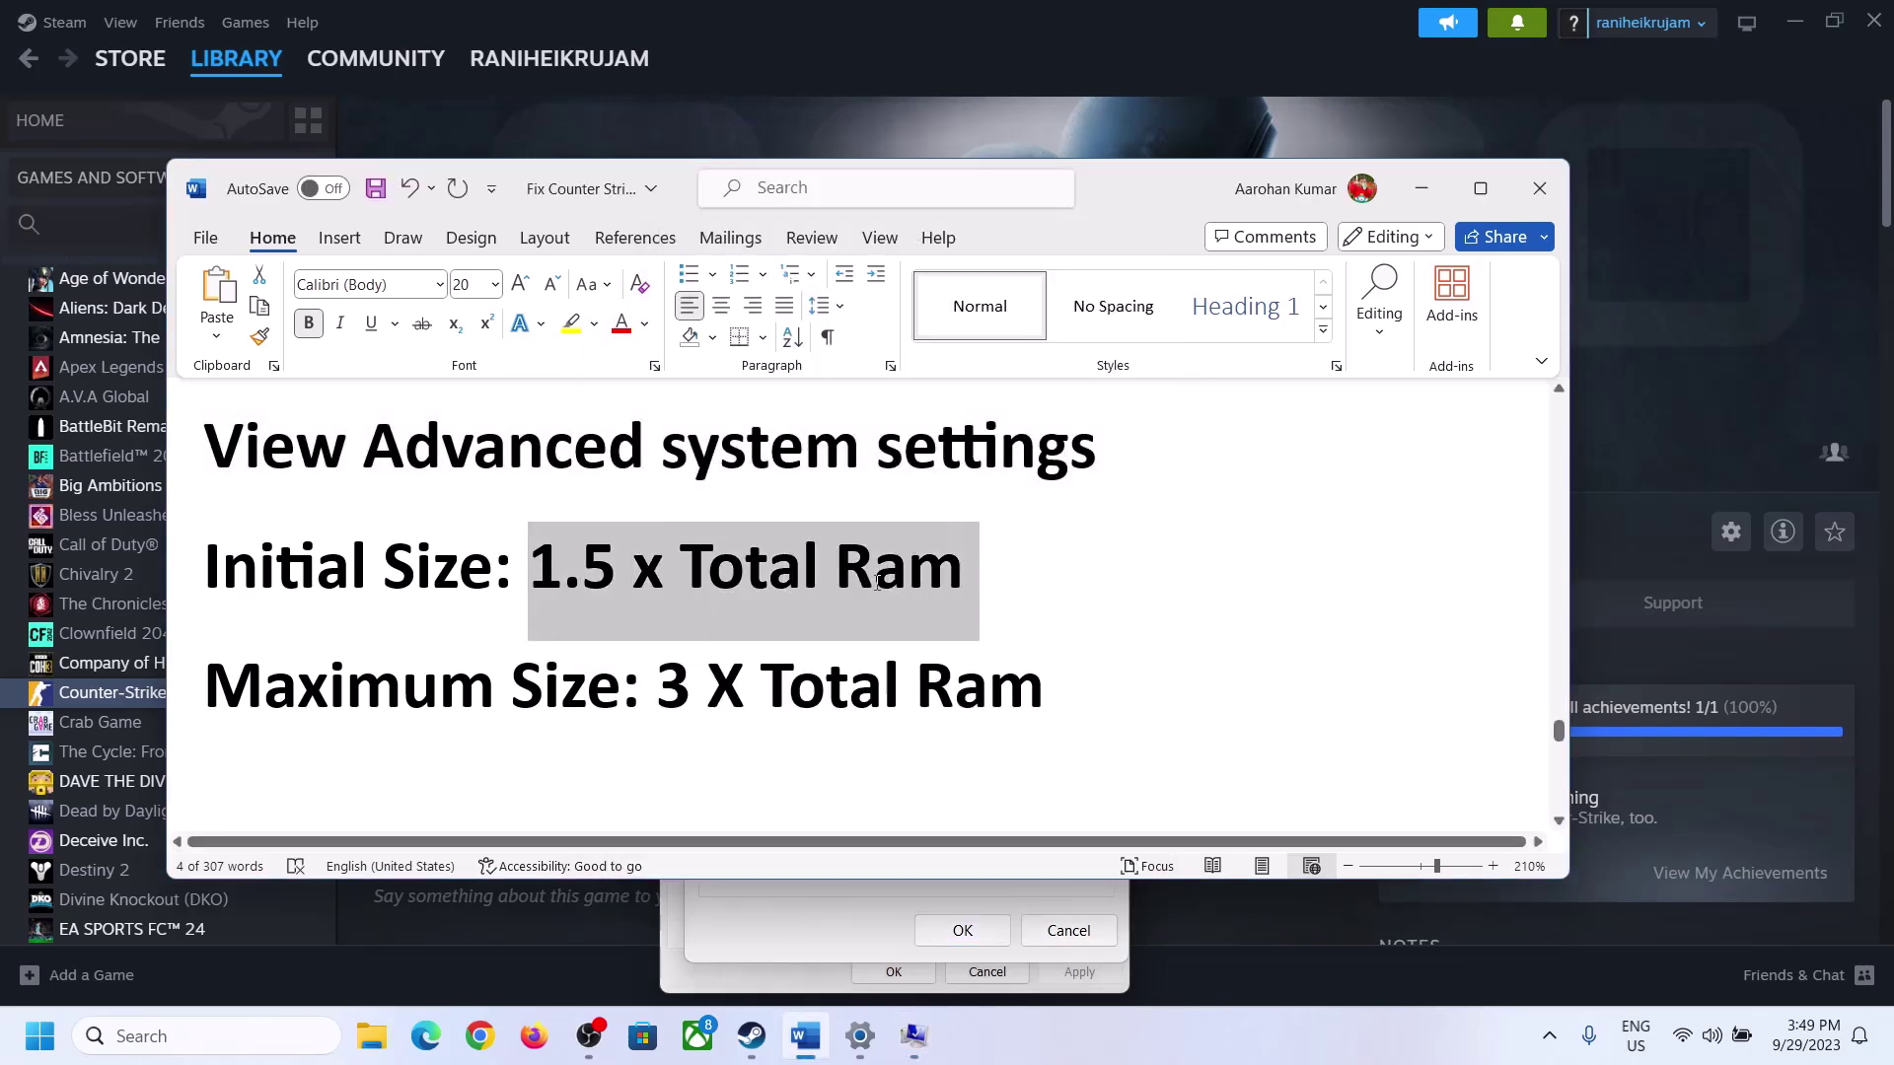
left_click(861, 1038)
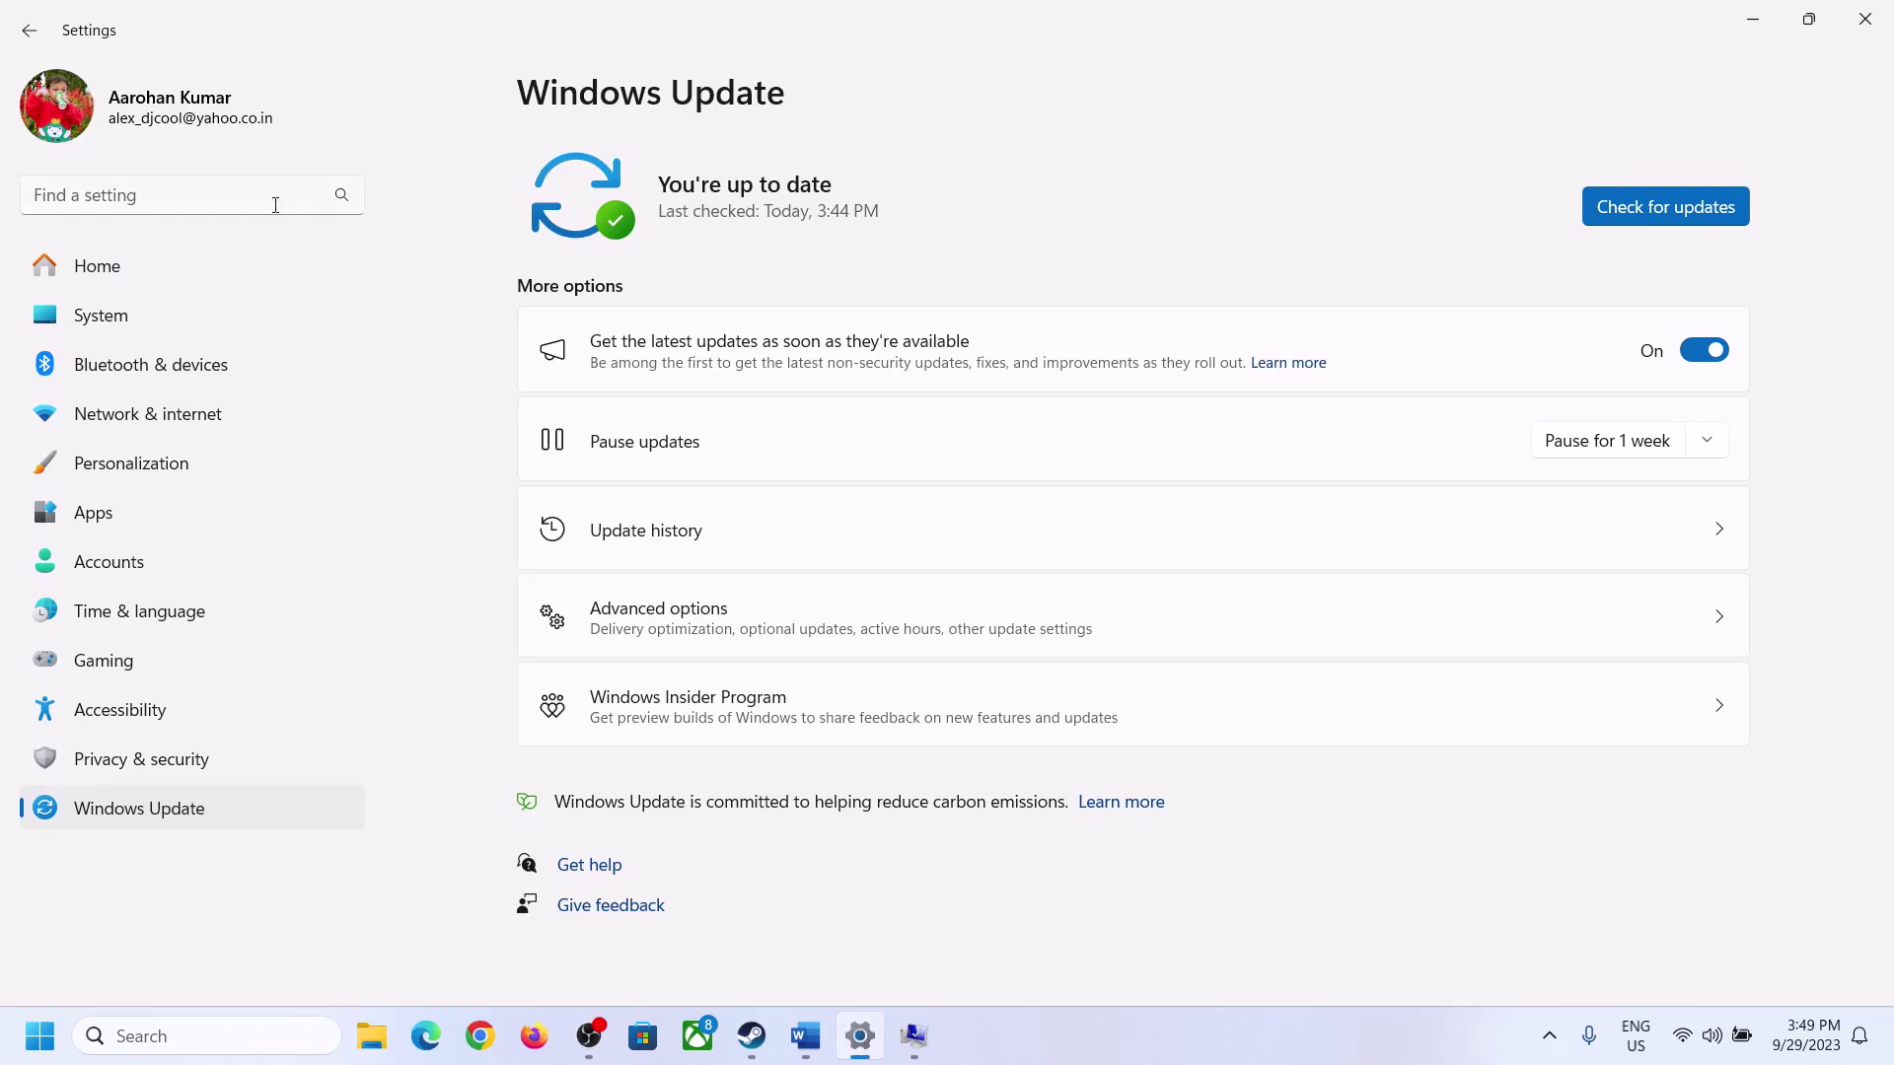
left_click(97, 315)
scroll(691, 786, "down", 7)
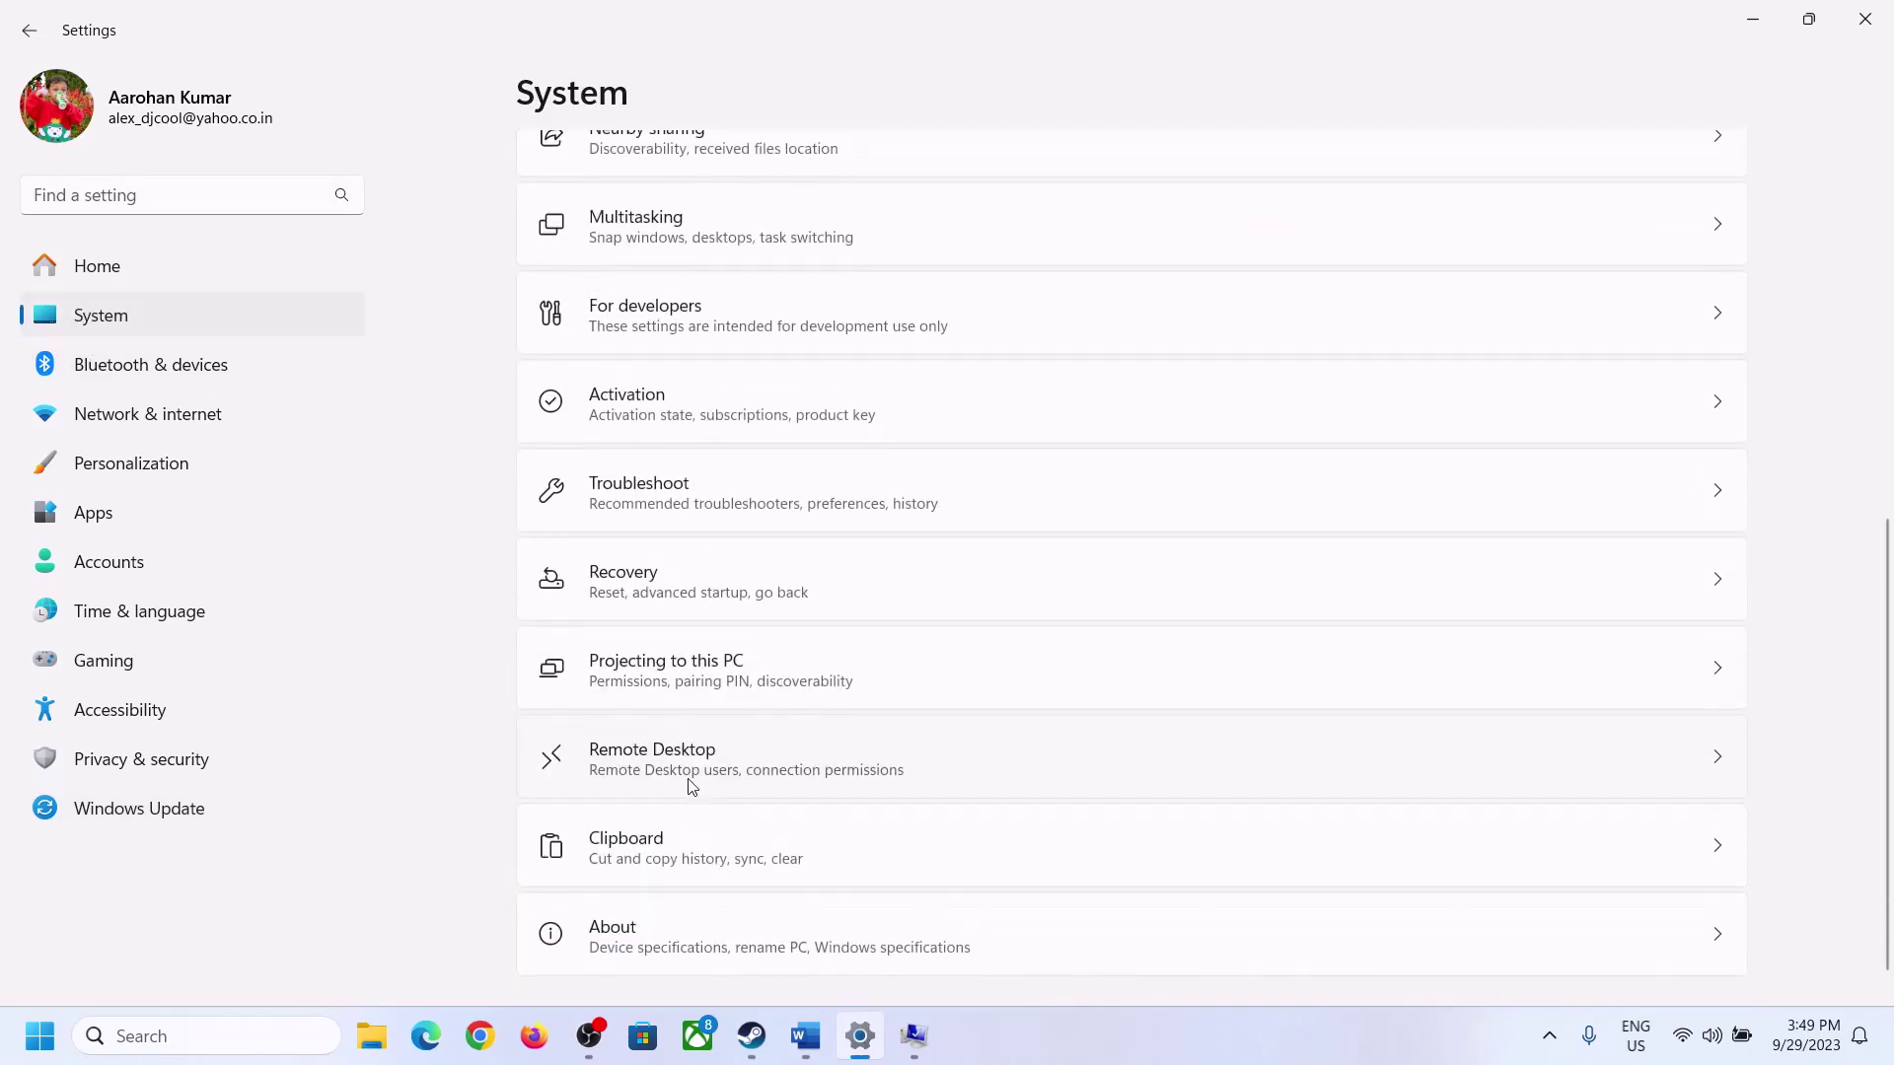
left_click(621, 935)
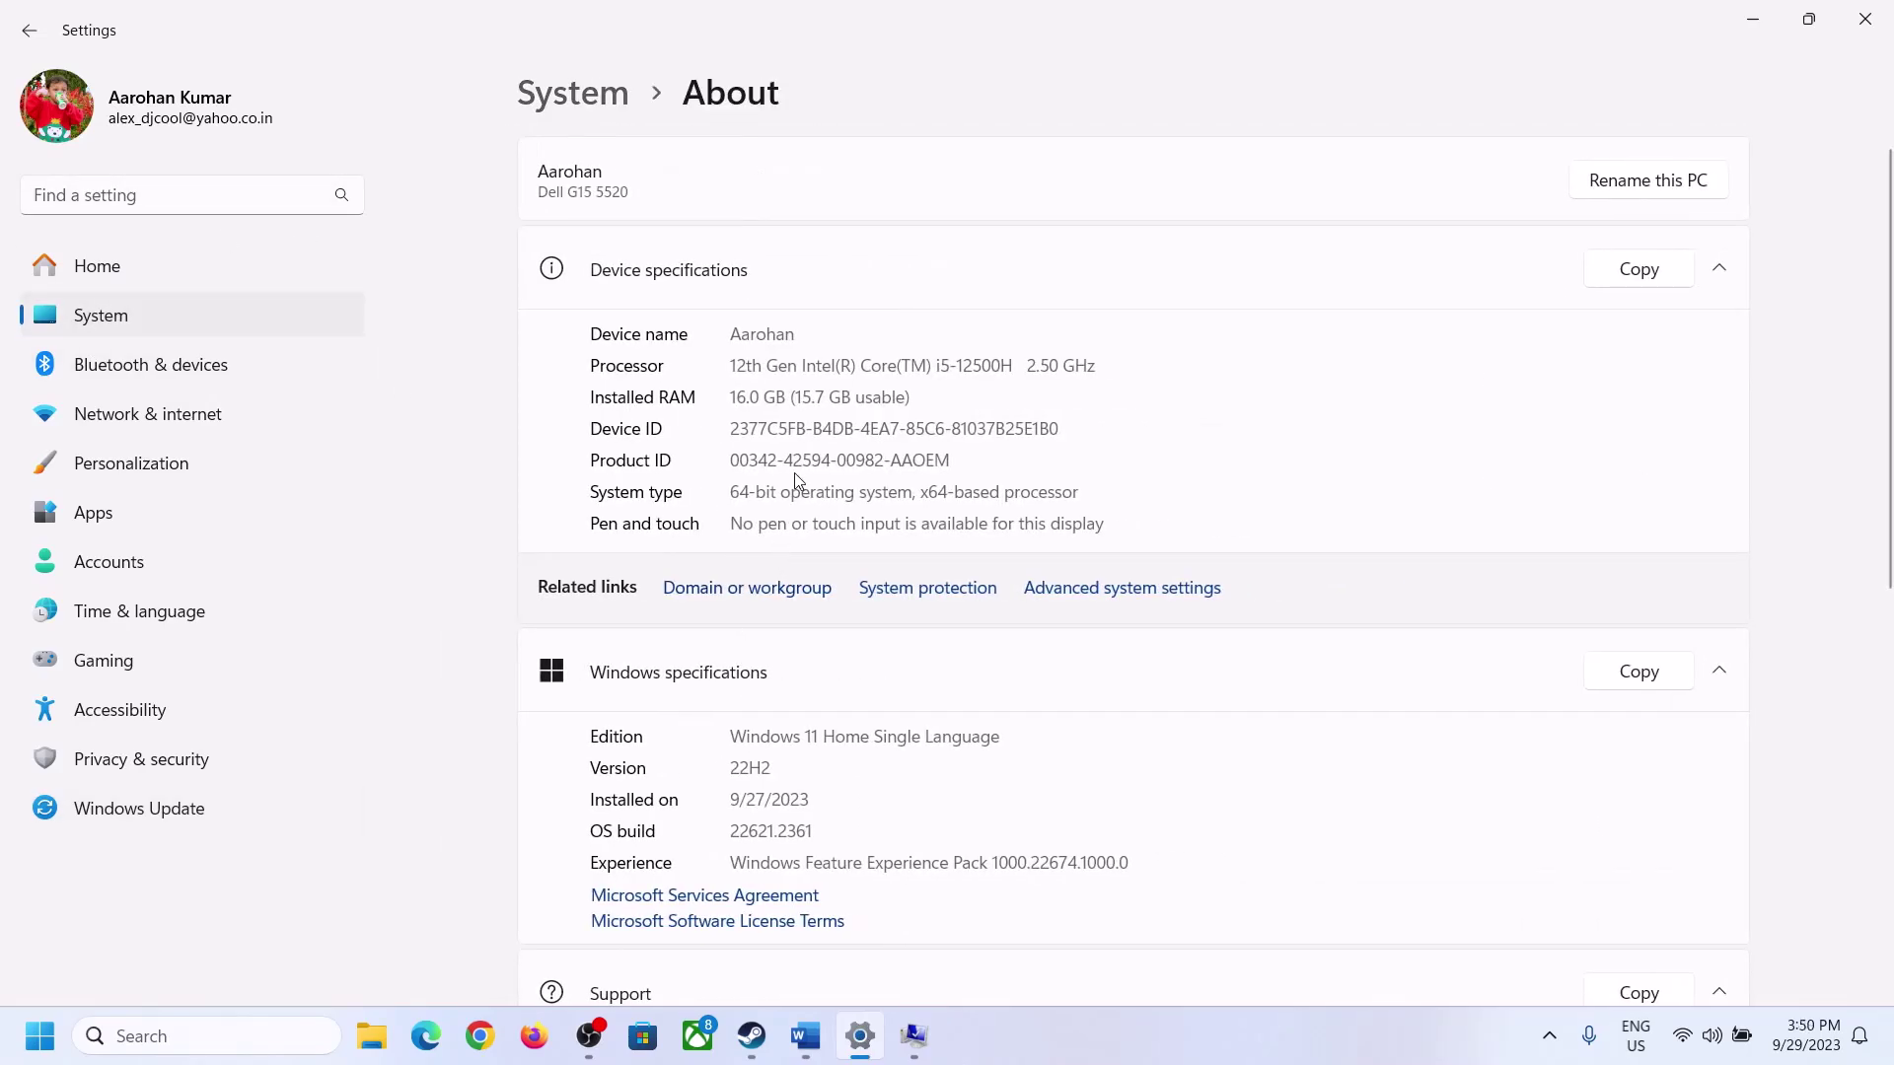
left_click_drag(745, 395, 721, 396)
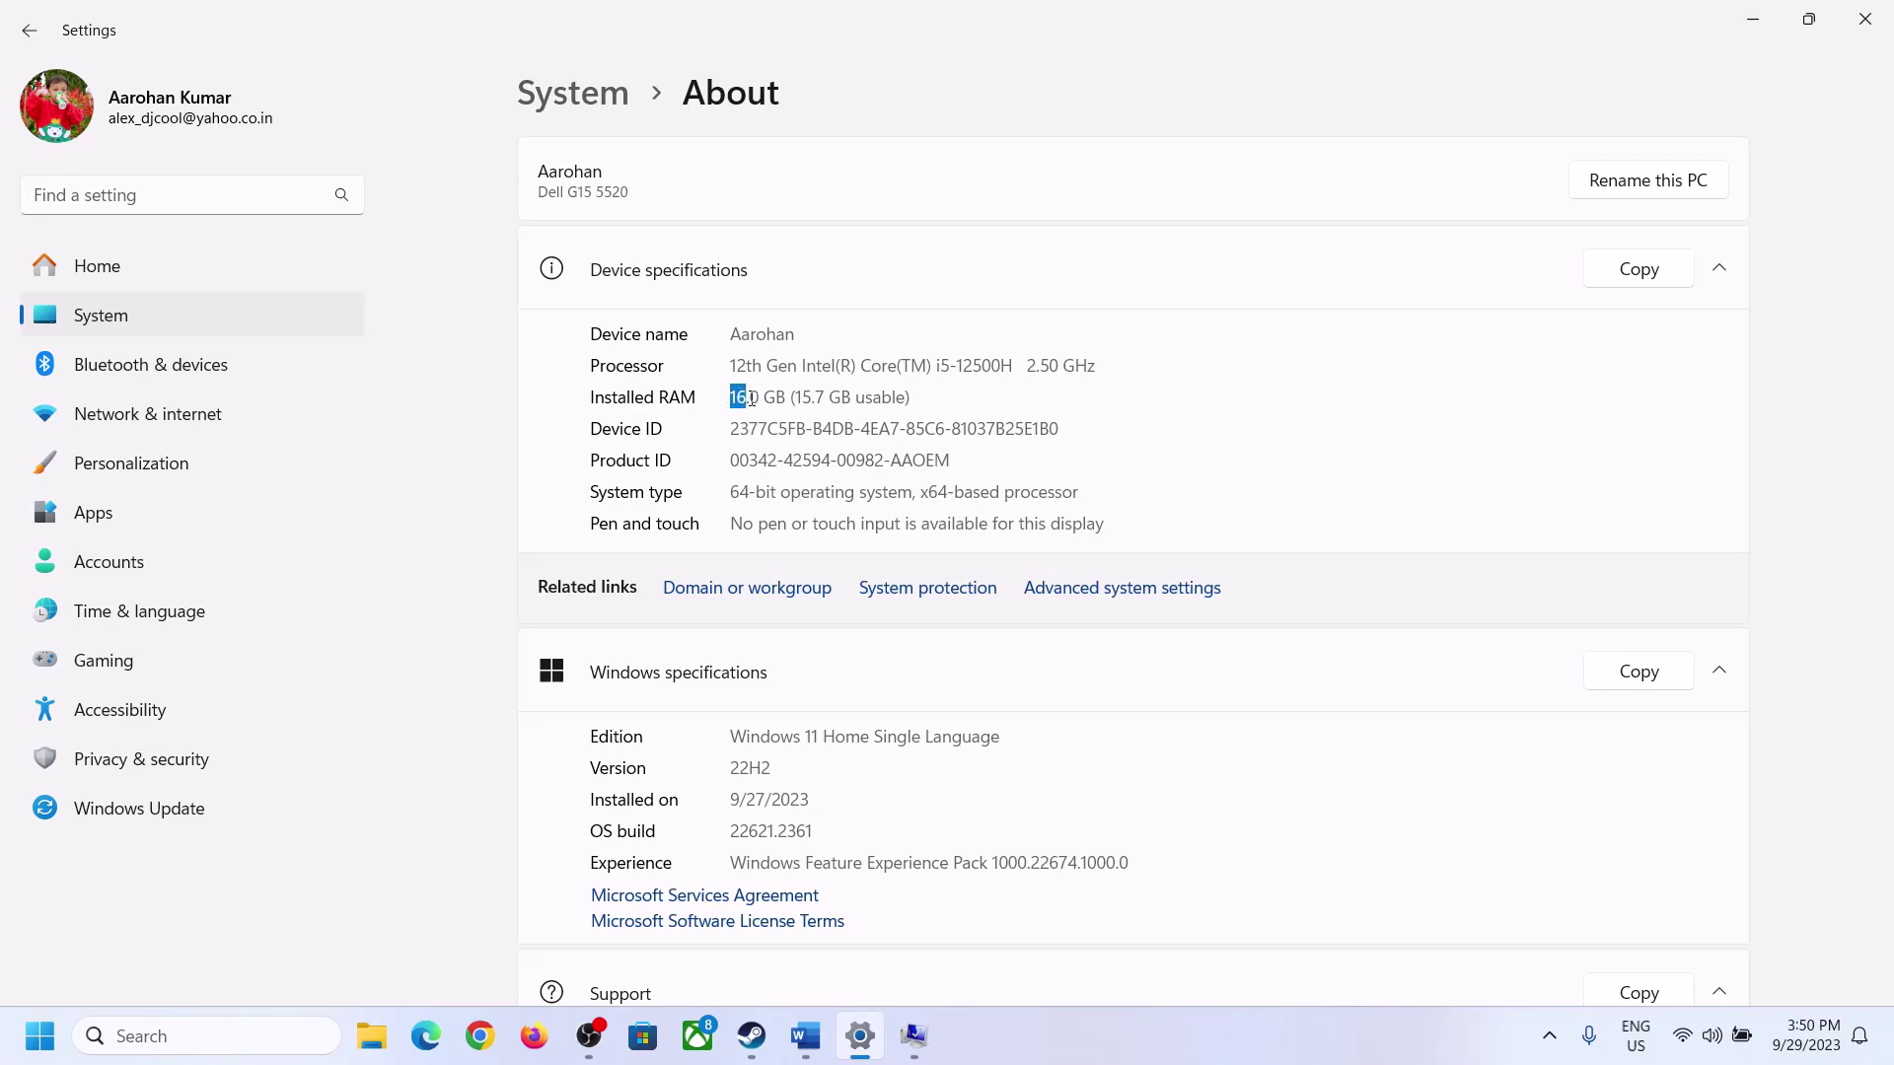
left_click(761, 399)
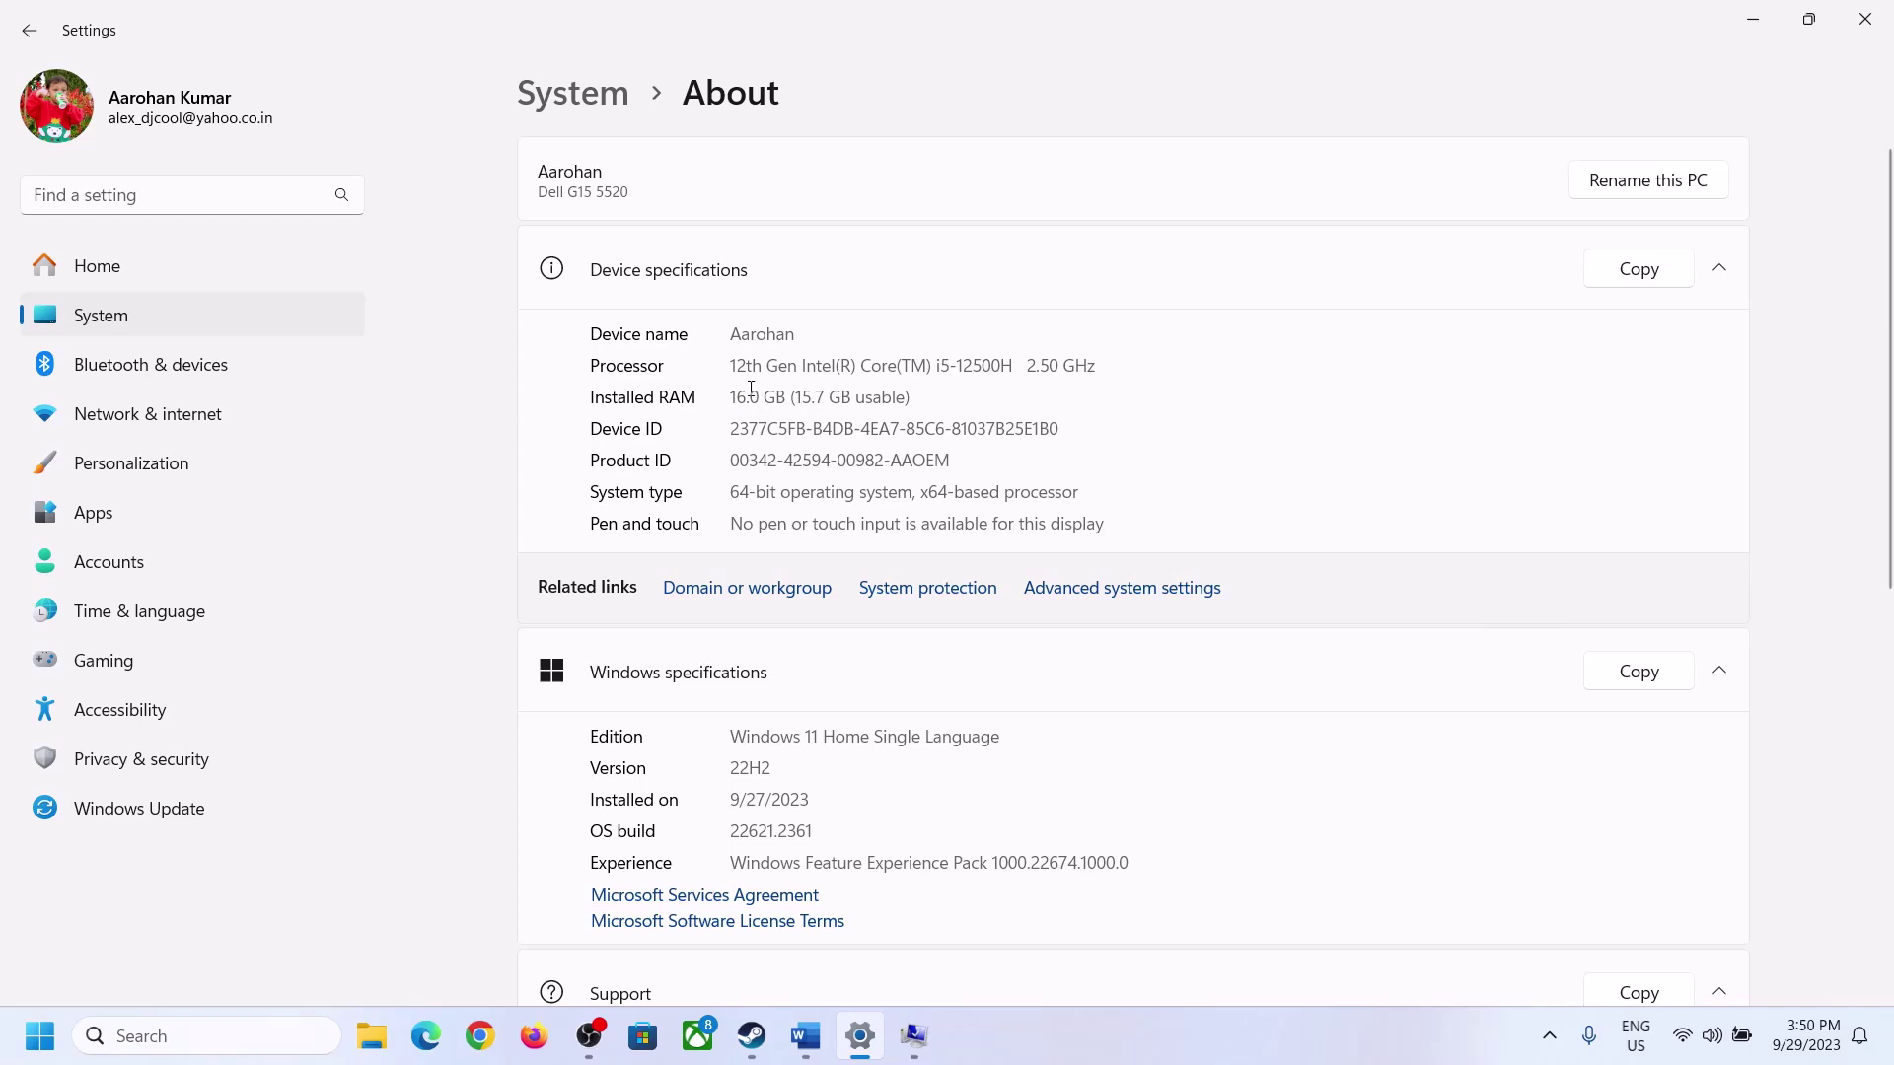
left_click_drag(747, 396, 726, 396)
Run calc to open Calculator, place it beside the Virtual Memory dialog and bring up the Word size formulas behind it
left_click(908, 1036)
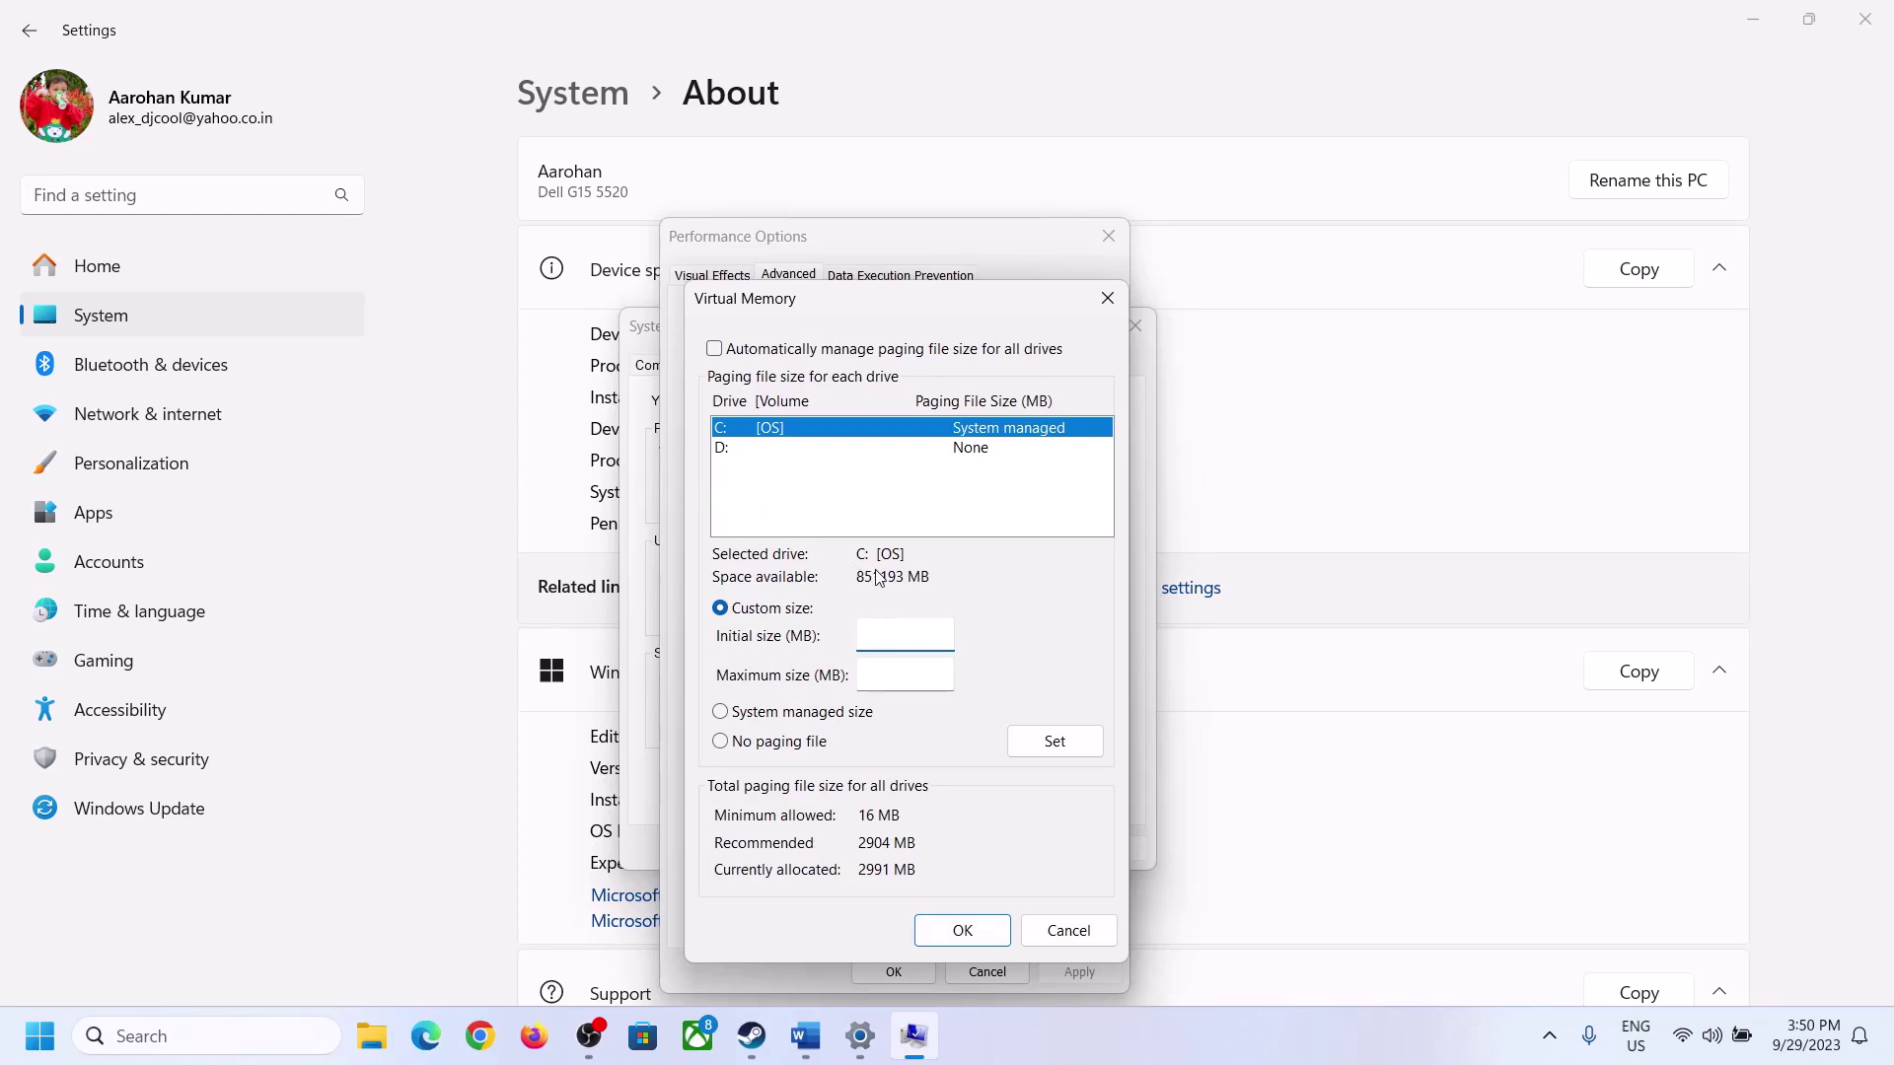
mouse_move(860, 1036)
mouse_move(855, 913)
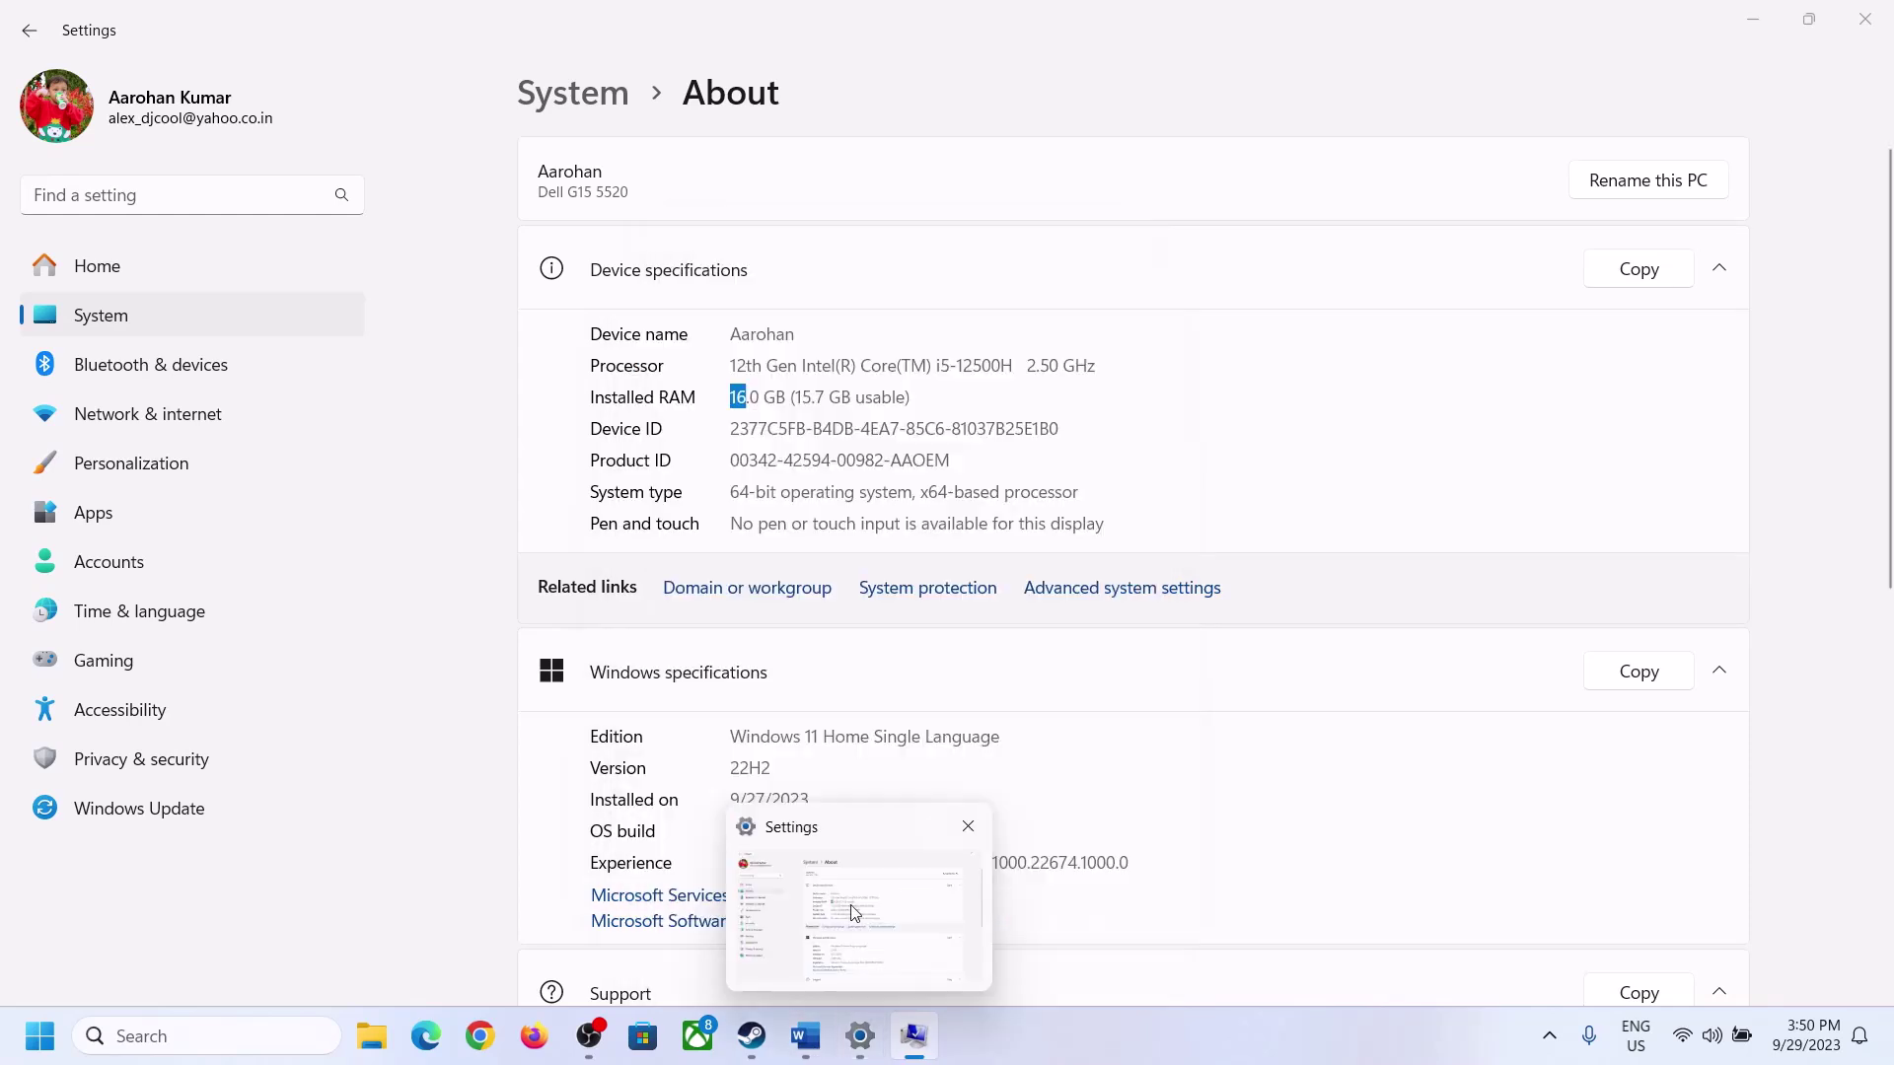
key("super+r")
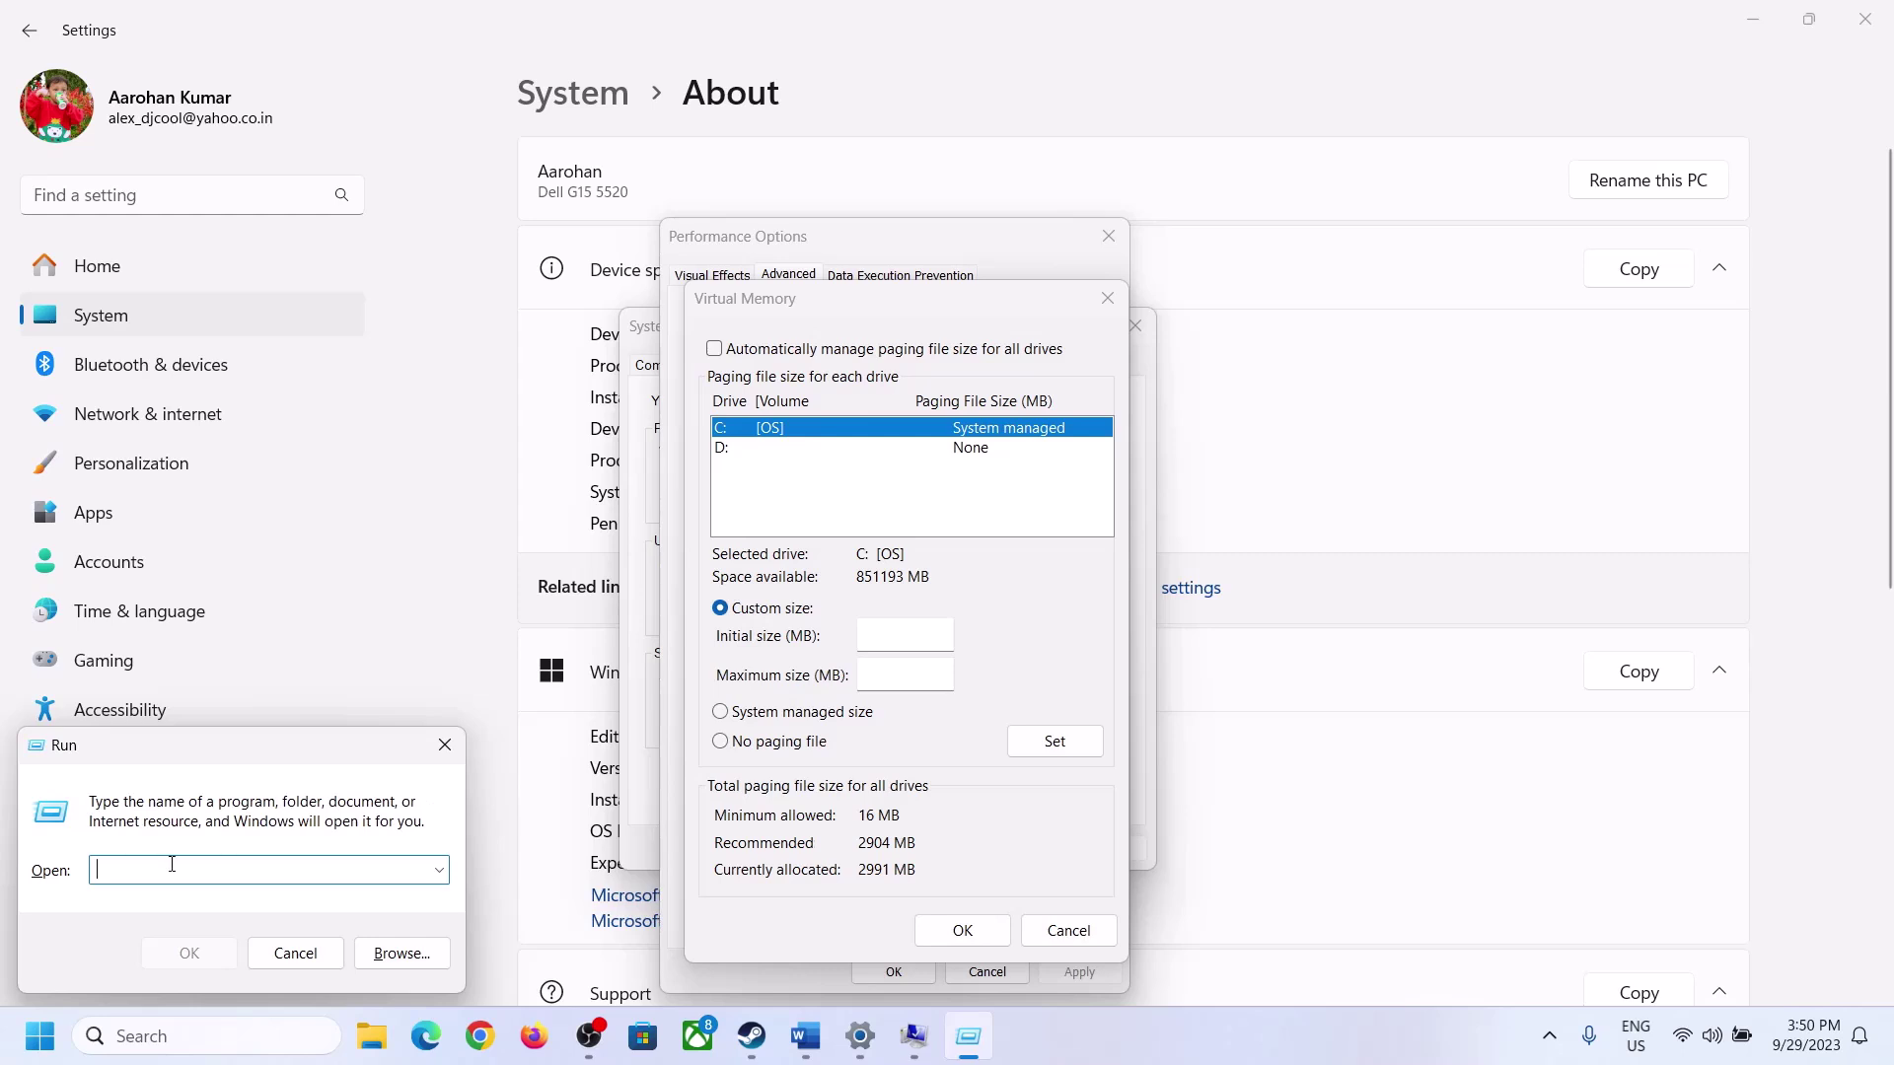
type("calc")
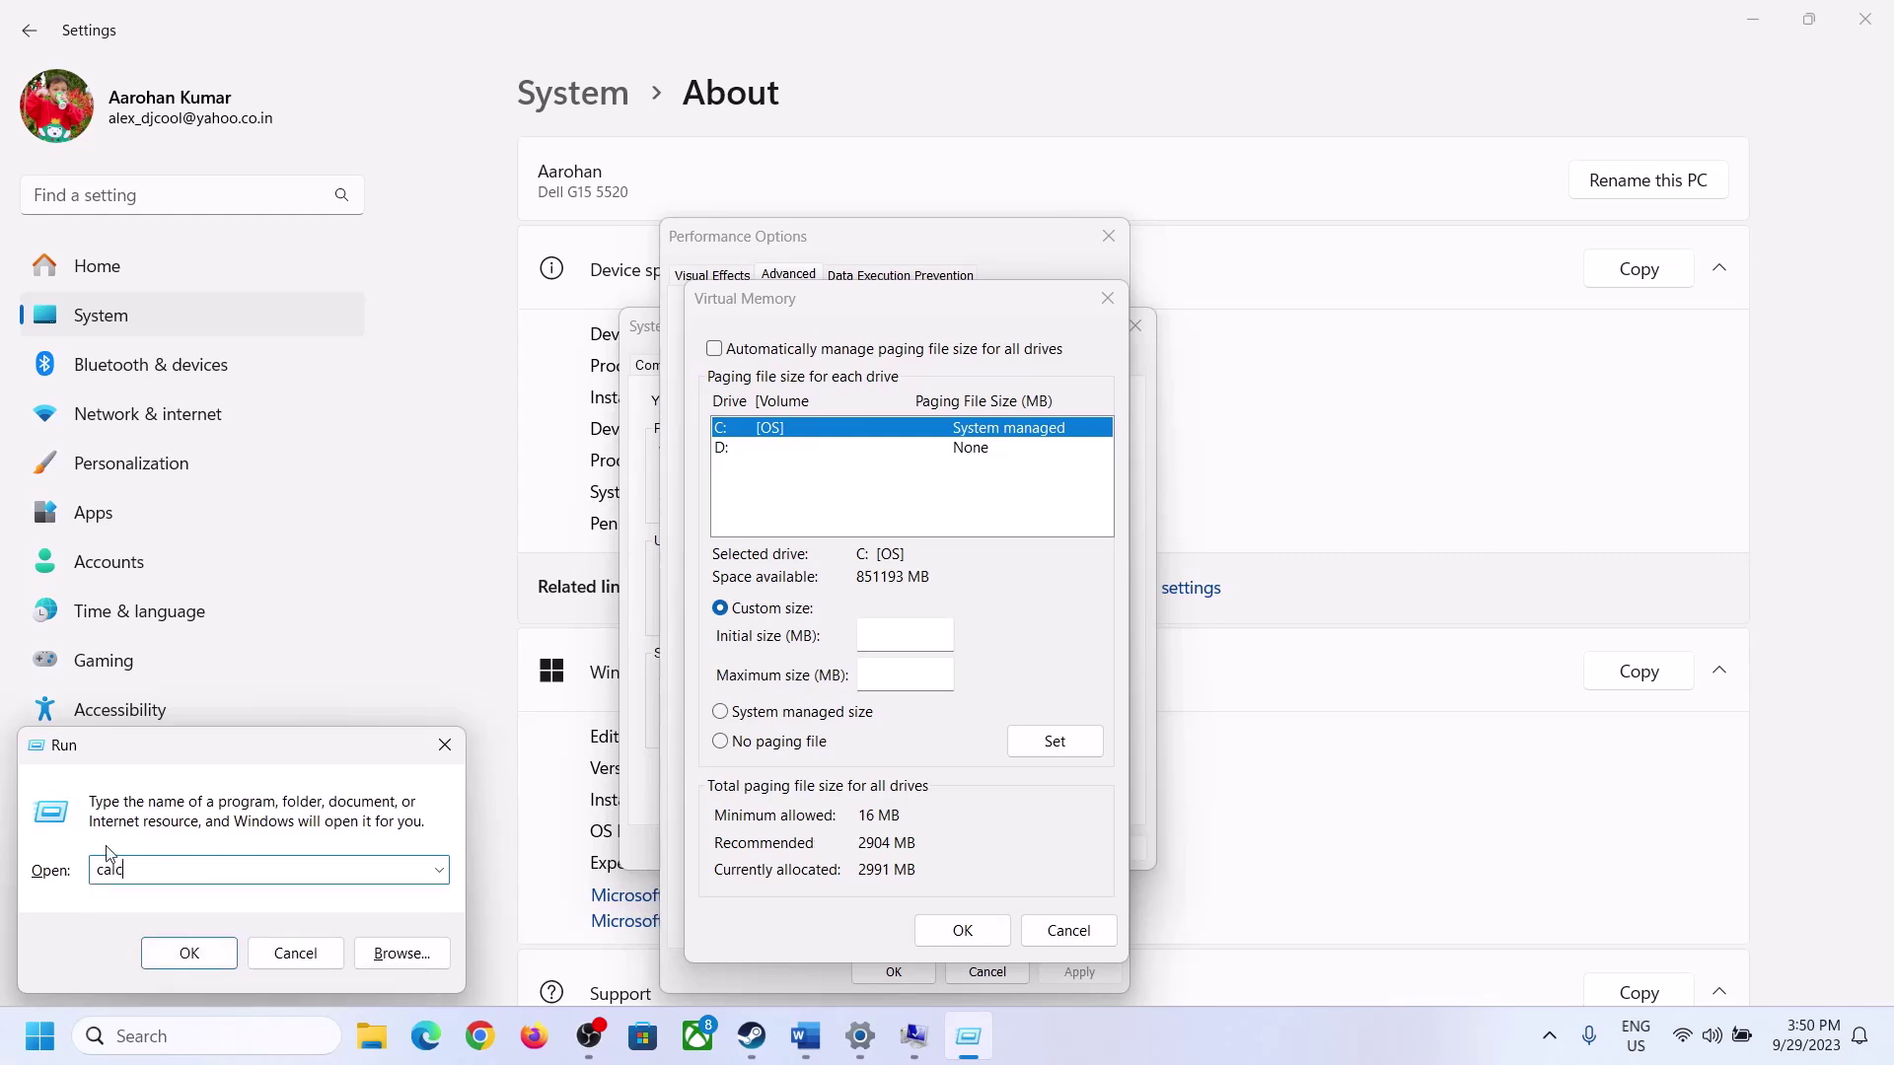
left_click(188, 955)
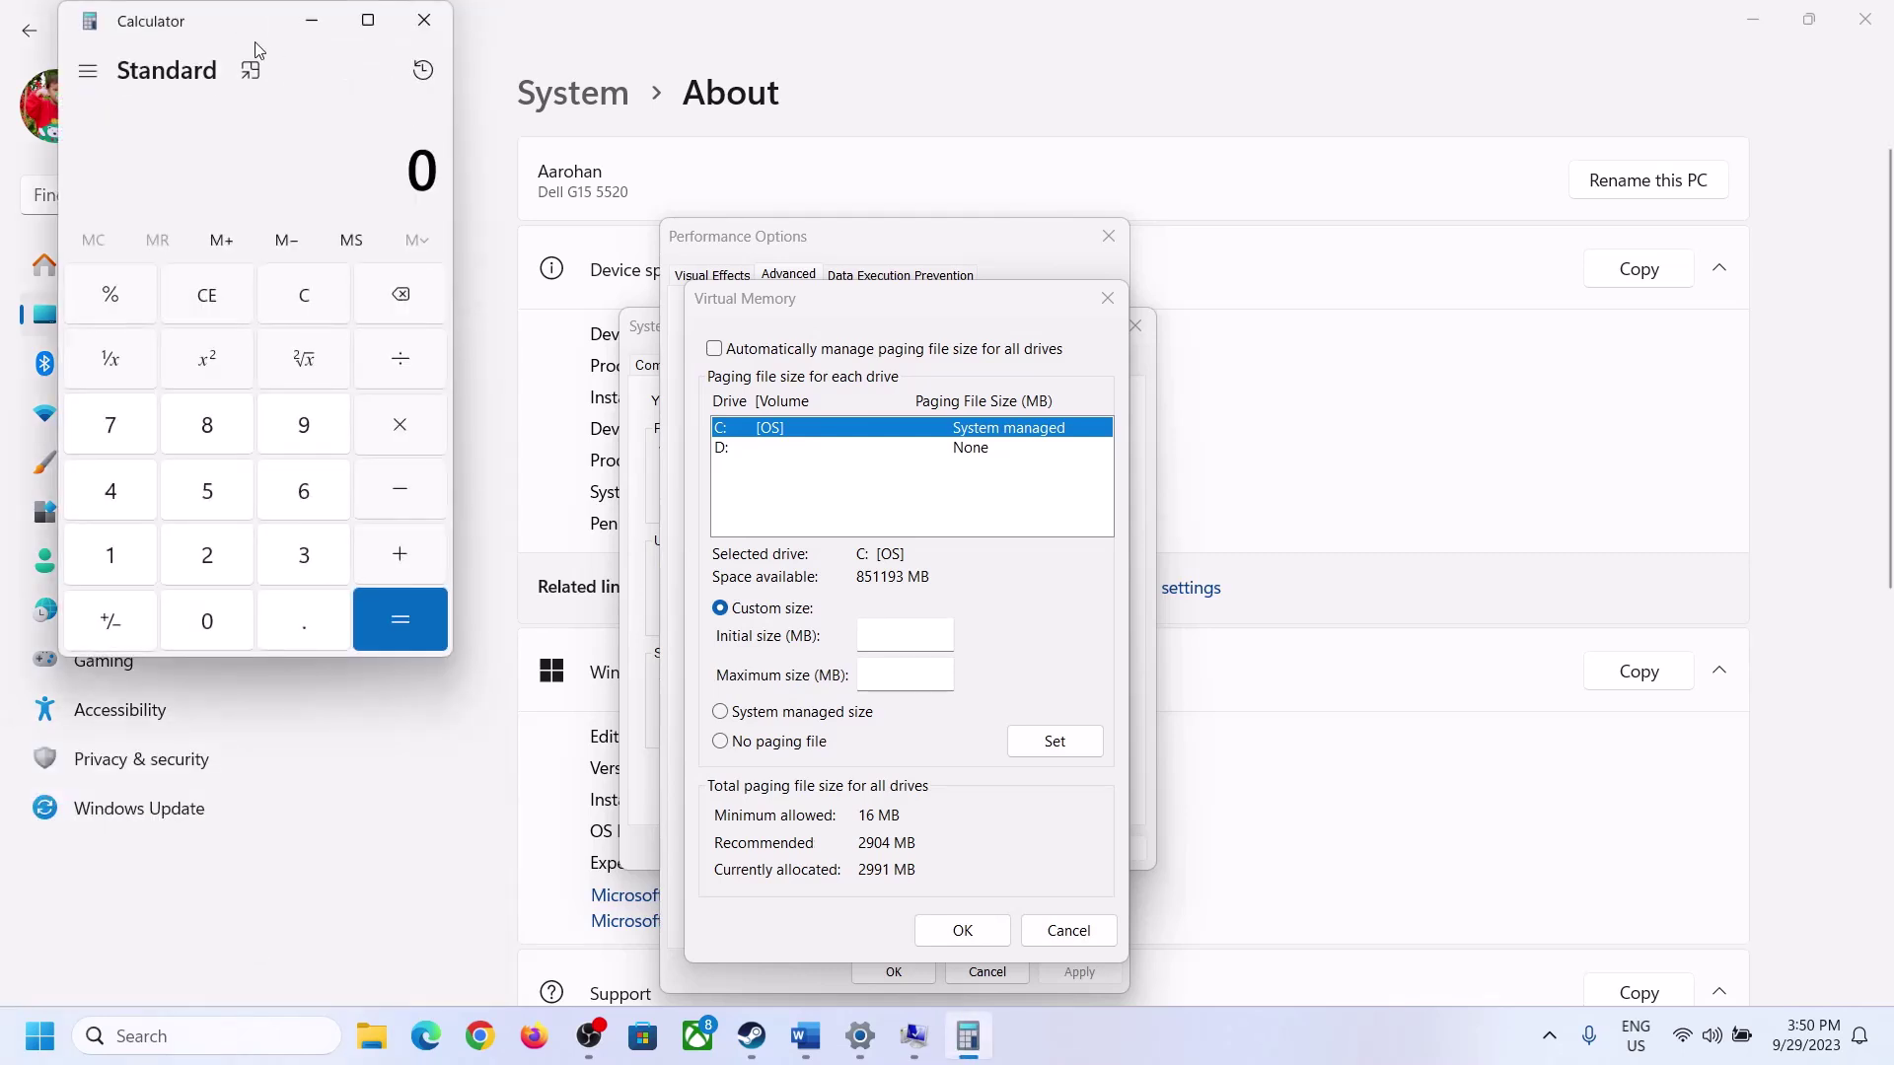
left_click_drag(255, 41, 1379, 314)
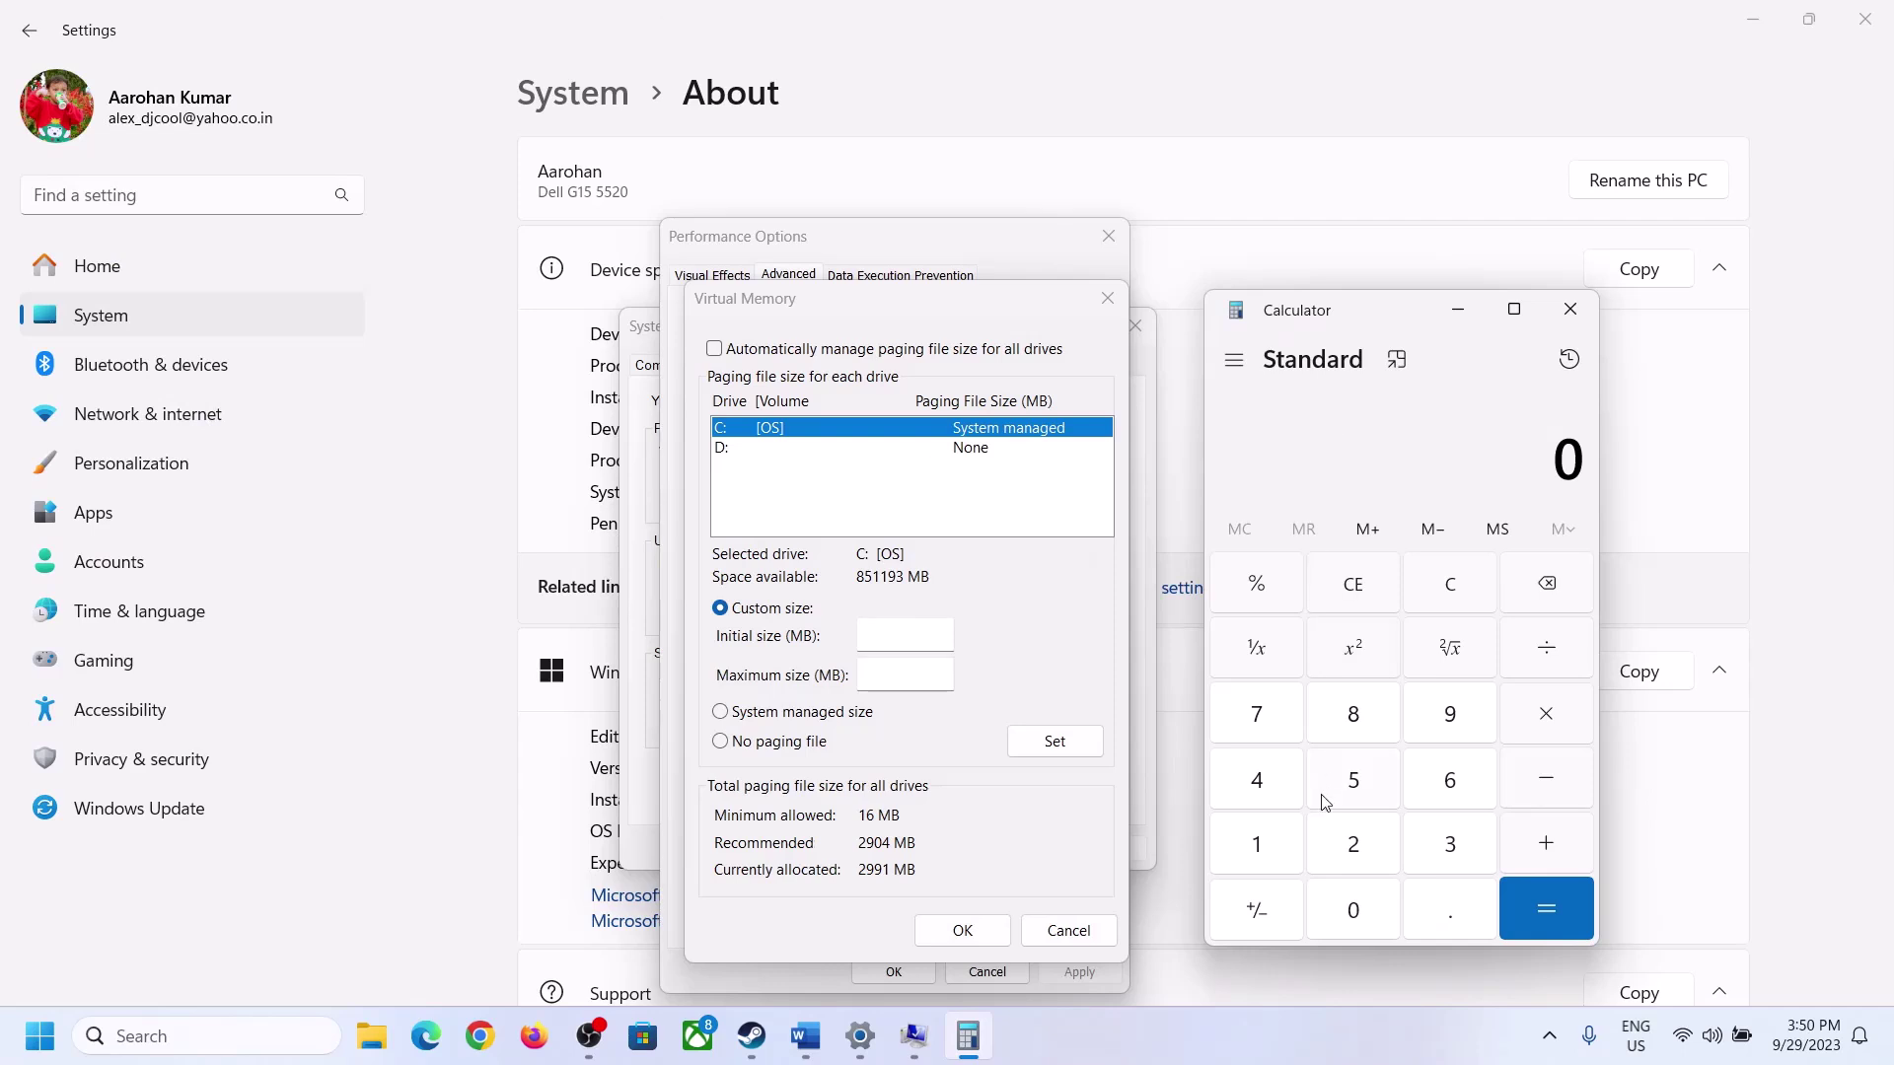
left_click(805, 1036)
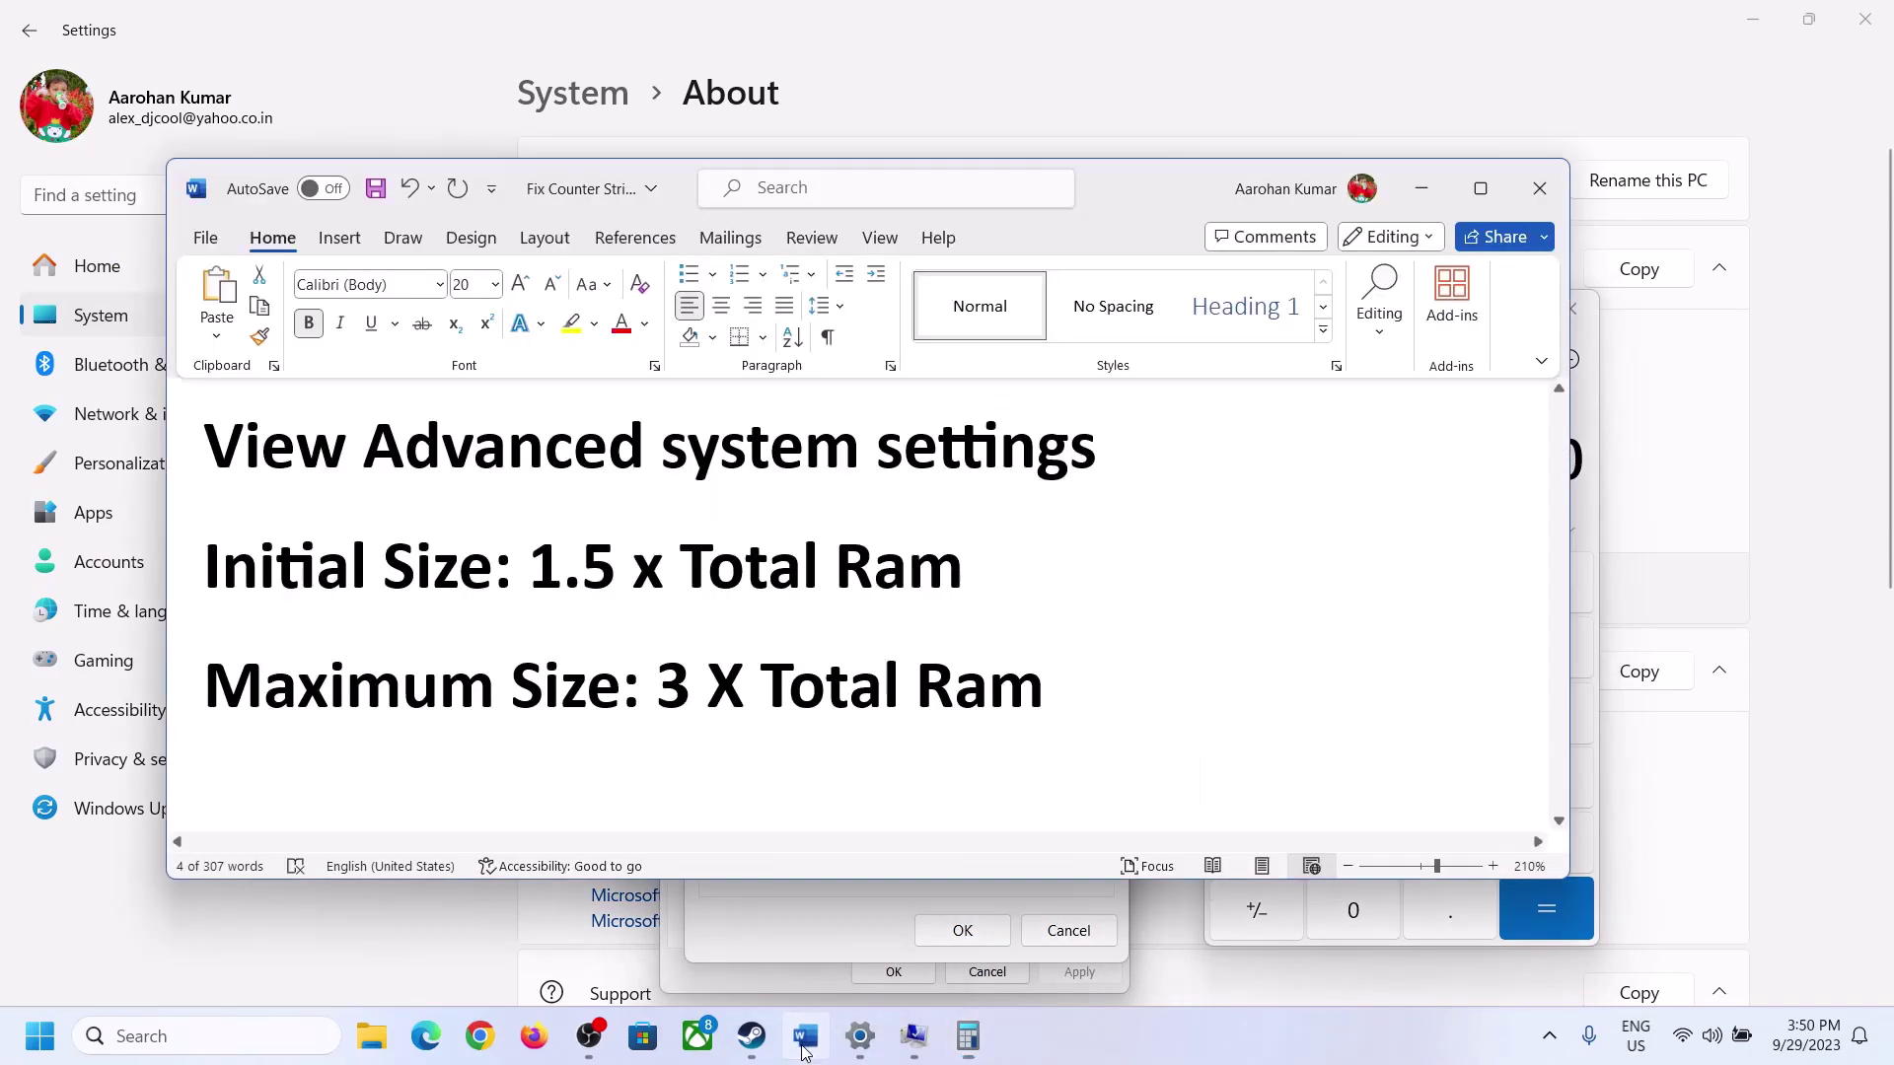
left_click(971, 1033)
left_click(1257, 845)
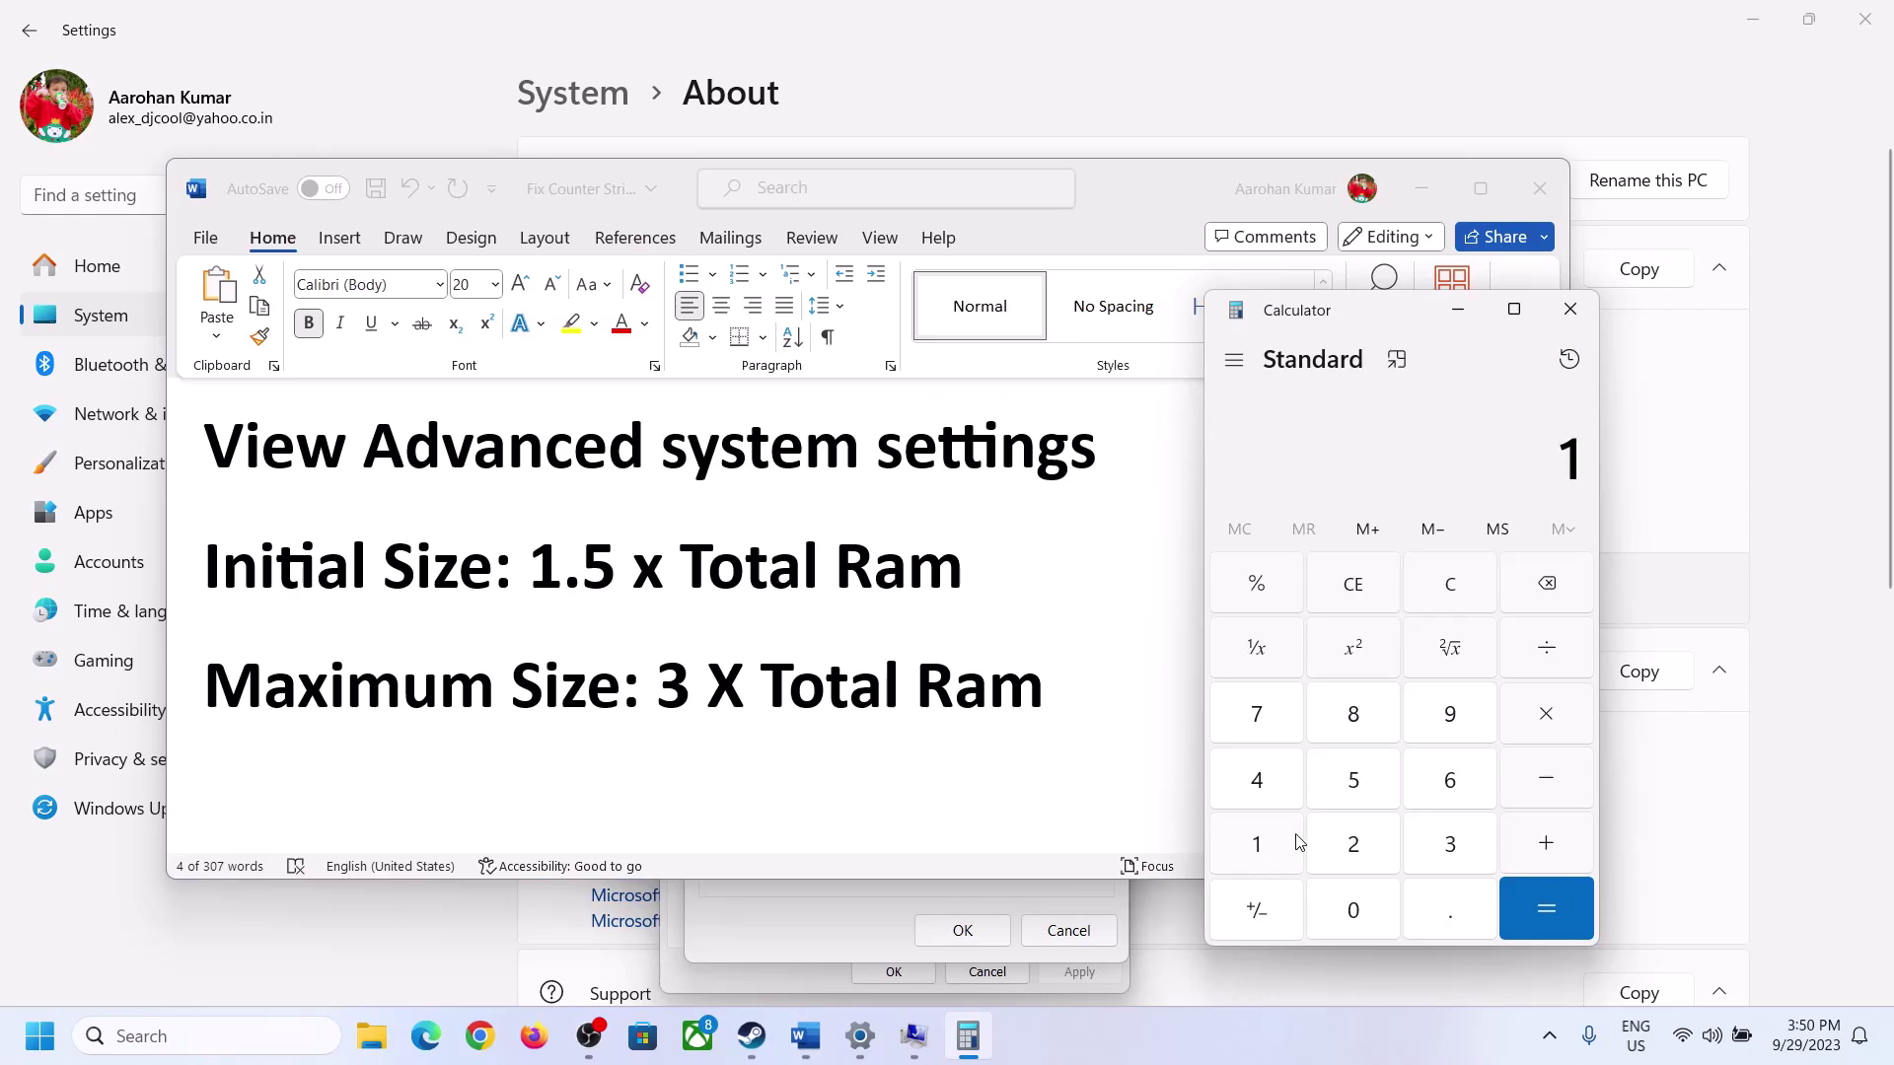
left_click(1443, 797)
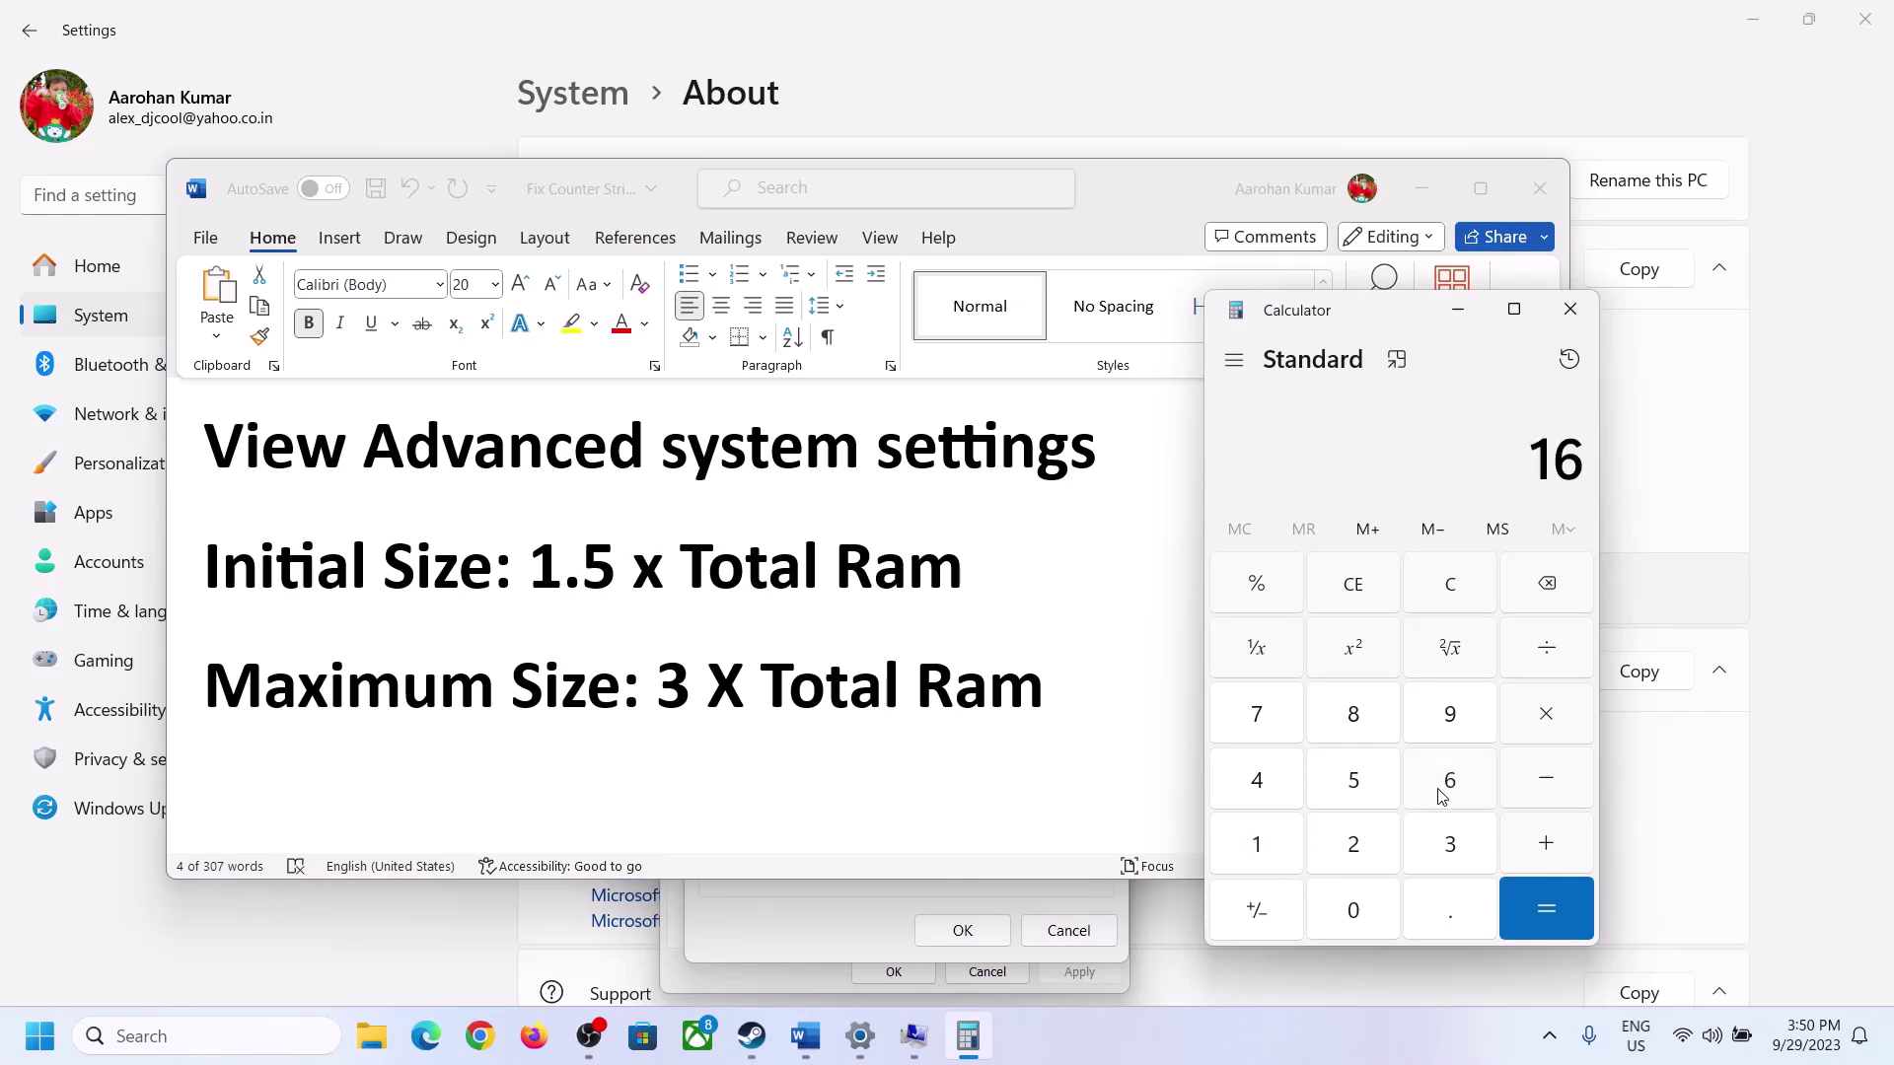
left_click(1452, 597)
Calculate the total RAM in megabytes by multiplying 16 by 1024
left_click(1271, 848)
left_click(1410, 794)
left_click(1547, 730)
left_click(1257, 854)
left_click(1356, 922)
left_click(1353, 844)
left_click(1271, 793)
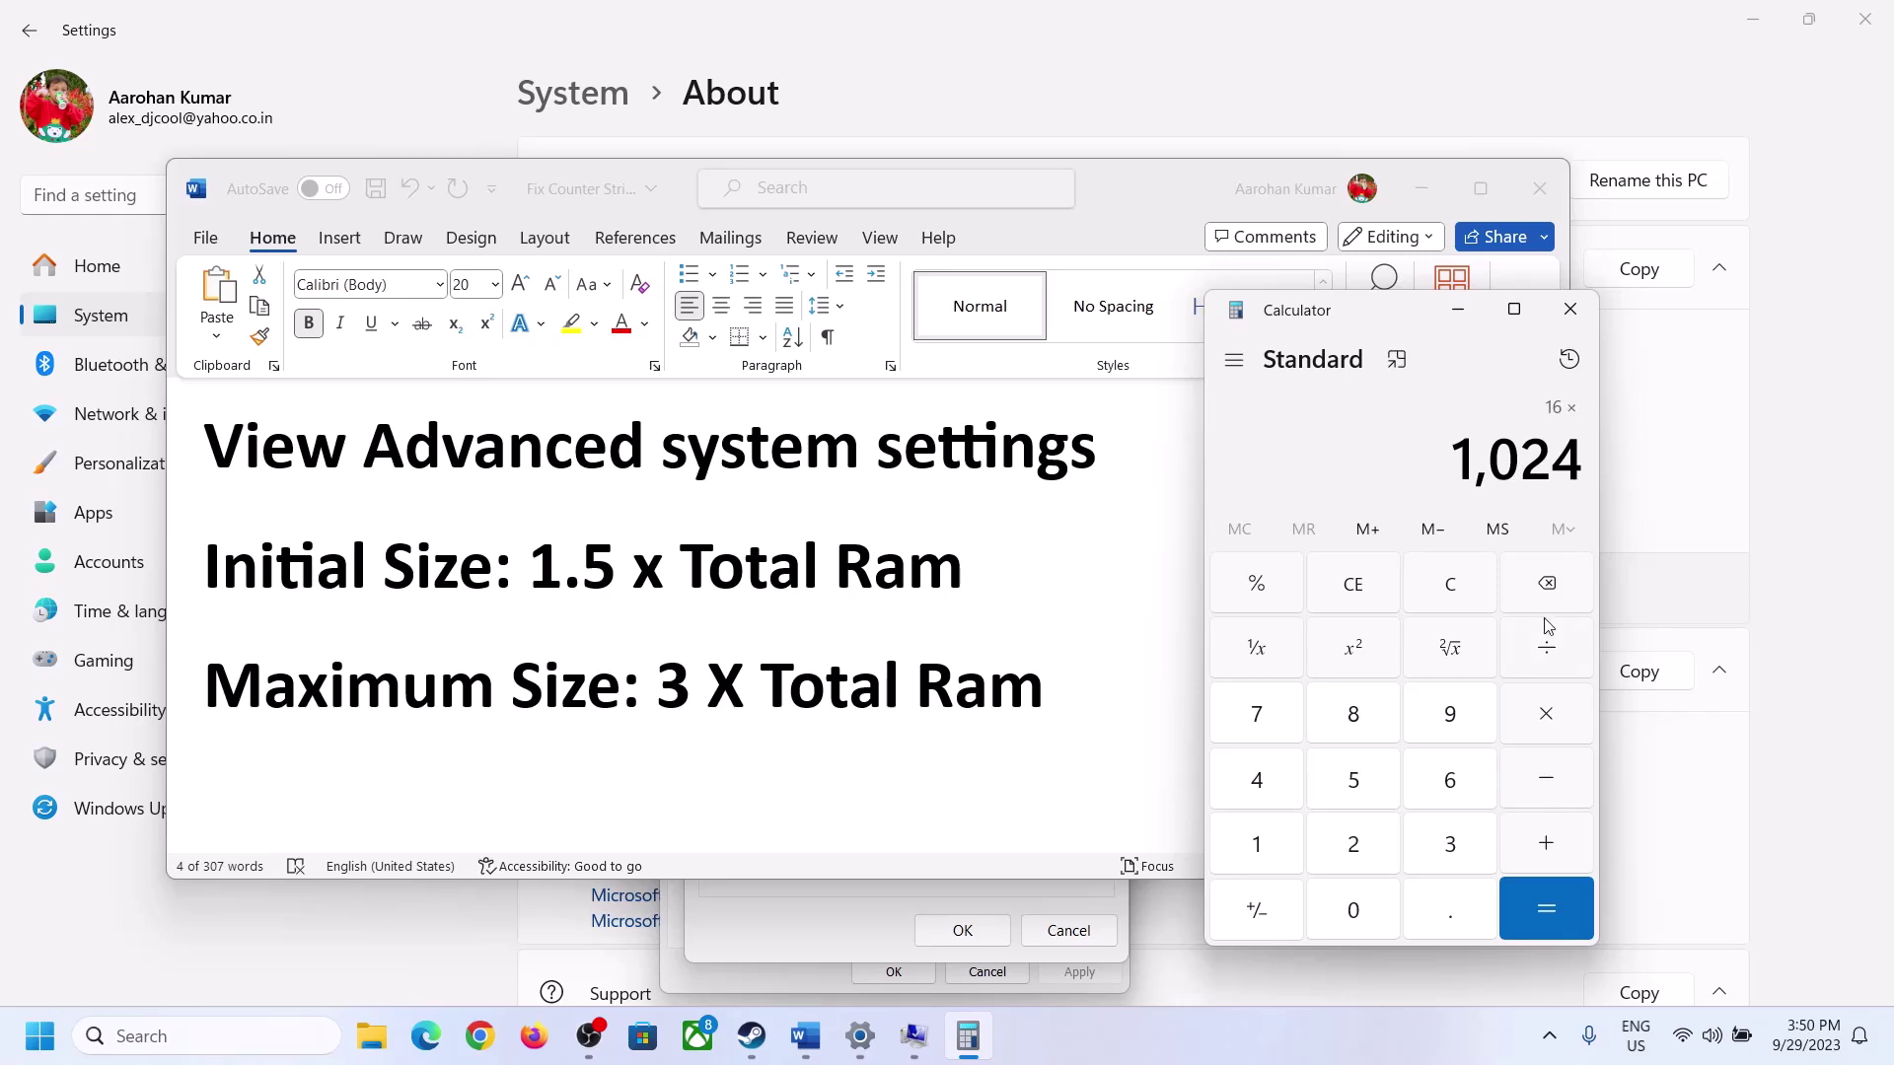
left_click(1544, 916)
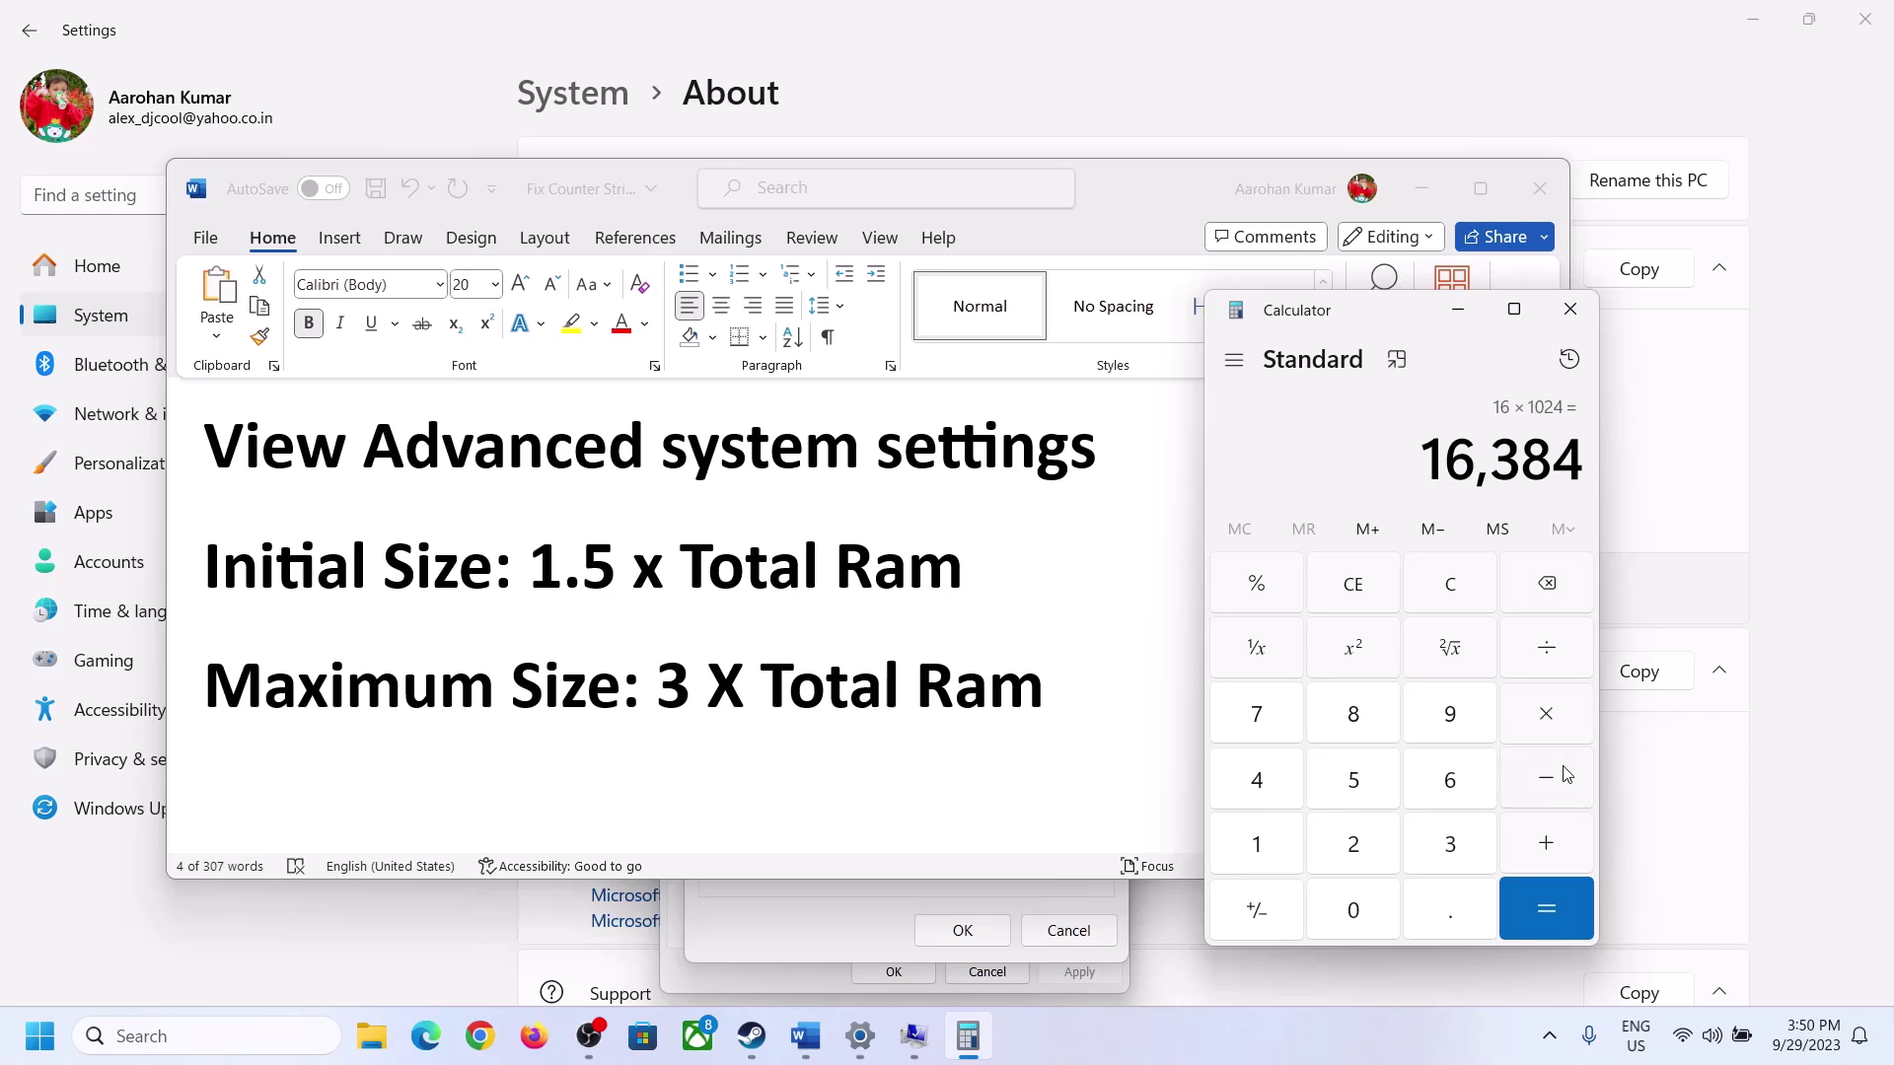
Multiply the calculated RAM total by 1.5 to work out the initial size
left_click(1549, 720)
left_click(1270, 849)
left_click(1443, 912)
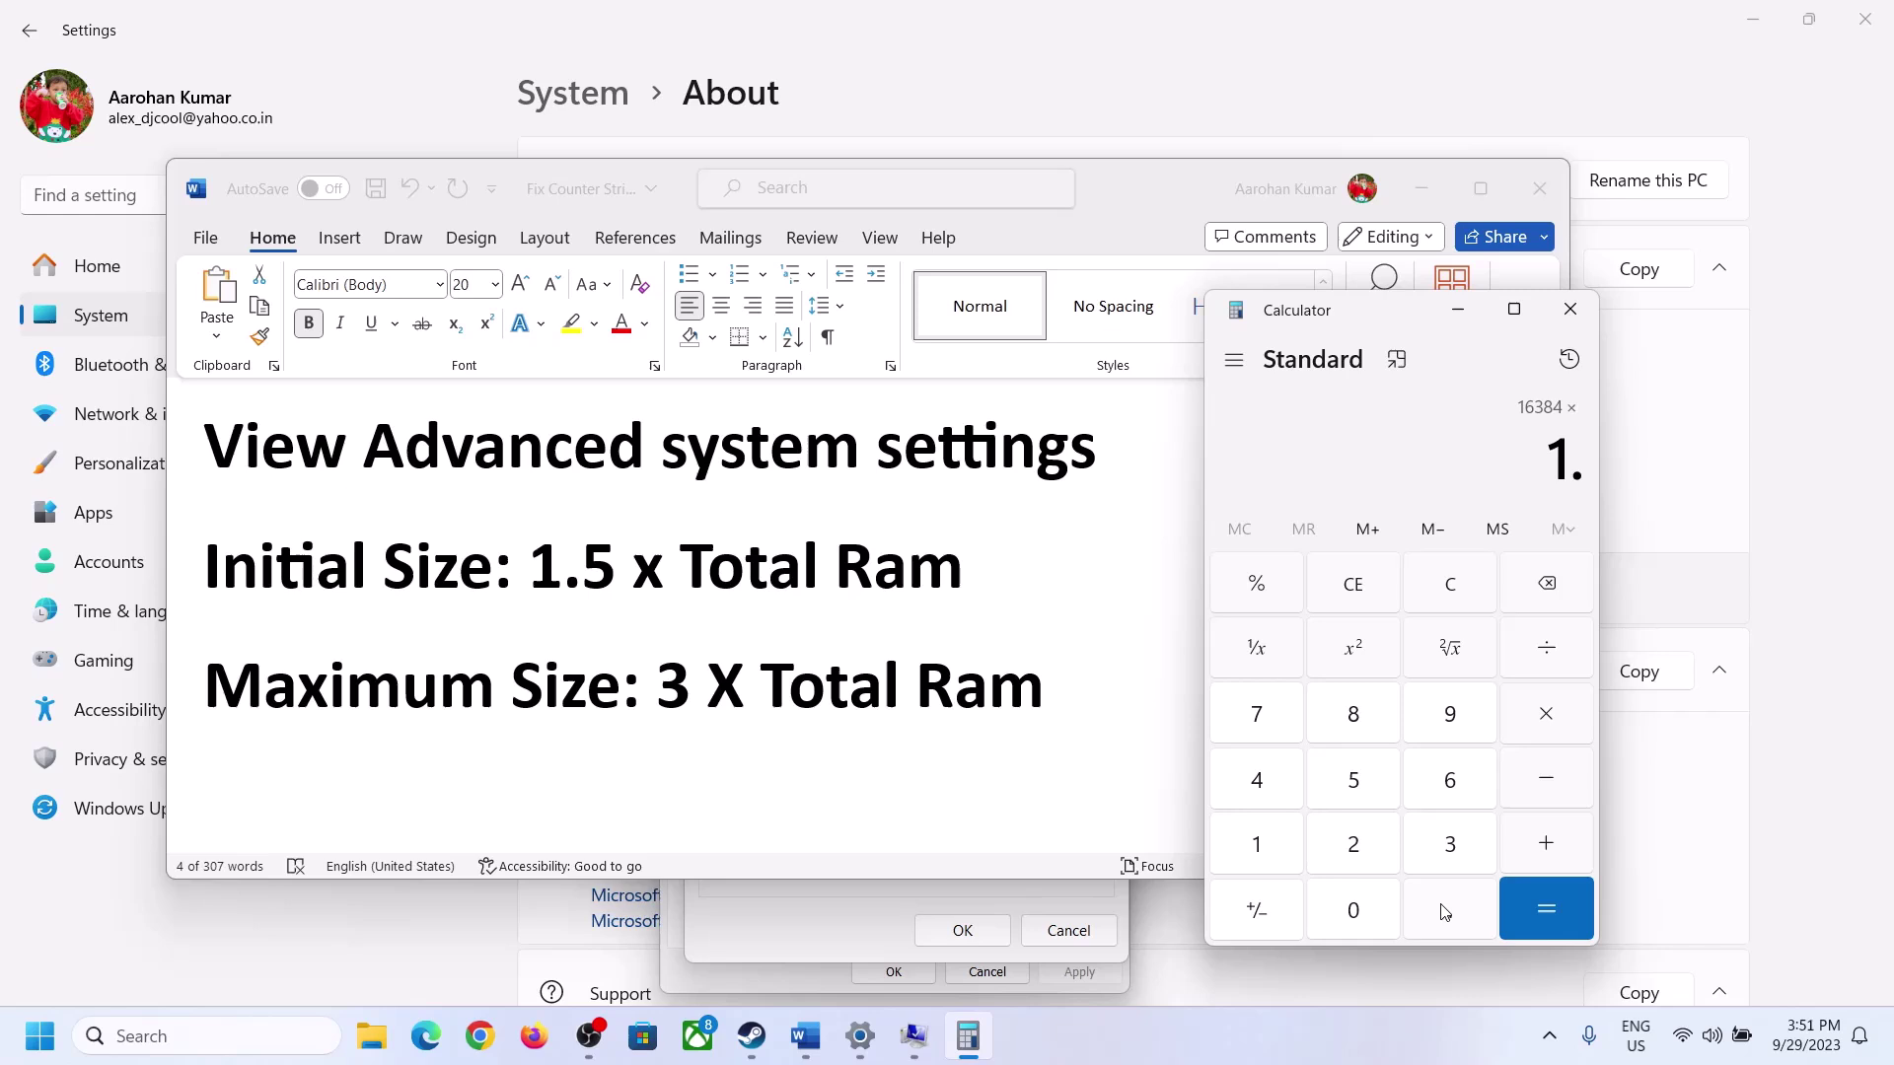
left_click(1355, 780)
left_click(1546, 908)
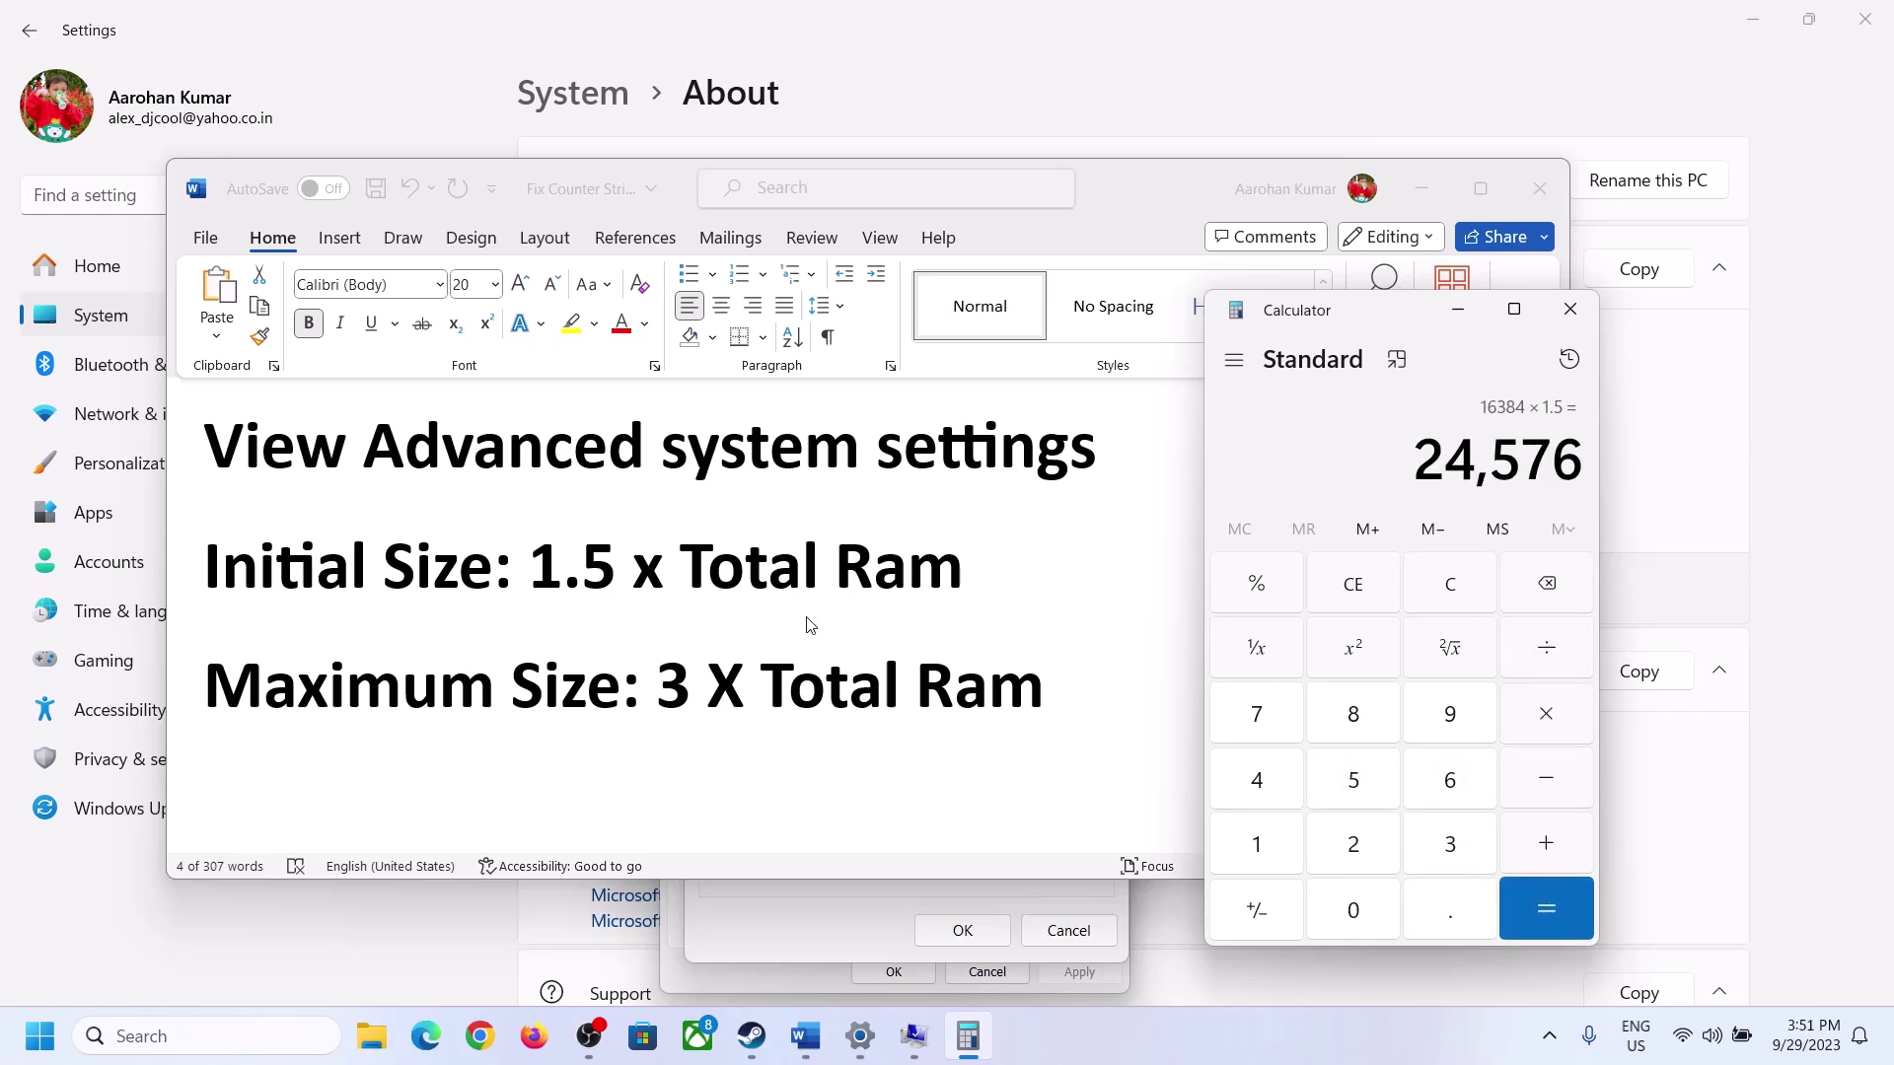
Return to the Virtual Memory dialog and set the initial paging file size for drive C: to 24576 MB
left_click(913, 1035)
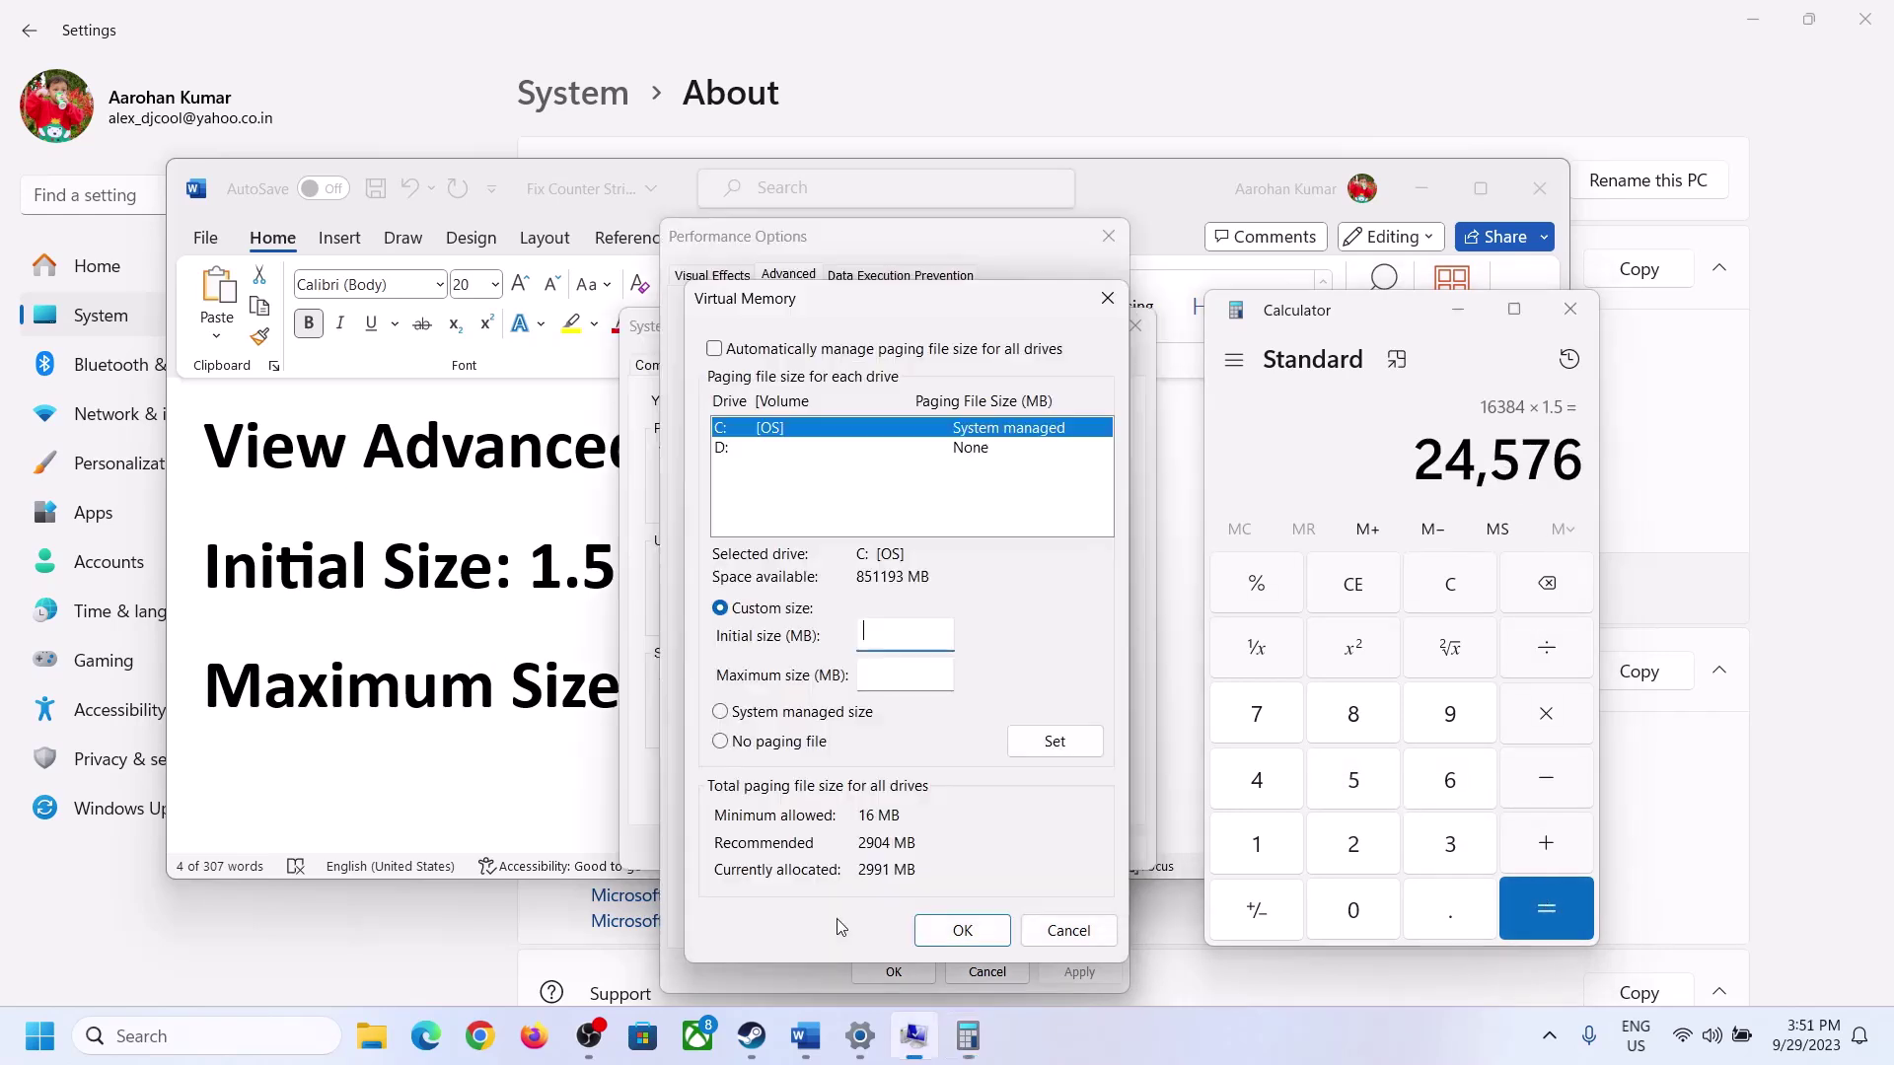
type("24576")
left_click(948, 674)
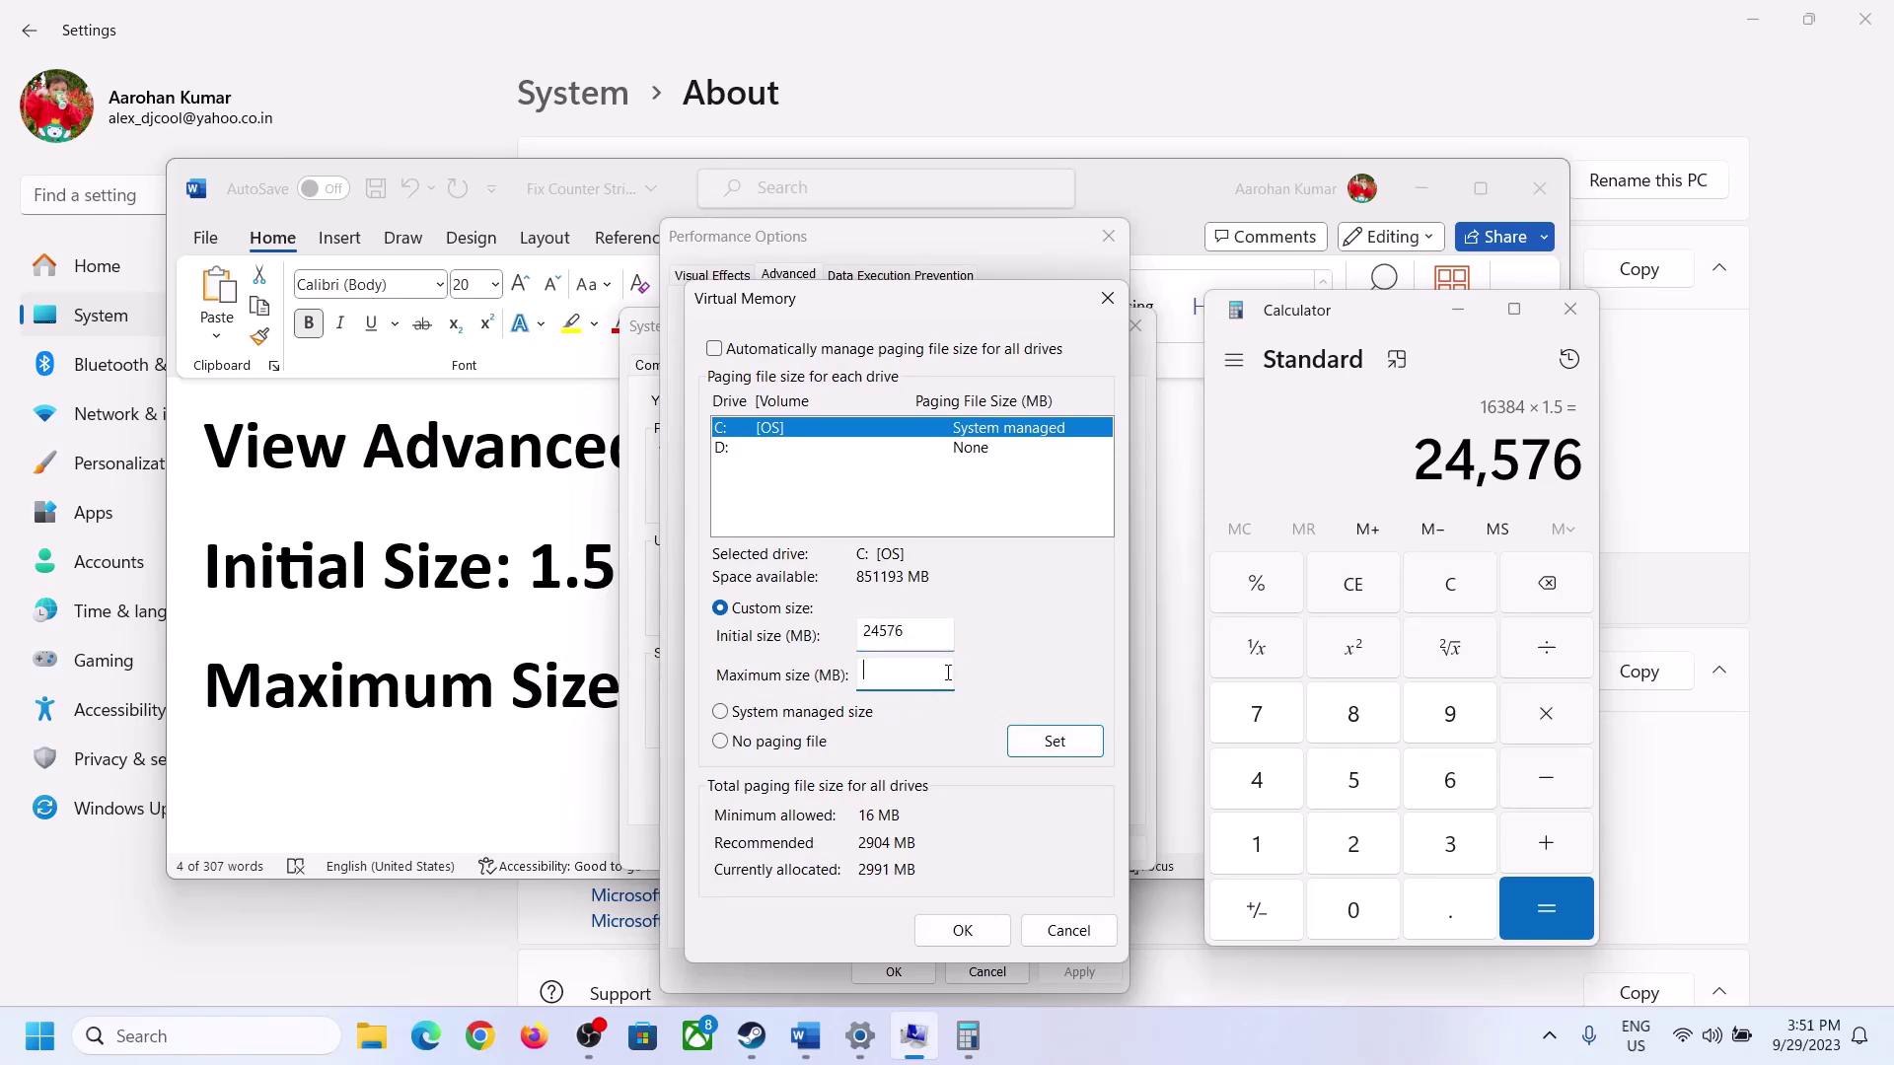
Clear Calculator, recheck the installed RAM in Settings and calculate 16 × 1024 again for the maximum size
left_click(540, 688)
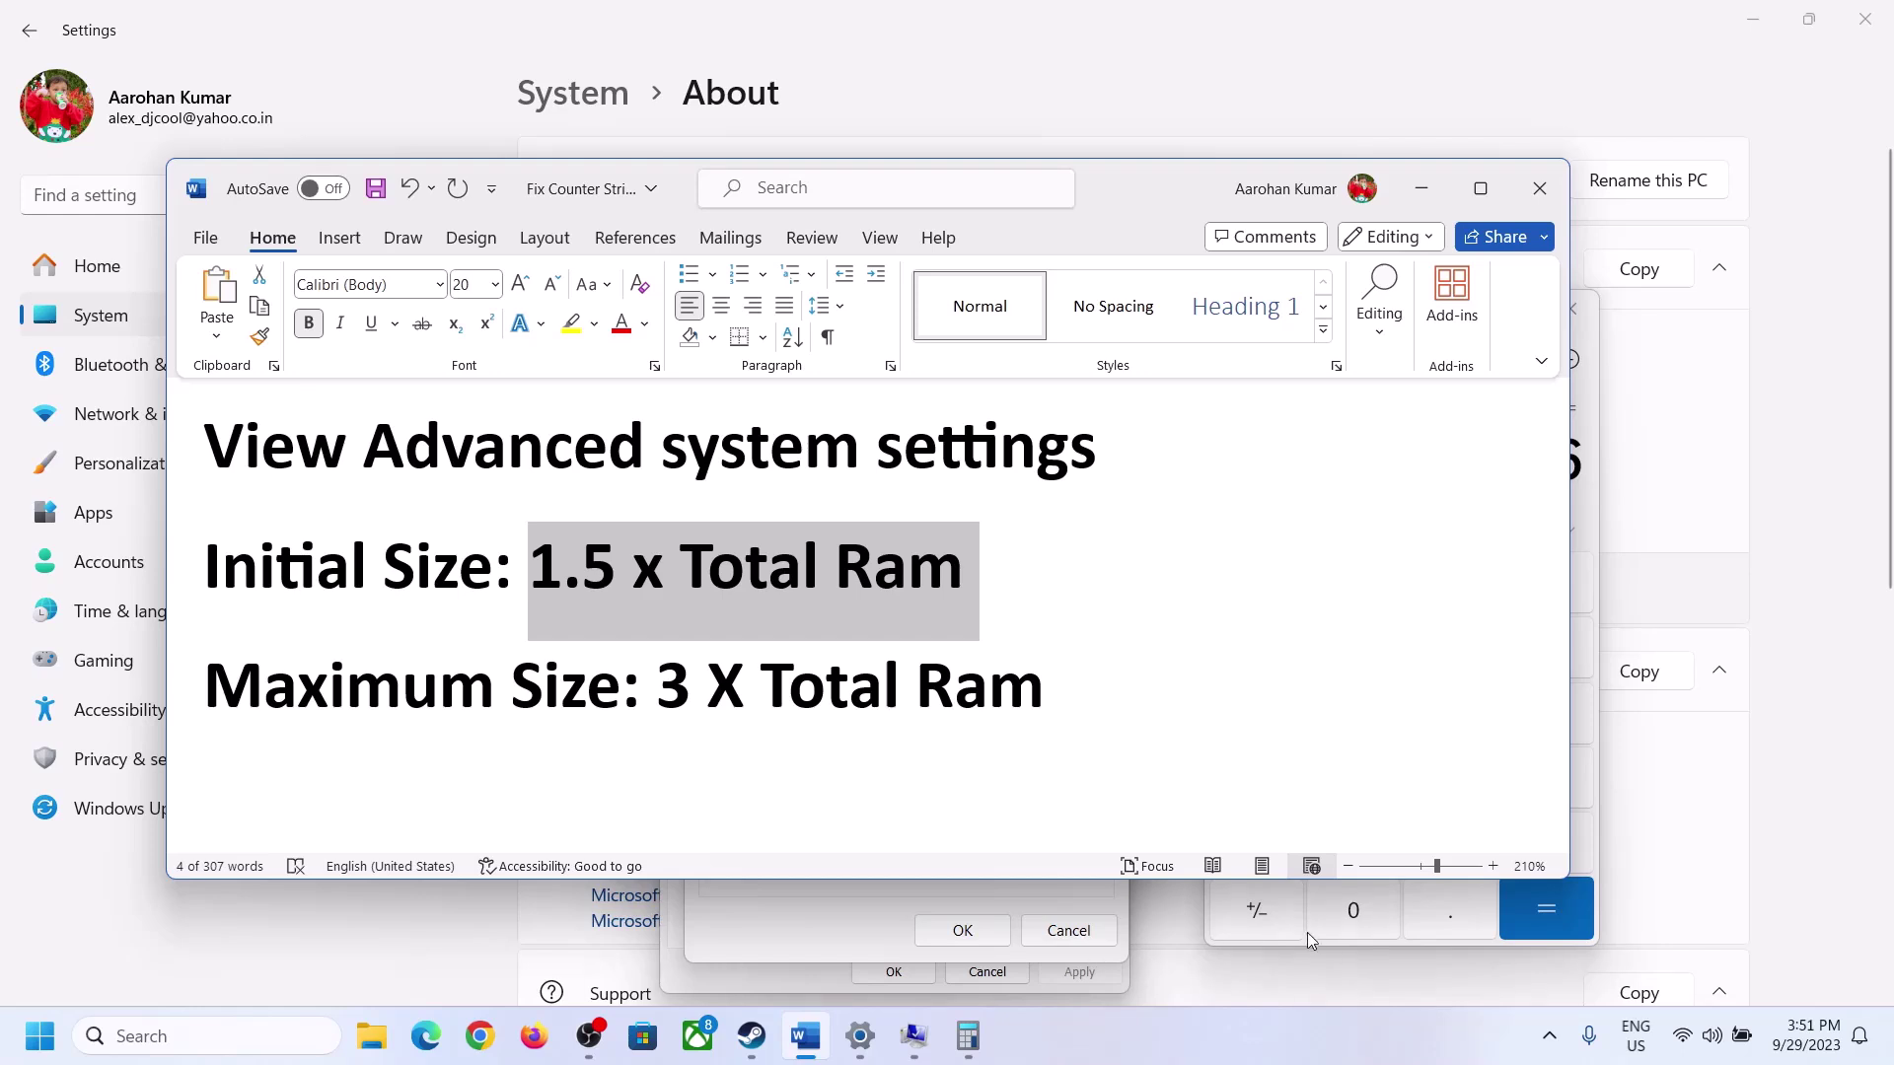
left_click(1586, 511)
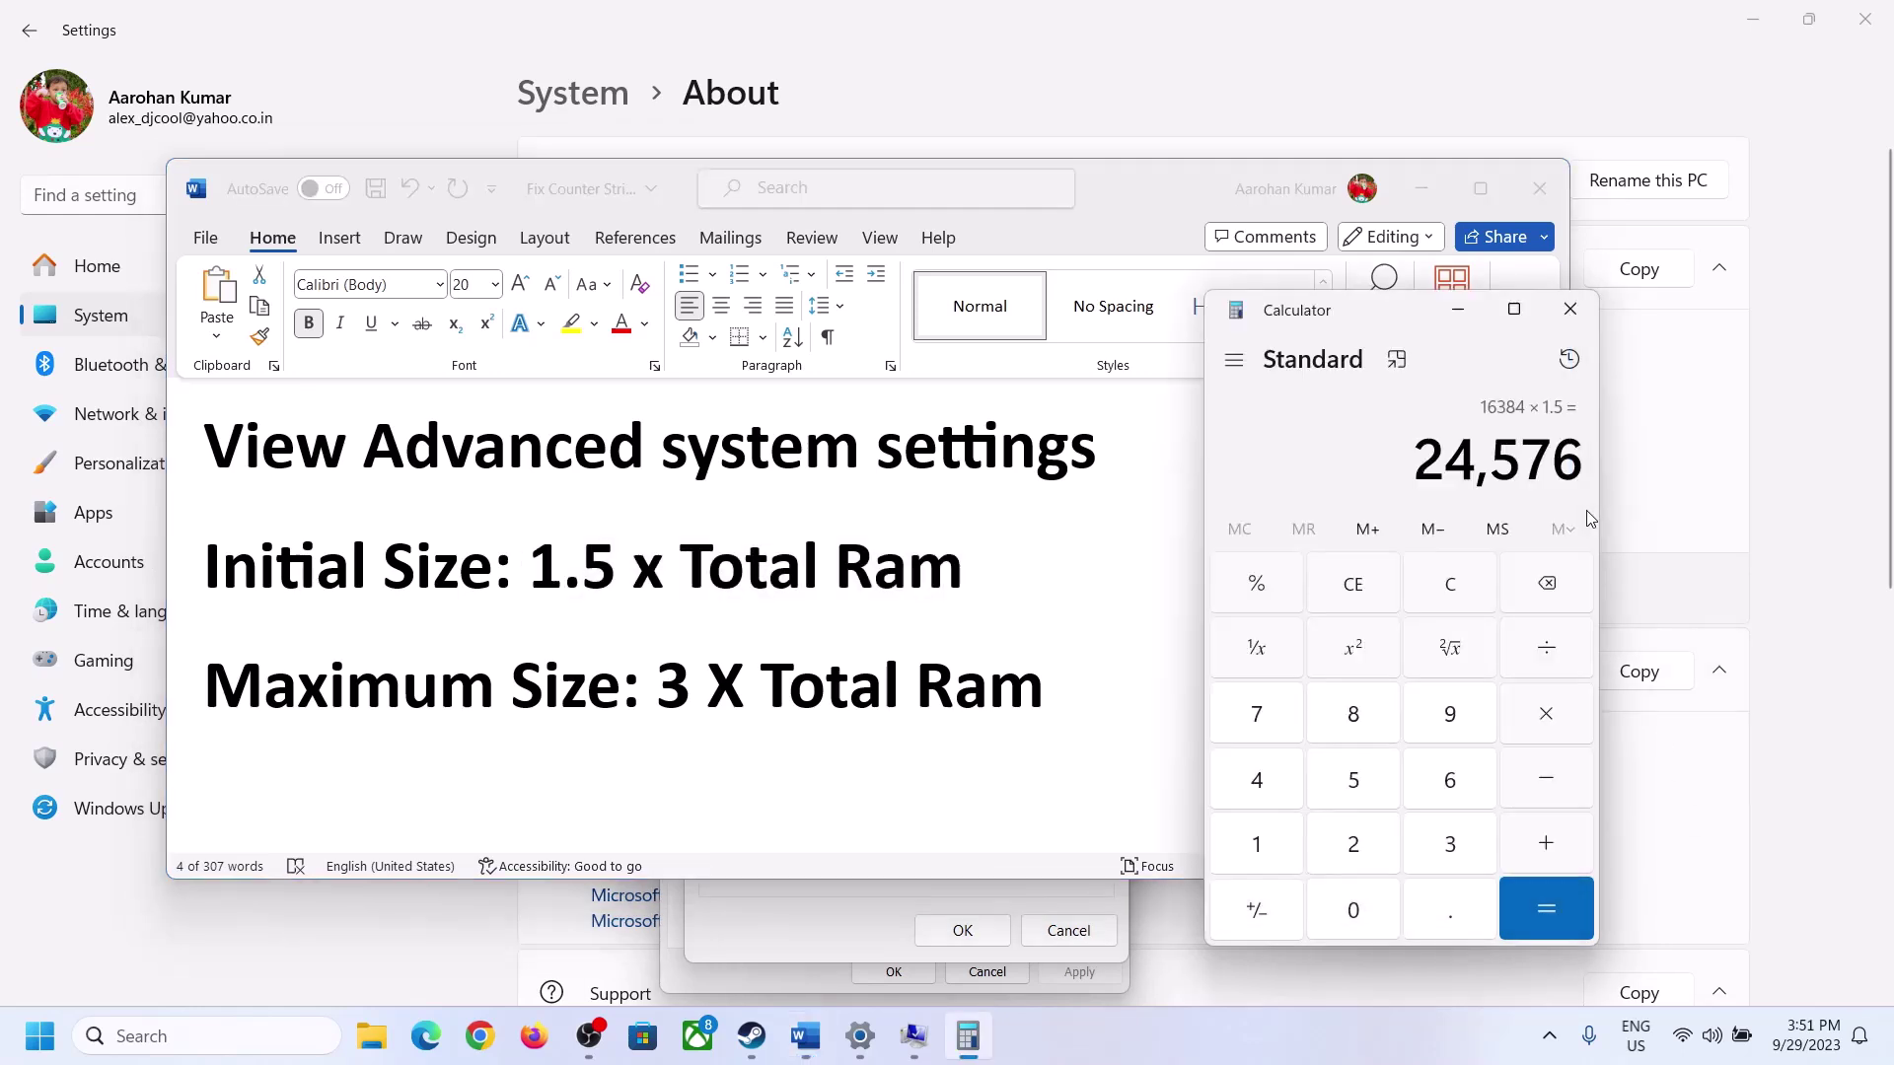
left_click(1466, 587)
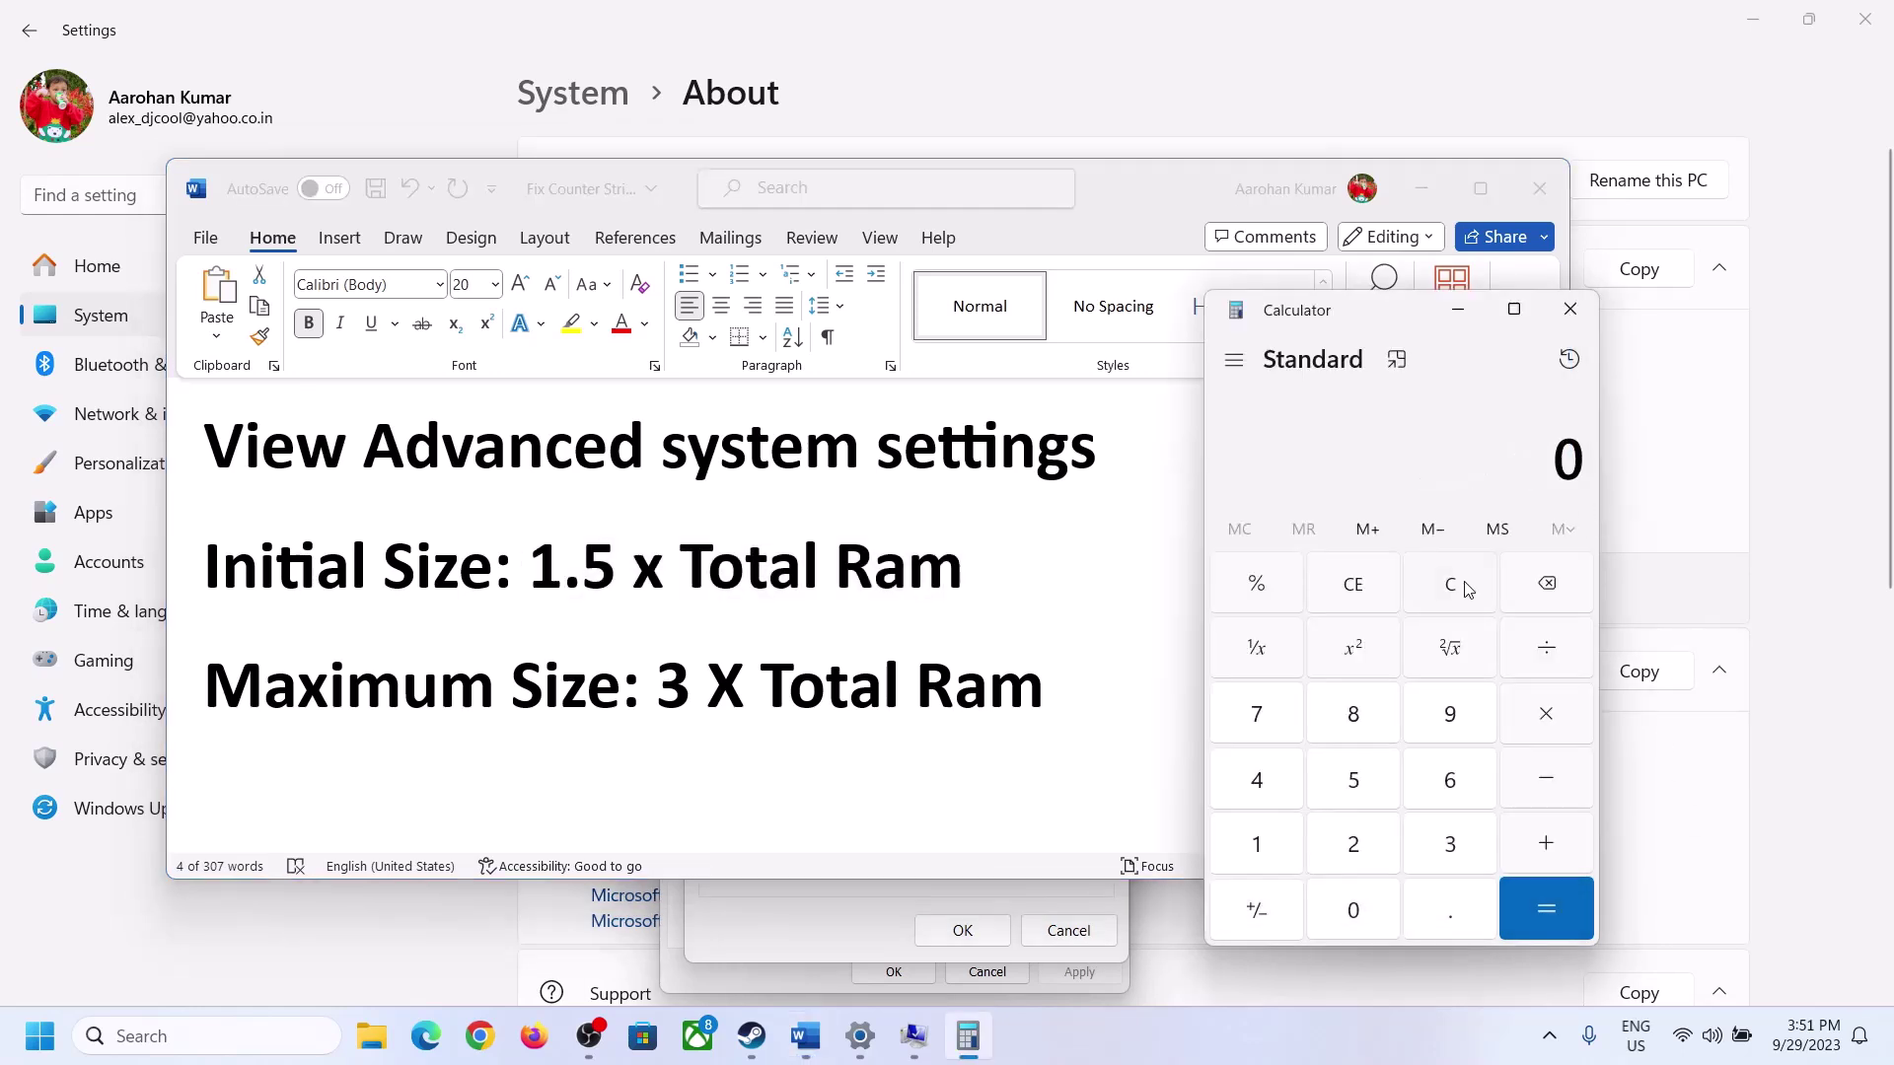
left_click(868, 1036)
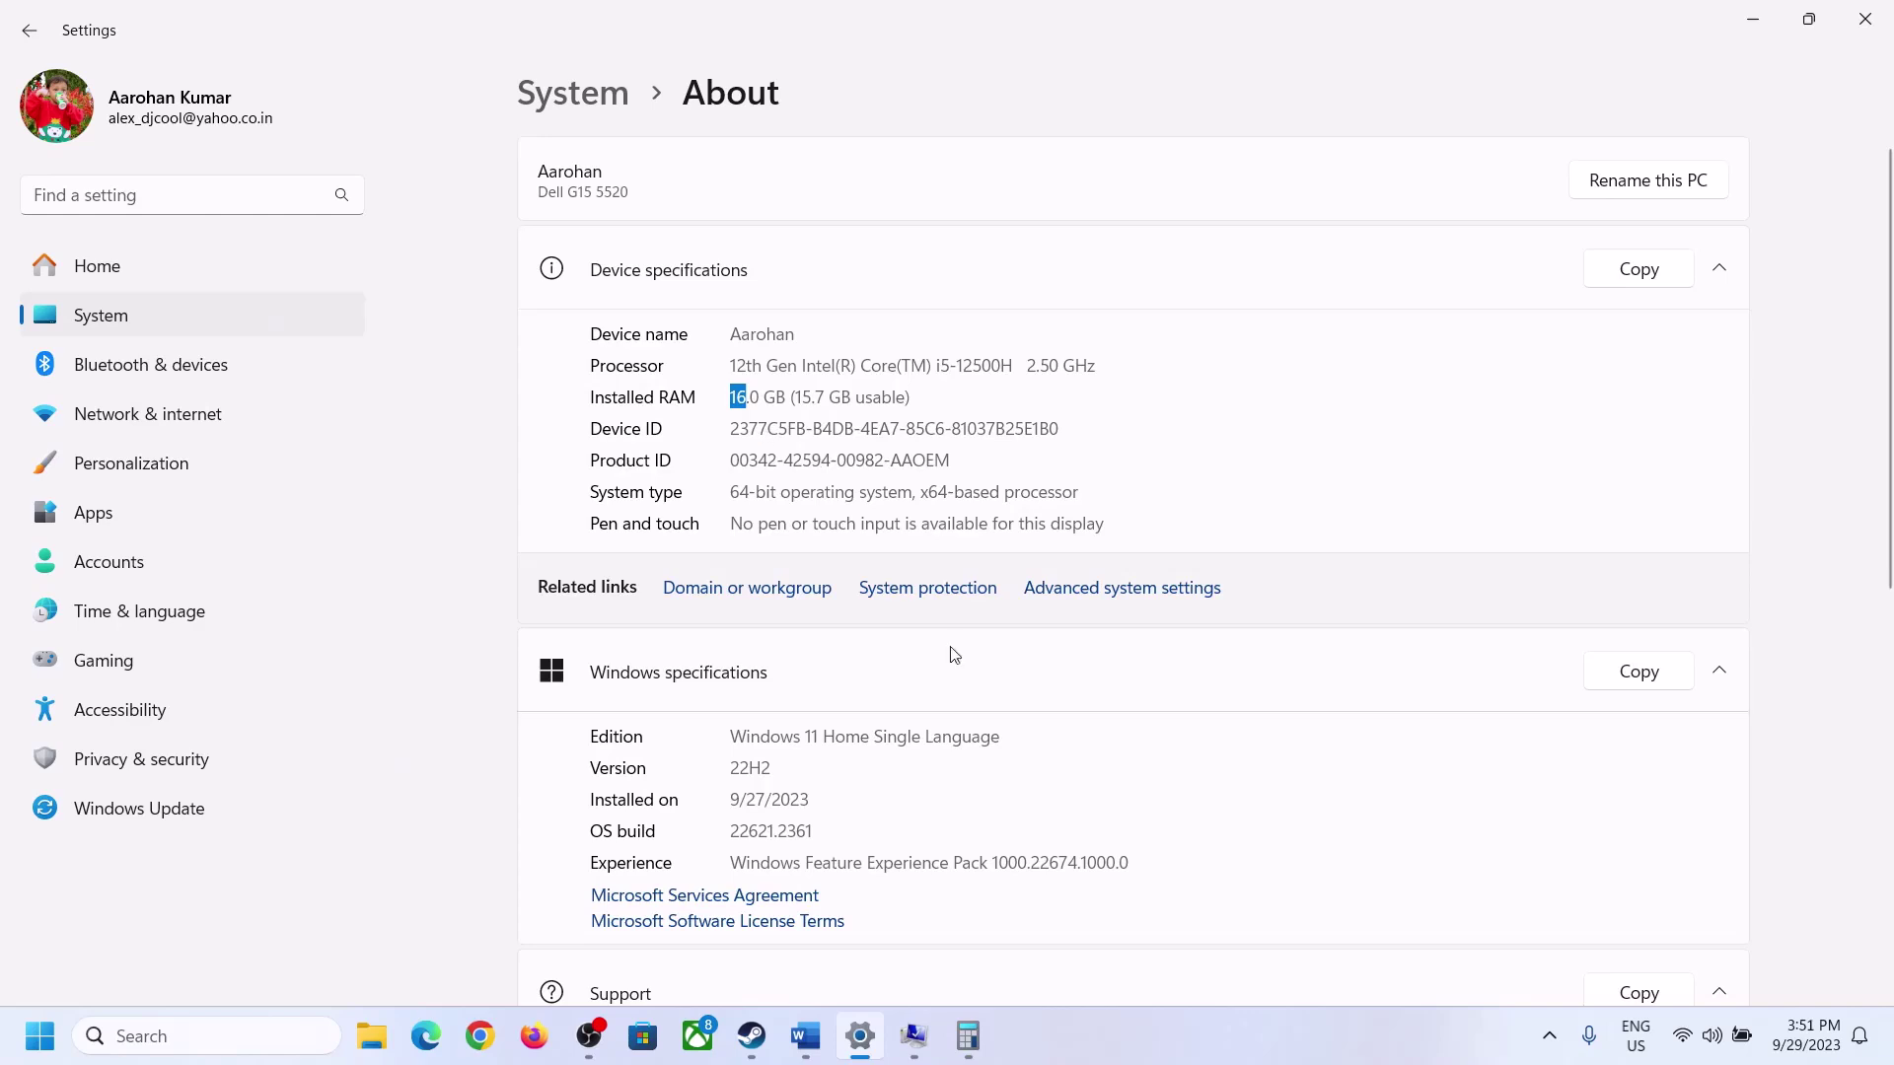
left_click(967, 1036)
left_click(1279, 838)
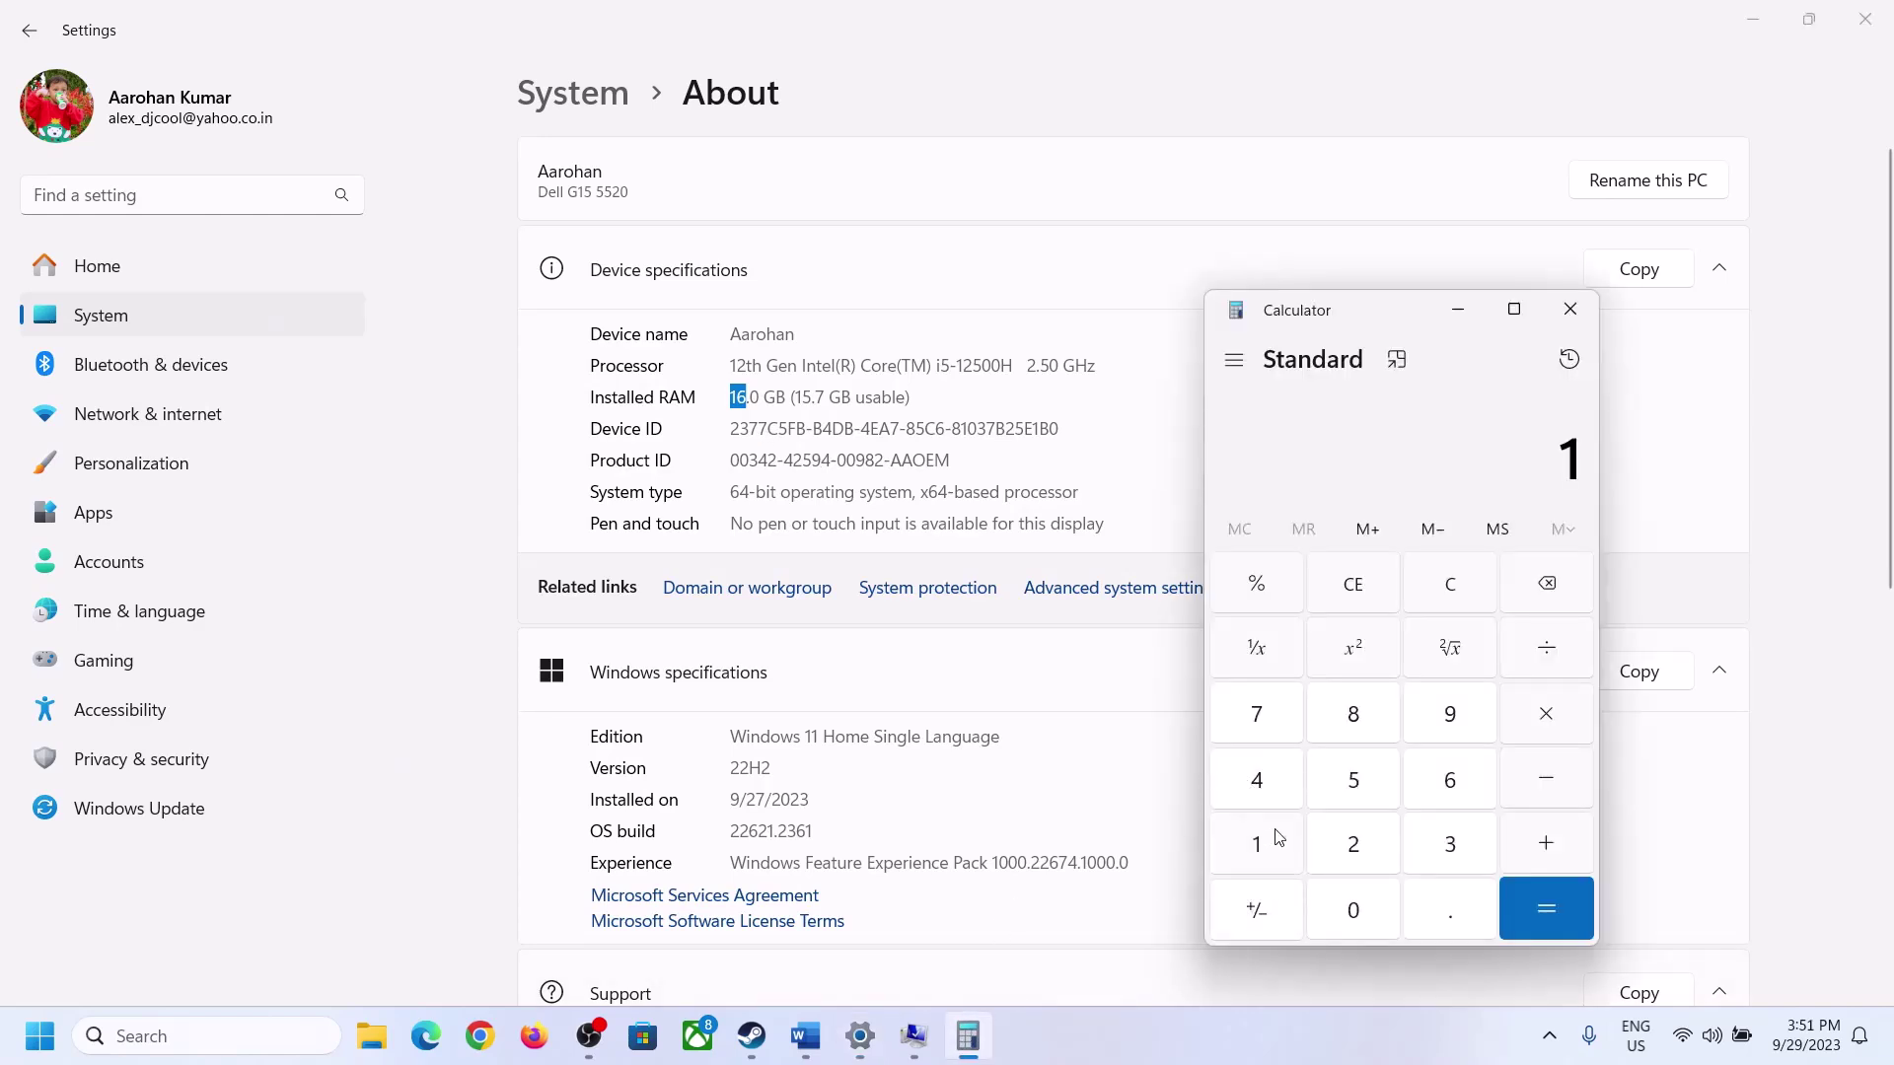
left_click(1445, 784)
left_click(1541, 717)
left_click(1267, 836)
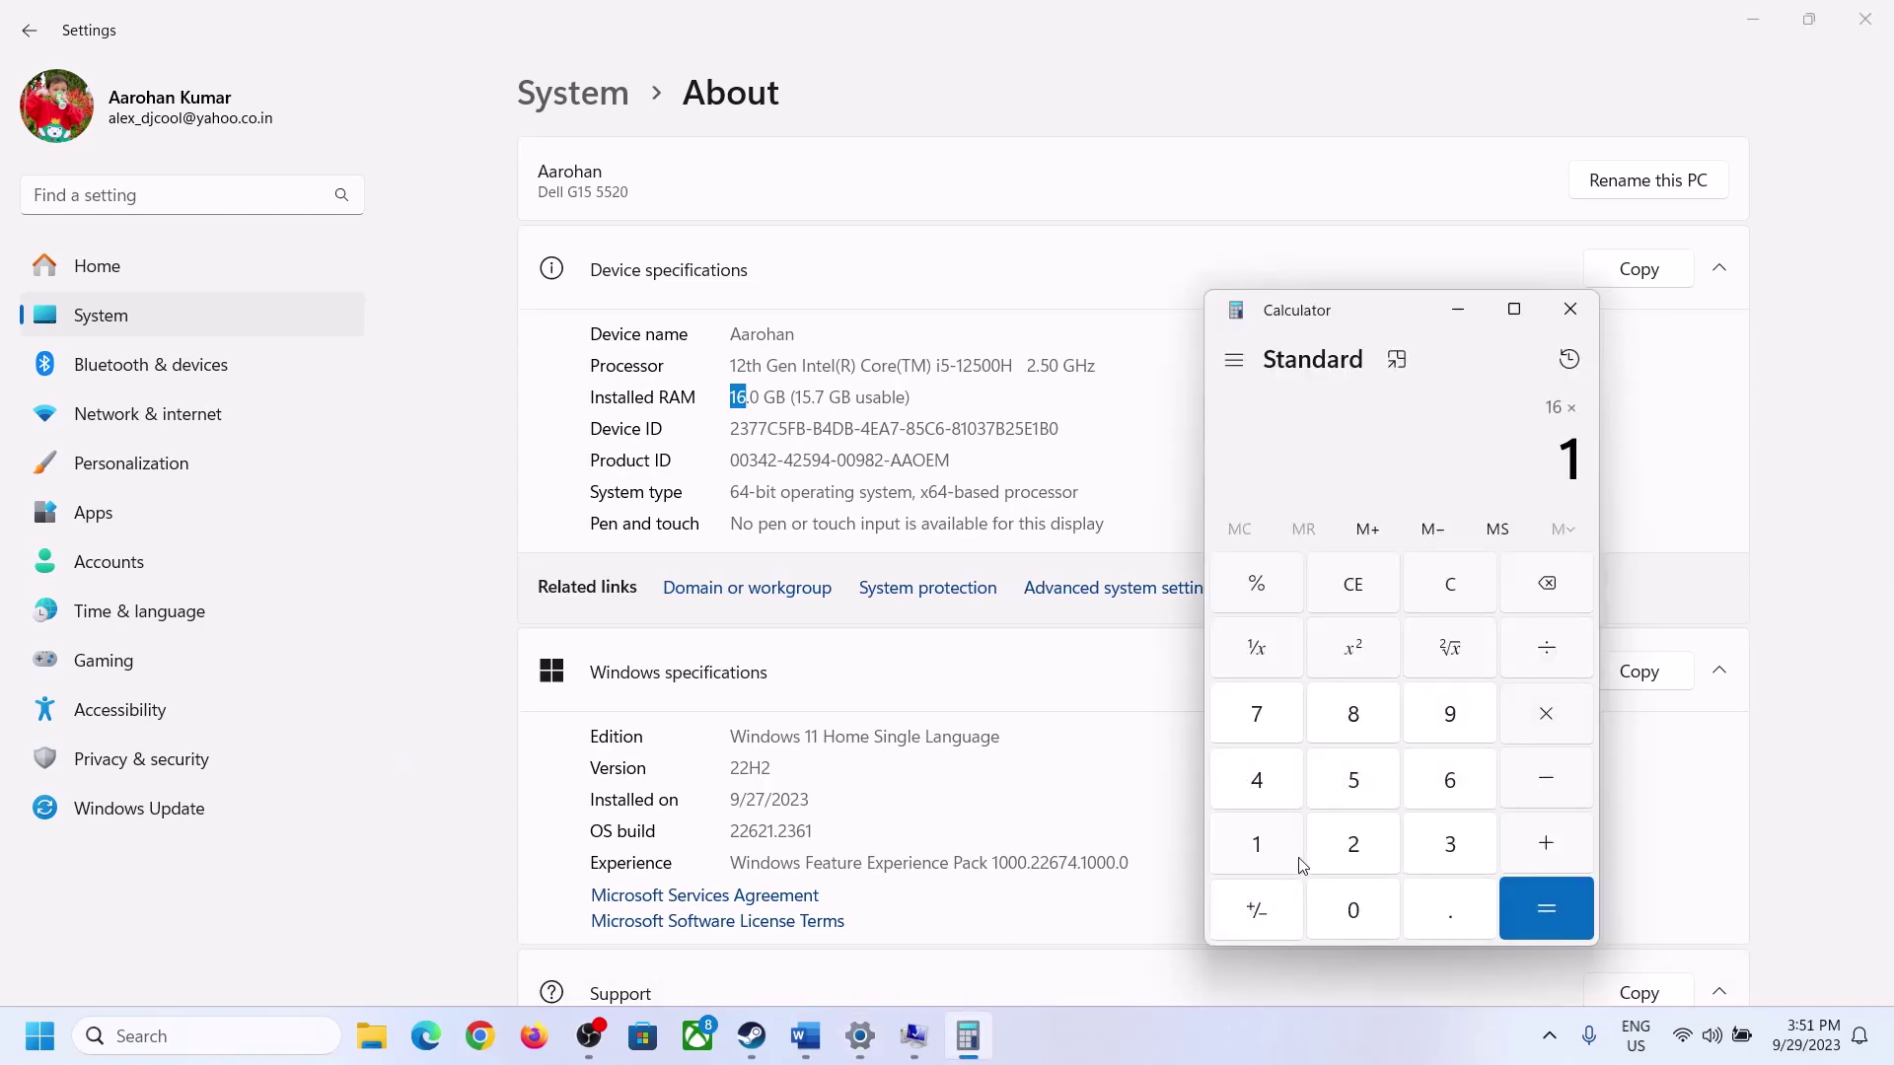
left_click(1338, 902)
left_click(1353, 843)
left_click(1261, 787)
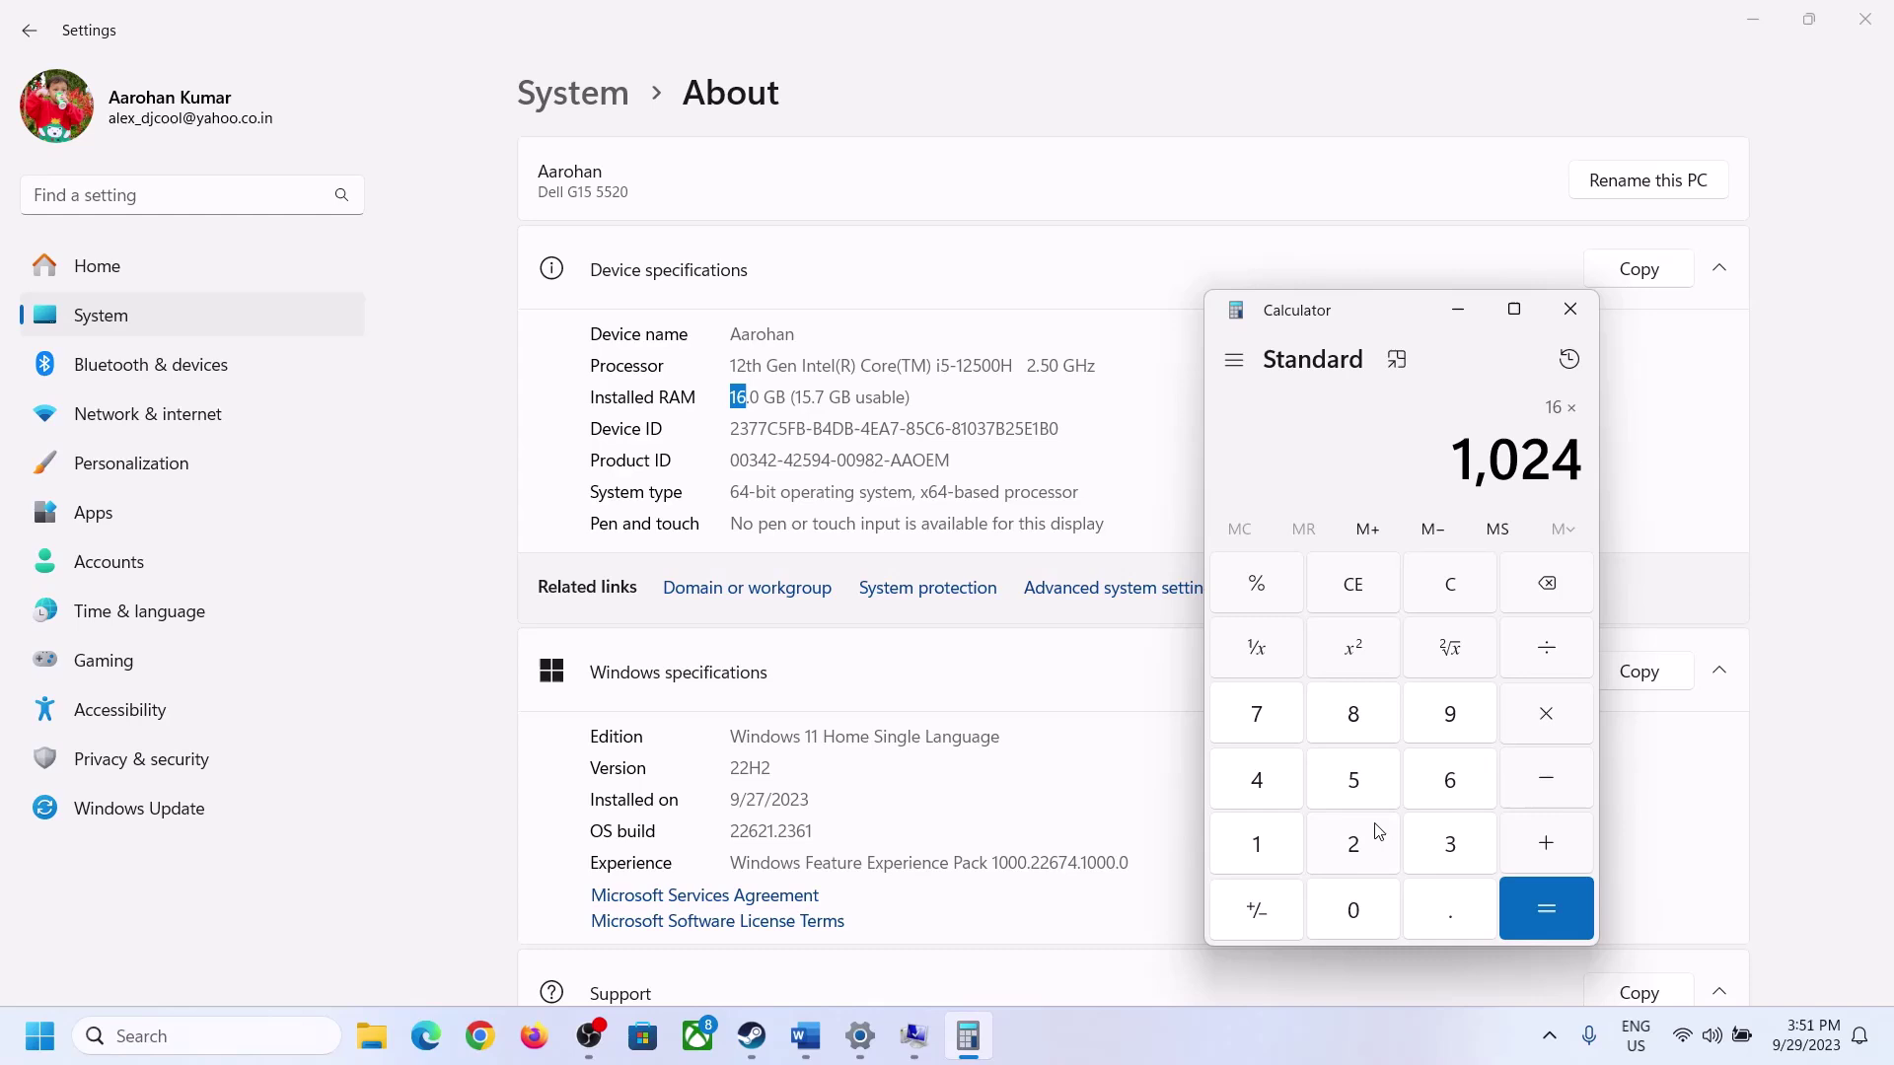
left_click(1528, 921)
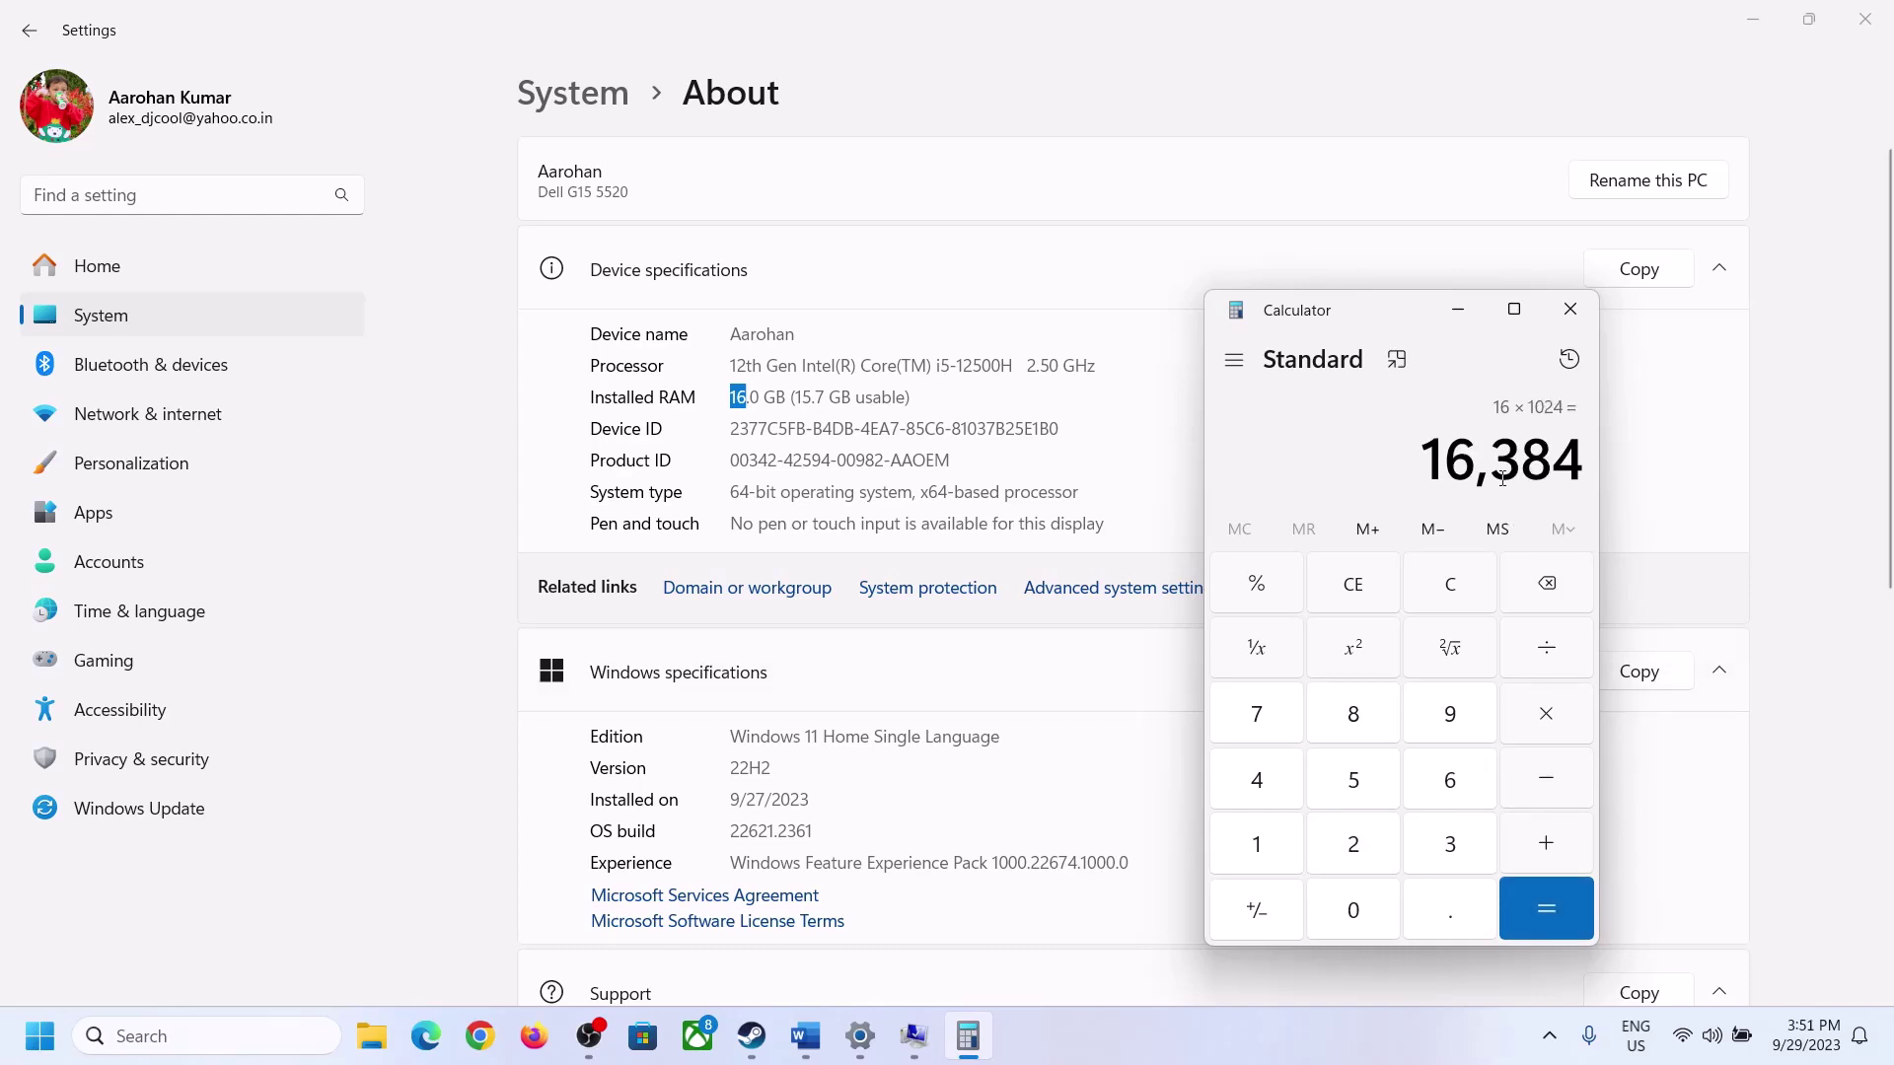
Check the maximum size formula in Word and multiply the RAM total by 3 in Calculator
left_click(806, 1036)
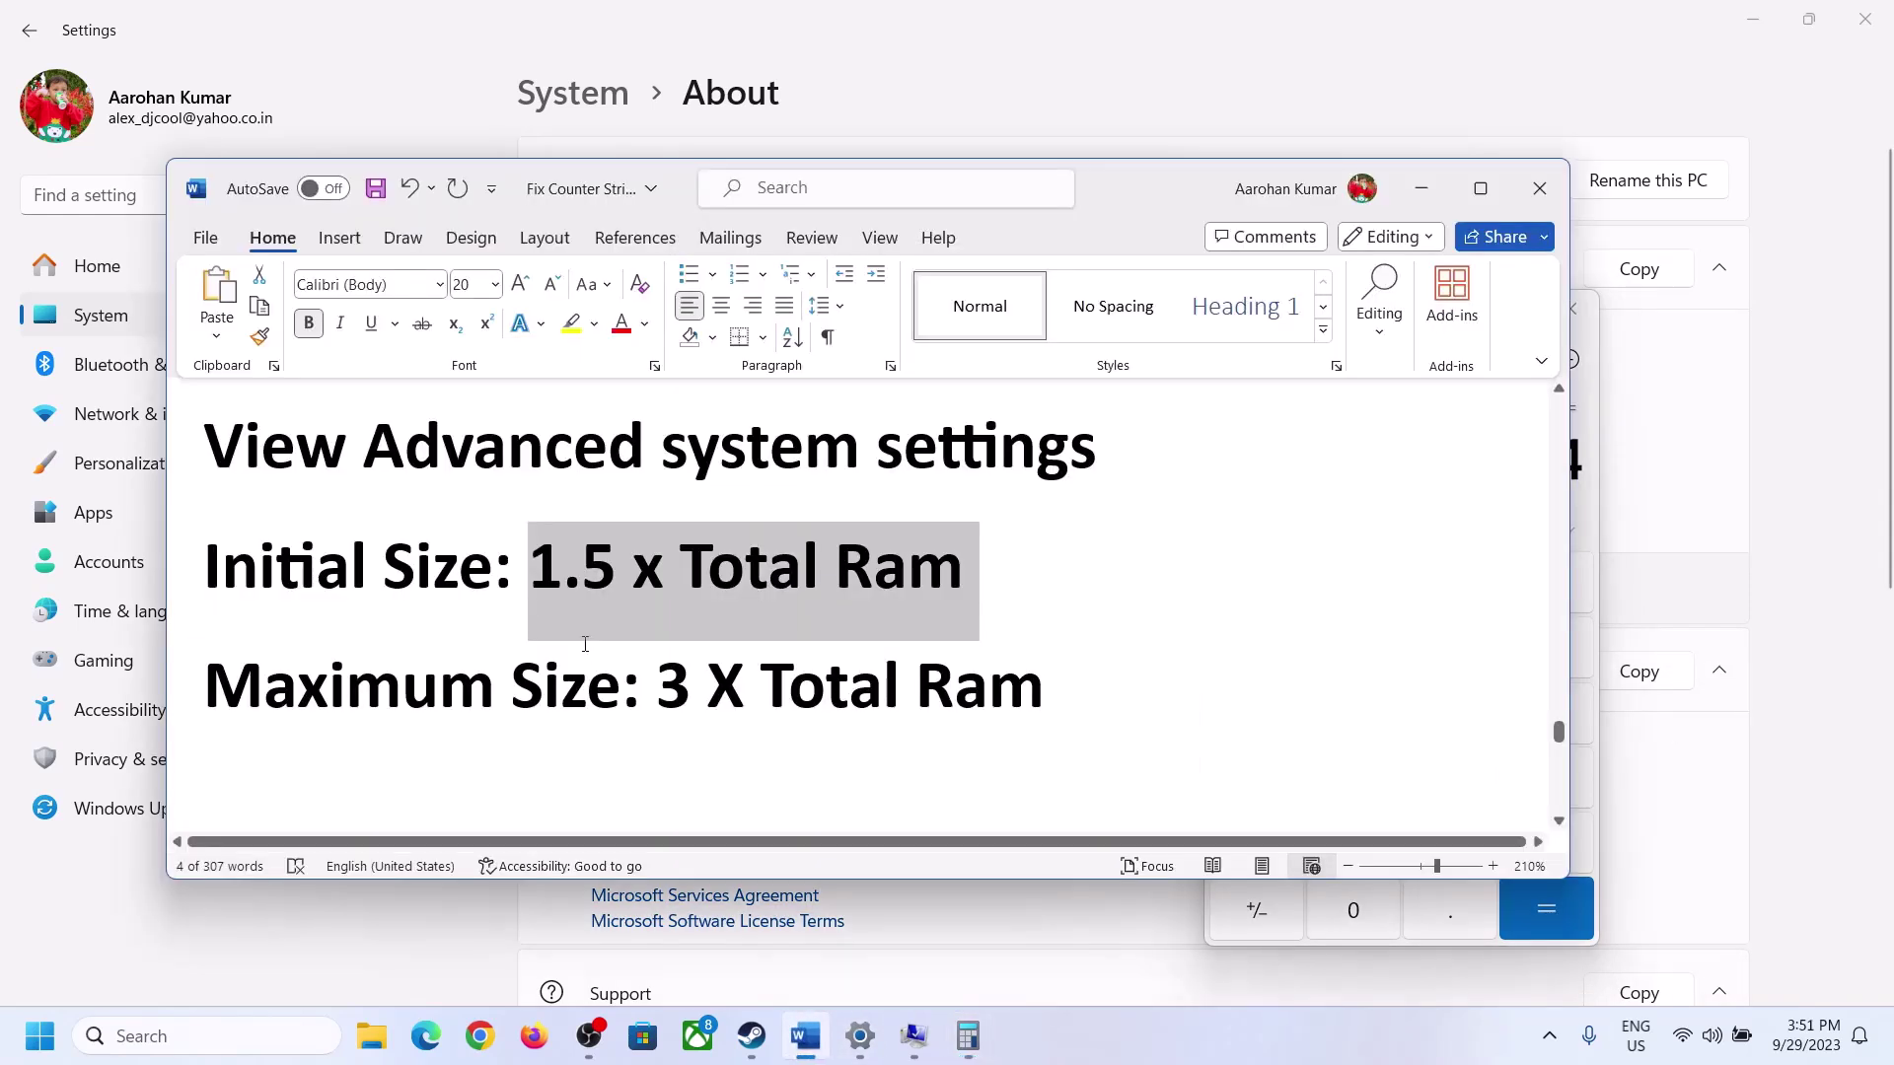
left_click(967, 1035)
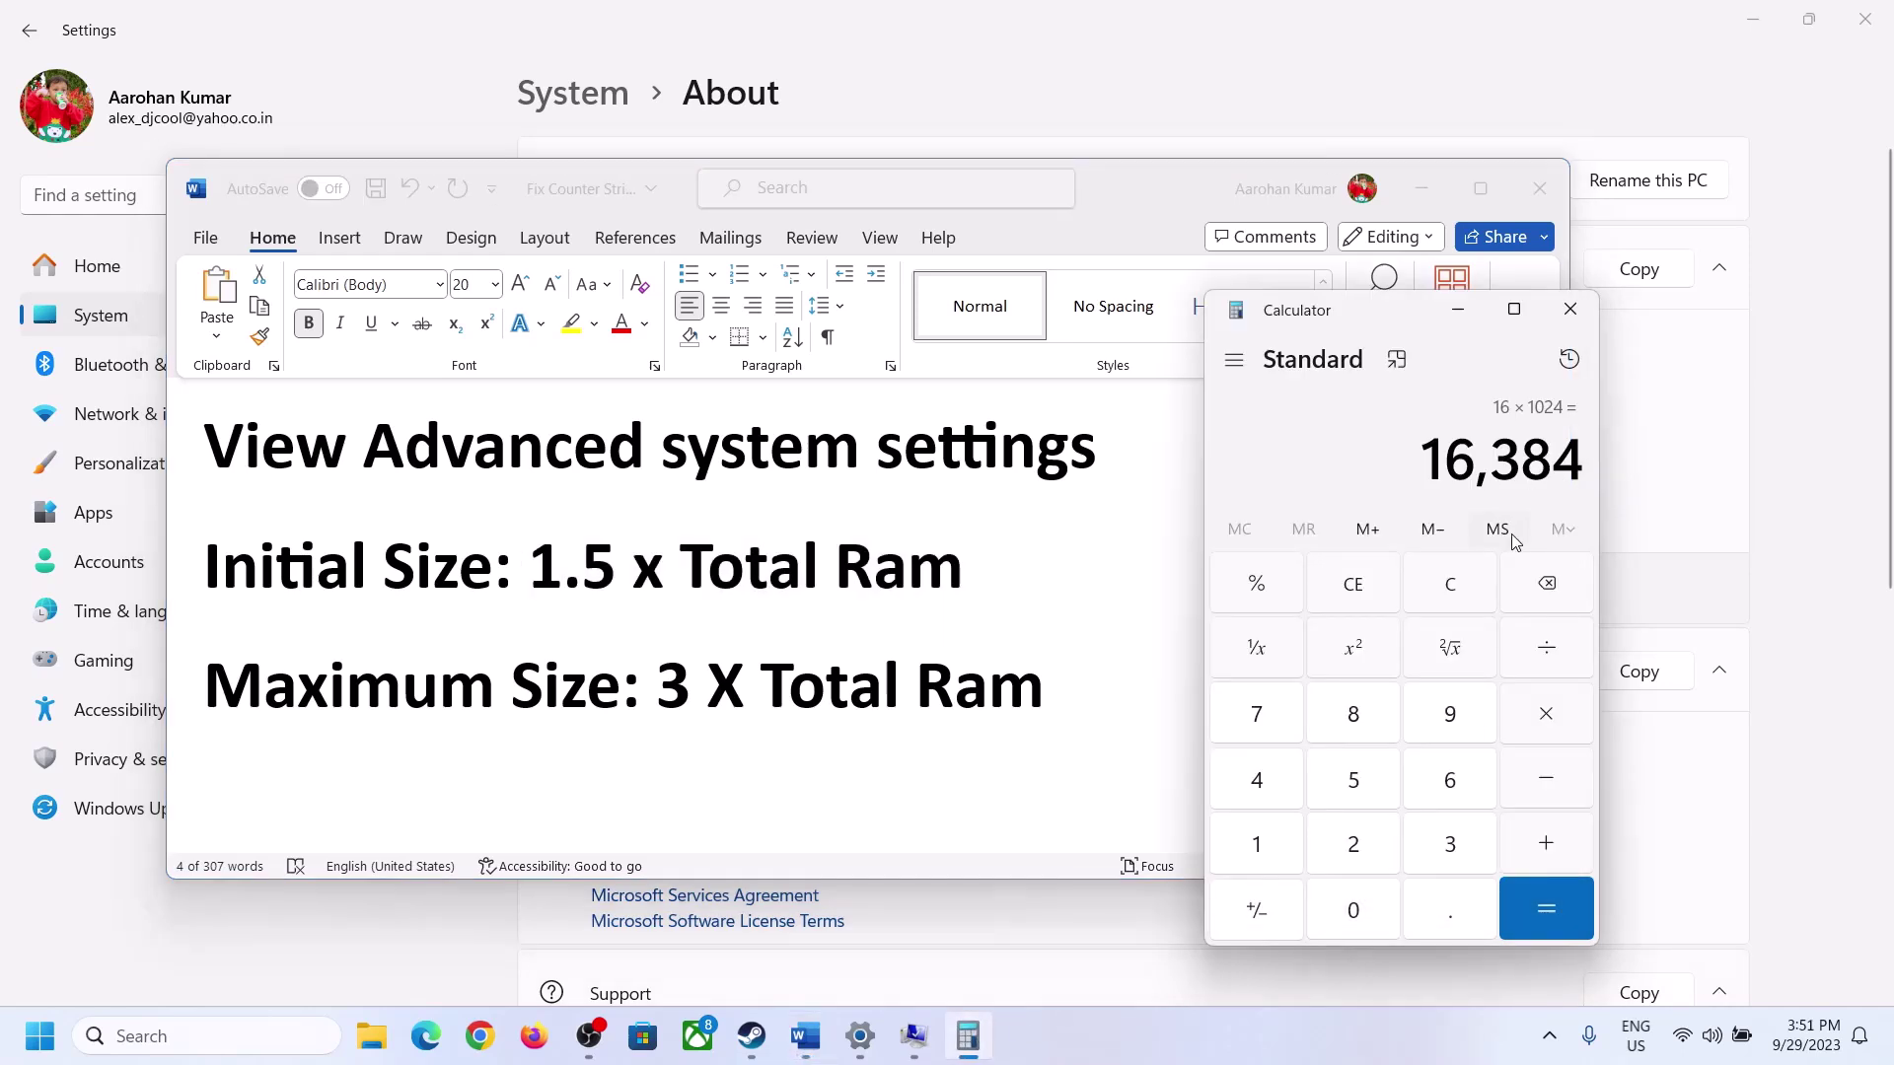
left_click(1545, 716)
left_click(1421, 848)
left_click(1548, 902)
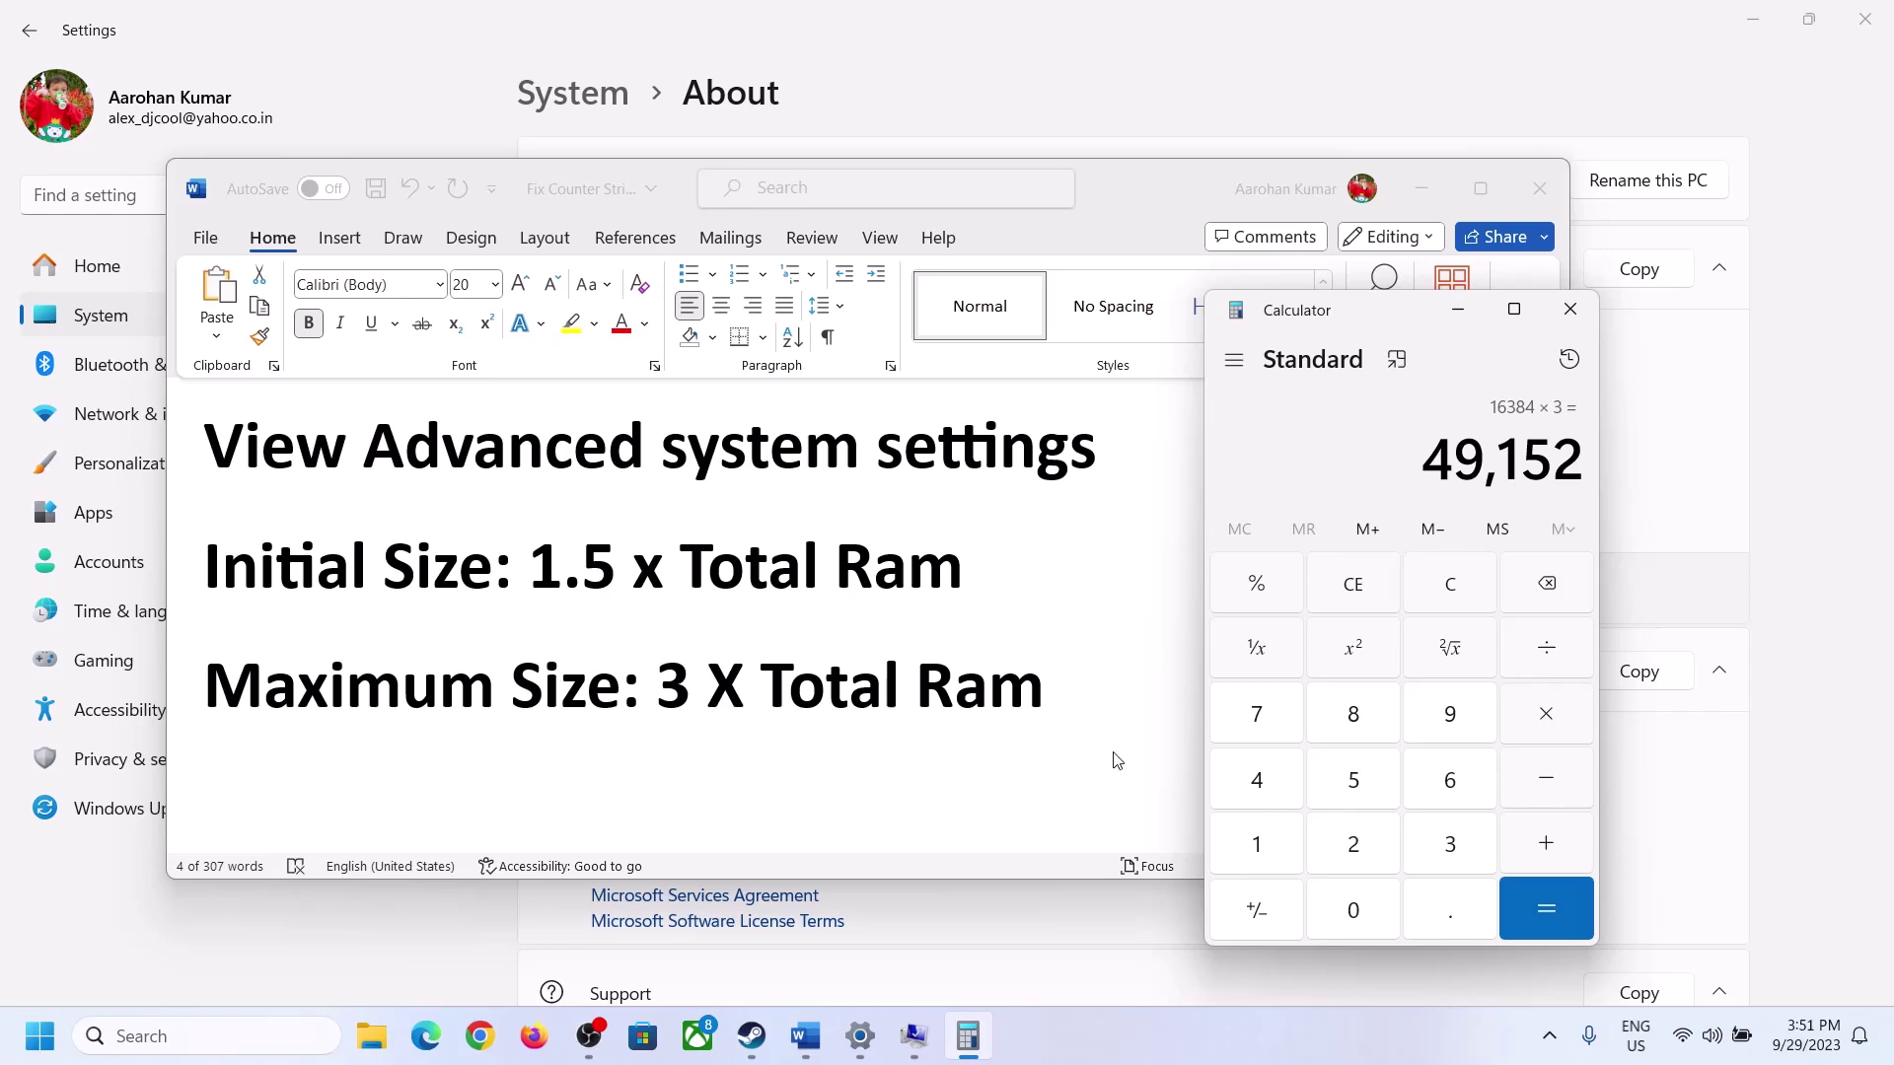
Return to the Virtual Memory dialog and set drive C:'s maximum paging file size to 49152 MB, applying the custom size
left_click(913, 1035)
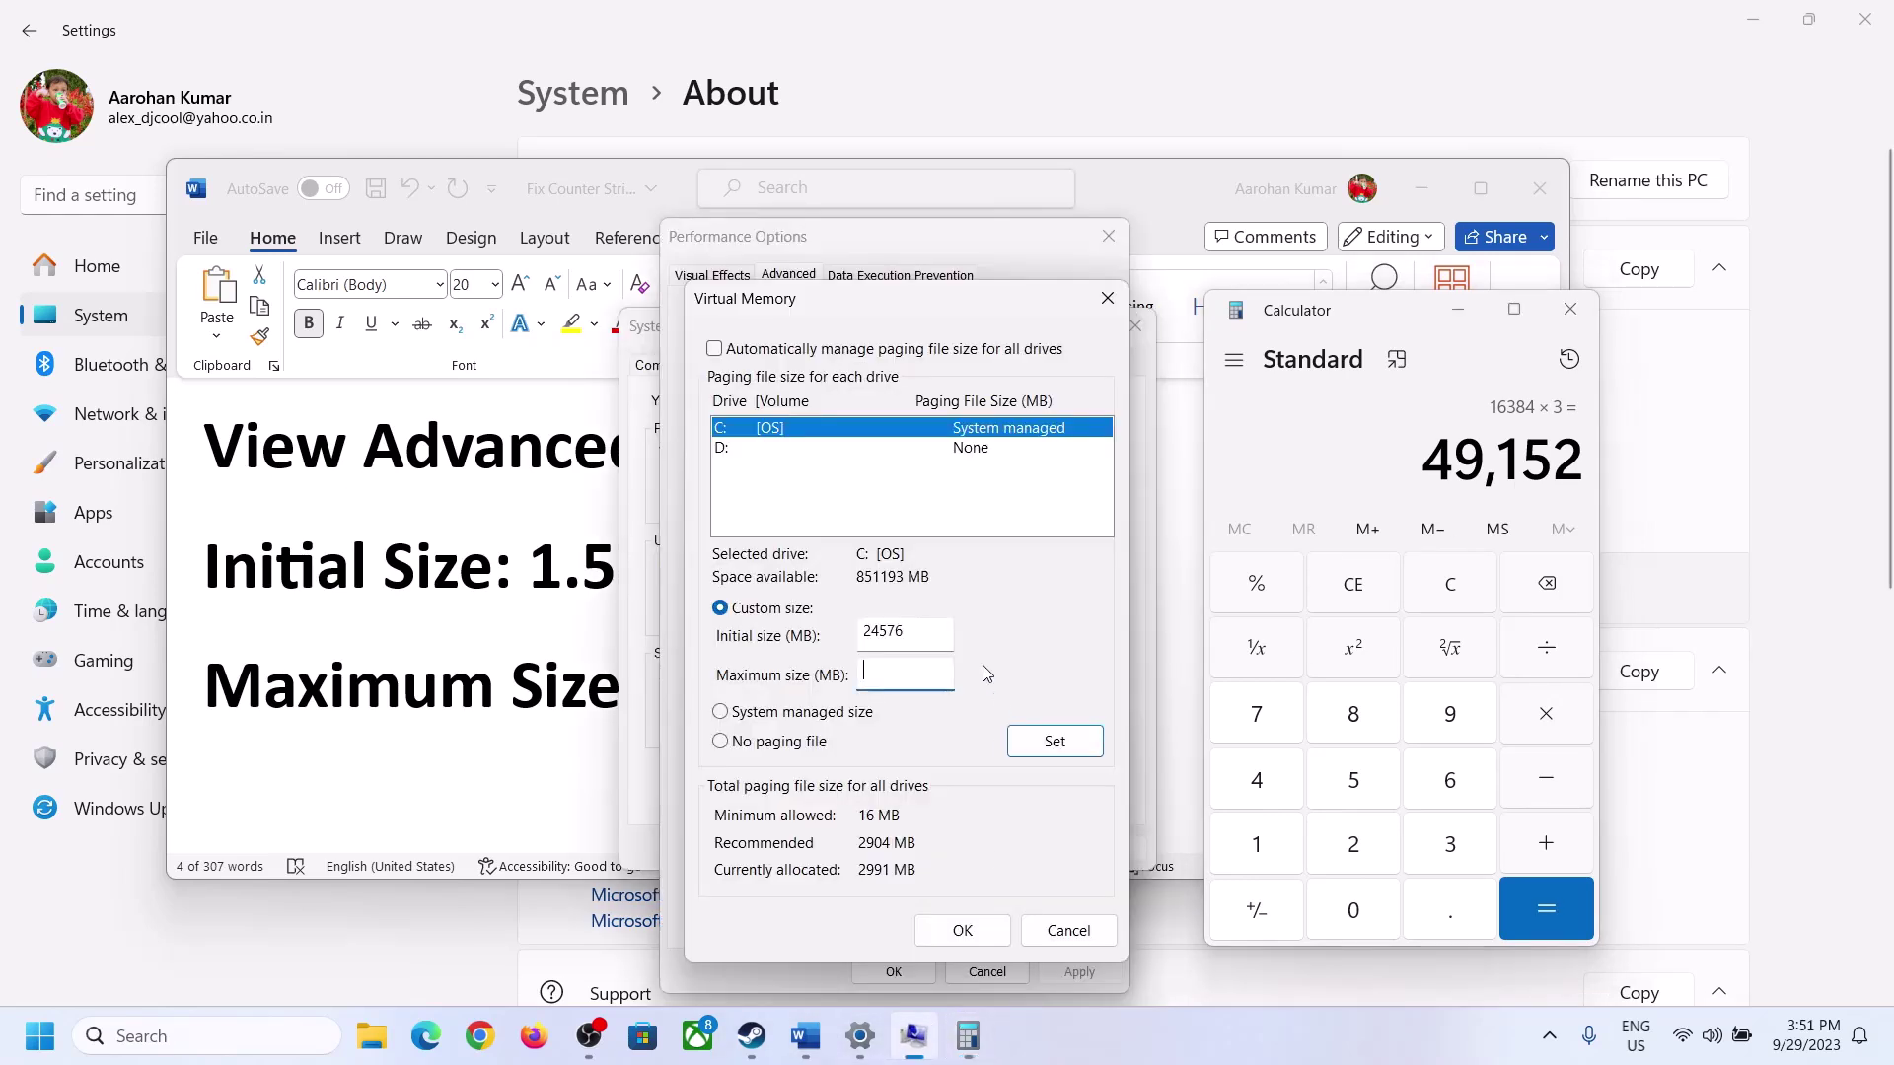
left_click(887, 675)
type("4")
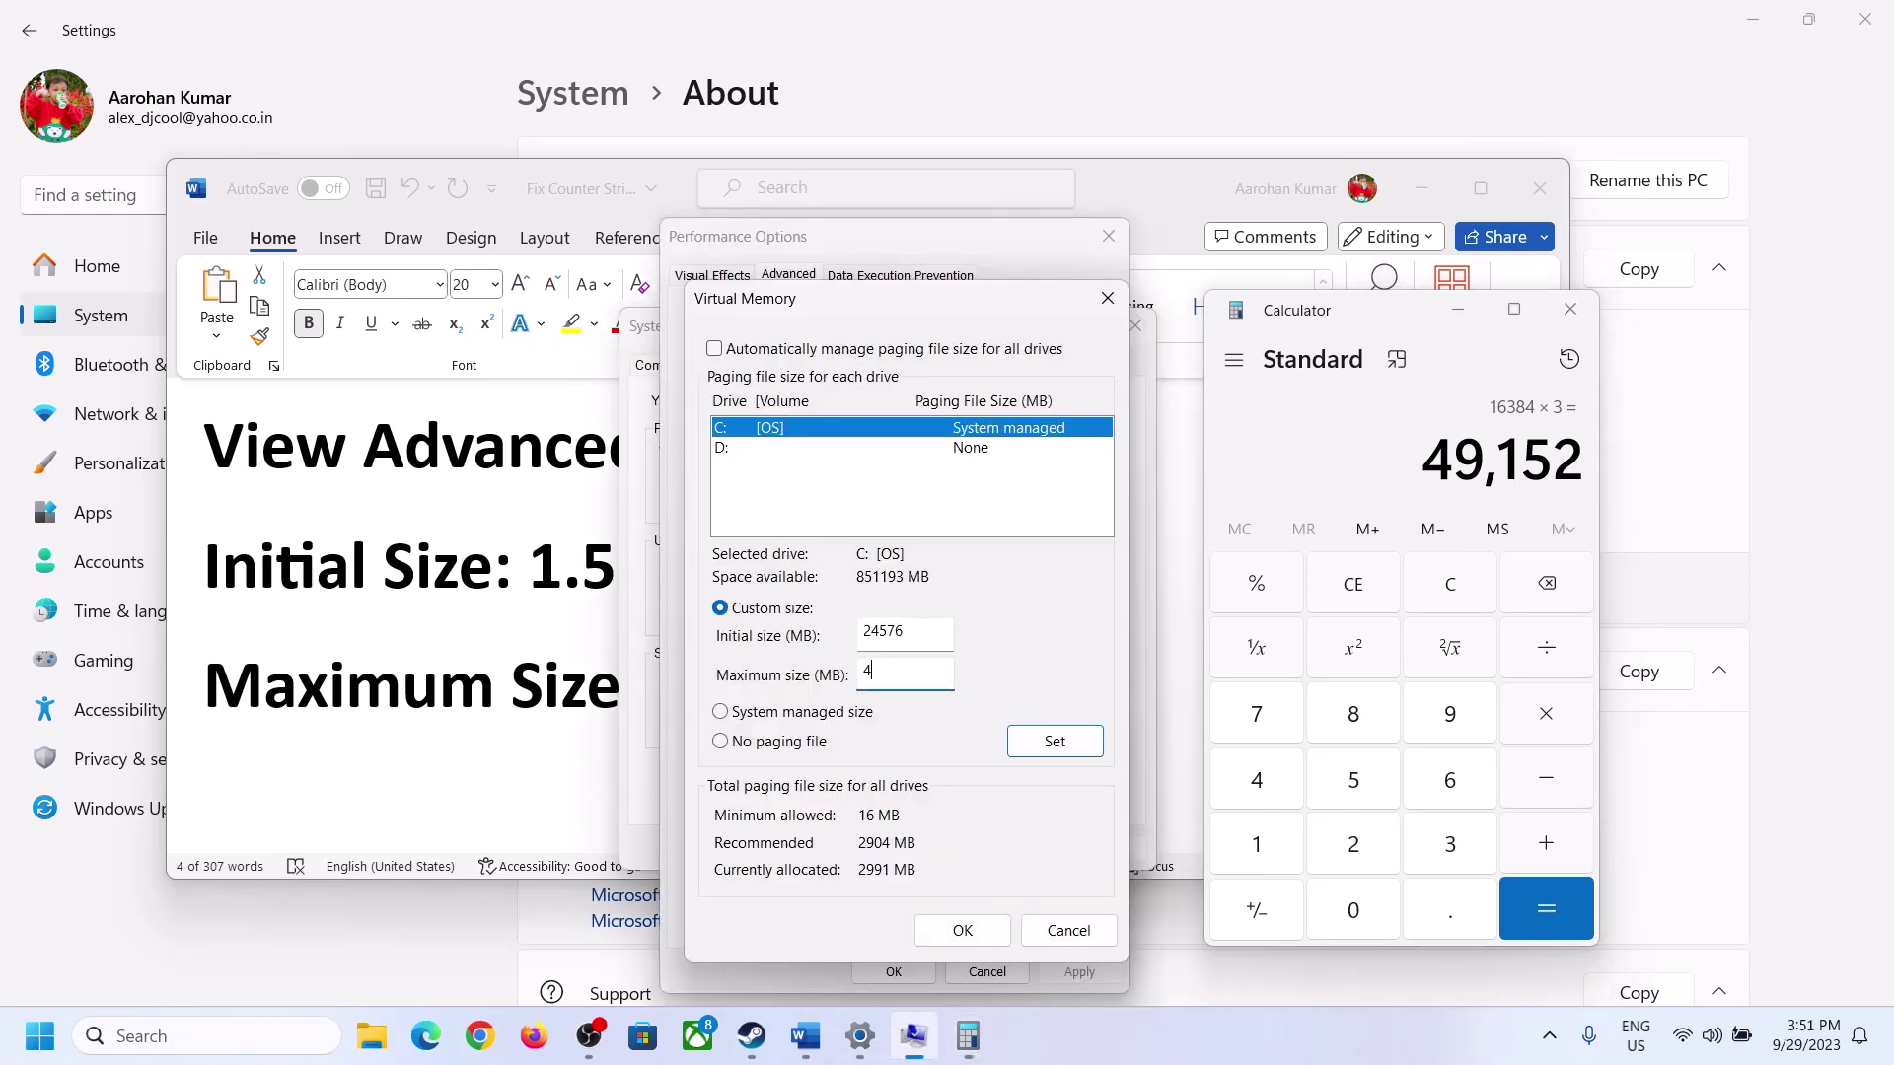
type("912")
type("5")
type("2")
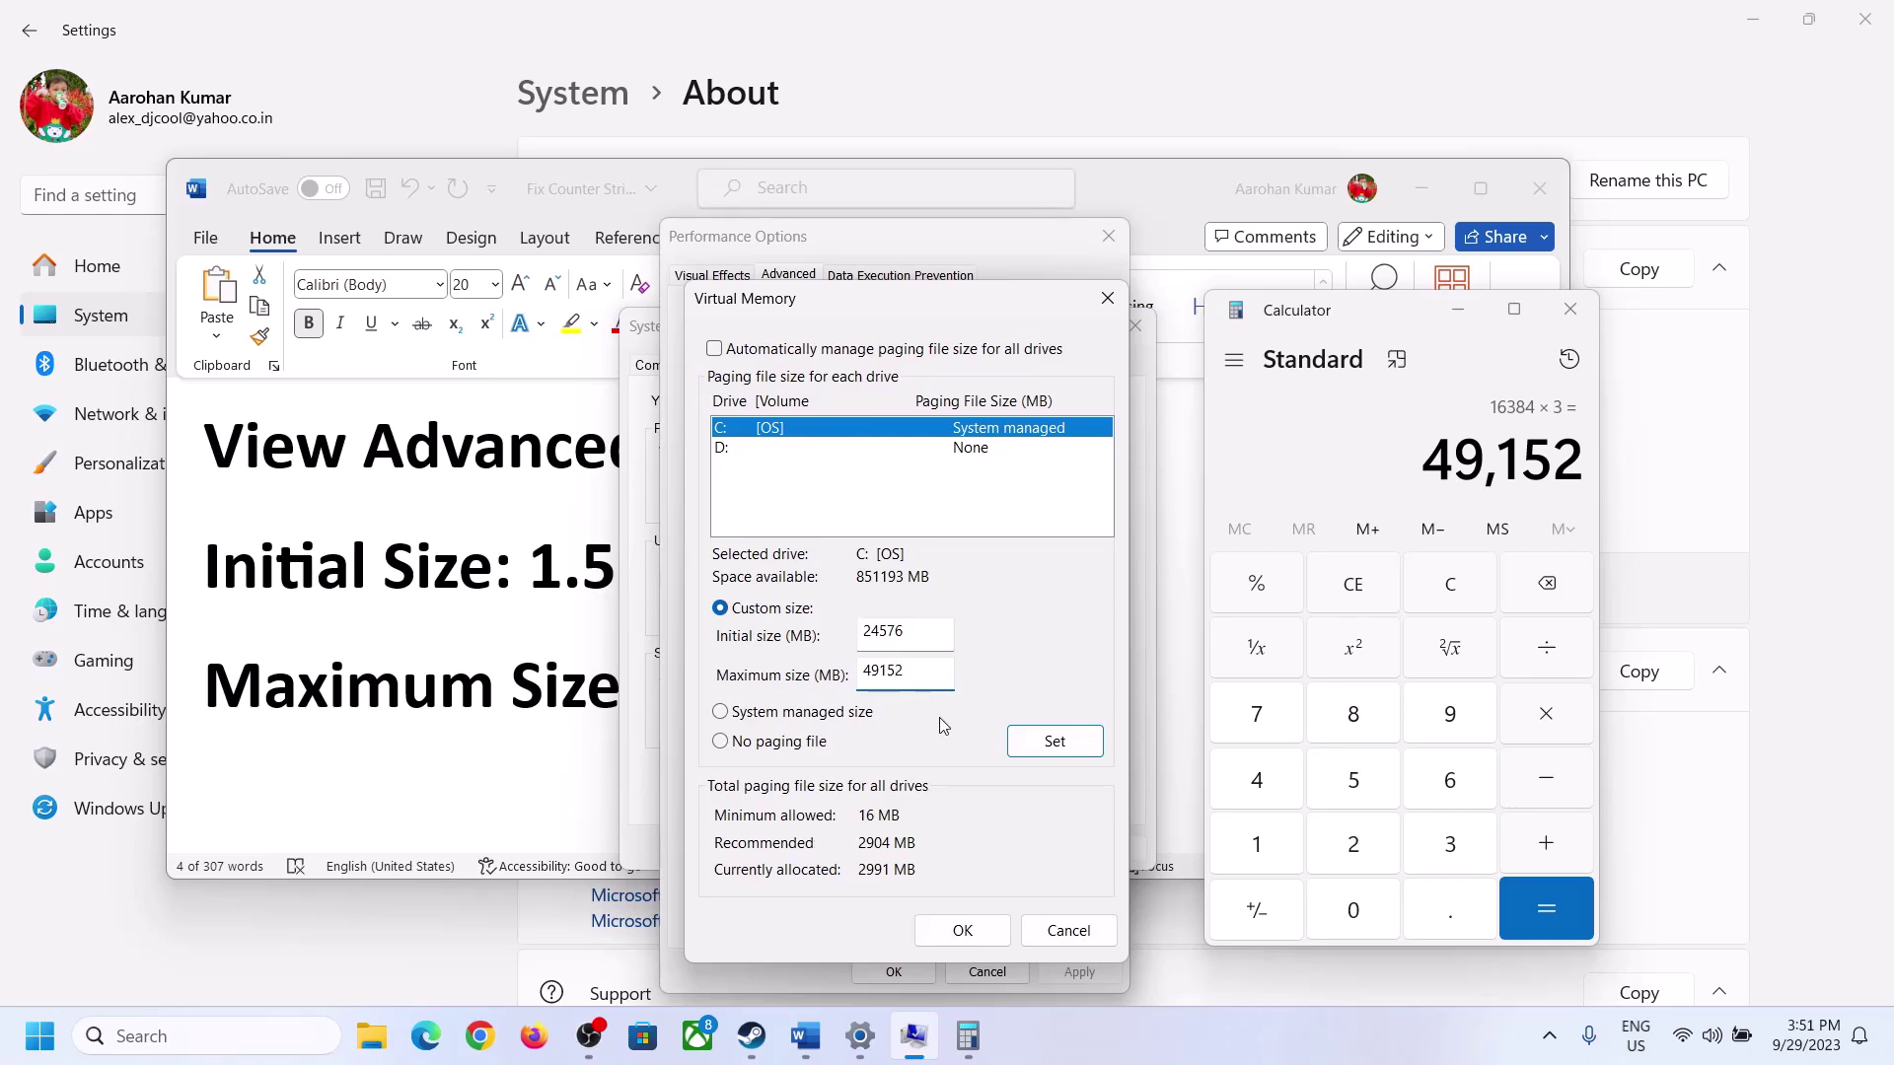
left_click(1053, 746)
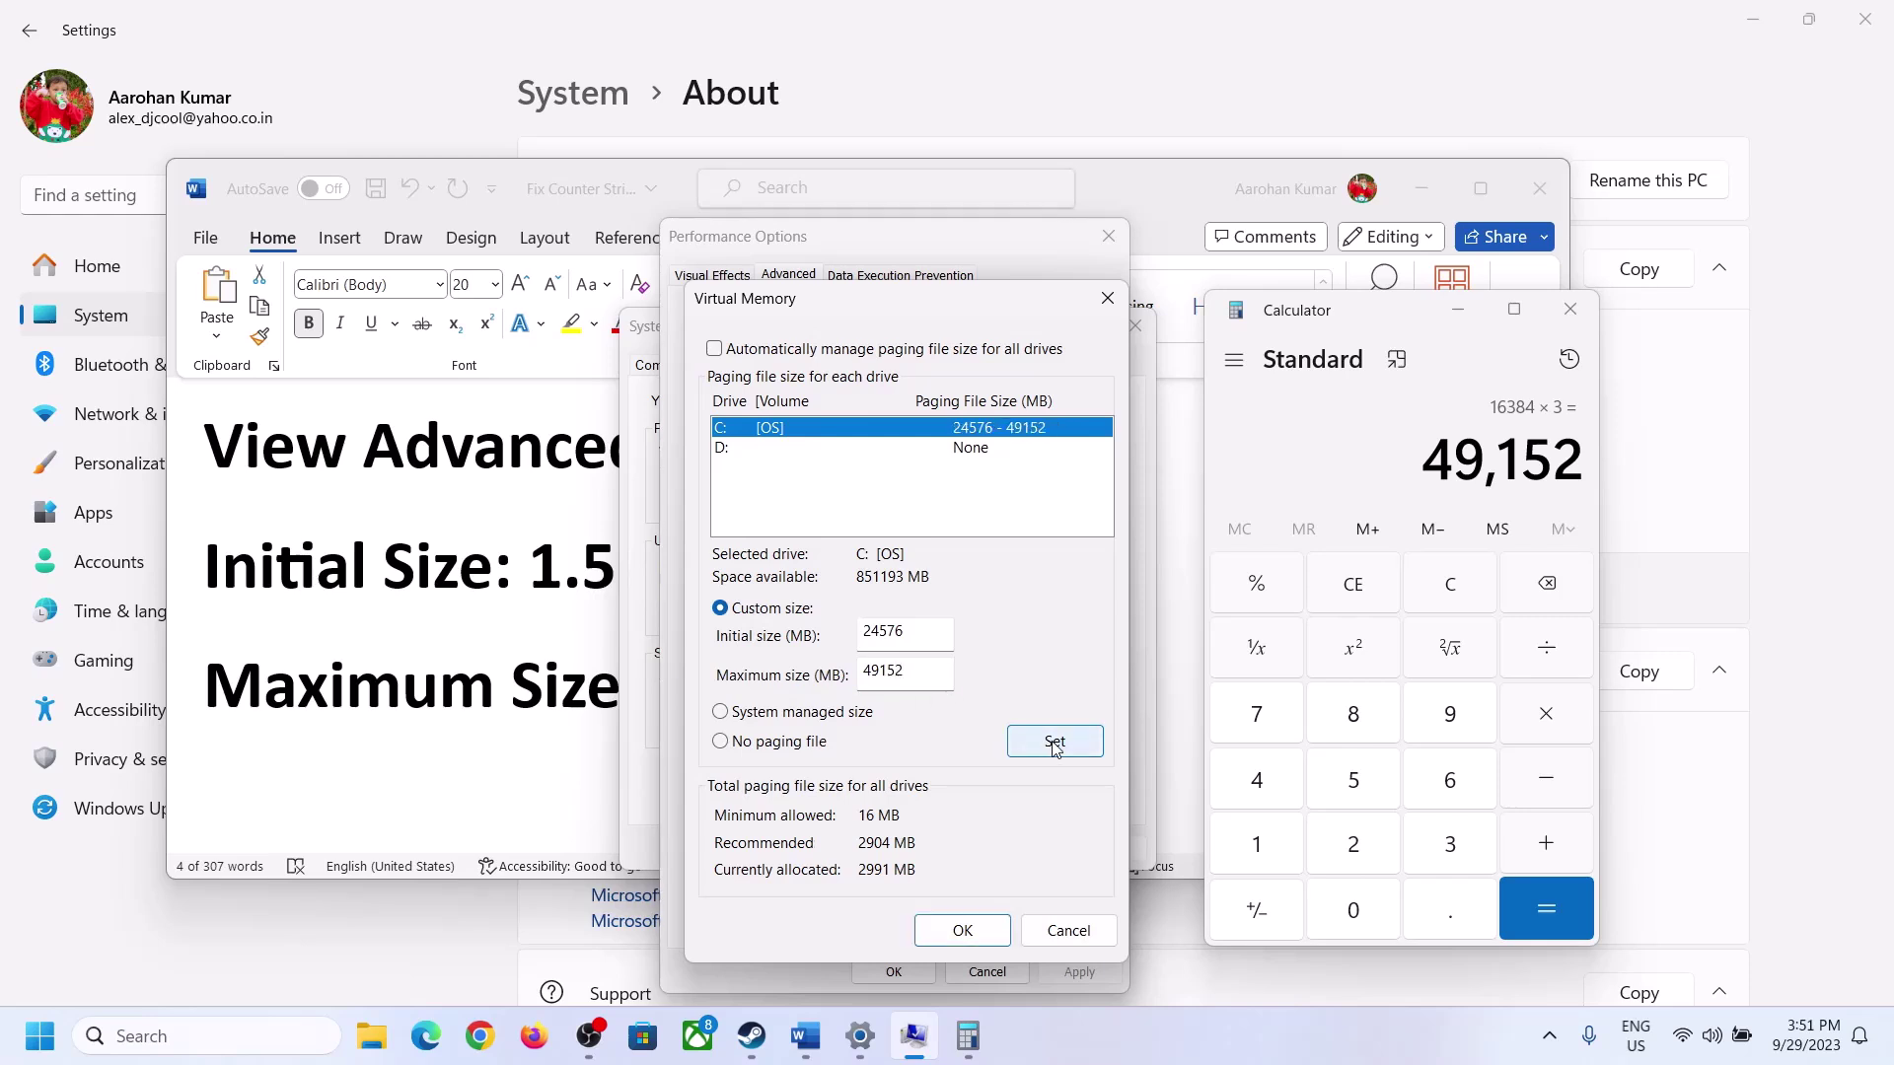
Confirm the Virtual Memory, Performance Options and System Properties dialogs, and dismiss the restart prompt without restarting
left_click(961, 930)
left_click(1144, 606)
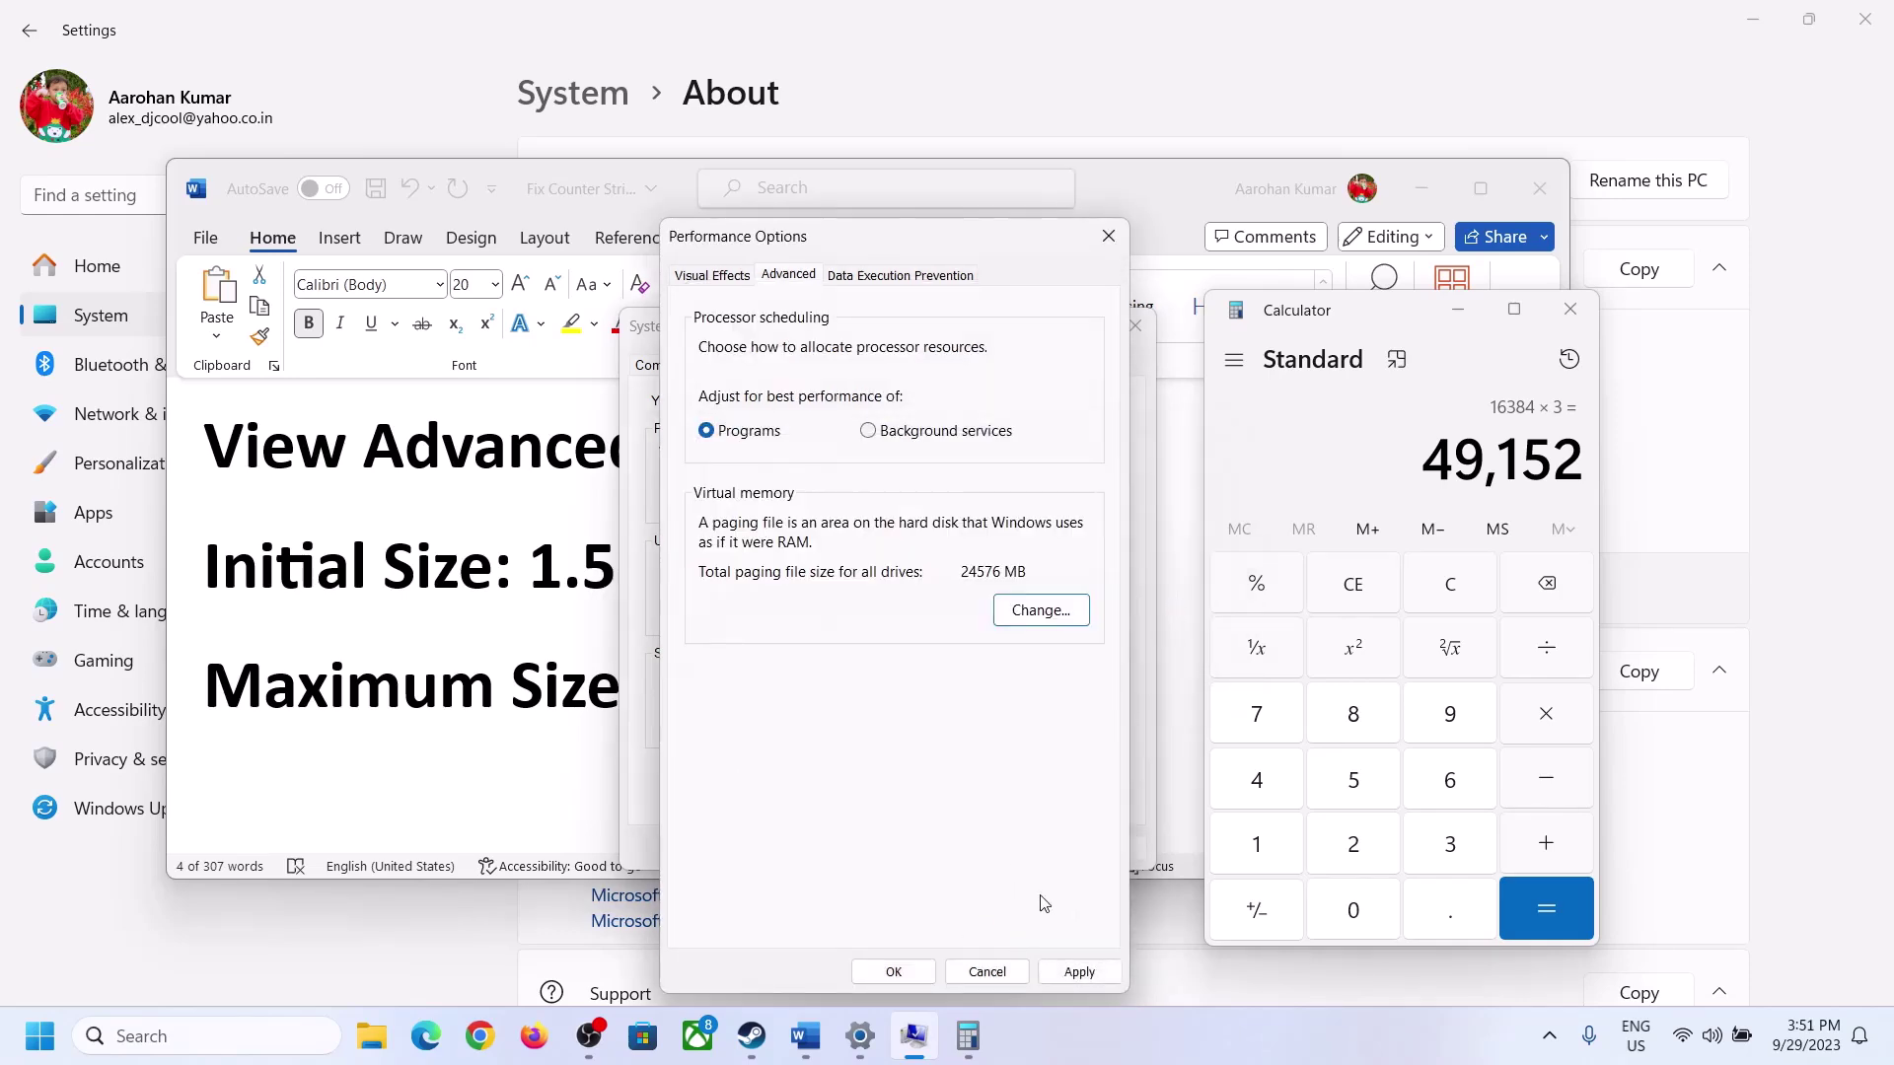
left_click(916, 977)
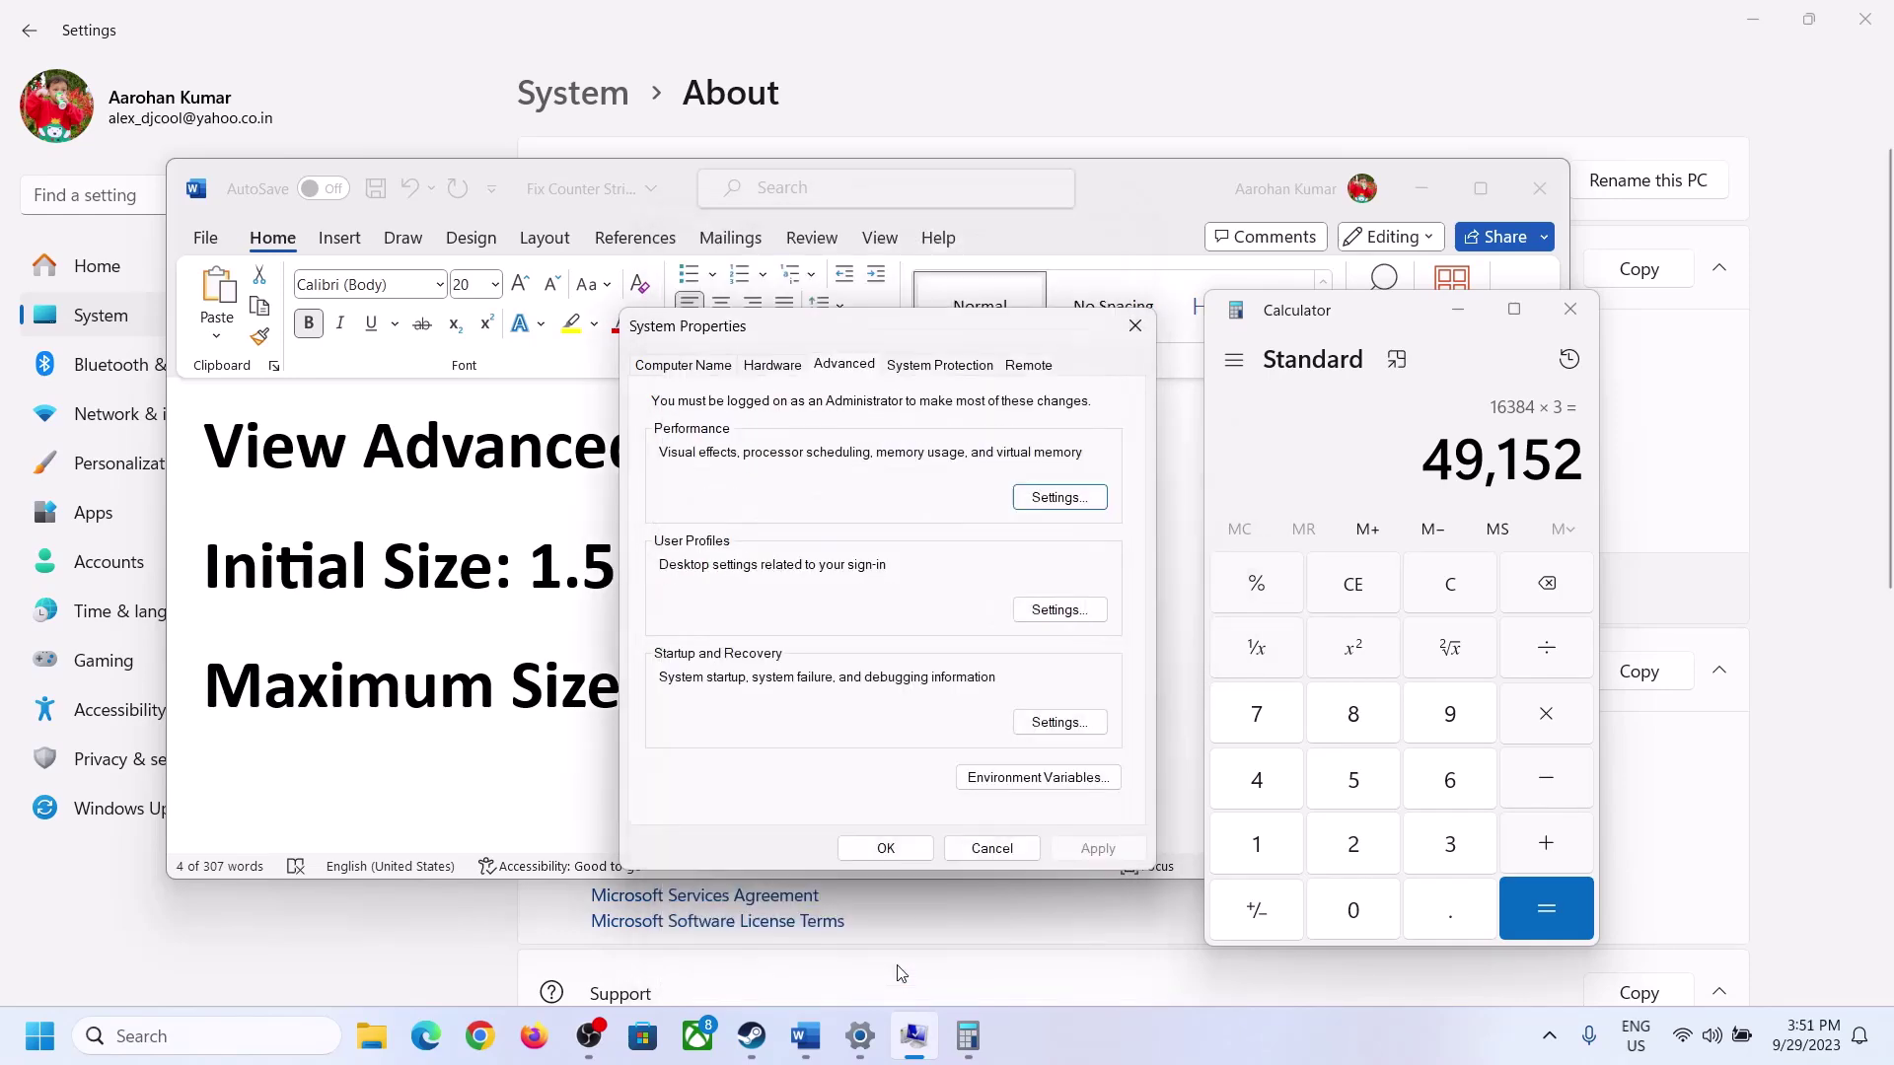
left_click(898, 847)
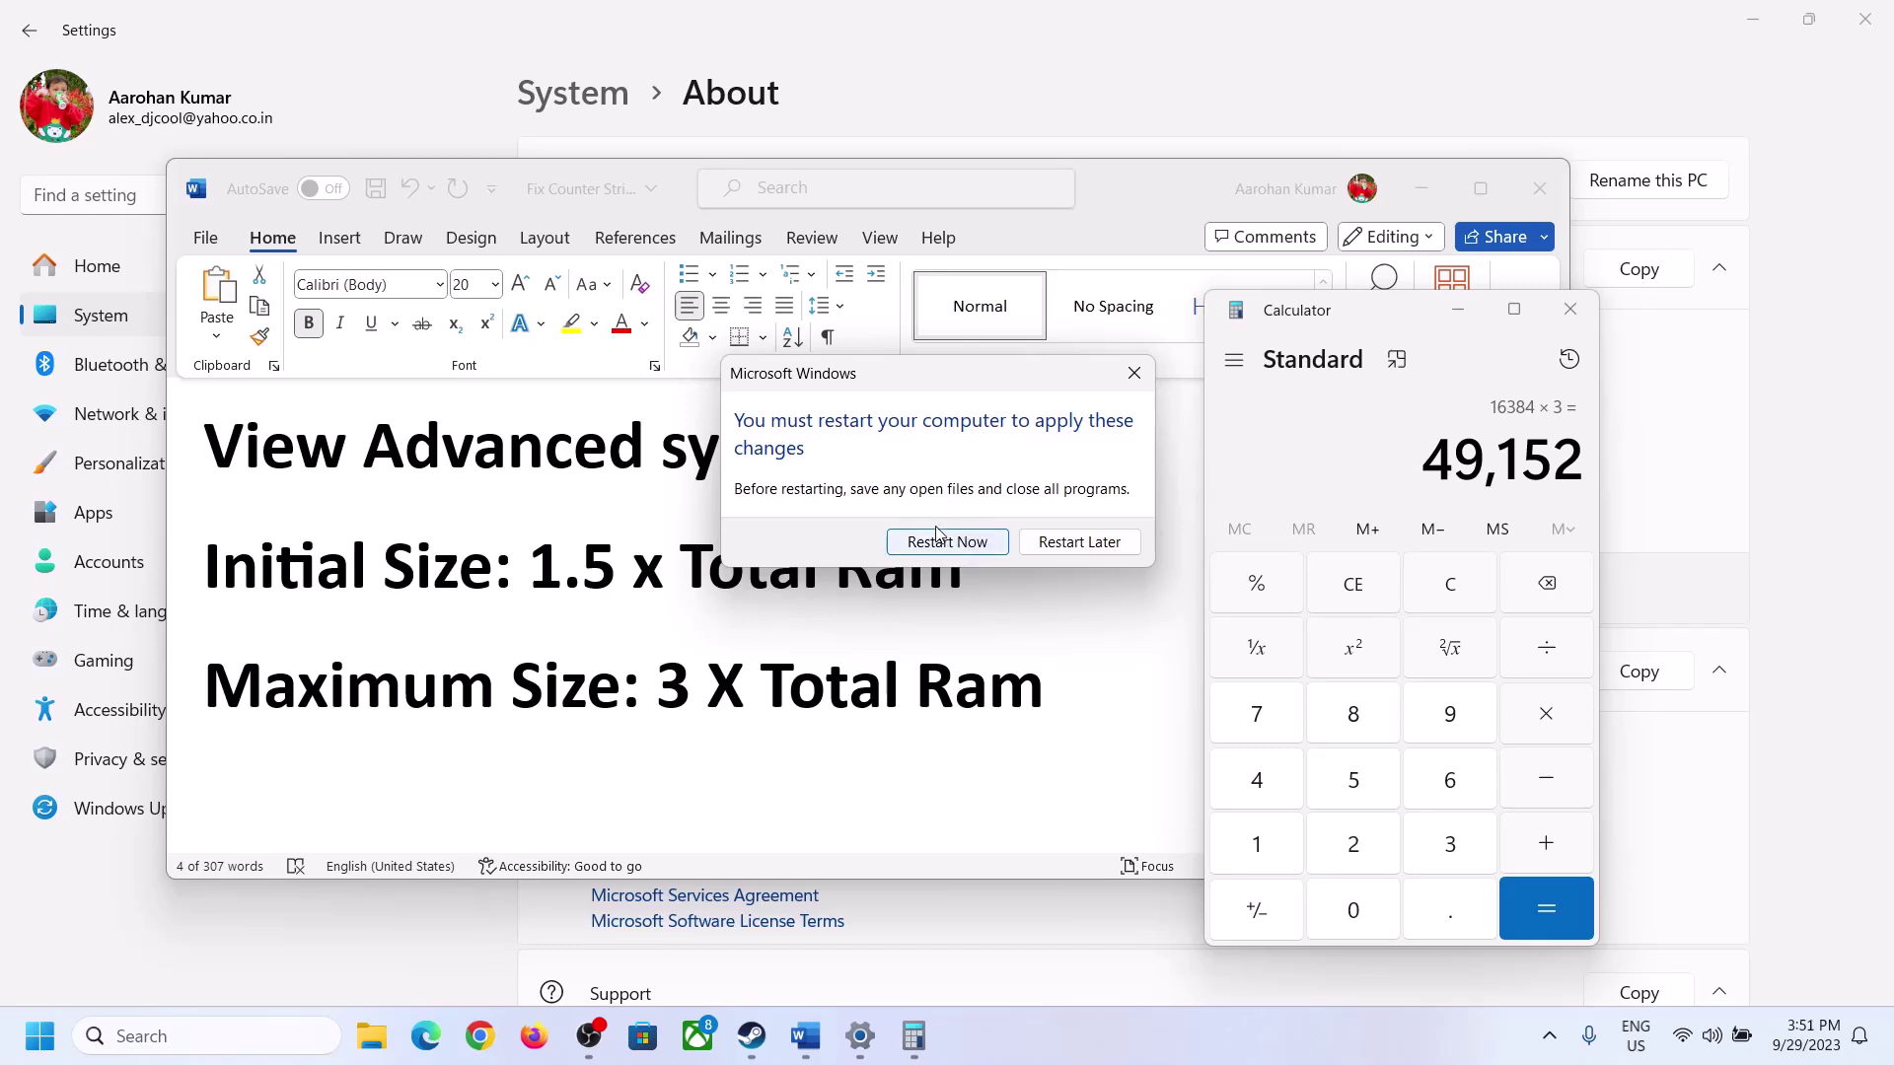
left_click(1134, 373)
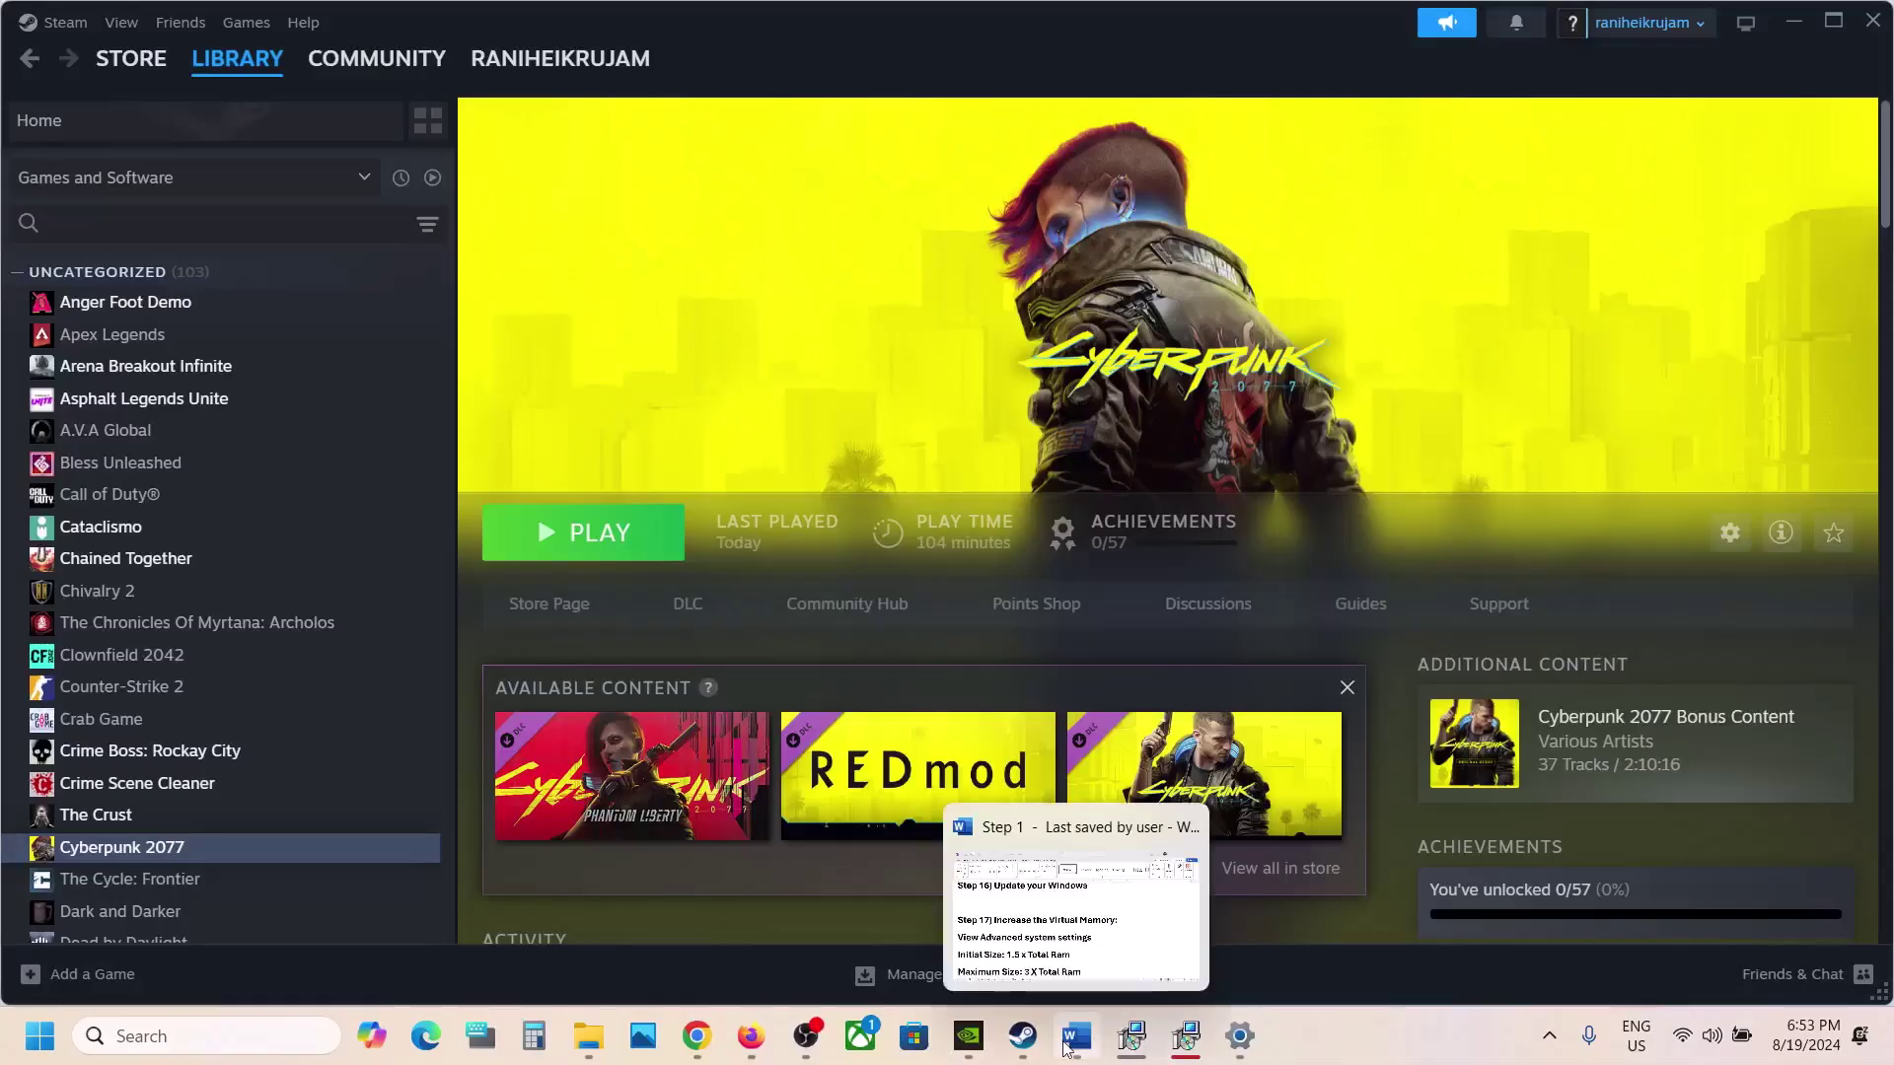
Switch to the Word troubleshooting document and highlight the Step 18 instruction about updating the BIOS
left_click(1070, 1040)
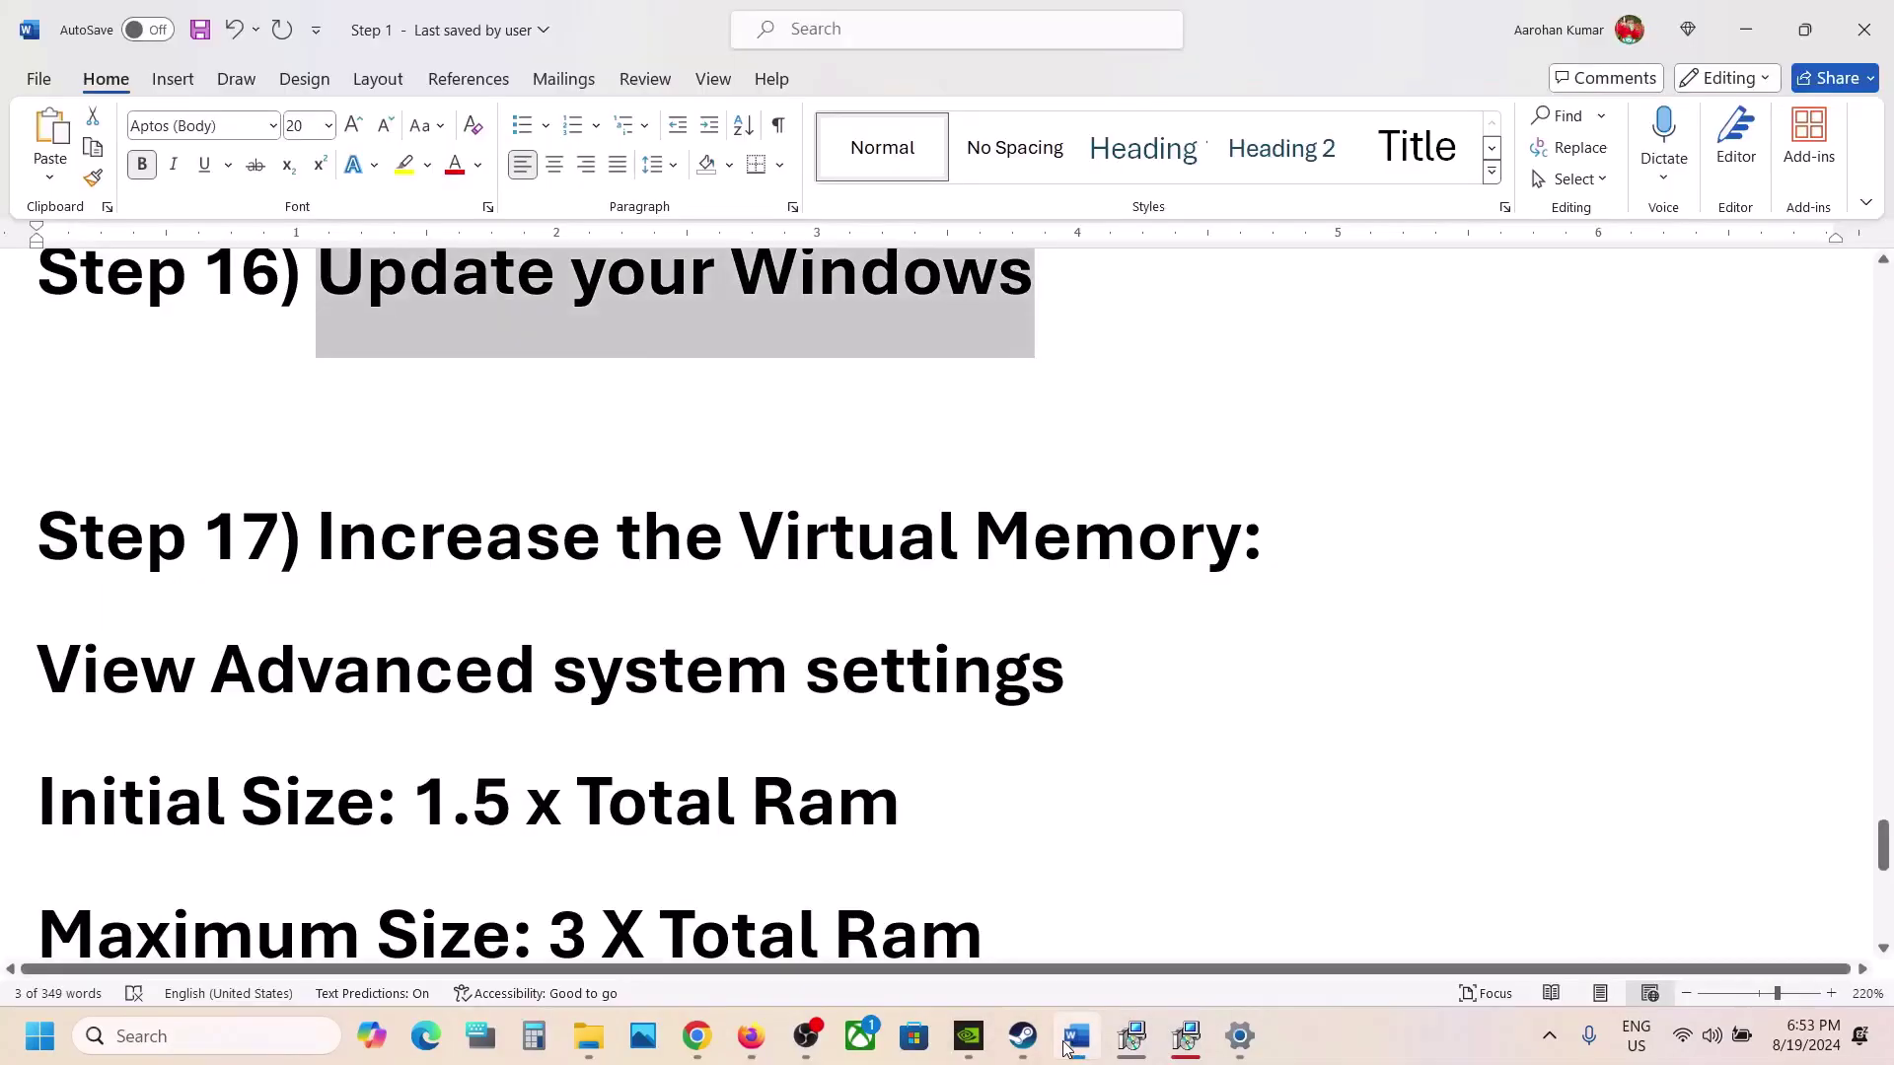
scroll(828, 700, "down", 5)
scroll(804, 710, "up", 1)
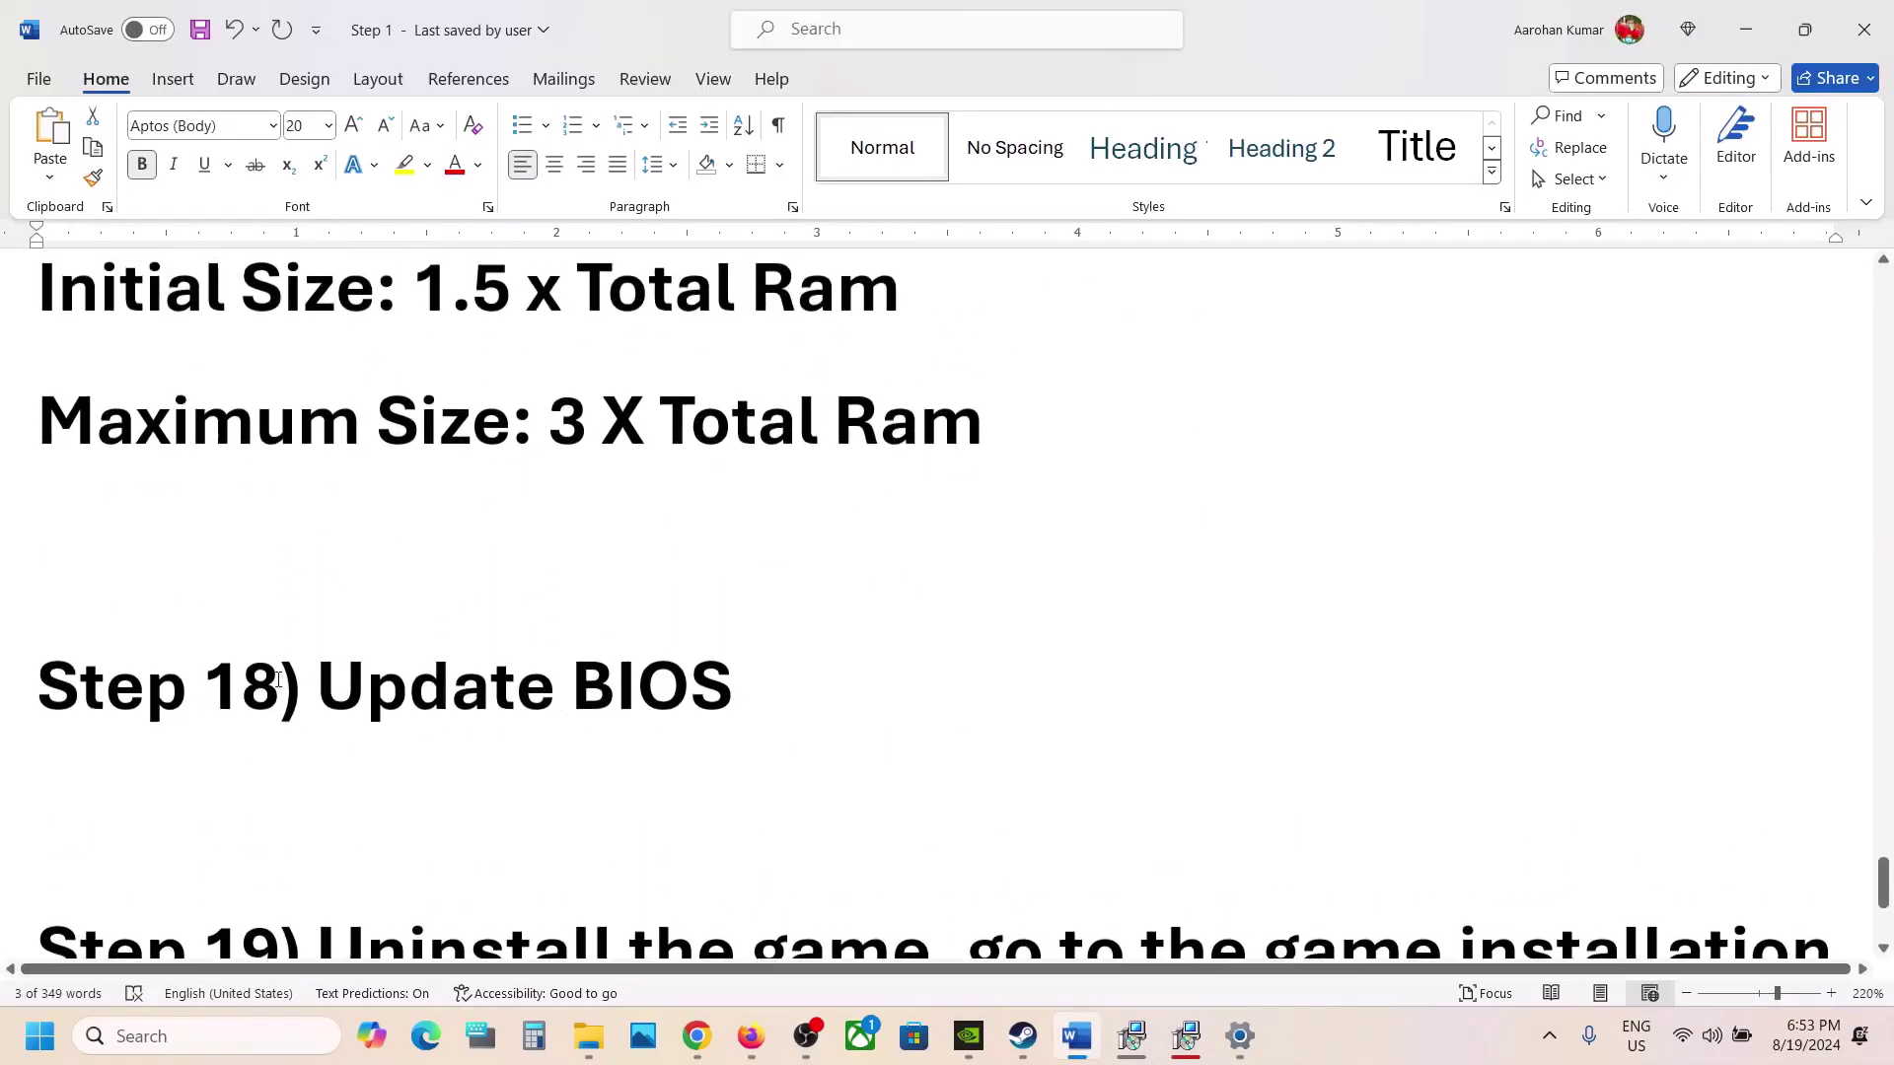
left_click_drag(279, 680, 803, 684)
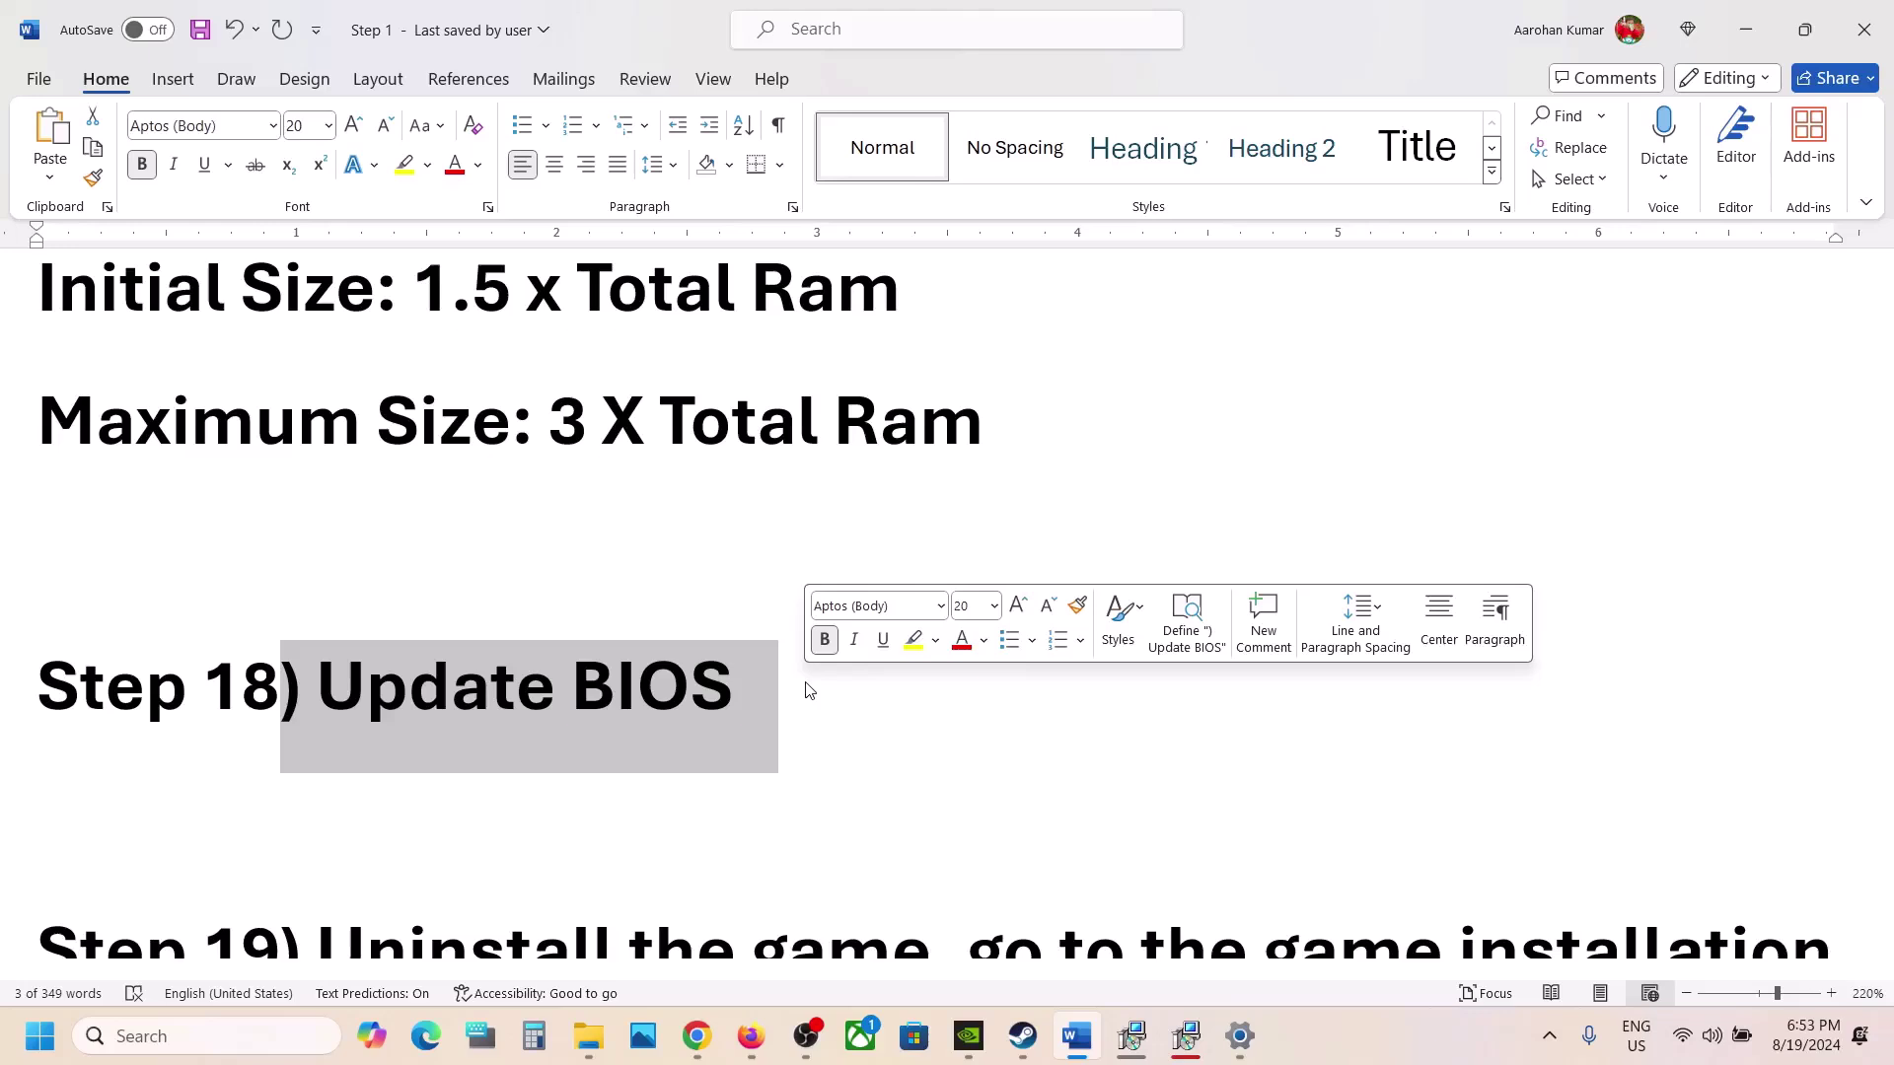
Check the battery charge level in the Windows quick settings and return to the document
left_click(1742, 1035)
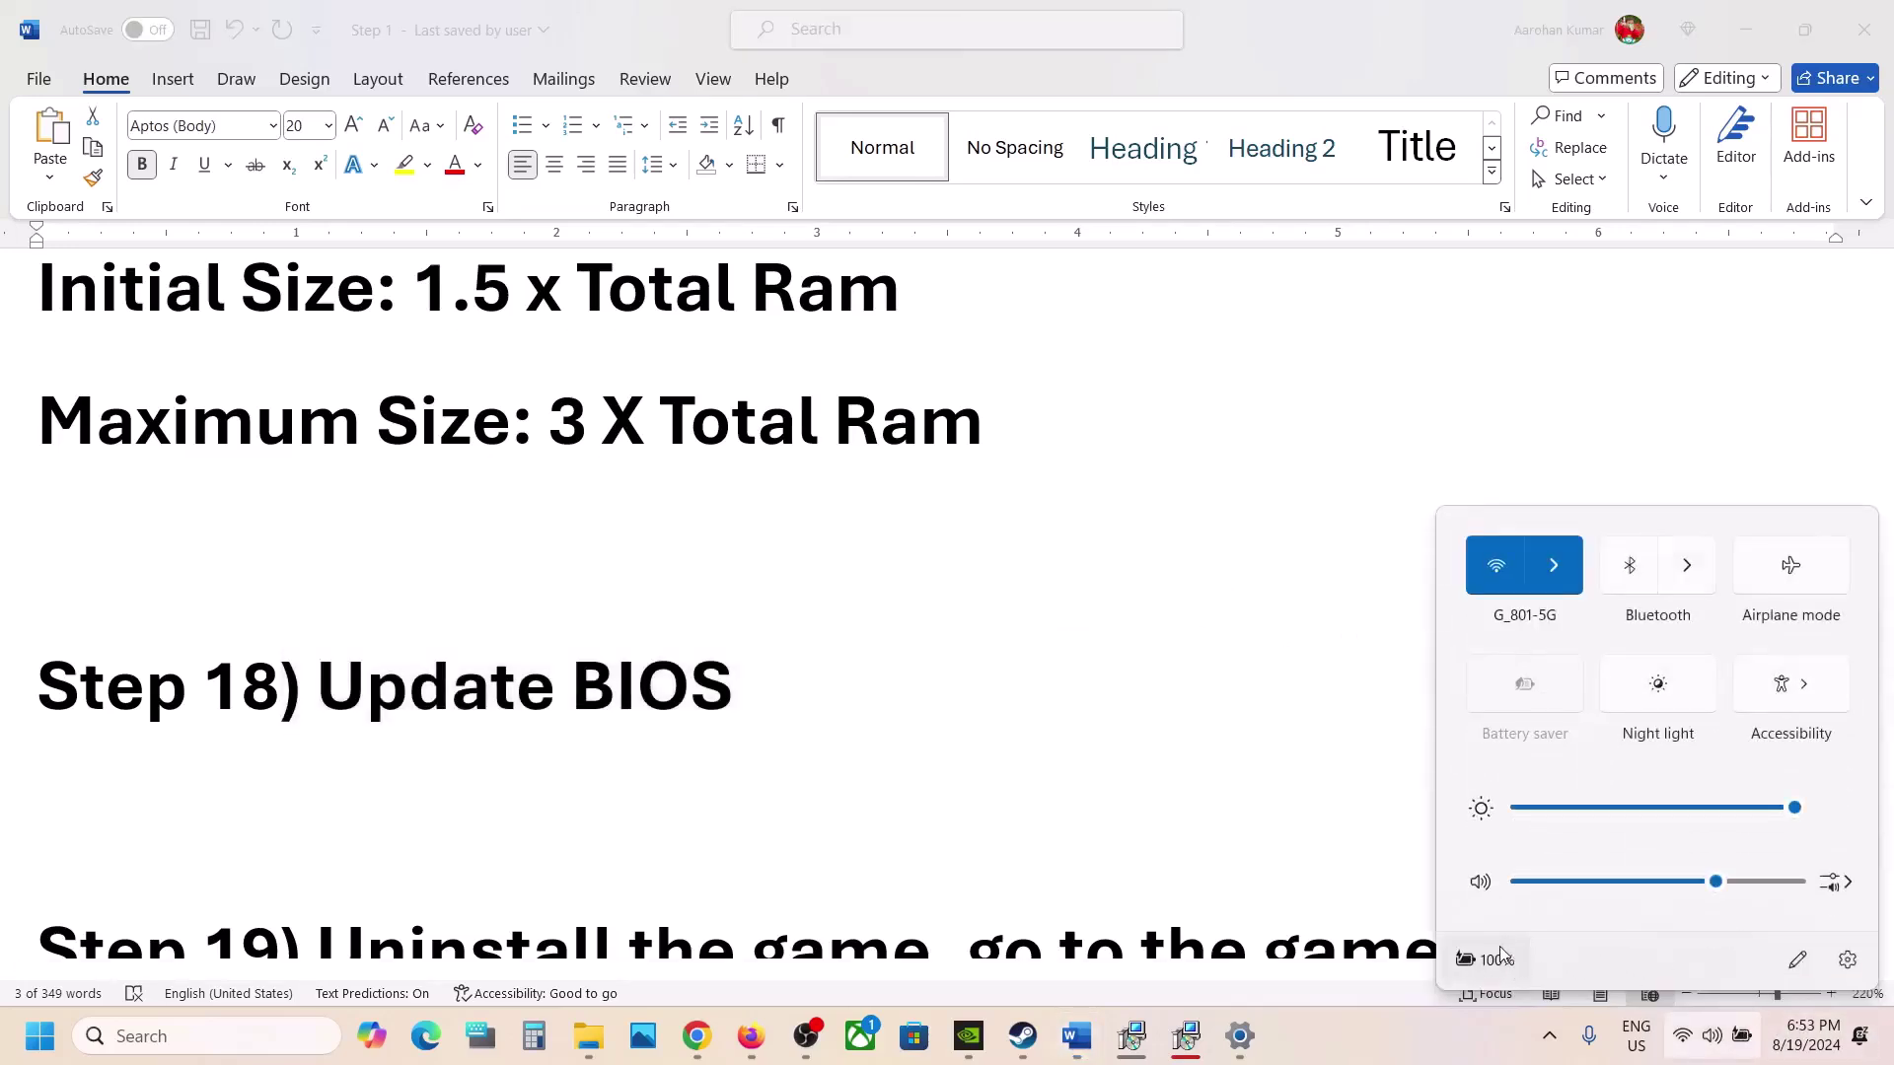
mouse_move(1525, 973)
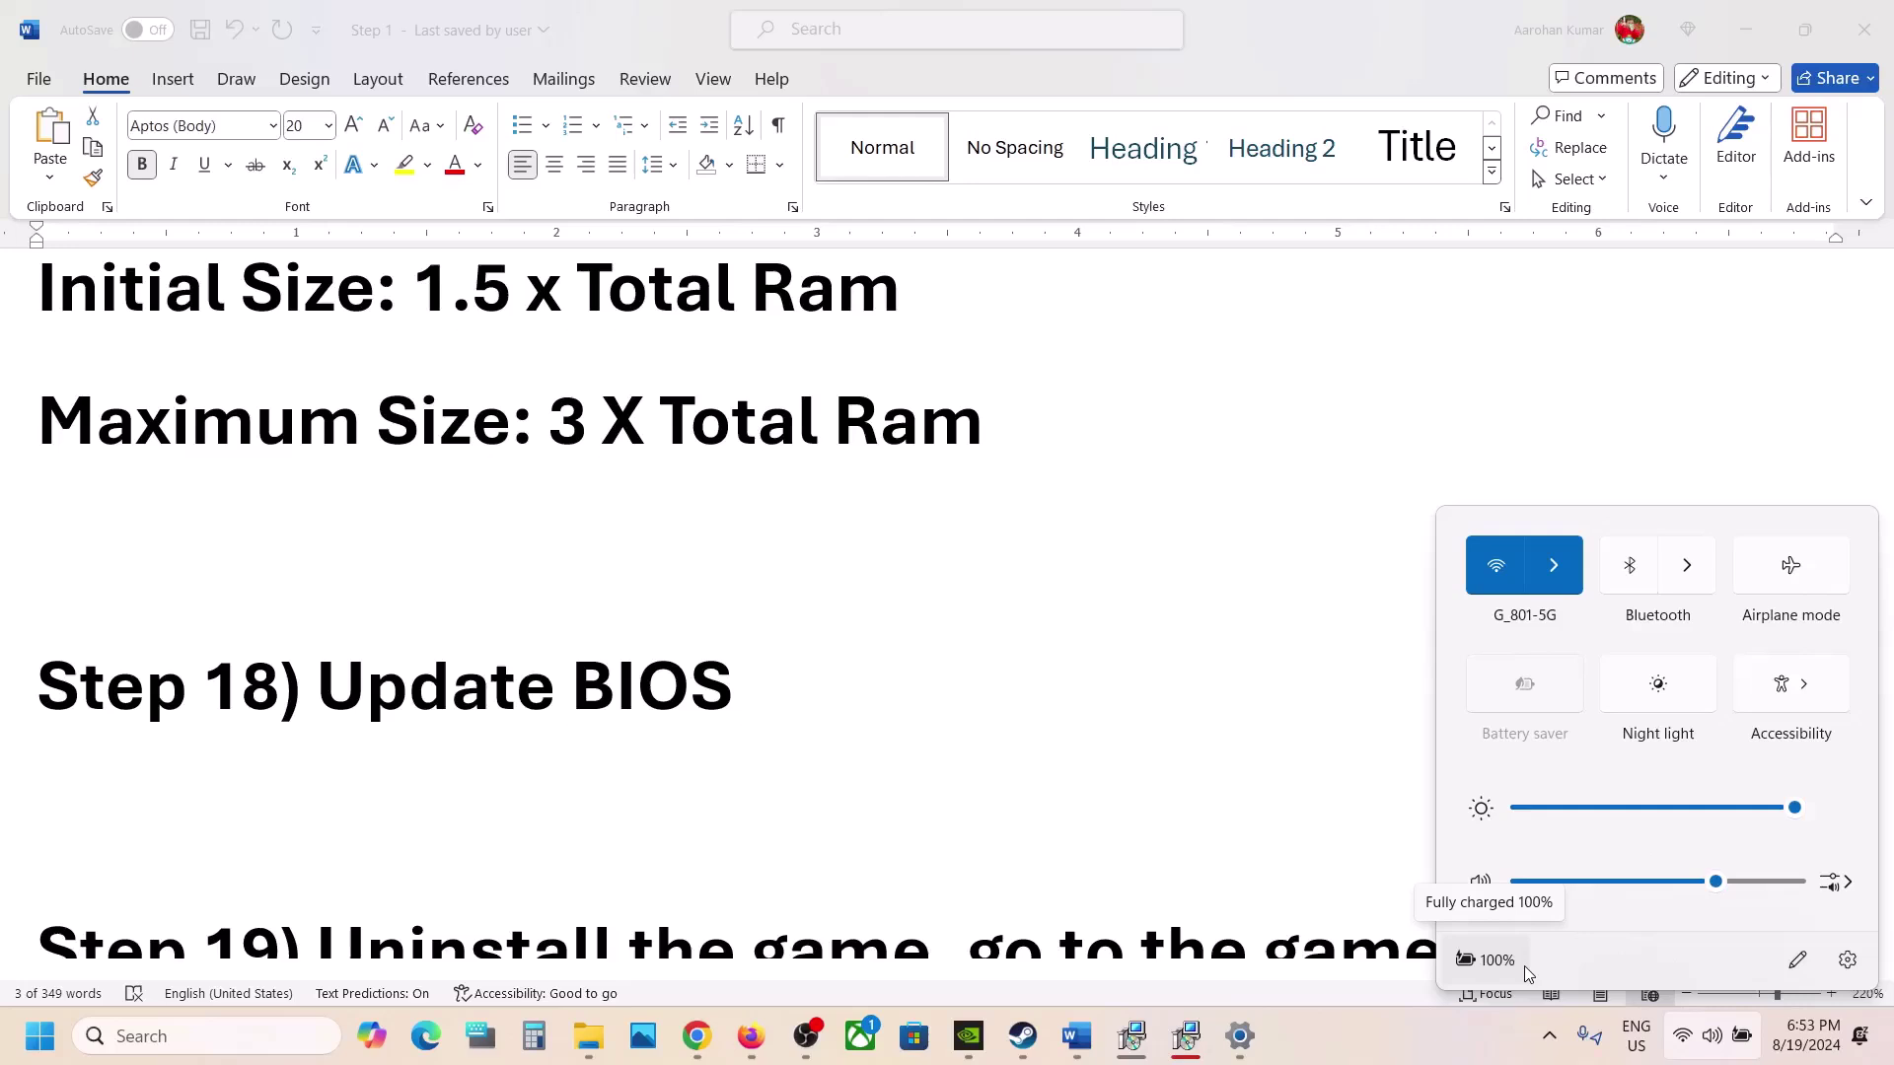
left_click(782, 824, "shift")
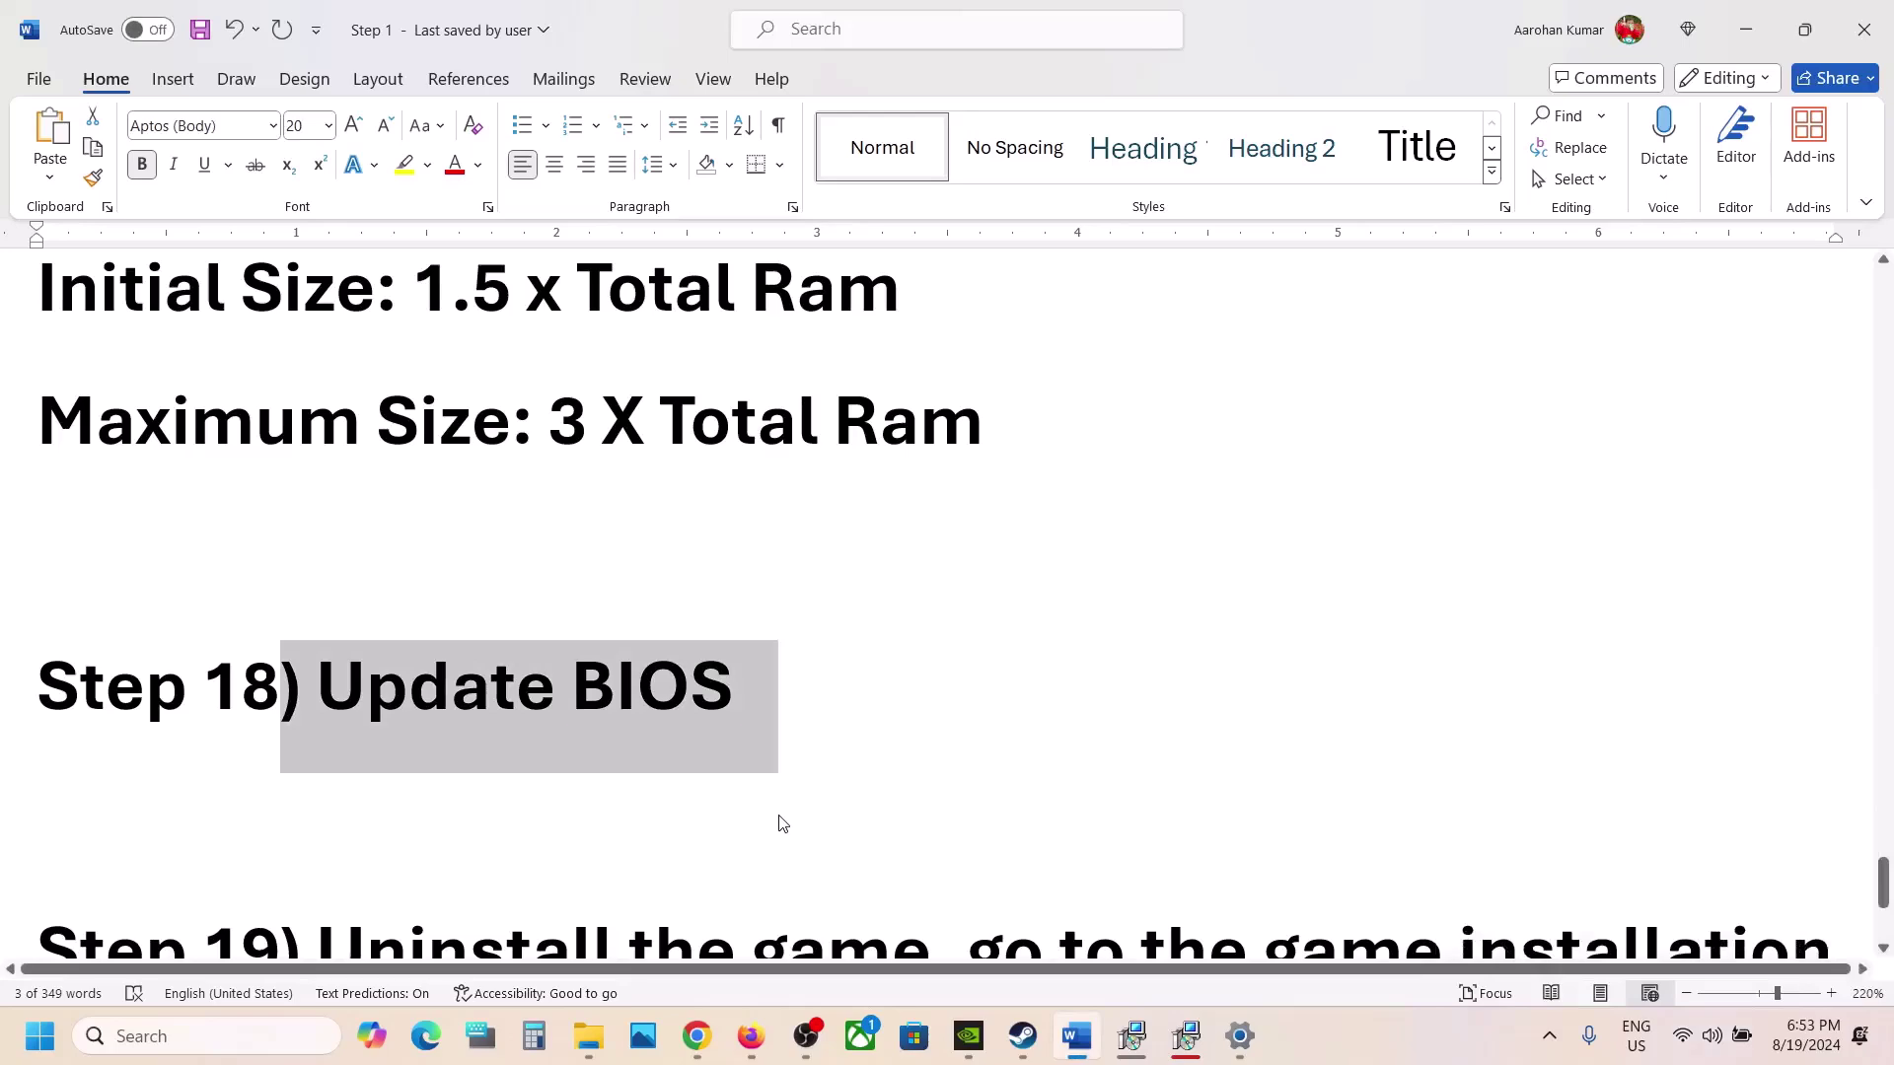
Read Step 19 in the document, highlighting the instructions to uninstall the game, delete its folder and reinstall to C Drive
scroll(690, 770, "down", 3)
left_click_drag(331, 621, 1119, 725)
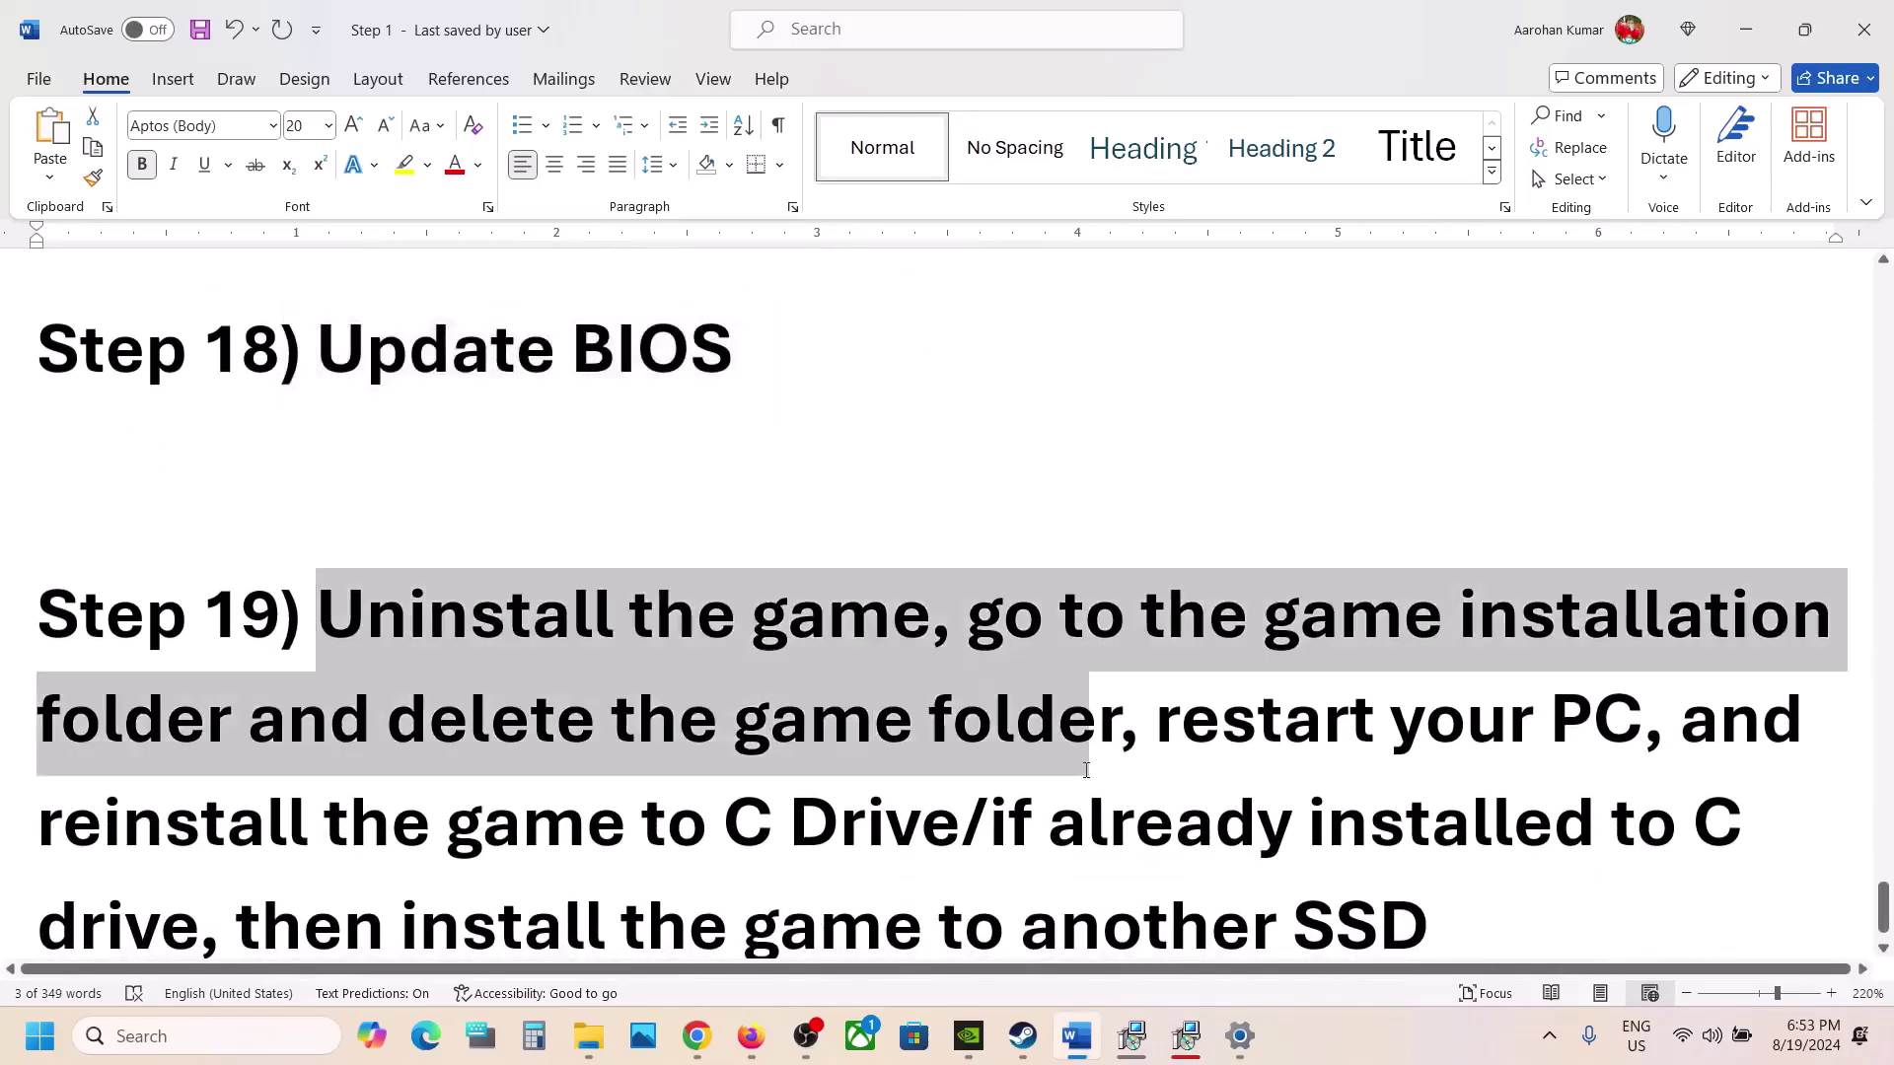
scroll(698, 758, "down", 2)
left_click_drag(668, 762, 952, 755)
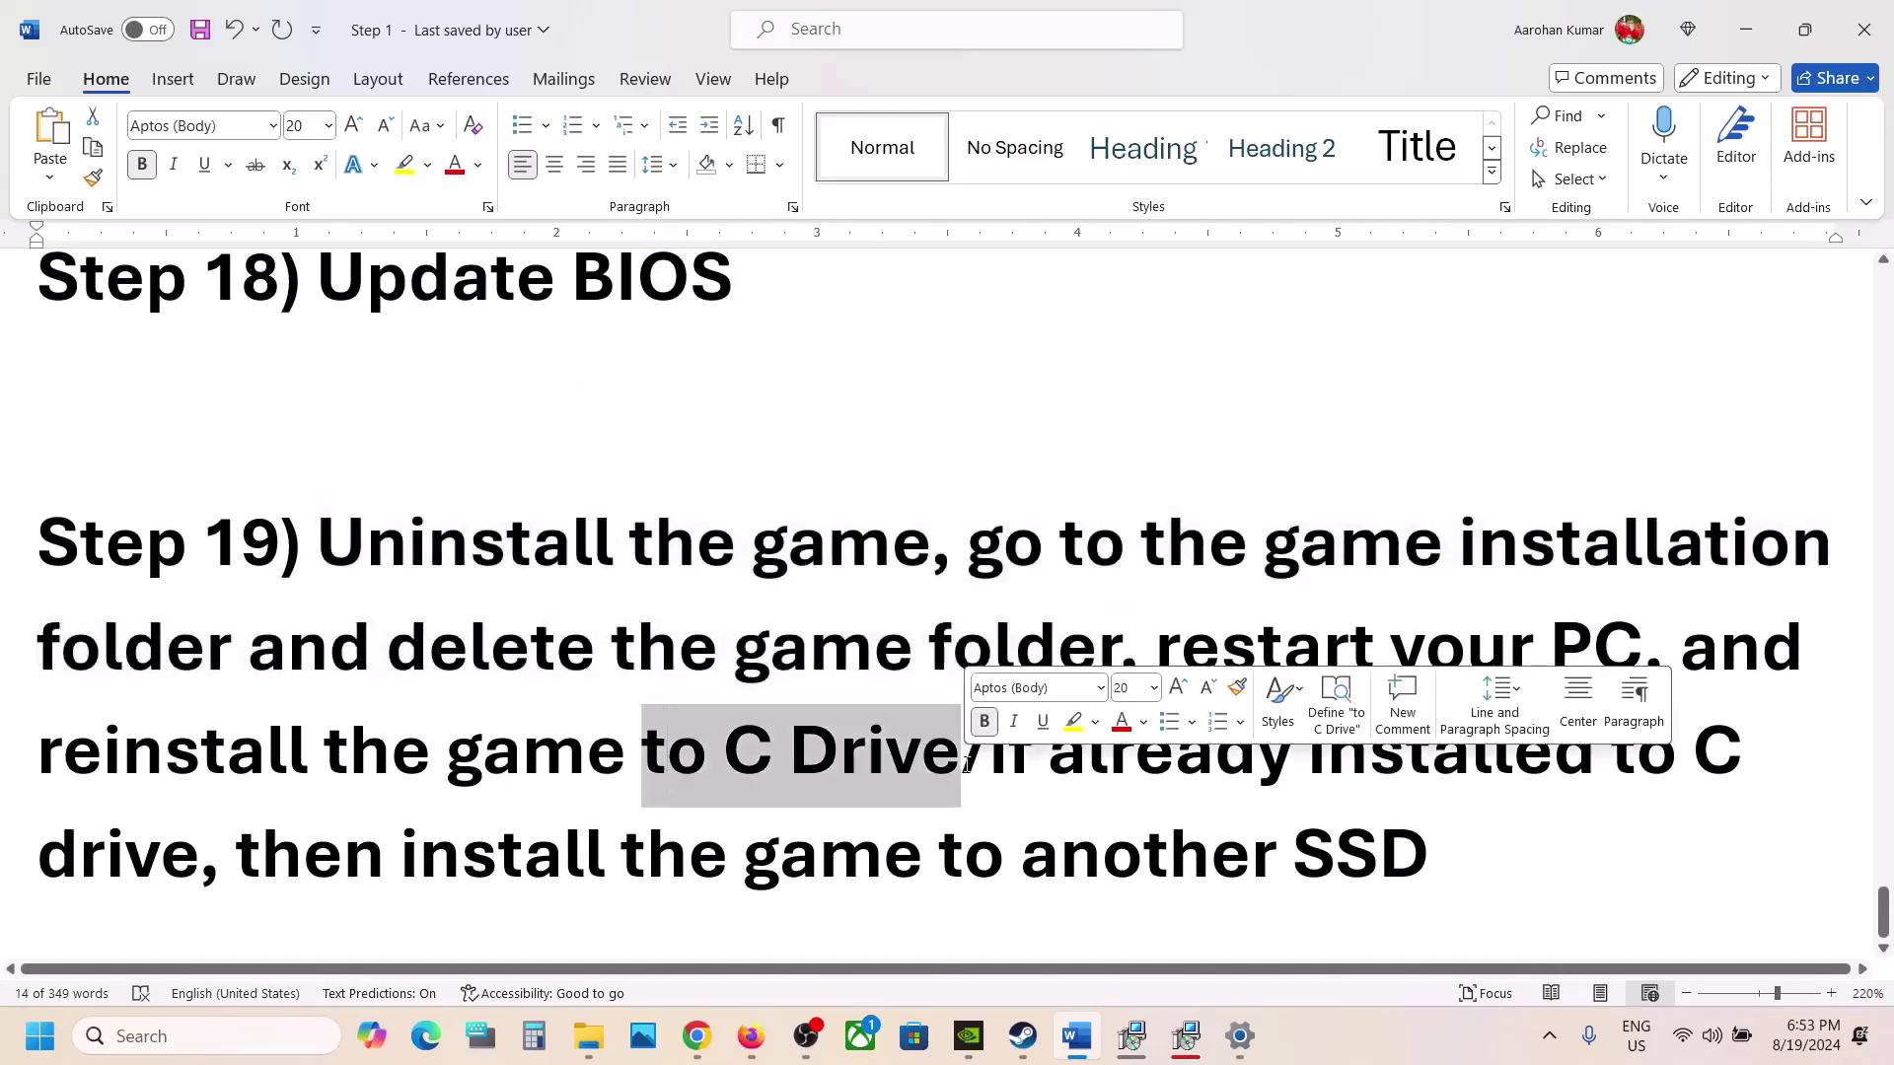
Switch to Steam and locate the Uninstall option for Cyberpunk 2077 without running it
key("alt+Tab")
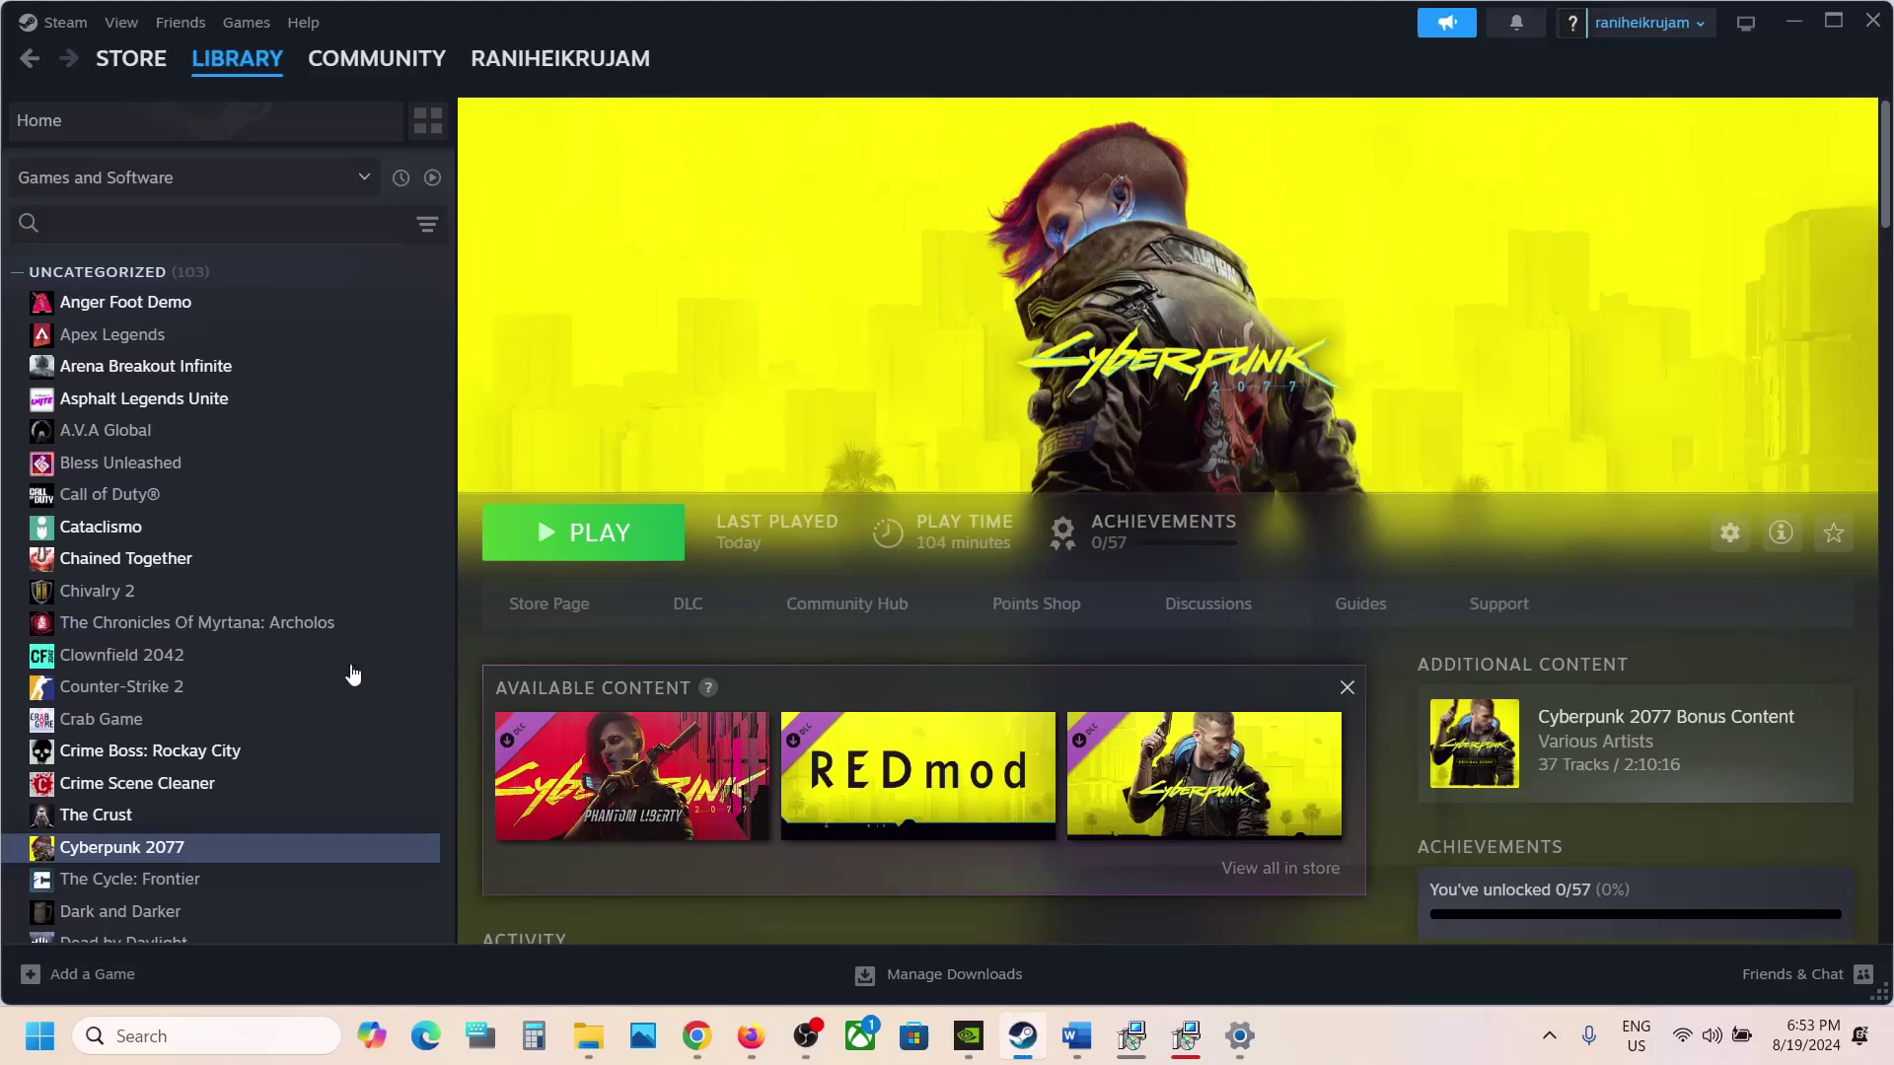
right_click(155, 846)
mouse_move(203, 794)
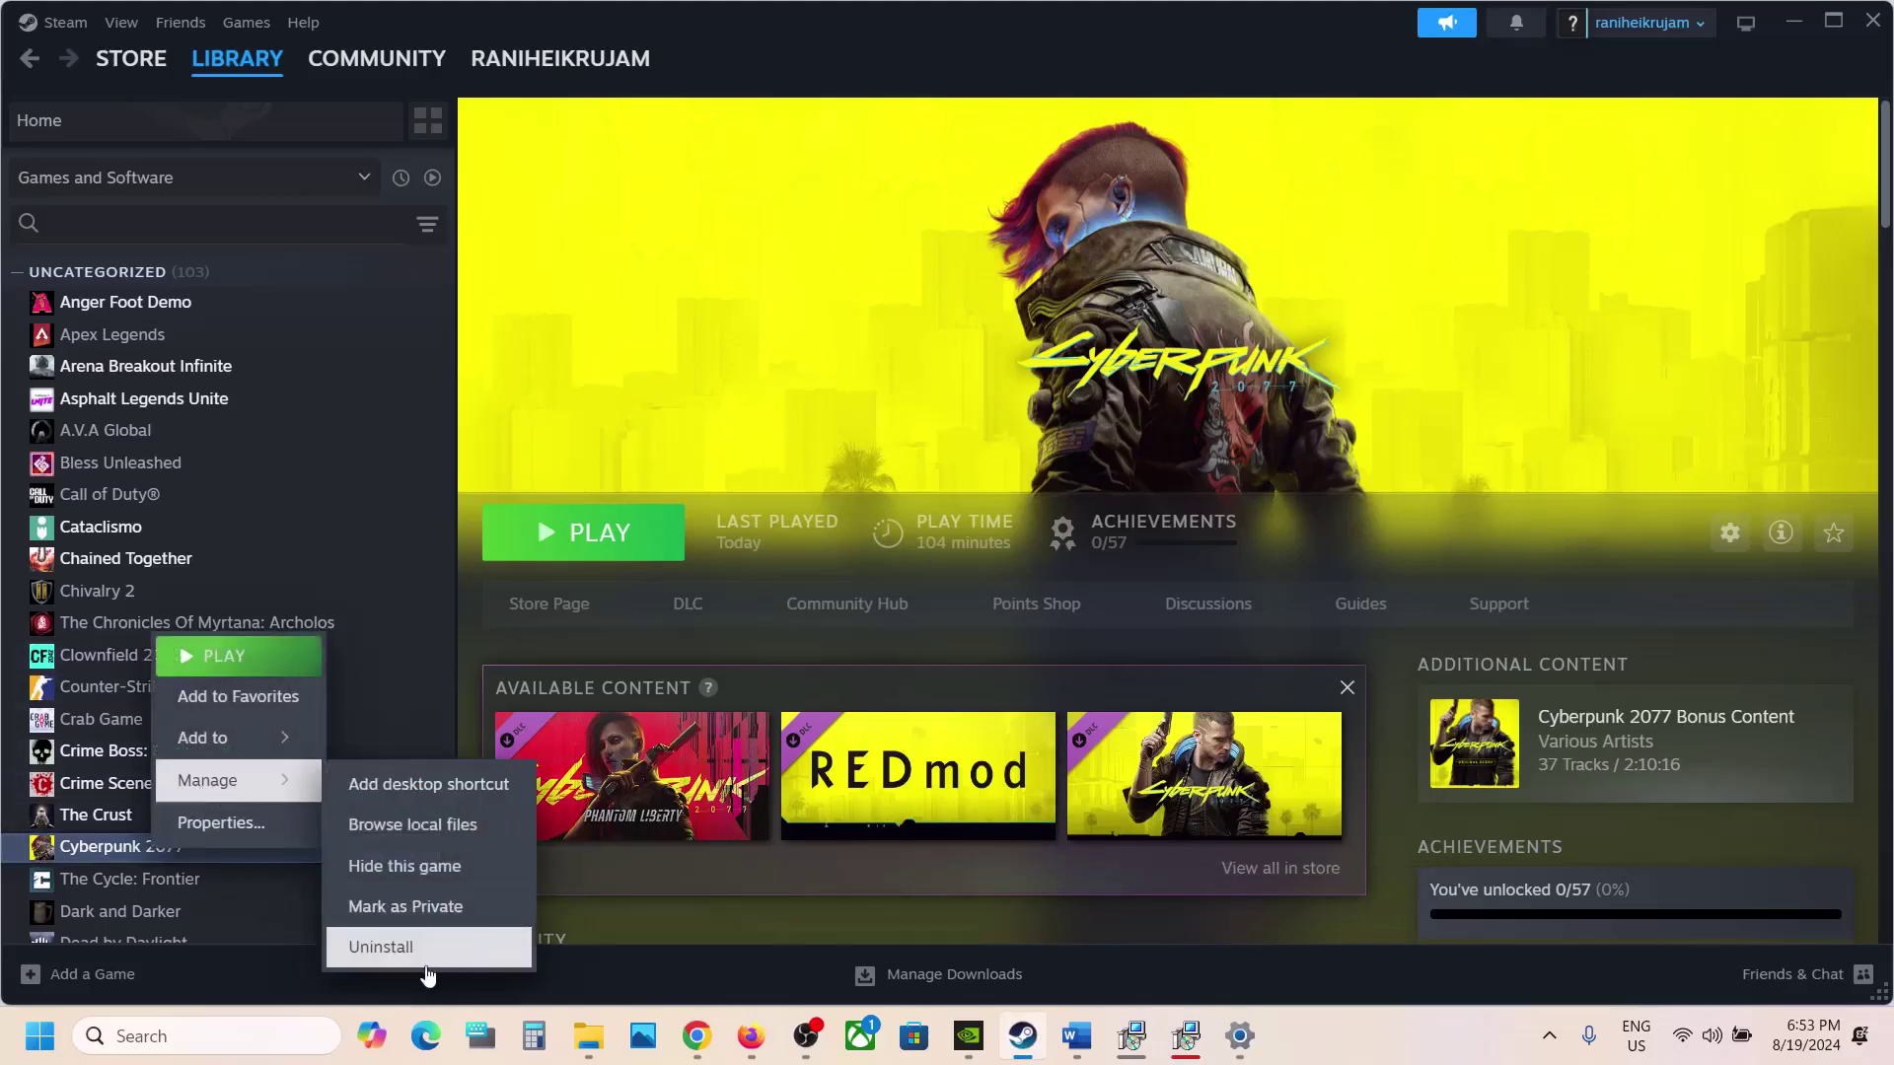
Review the rest of Step 19 in Word, highlighting the advice to install the game to another SSD, and return to Steam
left_click(1084, 1046)
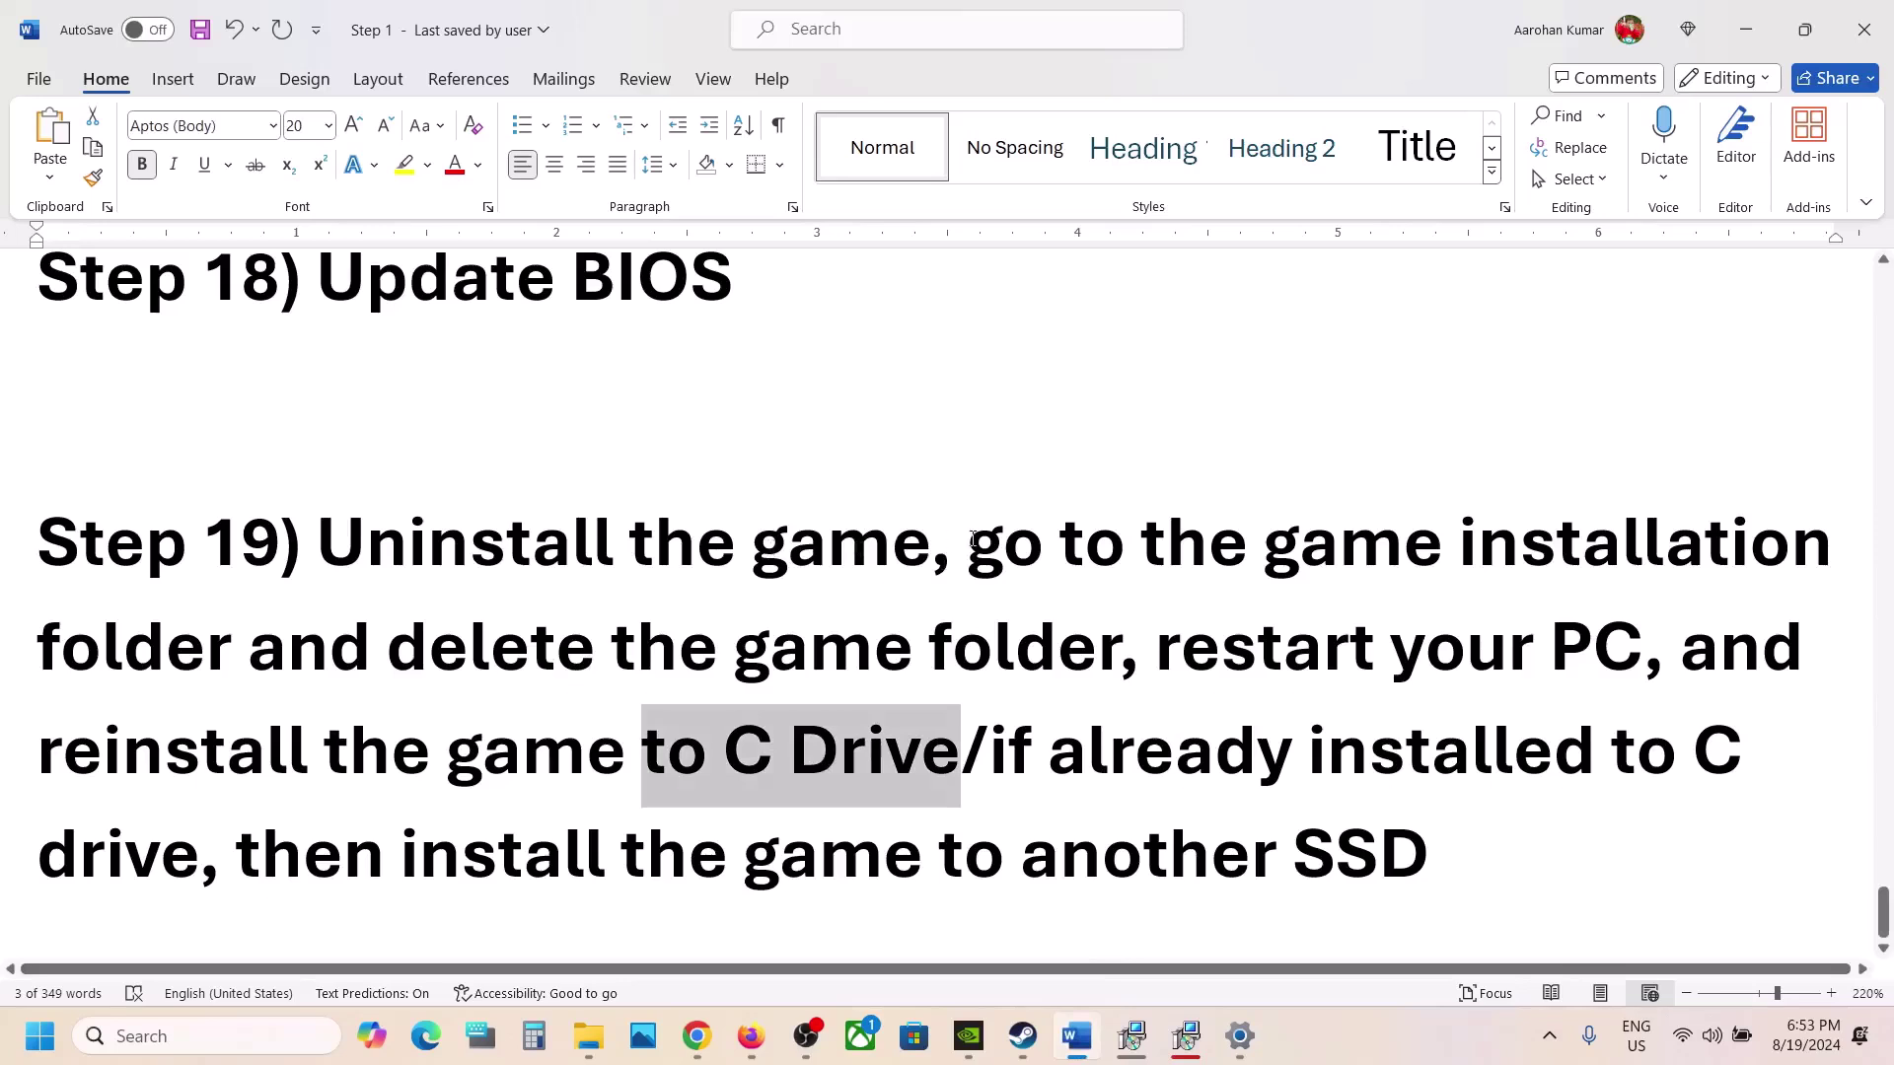
left_click_drag(973, 540, 885, 741)
left_click(862, 765)
key("shift+Left")
key("shift+Left")
key("shift+Left")
key("shift+Left")
key("shift+Left")
key("shift+Left")
left_click_drag(989, 754, 1385, 855)
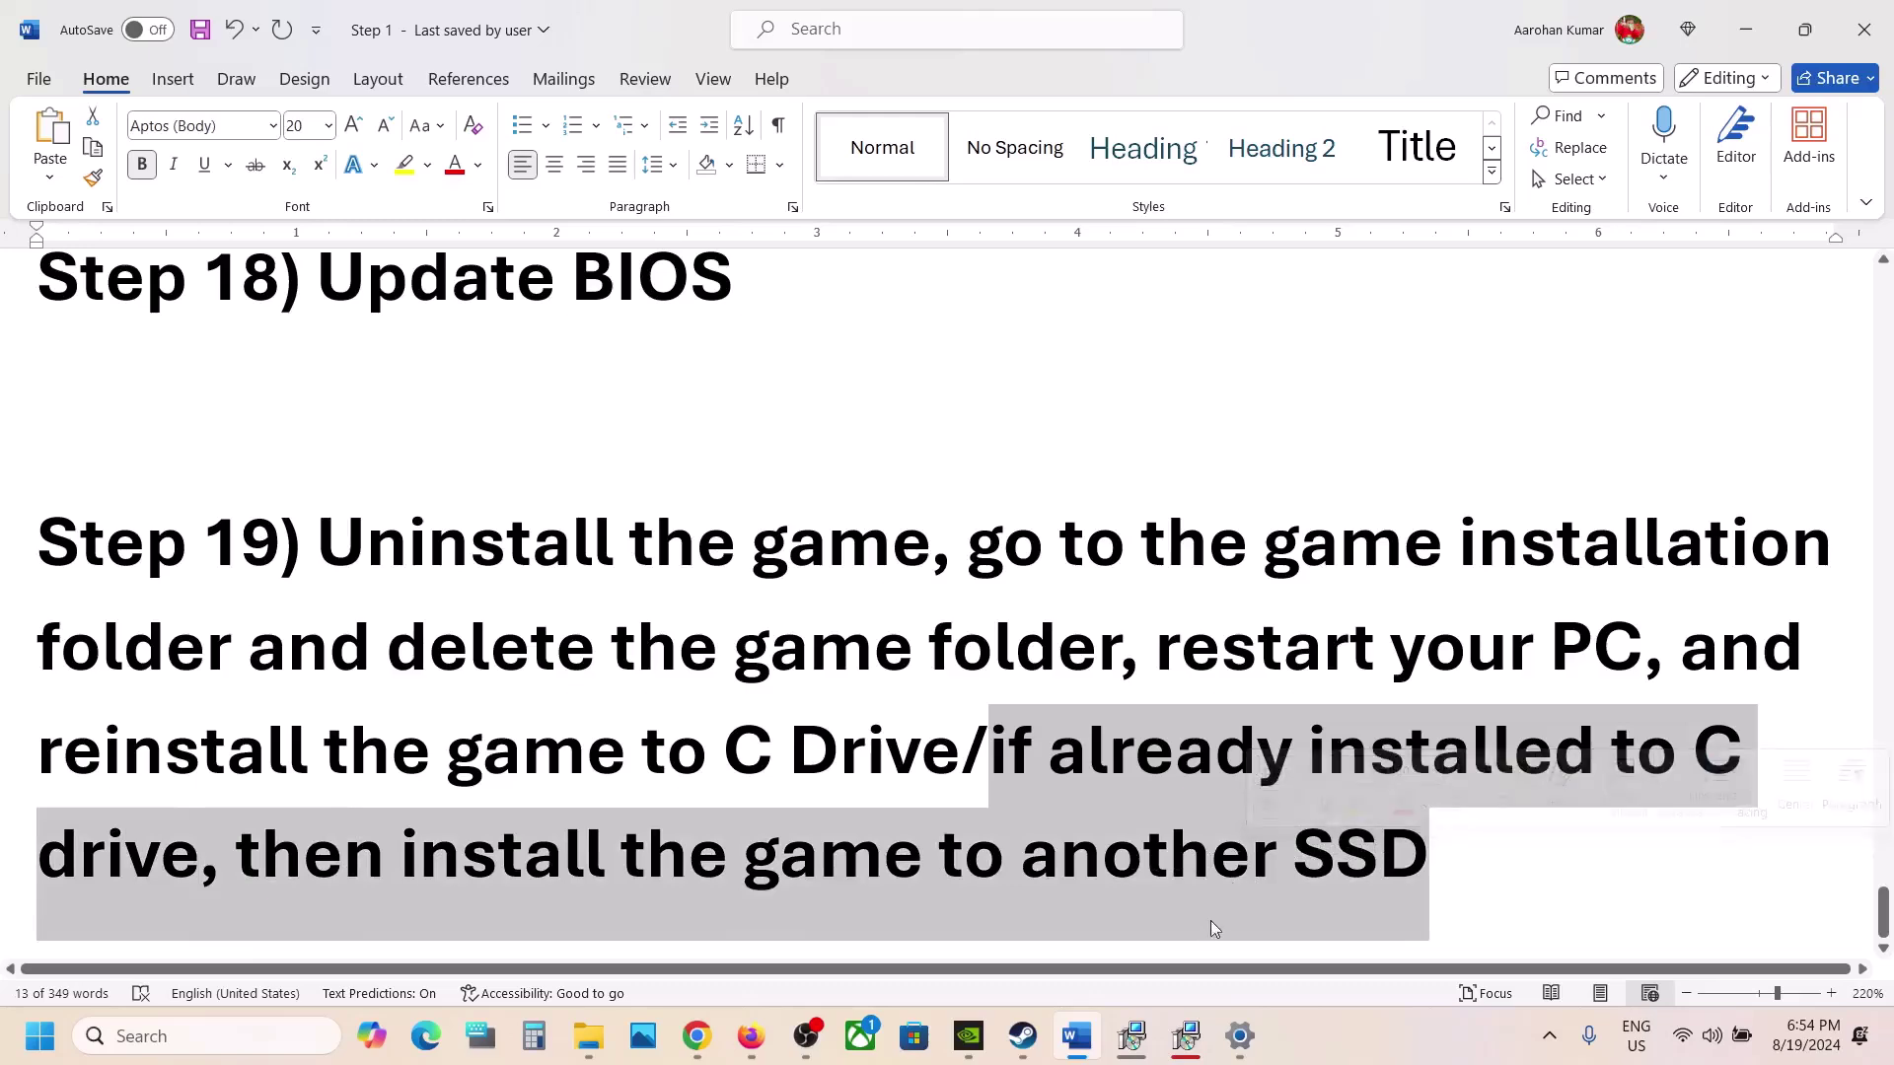
left_click(1017, 1051)
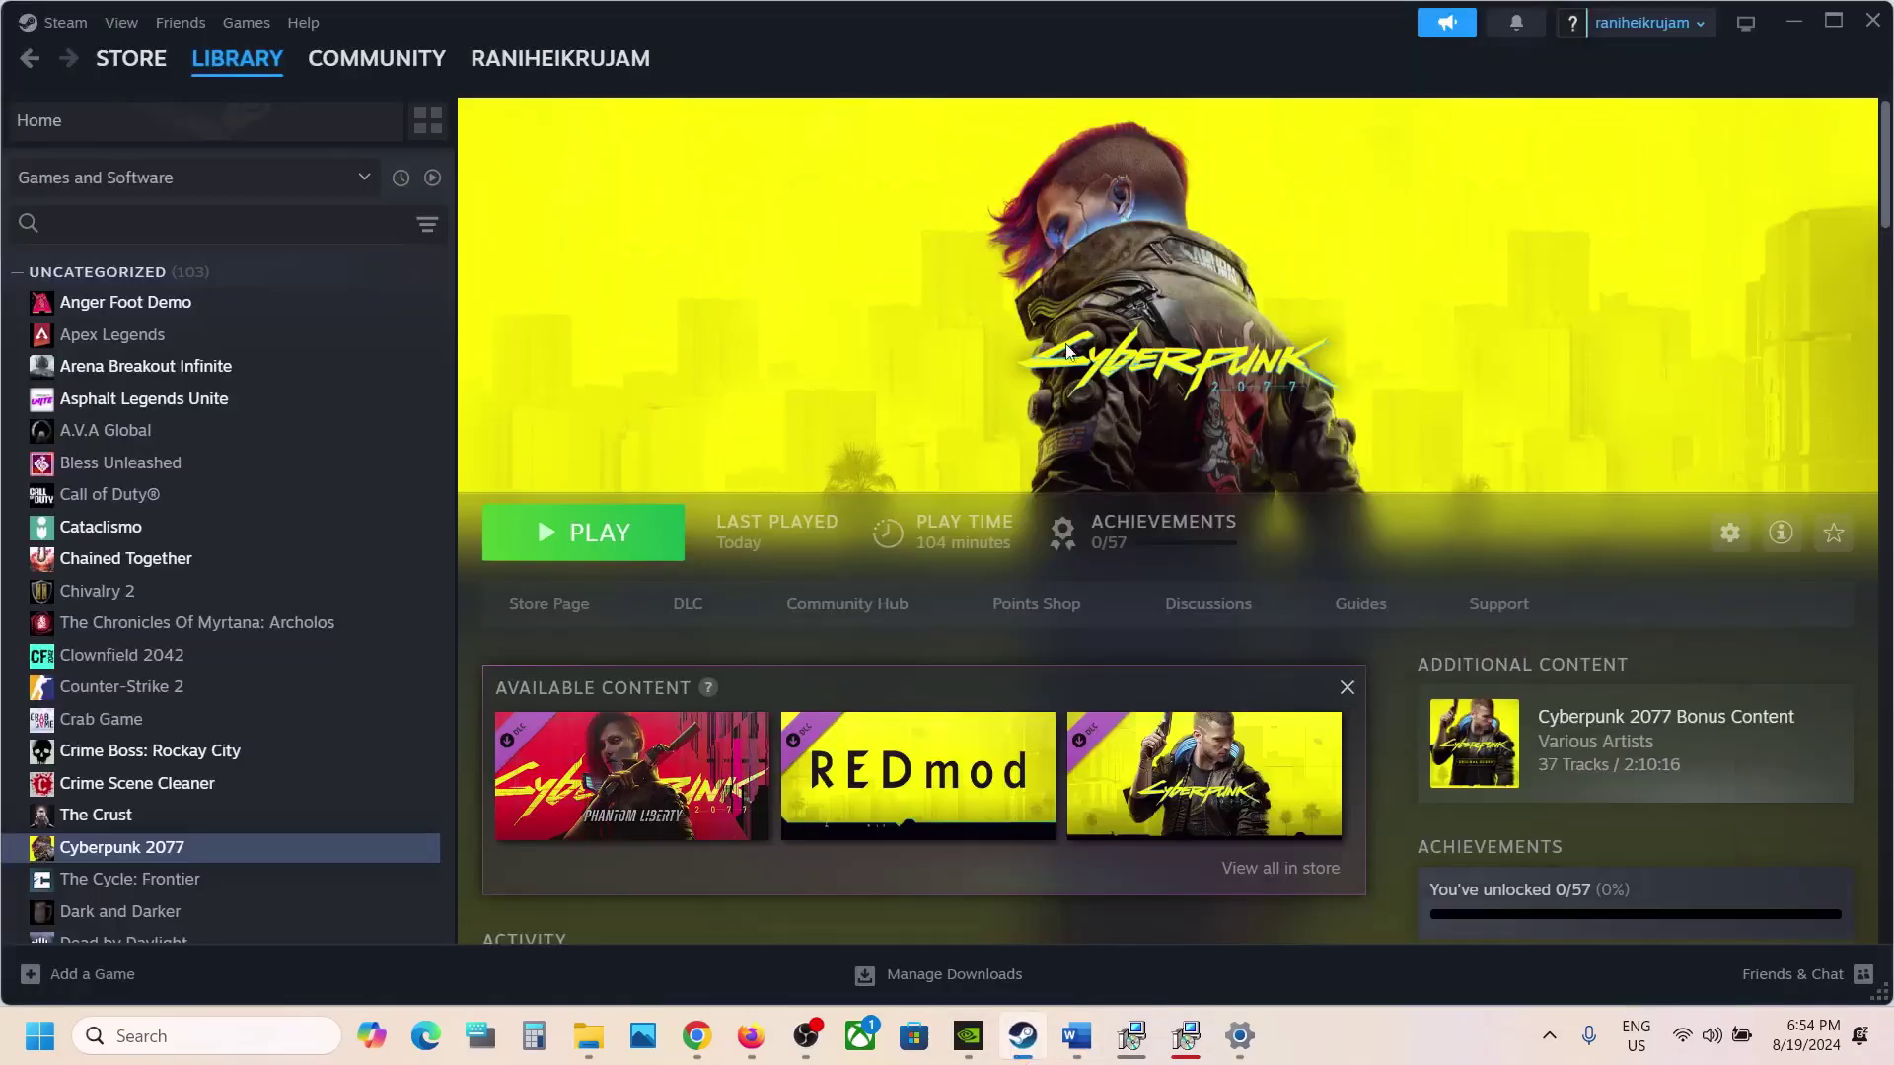